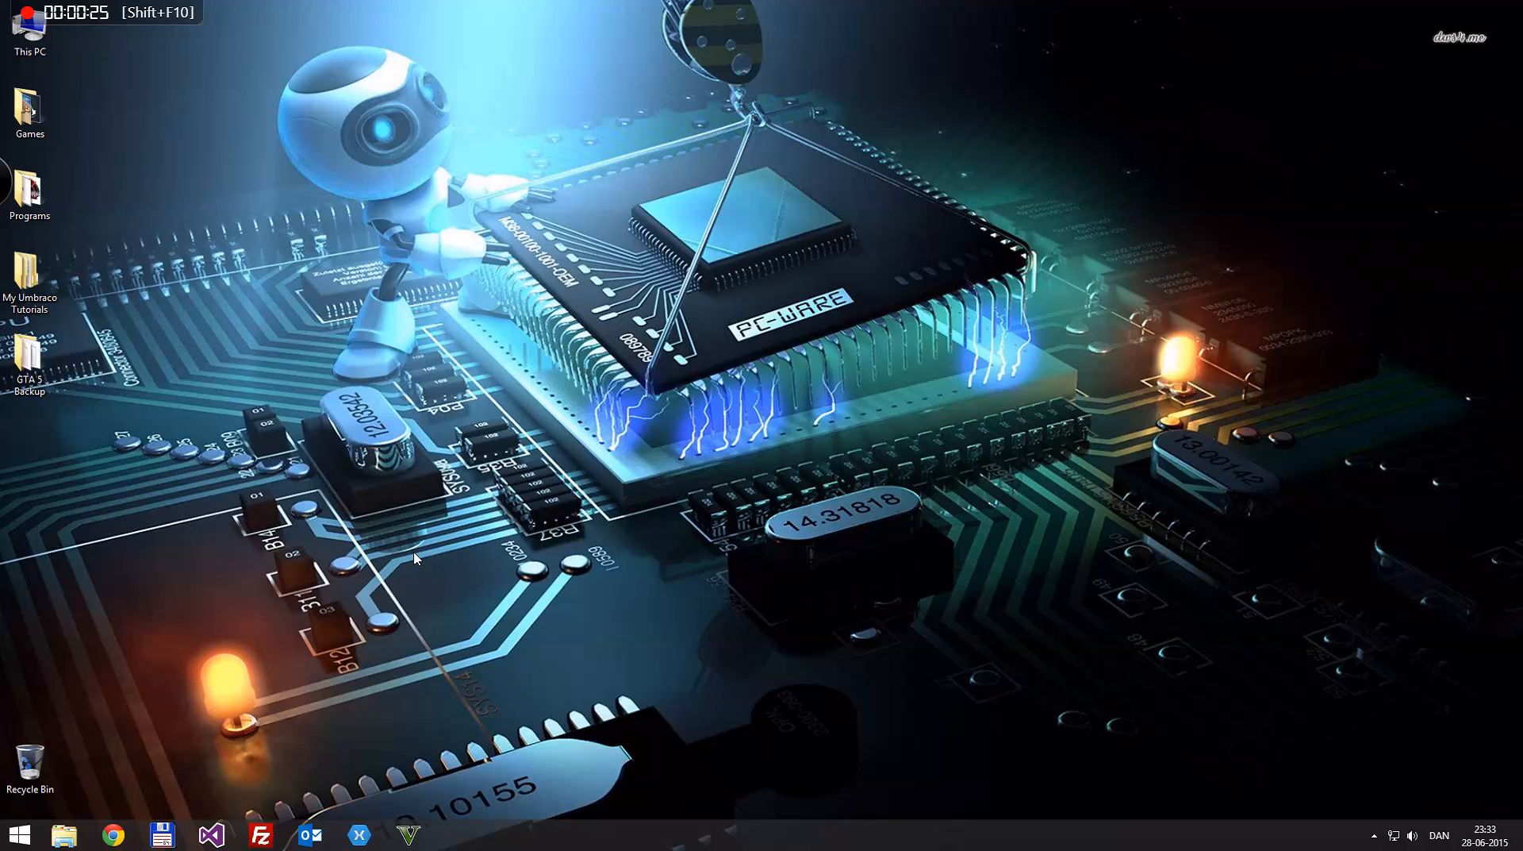
Step: Launch Visual Studio 2013, open the recent TestApplication project and run the site in the browser
left_click(212, 843)
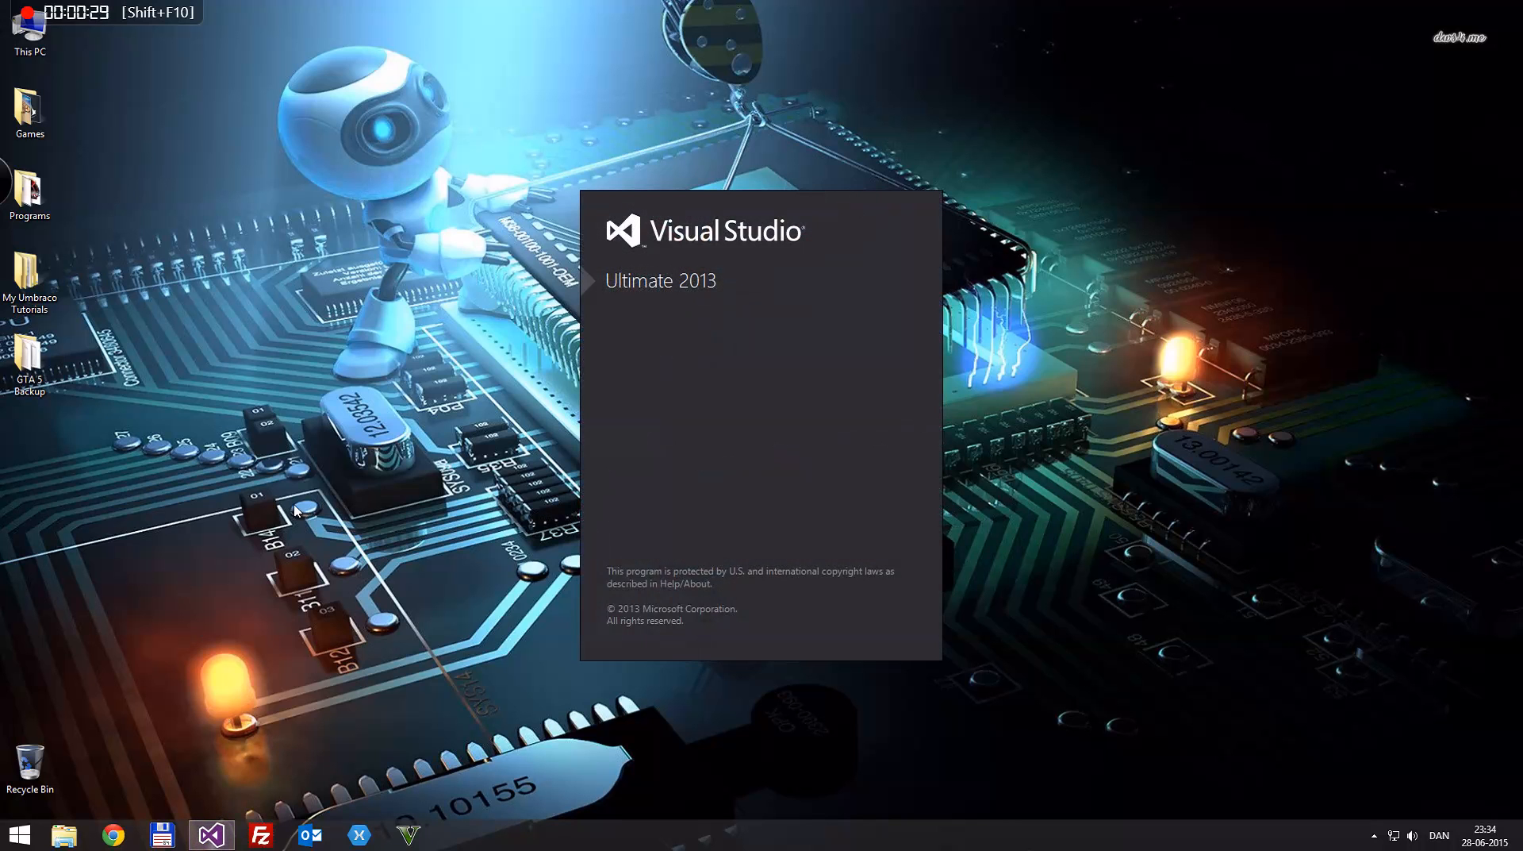
double_click(767, 97)
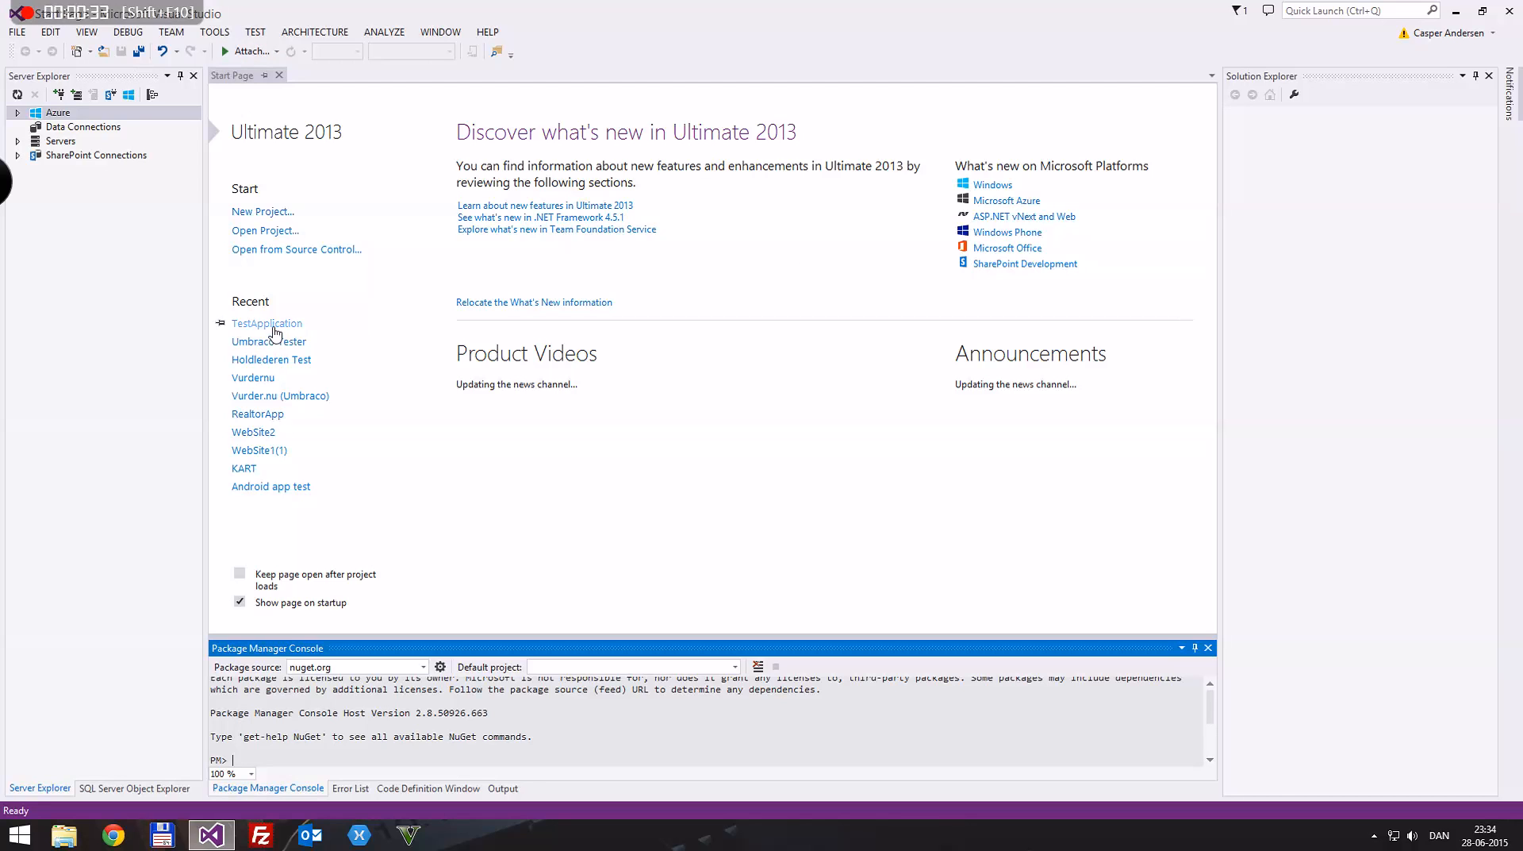
left_click(271, 325)
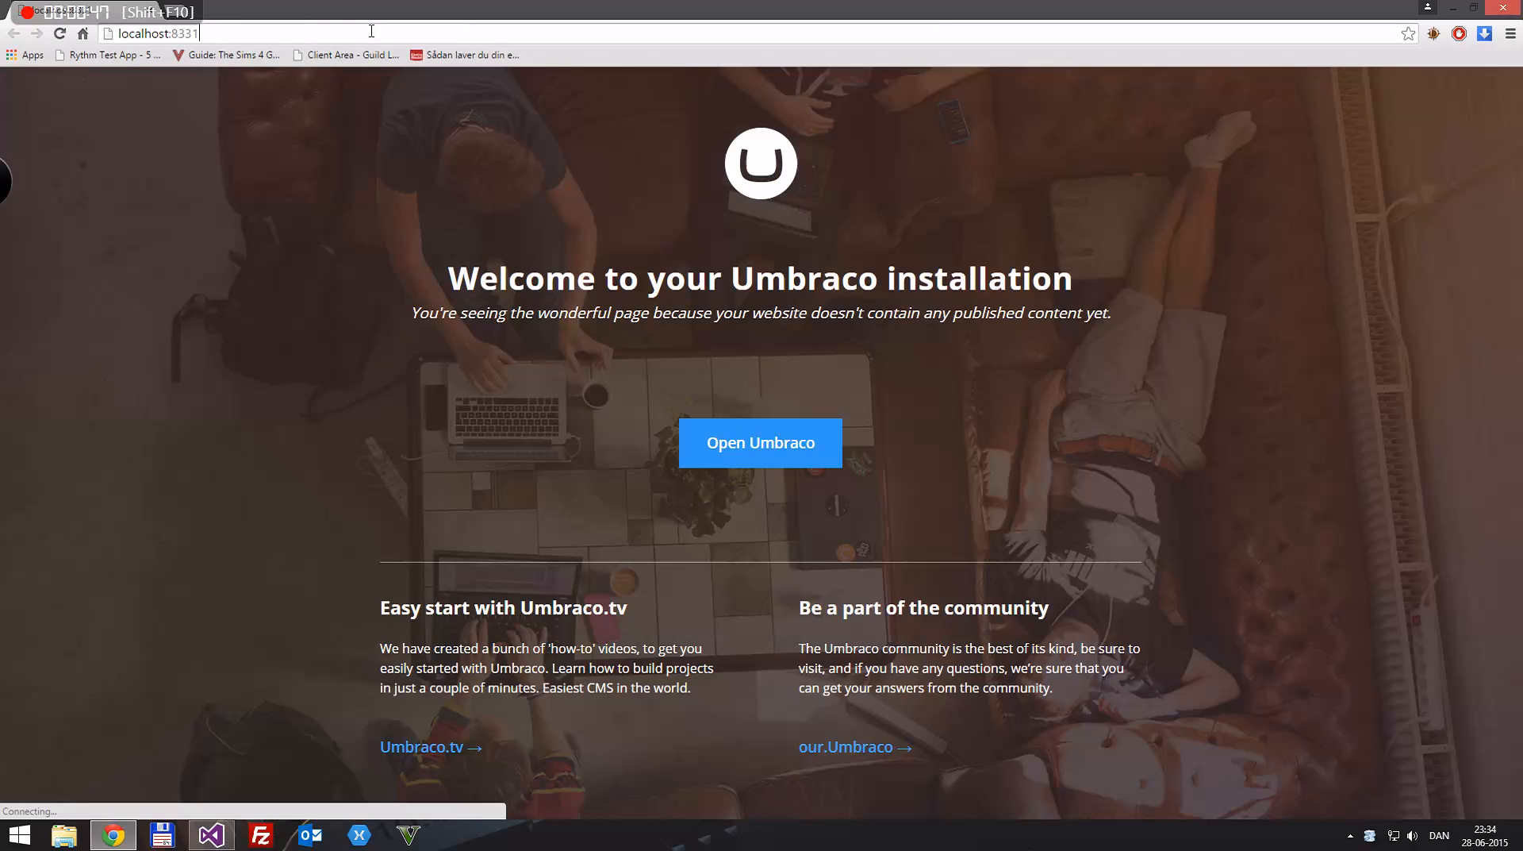
left_click(371, 31)
left_click(371, 31)
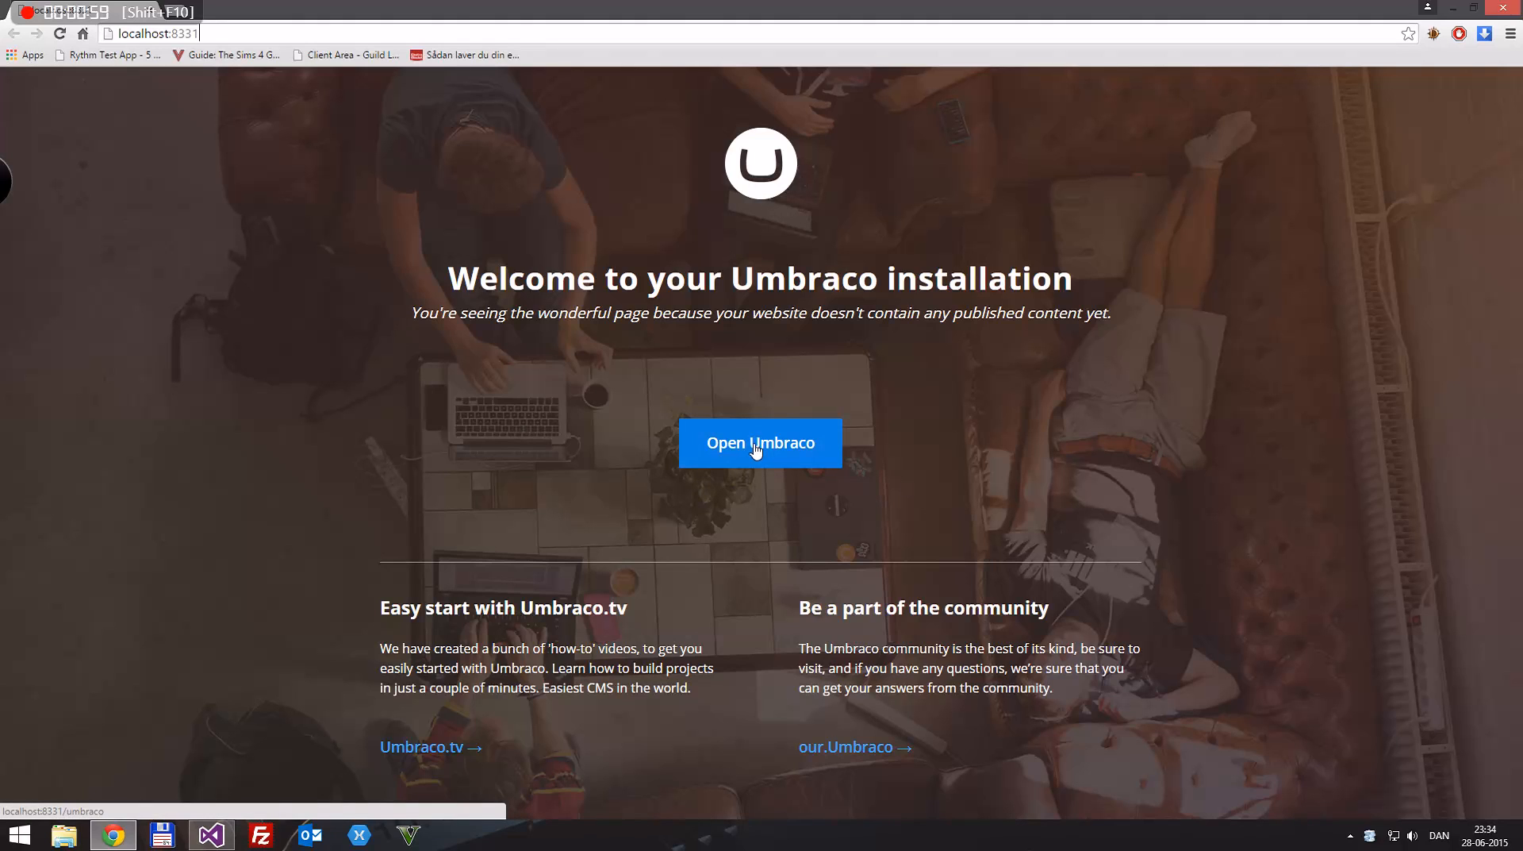
Step: Open the Umbraco back office at localhost:8331/umbraco and log in with the prefilled credentials
left_click(413, 30)
type("/umbraco")
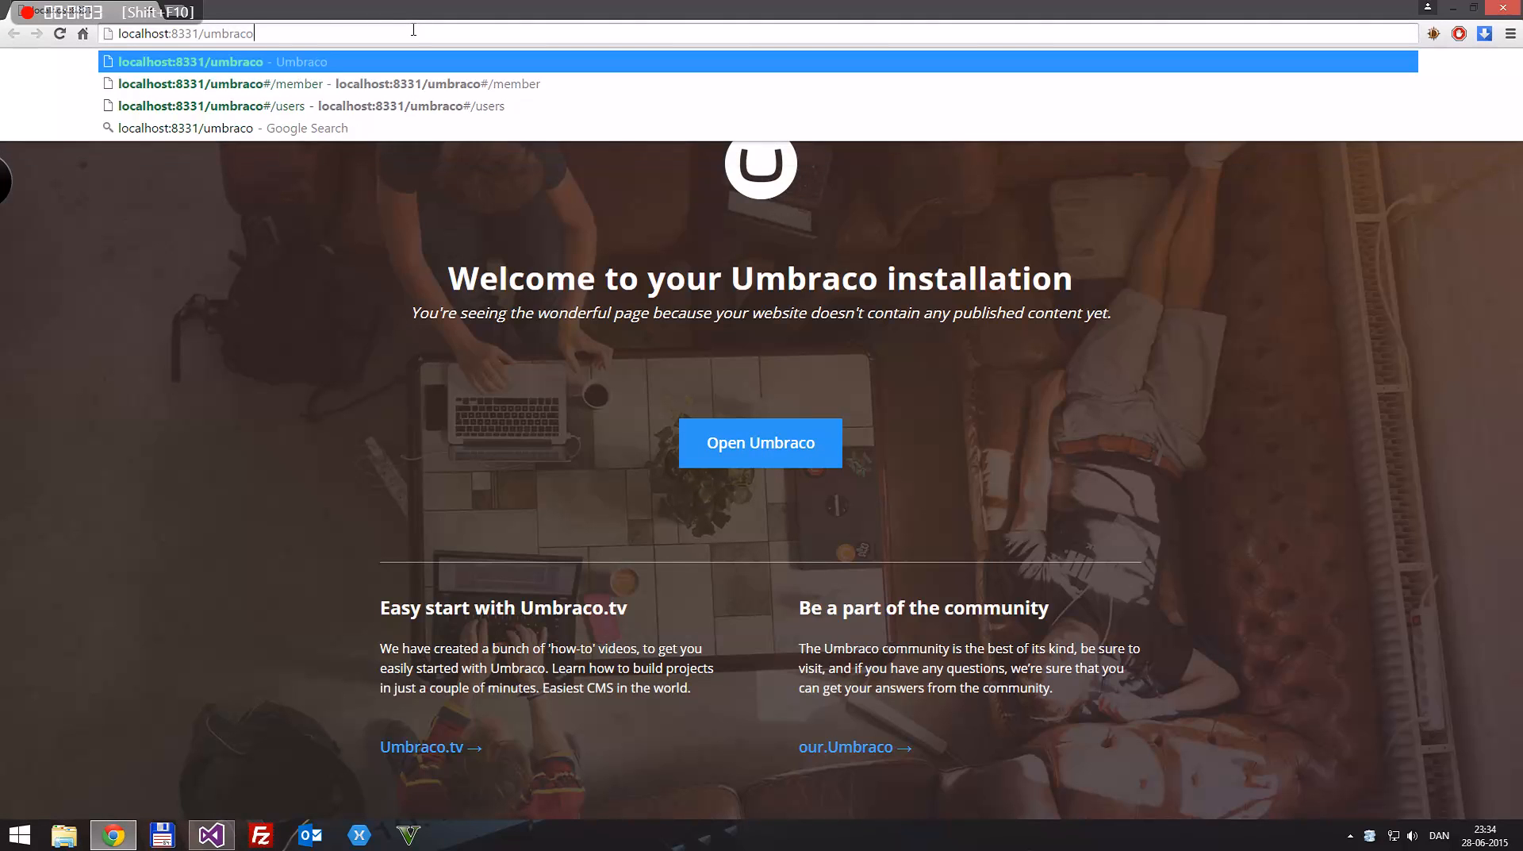
key("Return")
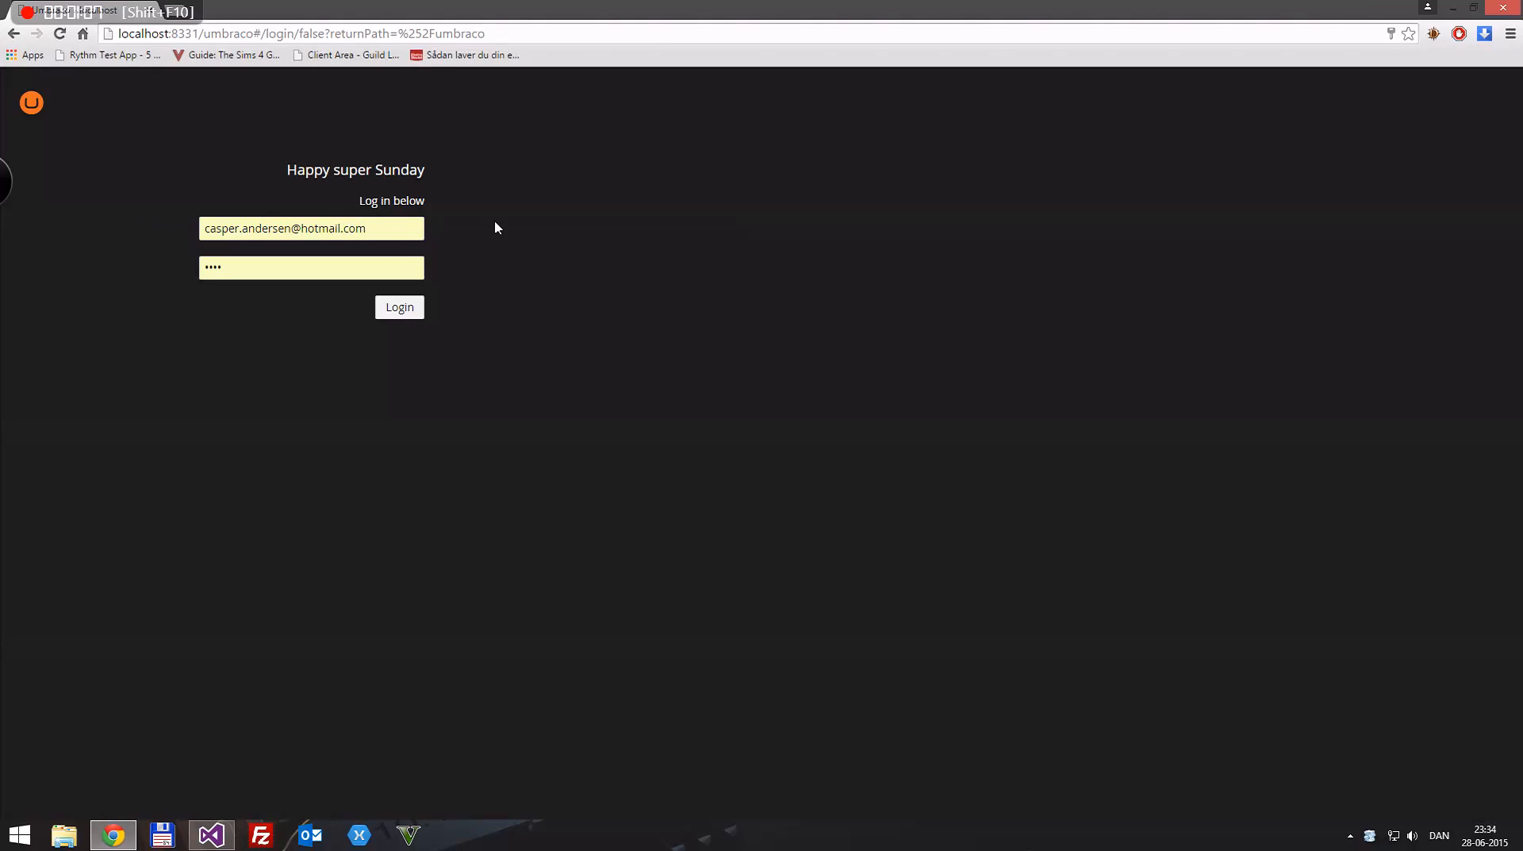
left_click(398, 311)
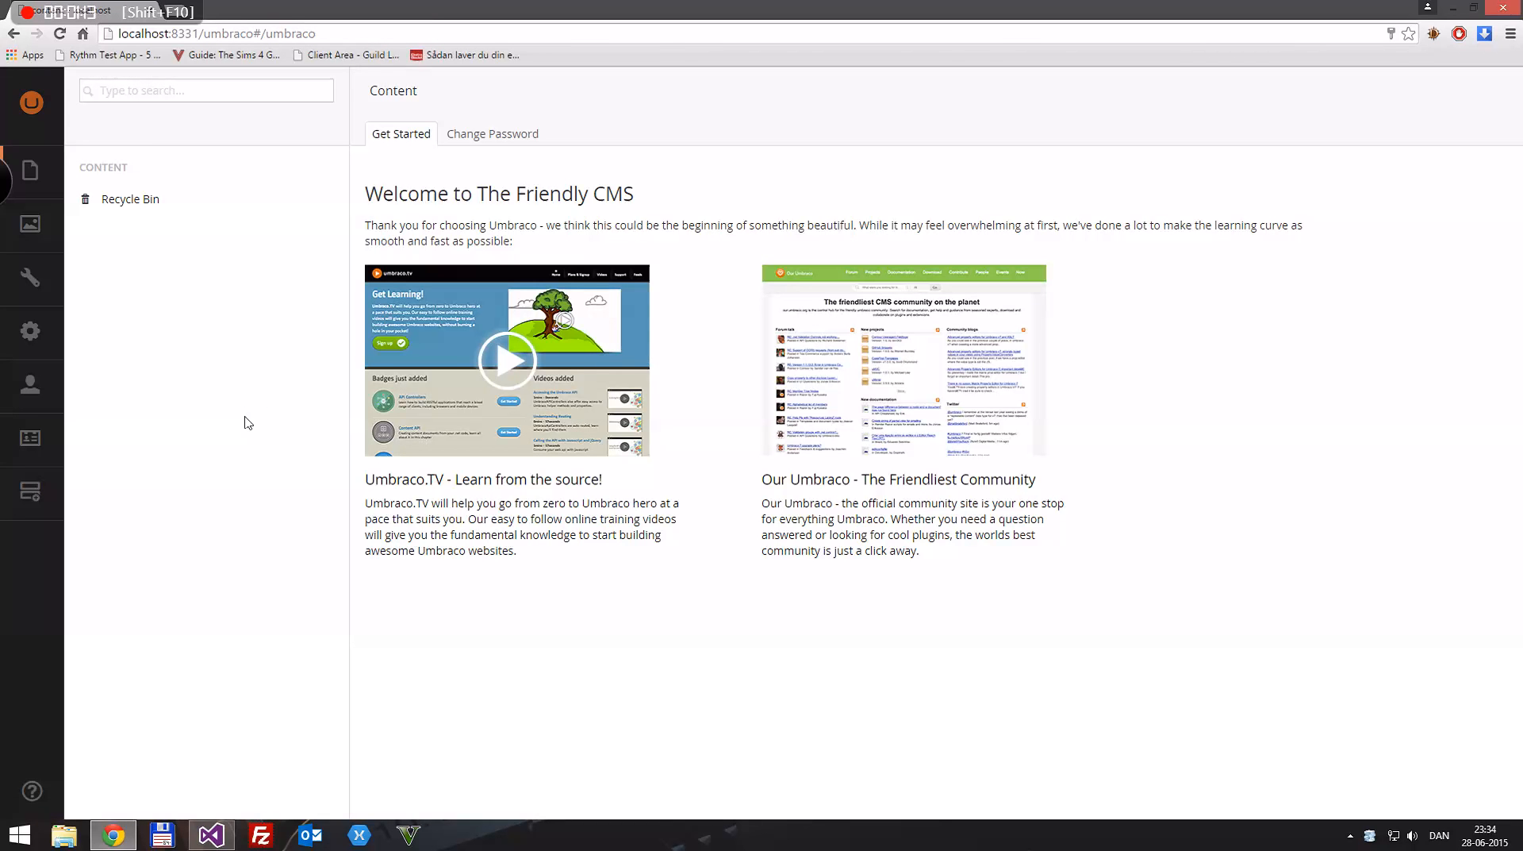
Step: Open the only account in the Users section and replace its e-mail-style username with a shorter one
left_click(30, 386)
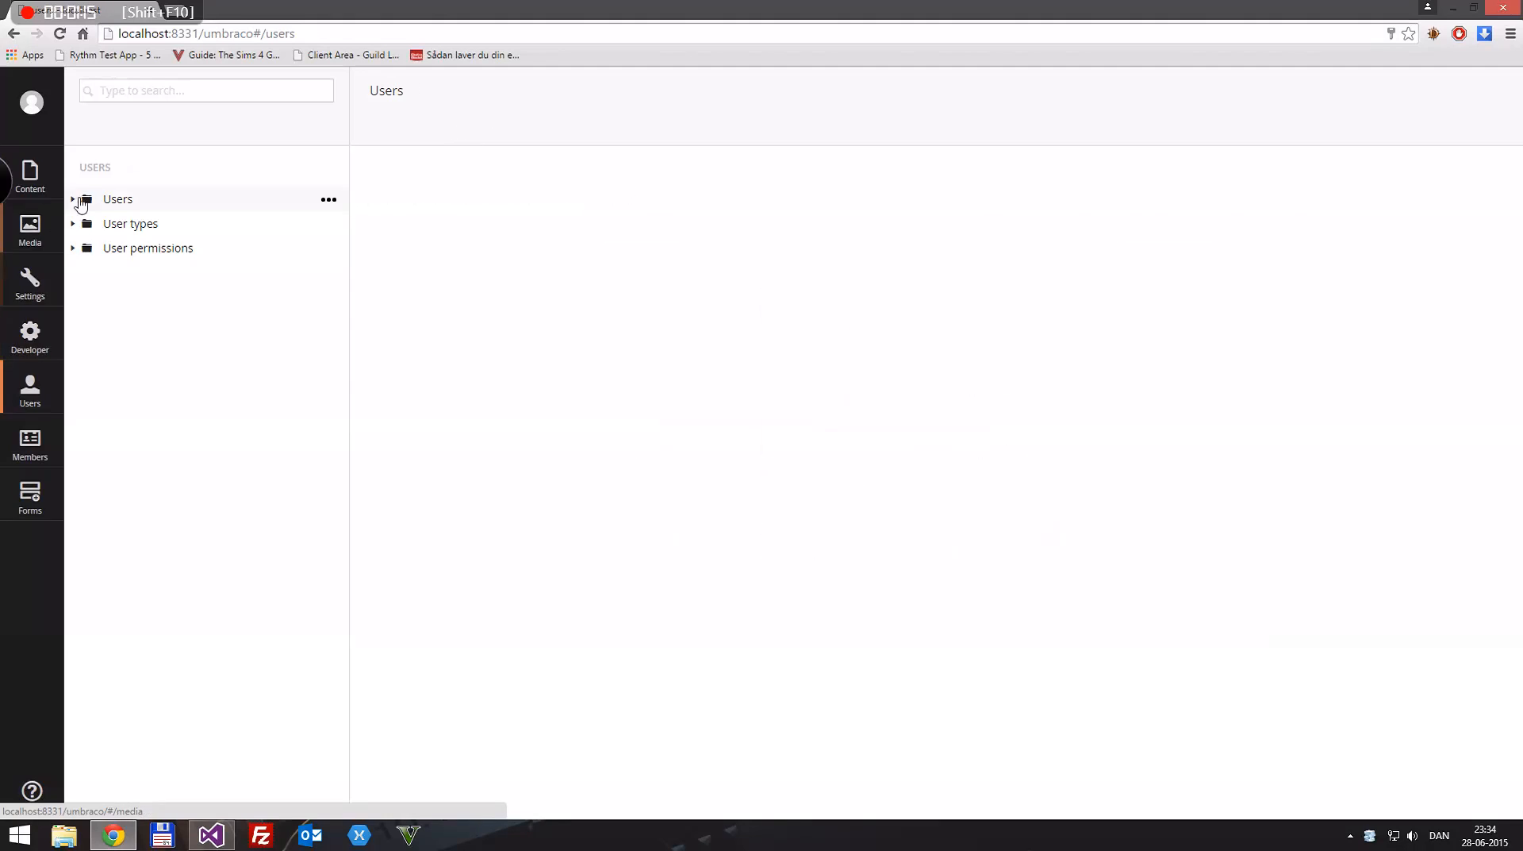
left_click(74, 197)
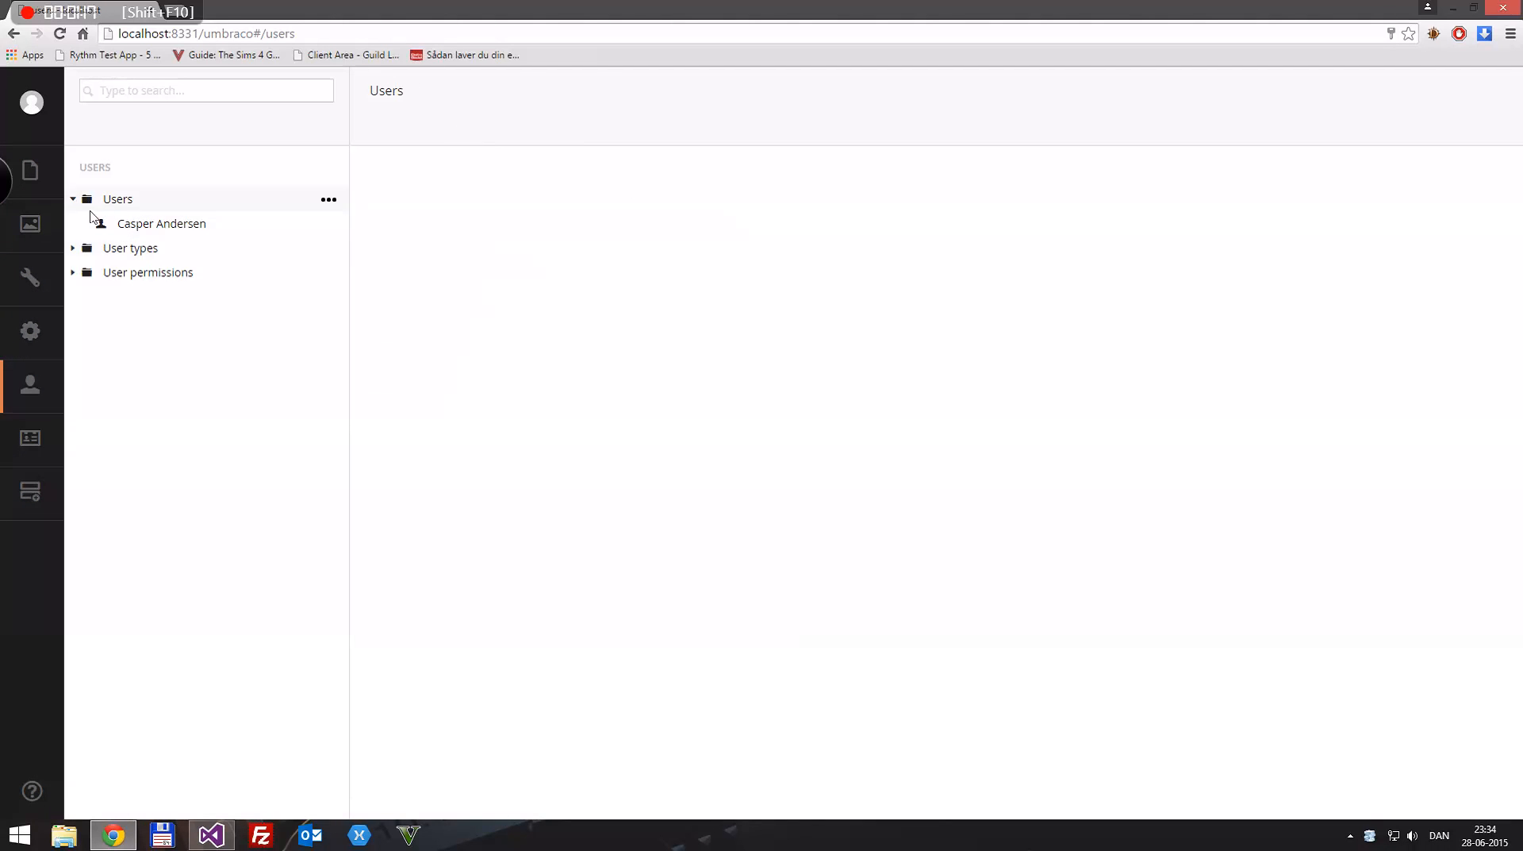
left_click(155, 226)
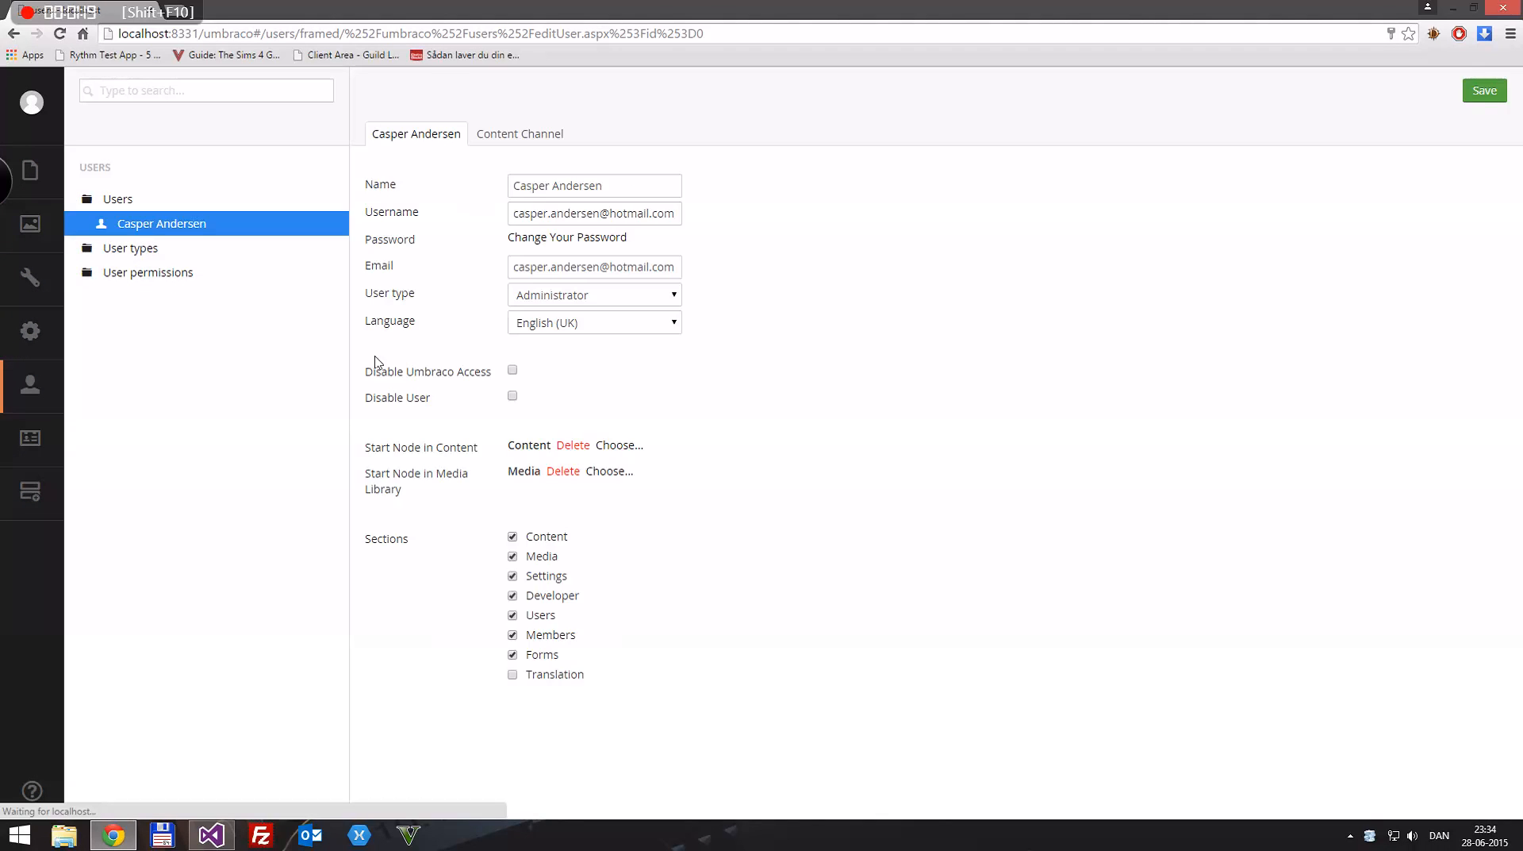
left_click(549, 214)
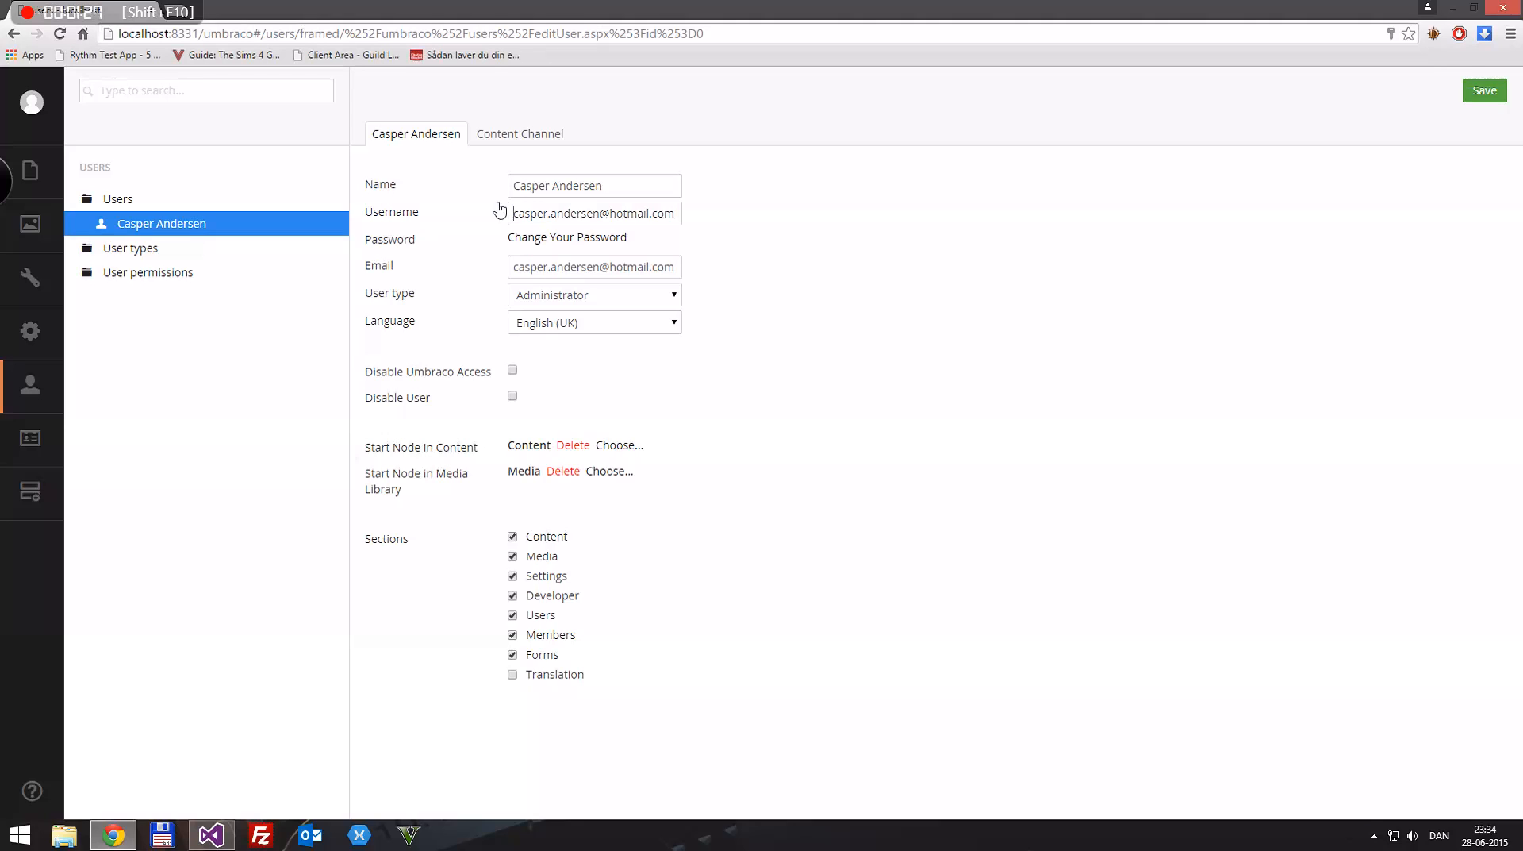
key("ctrl+a")
type("c")
Step: Change the account's password by entering the new password and repeating it for confirmation
left_click(568, 239)
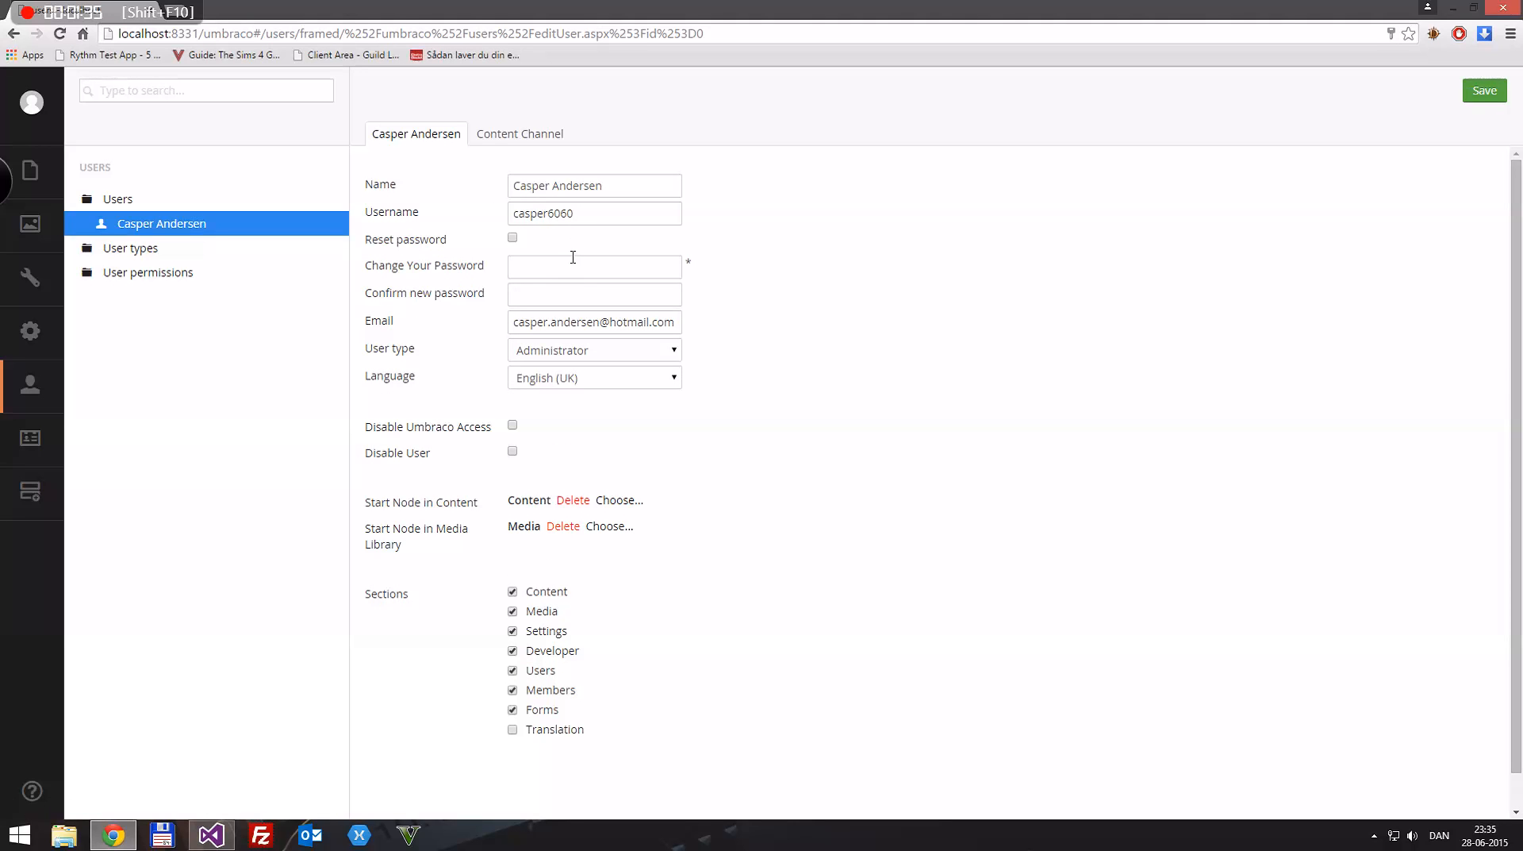
type("4")
key("Tab")
type("4")
key("Tab")
left_click(898, 327)
Step: Examine the available user types and languages for the account without changing either
left_click(576, 353)
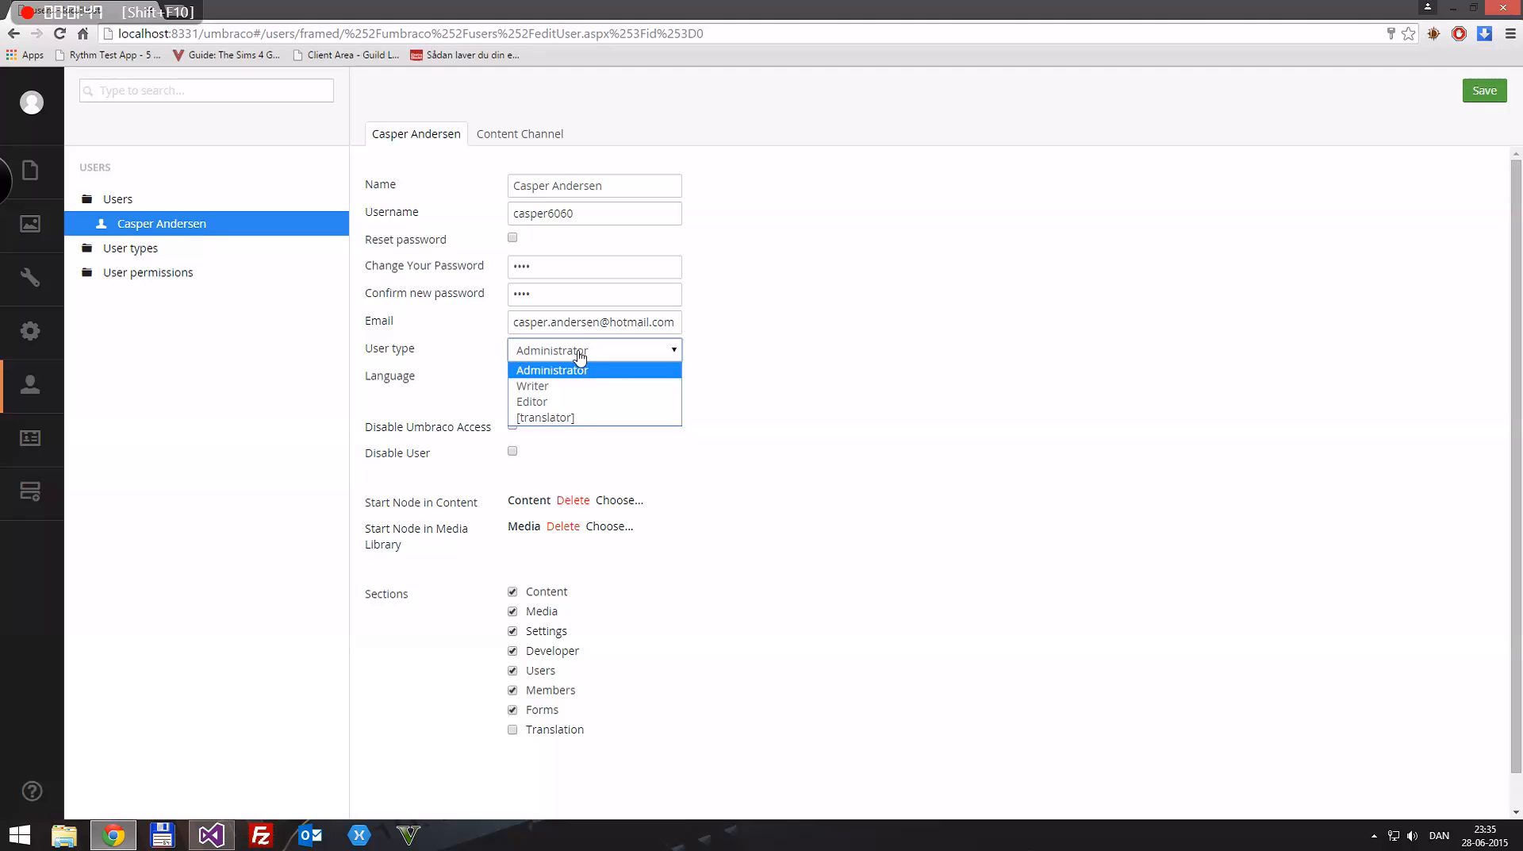
left_click(580, 353)
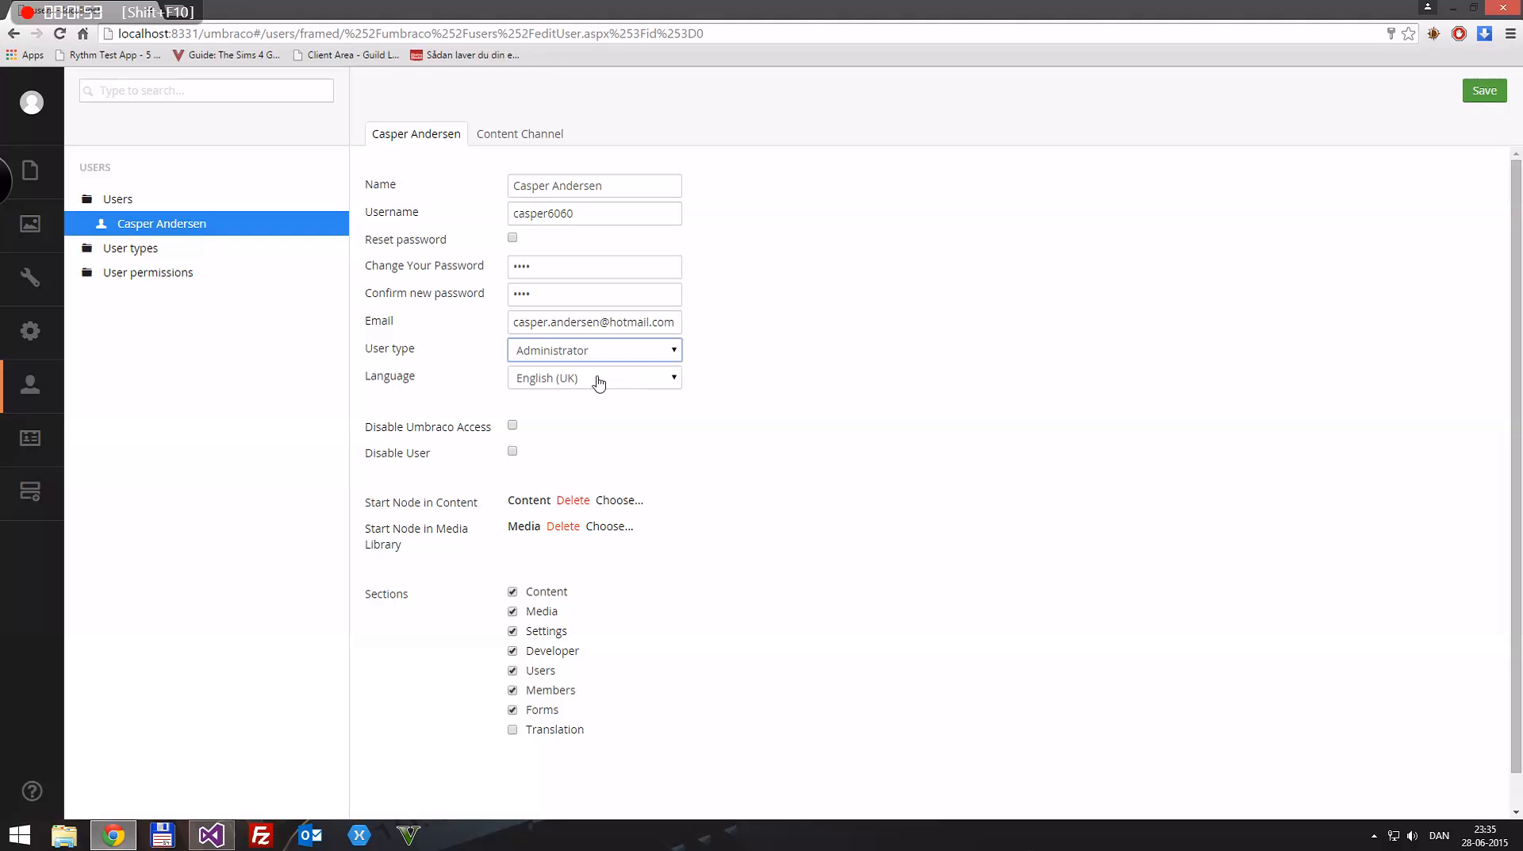
left_click(557, 382)
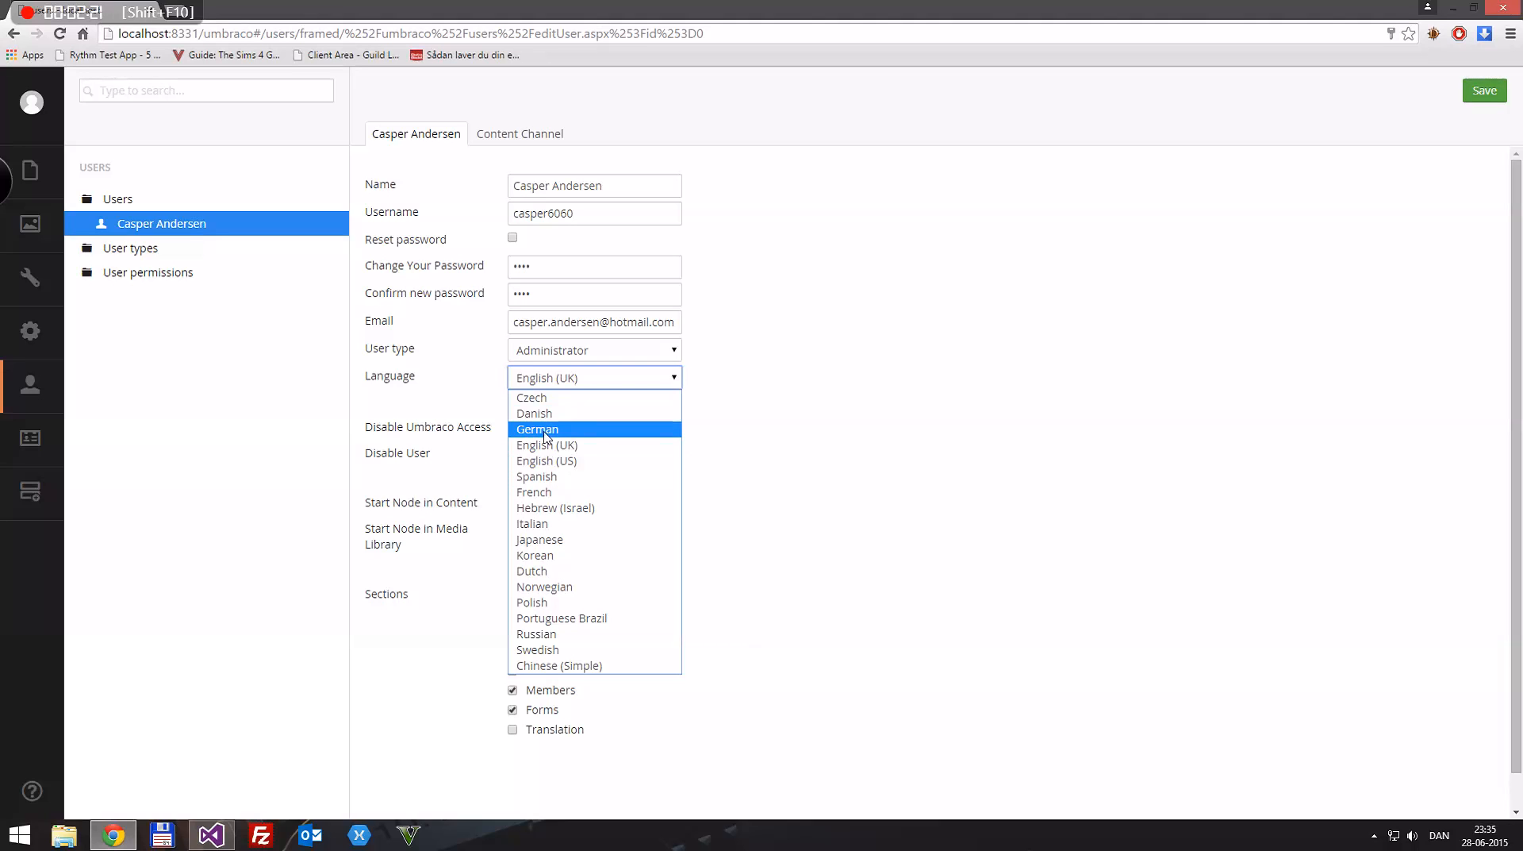
left_click(925, 207)
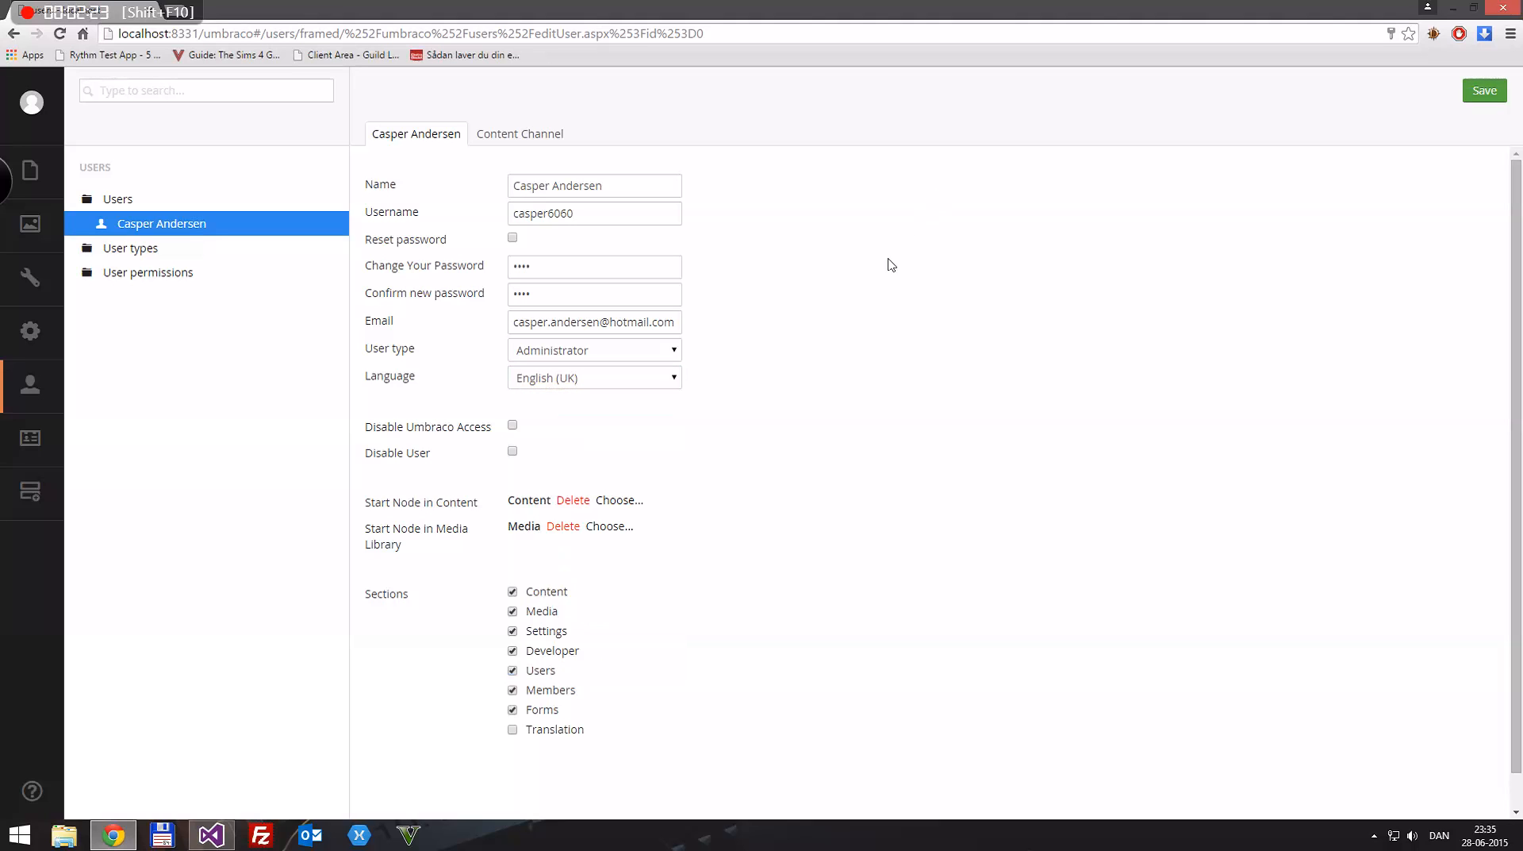
Step: Give the account access to the Translation section, keeping the Administrator user type, and save the user
left_click(513, 730)
right_click(121, 203)
left_click(580, 351)
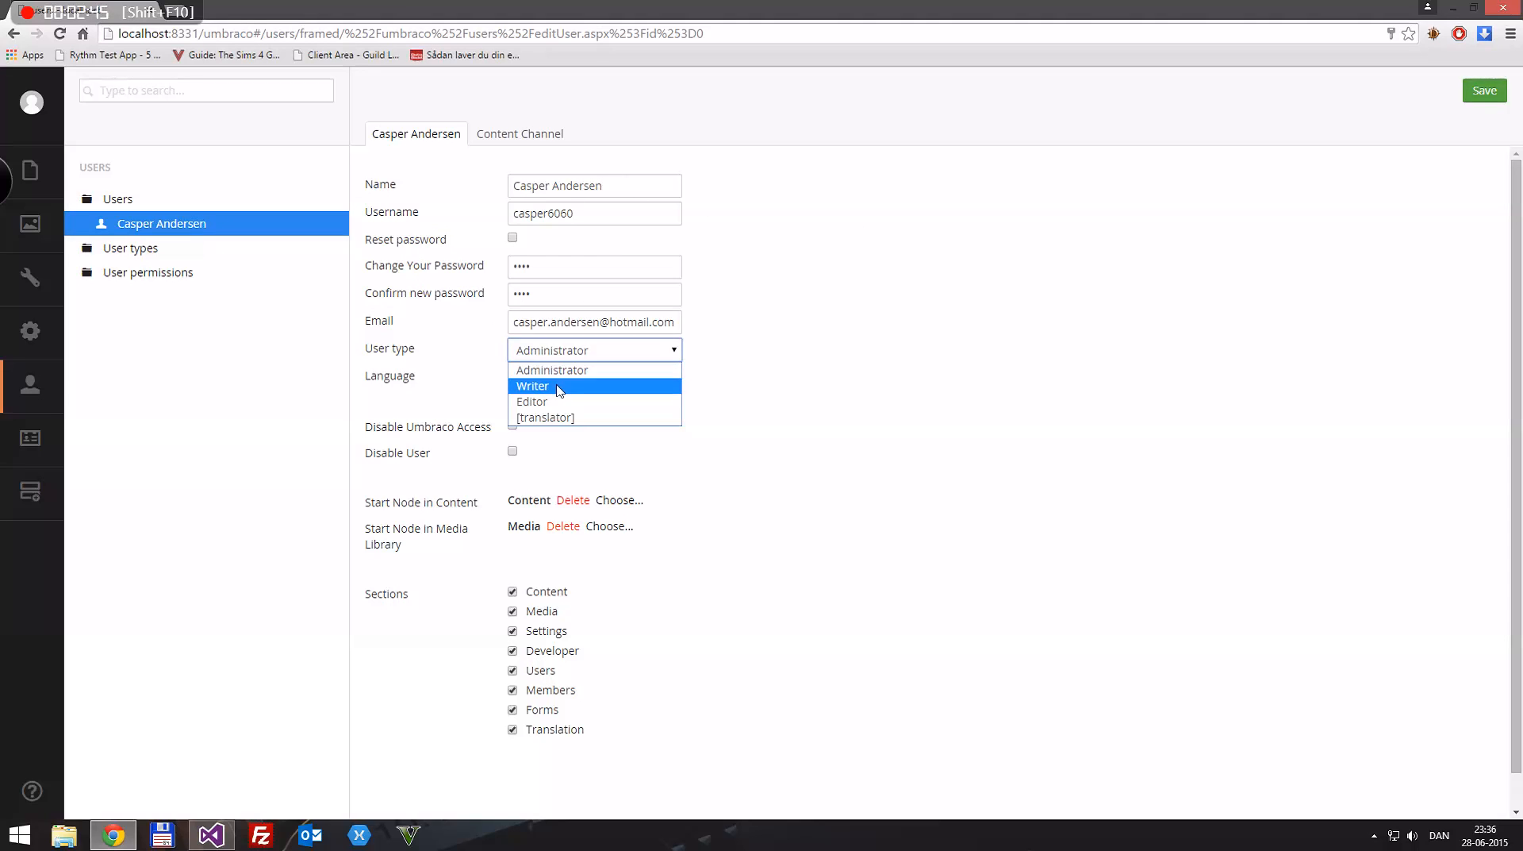
left_click(948, 352)
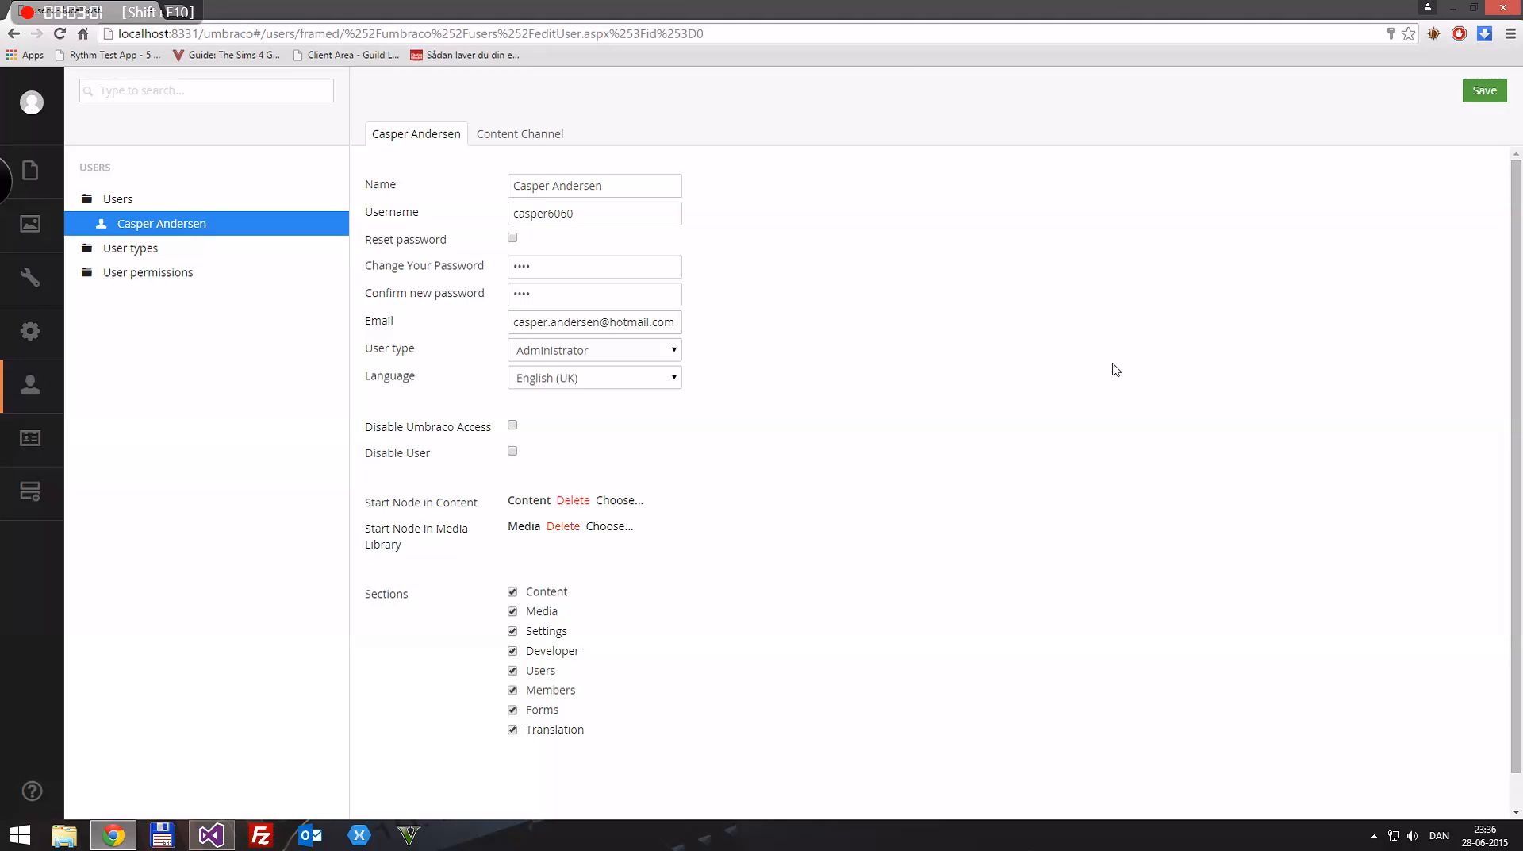
left_click(538, 733)
left_click(515, 732)
left_click(1498, 91)
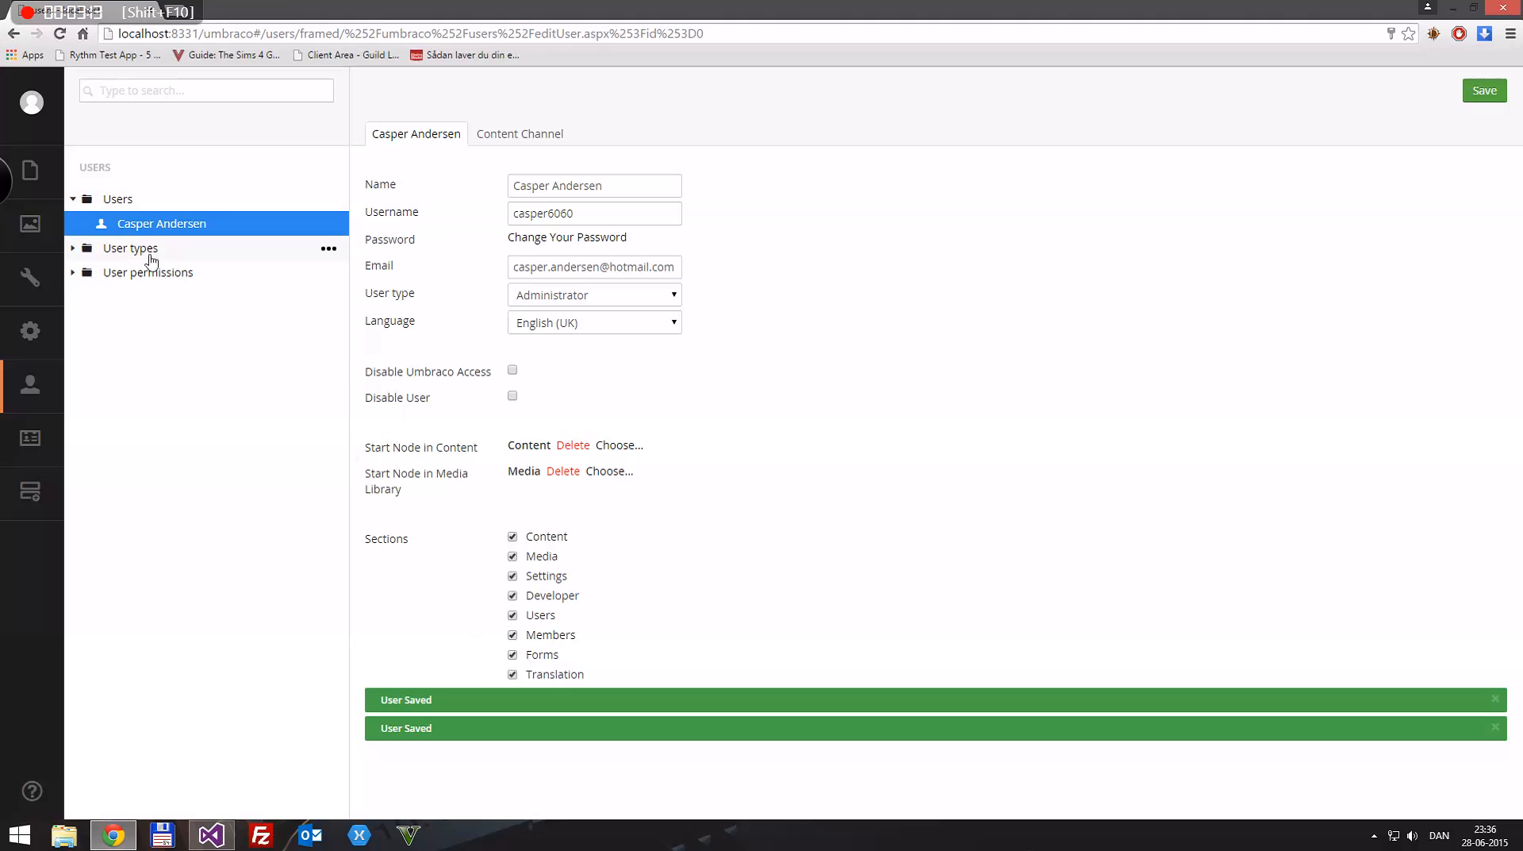
Step: Examine the account's Content Channel settings, return to its main details and collapse the Users folder
left_click(487, 136)
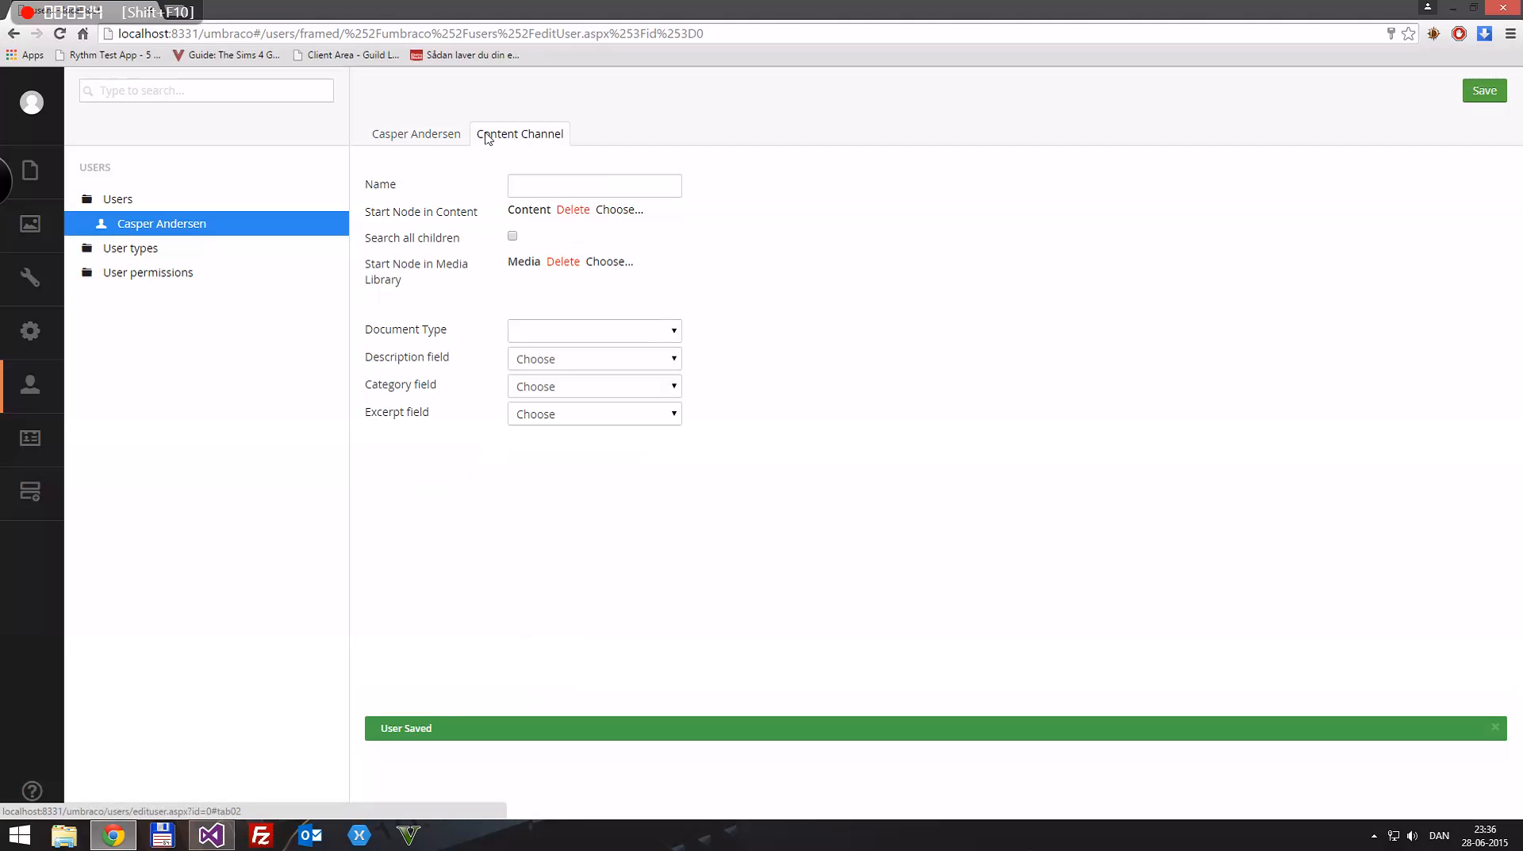
left_click(408, 138)
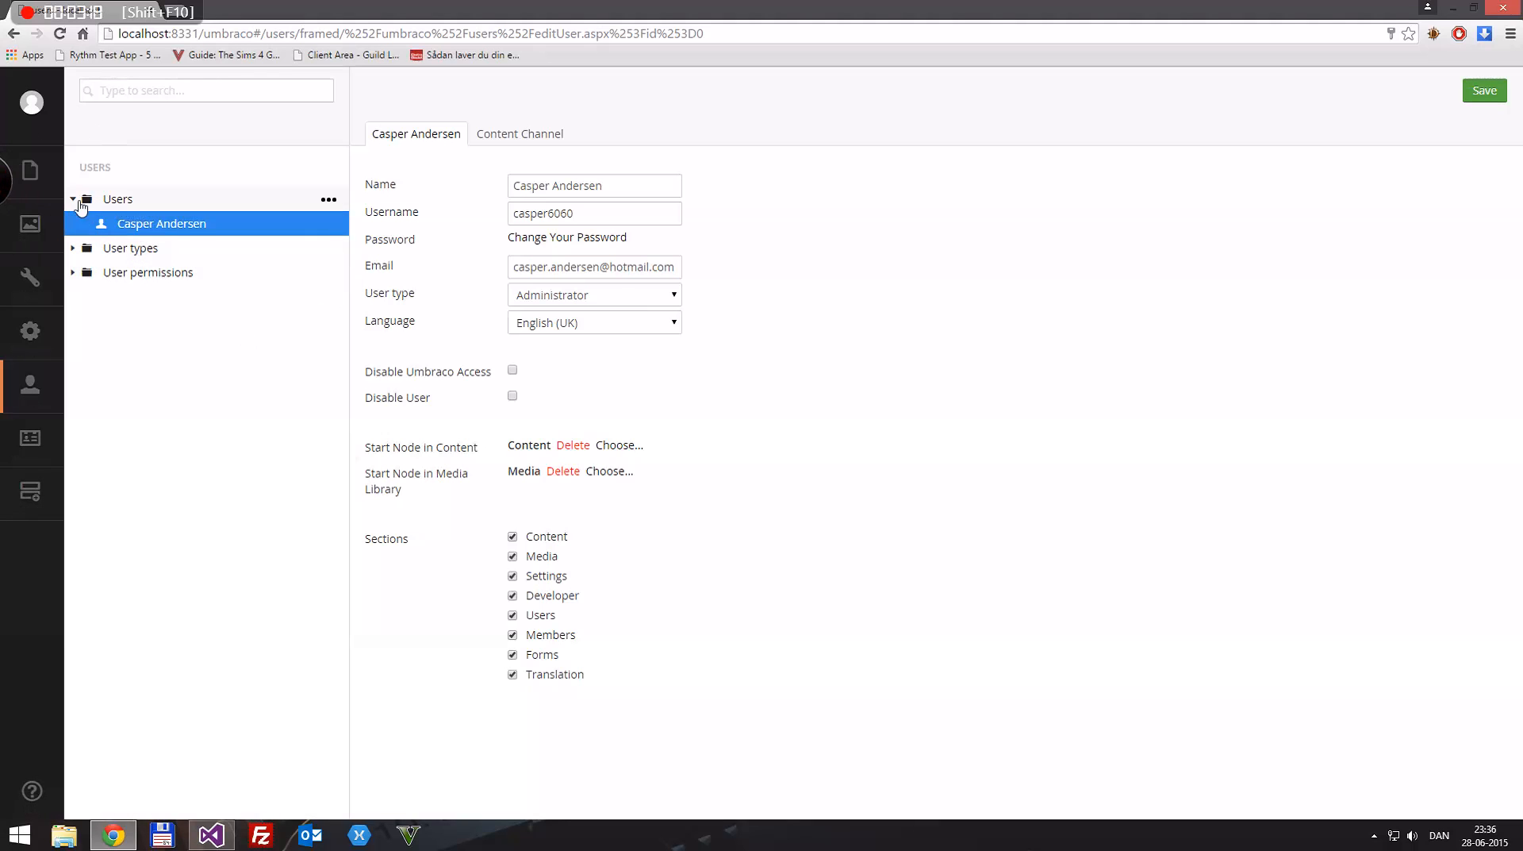
left_click(72, 199)
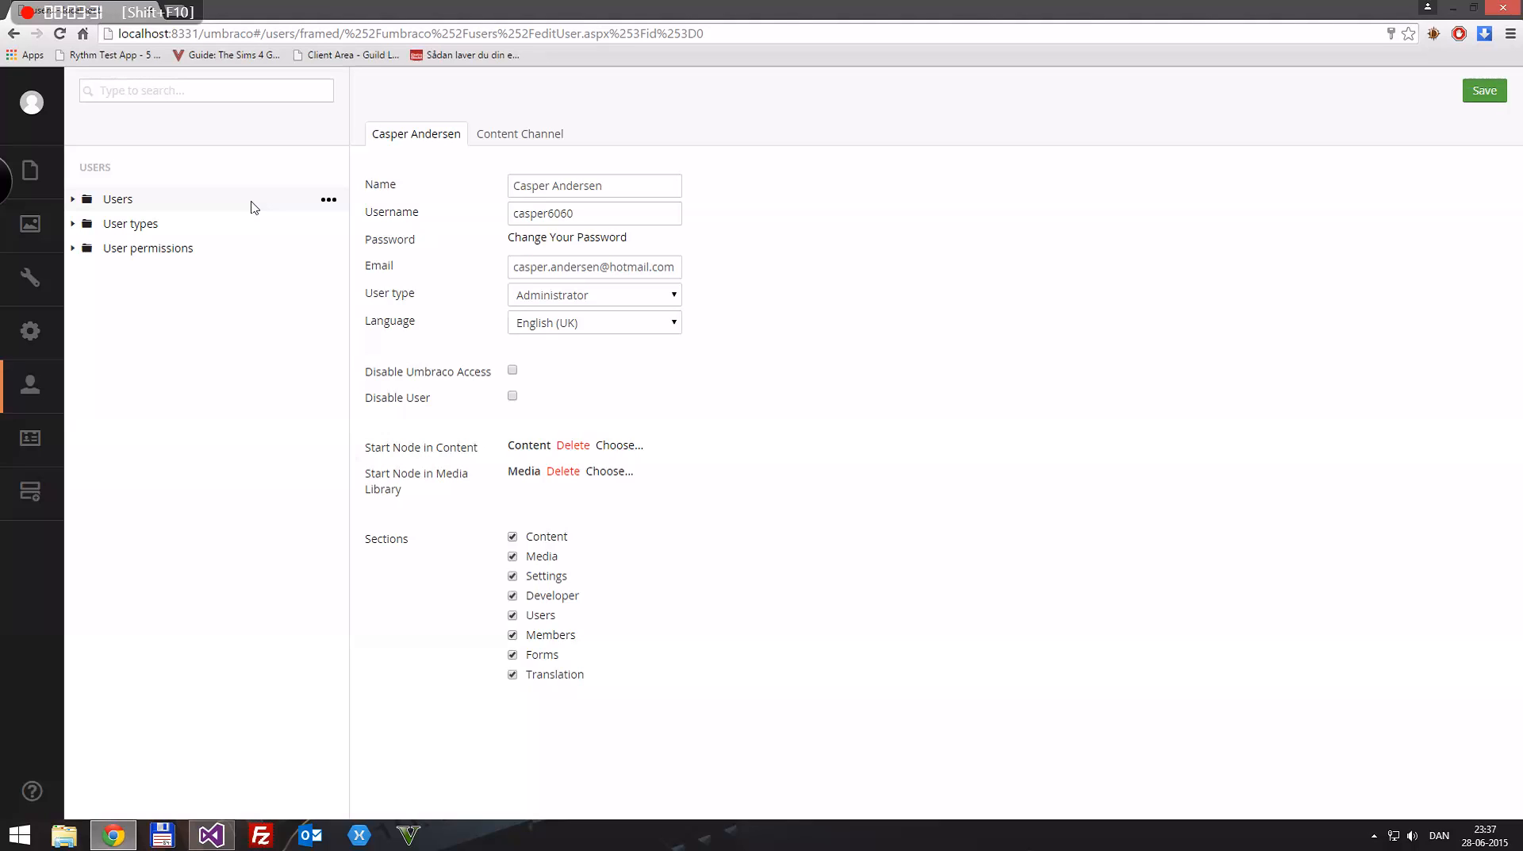
Step: Create a document type named Master with a matching template in the Settings section
left_click(24, 276)
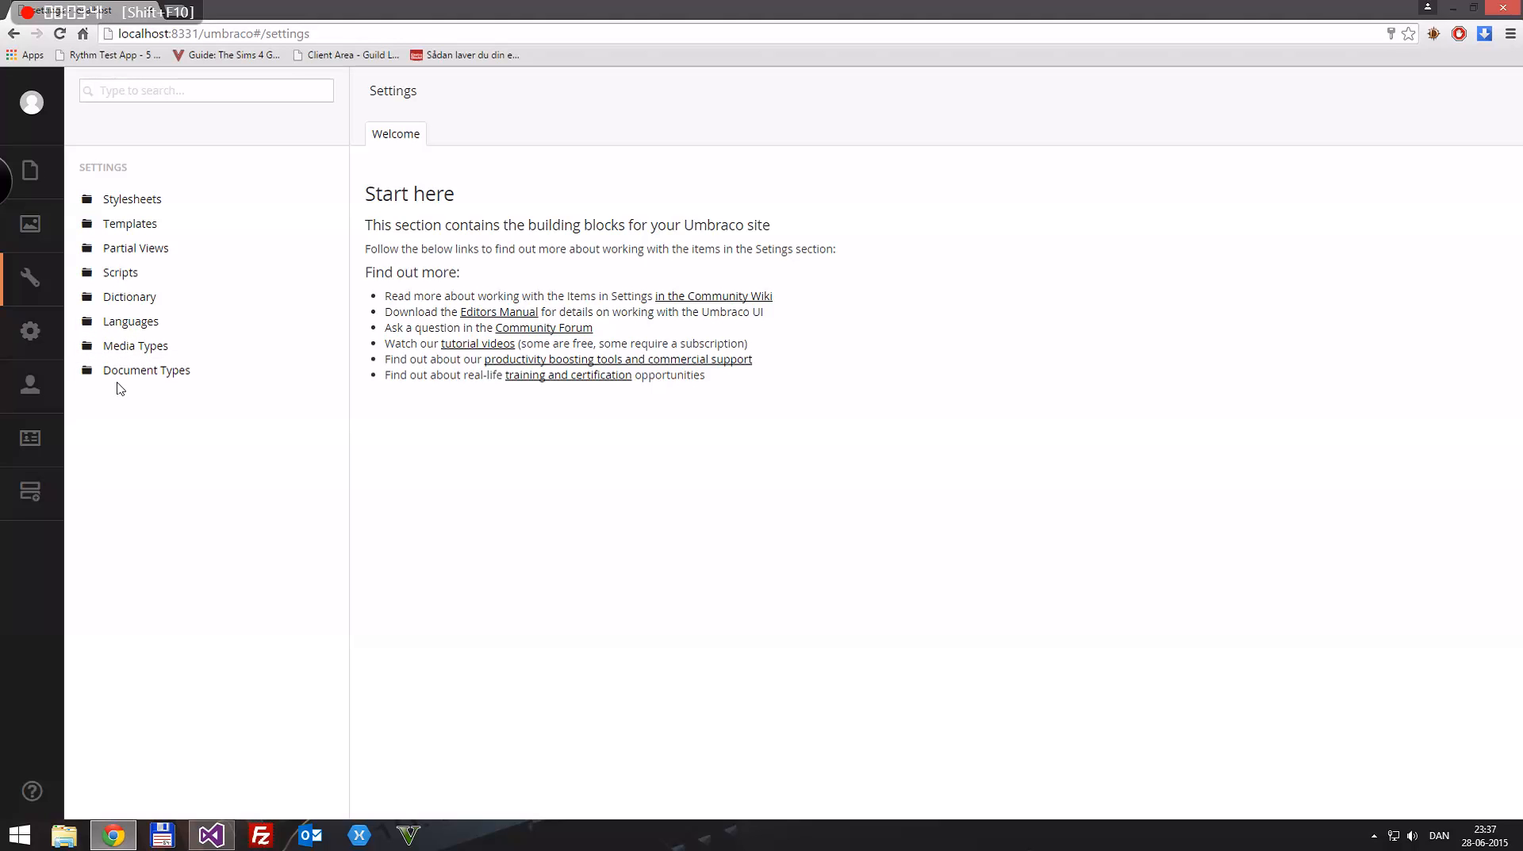
left_click(72, 373)
left_click(329, 370)
left_click(182, 394)
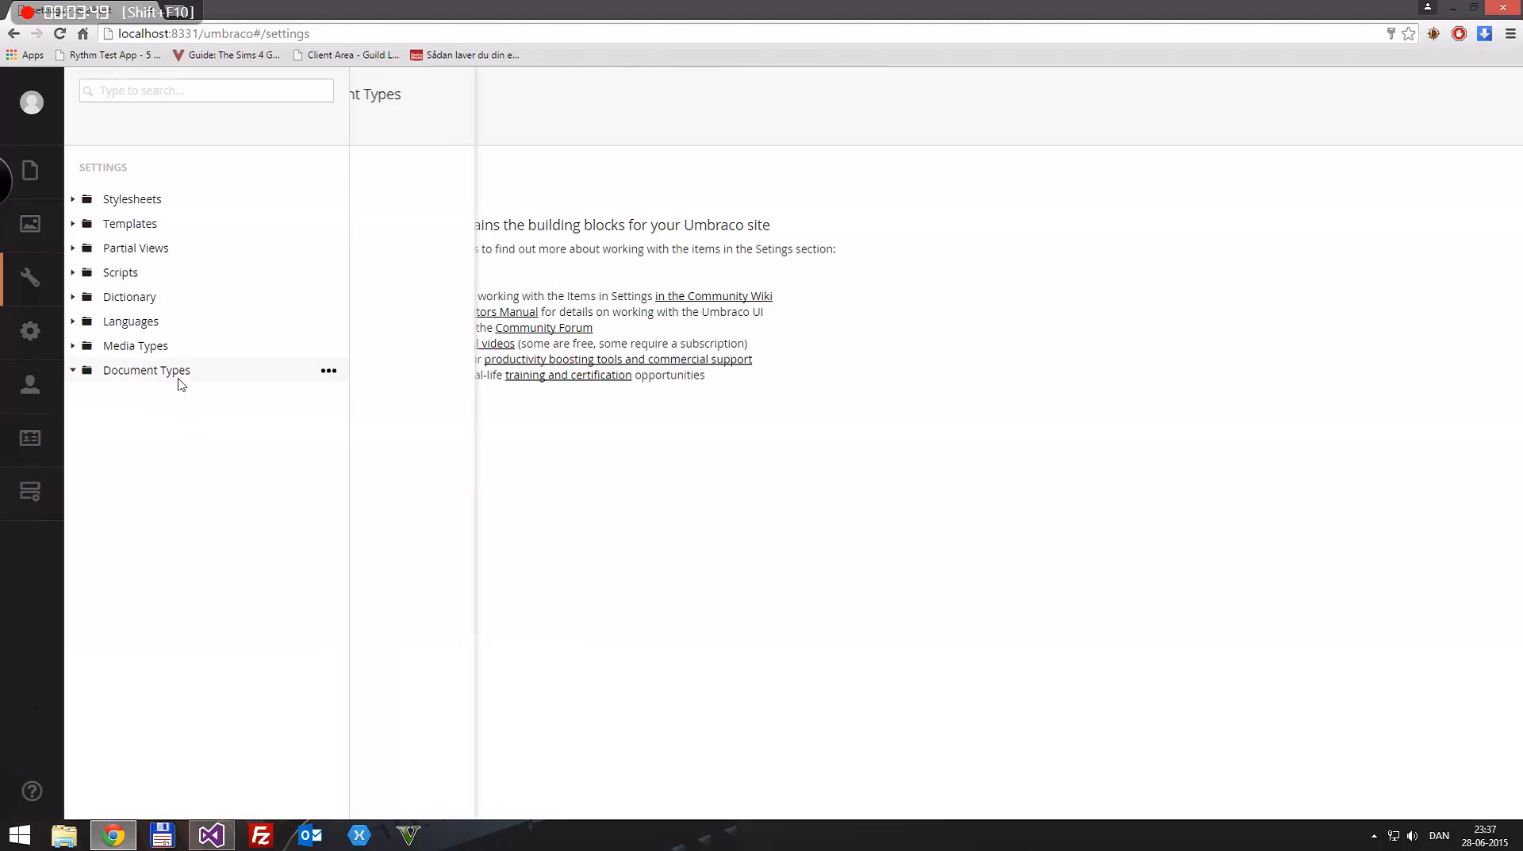
right_click(149, 372)
left_click(411, 166)
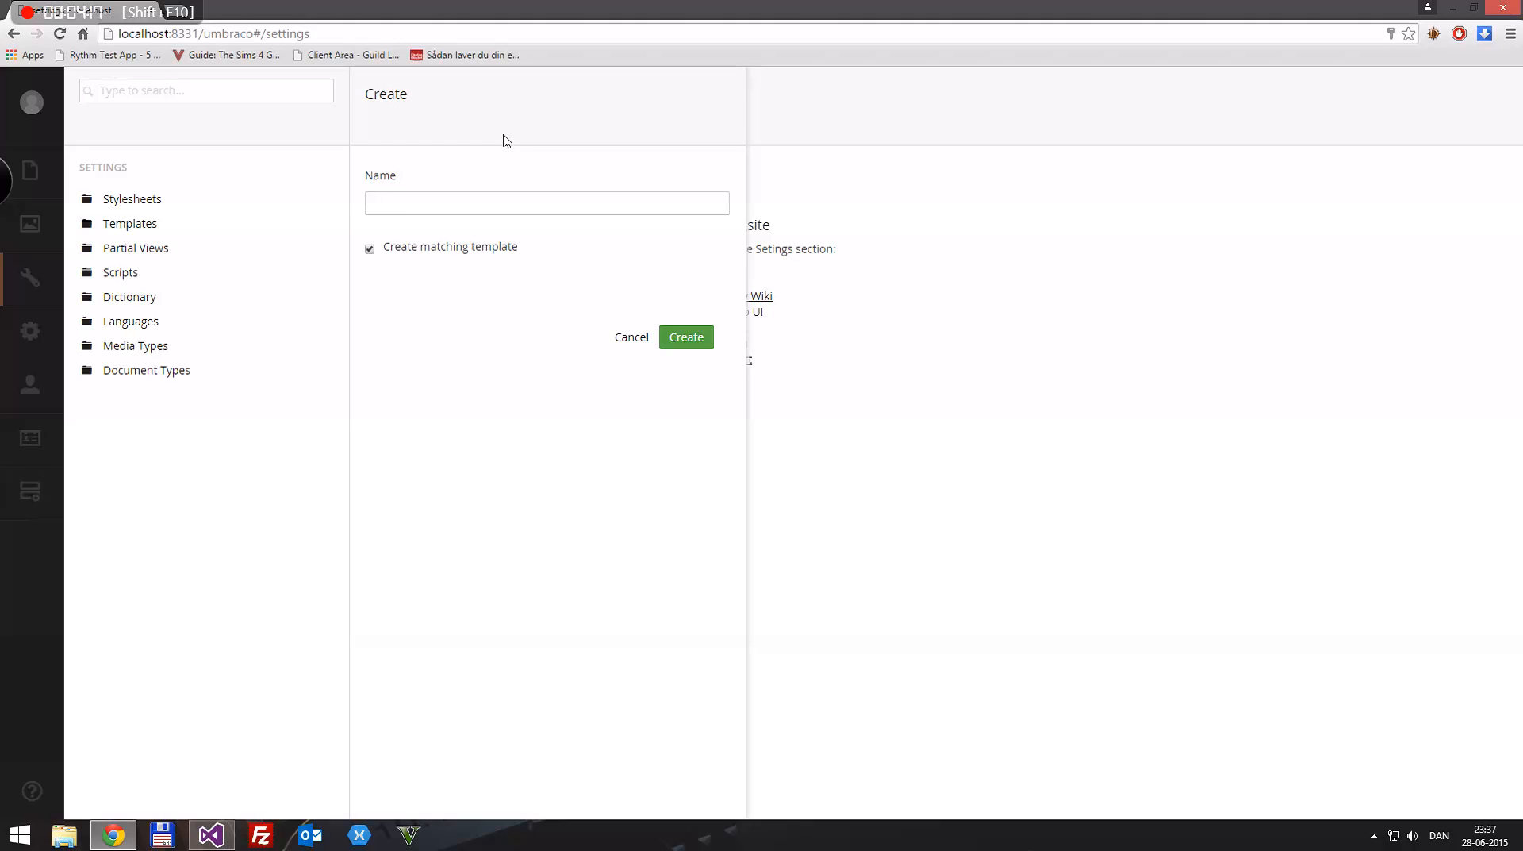
type("Master")
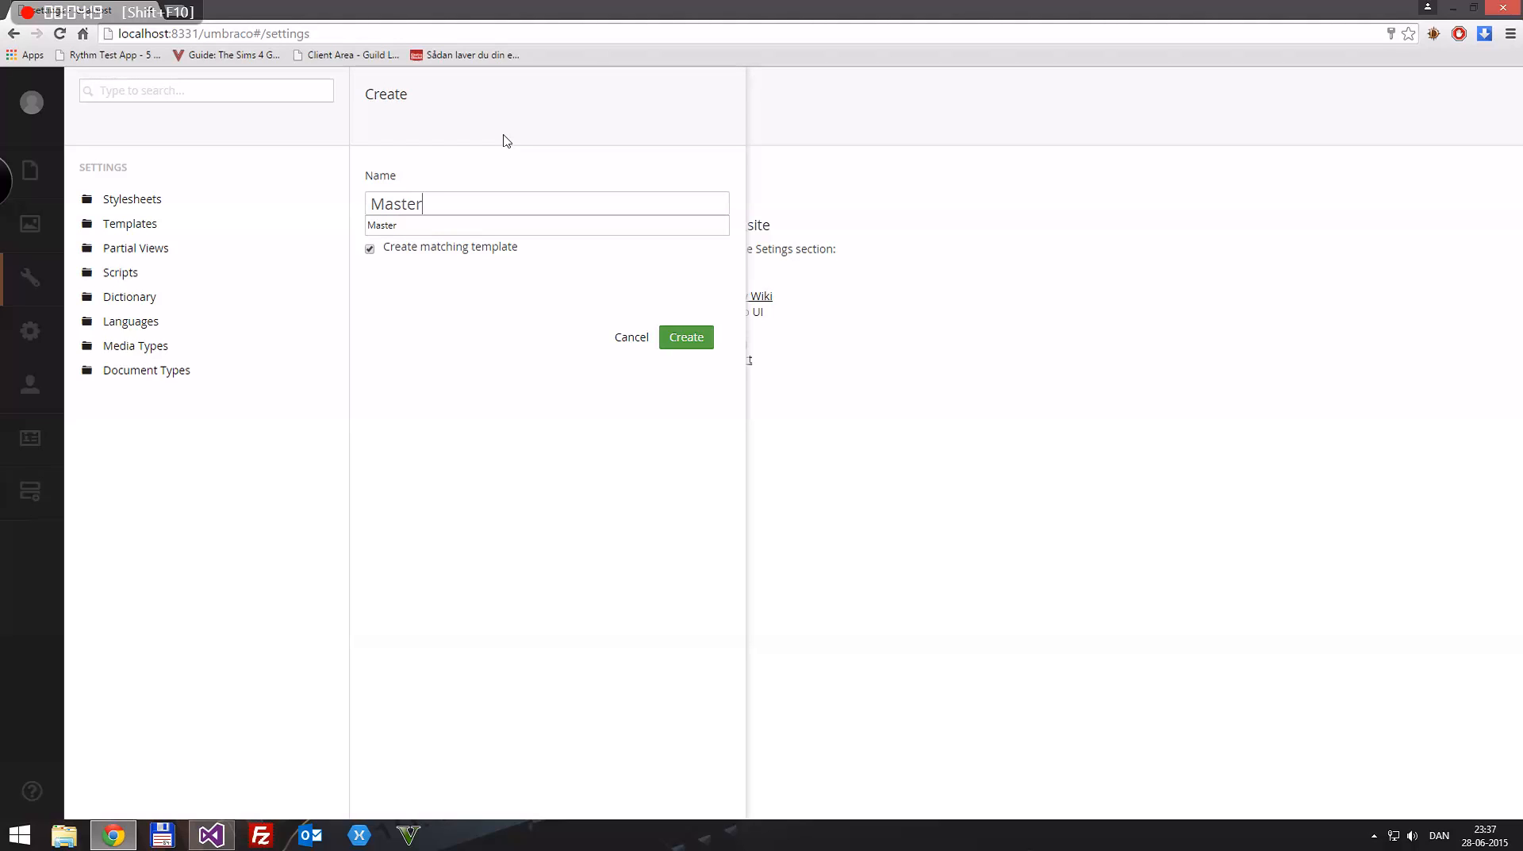
type("er")
left_click(680, 403)
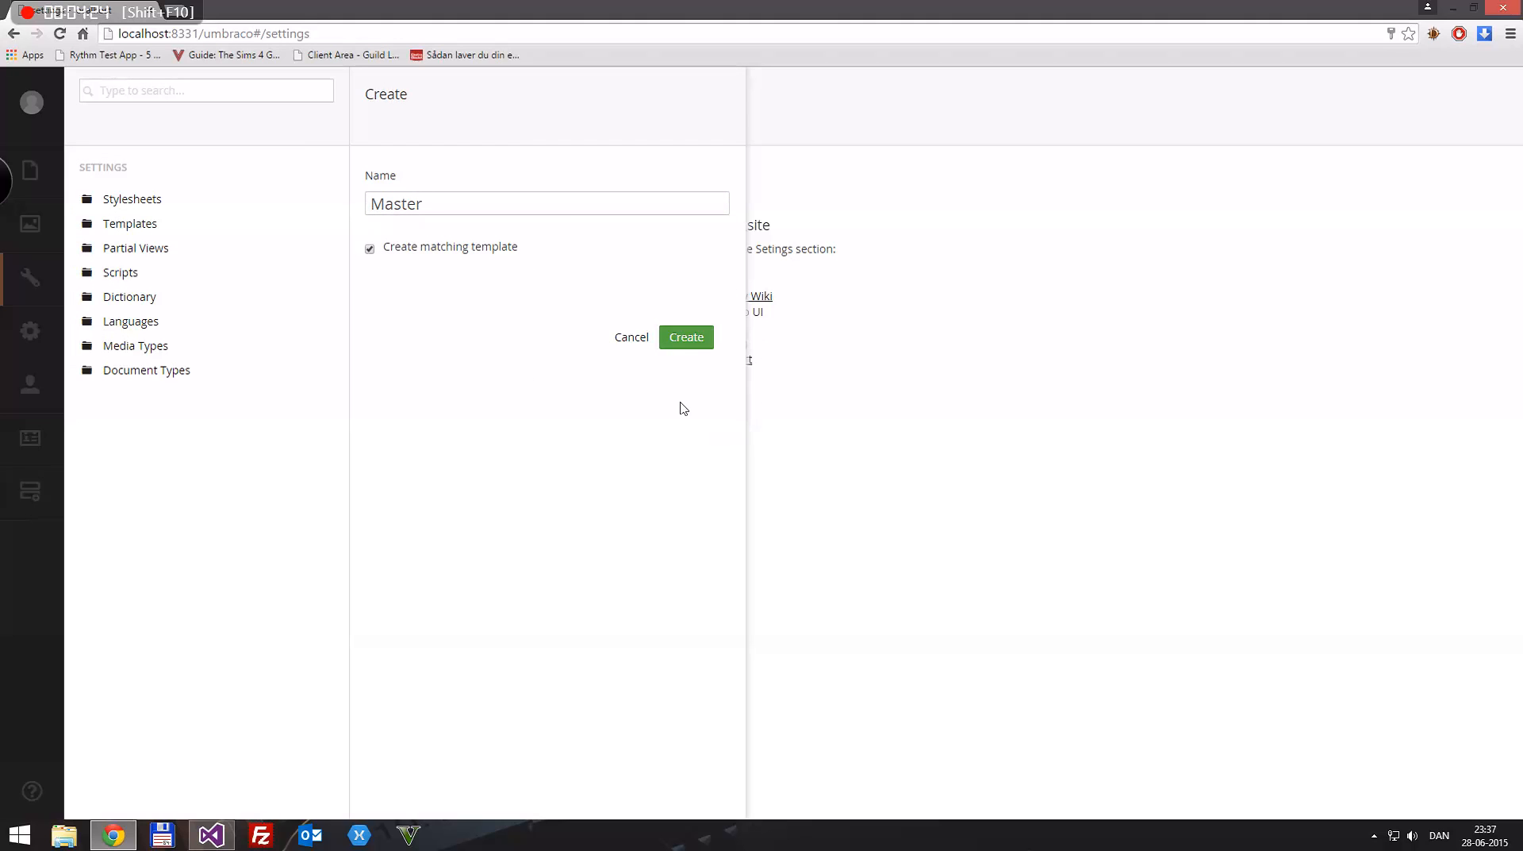
left_click(700, 337)
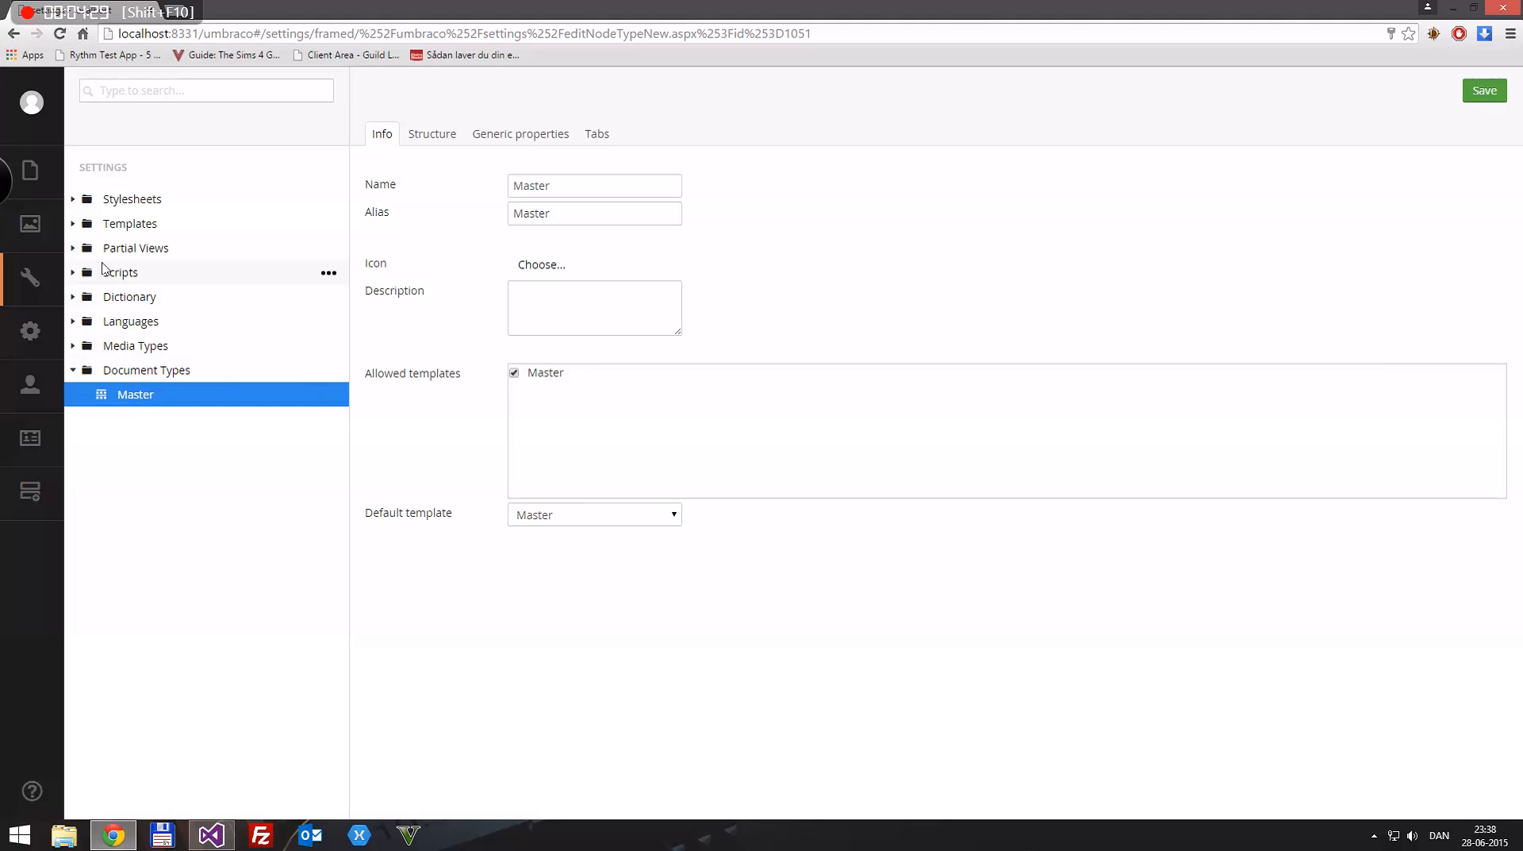
Step: Open the Master template, examine its inherits directive and the Layout = null assignment, and save it
left_click(73, 223)
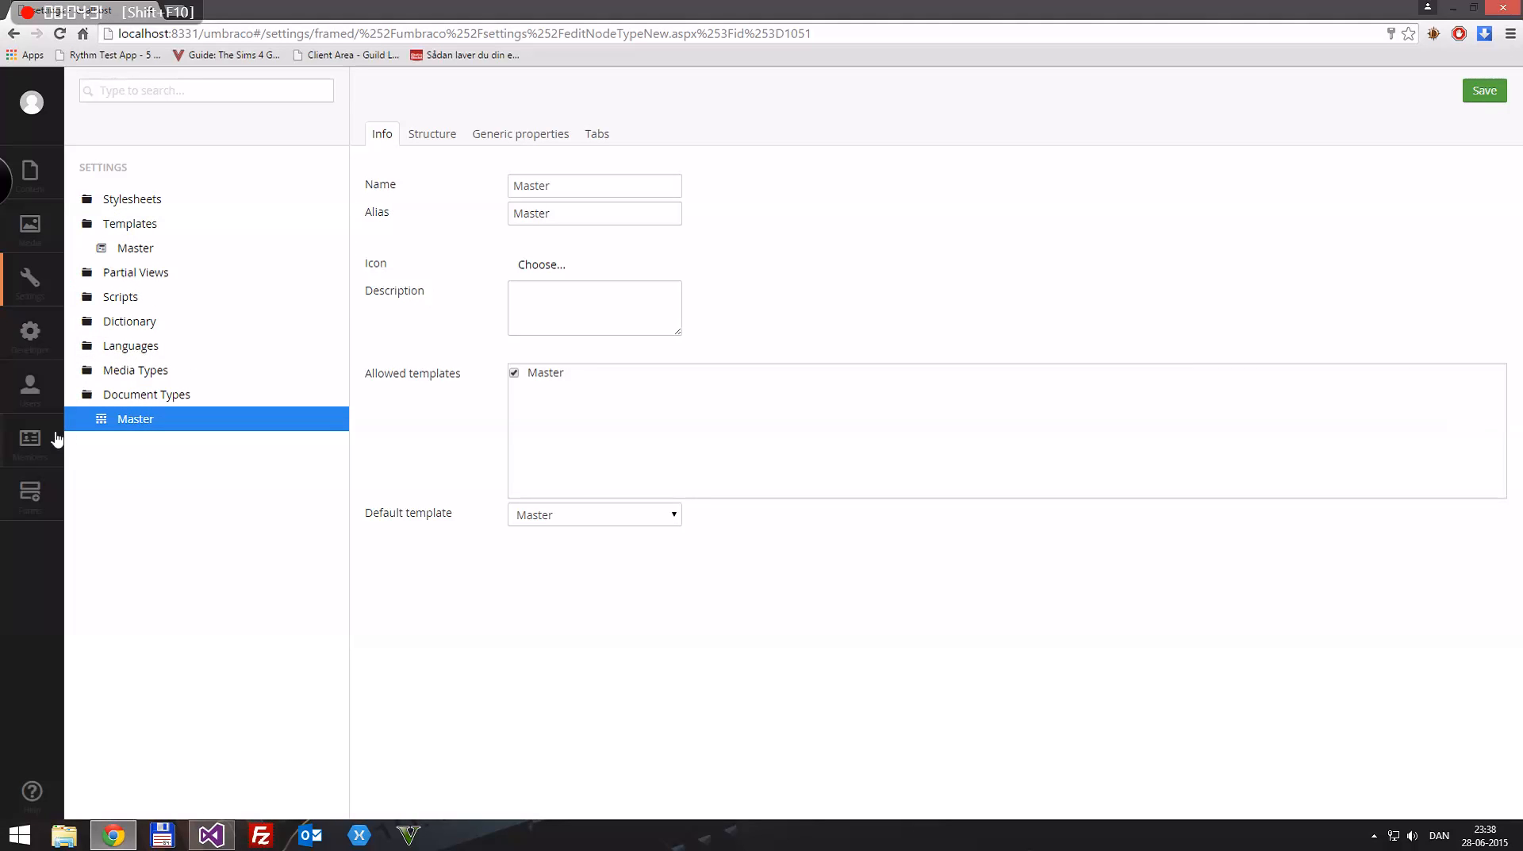
left_click(131, 247)
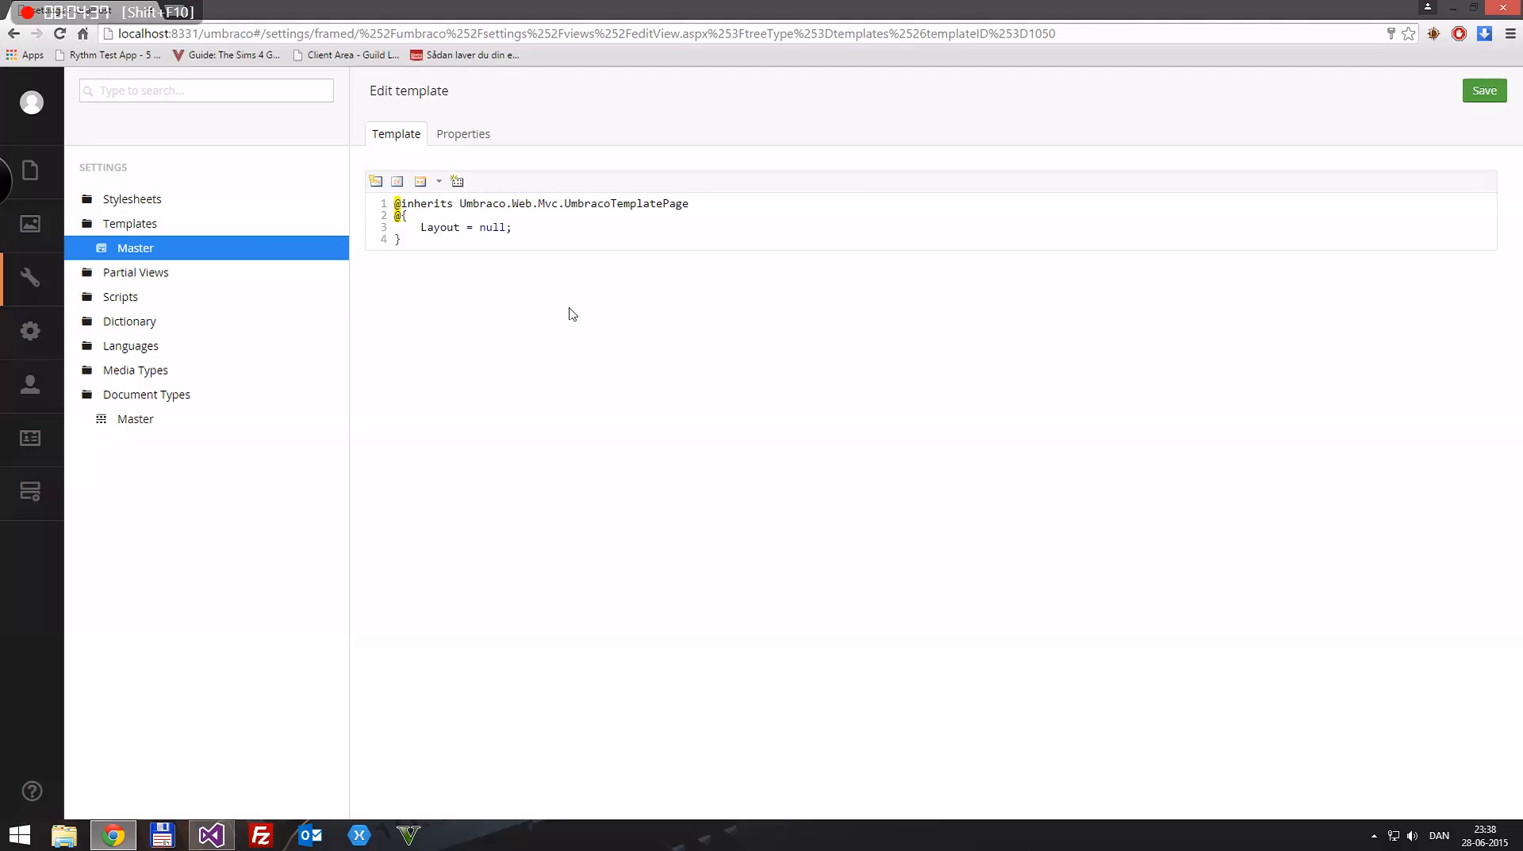
left_click_drag(712, 203, 546, 206)
left_click(550, 204)
right_click(619, 188)
left_click(1030, 208)
left_click_drag(460, 206, 558, 207)
left_click(504, 229)
left_click_drag(422, 228, 514, 228)
left_click(475, 227)
left_click(520, 228)
key("ctrl+s")
Step: Search Google for "bootstrap" in a new browser tab and open the getbootstrap.com site
key("ctrl+t")
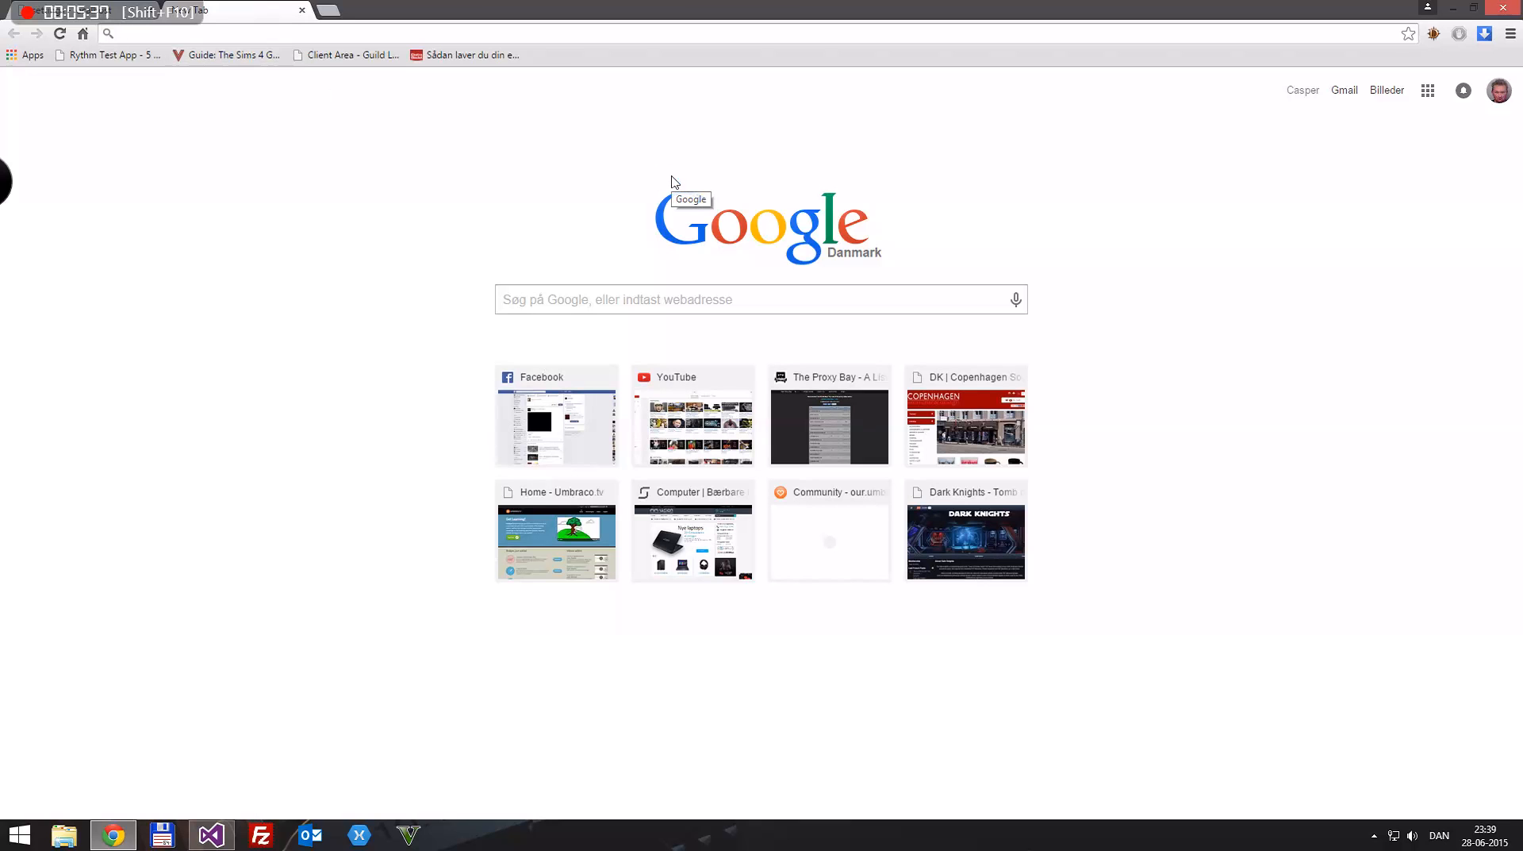
type("bootstrap")
key("Return")
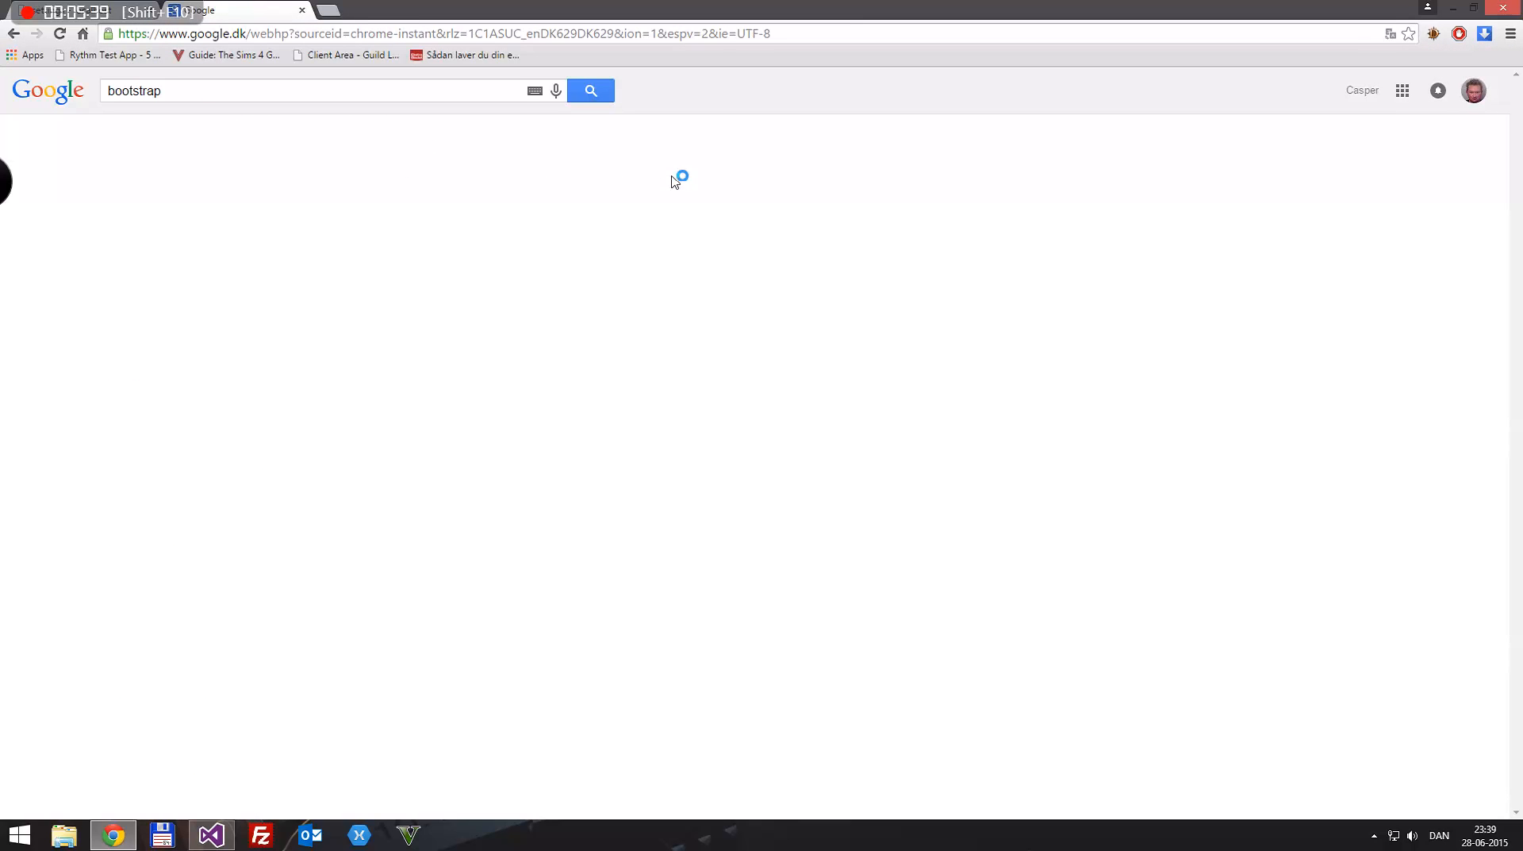
left_click(348, 212)
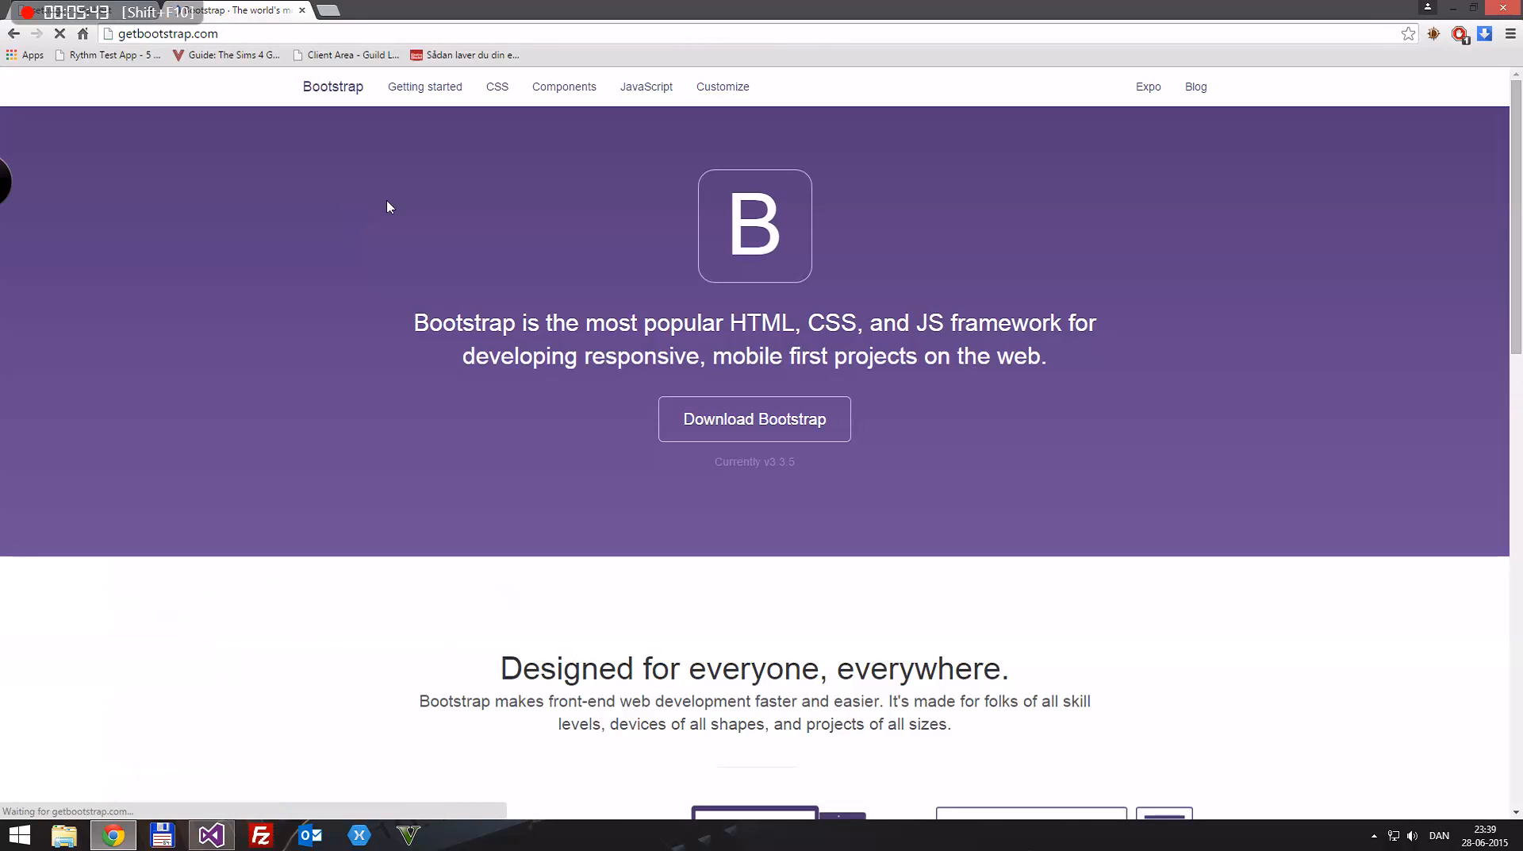
Step: Search the web for "bootstrap cdn" in the same tab
left_click(499, 27)
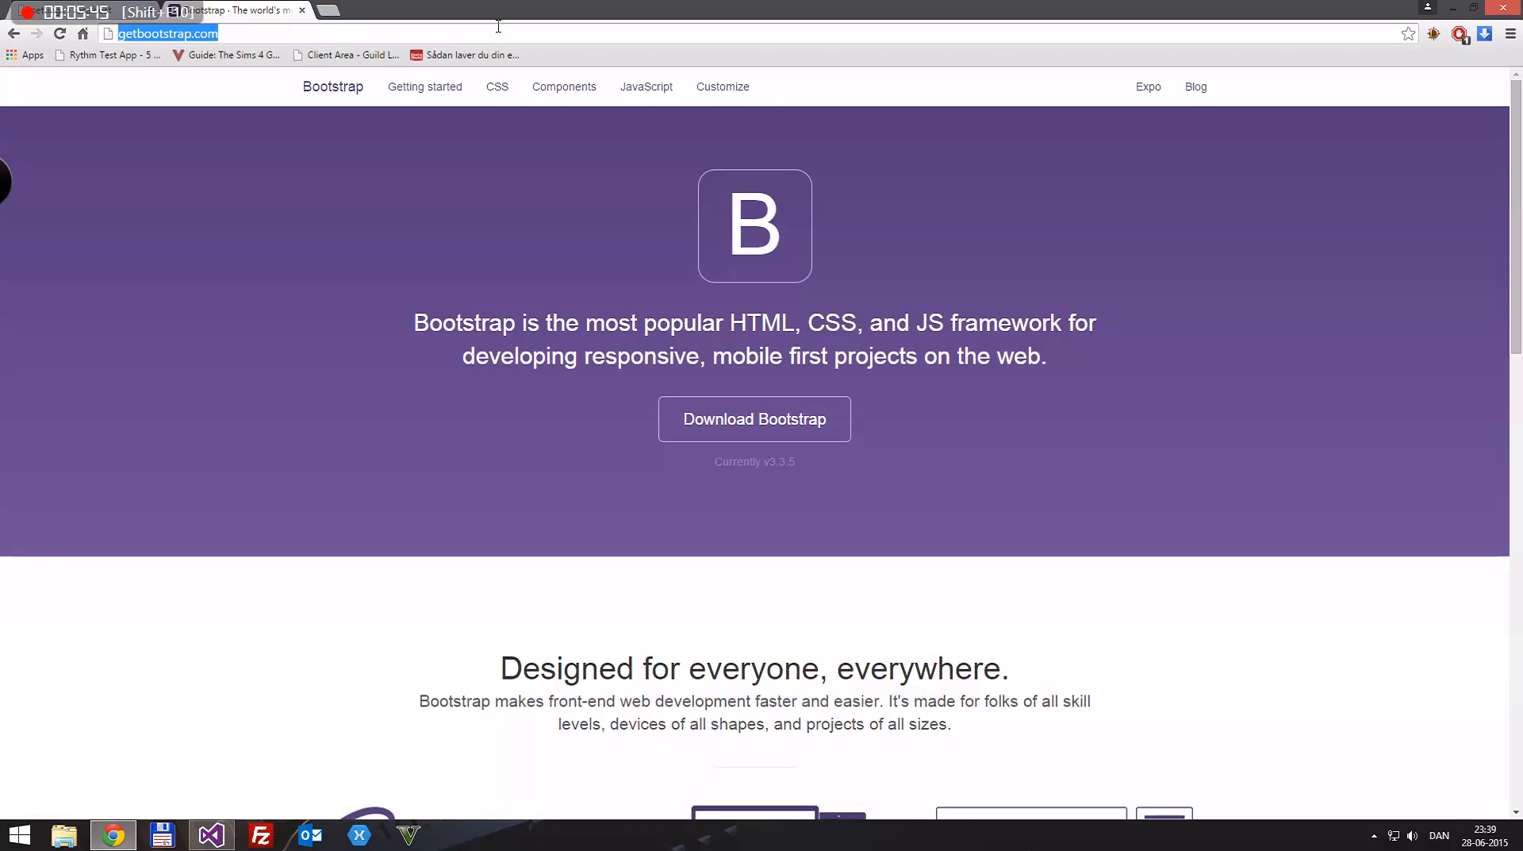
type("bootstrap cdn")
key("Return")
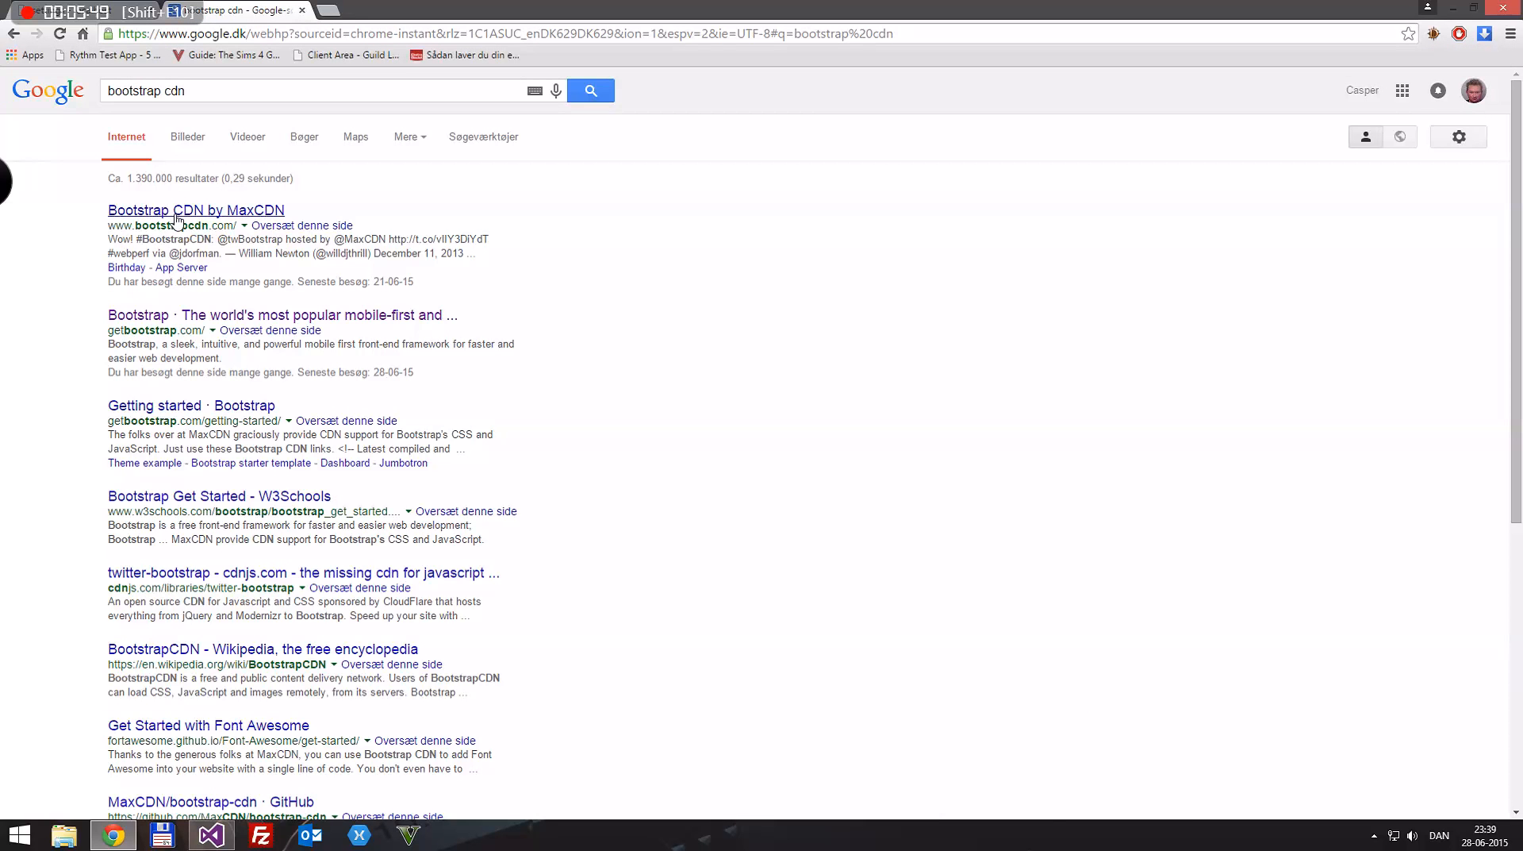
Step: Open the Bootstrap CDN by MaxCDN site and search the web for "jquery cdn" in a new browser tab
left_click(175, 215)
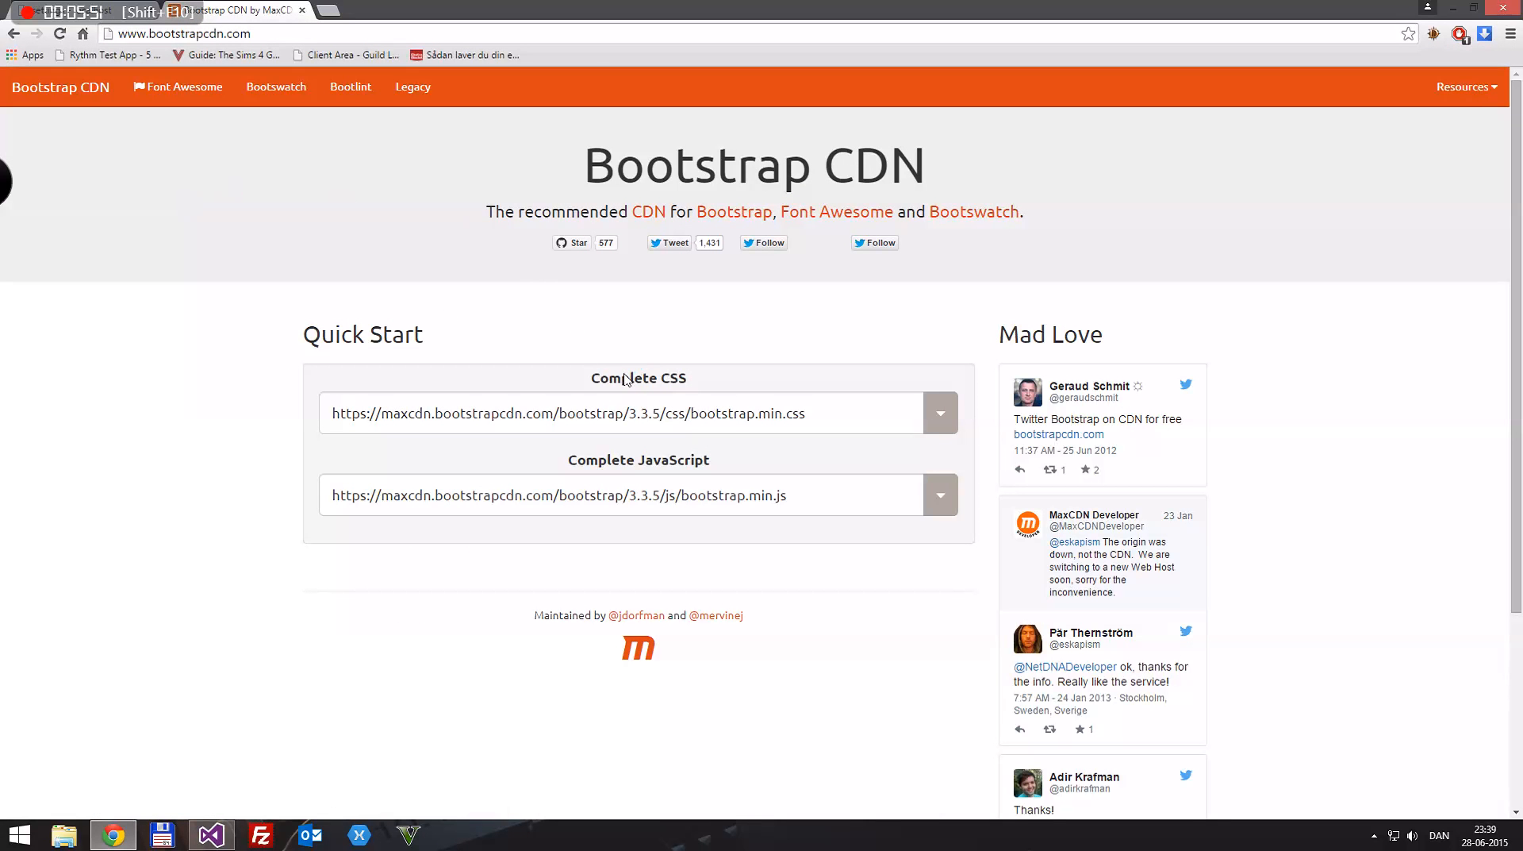
left_click(326, 11)
type("jquery cdn")
key("Return")
left_click(238, 10)
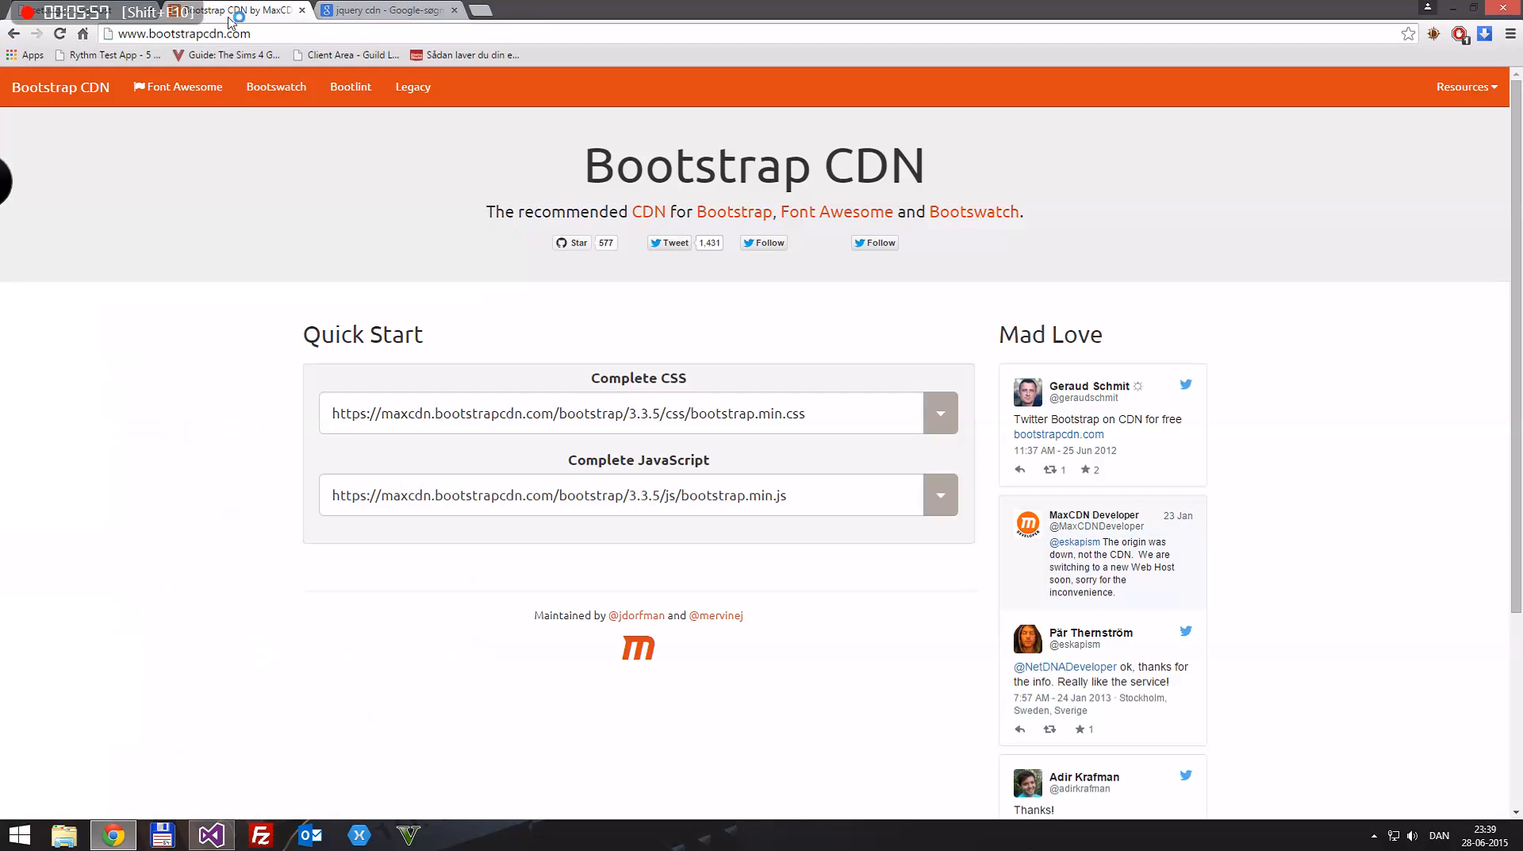
left_click(366, 10)
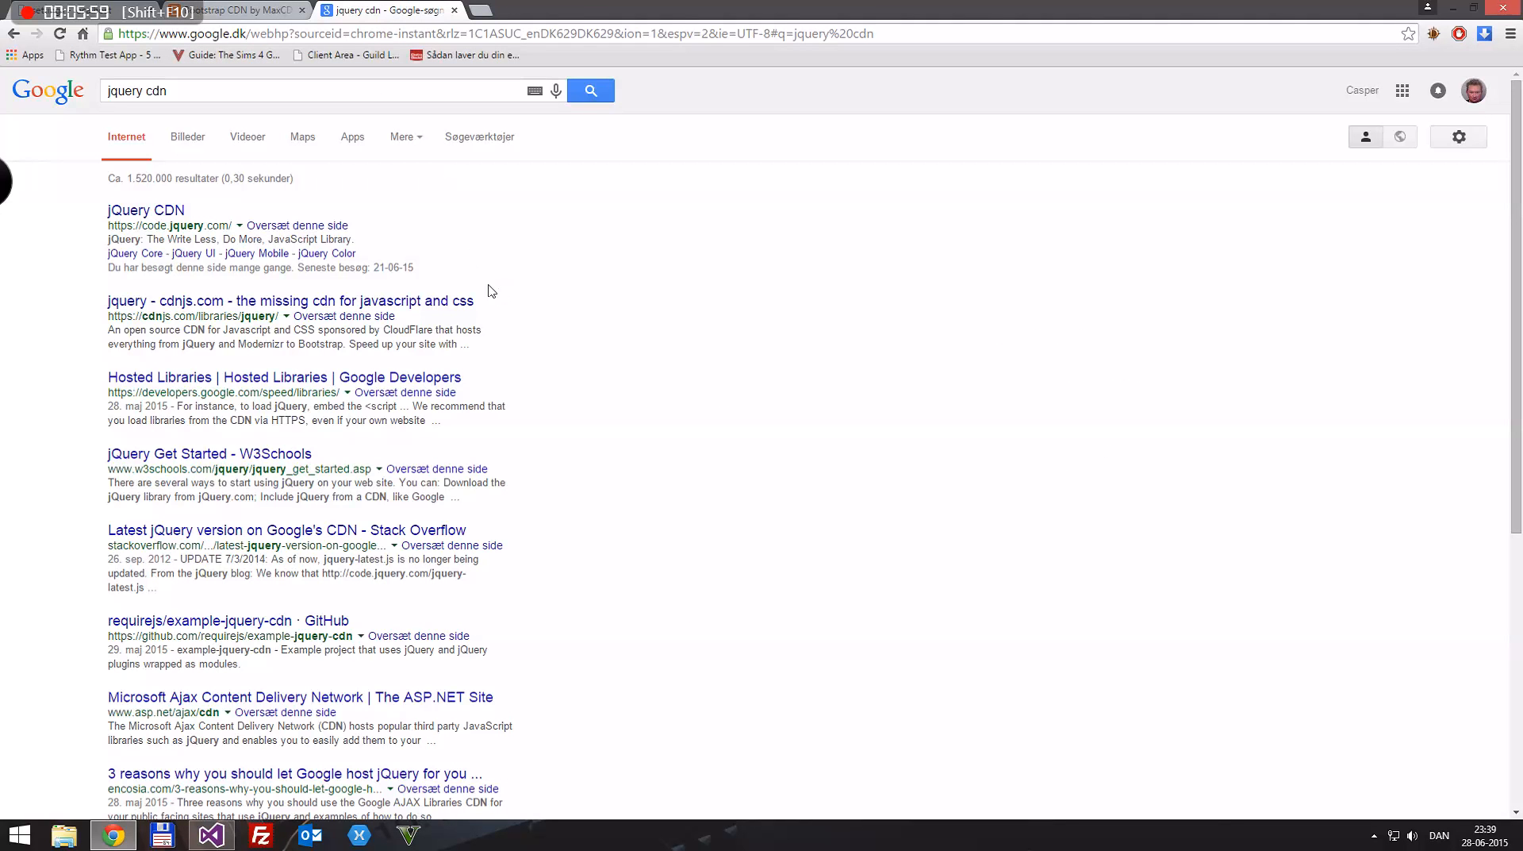
Step: Open the minified jQuery Core 2.1.4 file from the jQuery CDN site, select its URL, and return to the Master template
left_click(146, 210)
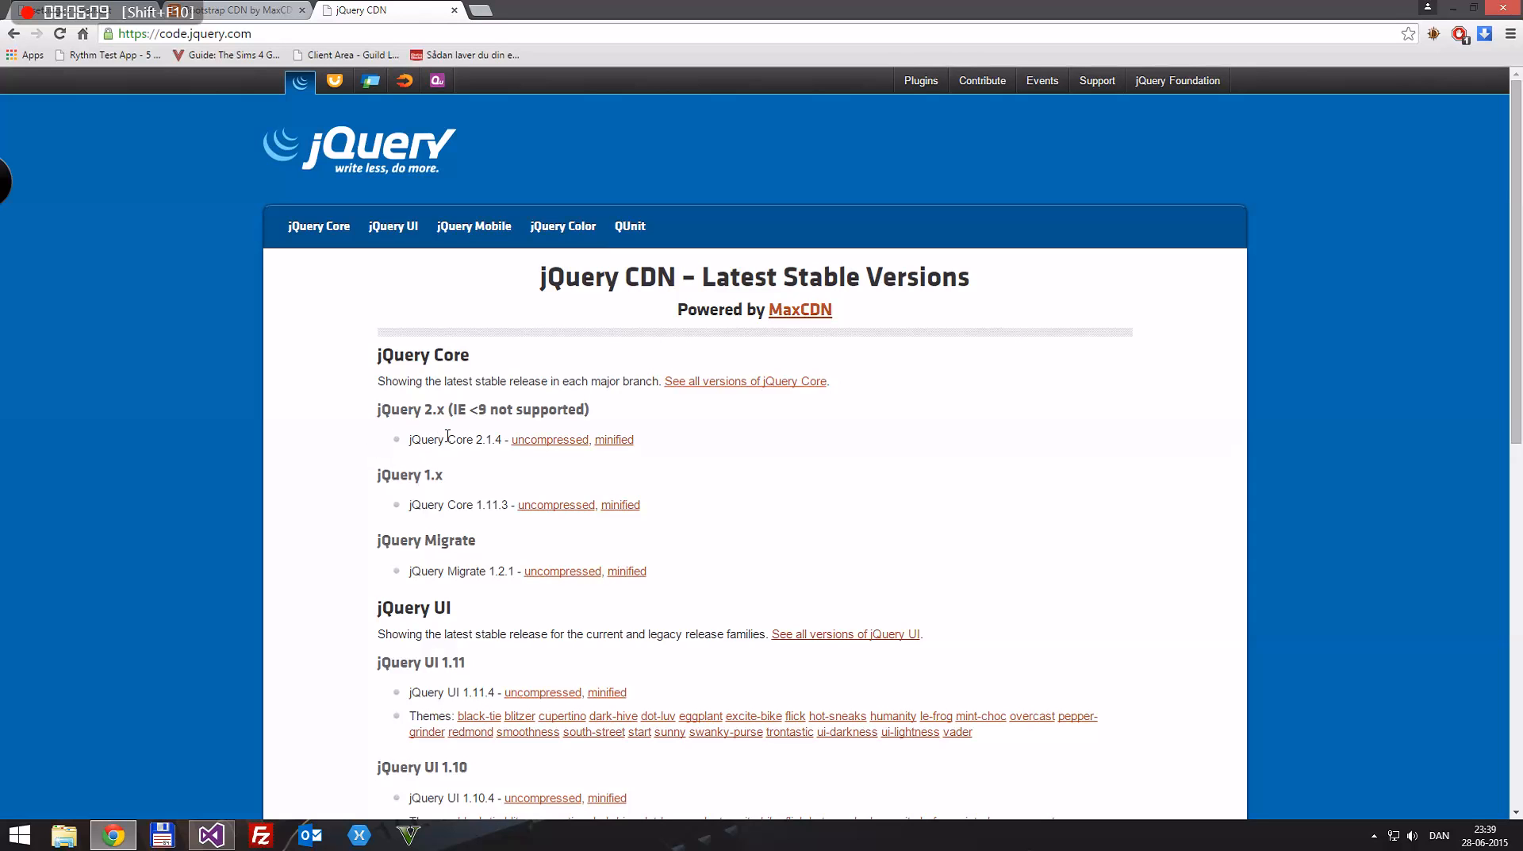
left_click(613, 441)
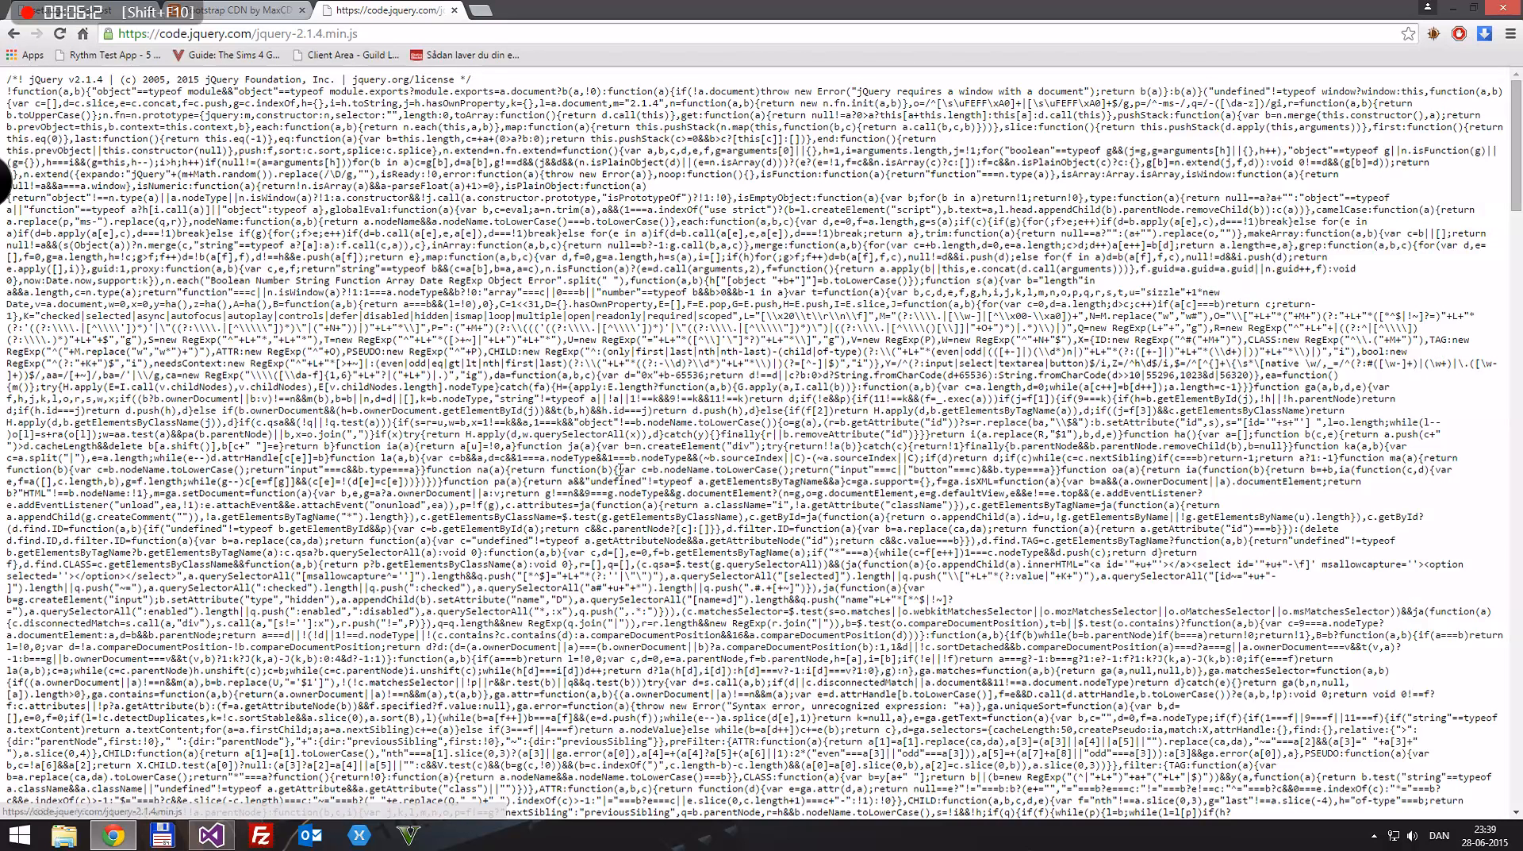
left_click(494, 36)
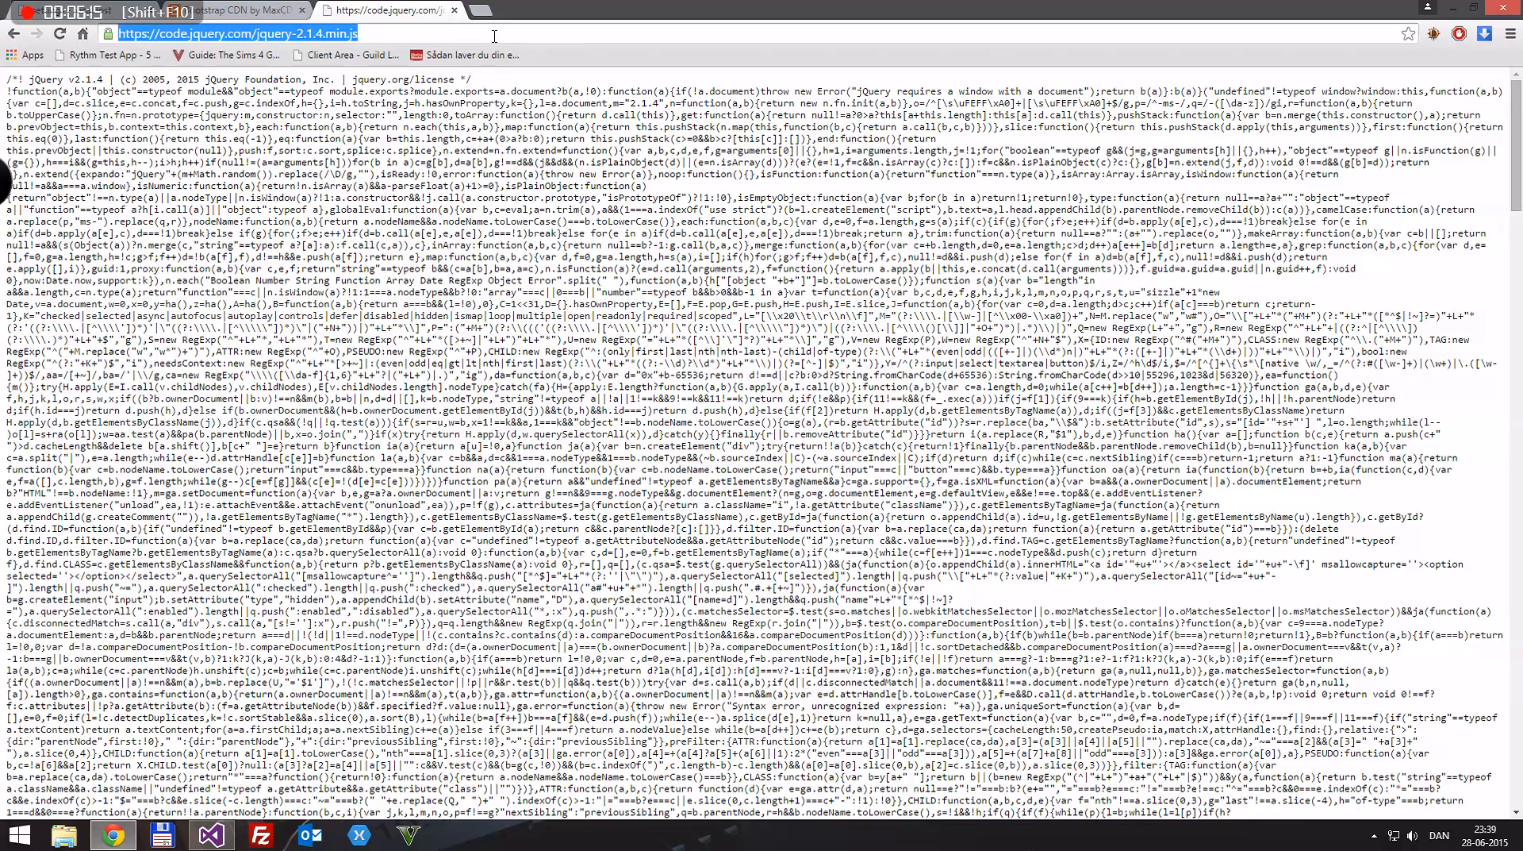
key("ctrl+1")
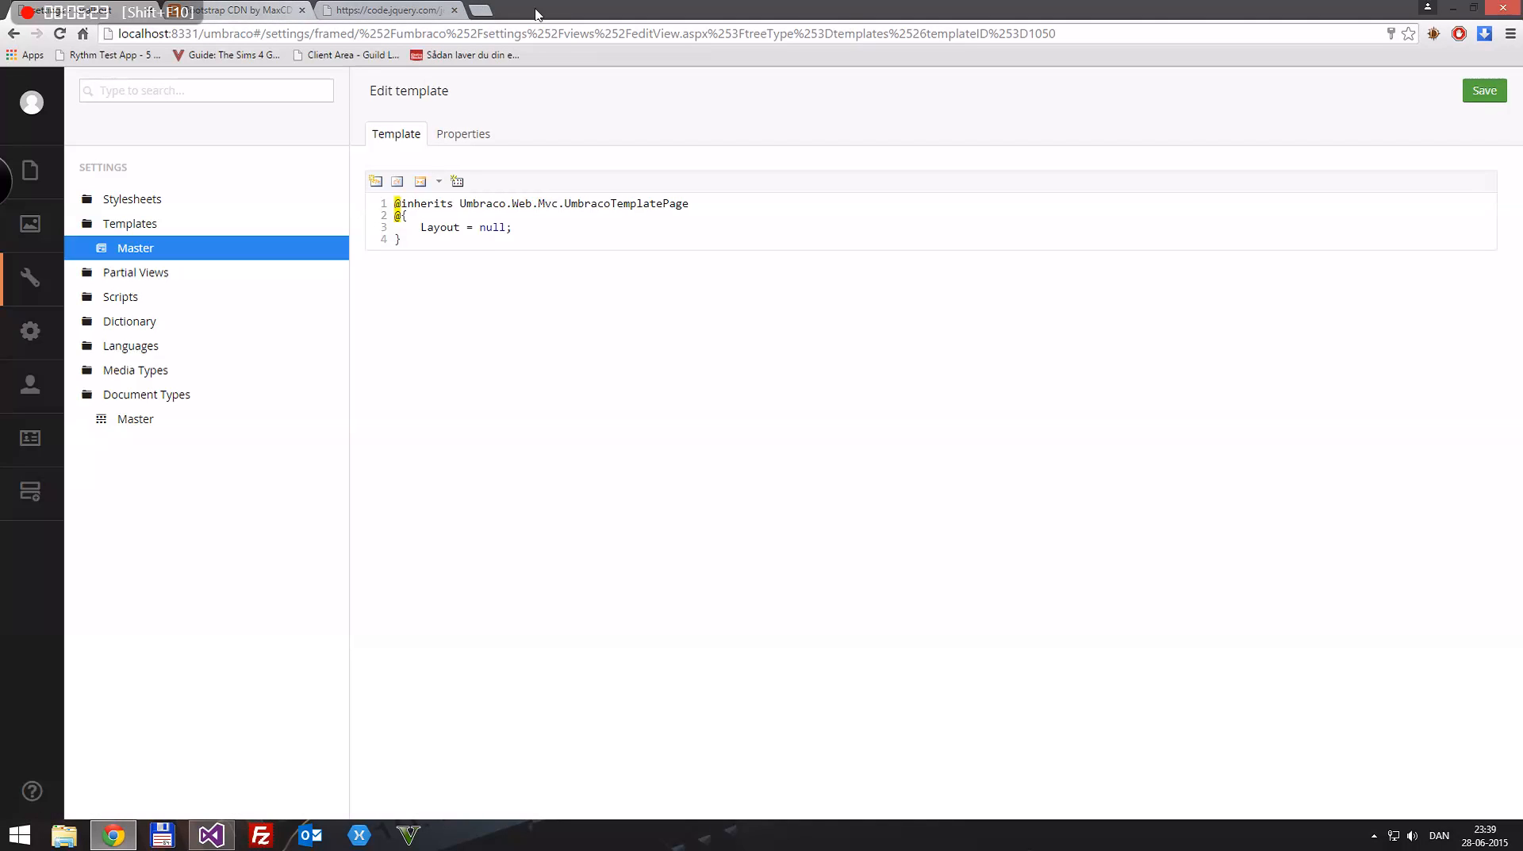
Step: Search for "bootstrap" in a new browser tab and open the Getting started page of getbootstrap.com
left_click(478, 8)
type("bootstrap")
key("Return")
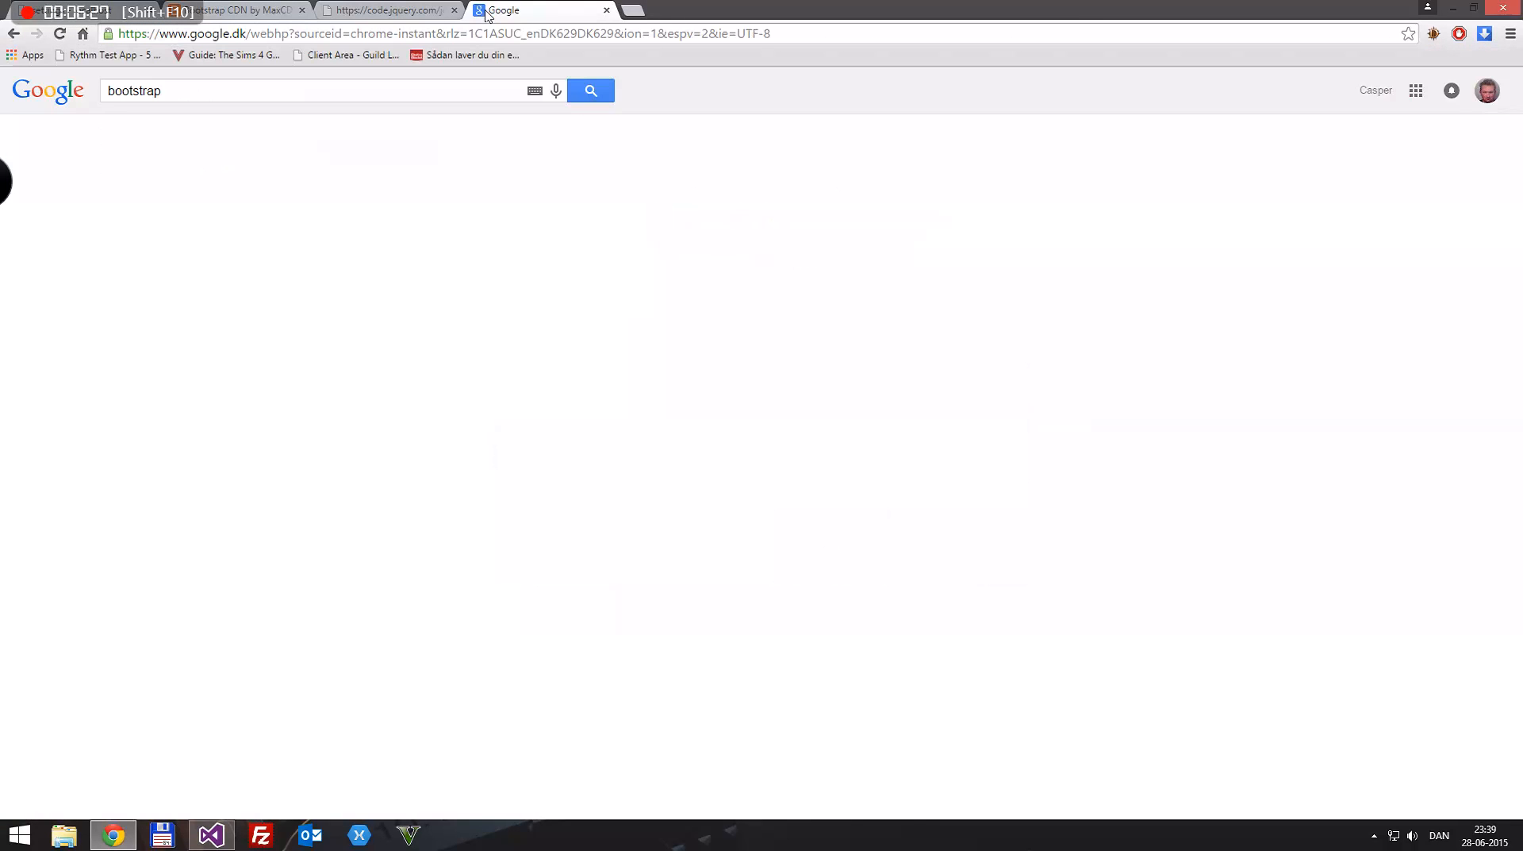
left_click(266, 220)
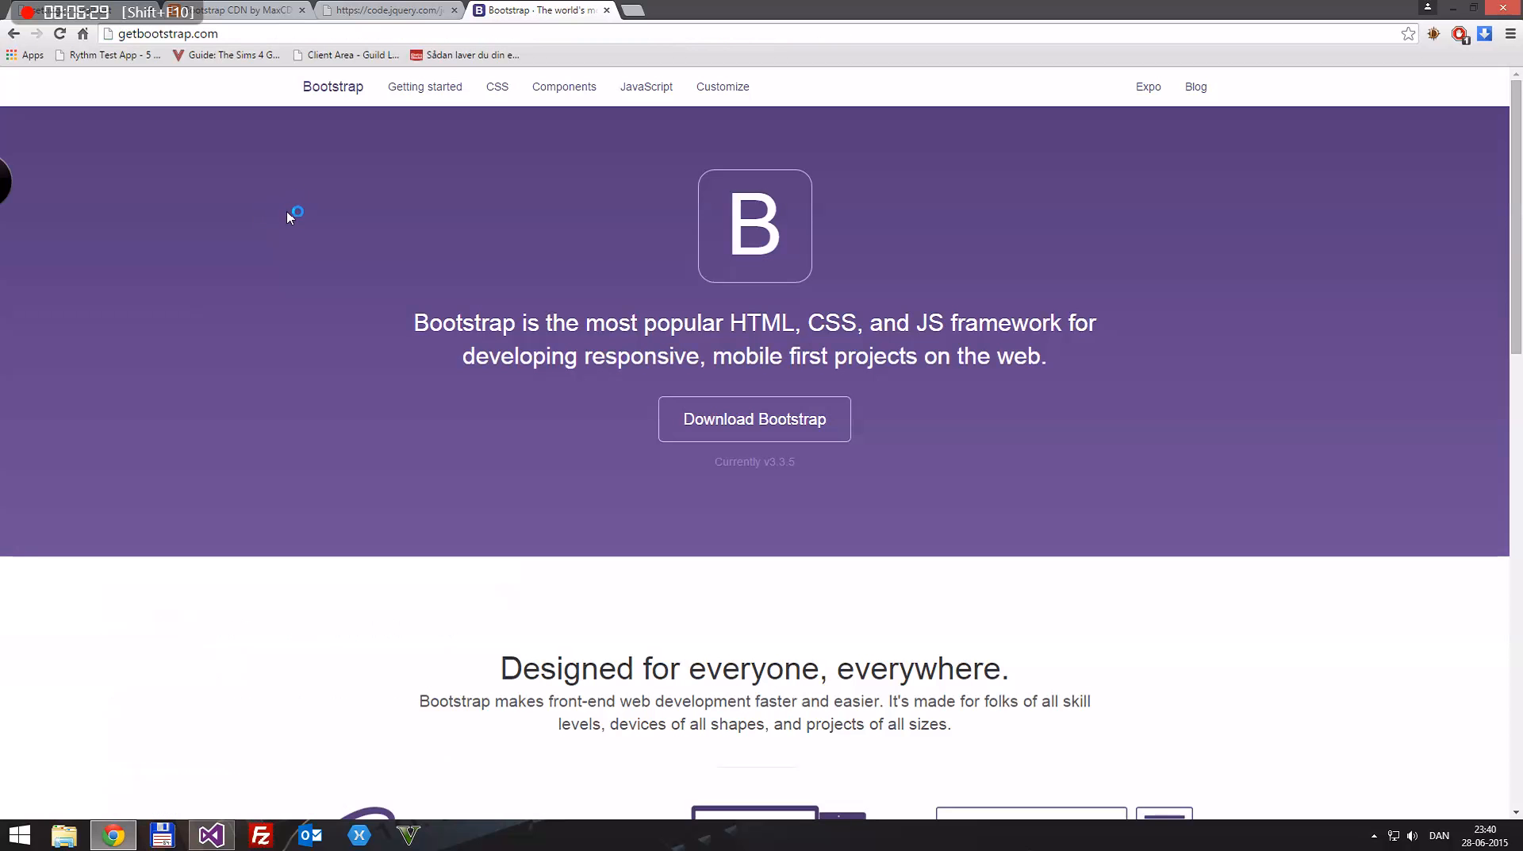
left_click(425, 92)
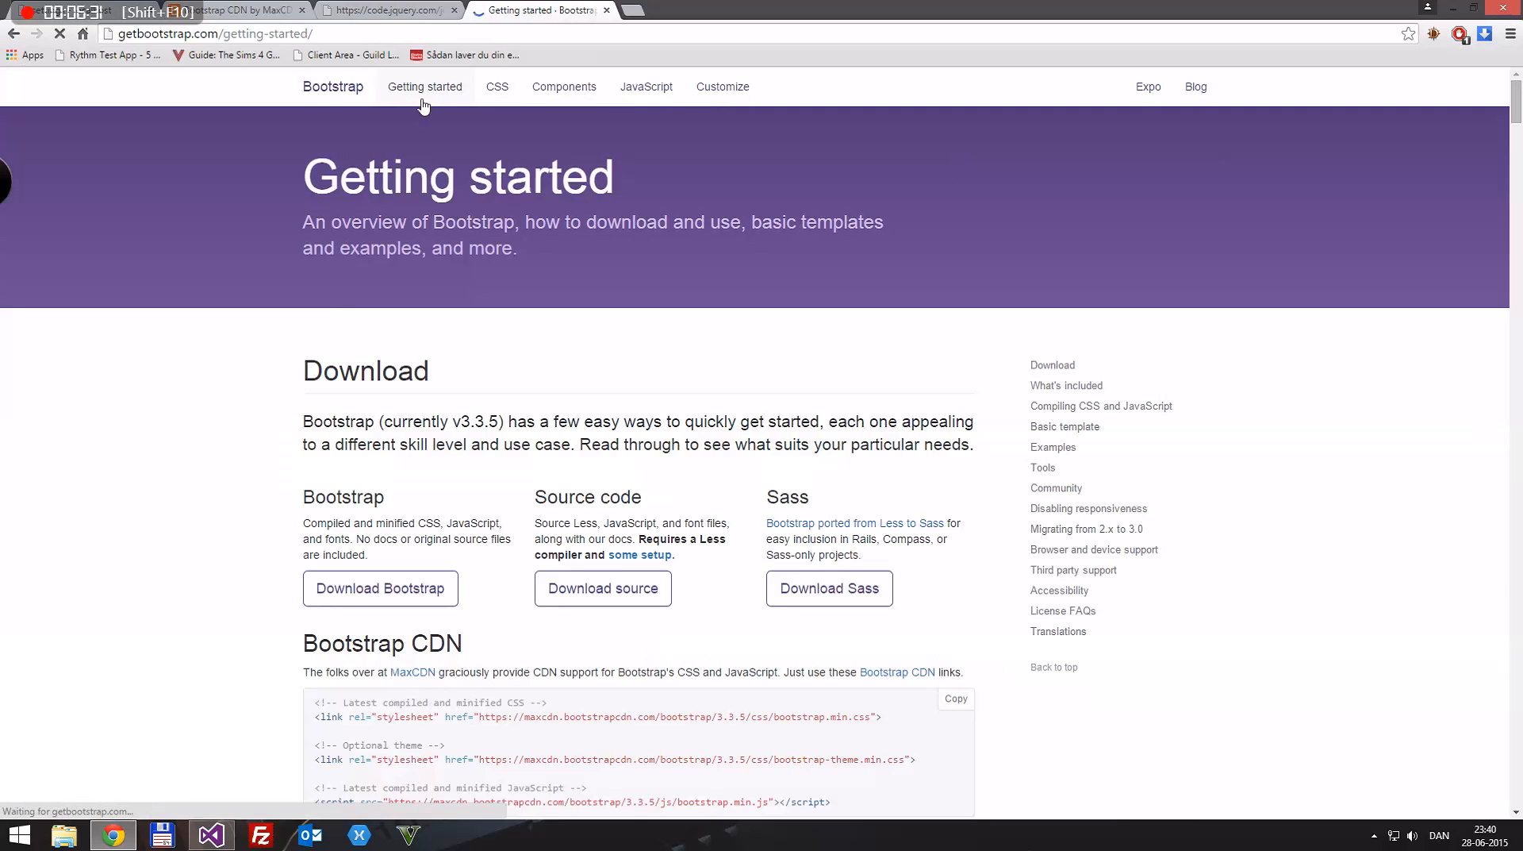
Step: Find the Basic template section on the Getting started page and copy its complete HTML code
scroll(282, 318, "down", 15)
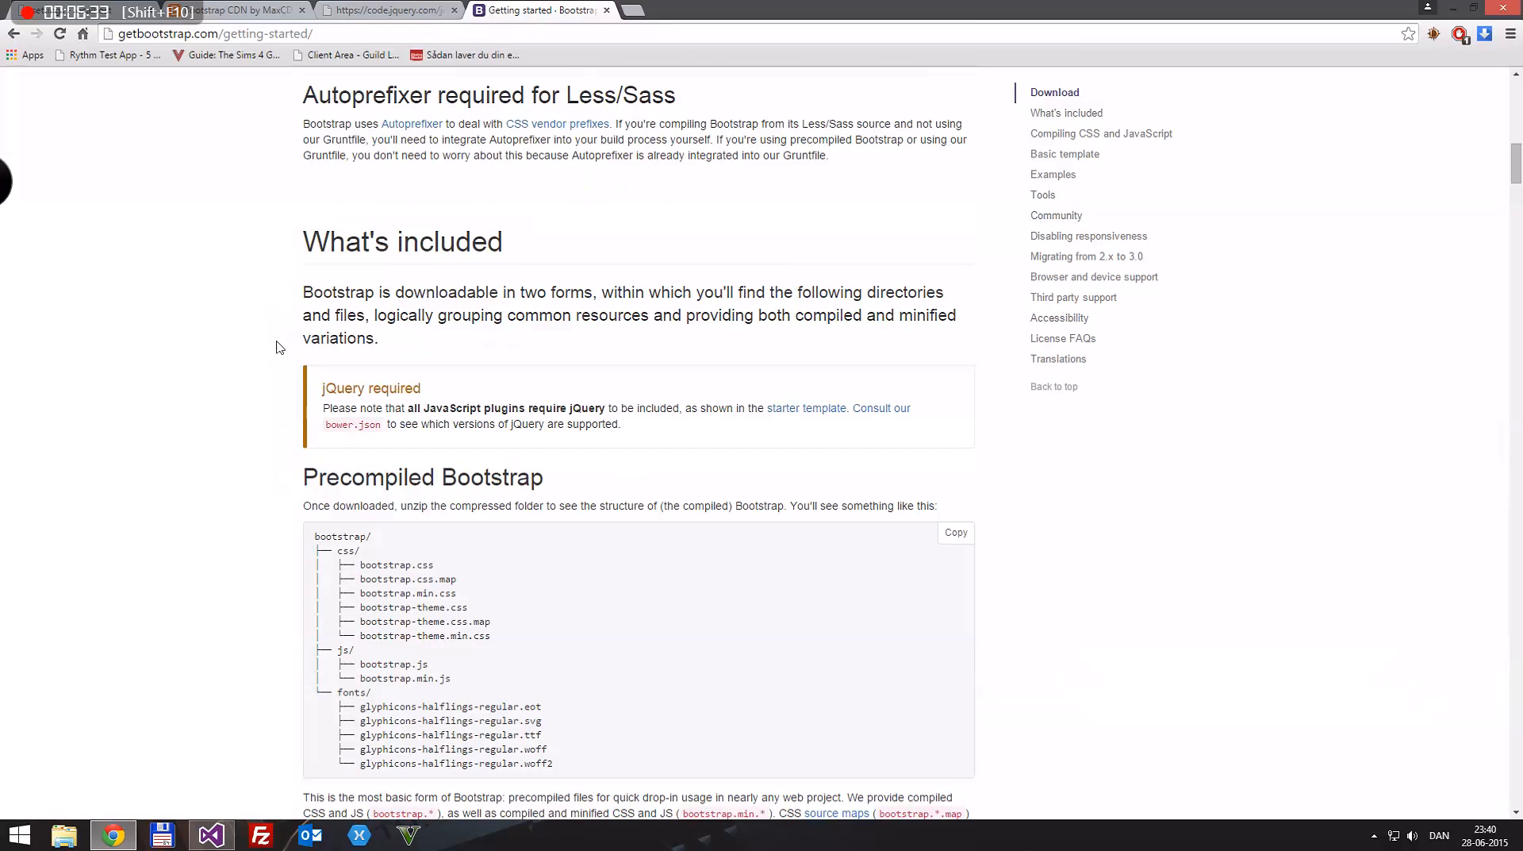
scroll(283, 349, "down", 20)
scroll(228, 336, "down", 3)
scroll(210, 336, "up", 2)
left_click_drag(316, 273, 417, 666)
key("ctrl+c")
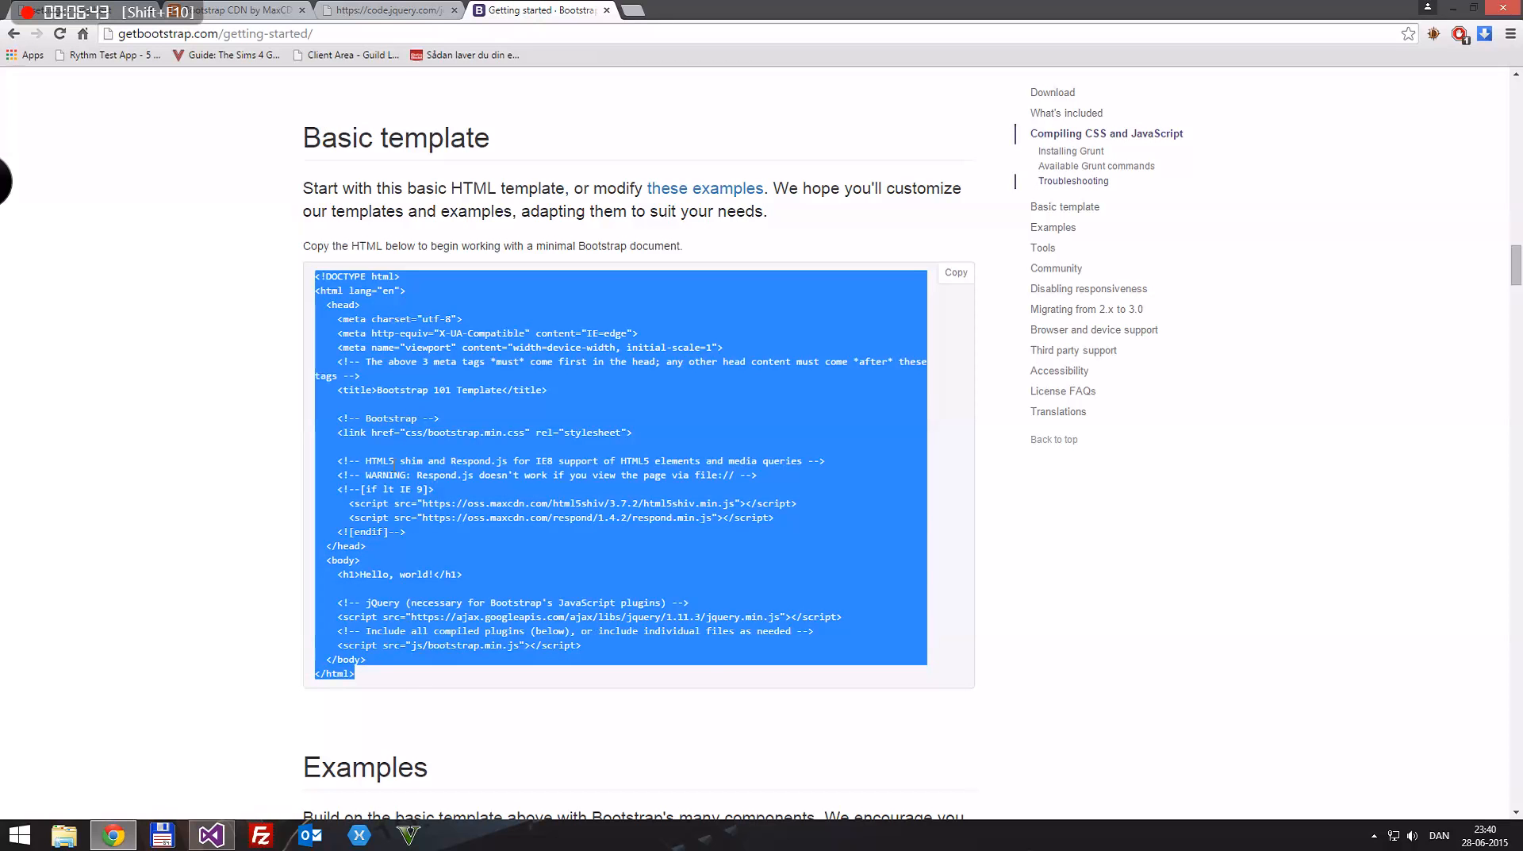
Step: Paste the copied Bootstrap HTML below the Layout block in Umbraco's Master template and save it
left_click(262, 10)
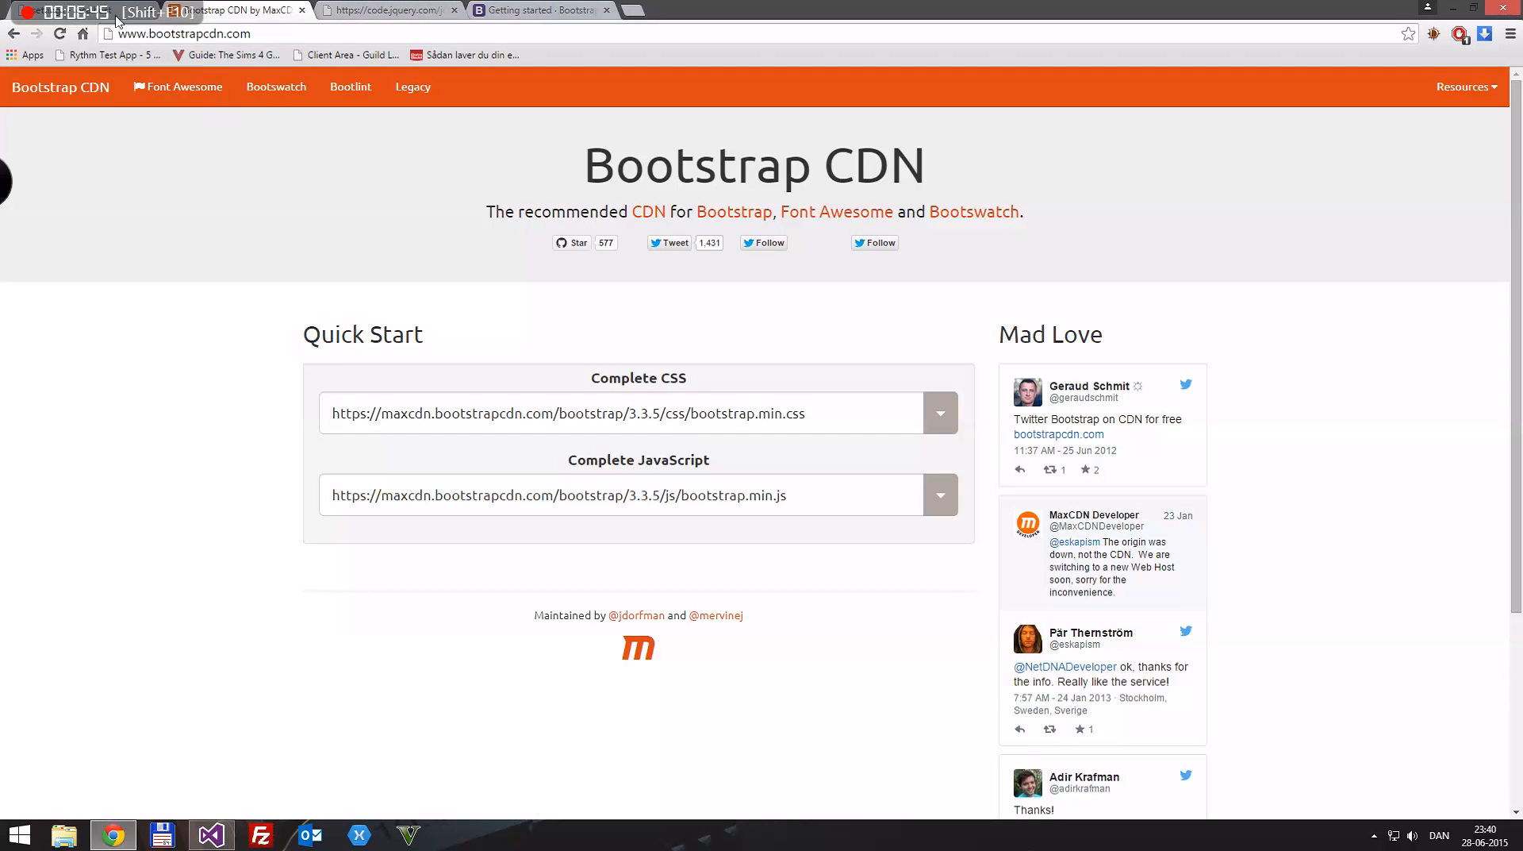
key("ctrl+Tab")
key("ctrl+Tab")
key("ctrl+Tab")
left_click(461, 249)
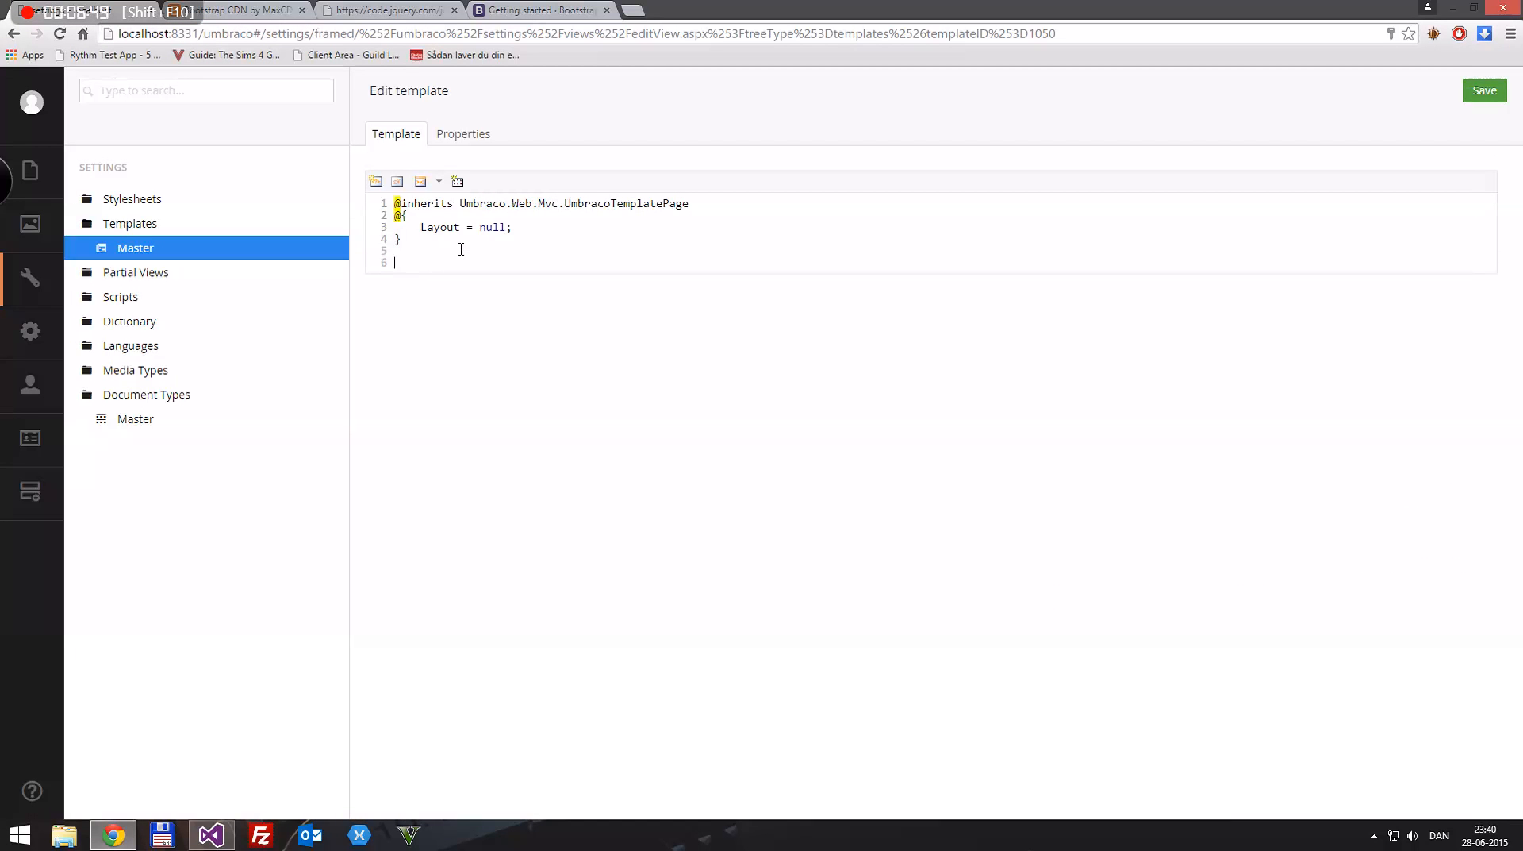
key("ctrl+v")
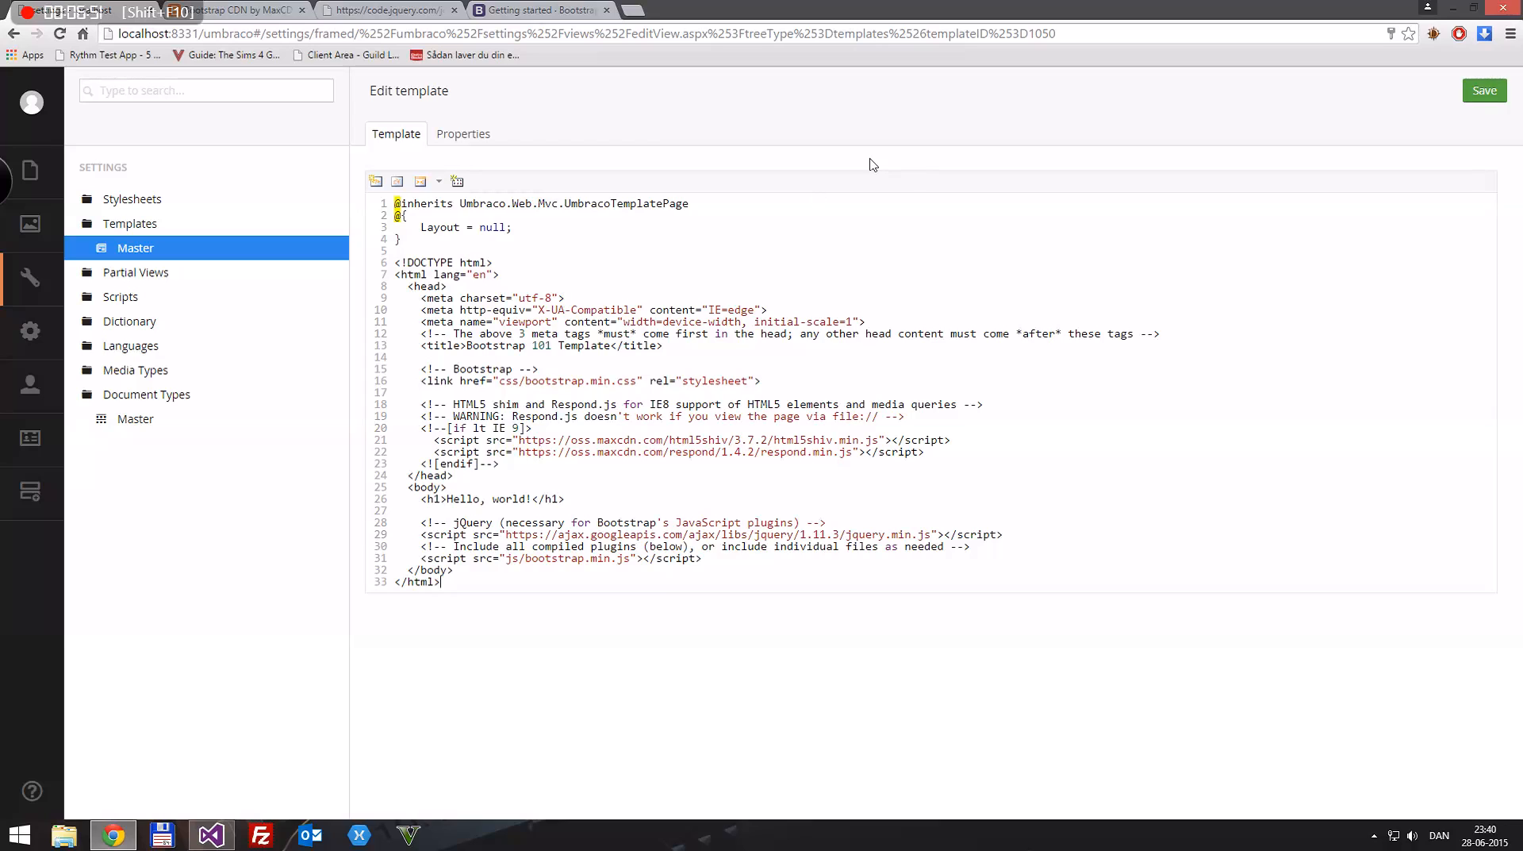
key("ctrl+s")
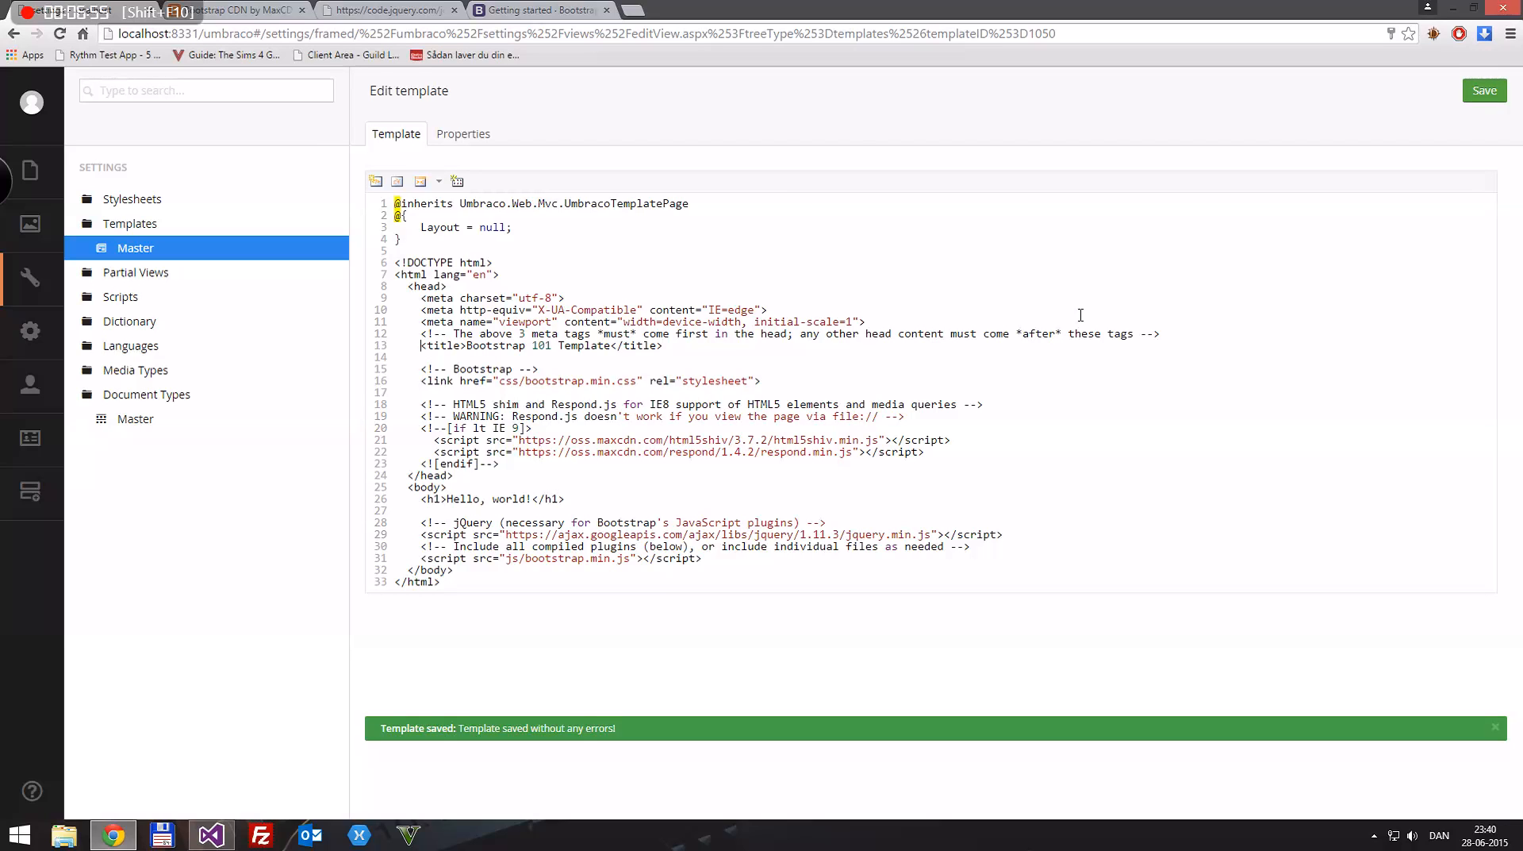
Step: Remove the "Bootstrap 101 Template" text from the title element, keeping the empty title tags
key("shift+End")
key("shift+Left")
key("shift+Left")
key("shift+Left")
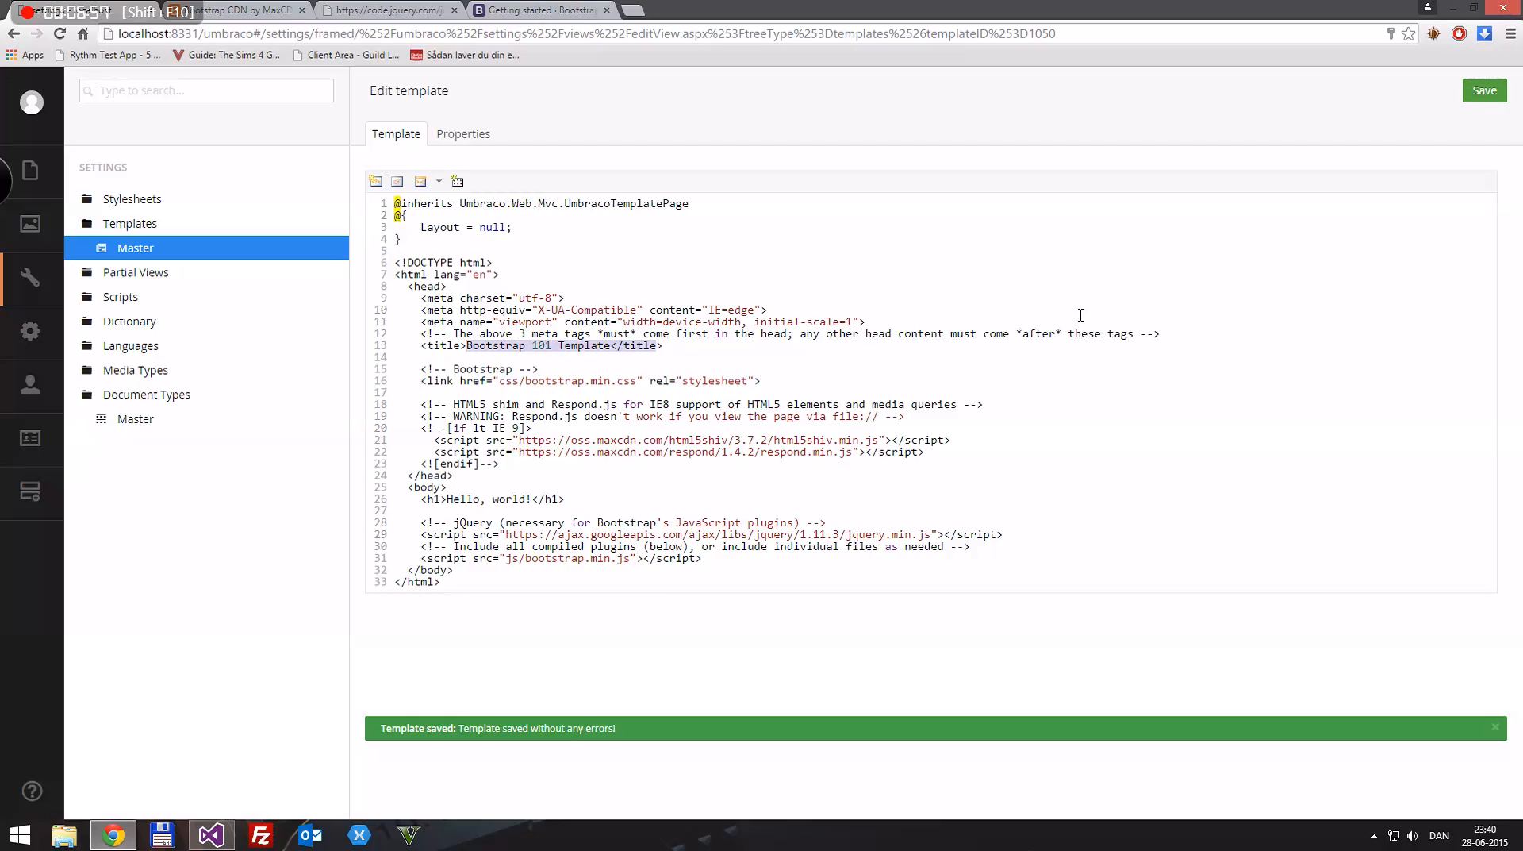
key("shift+Left")
key("shift+Left")
key("Delete")
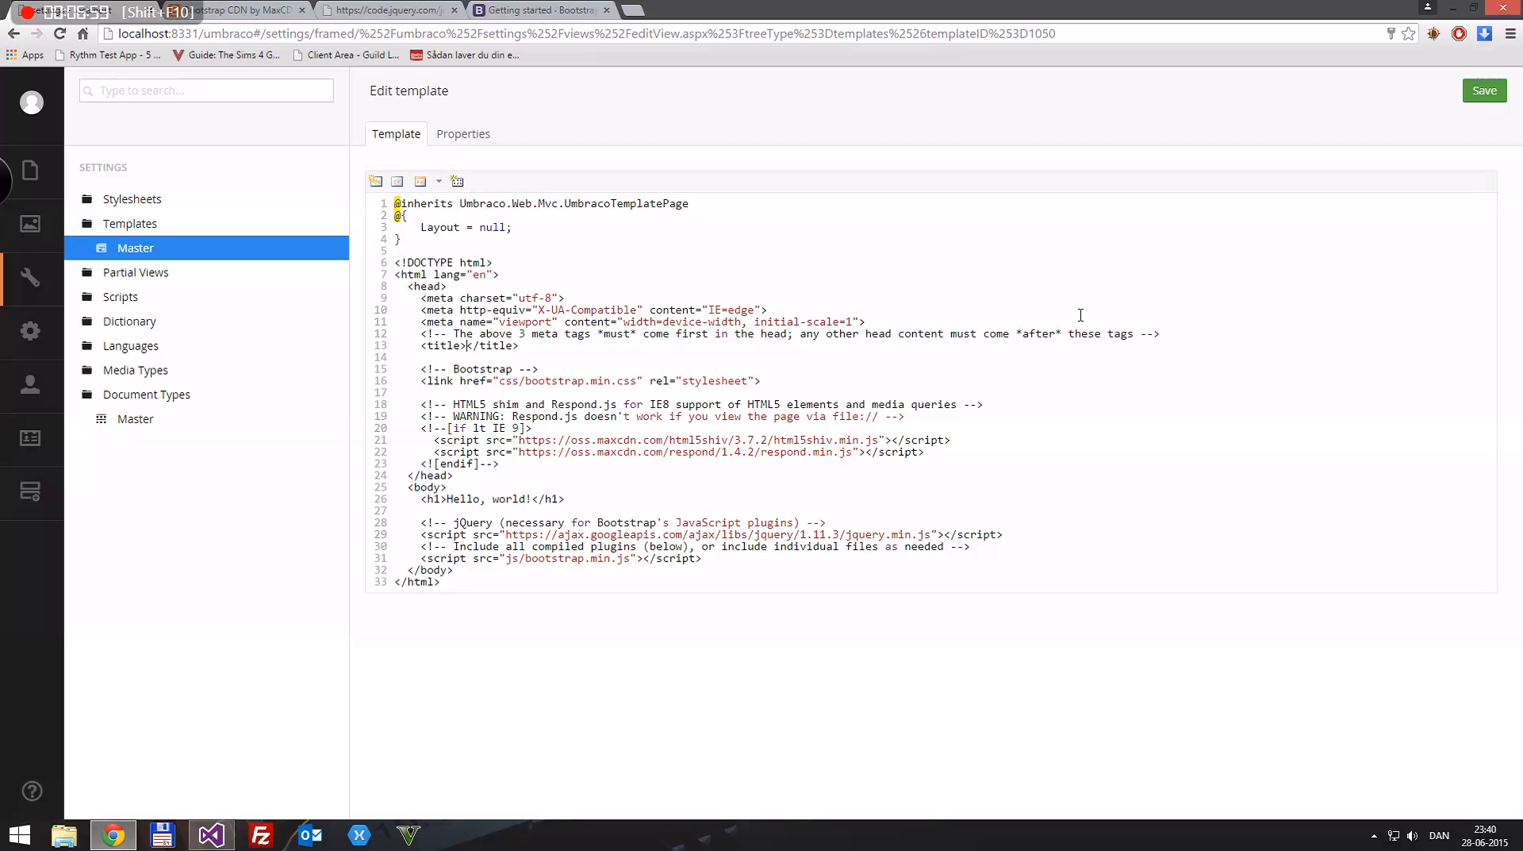
Step: Delete the css/bootstrap.min.css stylesheet link from the head and the "Hello, world!" heading from the body
left_click(820, 378)
key("shift+Home")
key("Delete")
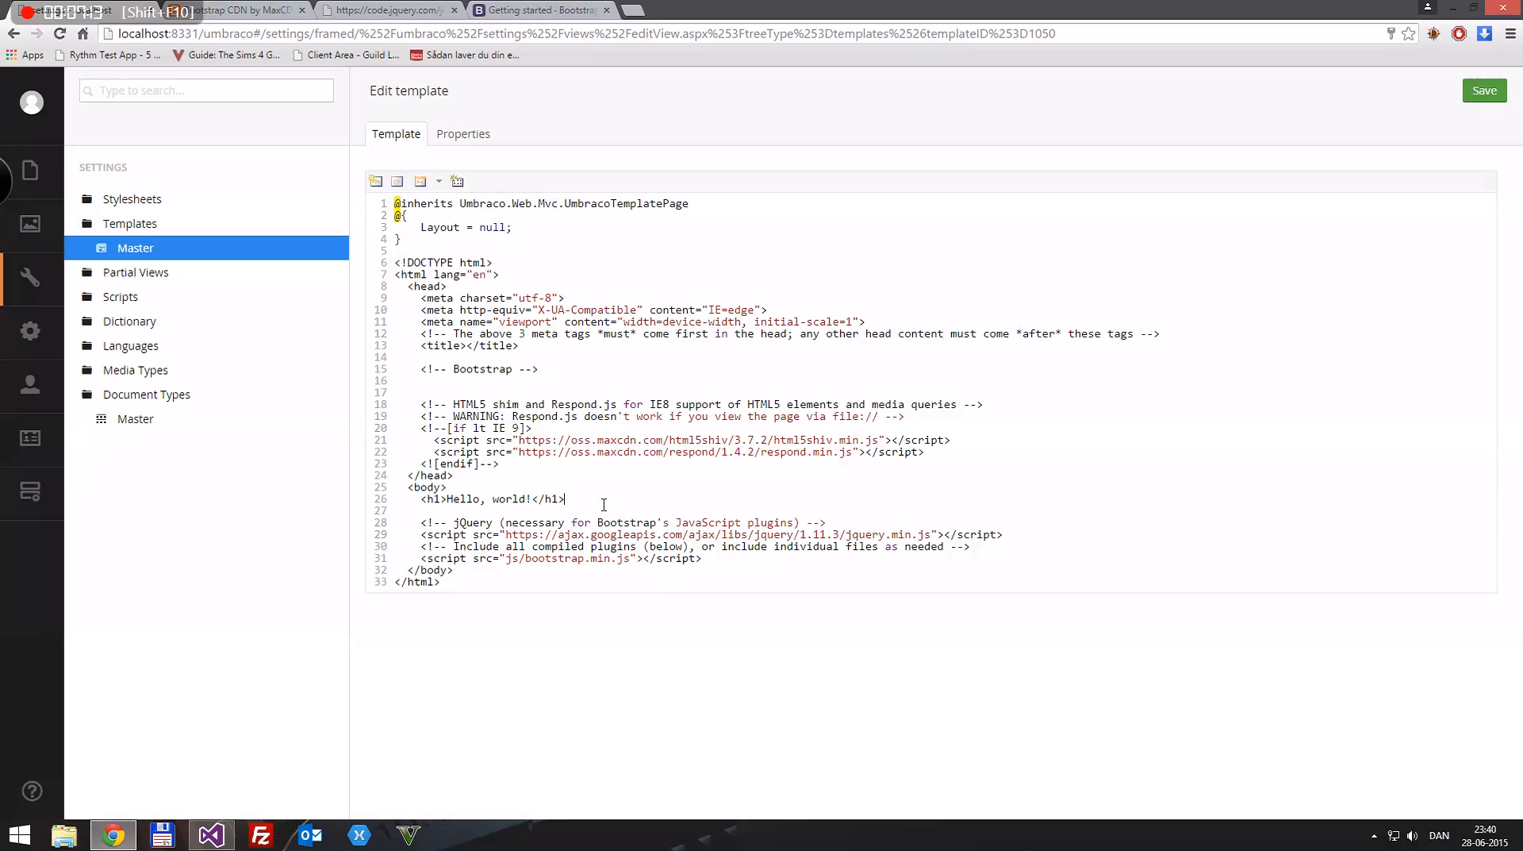
key("shift+Home")
key("BackSpace")
key("shift+Home")
key("BackSpace")
key("BackSpace")
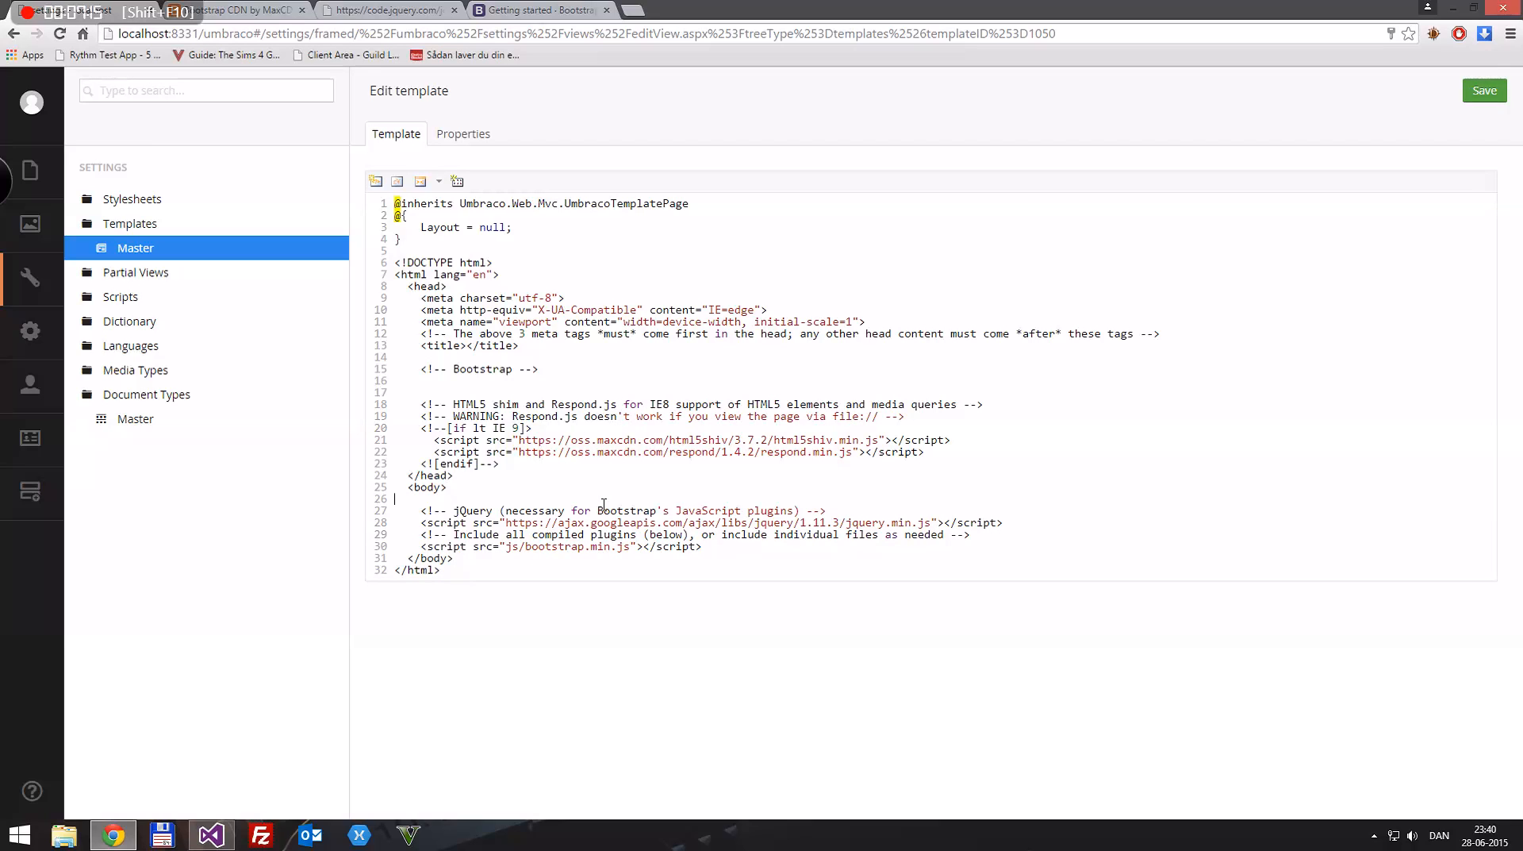
Step: Delete the jQuery and Bootstrap script lines with their comments from the body, leave one blank line, and save the template
key("ctrl+shift+Right")
key("shift+Down")
key("shift+Down")
key("shift+Down")
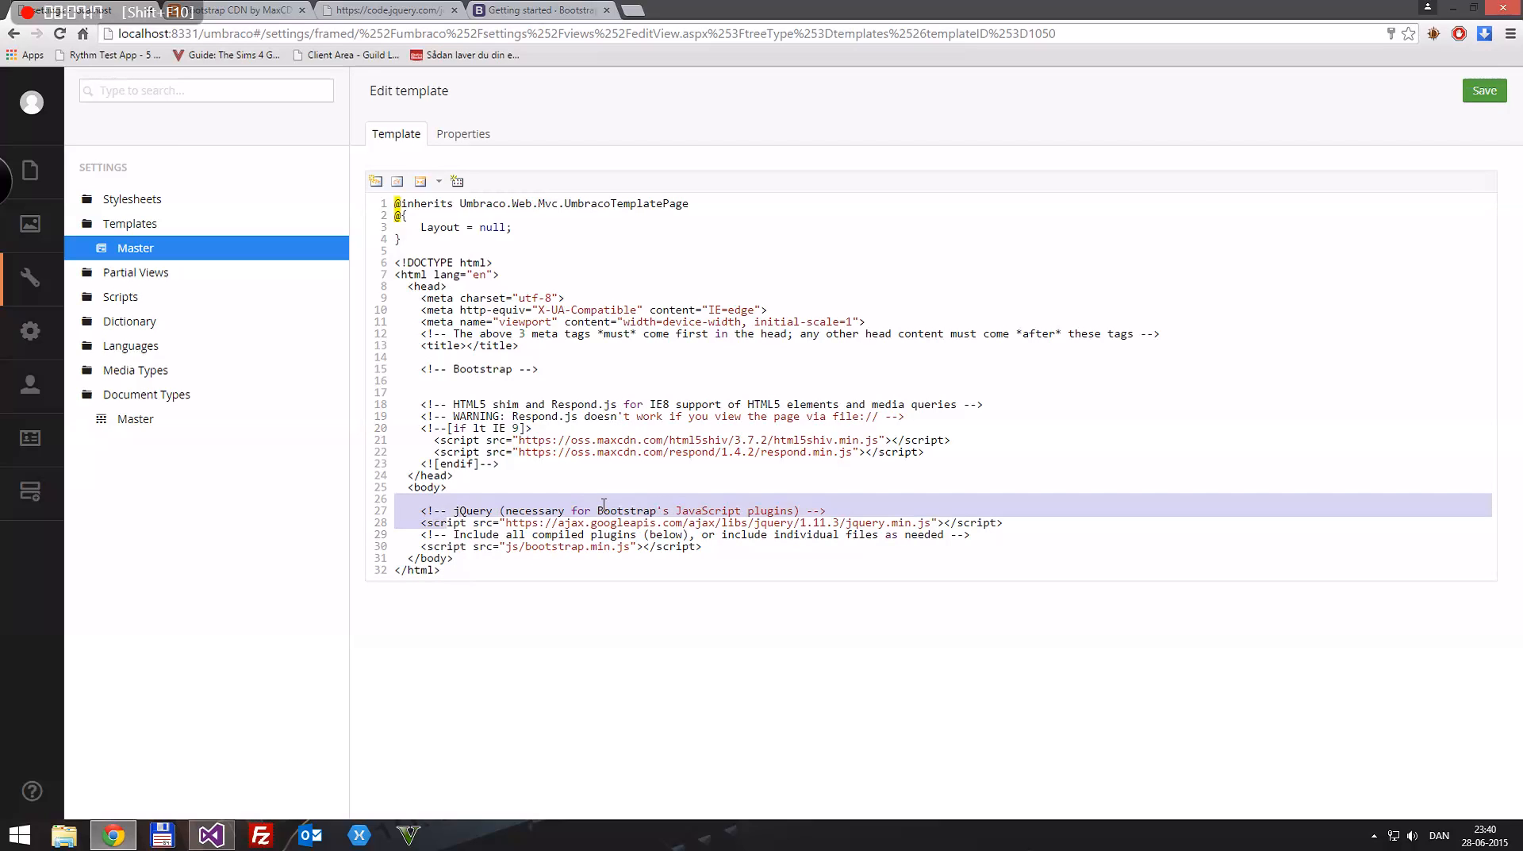
key("shift+End")
key("BackSpace")
key("BackSpace")
key("Return")
key("ctrl+s")
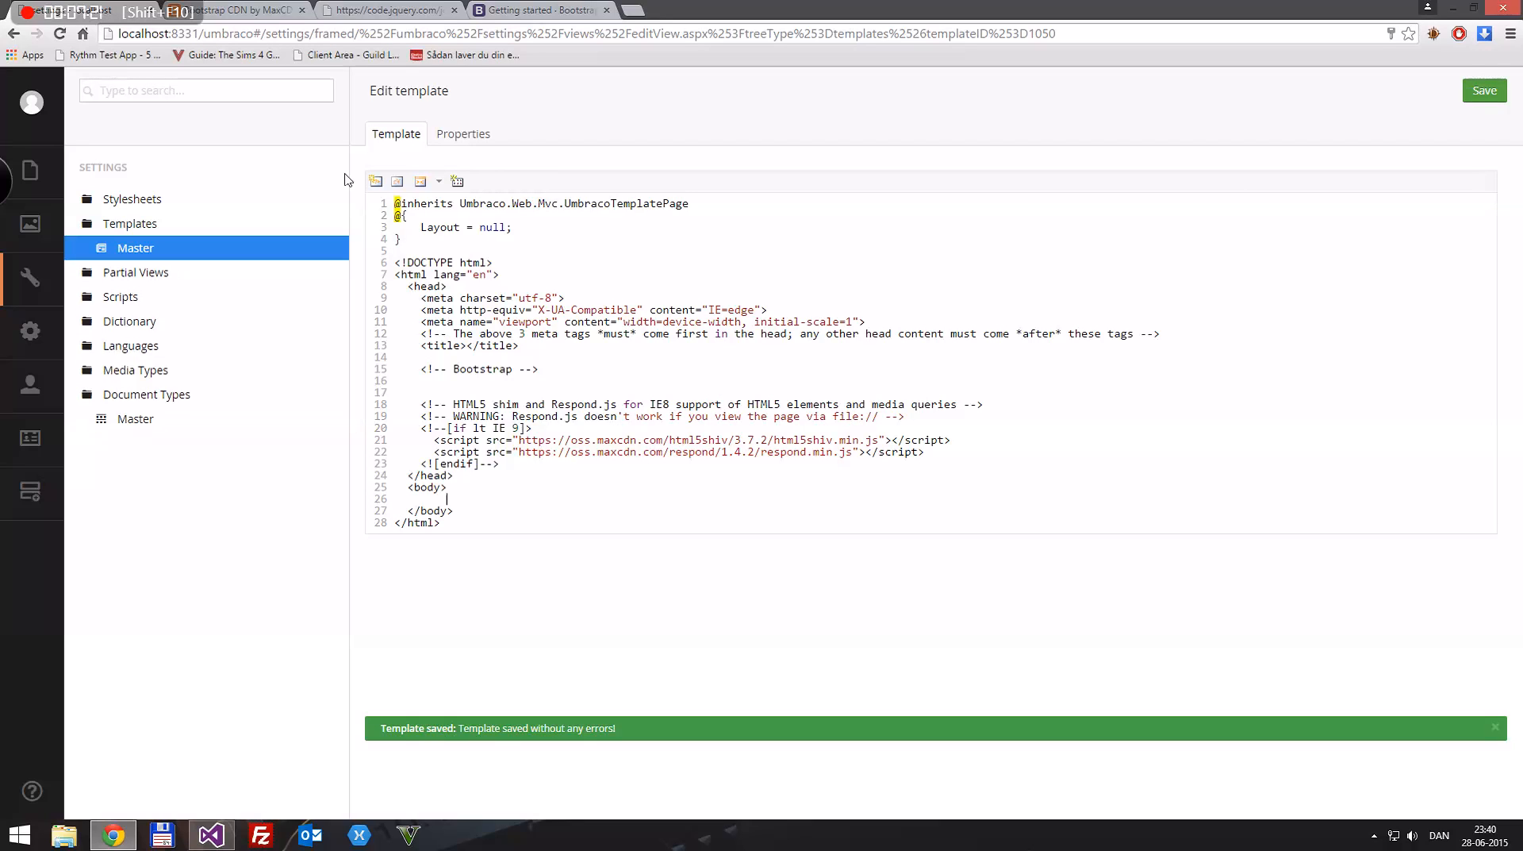
Step: Copy the jquery-2.1.4.min.js URL from its browser tab, then return to the Master template and save it
left_click(384, 7)
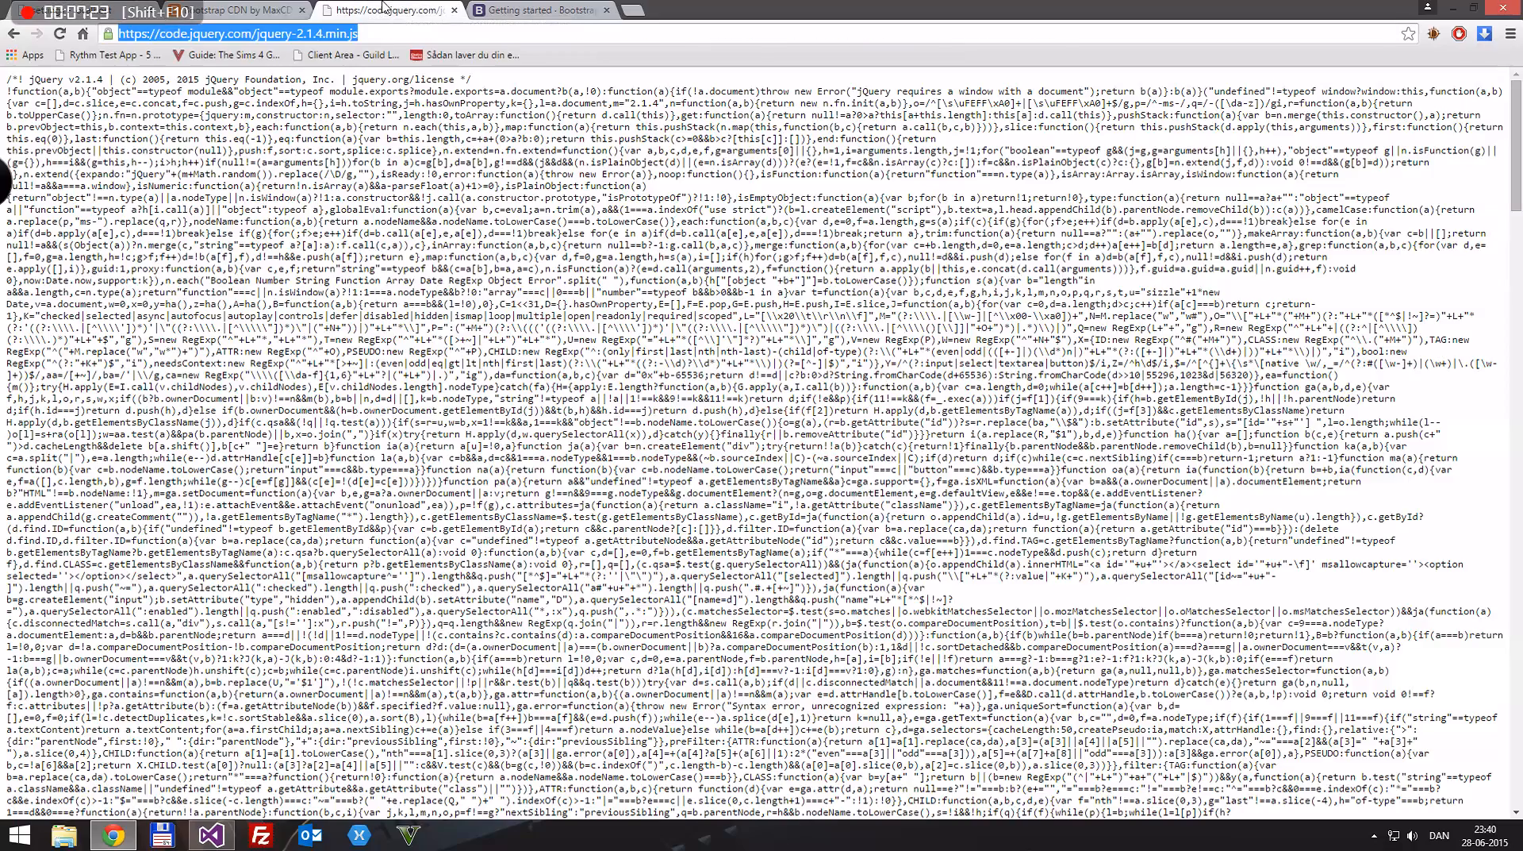
left_click(270, 8)
key("ctrl+Tab")
key("ctrl+1")
key("ctrl+s")
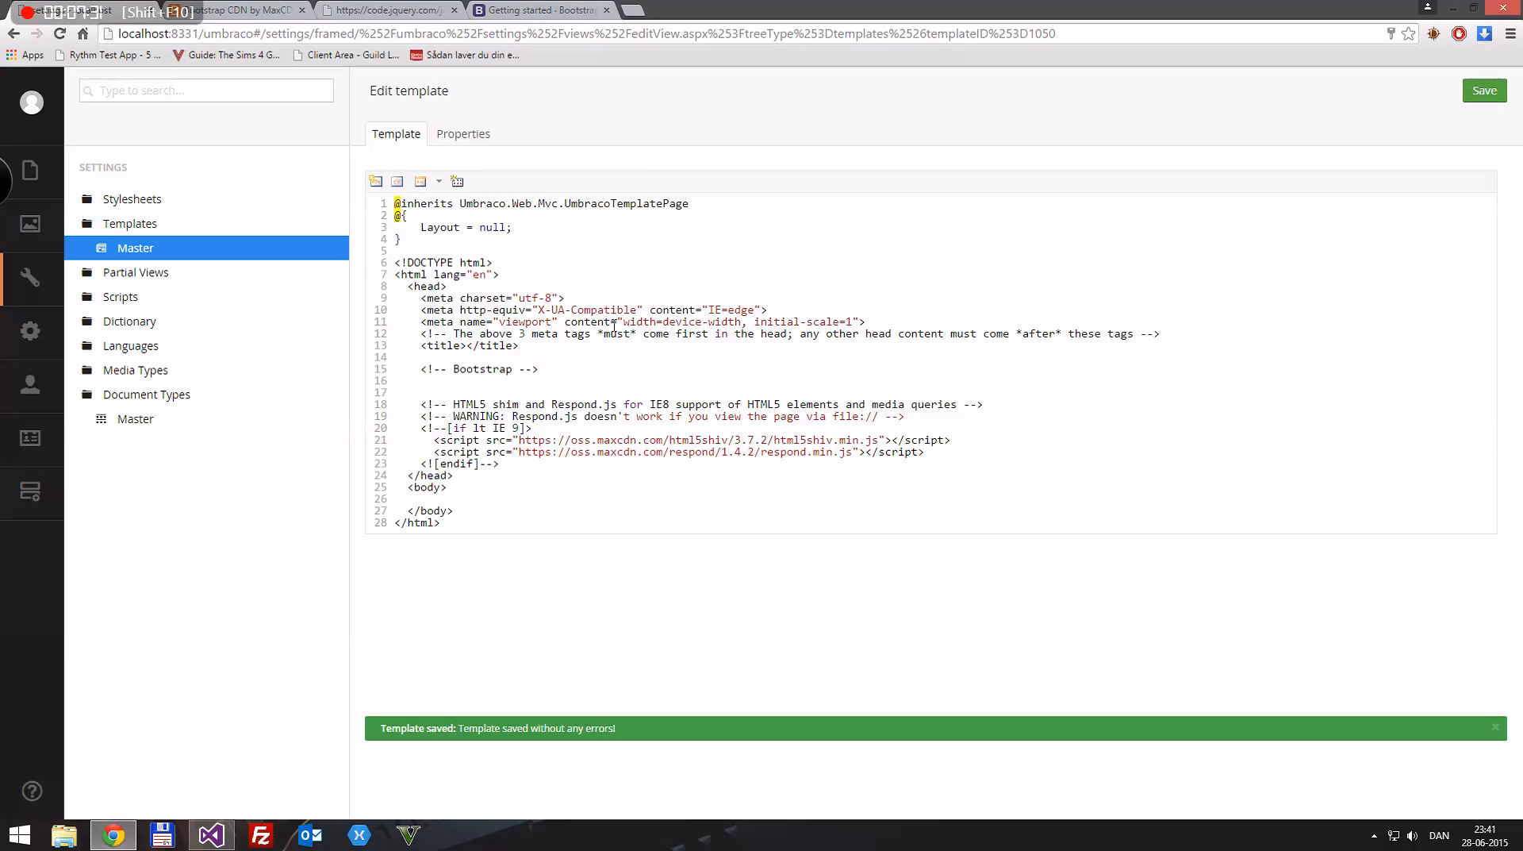
left_click(879, 320)
key("Return")
type("<script src=\"")
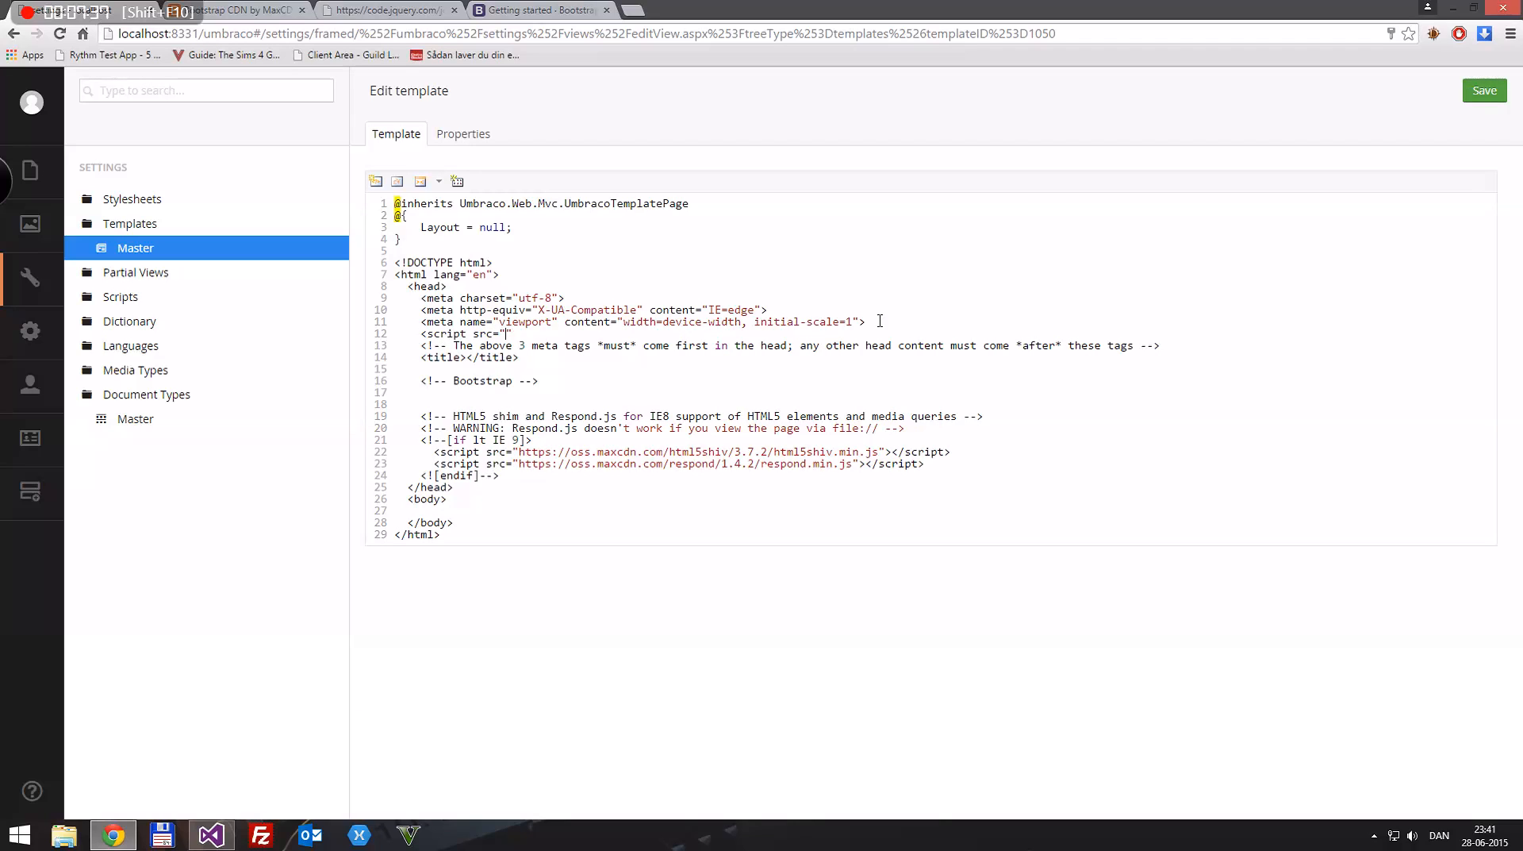
type("https://code.jquery.com/jquery-2.1.4.min.js")
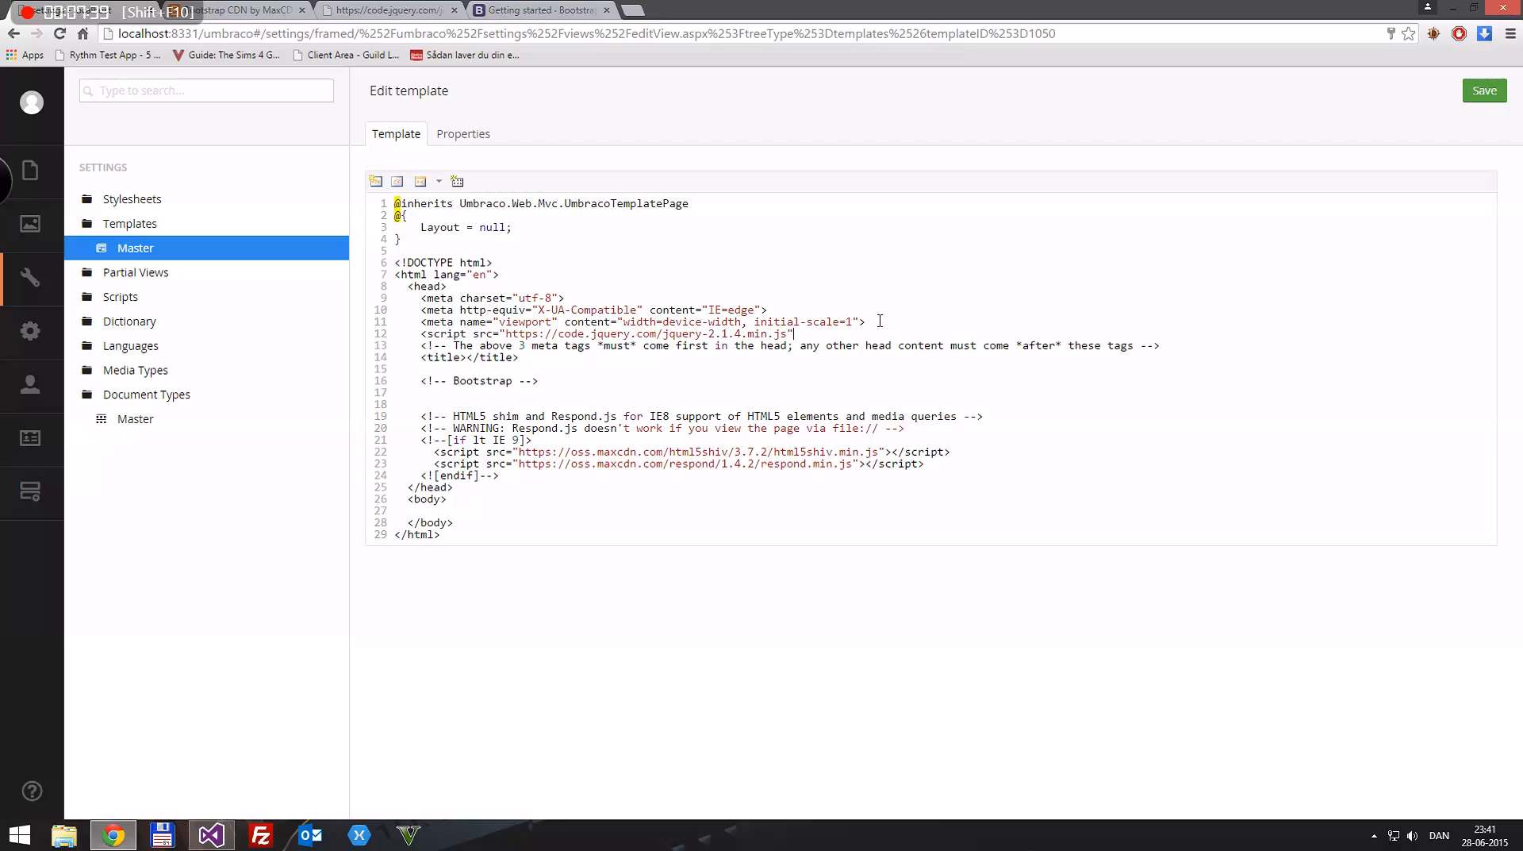
type("\"></Script>")
key("ctrl+s")
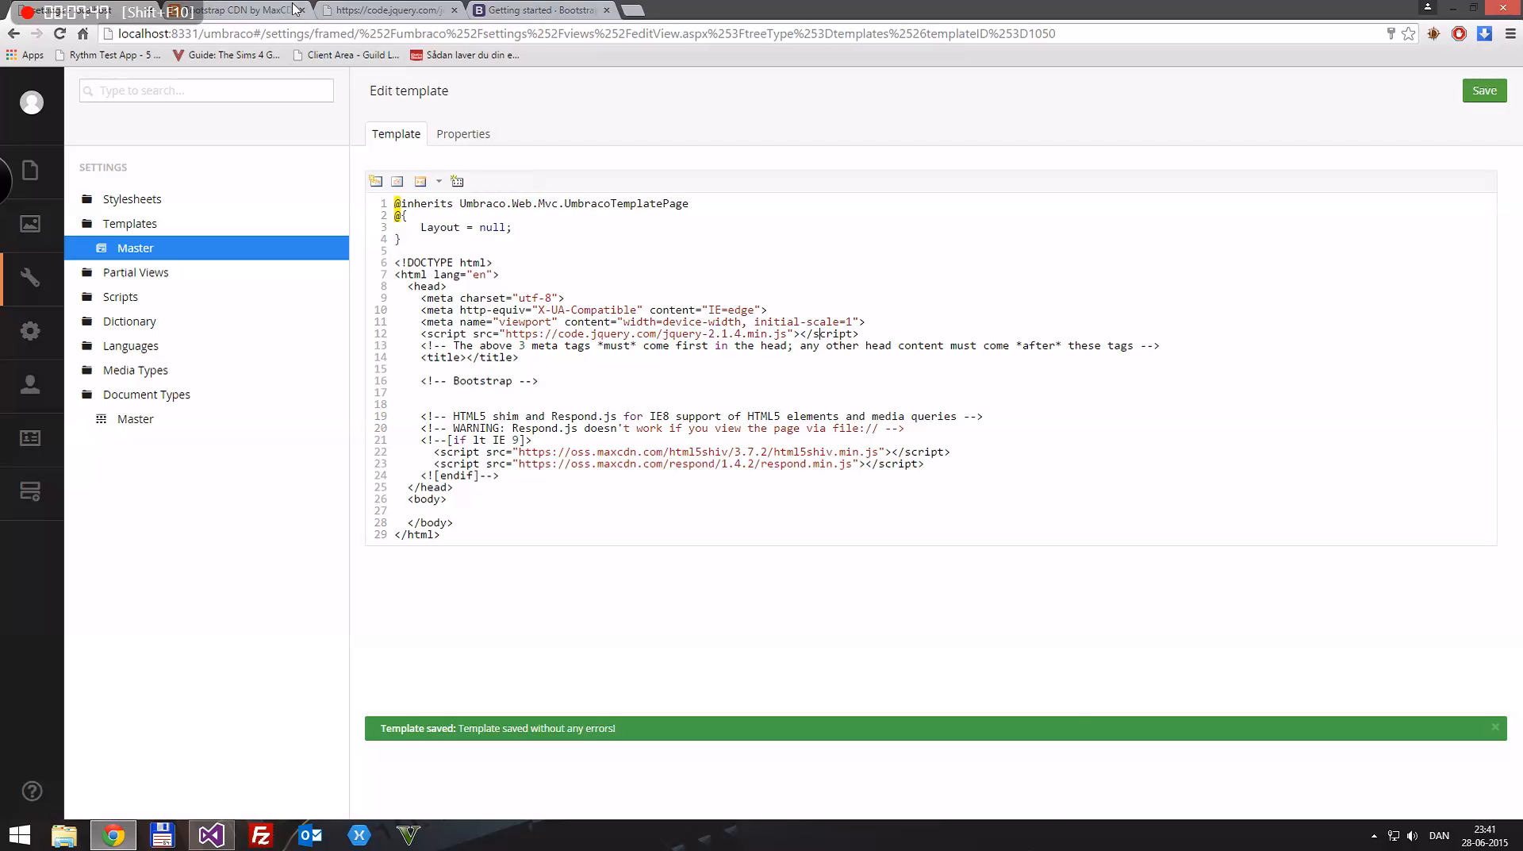
Step: Select the Complete CSS URL for Bootstrap 3.3.5 on the Bootstrap CDN page
left_click(246, 9)
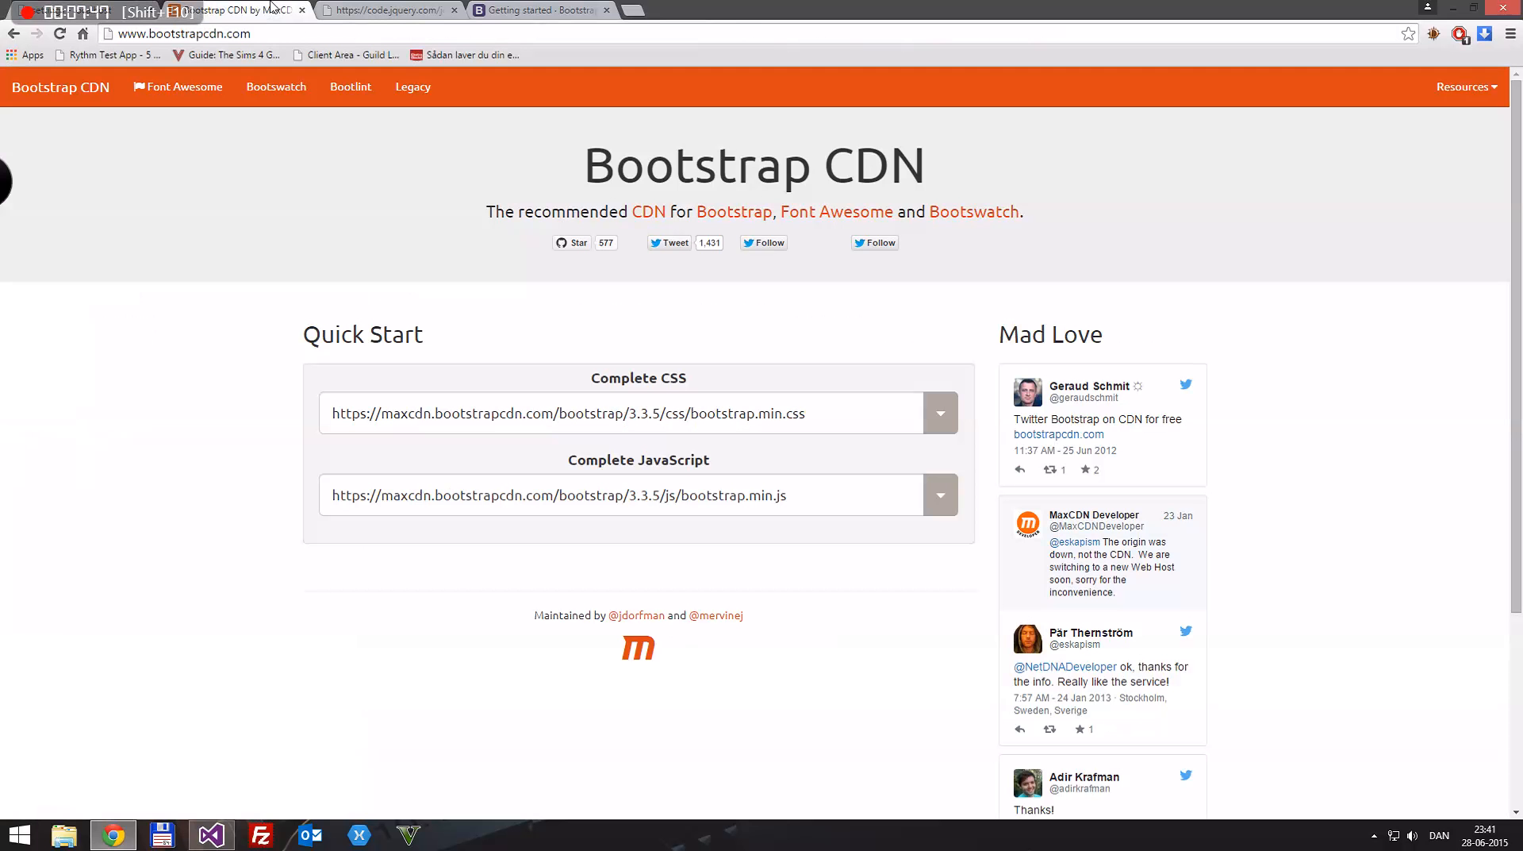
left_click(831, 413)
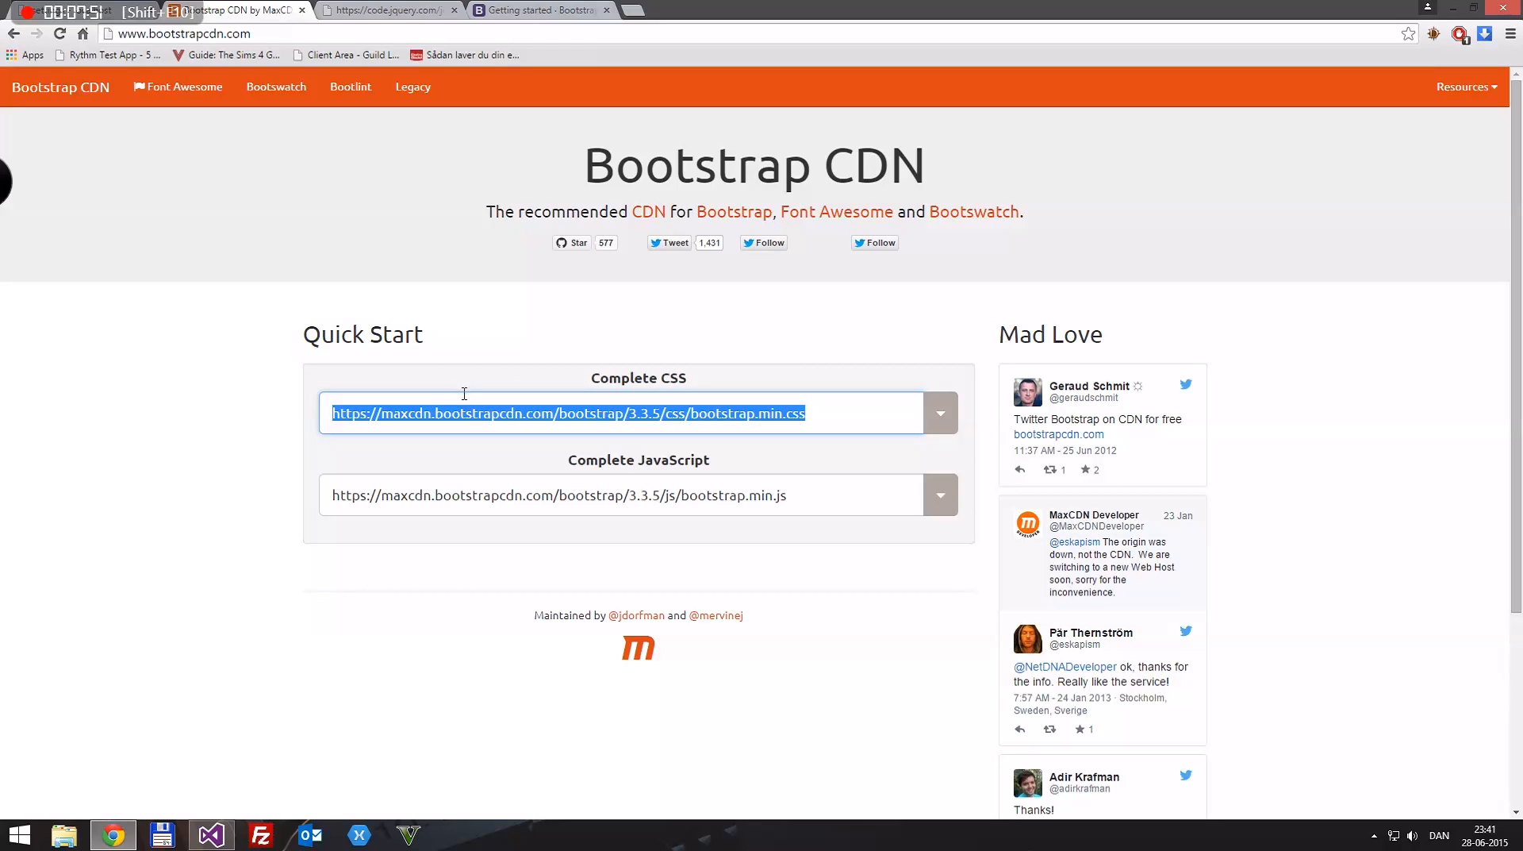
Step: Switch to Visual Studio, refresh the TestApplication file tree with all files shown, and locate Master.cshtml in the Views folder
left_click(211, 836)
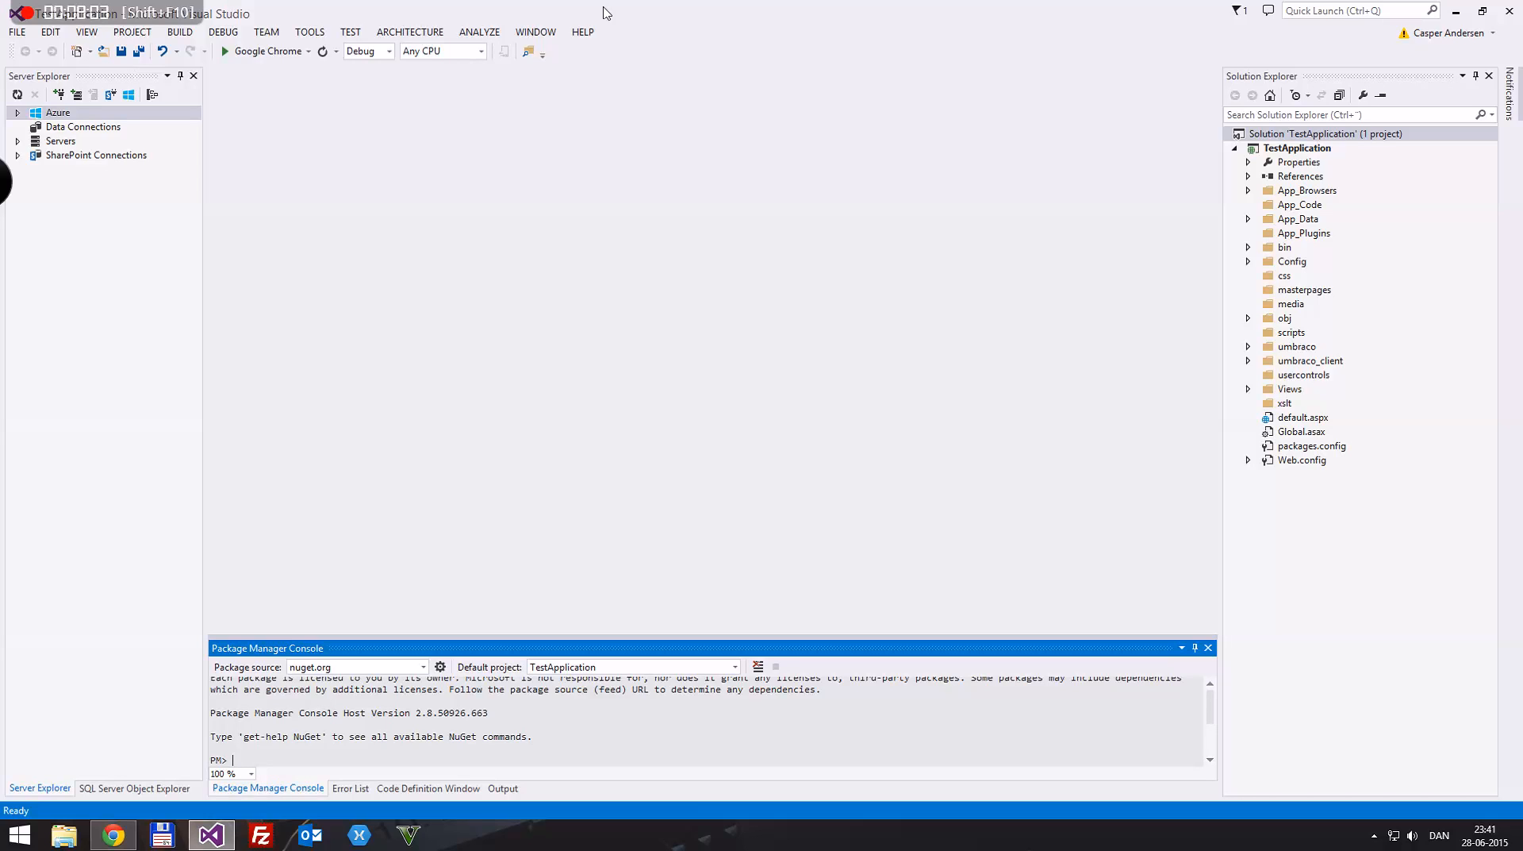
left_click(1279, 116)
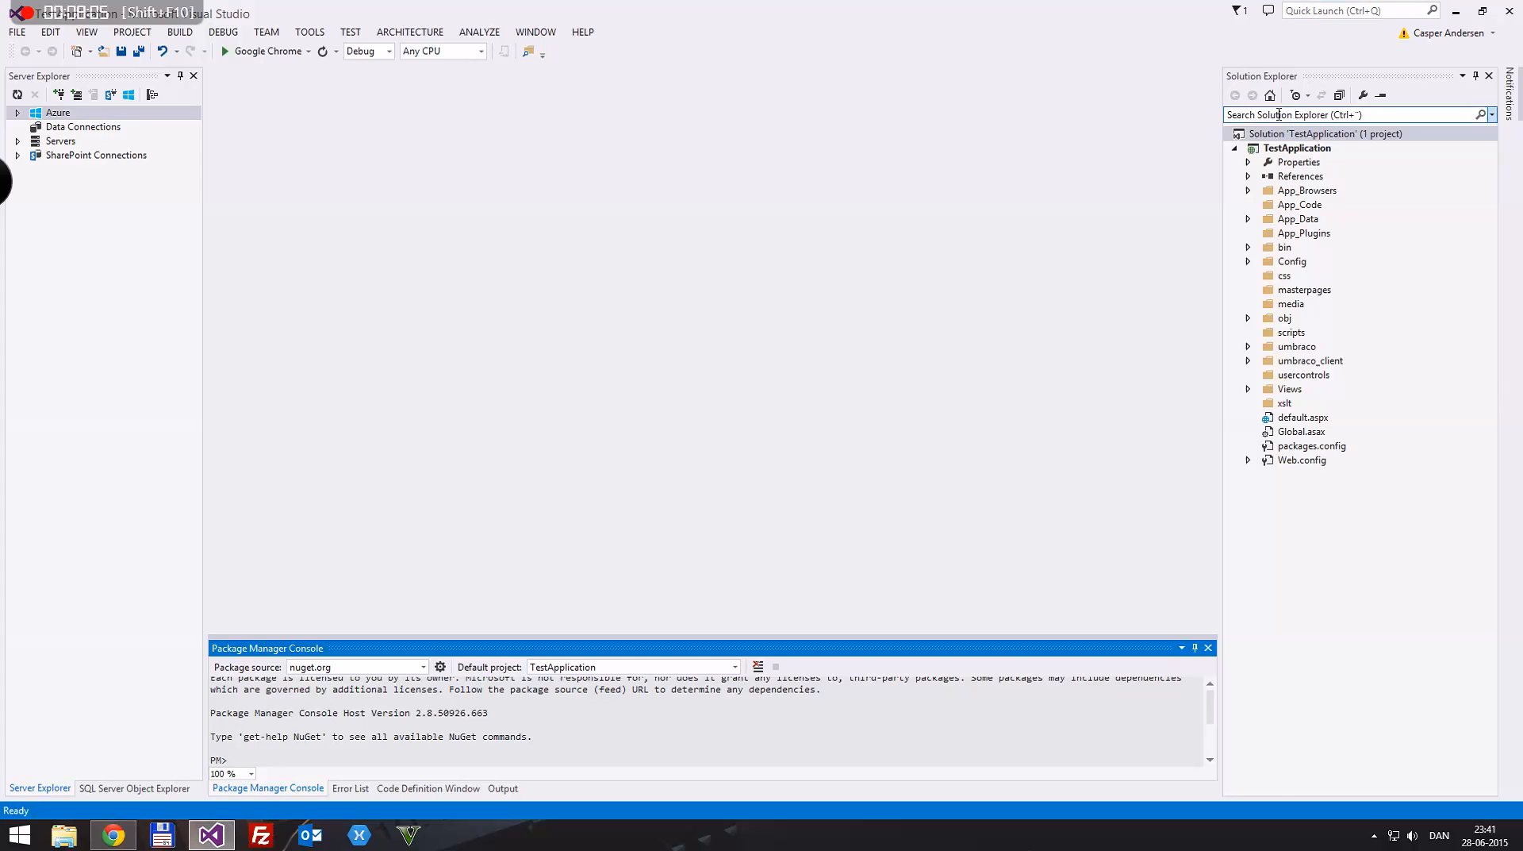
left_click(1343, 206)
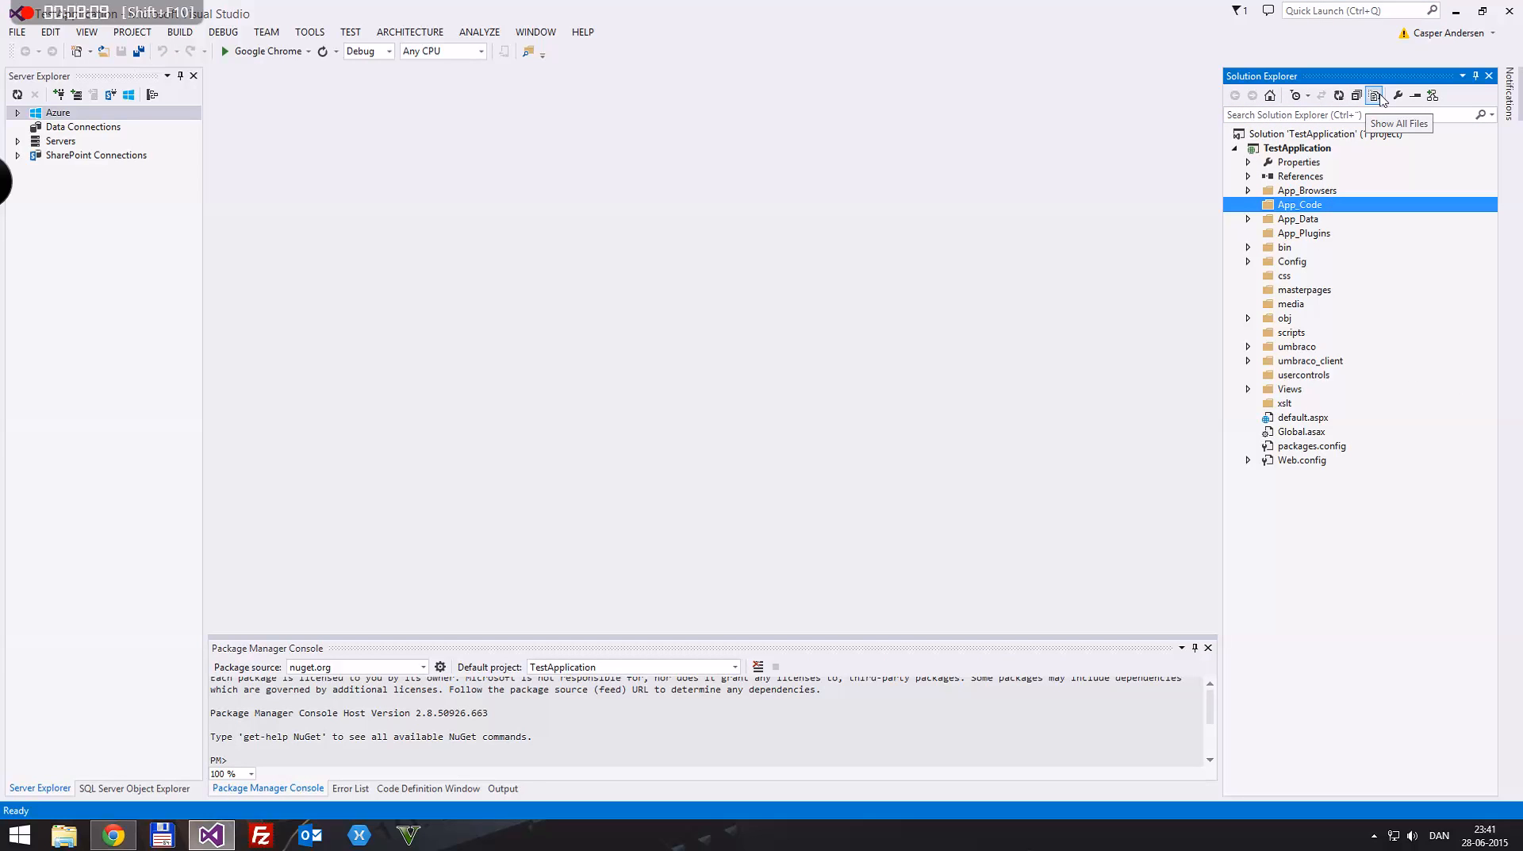
left_click(1377, 96)
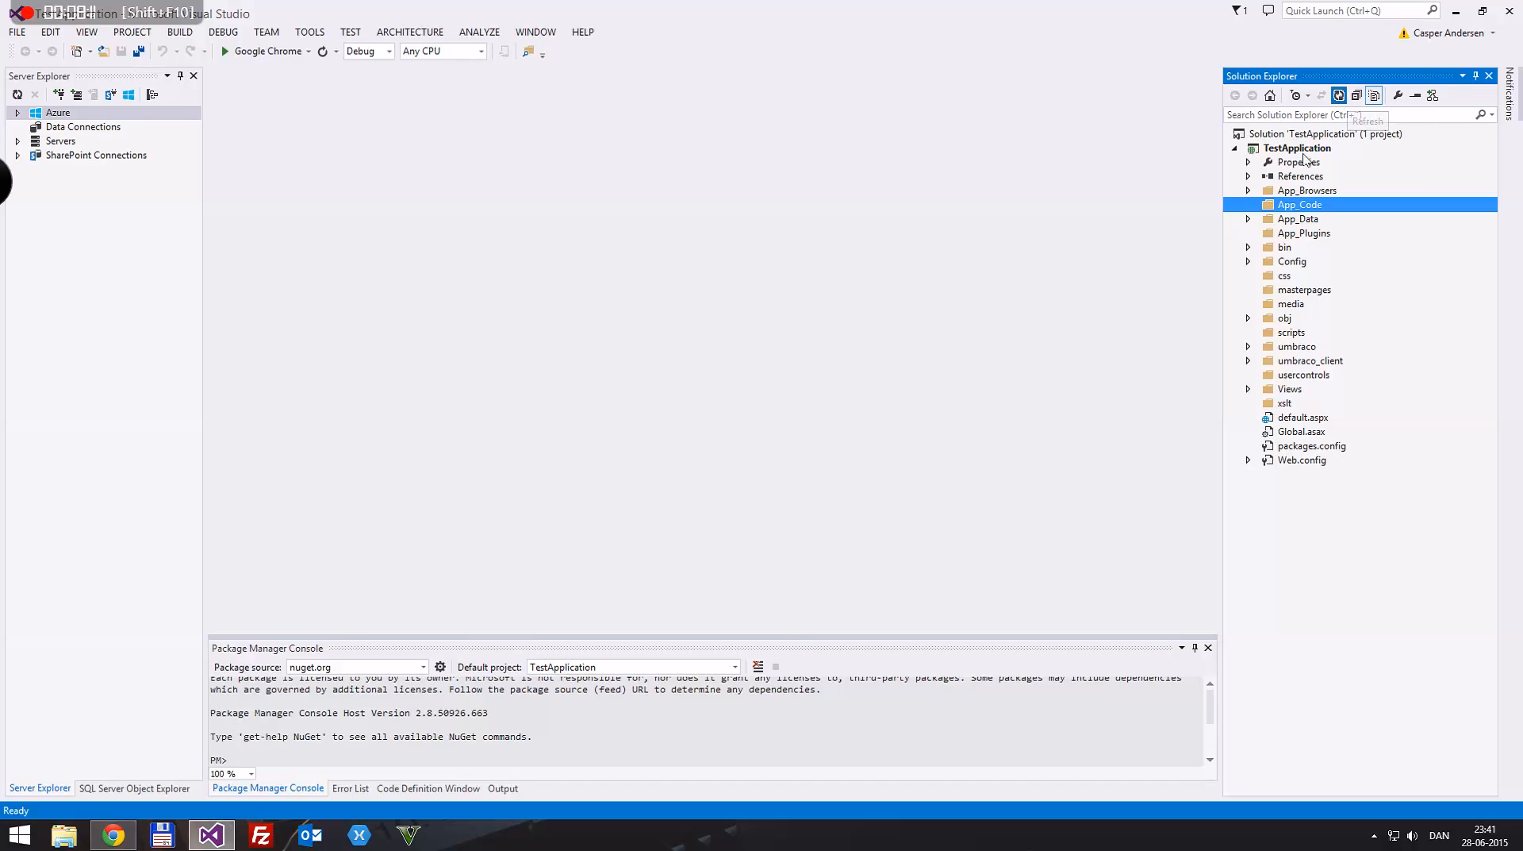
left_click(1304, 433)
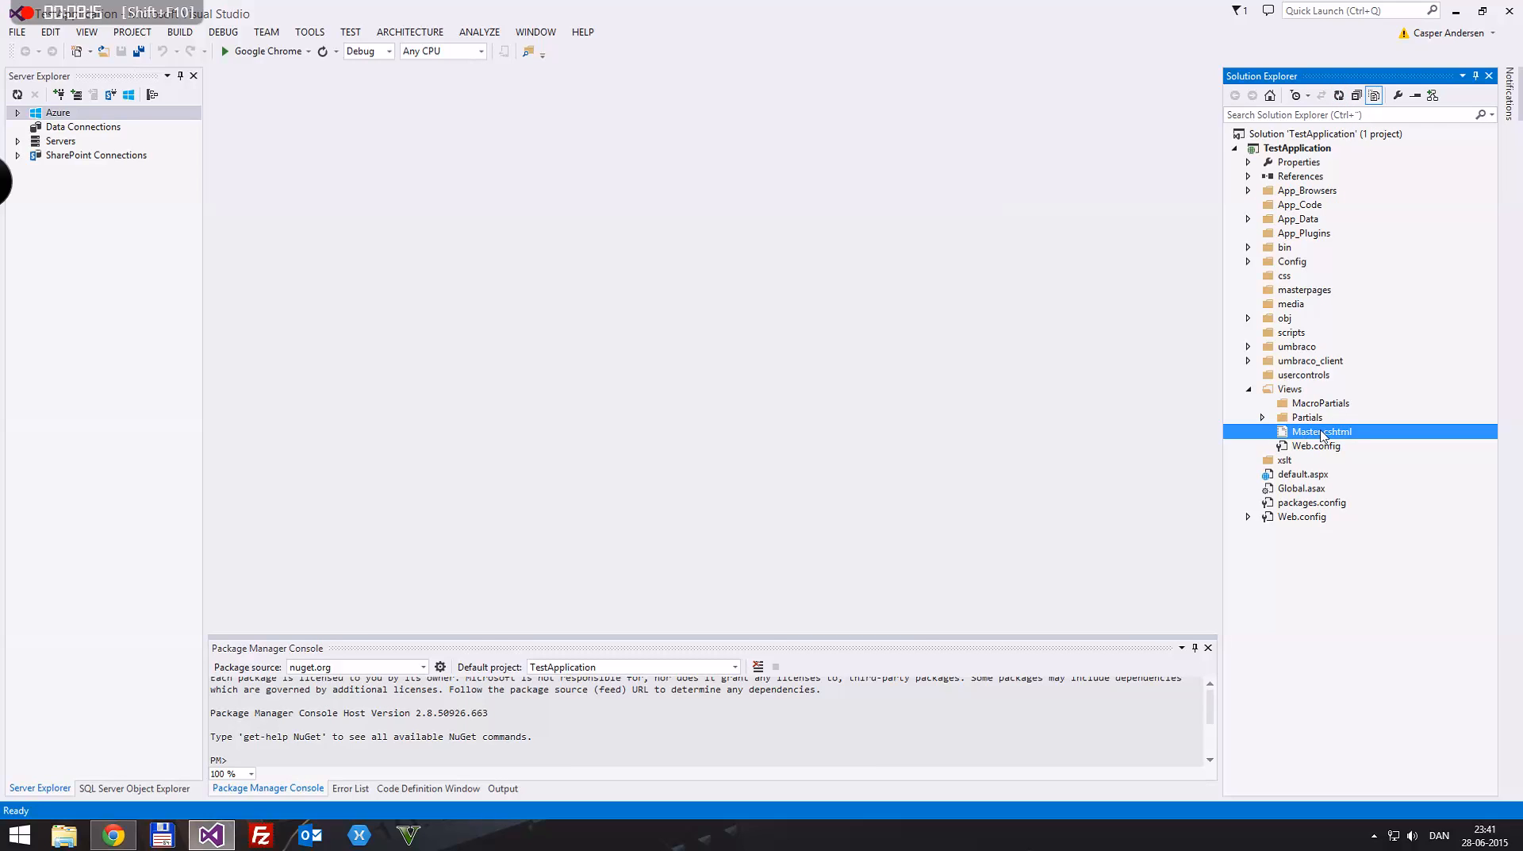
left_click(1315, 388)
left_click(1306, 487)
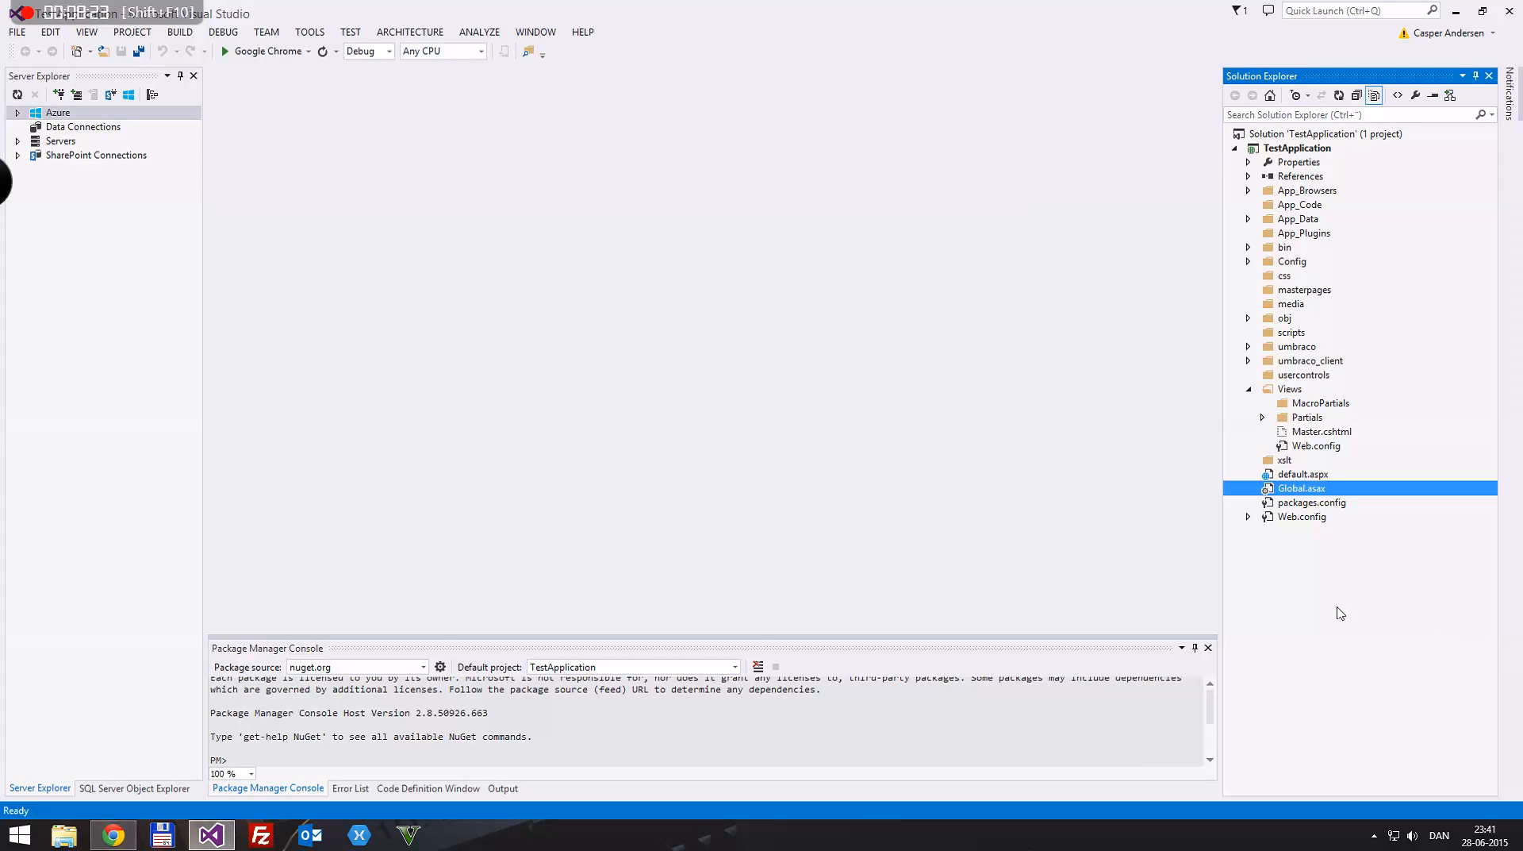
Step: Build the TestApplication solution and show the Error List to check for problems
left_click(1308, 433)
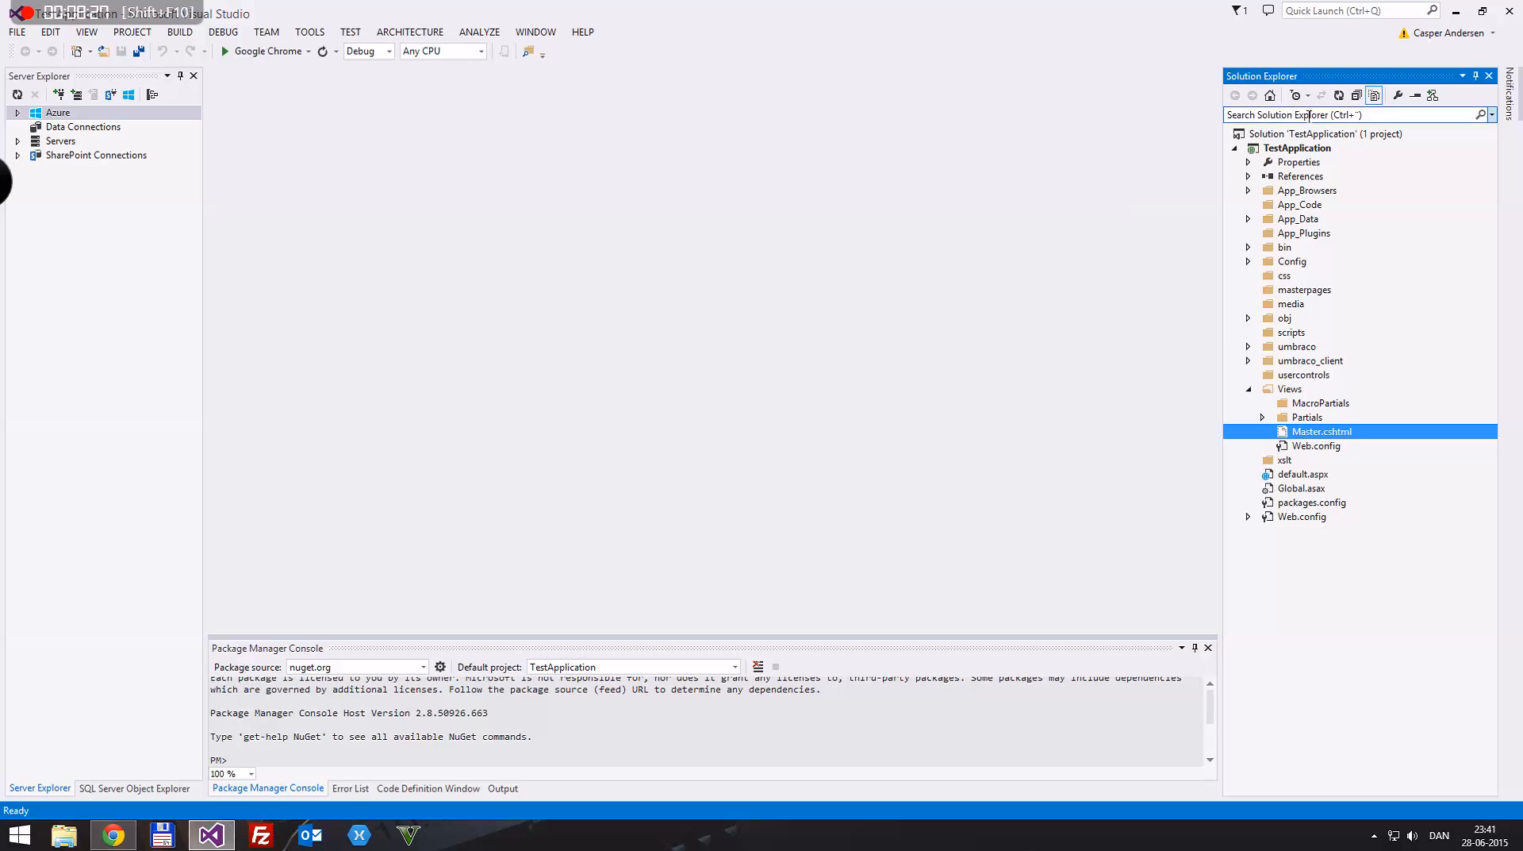
right_click(1290, 137)
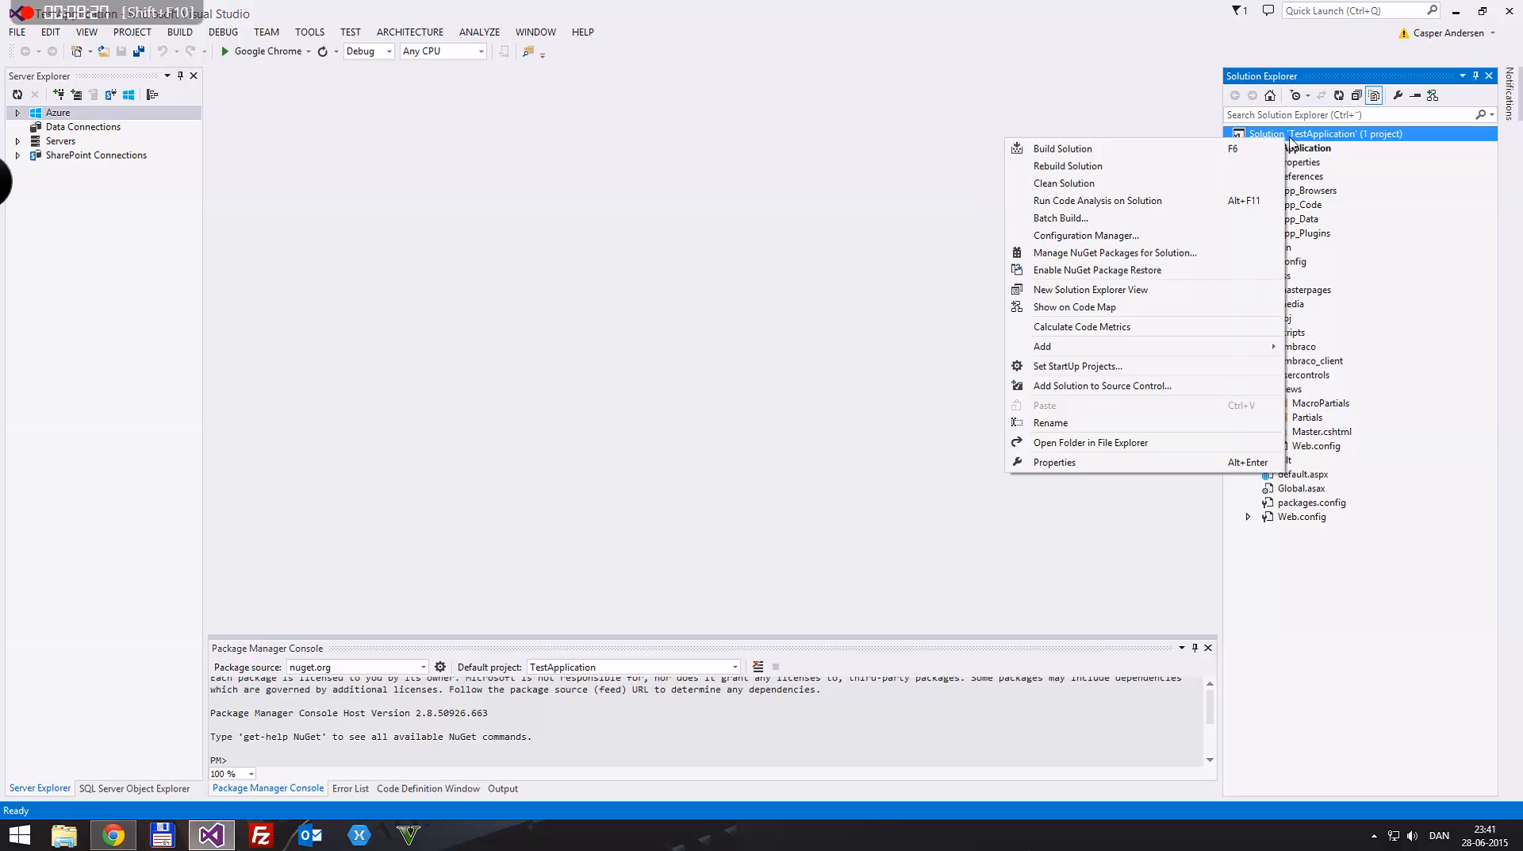
left_click(1063, 150)
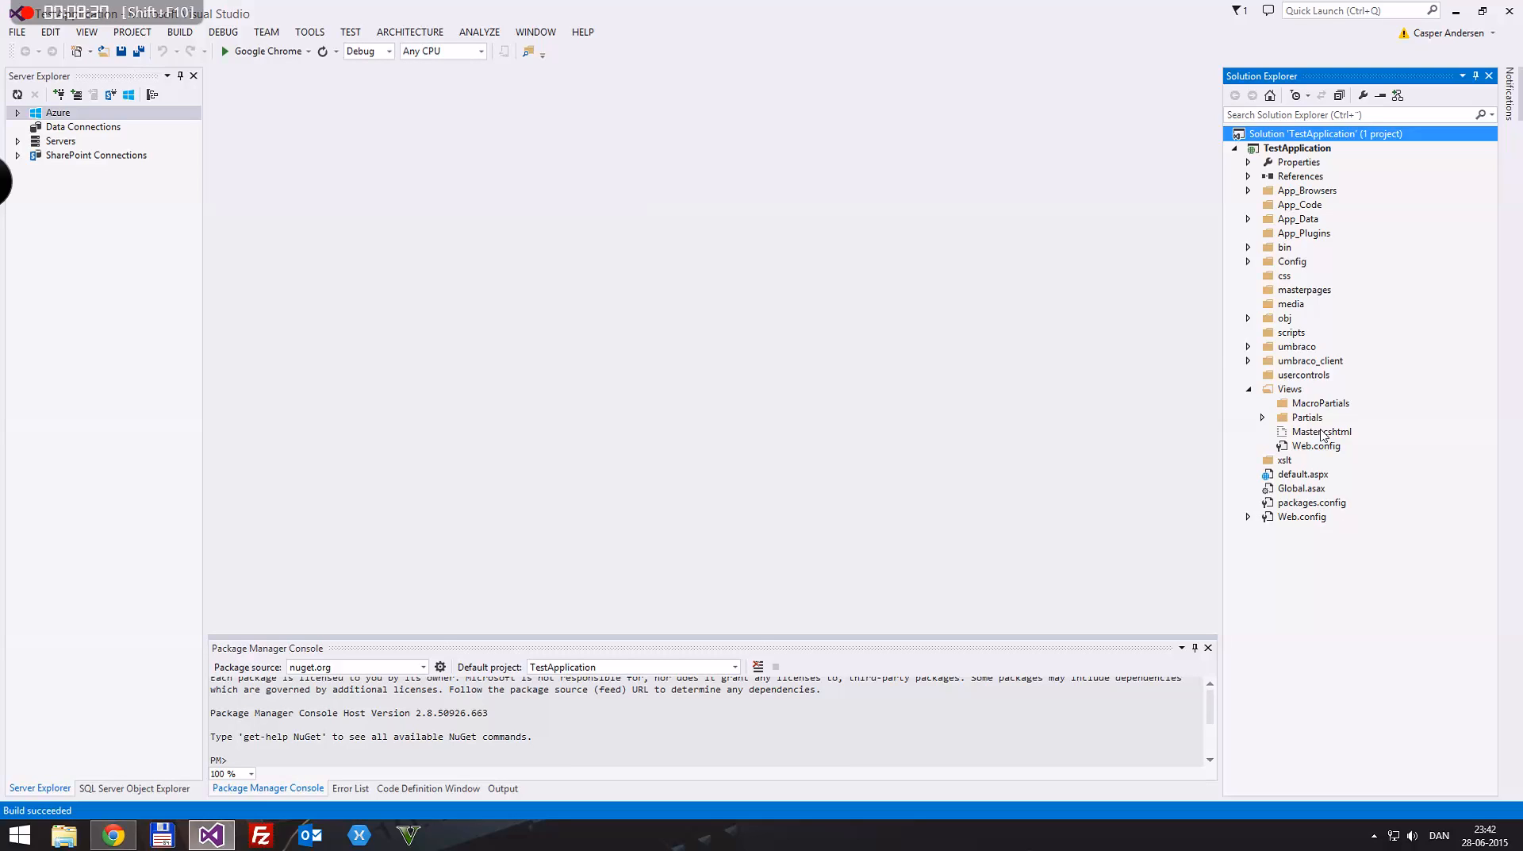
left_click(353, 790)
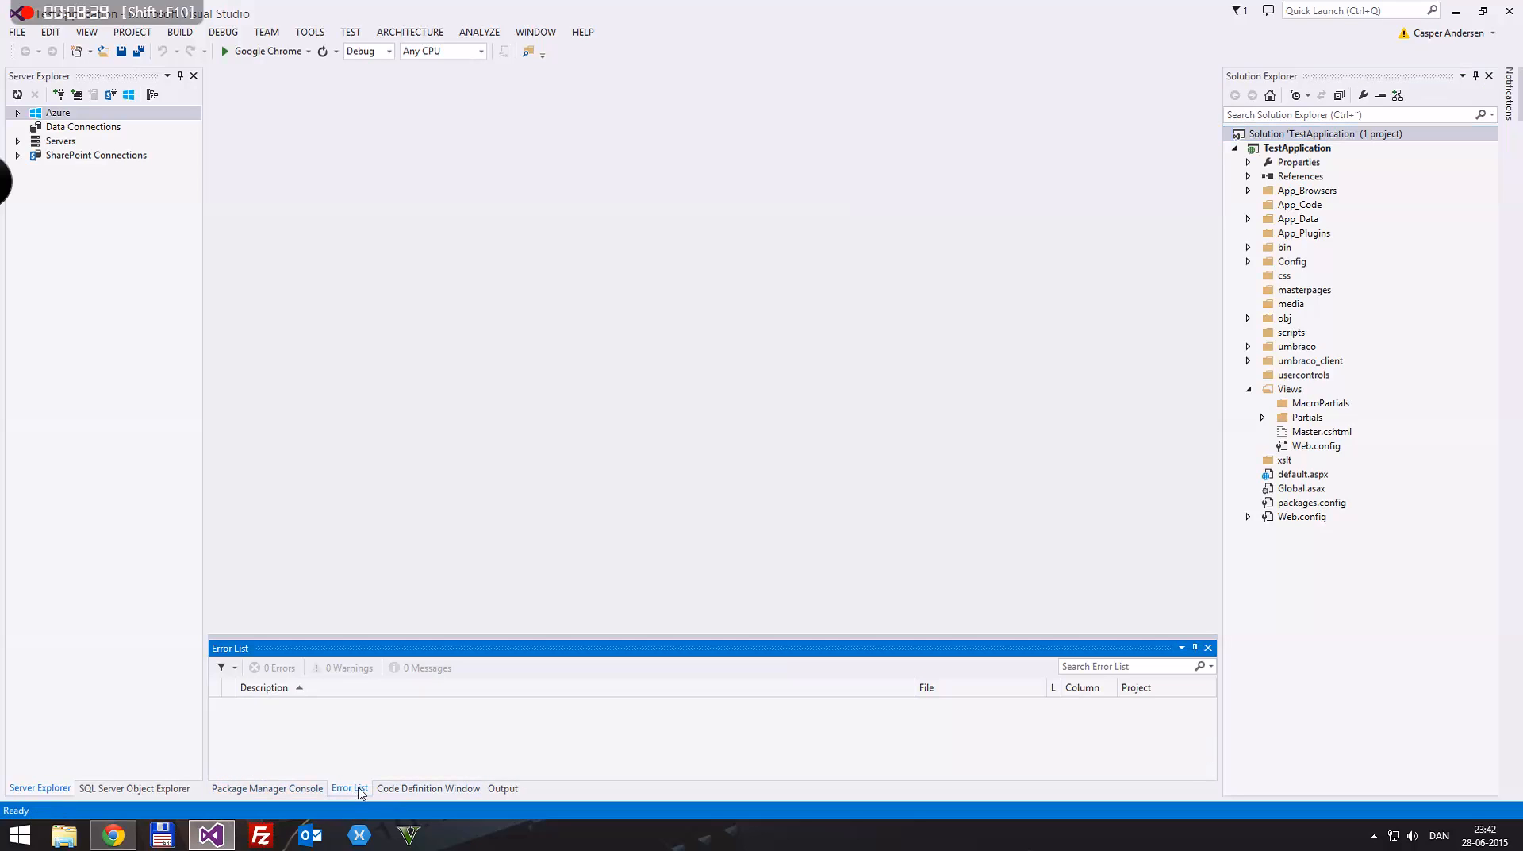
Step: Include Master.cshtml from the Views folder in the project and open it for editing
left_click(1329, 434)
key("shift+F10")
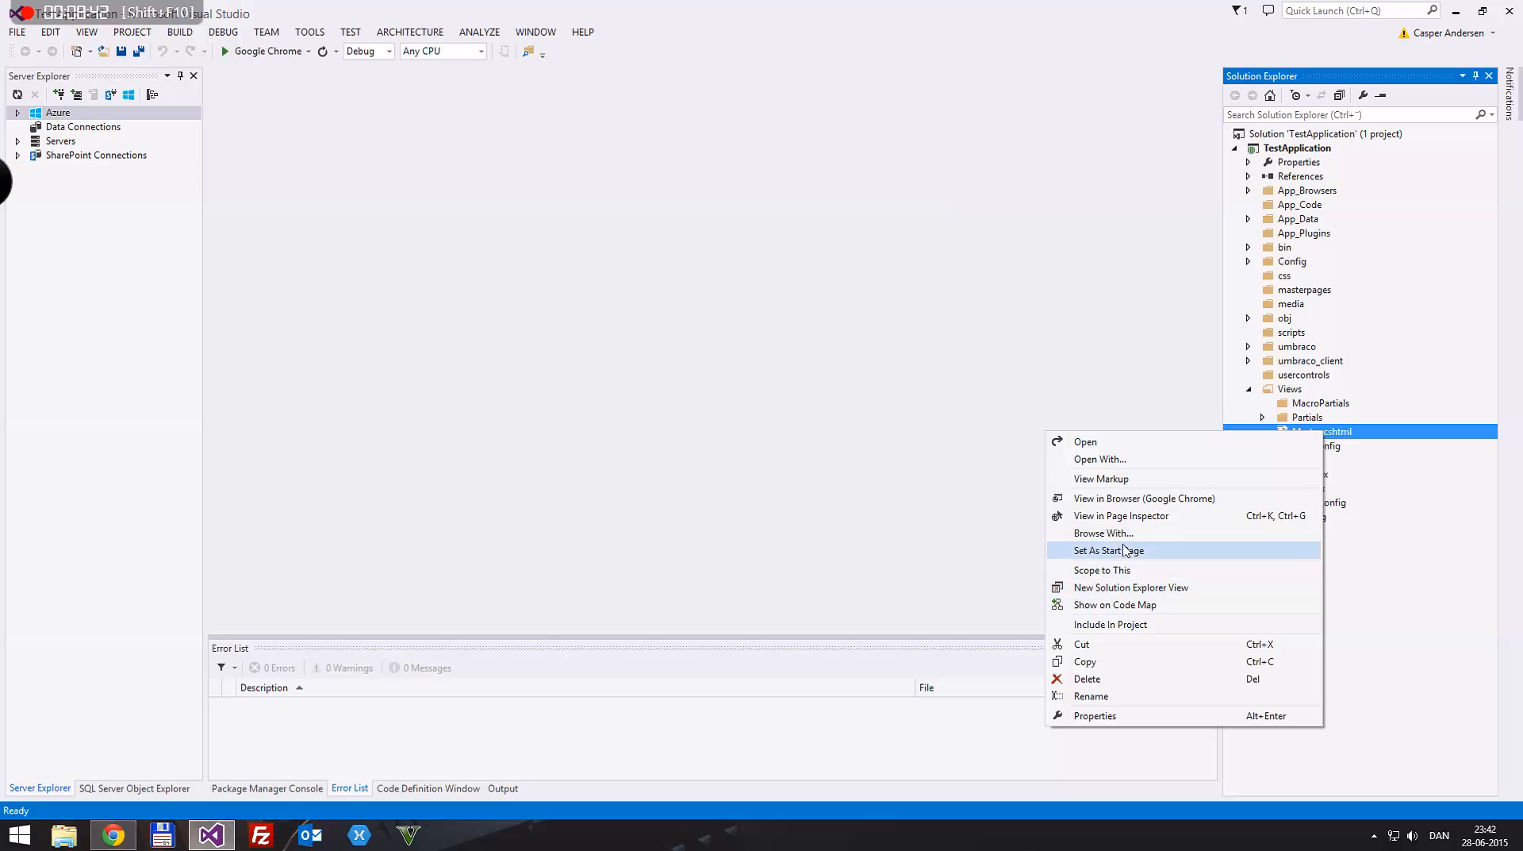
left_click(1126, 624)
double_click(1321, 434)
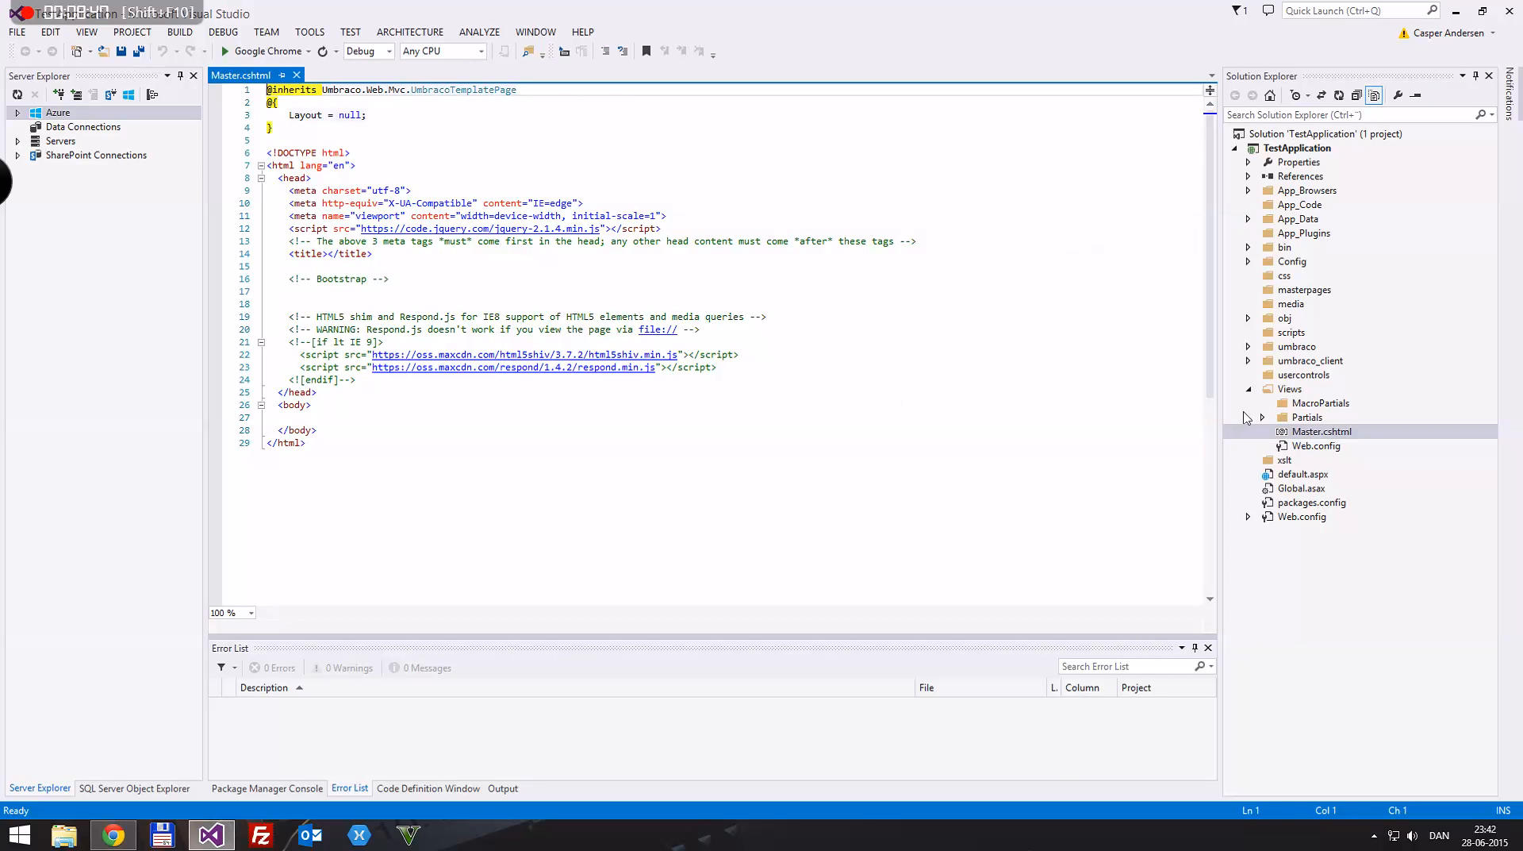
right_click(1305, 135)
left_click(854, 11)
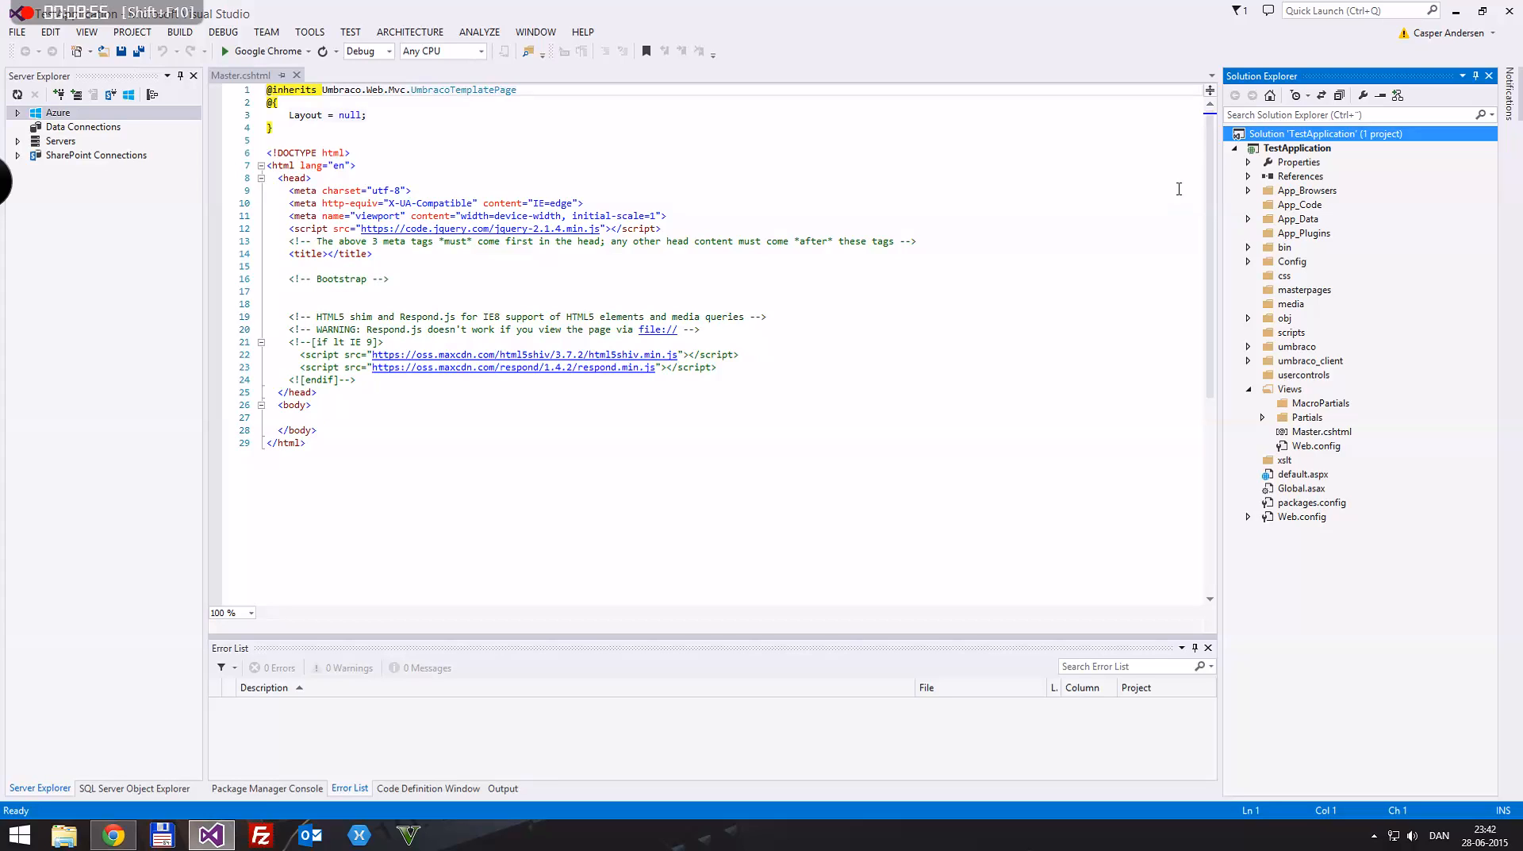
Step: Save Master.cshtml and insert an empty line below the jQuery script tag in the head
left_click(707, 227)
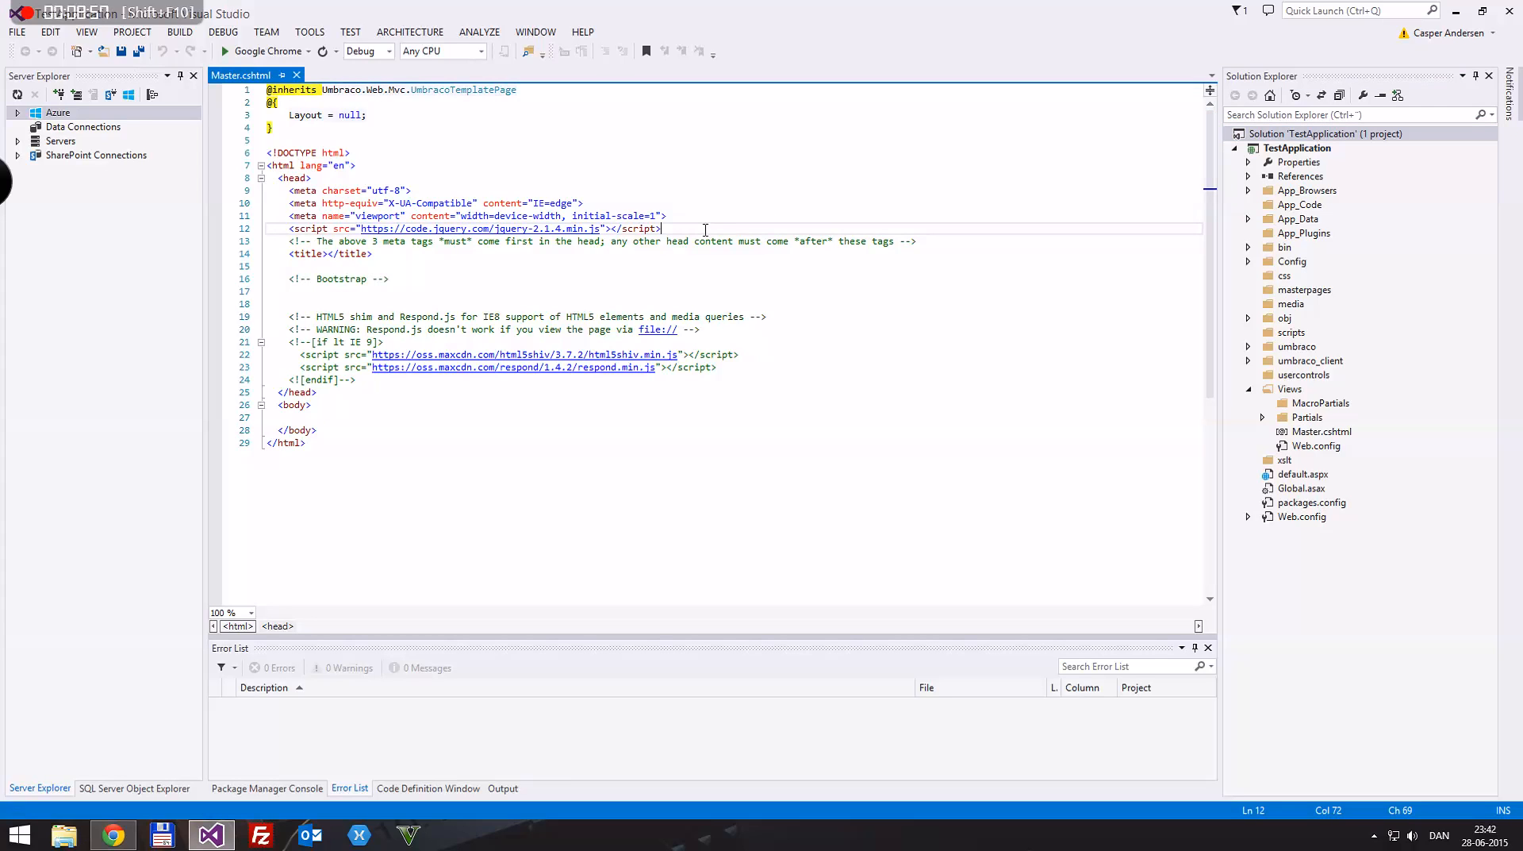
key("ctrl+s")
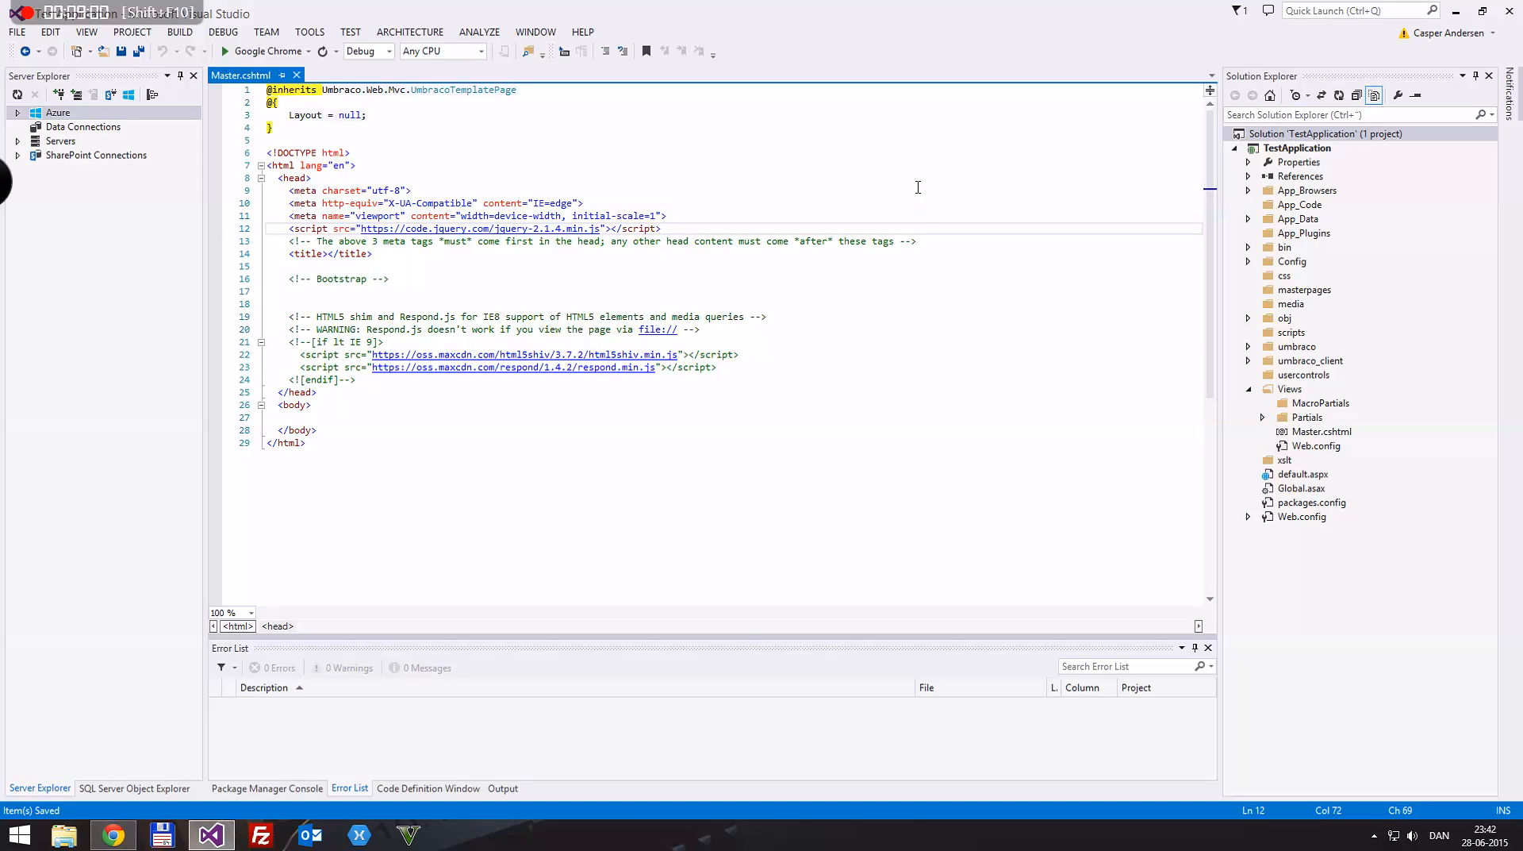
key("Return")
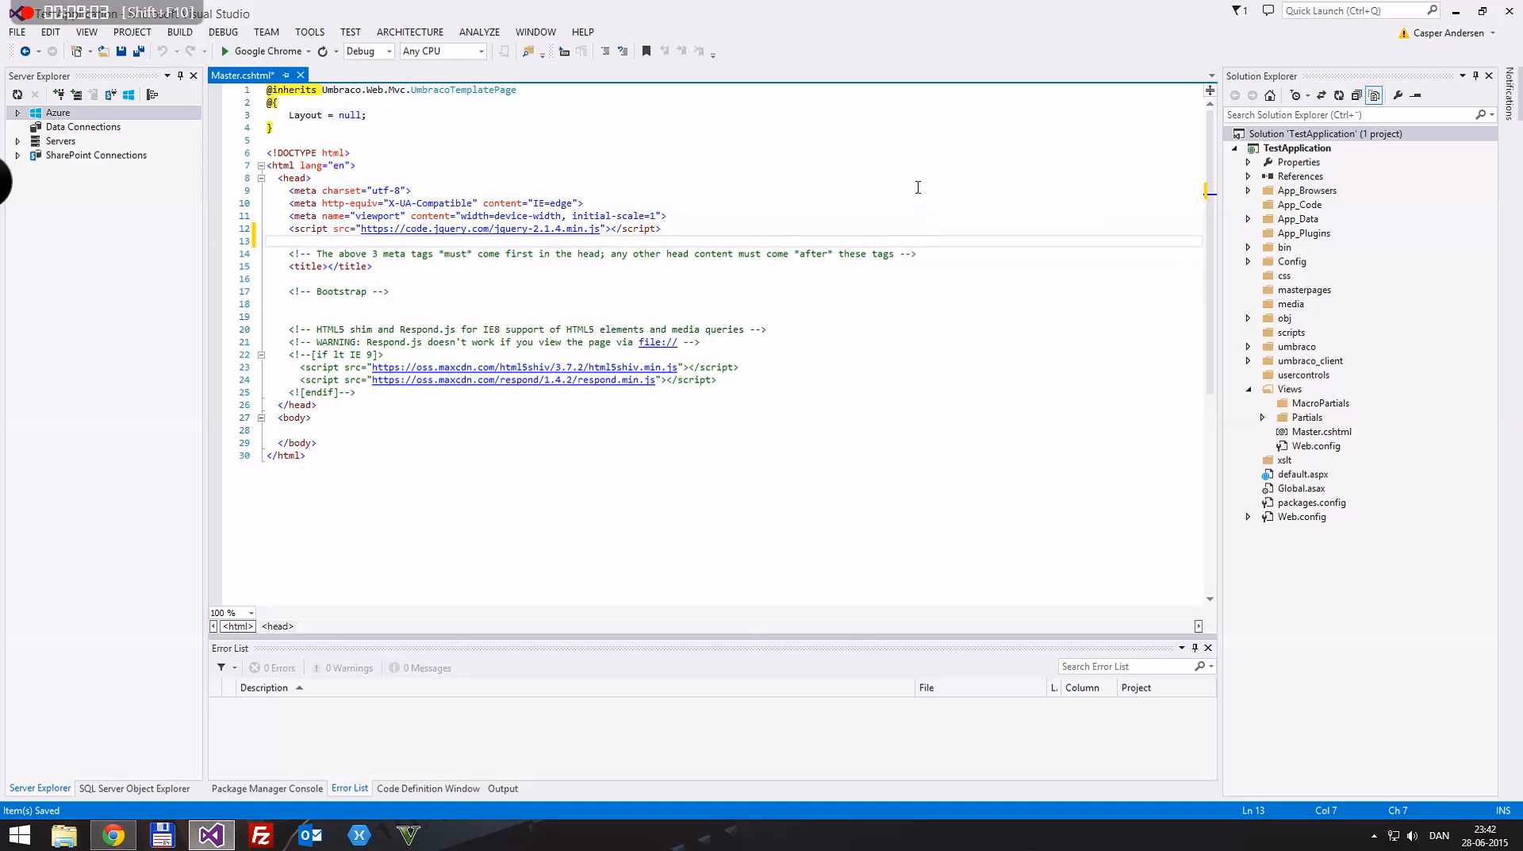
type("https://maxcdn.bootstrapcdn.com/bootstrap/3.3.5/css/bootstrap.min.css")
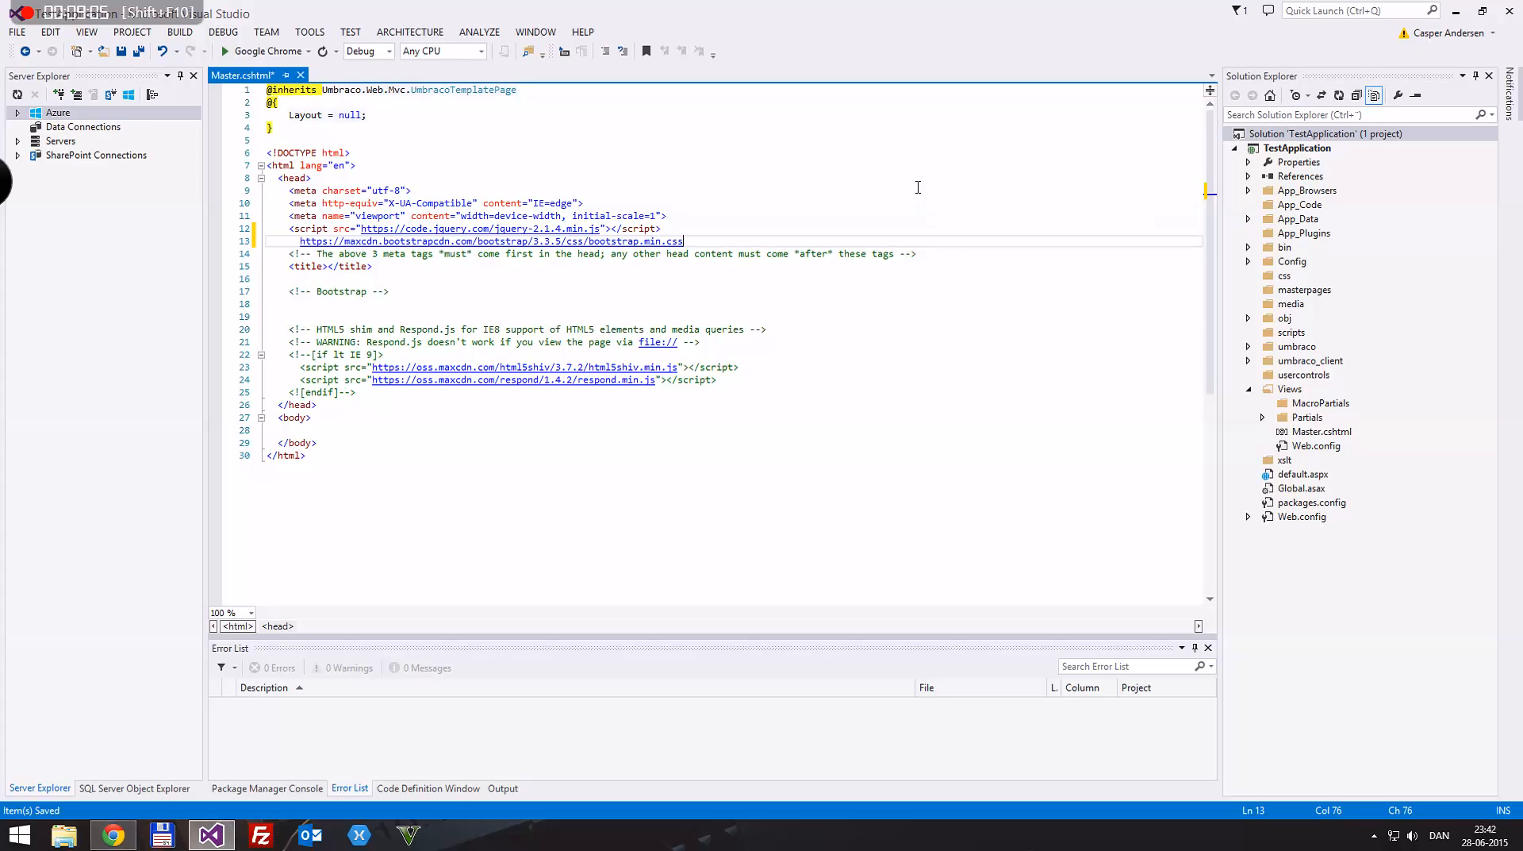
key("ctrl+z")
key("ctrl+z")
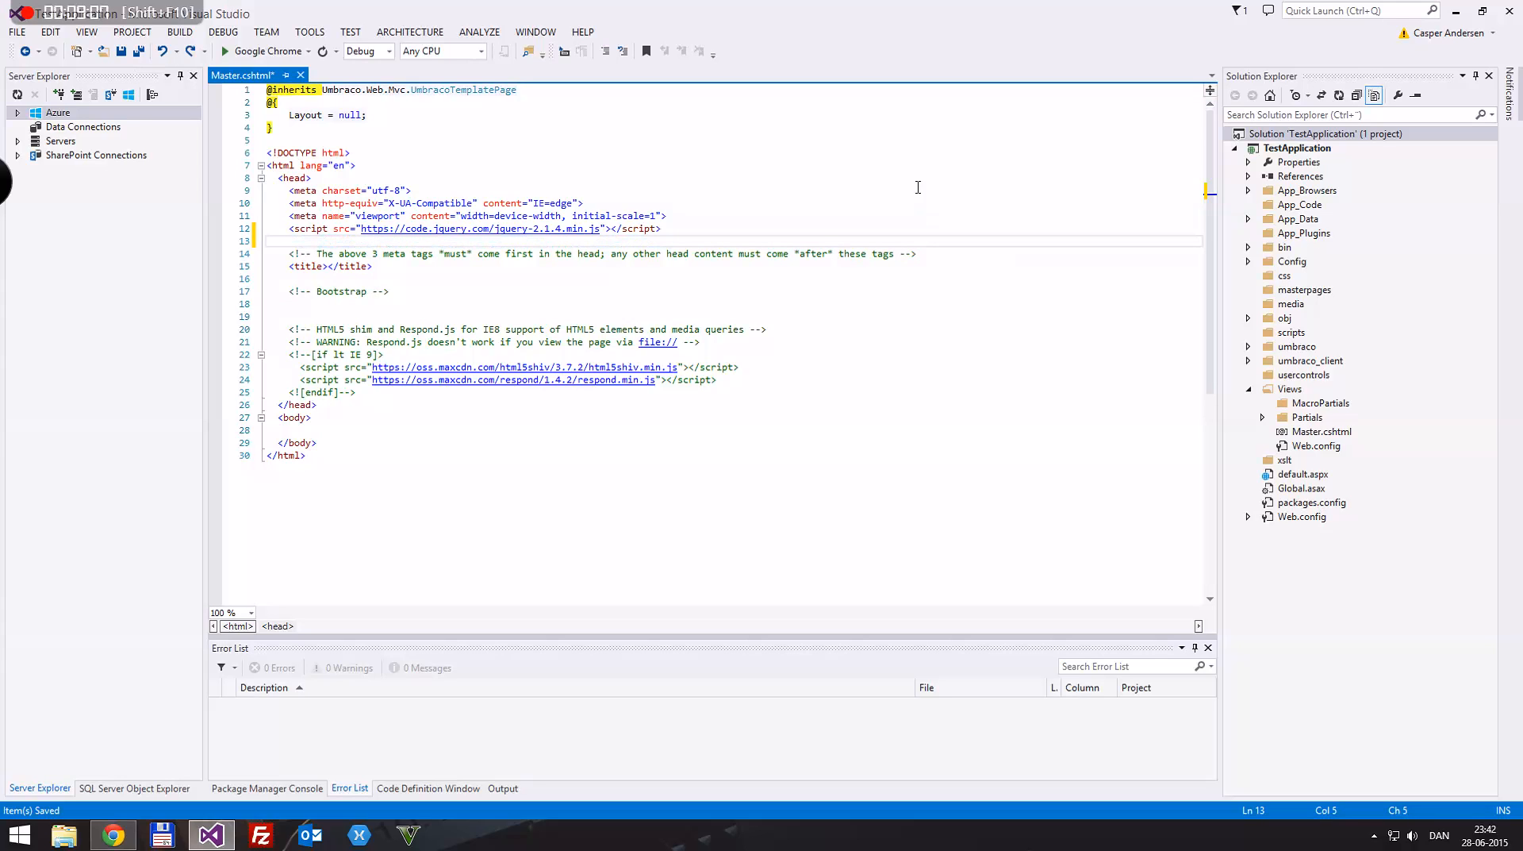
type("<link")
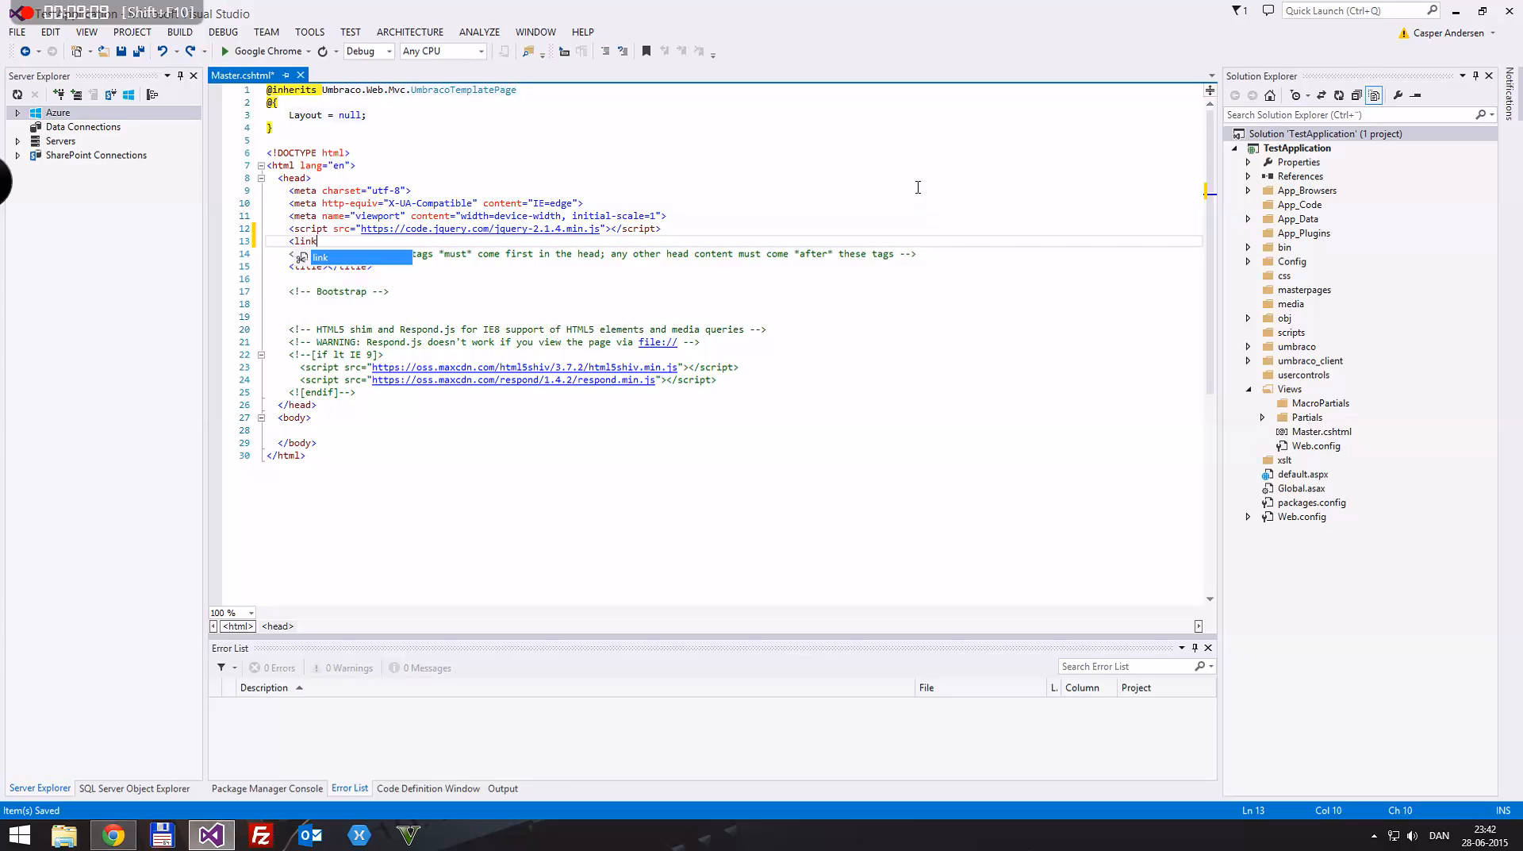
type(" href=")
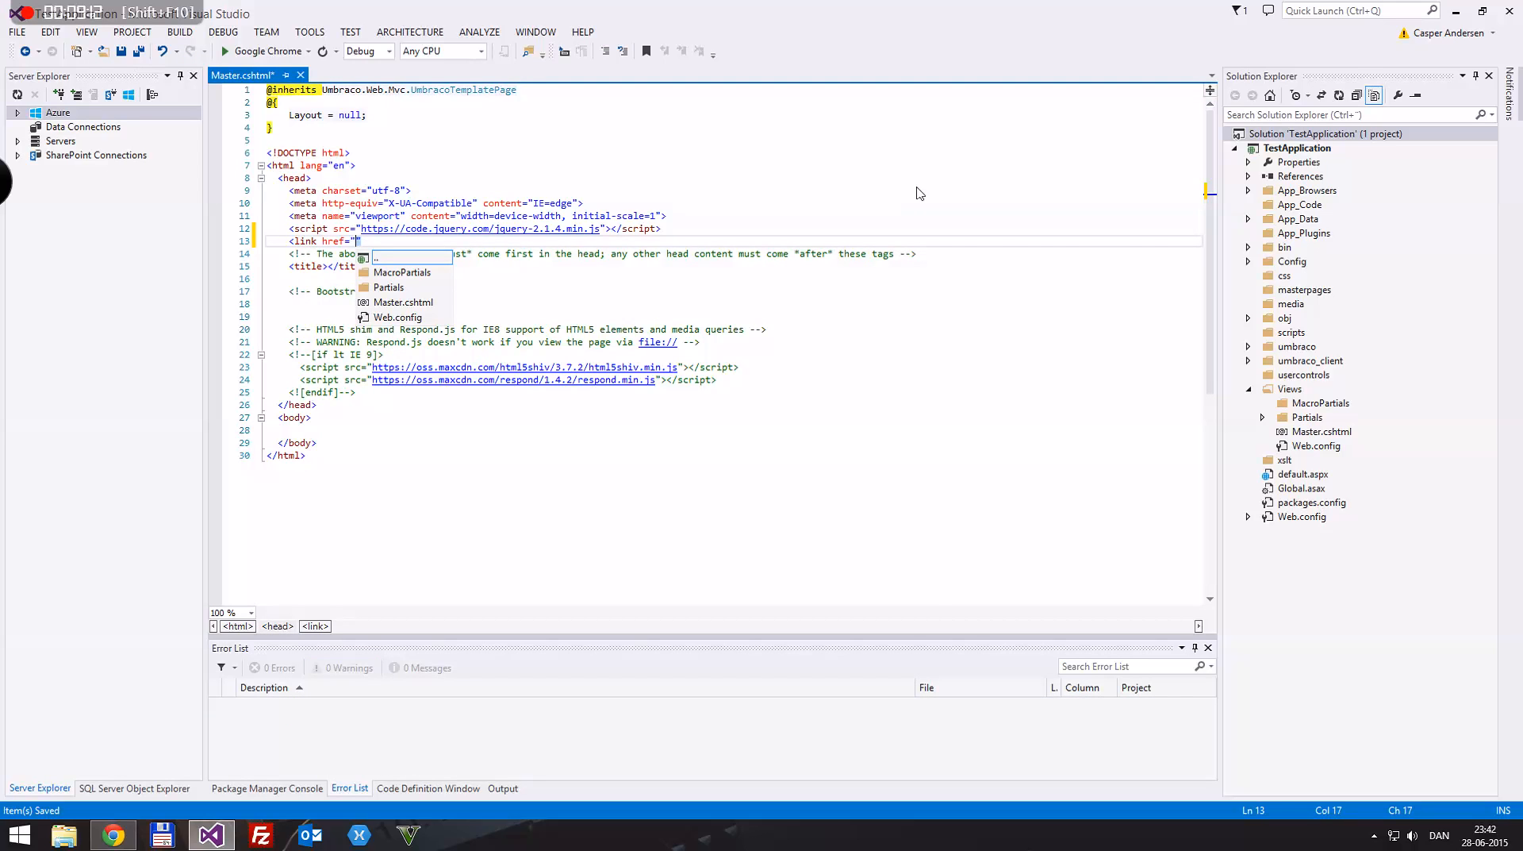
type("https://maxcdn.bootstrapcdn.com/bootstrap/3.3.5/css/bootstrap.min.css\">")
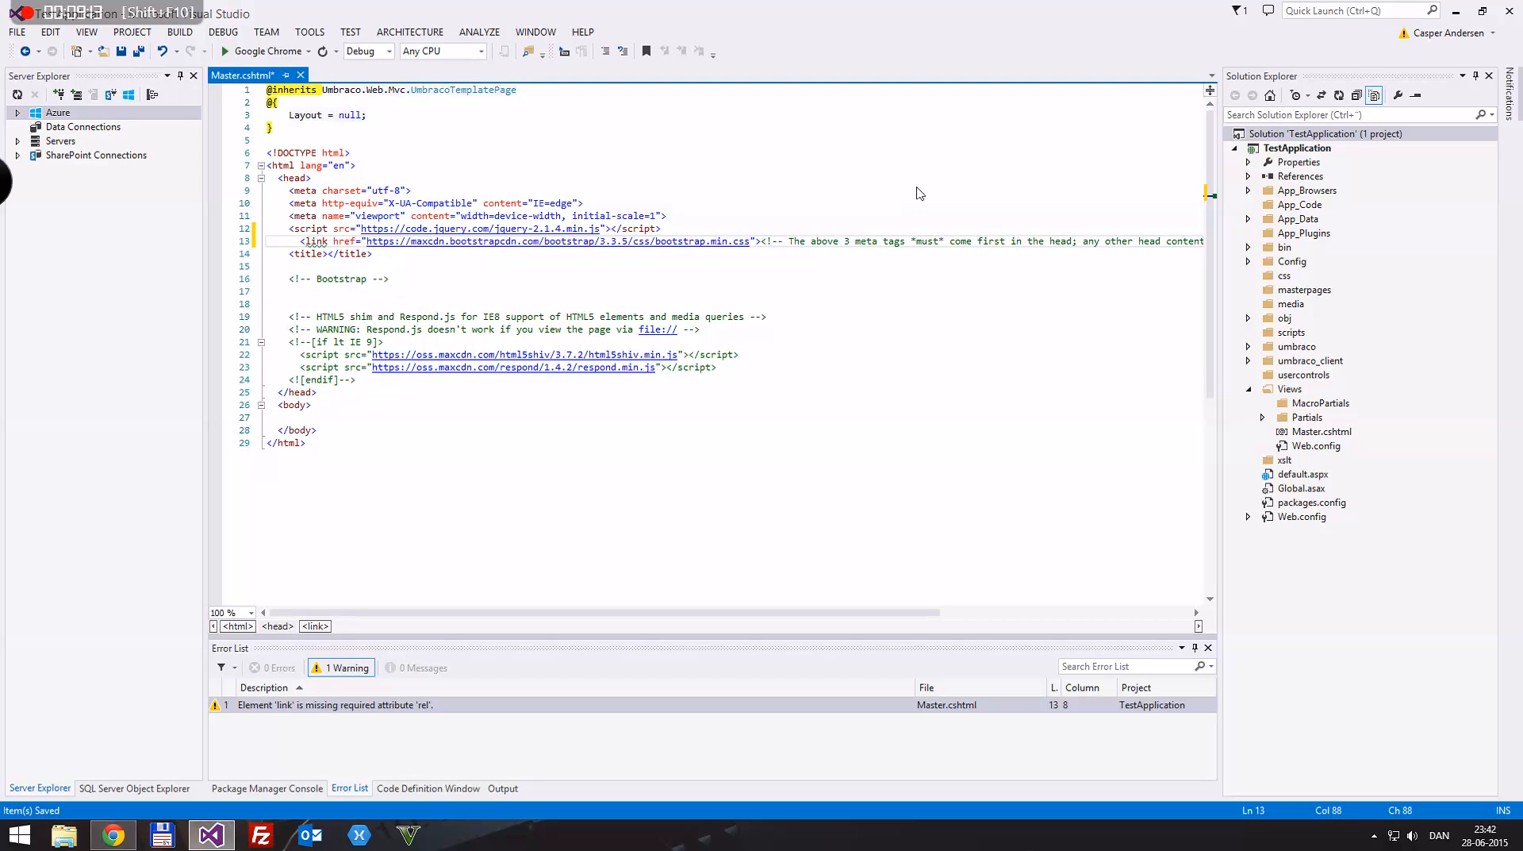
key("Right")
key("Right")
key("Return")
key("Up")
key("End")
type("/")
key("ctrl+s")
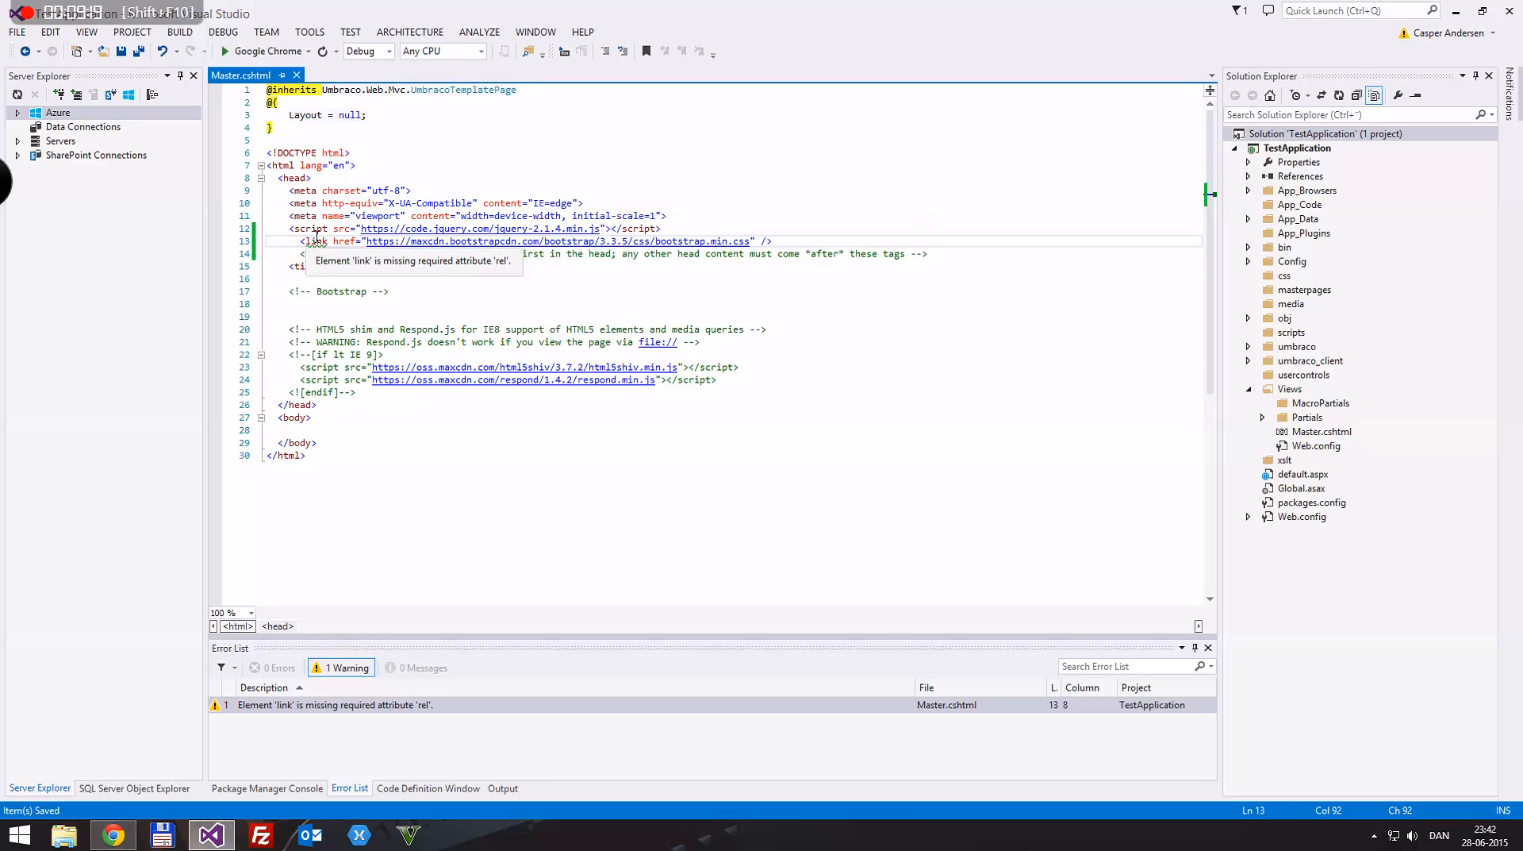
Step: Add rel="stylesheet" after the href of the Bootstrap link tag and save the file
left_click(756, 240)
type("rel=\"")
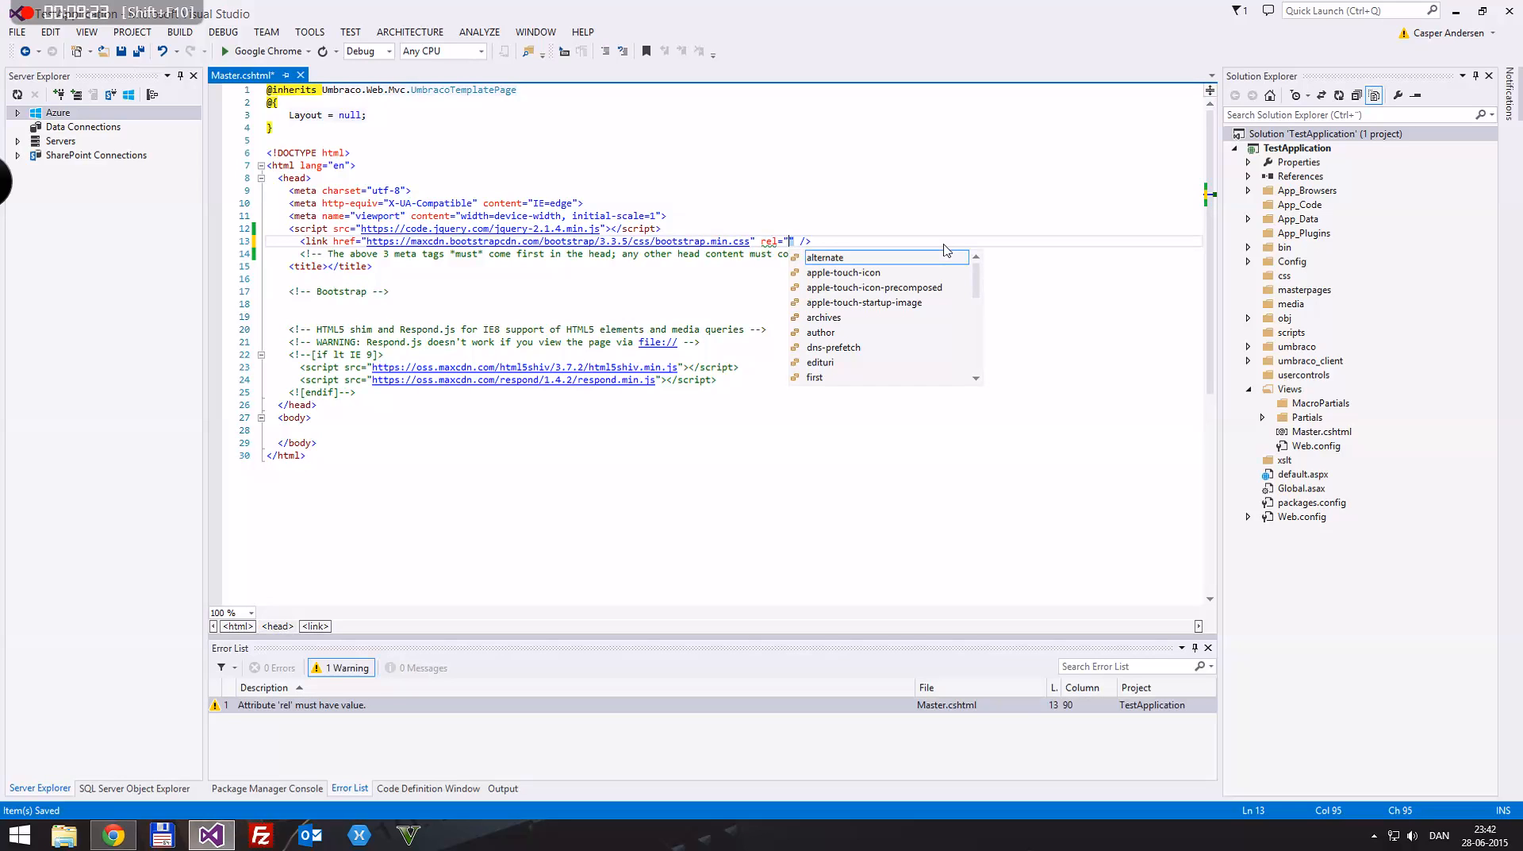
type("stylesheet")
key("Return")
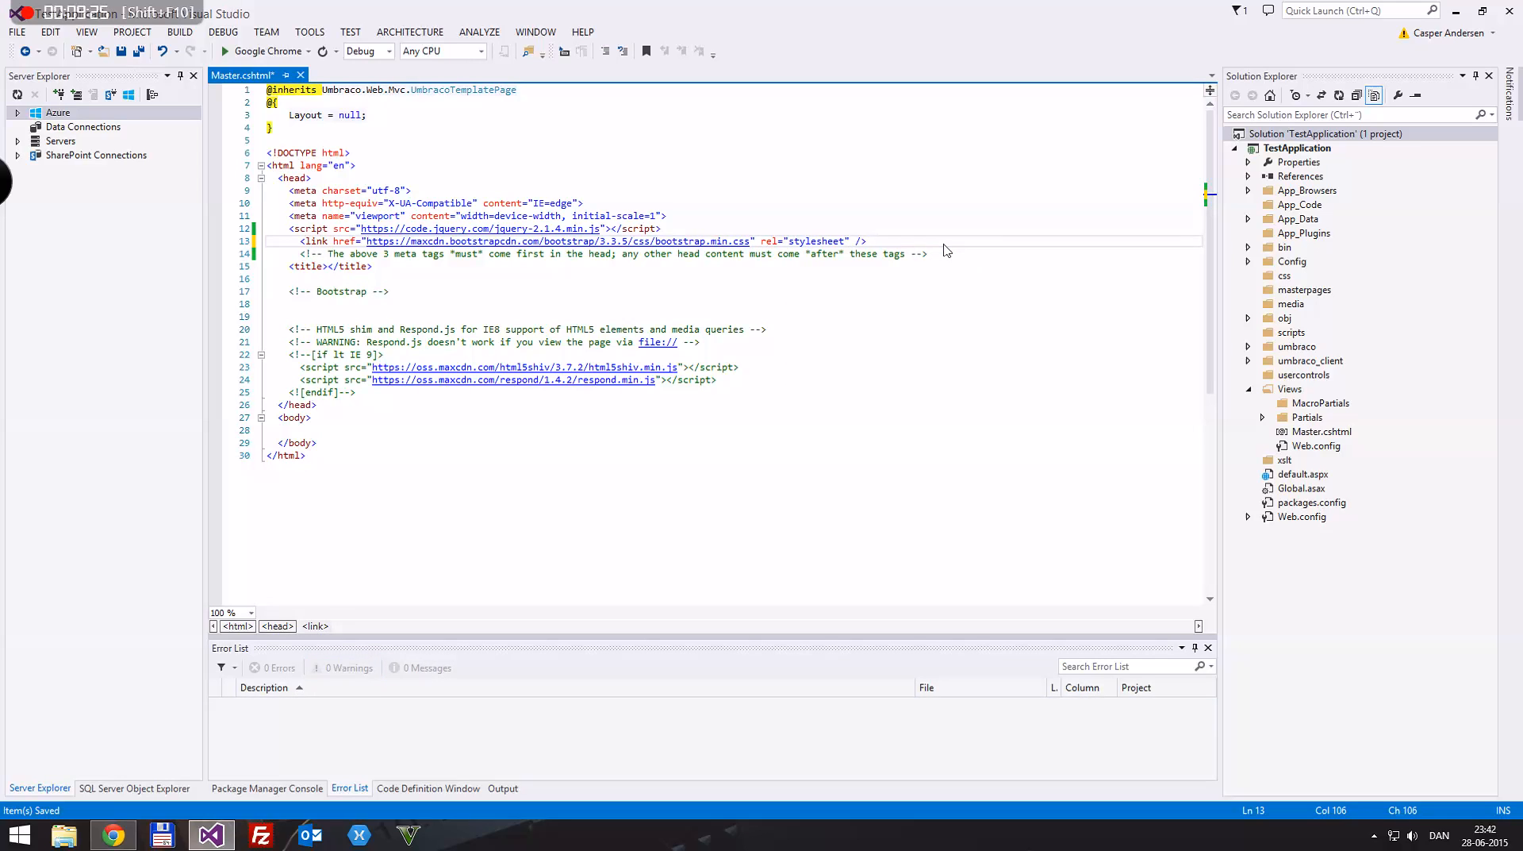
key("ctrl+s")
Step: Auto-format the whole Master.cshtml document and save it
key("ctrl+k")
key("ctrl+d")
key("ctrl+s")
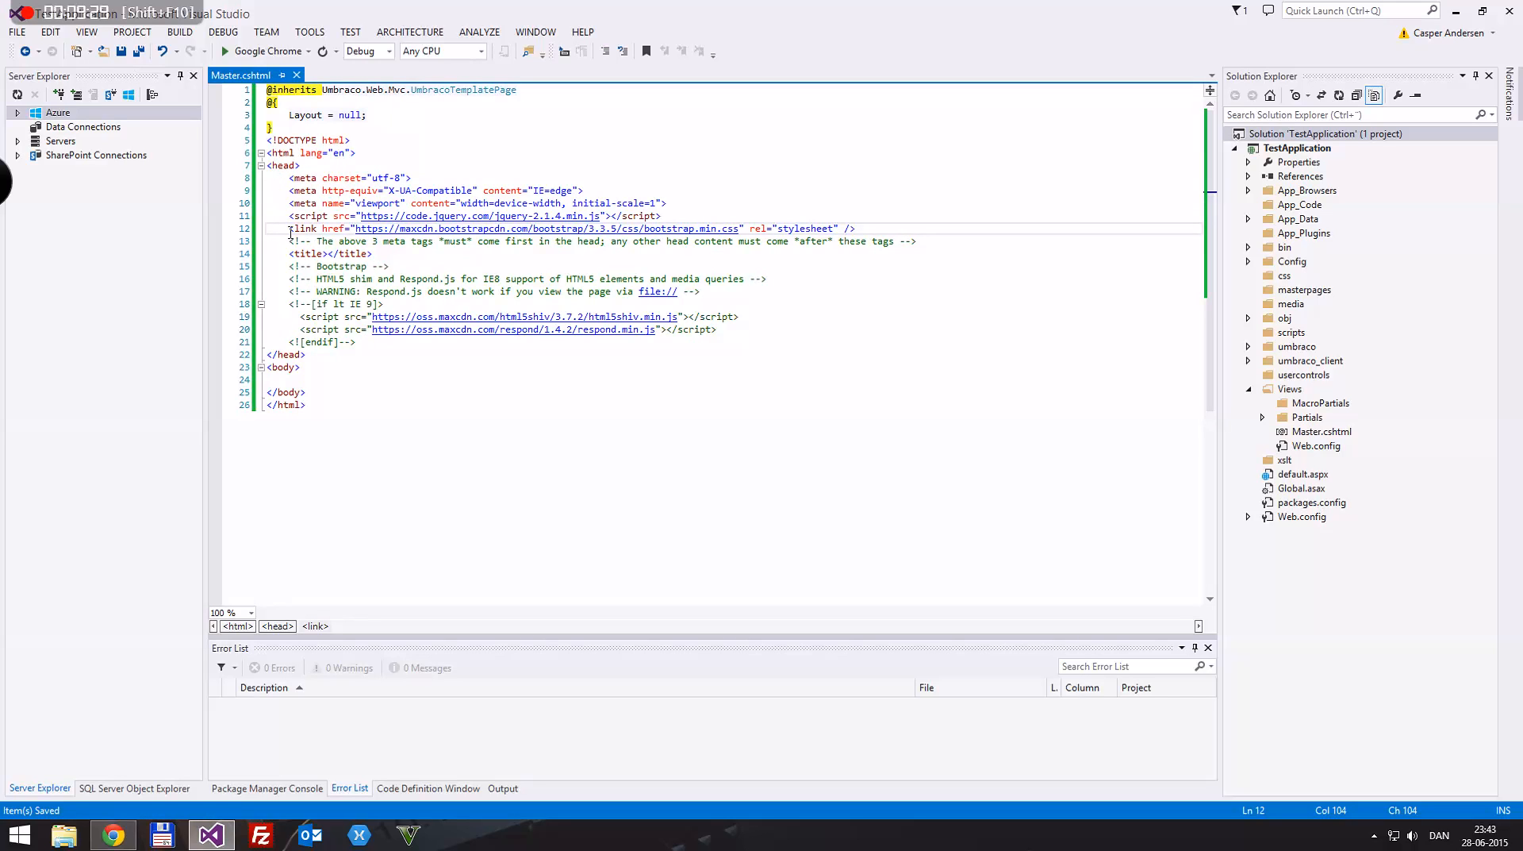
Step: Copy the Complete JavaScript URL for Bootstrap 3.3.5 from the Bootstrap CDN page in the browser, then return to Visual Studio
double_click(415, 4)
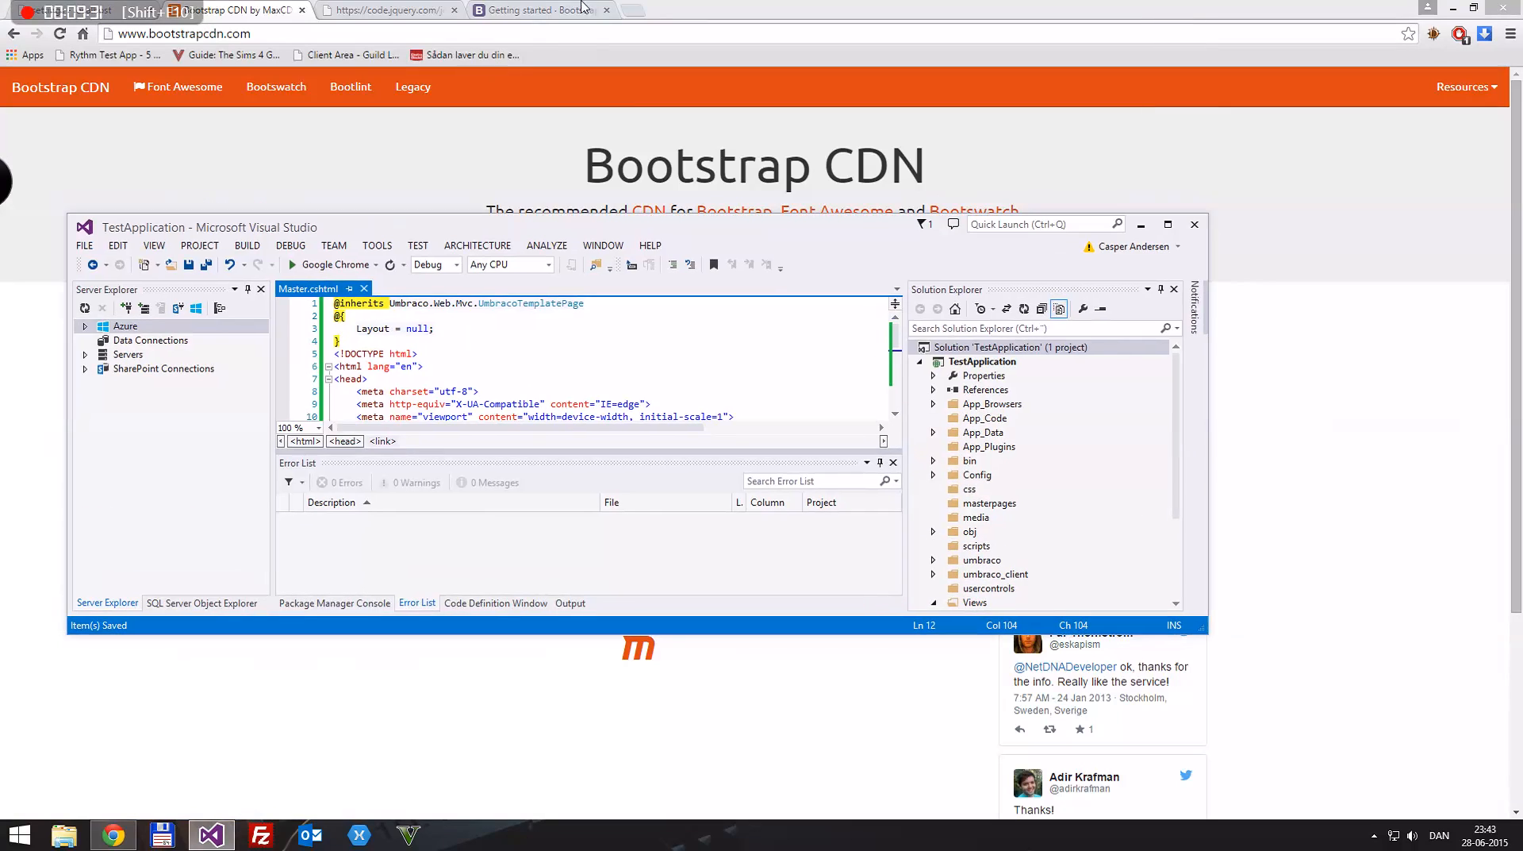
left_click(760, 3)
left_click(793, 494)
key("ctrl+c")
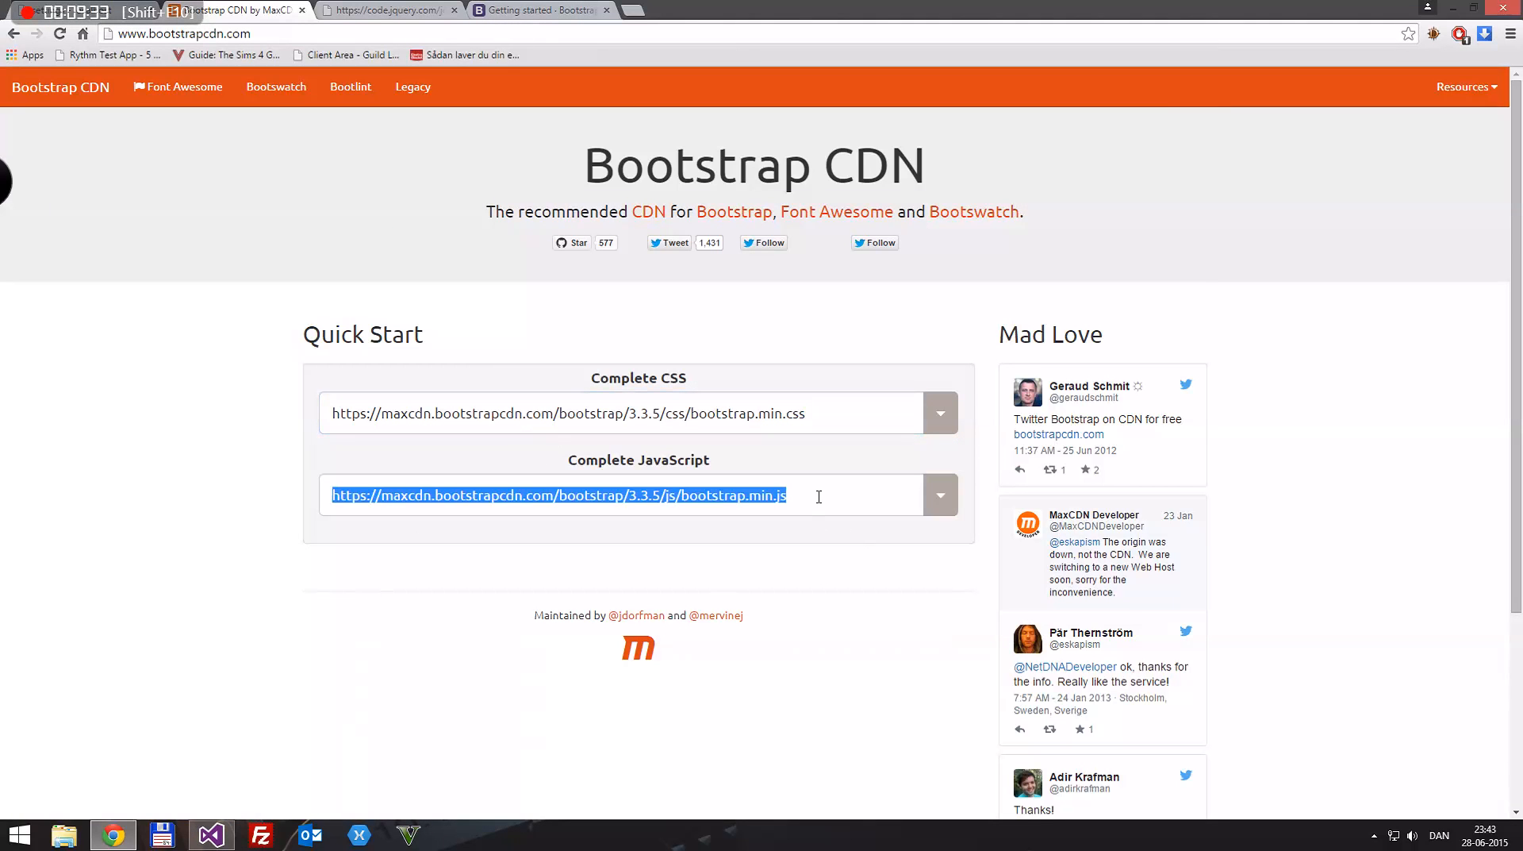
left_click(211, 835)
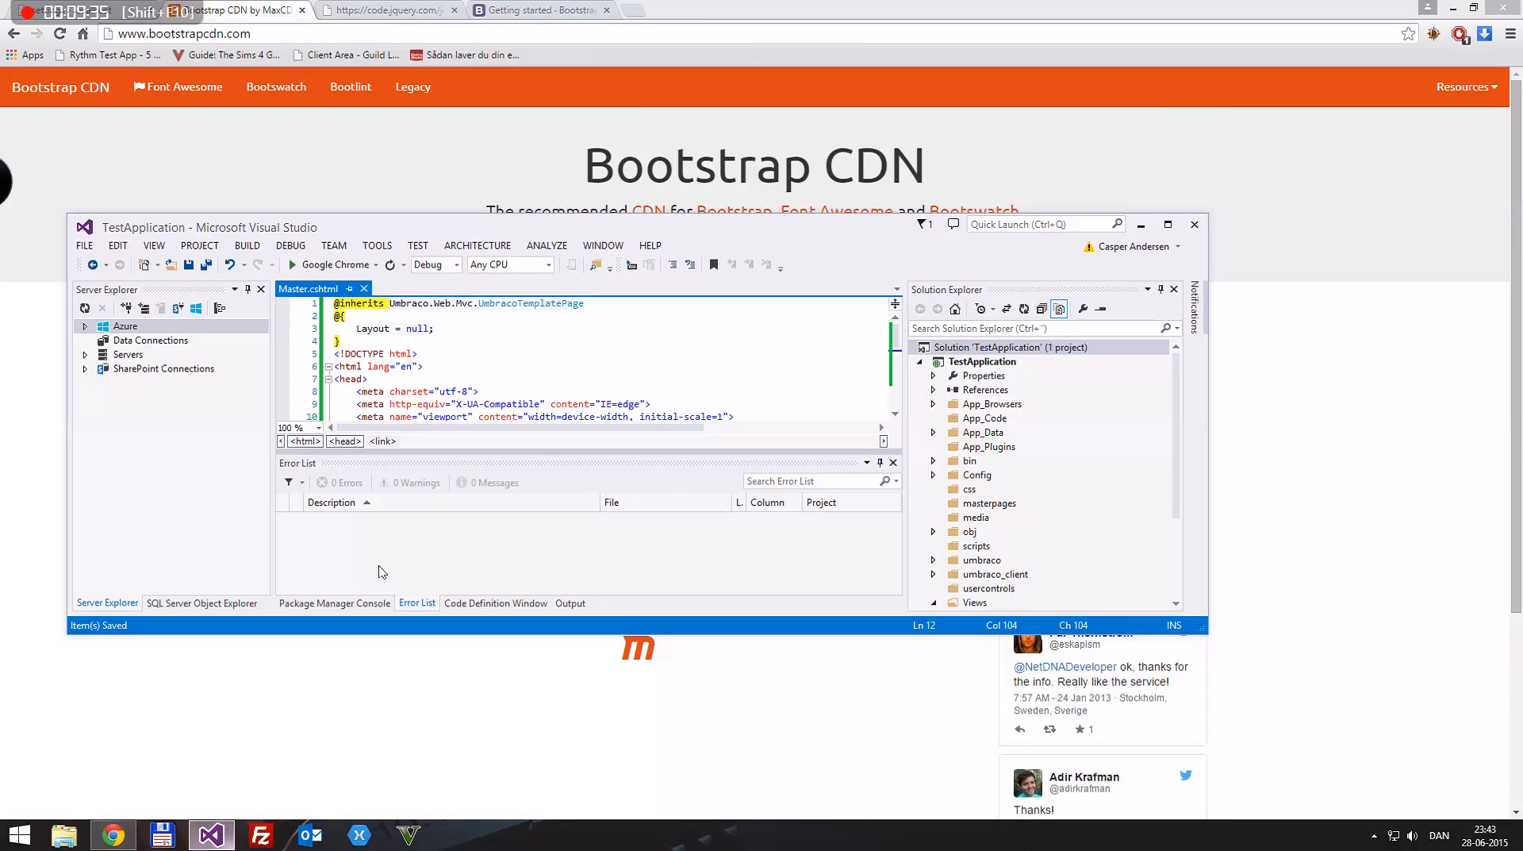
double_click(766, 240)
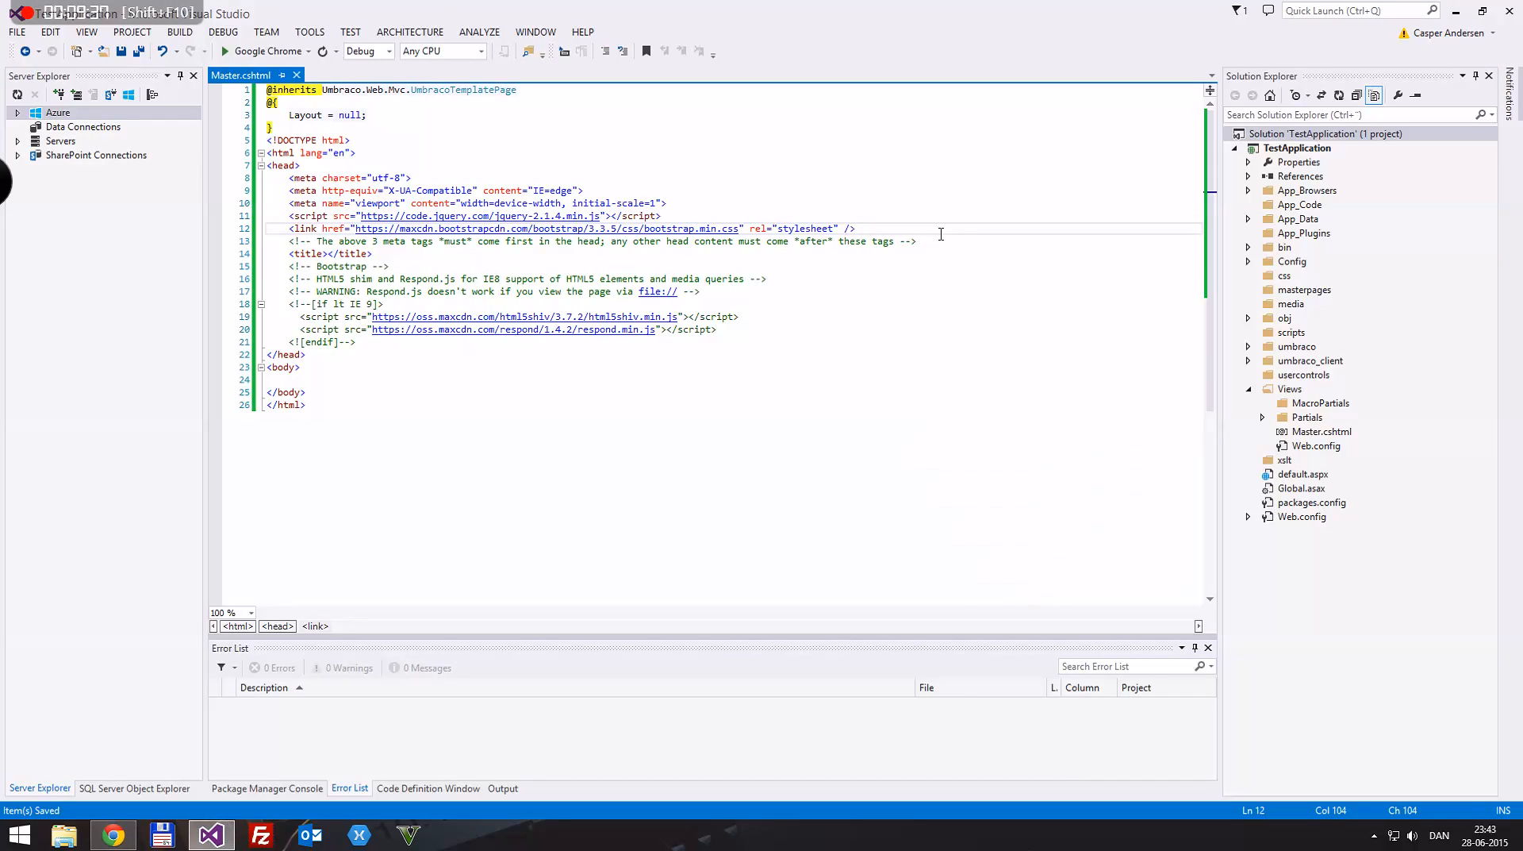
key("Return")
type("<script")
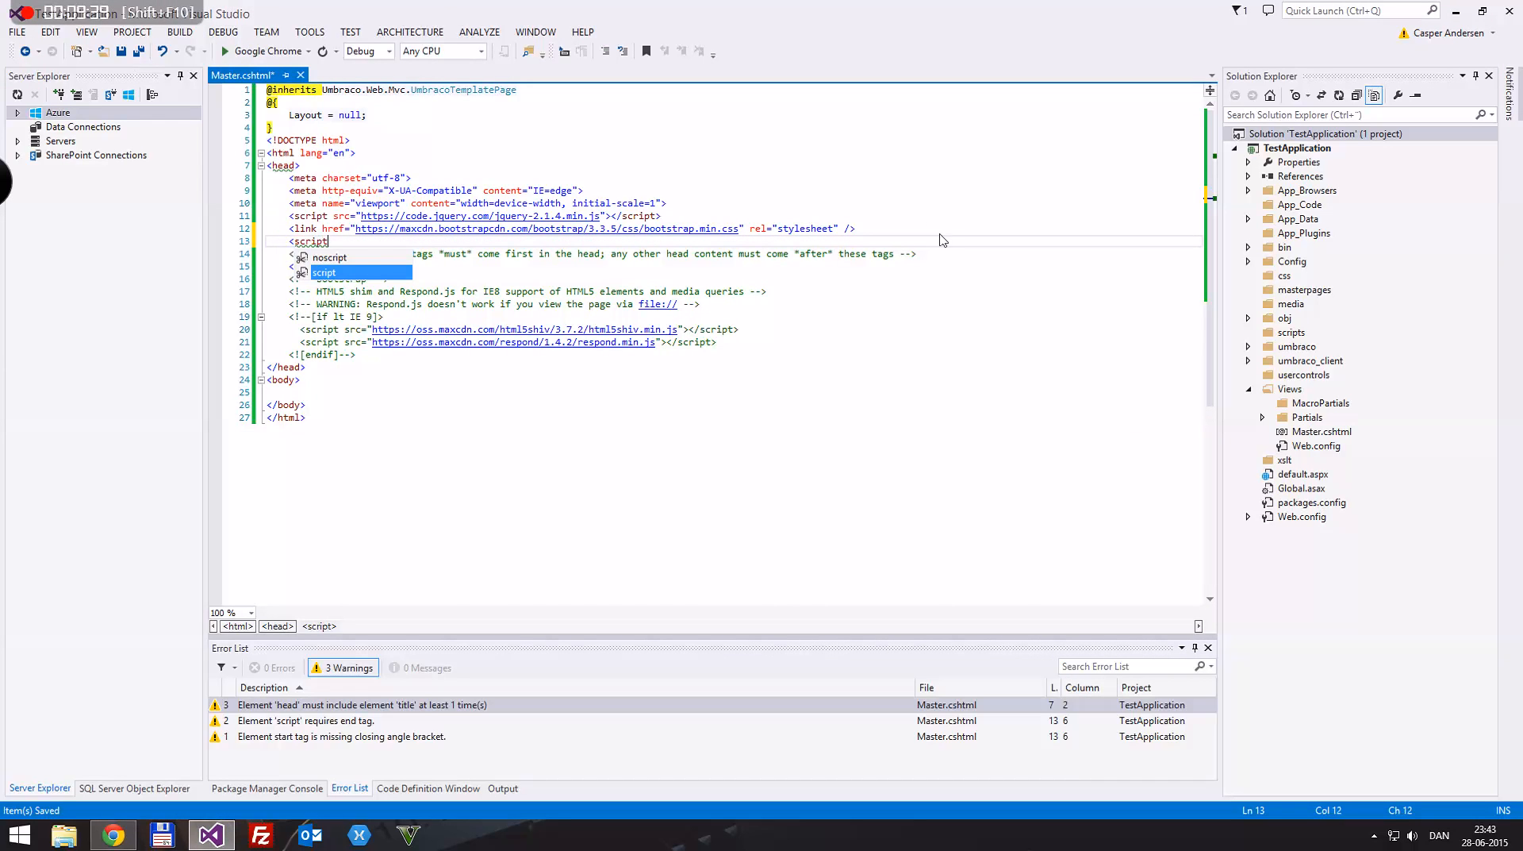
type("></script>")
key("Left")
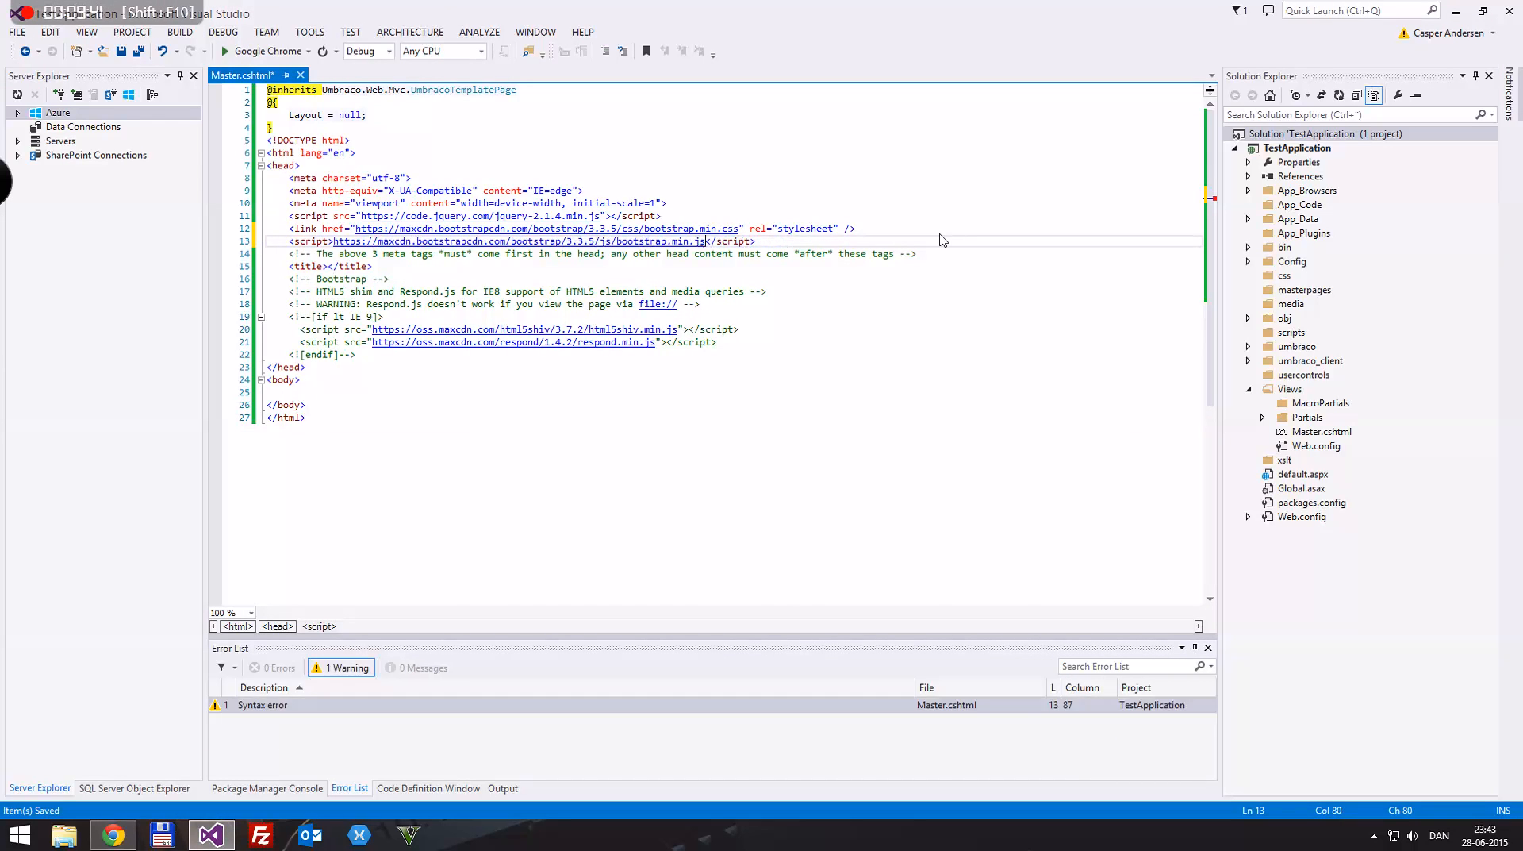
type("src=")
key("ctrl+v")
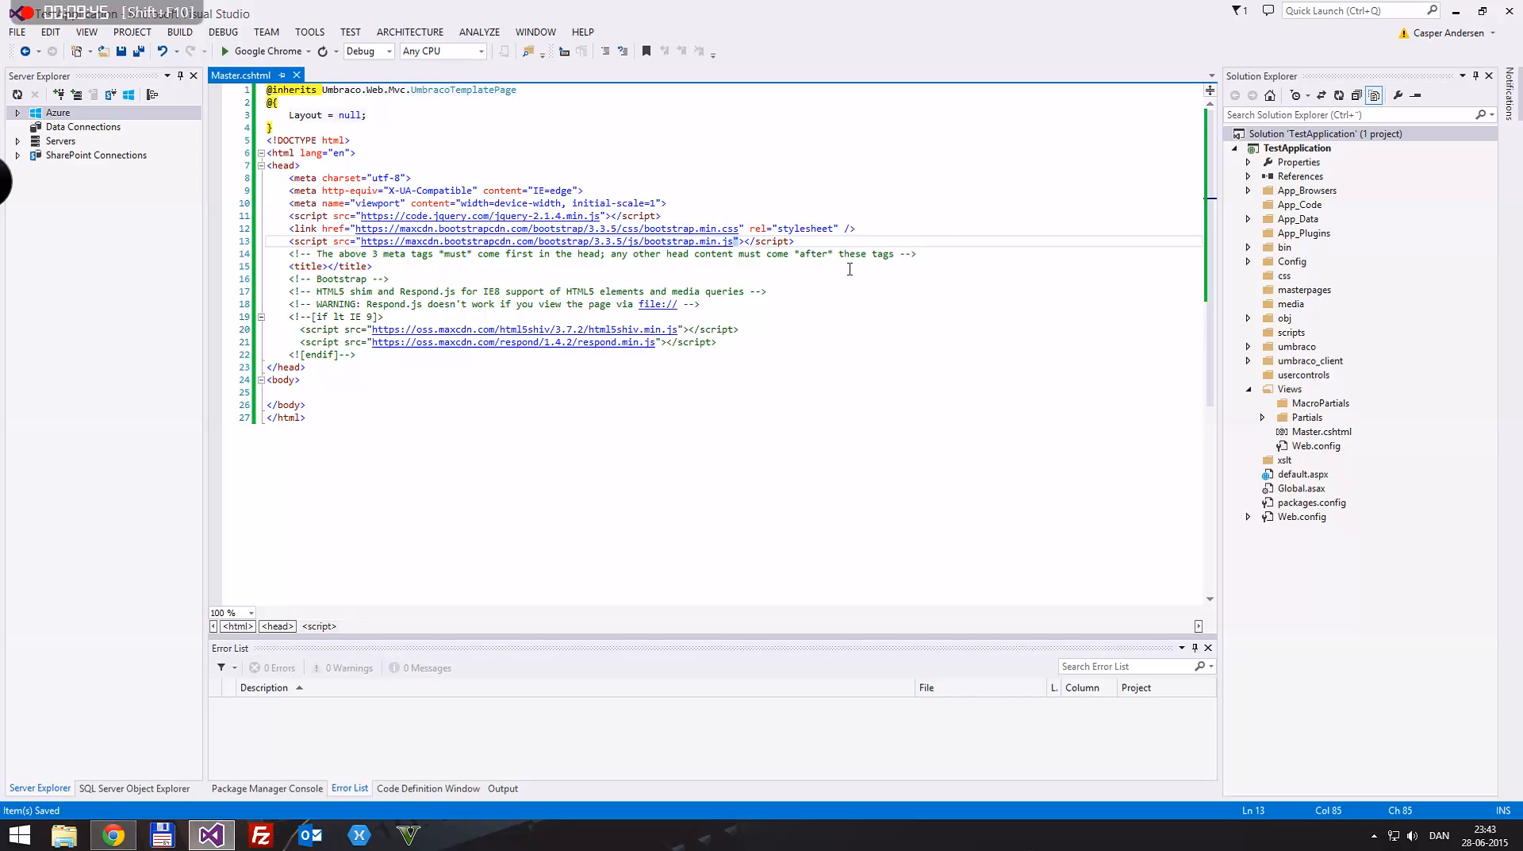
Step: Move the Bootstrap script tag to directly below the jQuery script, above the stylesheet link, and save the file
key("End")
key("shift+Home")
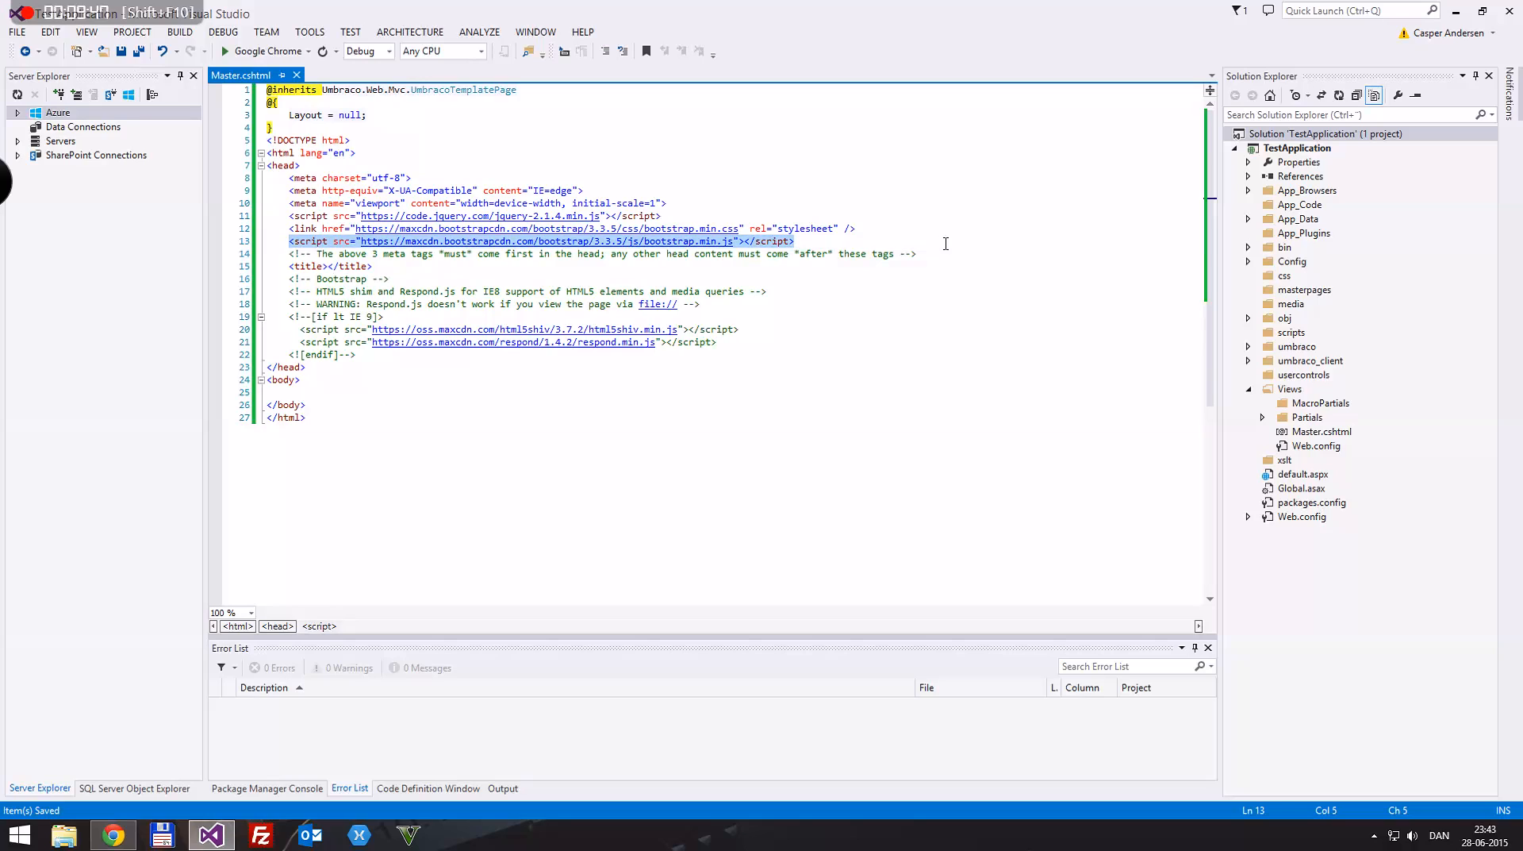
key("ctrl+x")
key("BackSpace")
key("BackSpace")
key("Up")
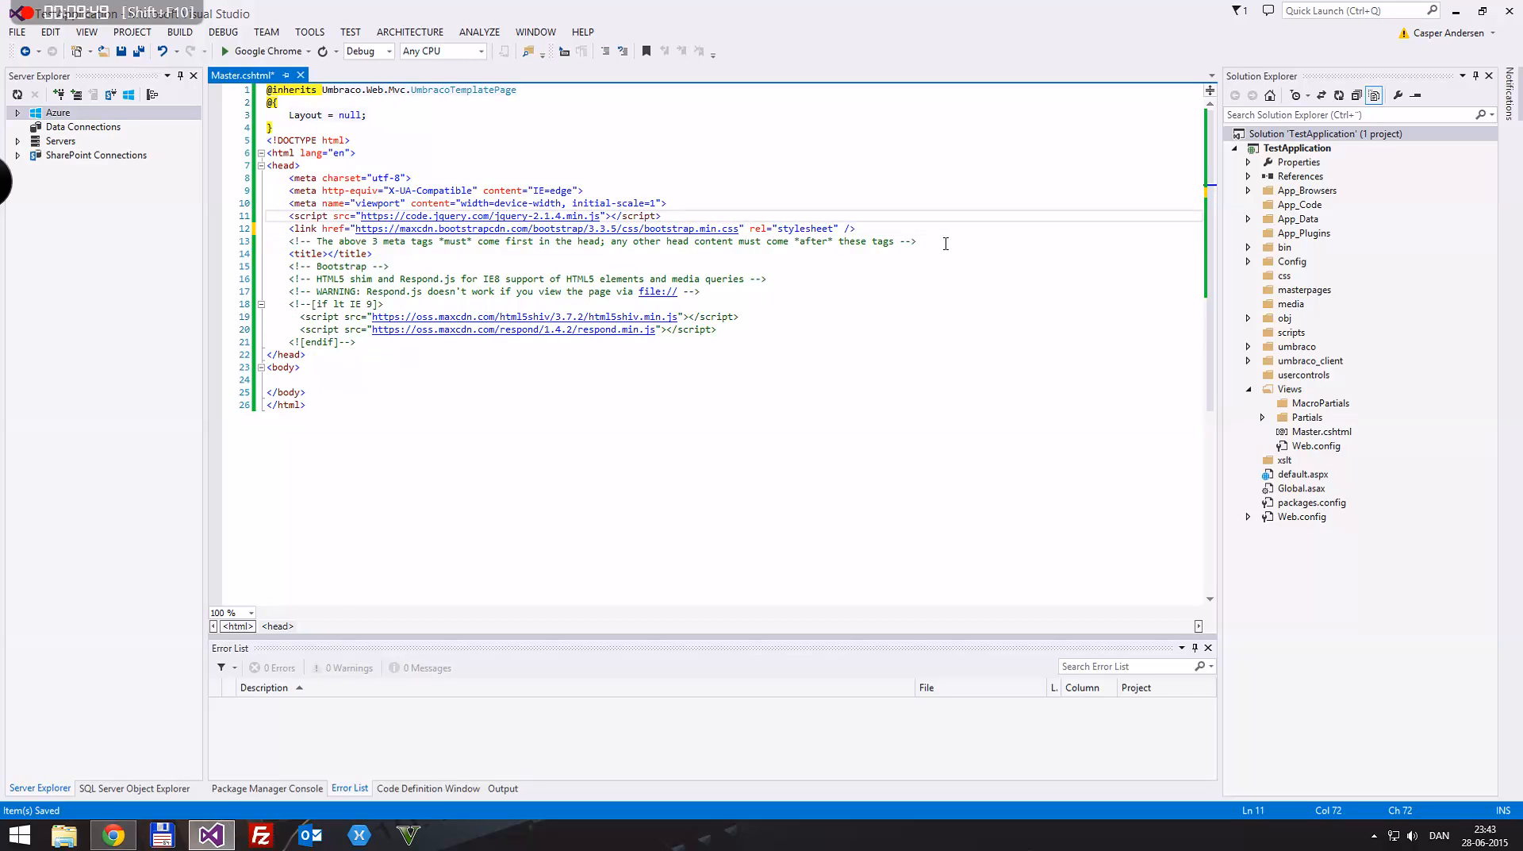
key("Return")
key("ctrl+v")
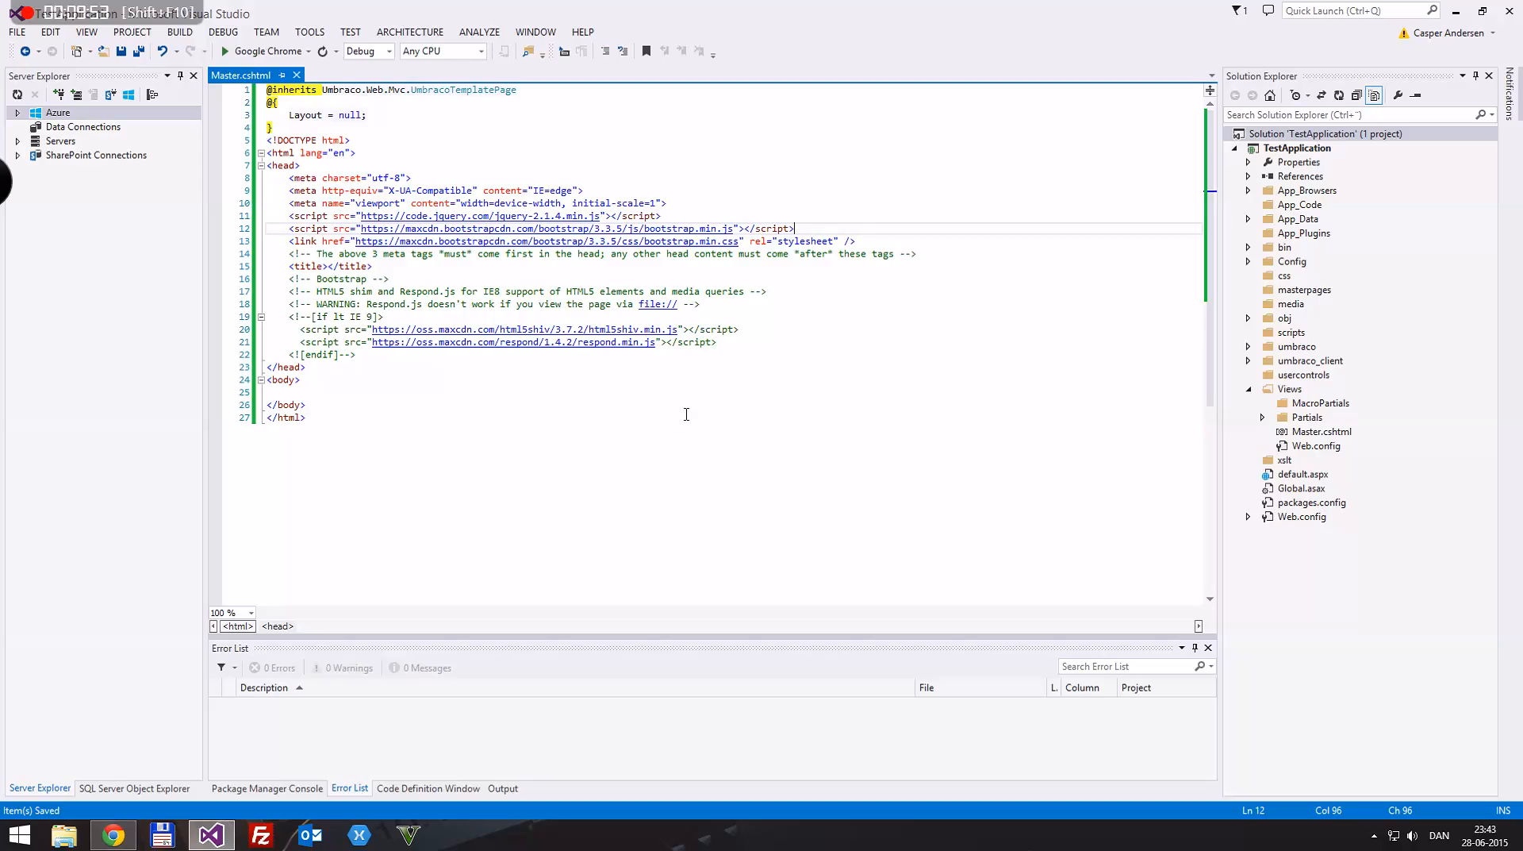
Step: Switch to the browser, close the Bootstrap CDN and jQuery tabs, and go to the Bootstrap Getting started page
left_click_drag(547, 4, 658, 266)
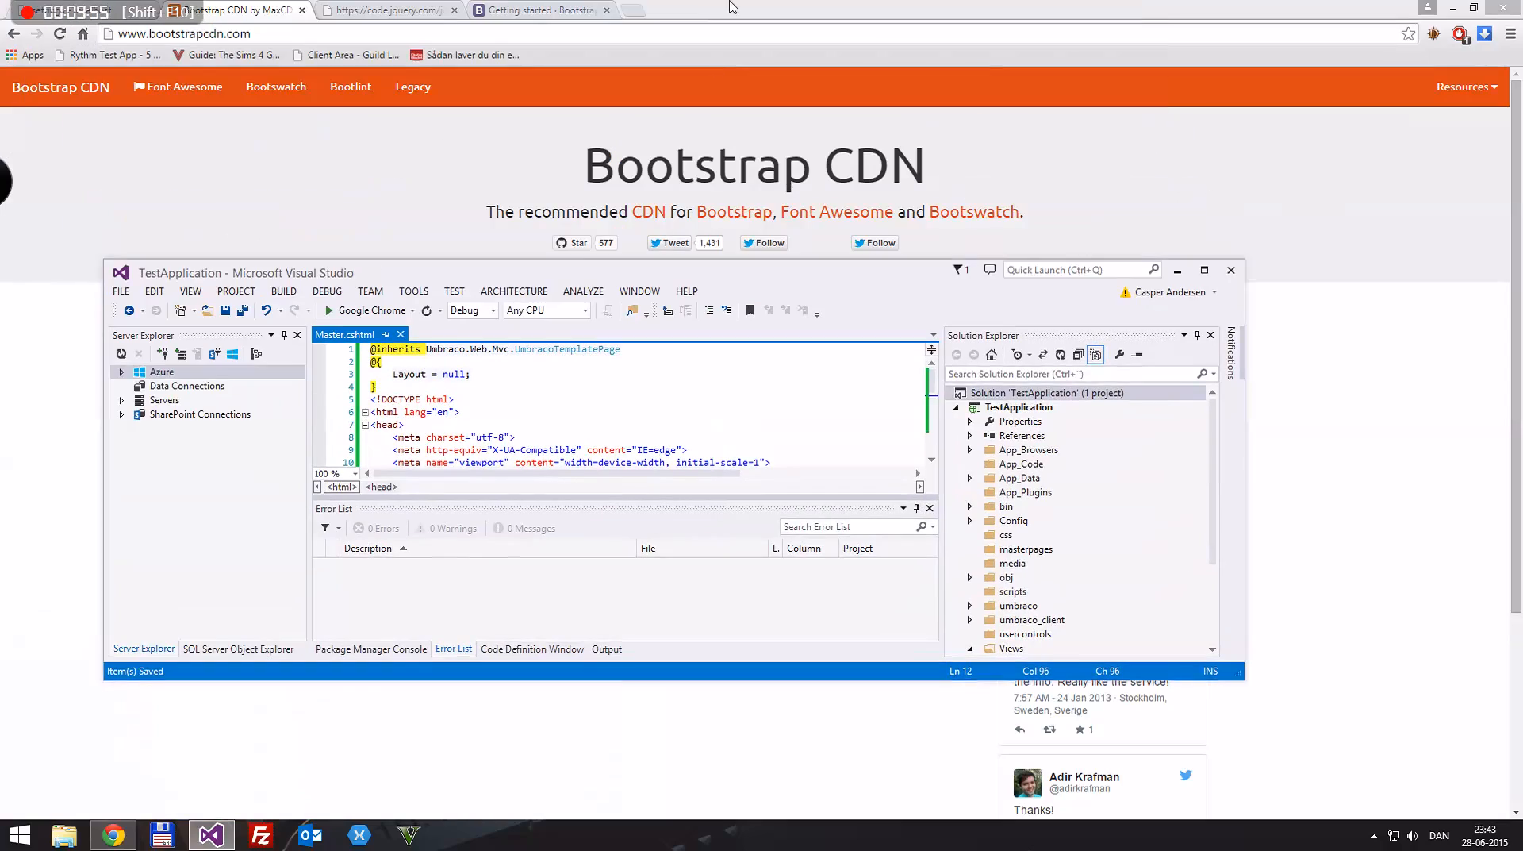
left_click(731, 4)
key("ctrl+Tab")
key("ctrl+Tab")
key("ctrl+Tab")
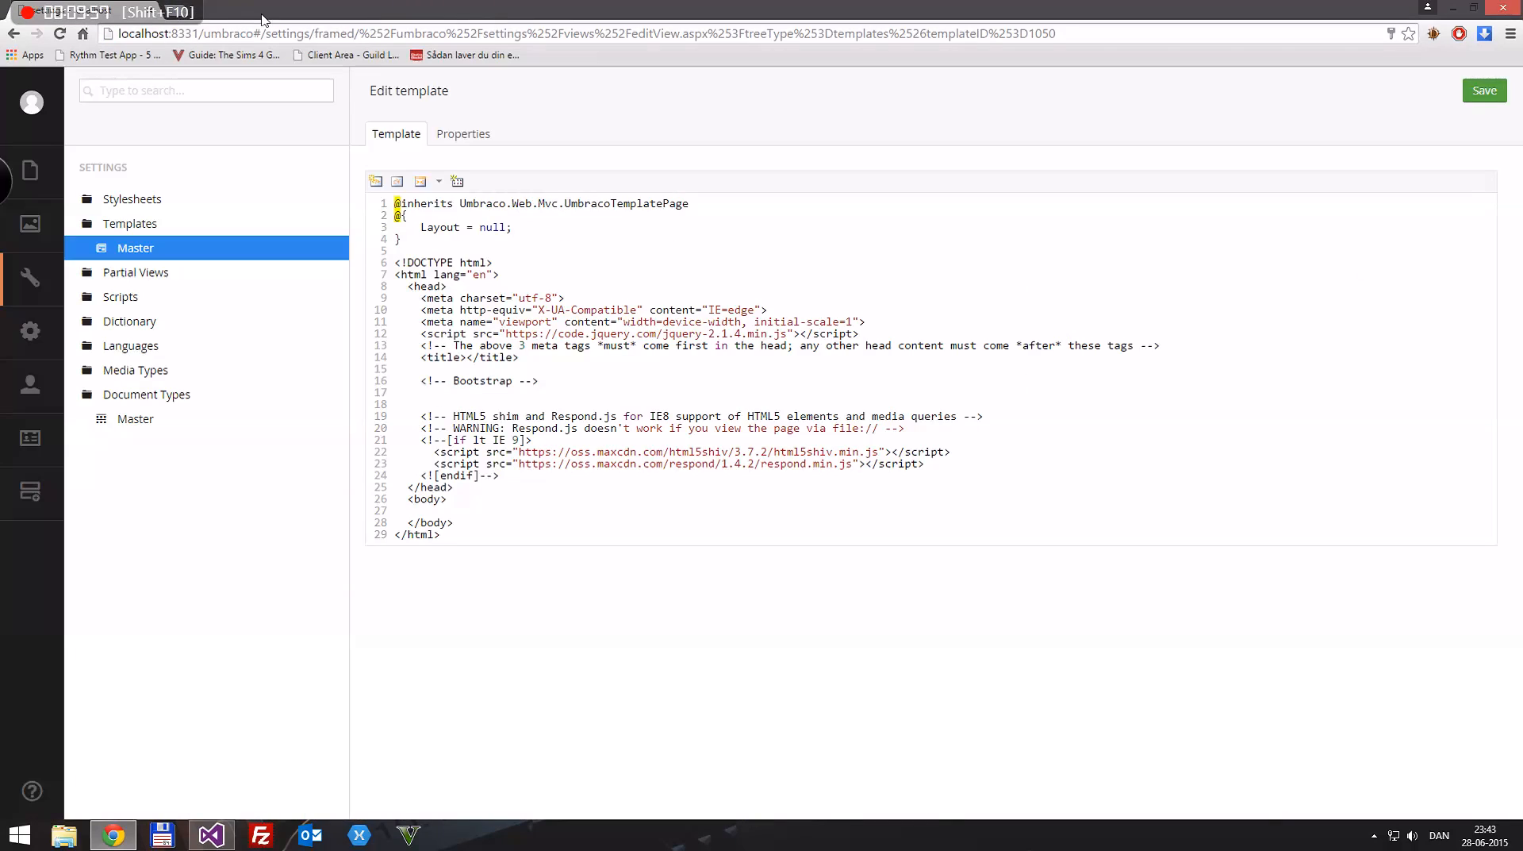
left_click(262, 16)
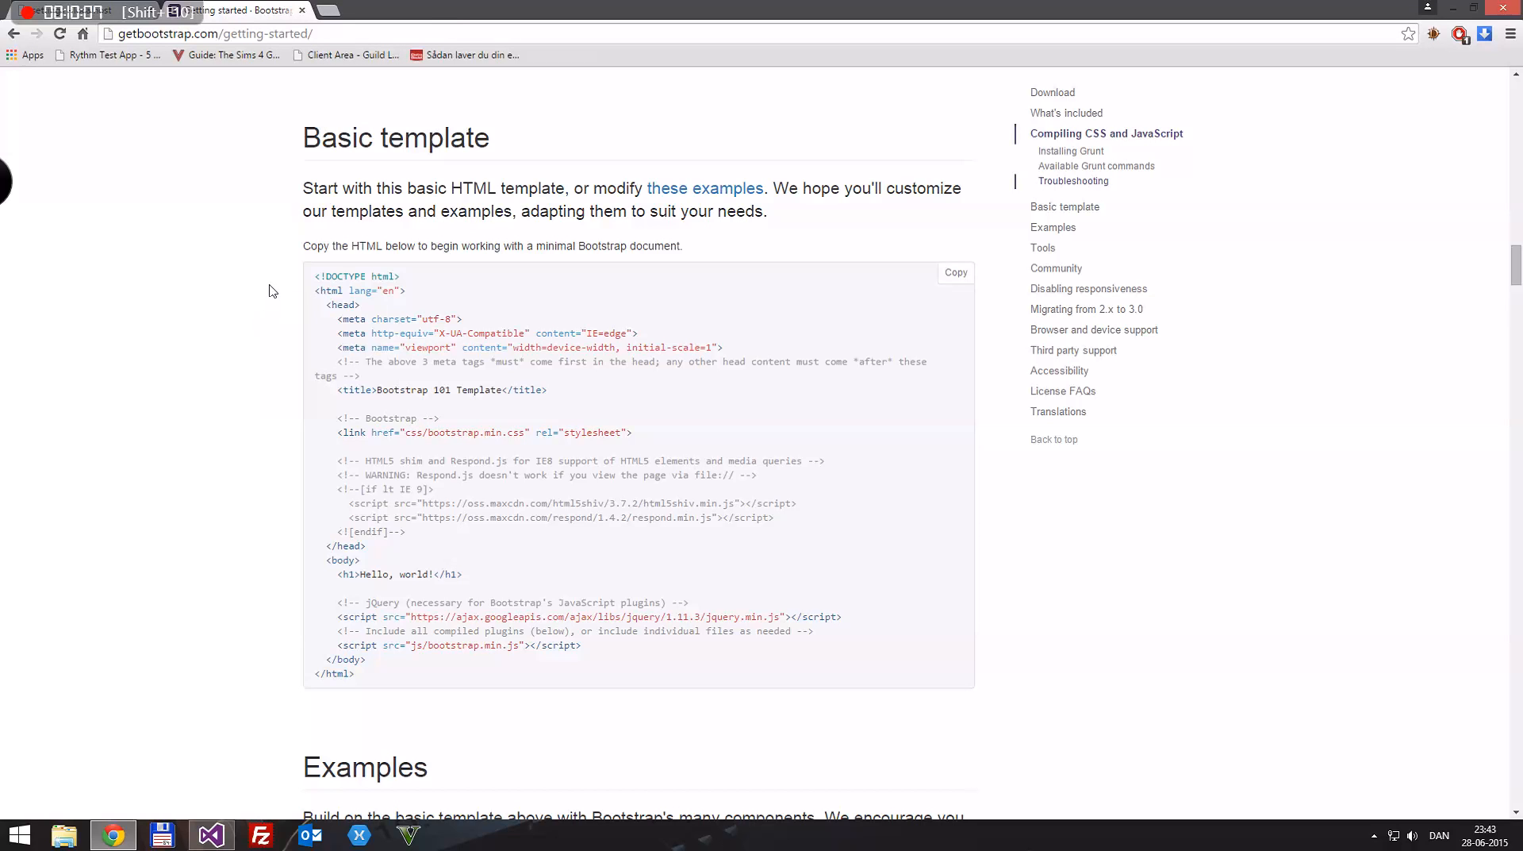
Step: Return to the Master template in the Umbraco back office and reload the page to load the edited file
left_click(94, 11)
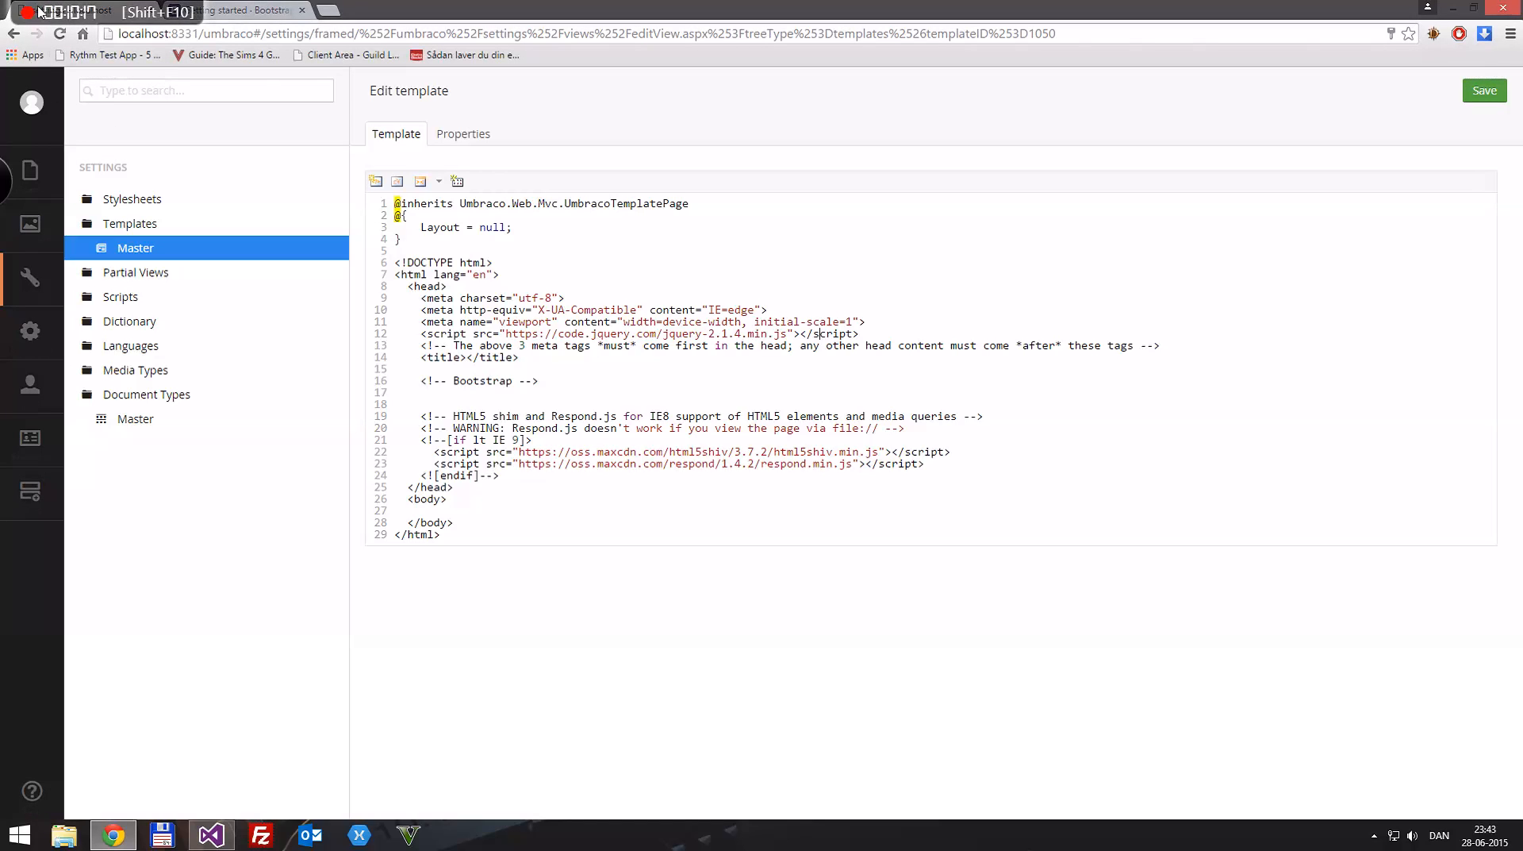
left_click_drag(477, 10, 703, 5)
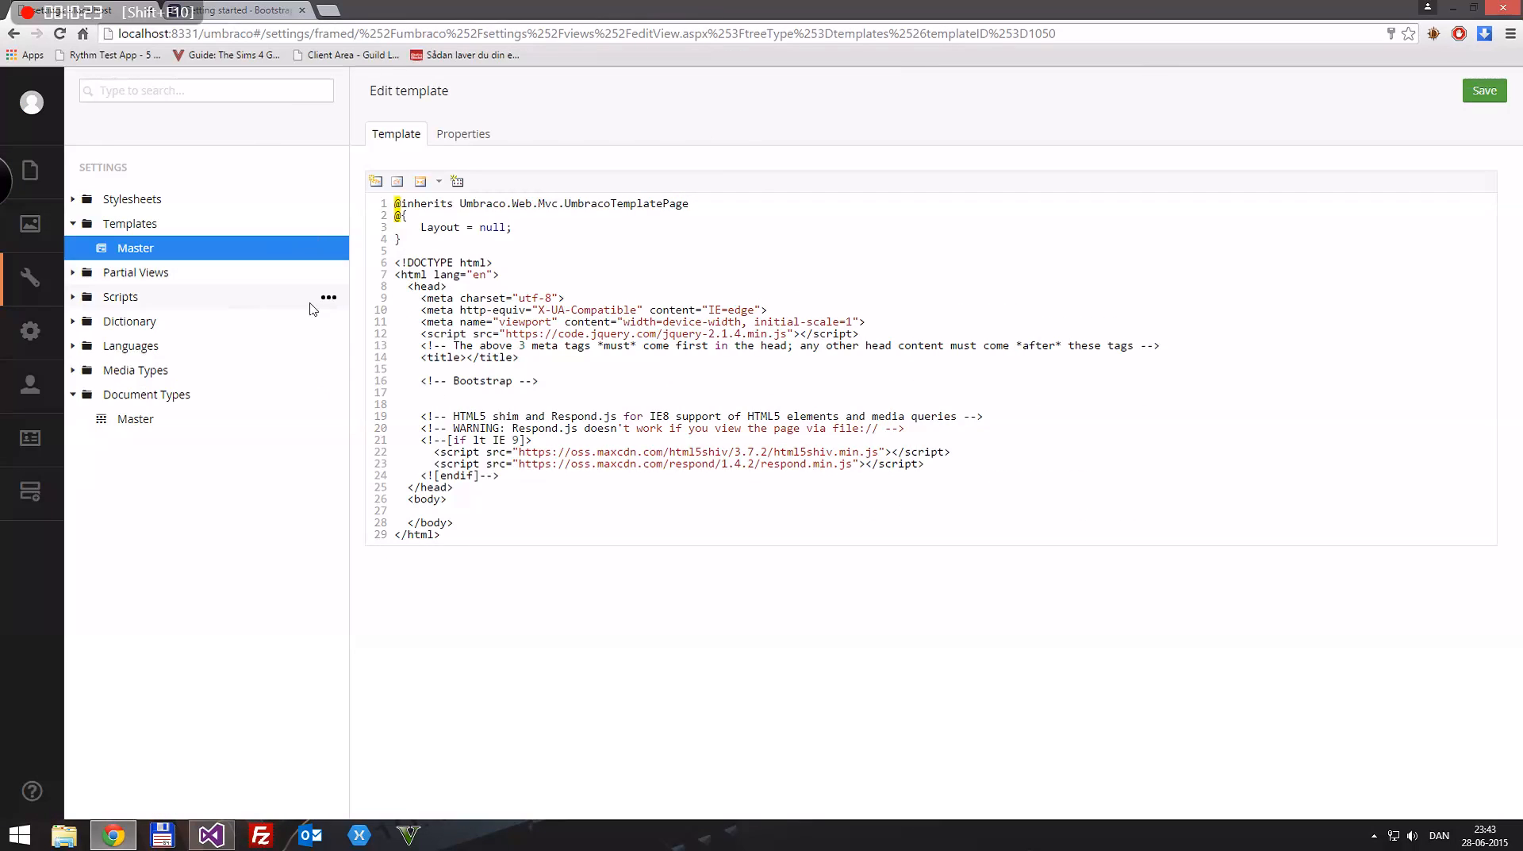
key("F5")
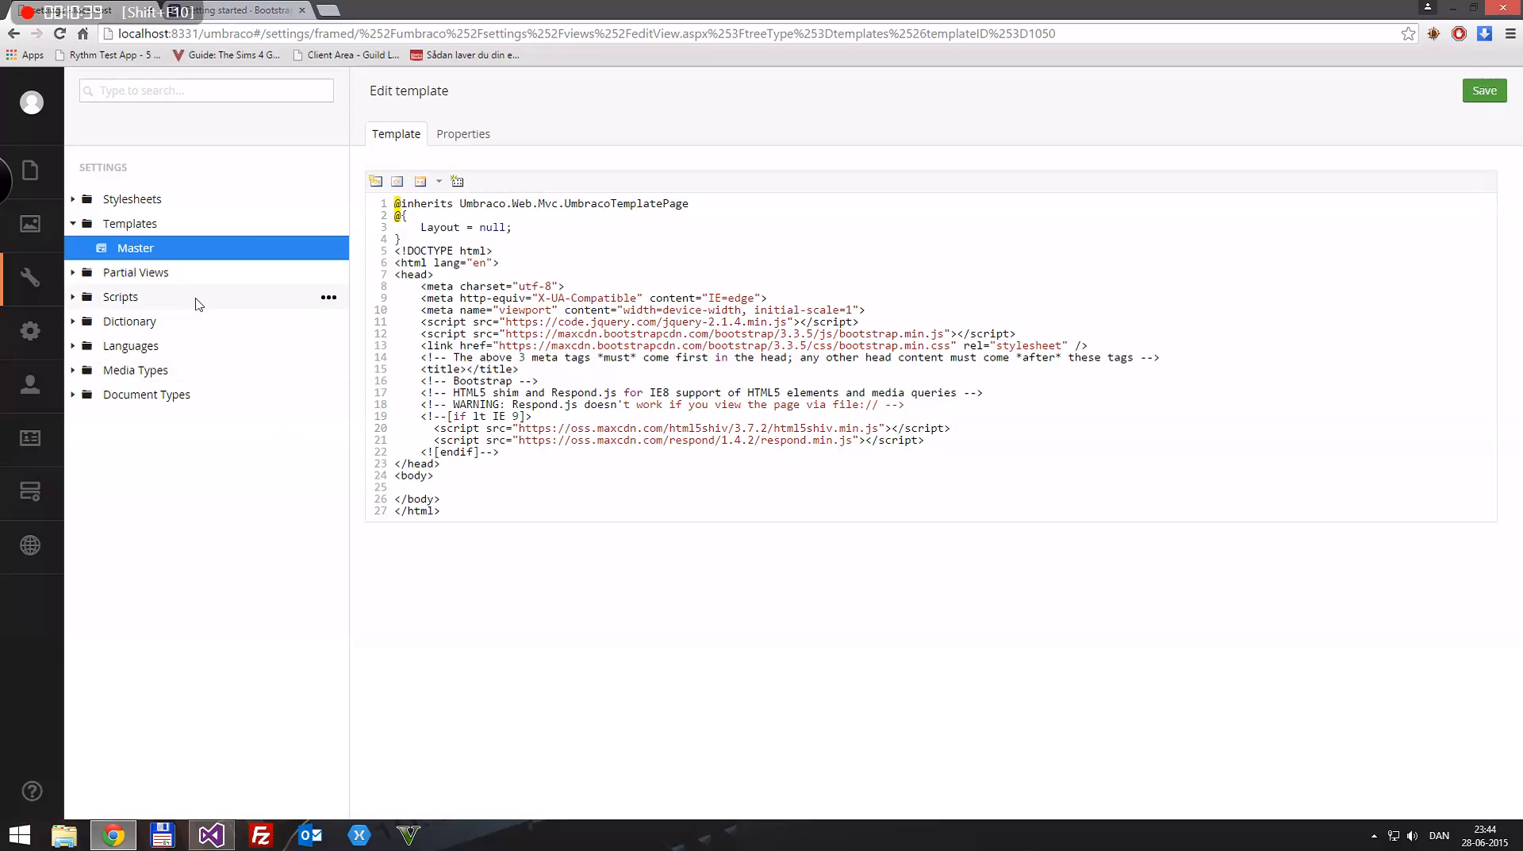
Step: Add an opening div tag with class "container-fluid" inside the Master template's body and save the template
left_click(73, 395)
type("div class?")
type("\"container-fluid\">")
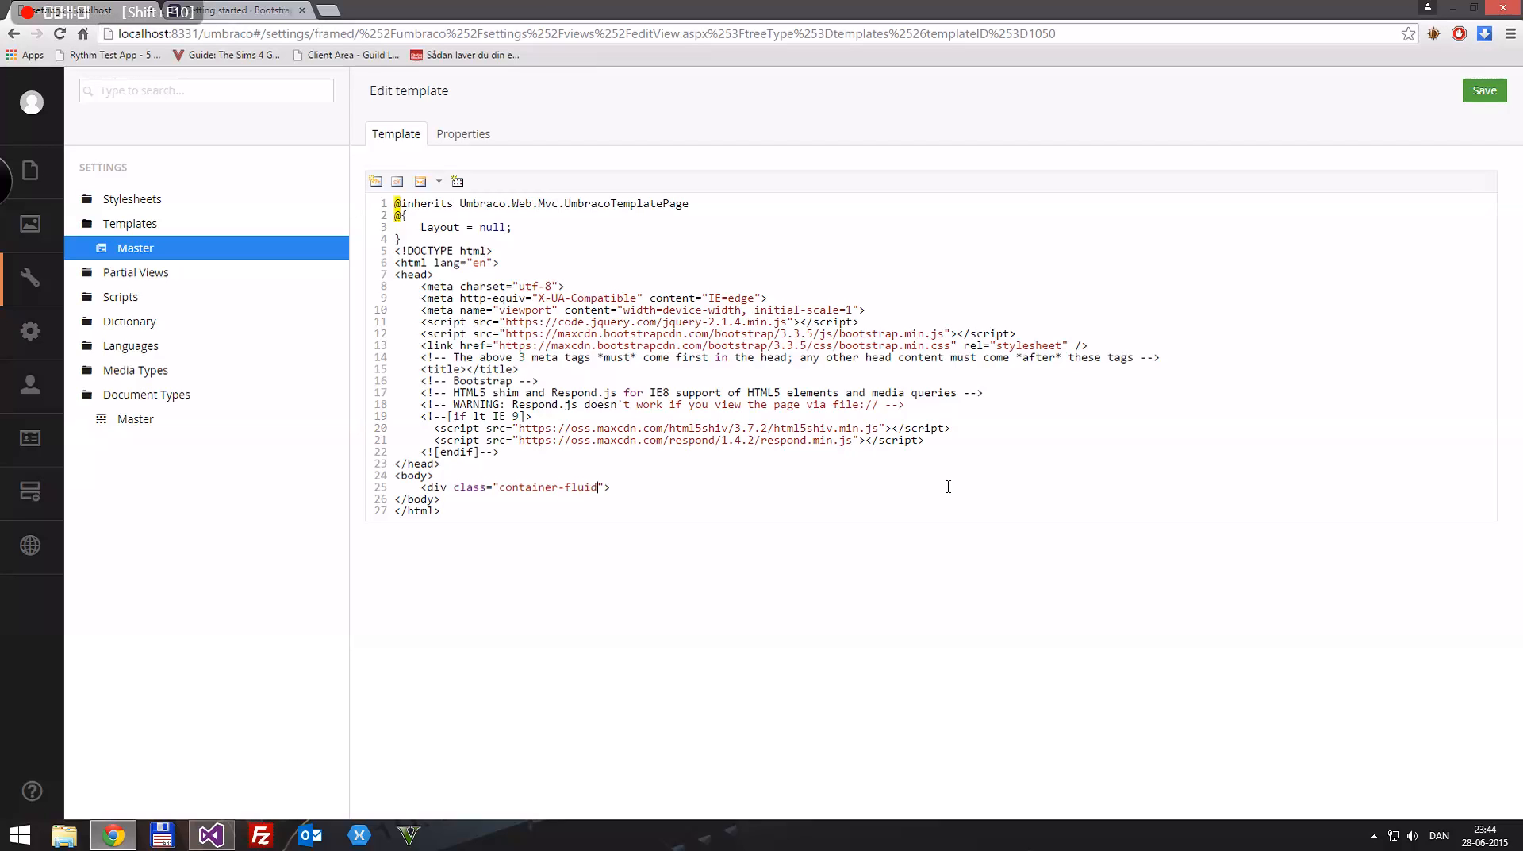
key("ctrl+s")
Step: Switch to Visual Studio, reload the externally modified Master.cshtml, and maximize the window
key("alt+Tab")
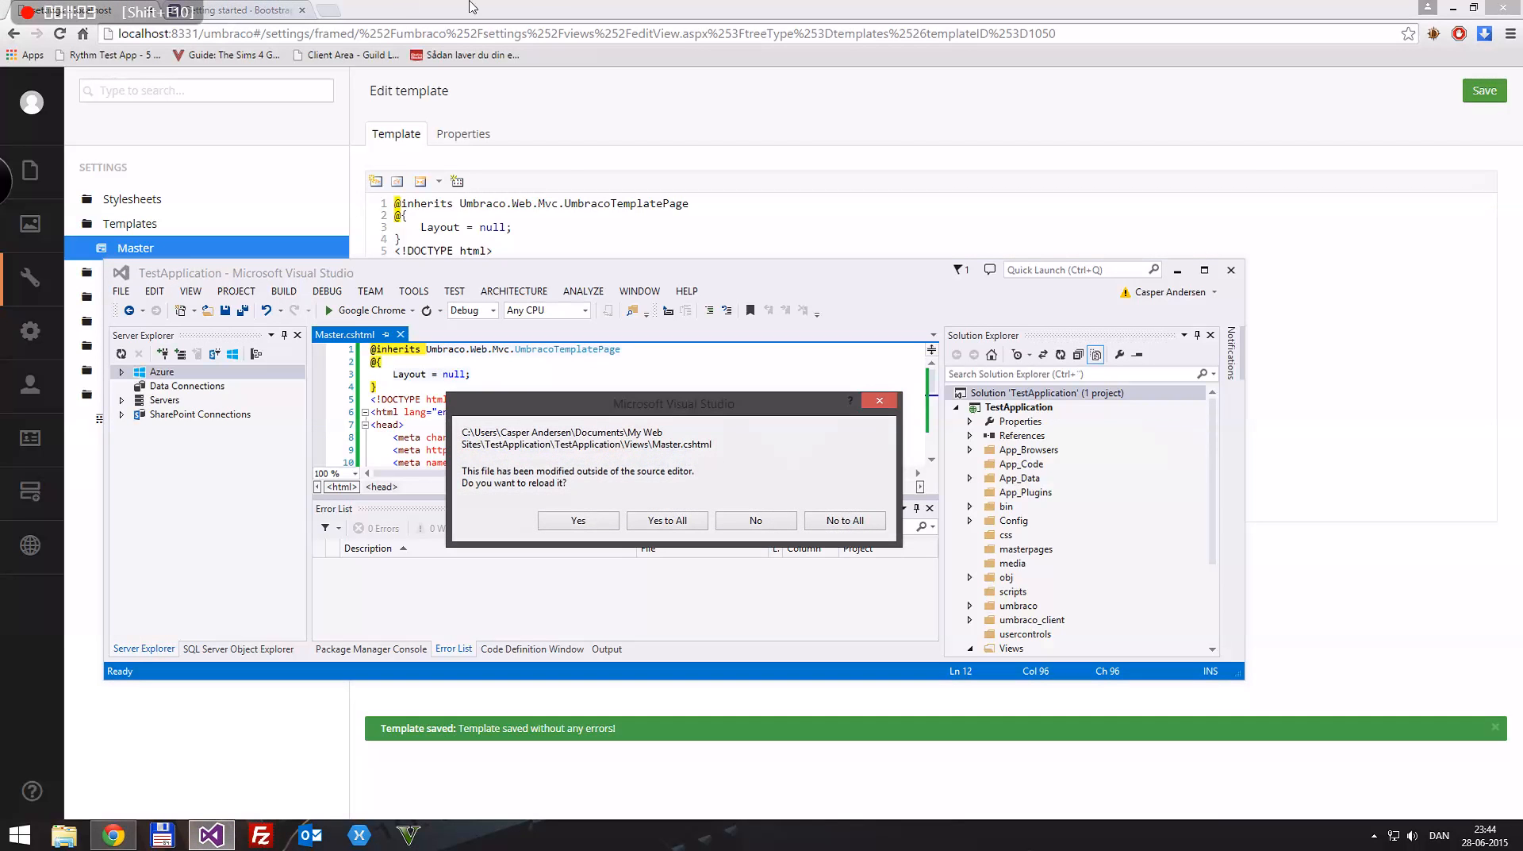
left_click(683, 521)
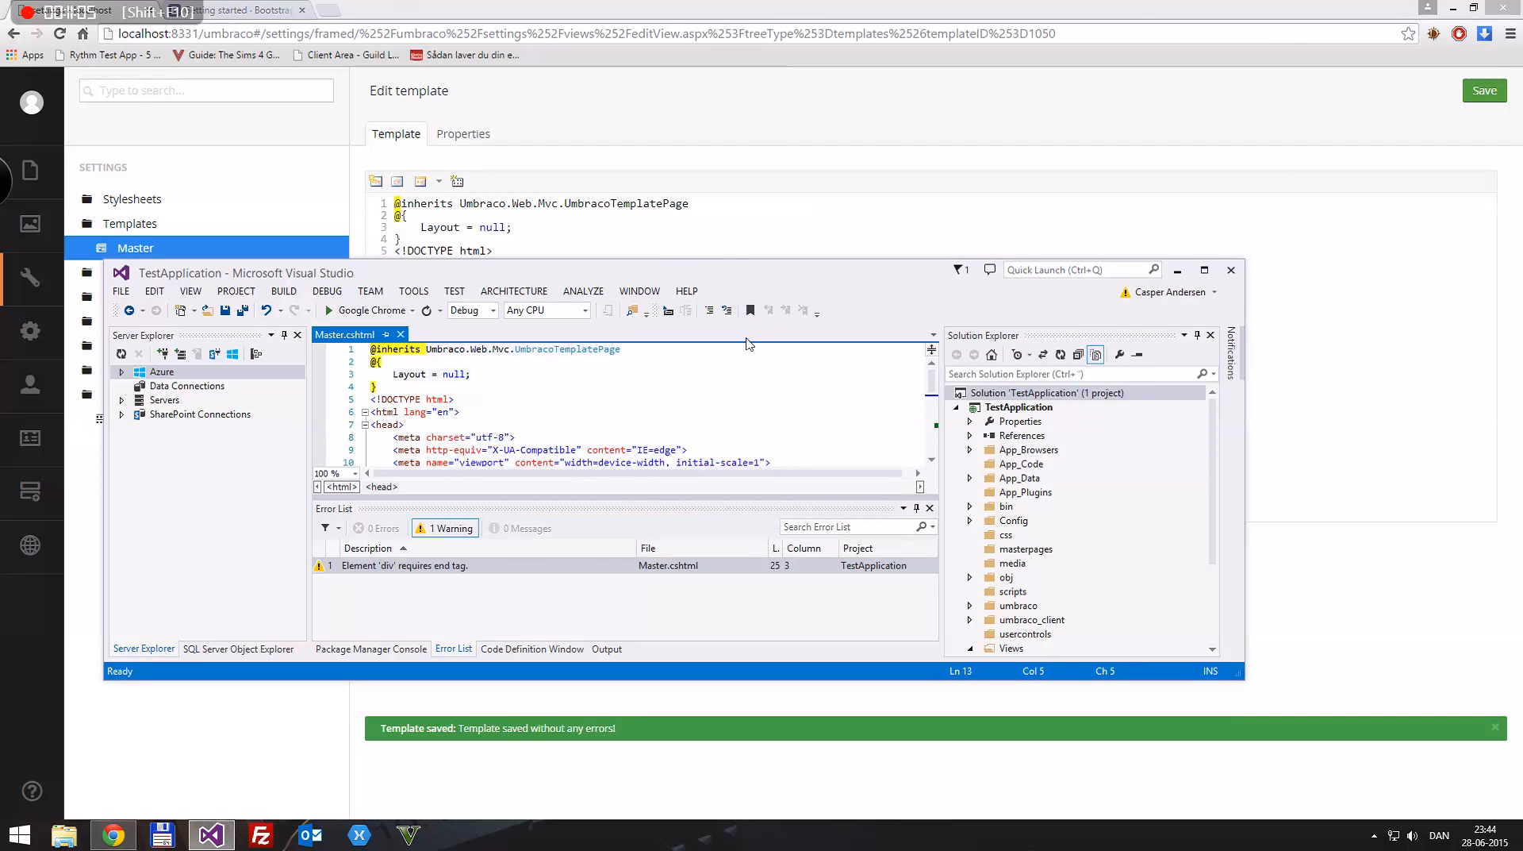
double_click(777, 276)
left_click(418, 401)
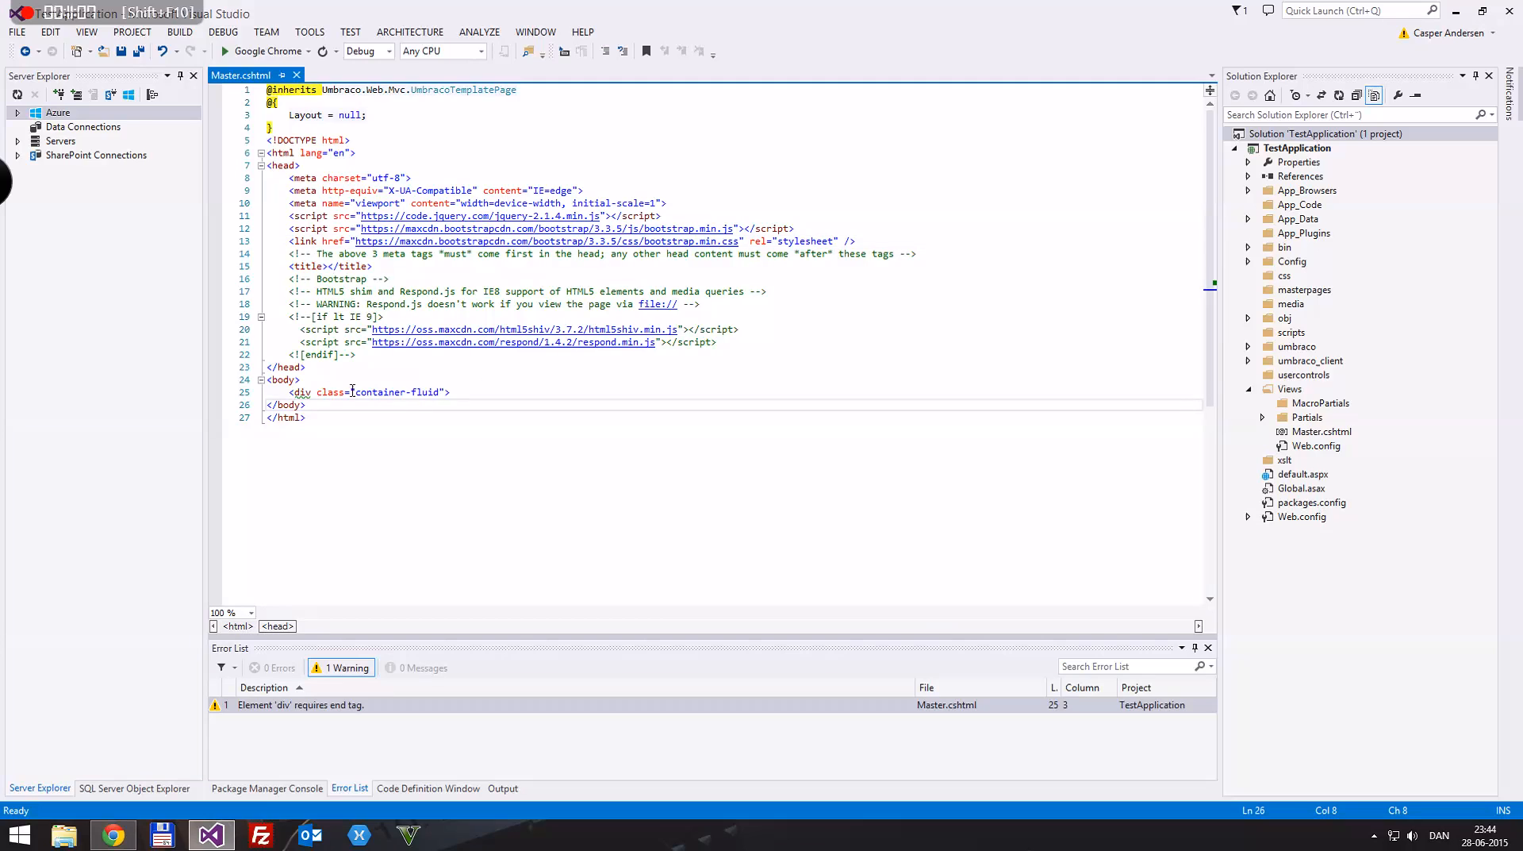
Step: Complete the container-fluid div in the body with its closing tag, leaving an empty line inside it
left_click_drag(477, 394, 480, 400)
left_click(479, 397)
key("BackSpace")
type(">")
key("Return")
Step: Nest a div with class "container" inside the container-fluid div and save Master.cshtml
type("<div class=\"")
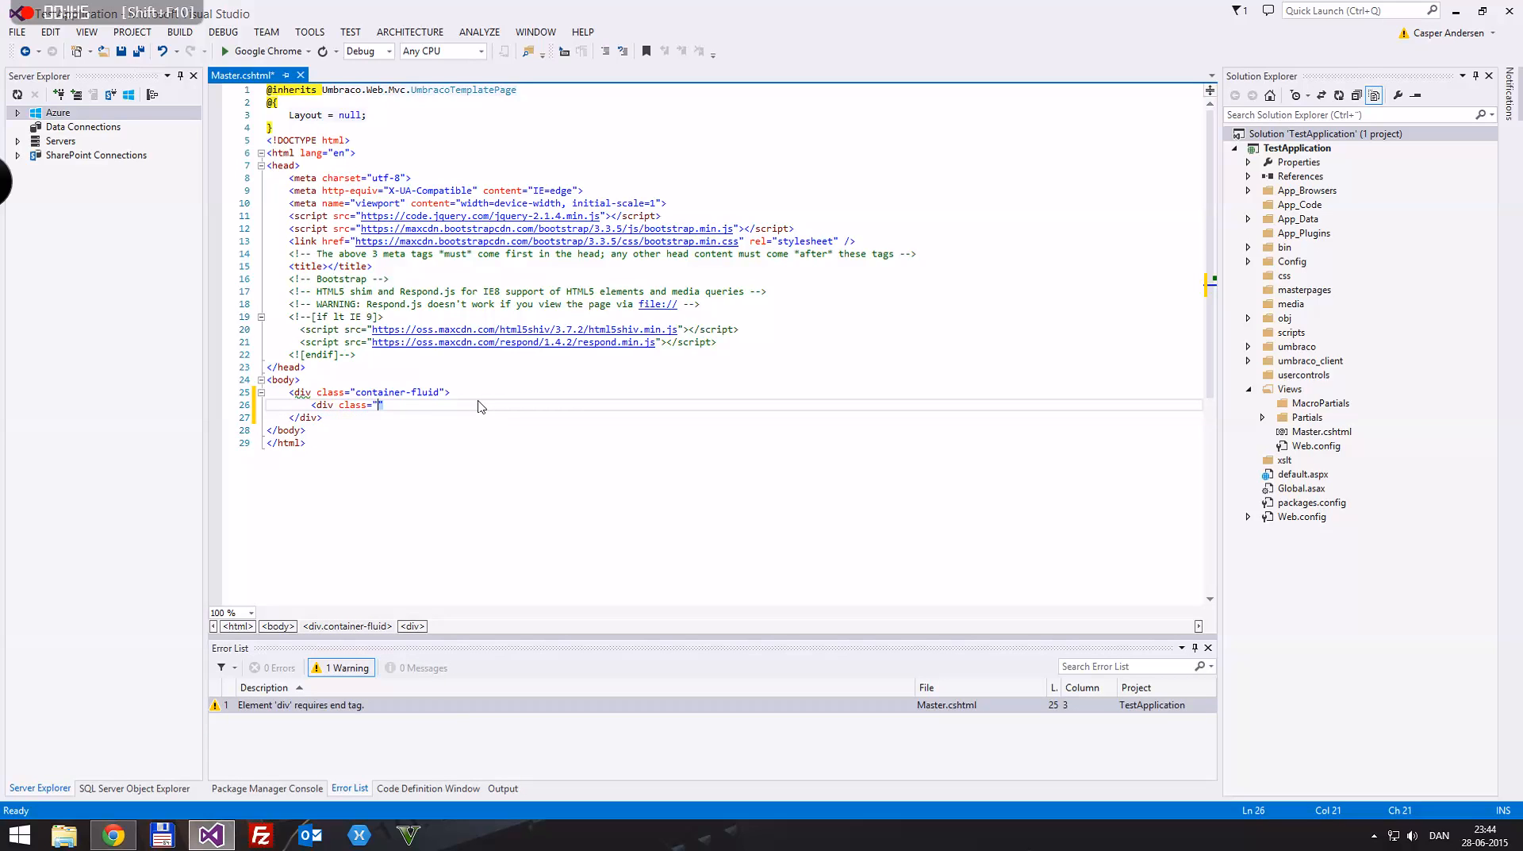
type("container\">")
key("Return")
key("ctrl+s")
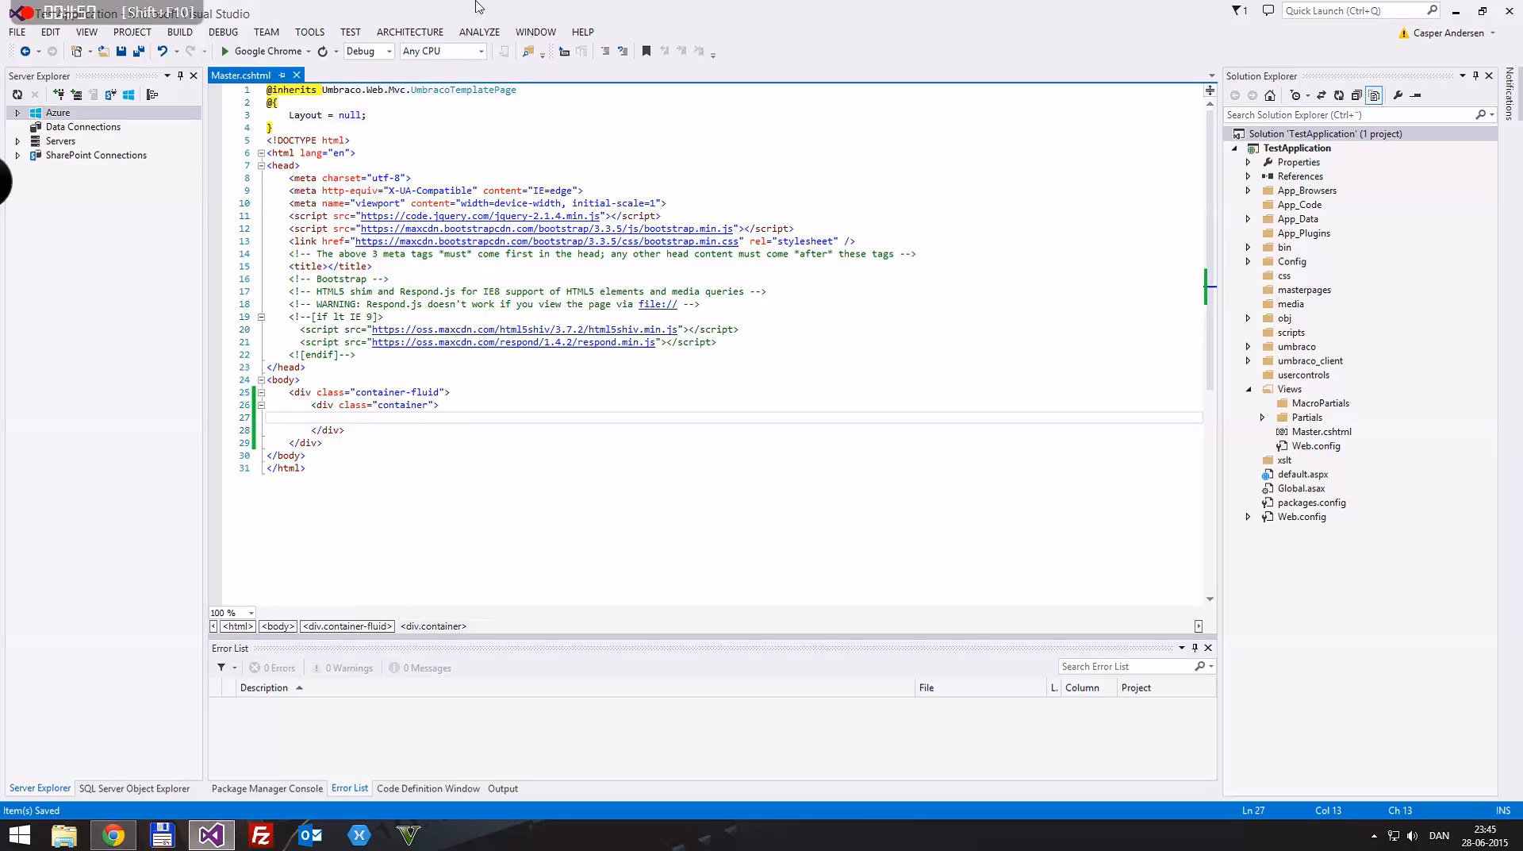
left_click_drag(479, 6, 663, 0)
type("<h1")
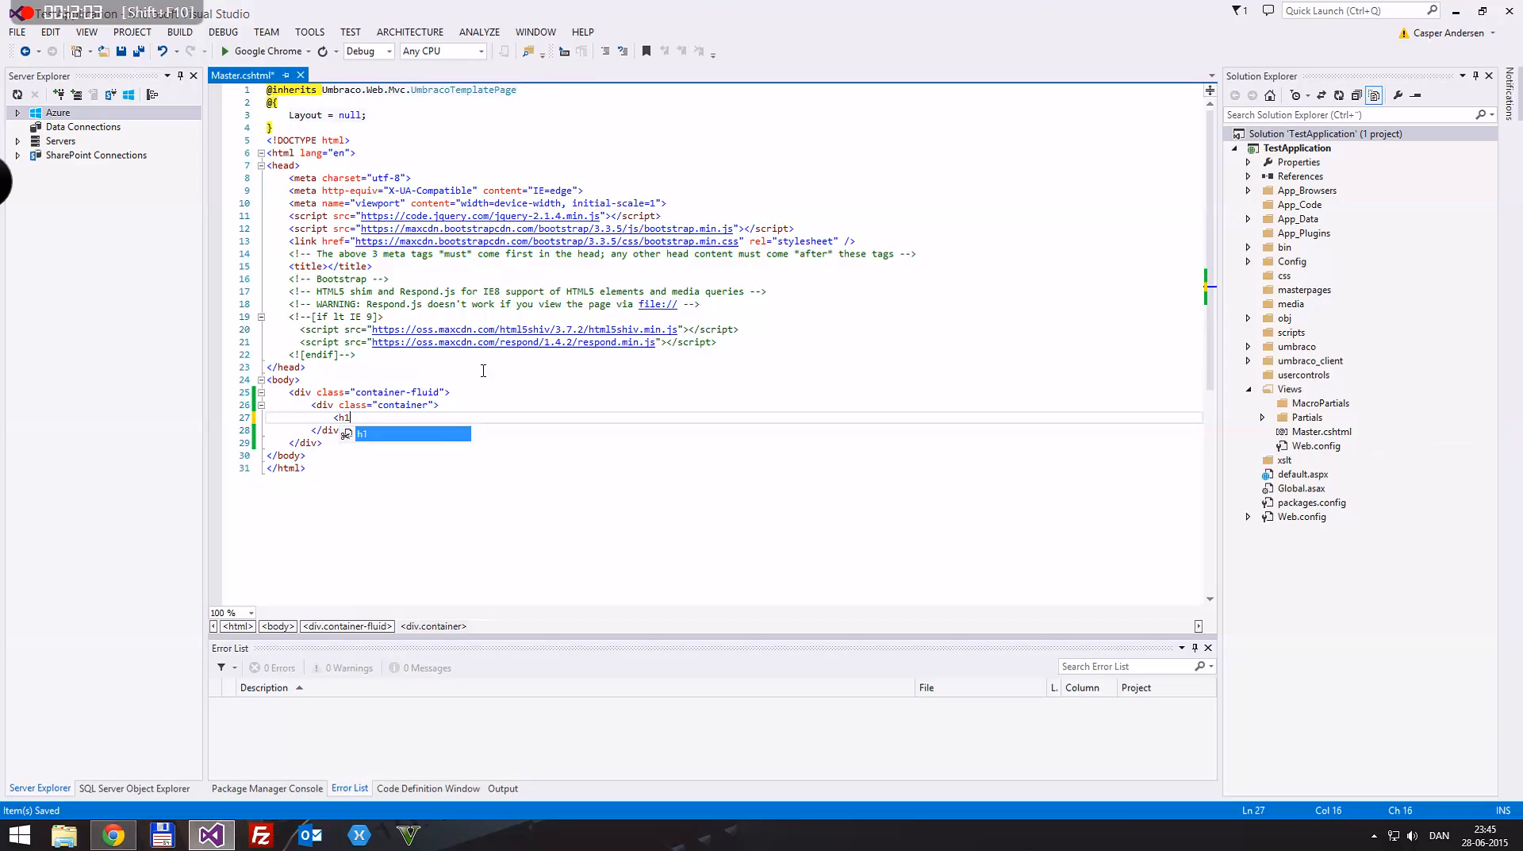
type(">This is the Mast")
key("ctrl+z")
key("ctrl+z")
key("ctrl+z")
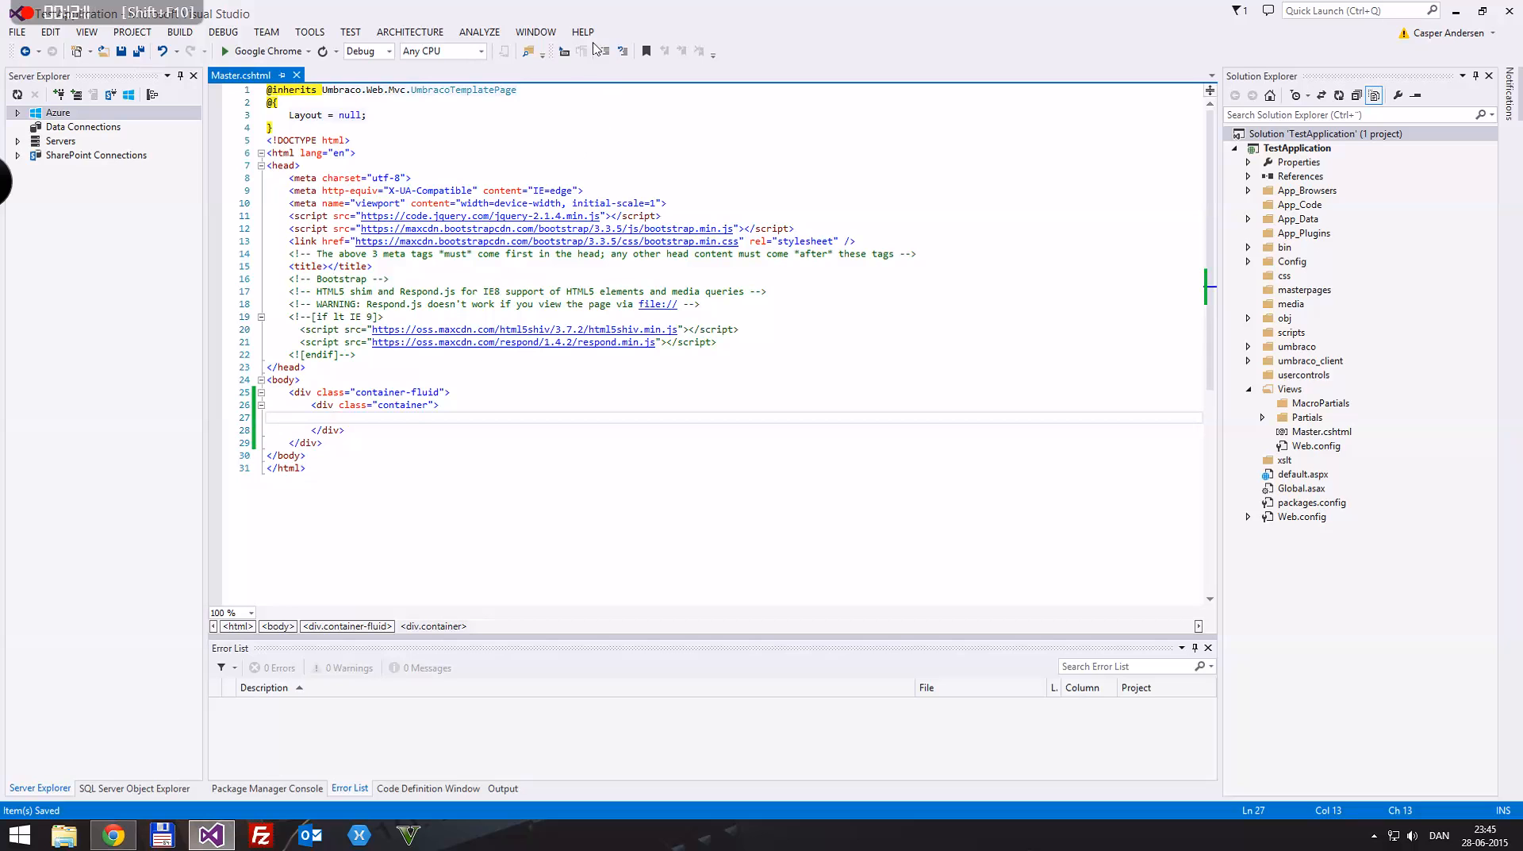
Step: Return to the Umbraco back office, open the Master document type, and look through its structure and generic properties
double_click(578, 15)
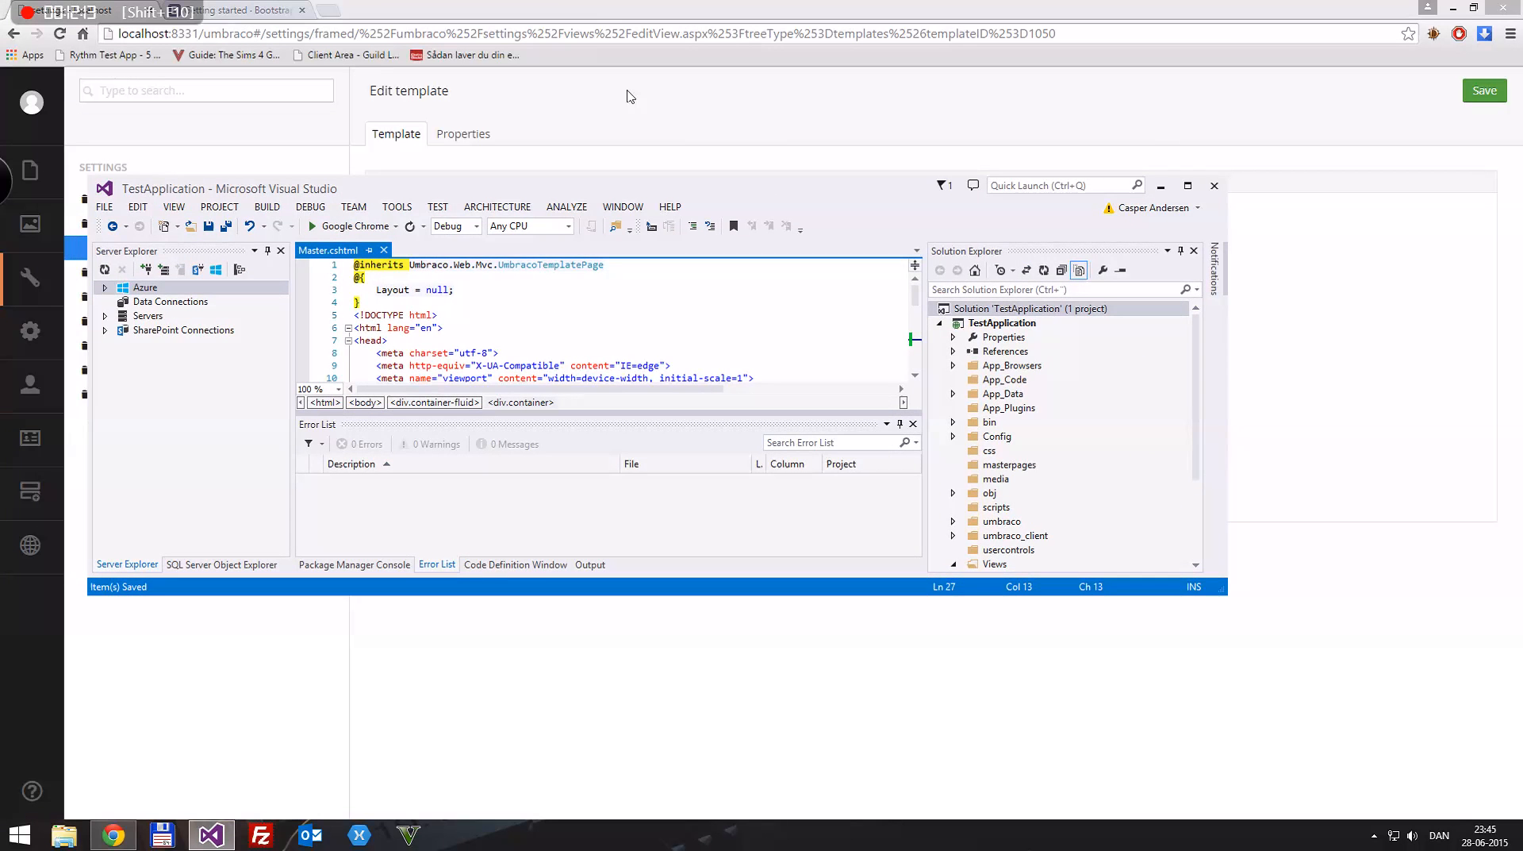
left_click(645, 150)
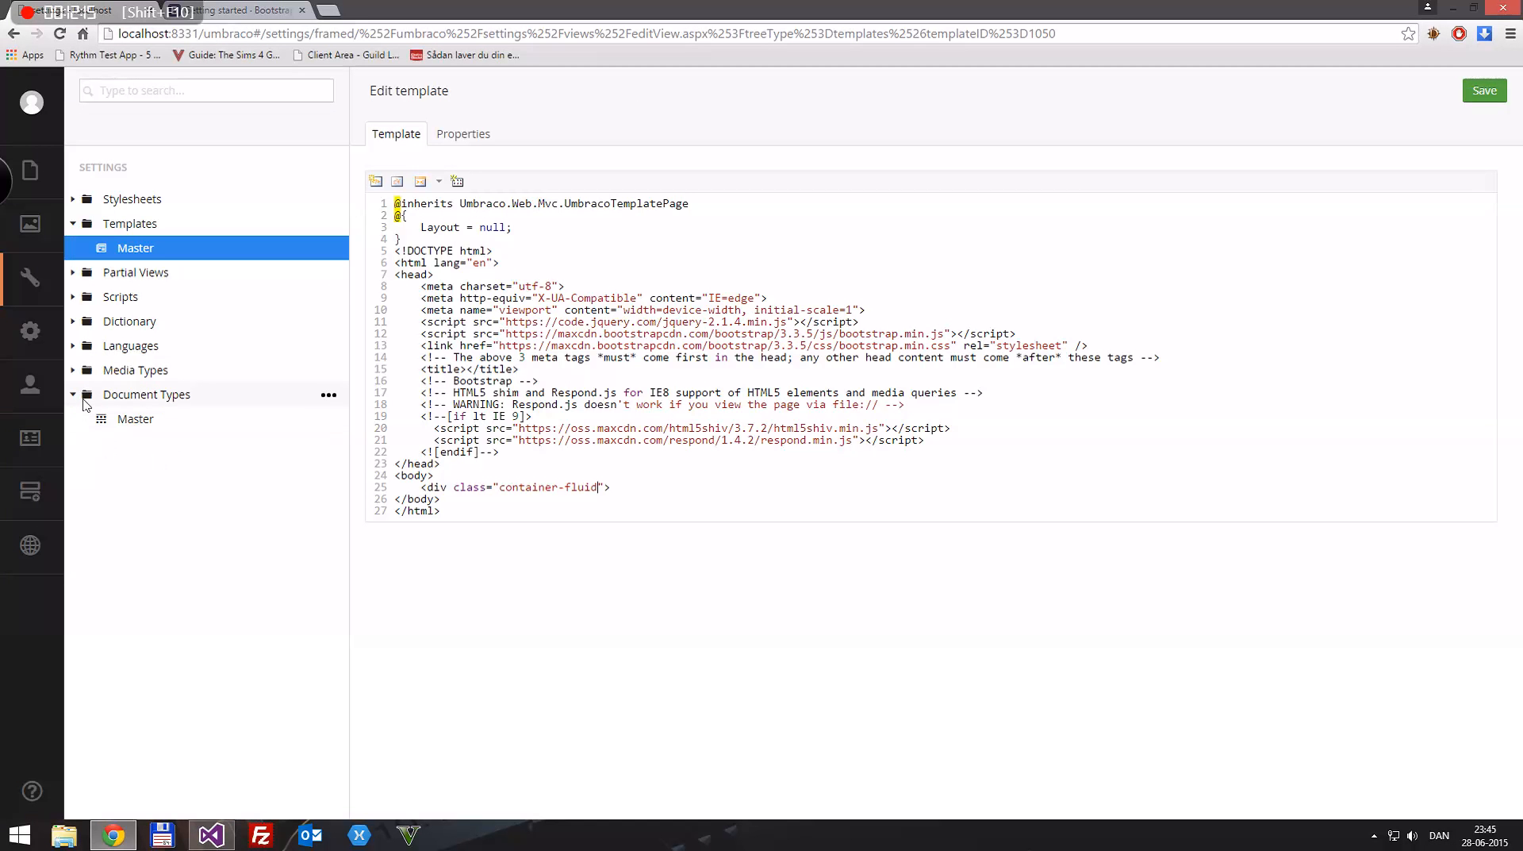
left_click(133, 422)
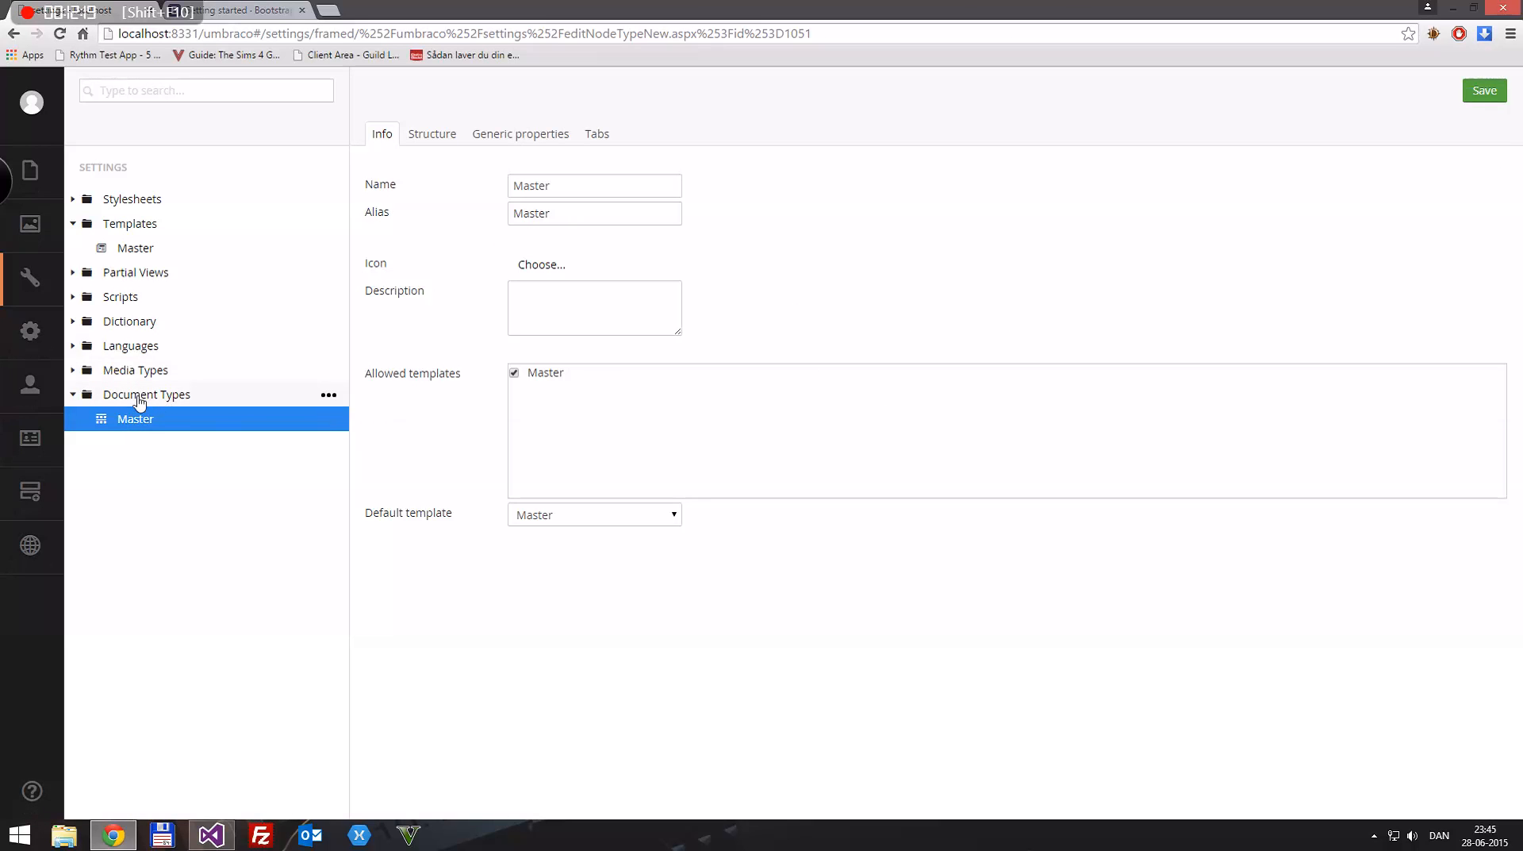
left_click(434, 136)
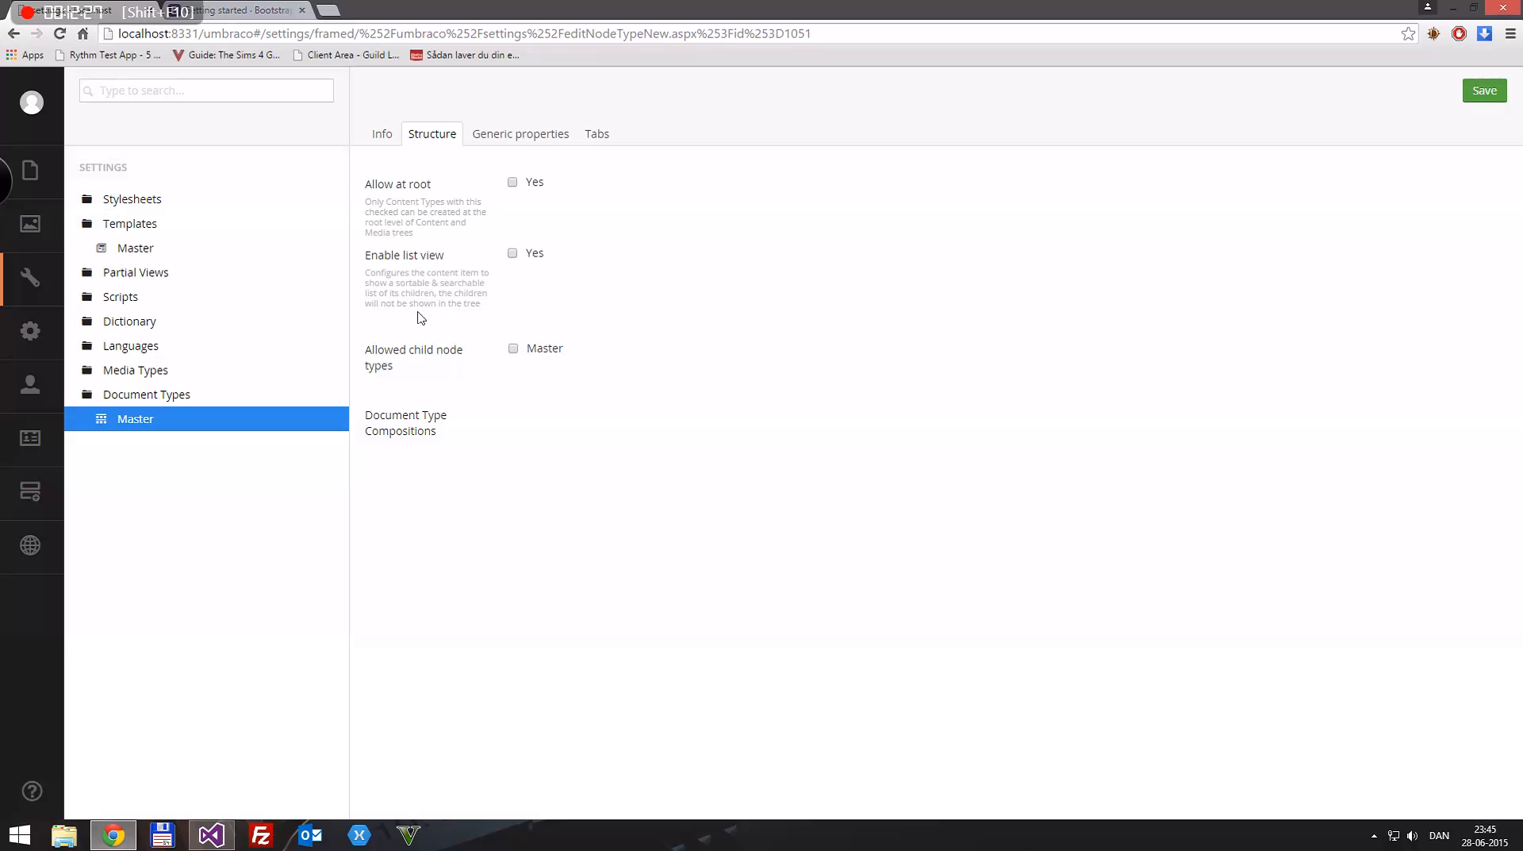
left_click(541, 142)
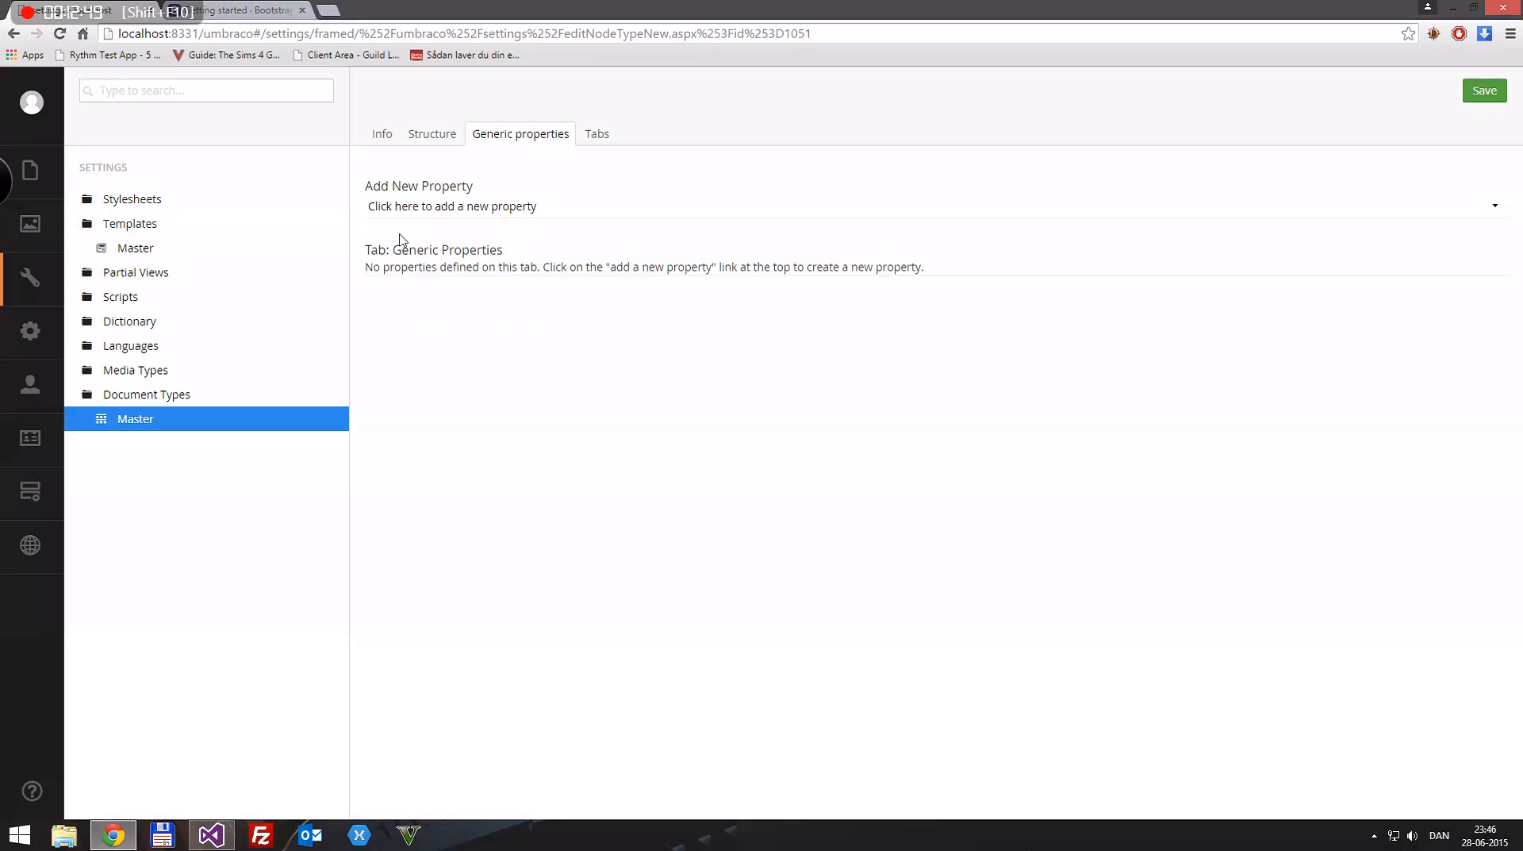
Step: Create a new tab named "Site Information" on the Master document type
left_click(597, 133)
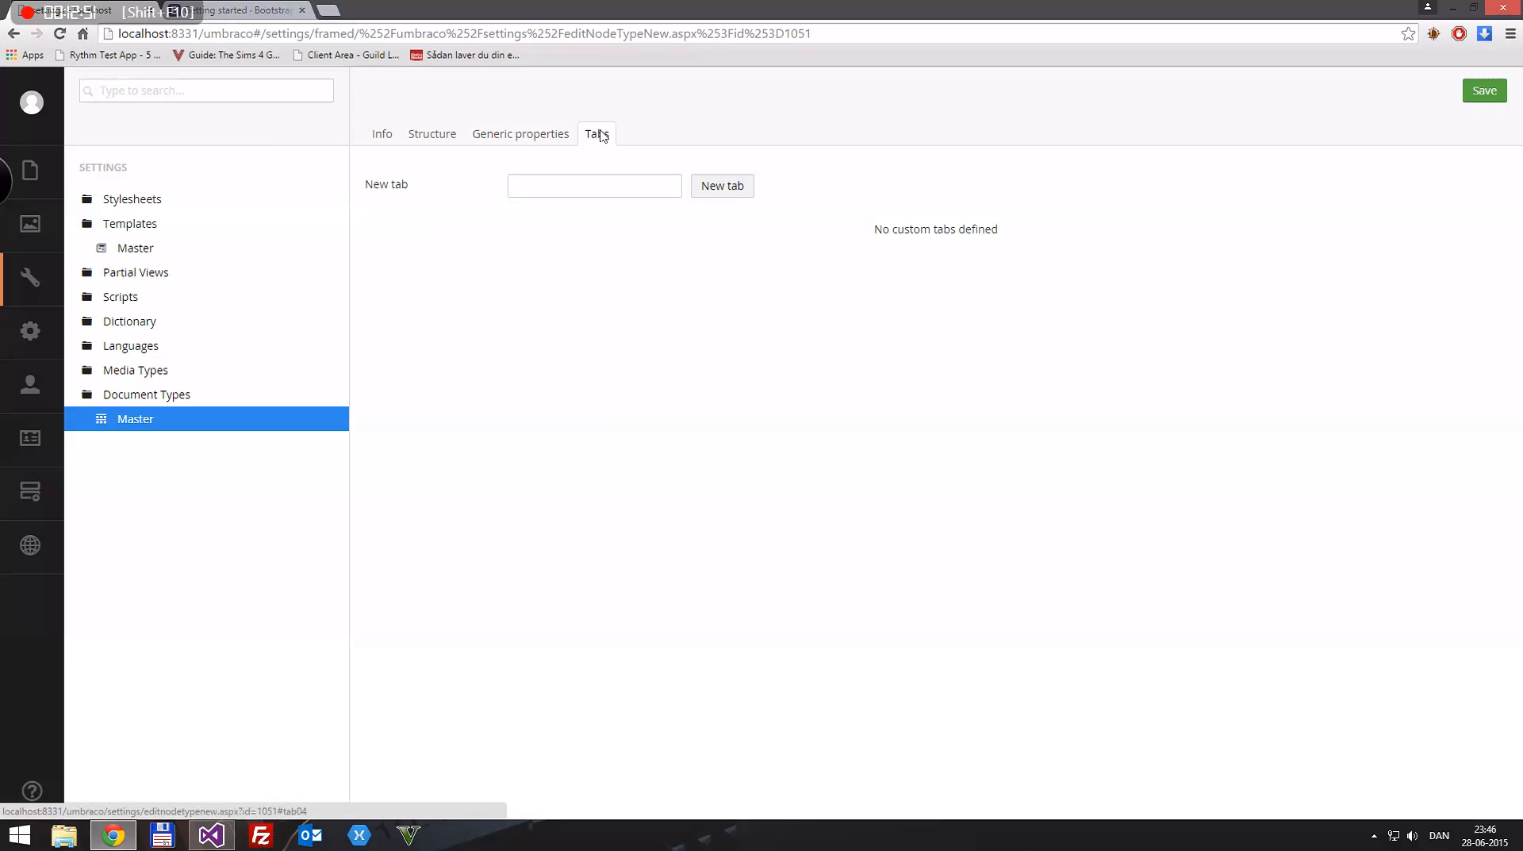
left_click(561, 183)
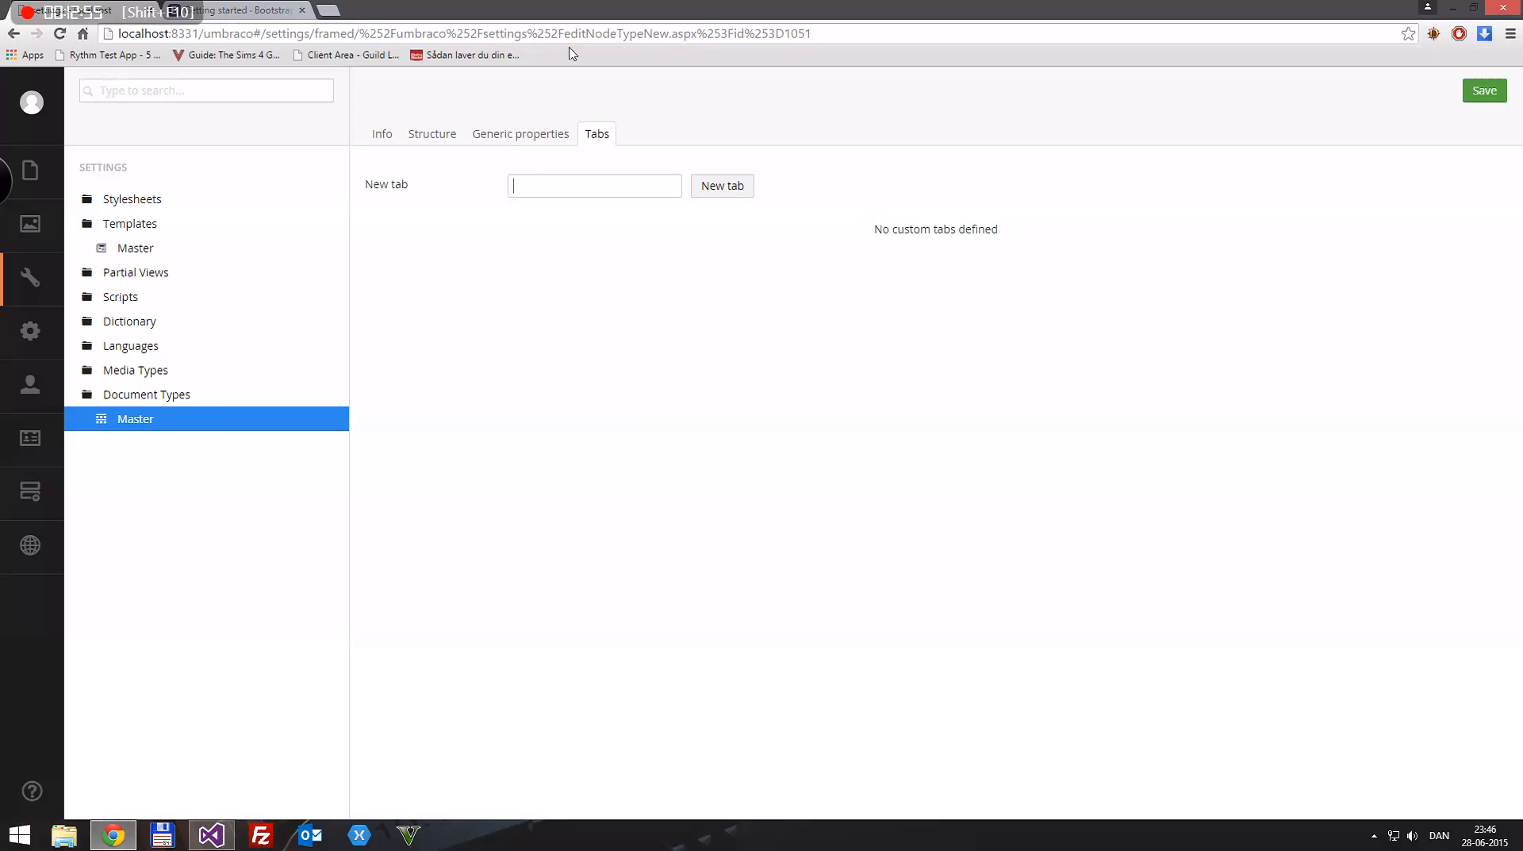
type("Site Information")
left_click(732, 187)
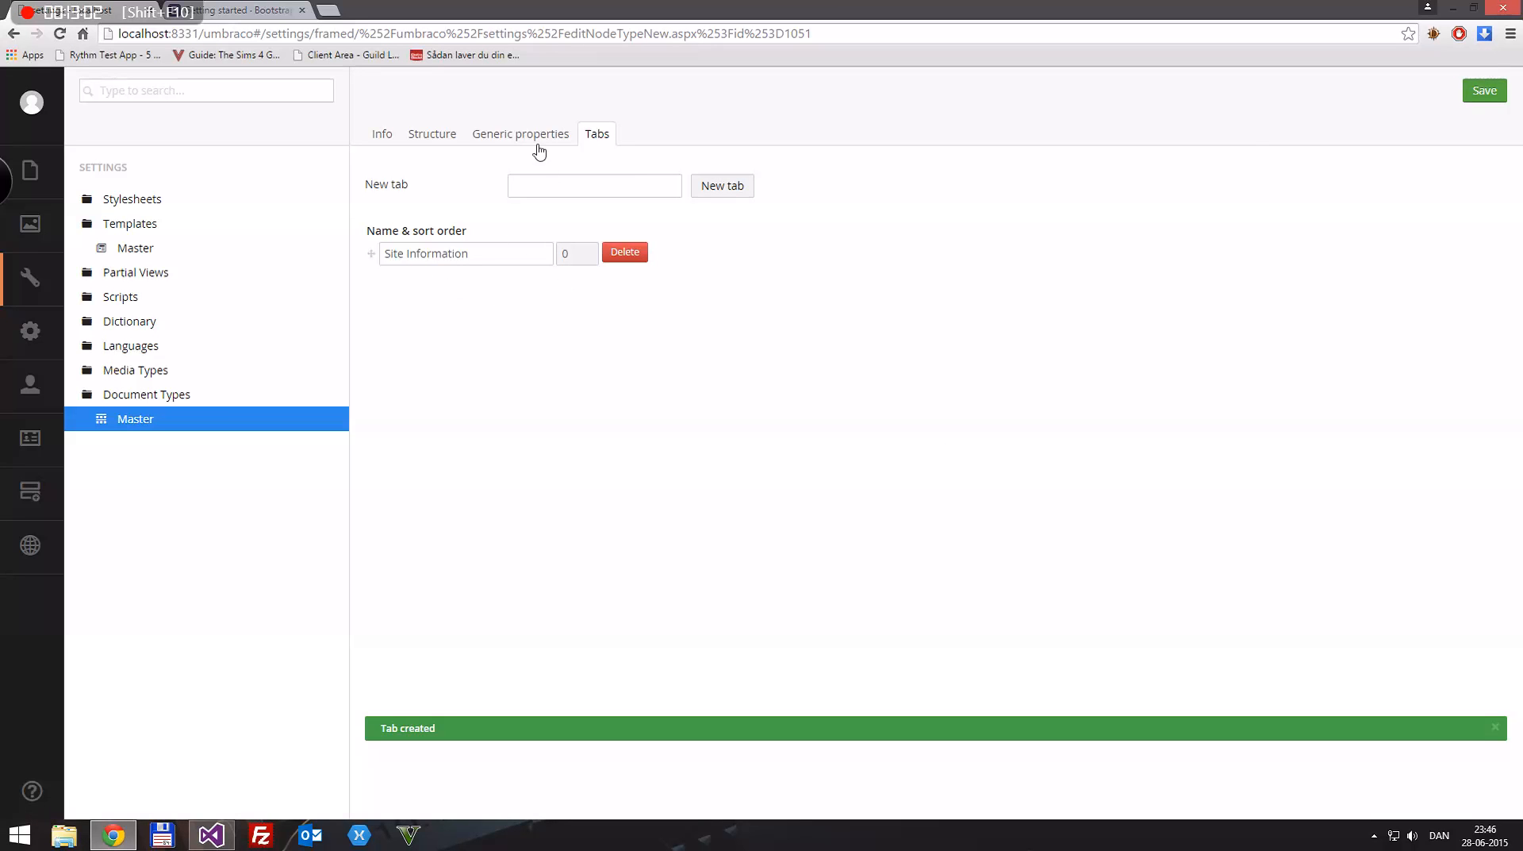
Step: Start a new generic property on the Master document type with the name "Site Name" and alias siteName
left_click(532, 140)
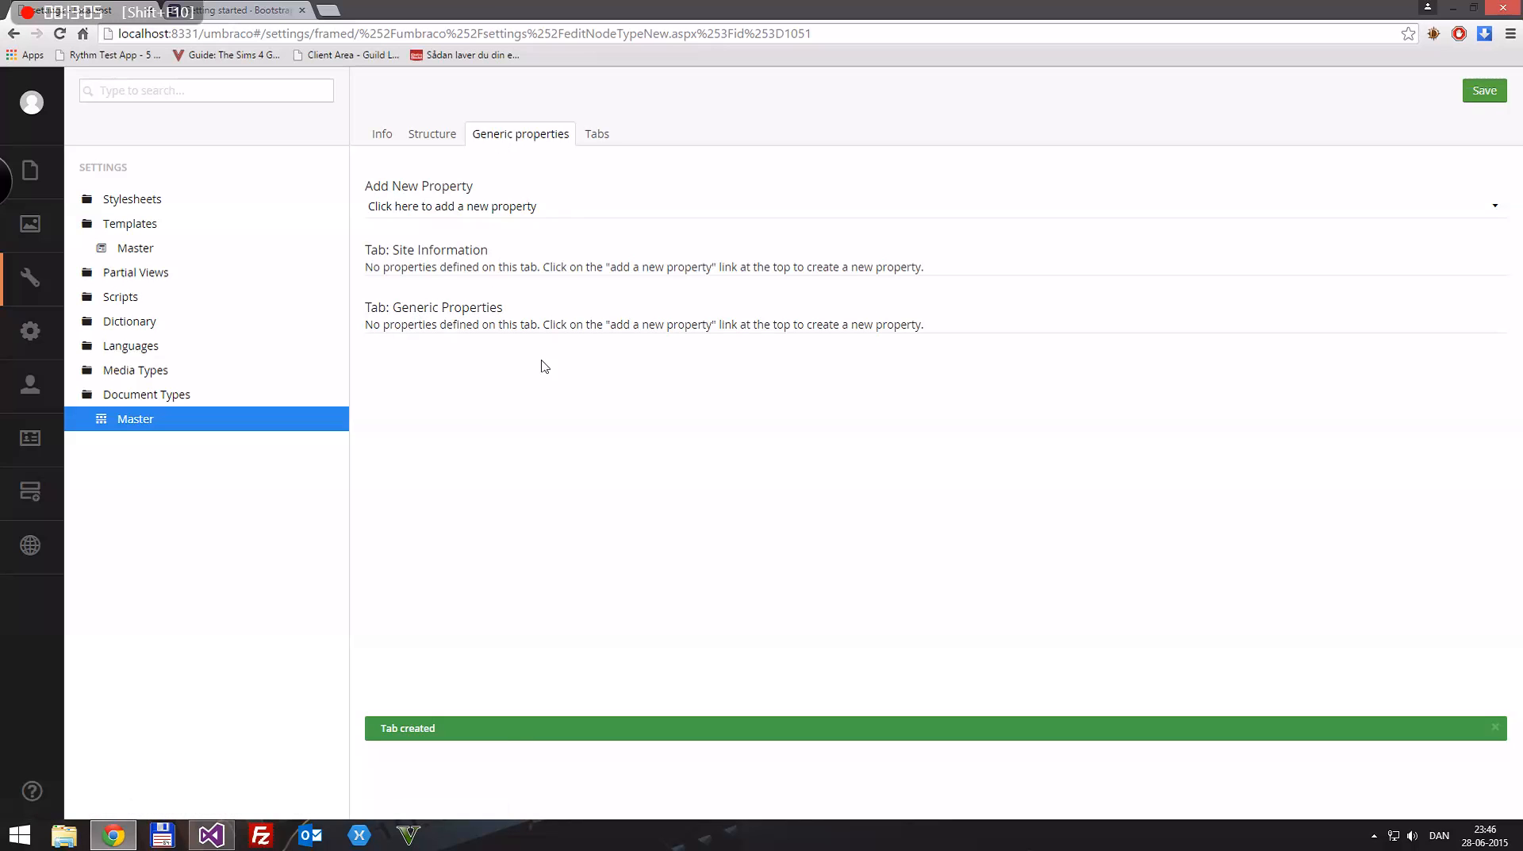
left_click(479, 207)
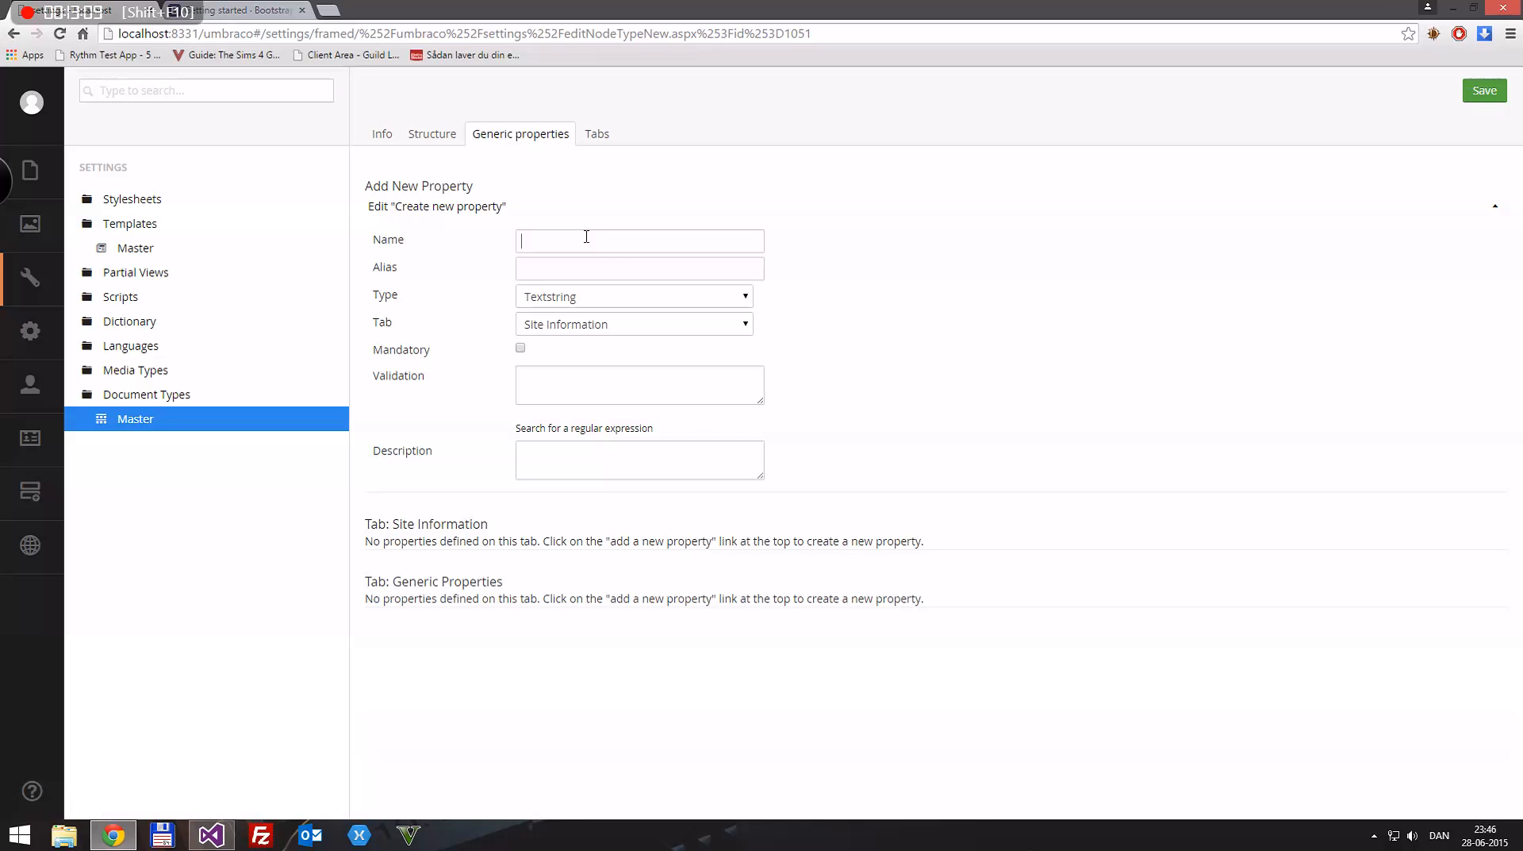
type("siteName")
left_click_drag(584, 238, 436, 231)
type("Site Name")
key("ctrl+a")
type("S")
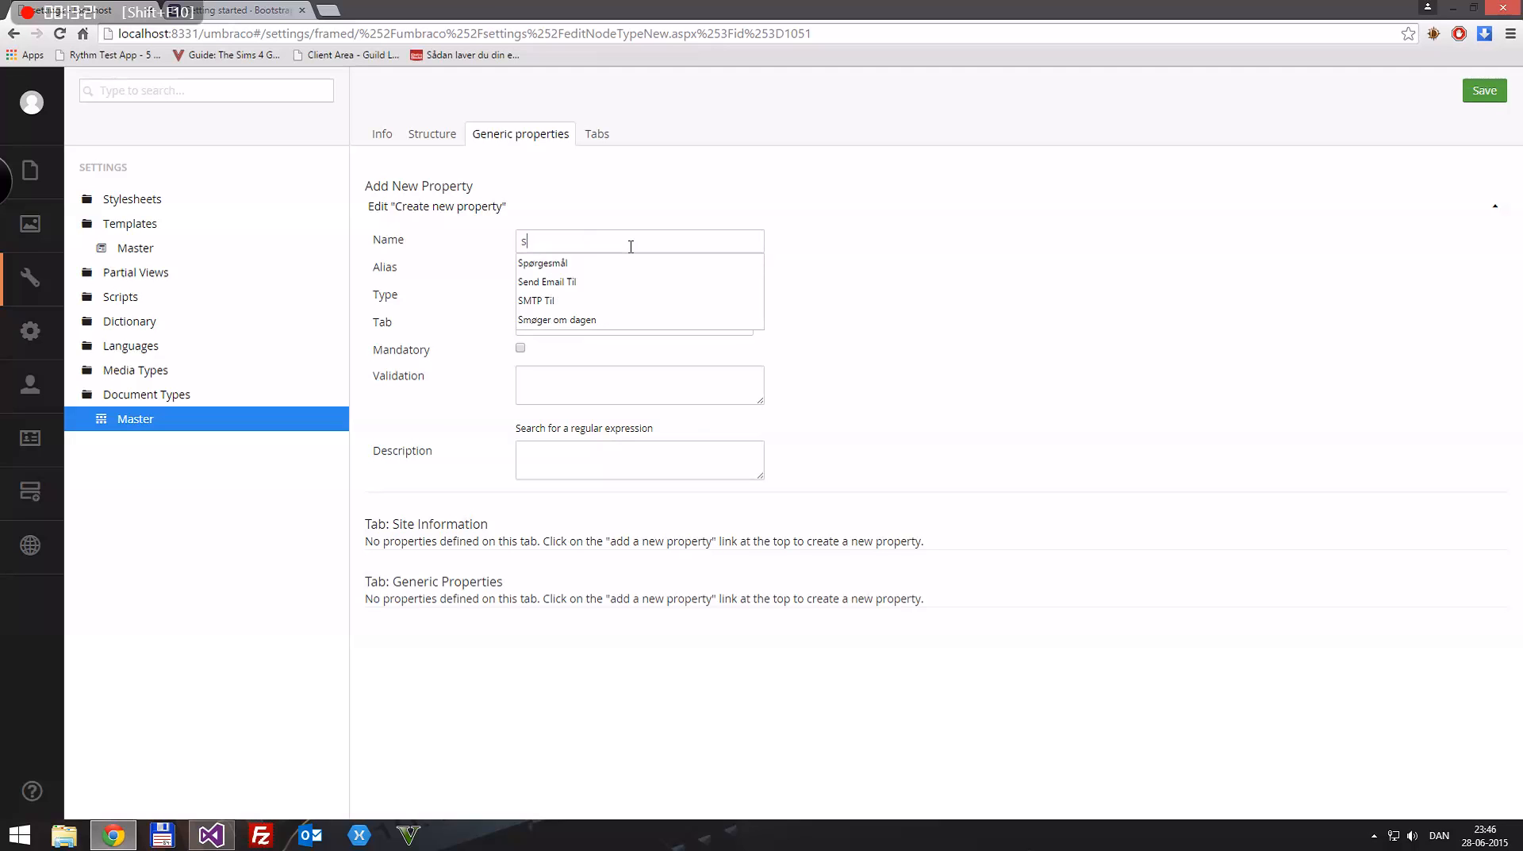
type("ITENAME")
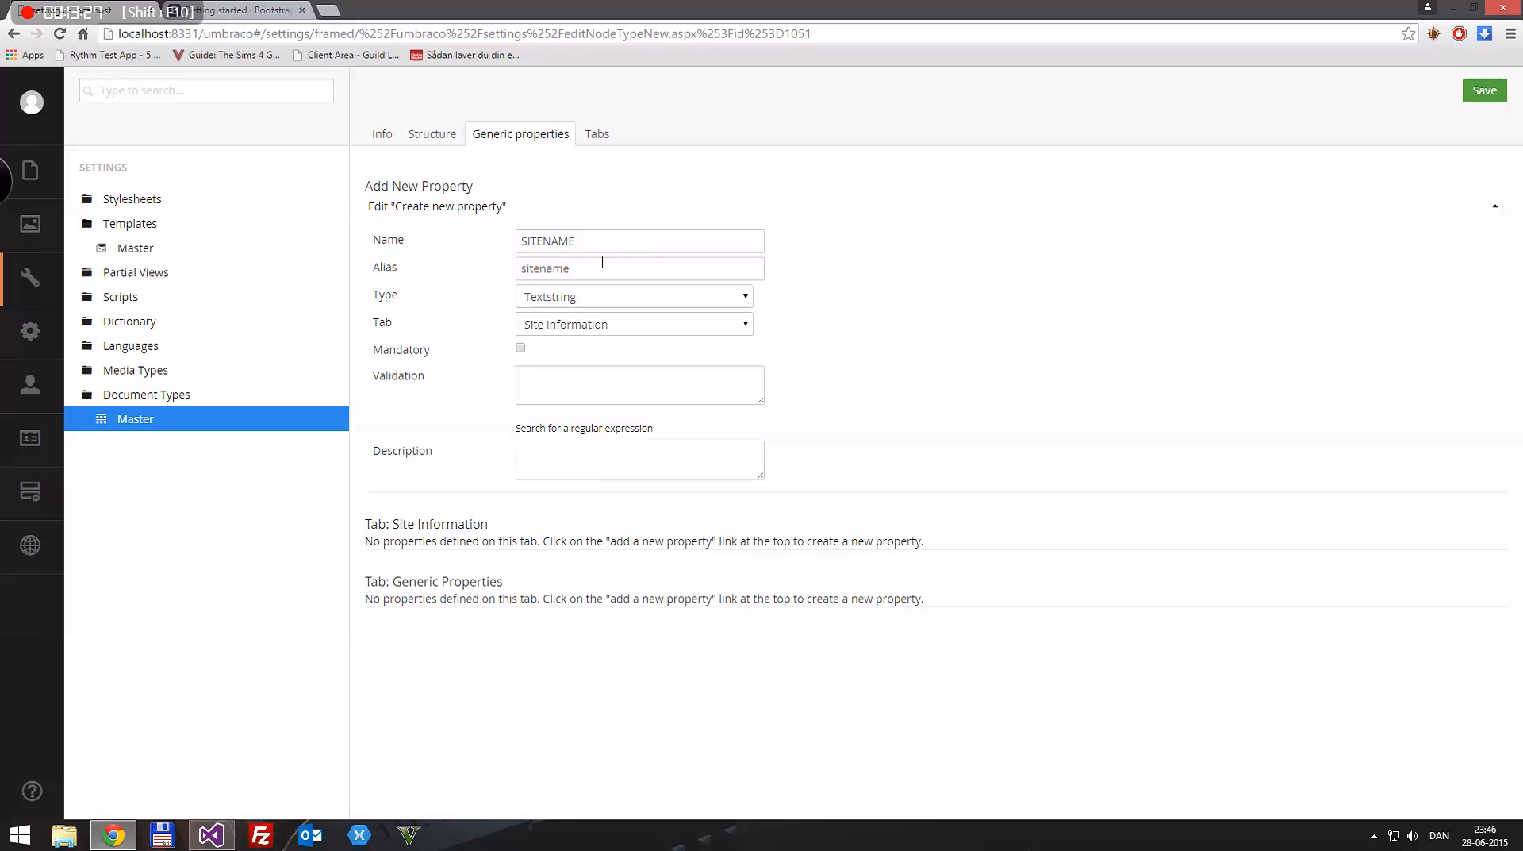
left_click_drag(633, 235, 402, 238)
key("BackSpace")
Step: Choose type Textstring and tab Site Information for the Site Name property, and save the document type
left_click(599, 296)
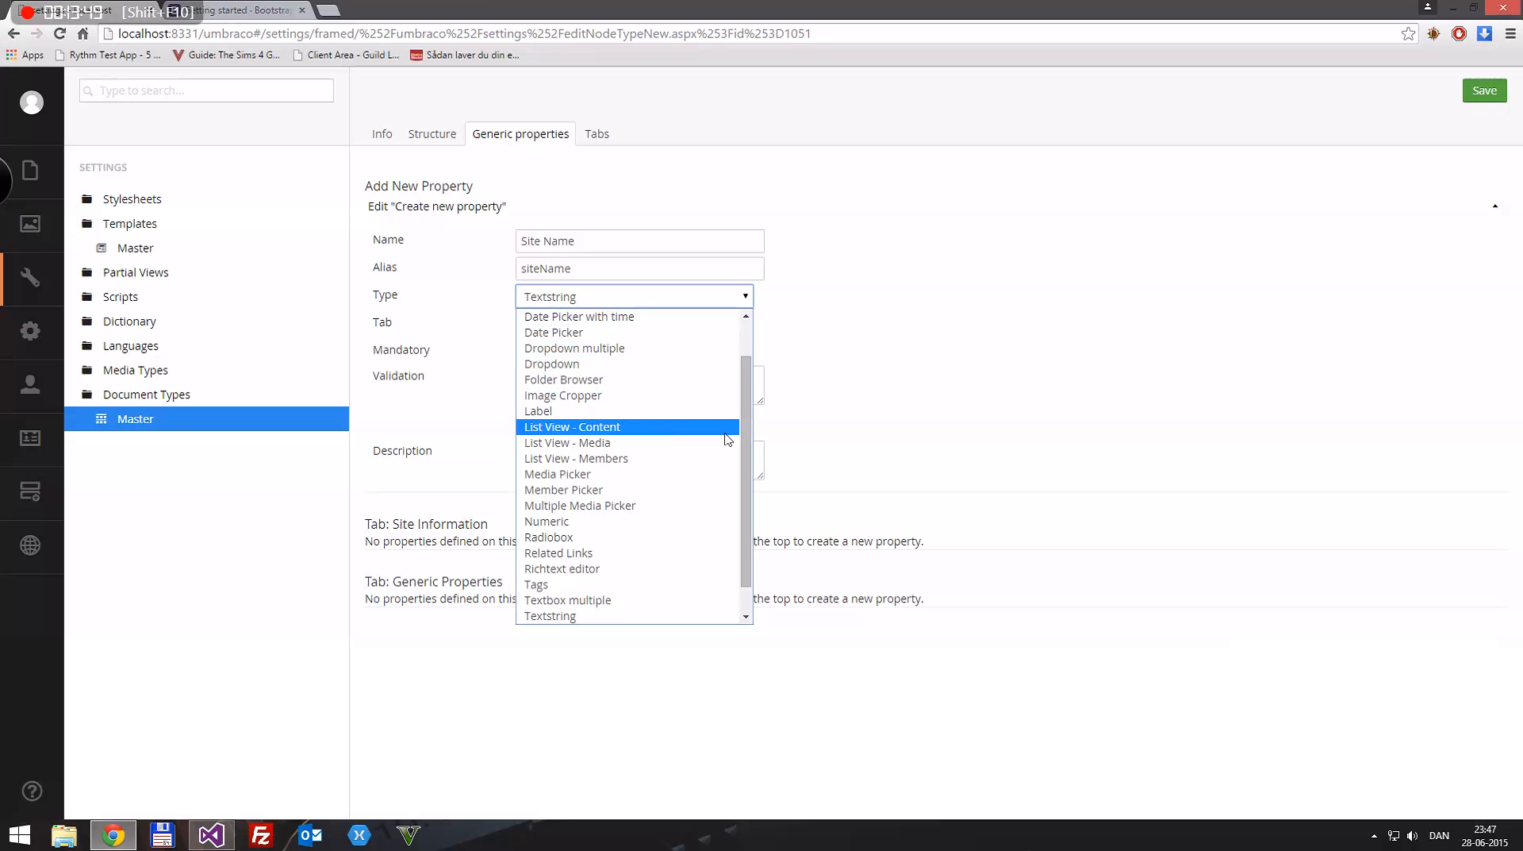
left_click_drag(750, 379, 761, 479)
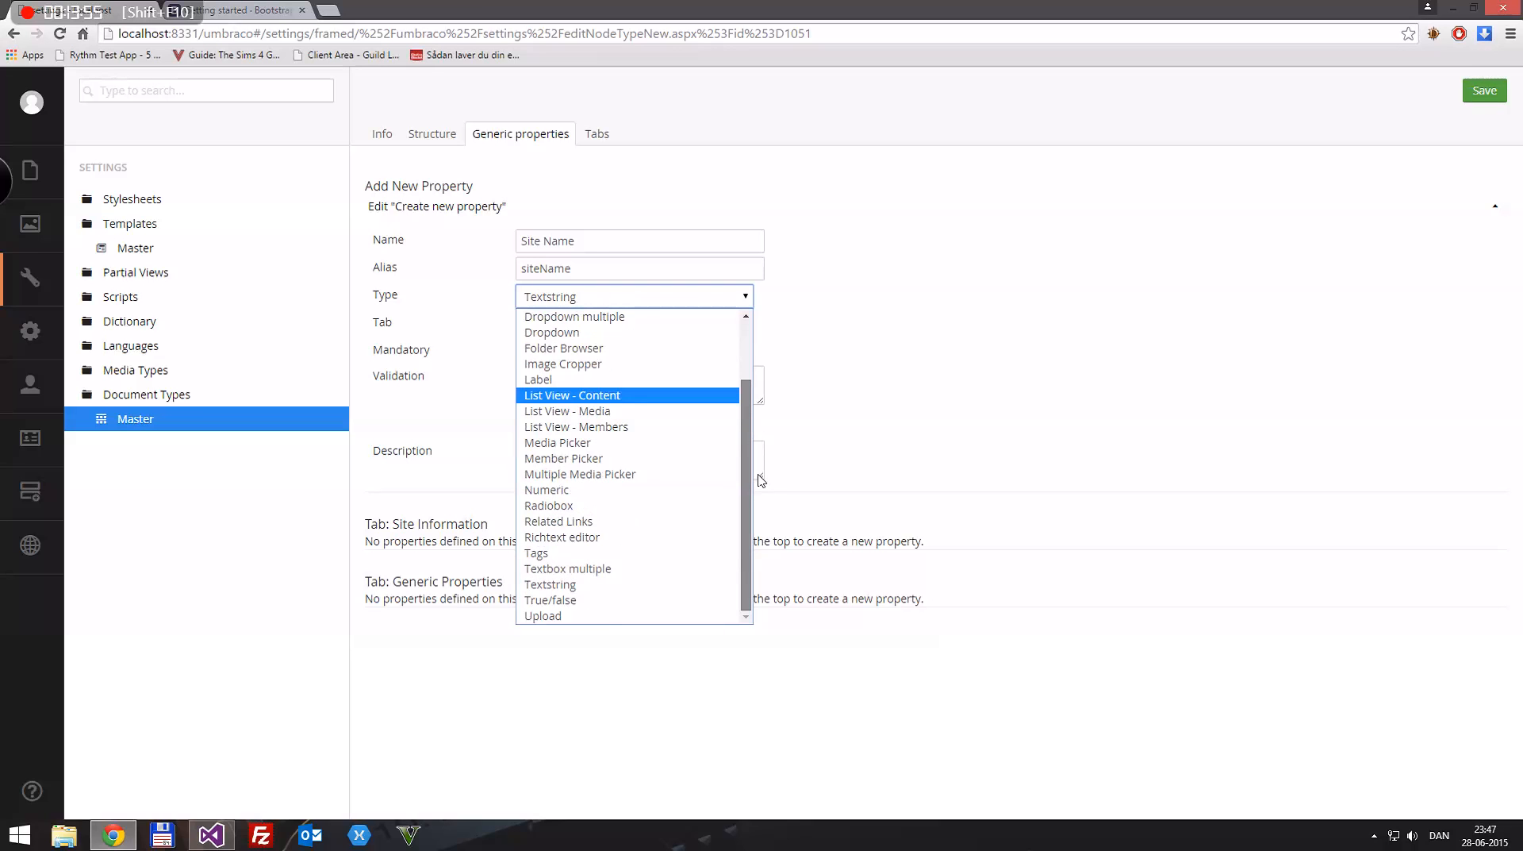
left_click(562, 581)
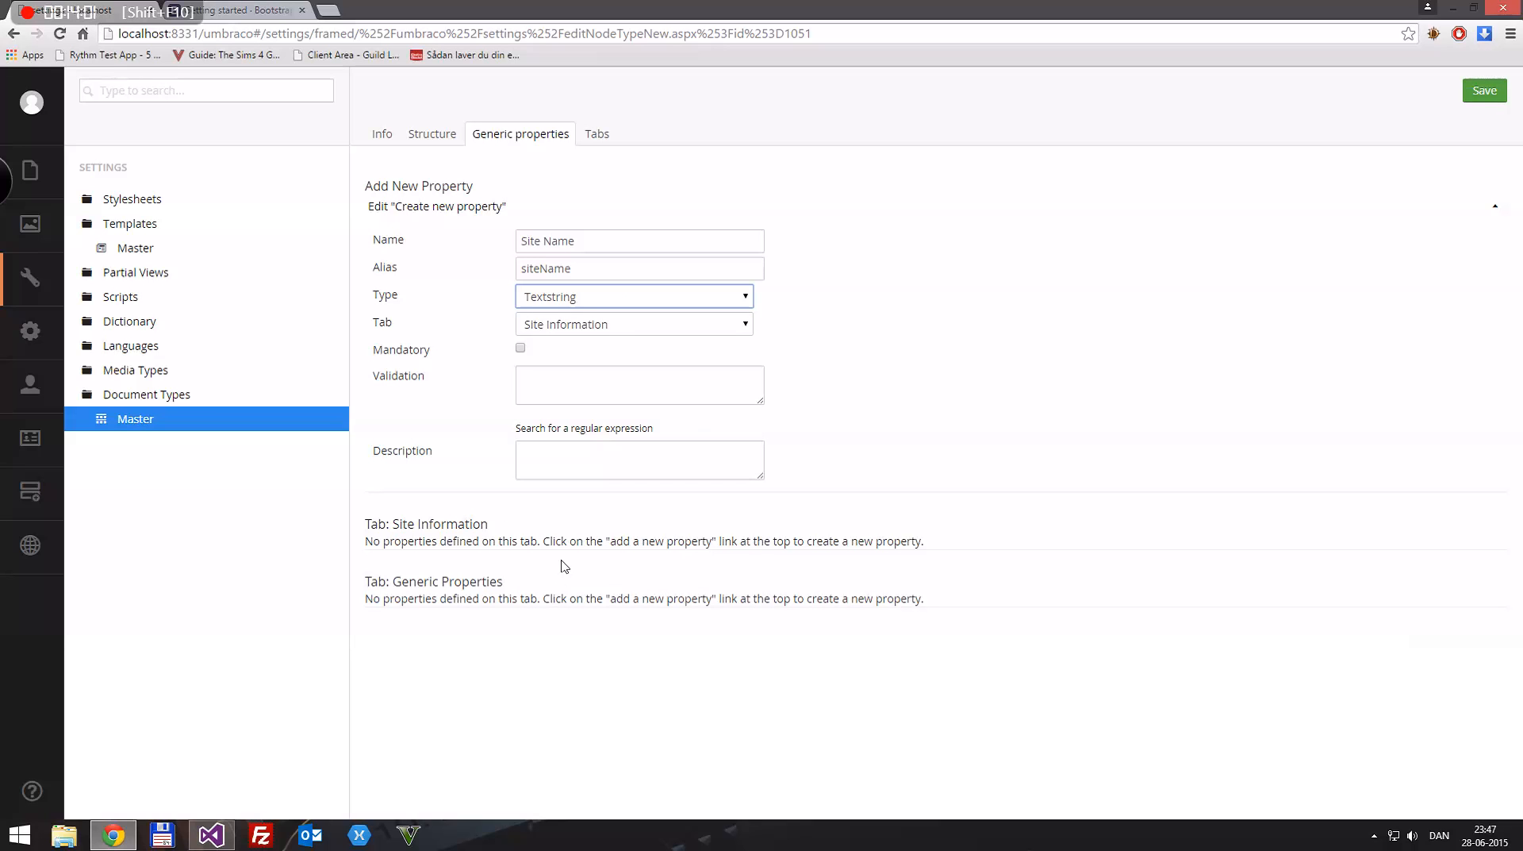
left_click(557, 326)
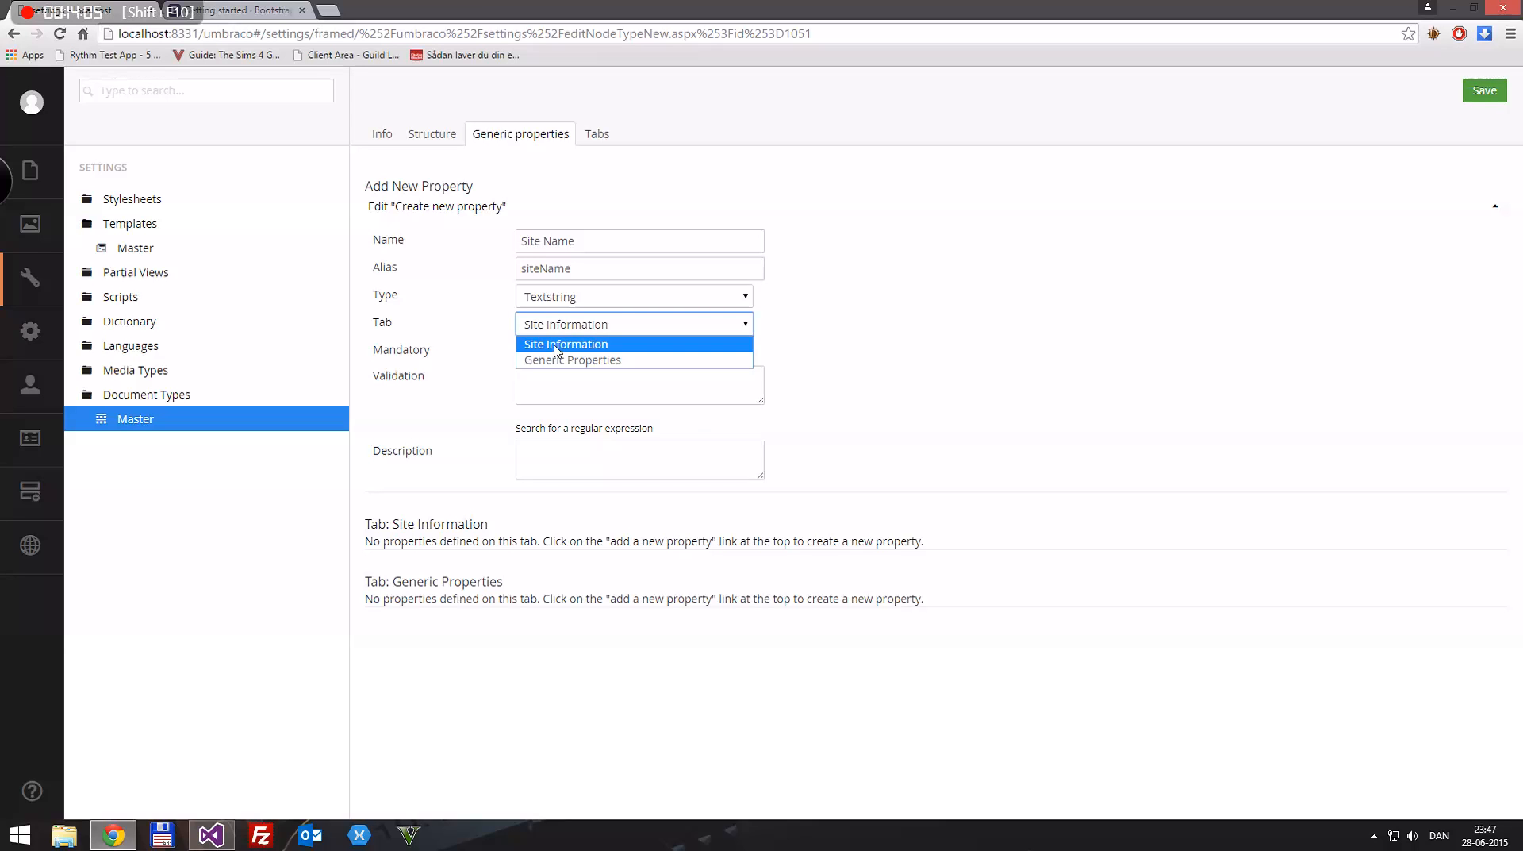
left_click(557, 347)
key("ctrl+s")
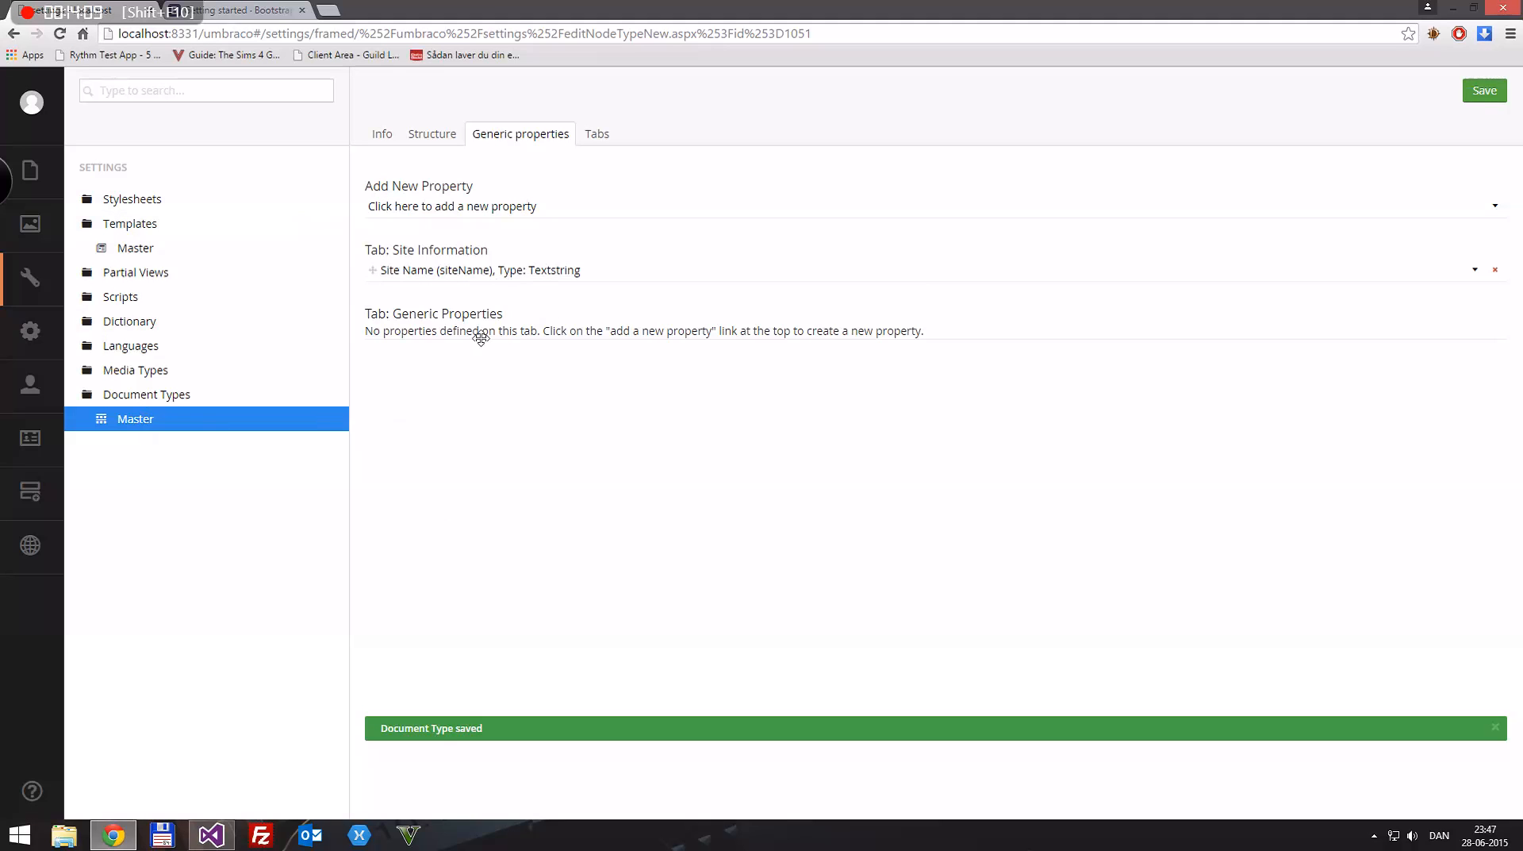
Step: Rename the Site Name property to "Page Titel" and change its alias to pageTitel
left_click(492, 271)
left_click_drag(636, 299, 365, 292)
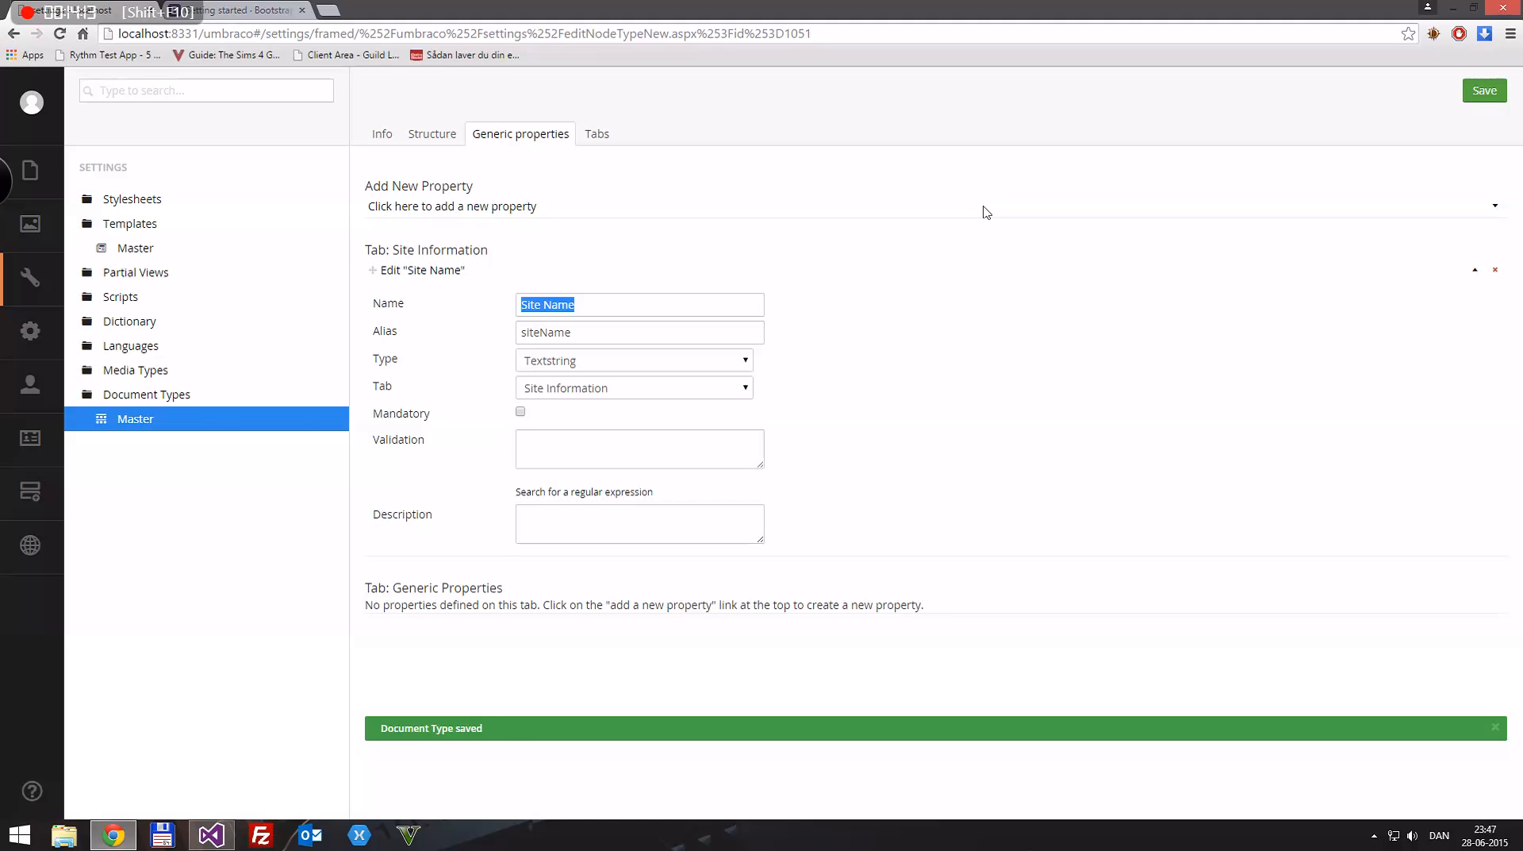
type("Page Titl")
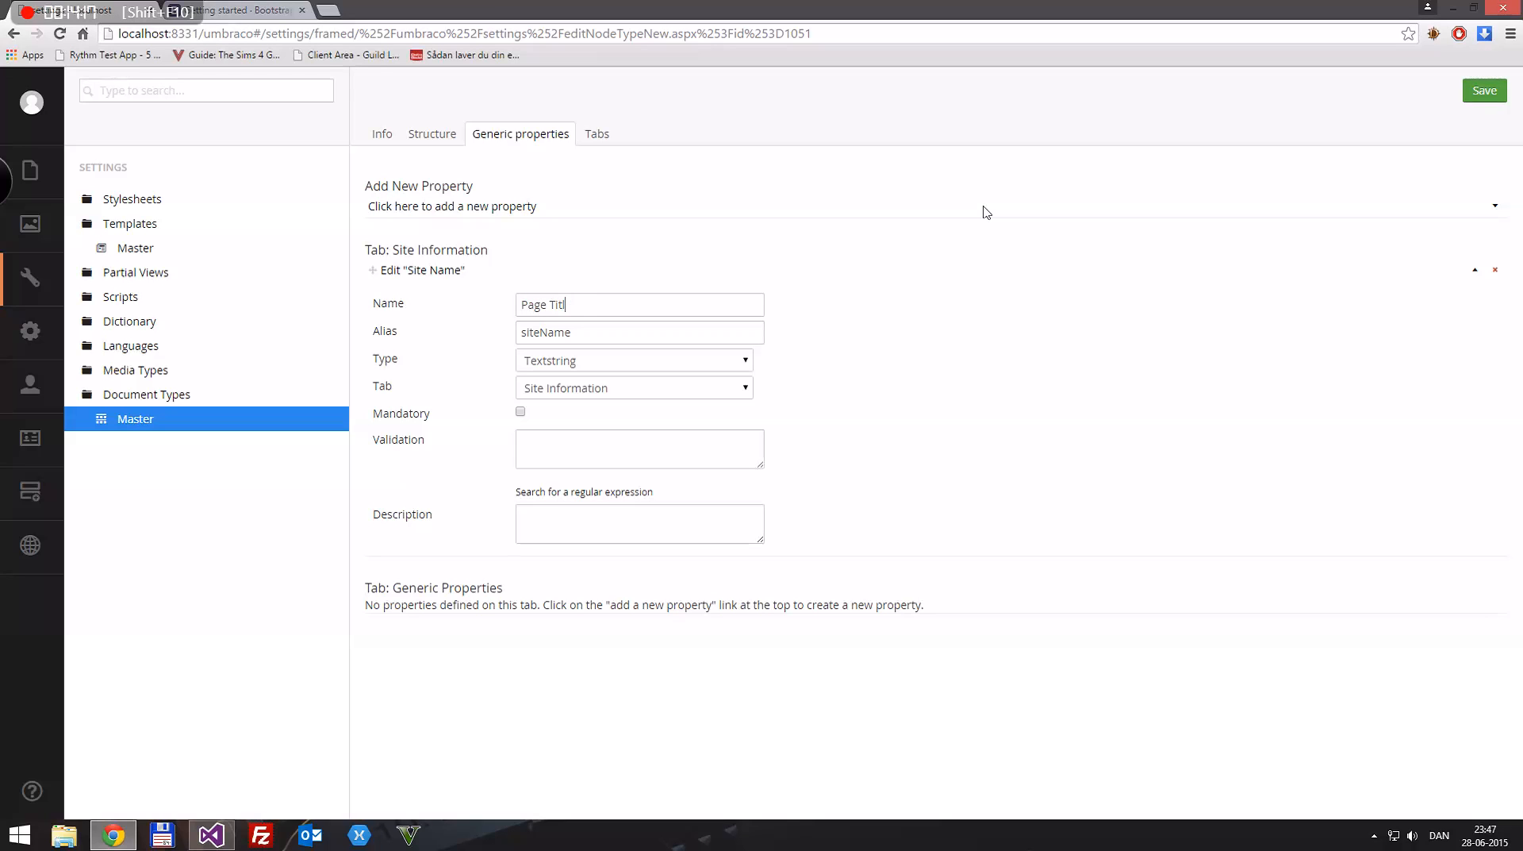
key("Tab")
left_click(632, 299)
key("Tab")
key("BackSpace")
left_click_drag(625, 333, 472, 342)
left_click(825, 344)
Step: Keep the Page Titel property as Textstring on the Site Information tab and save the document type
left_click(577, 370)
left_click(576, 370)
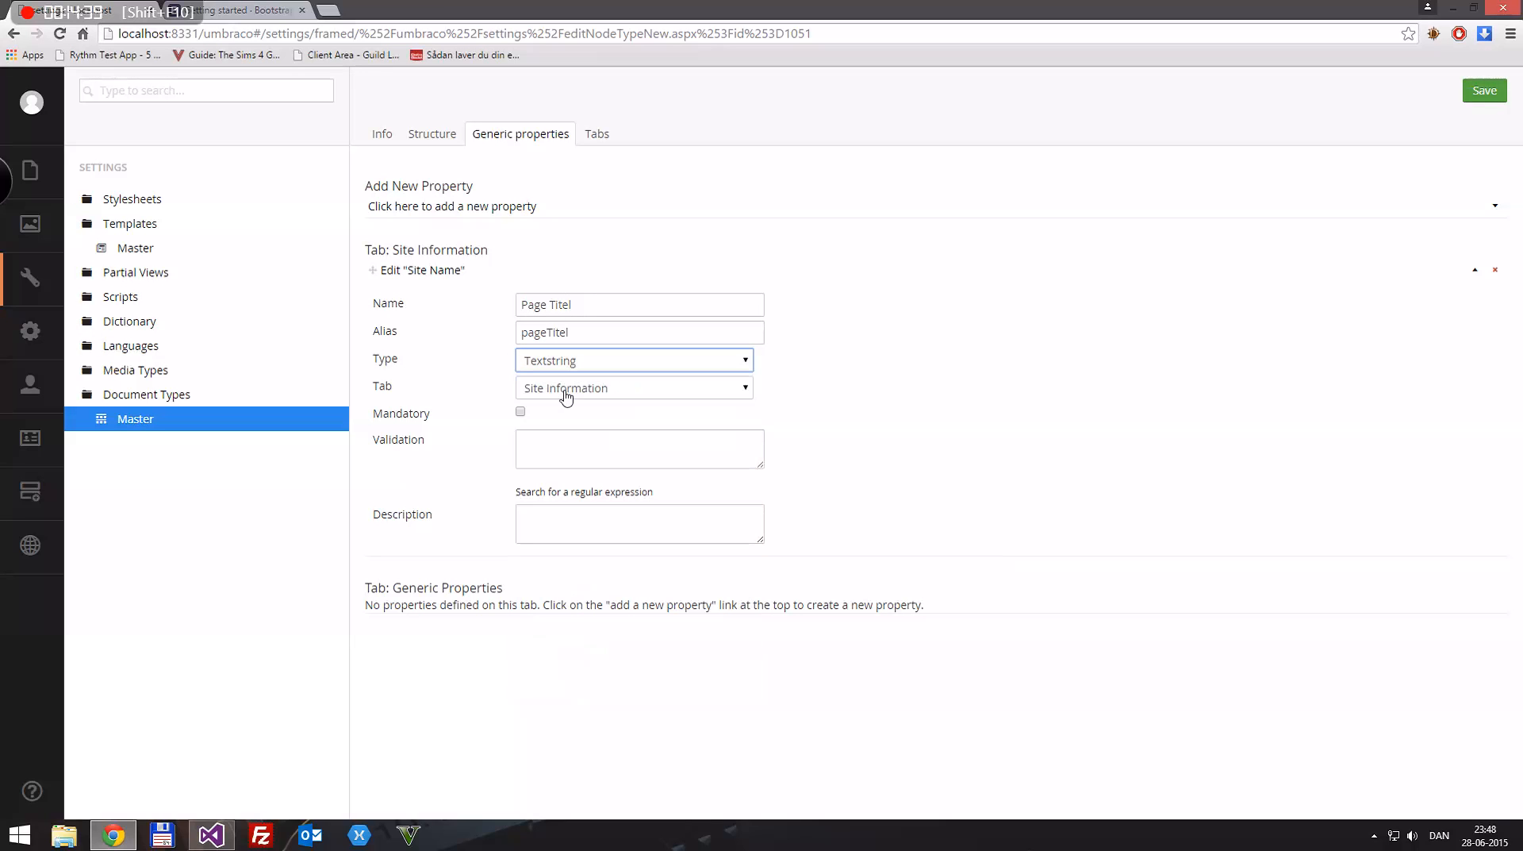
left_click(561, 391)
left_click(556, 409)
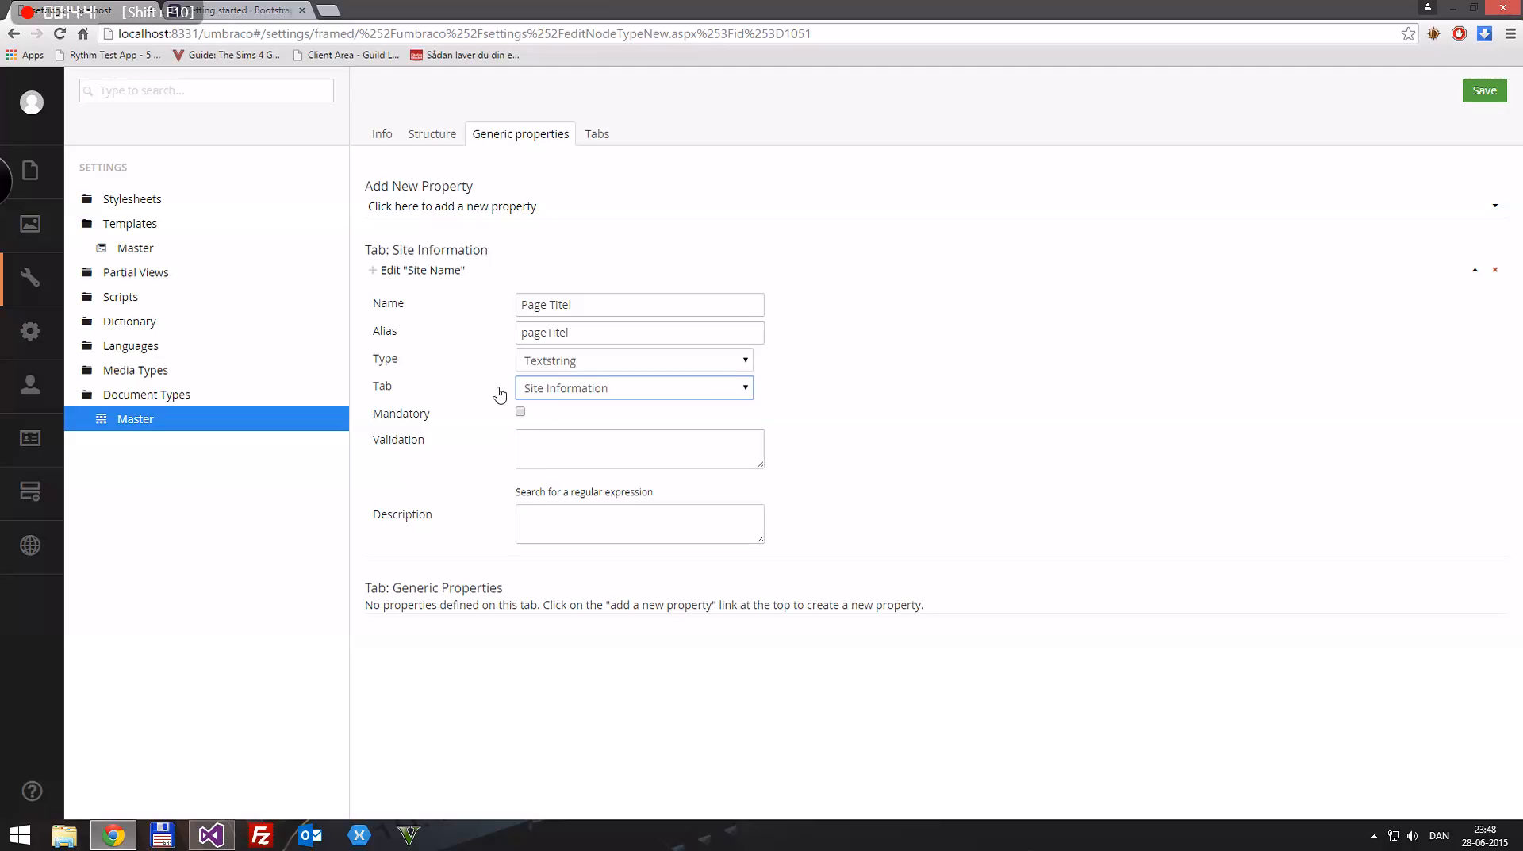
key("ctrl+s")
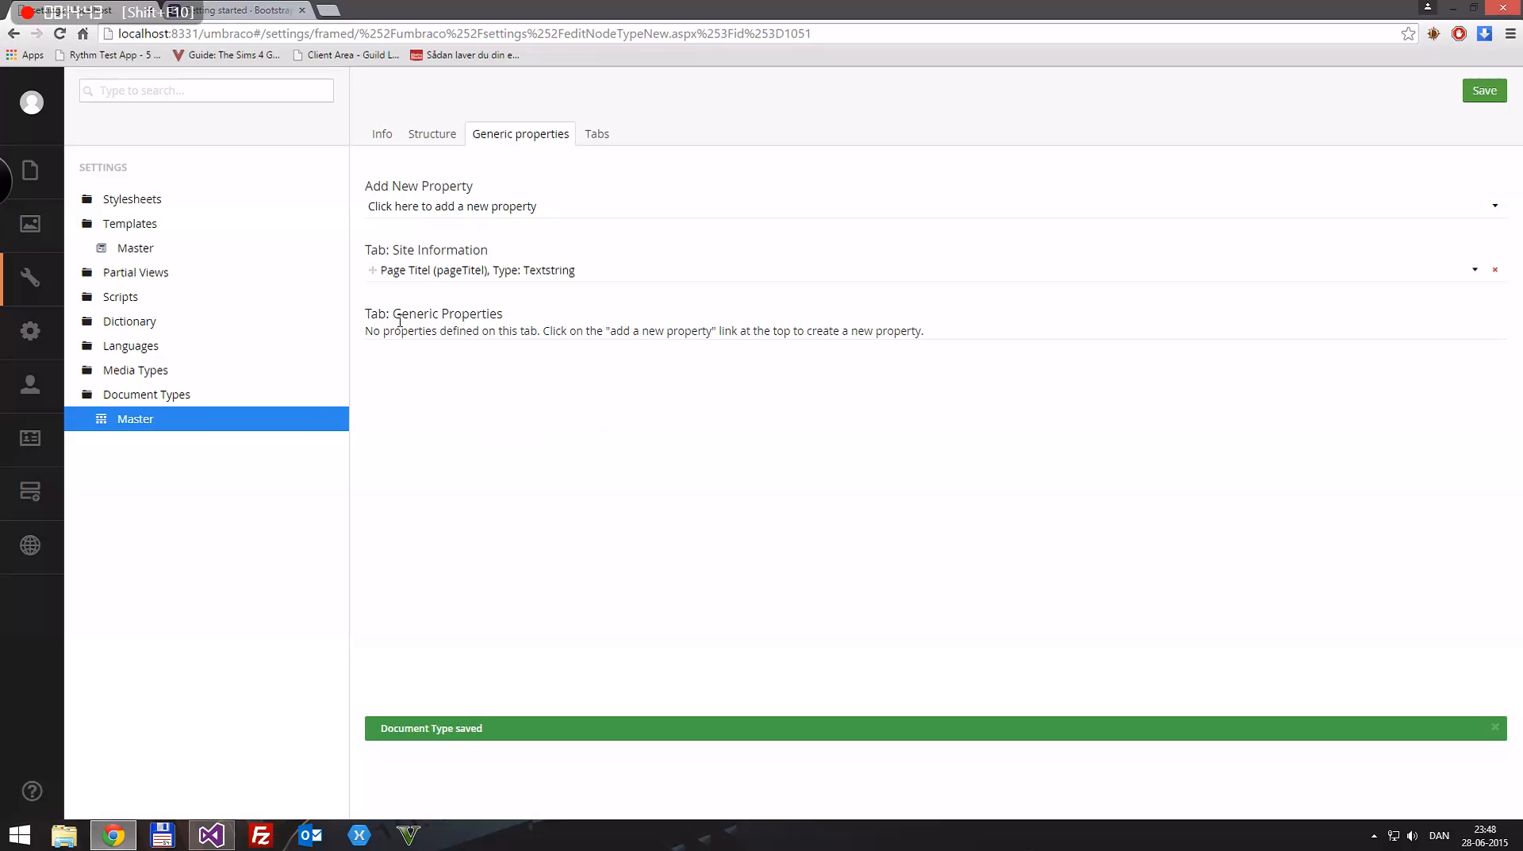
right_click(147, 428)
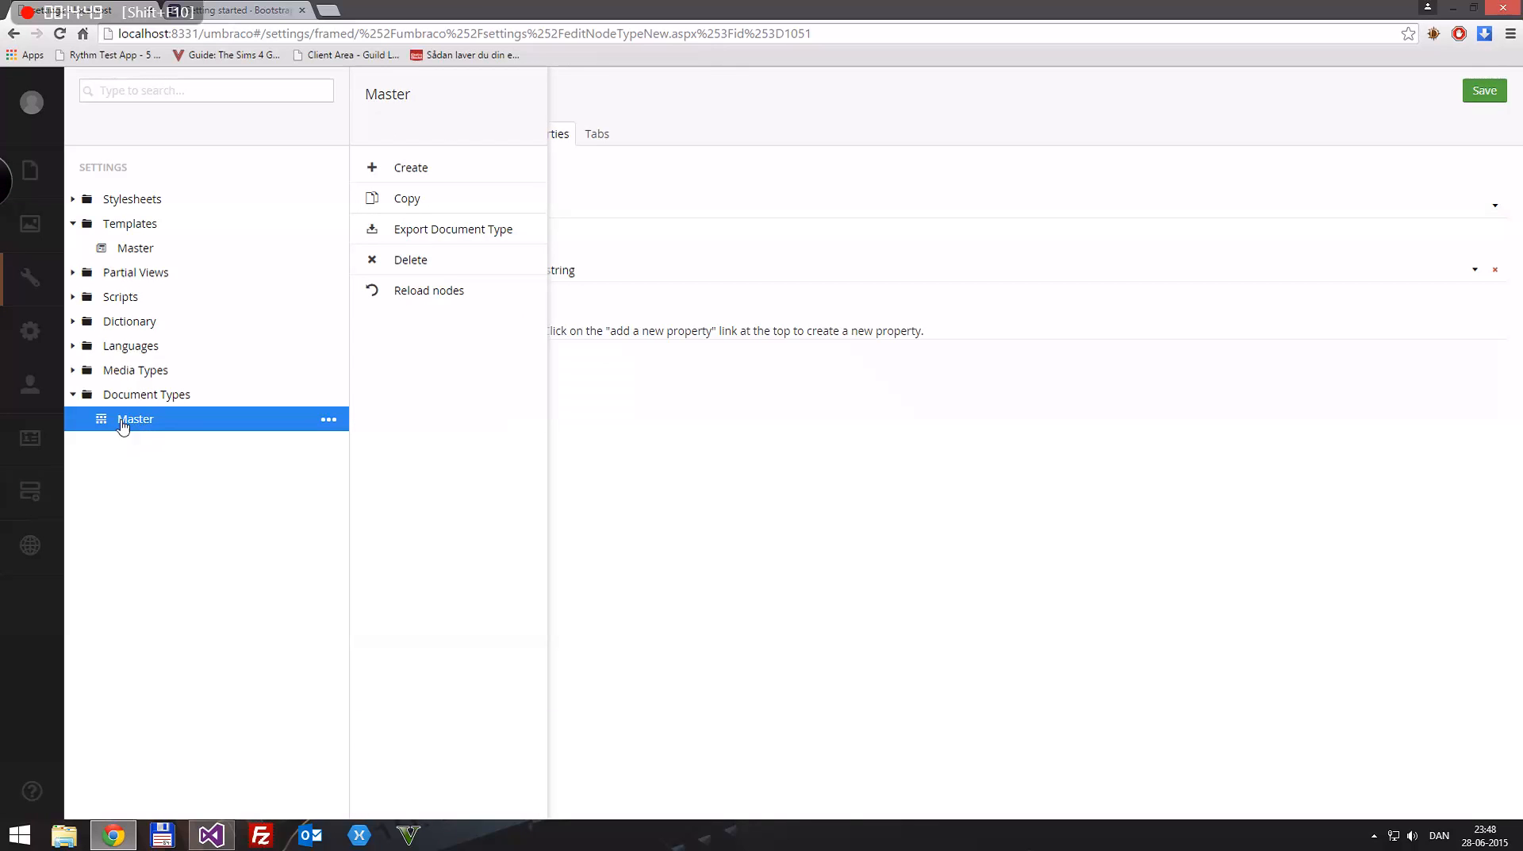
left_click(163, 462)
right_click(147, 396)
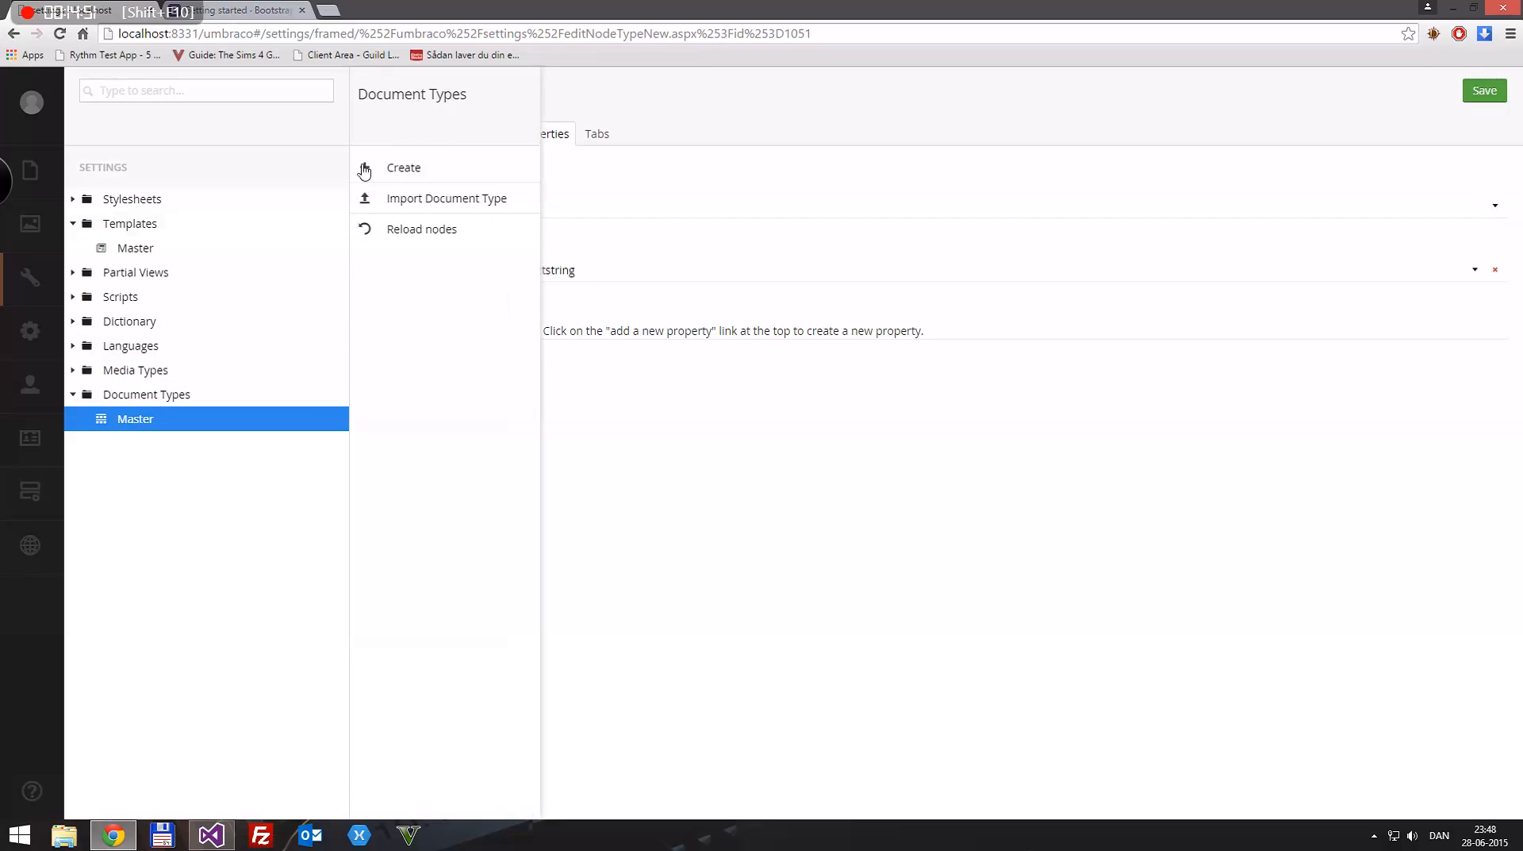
left_click(173, 459)
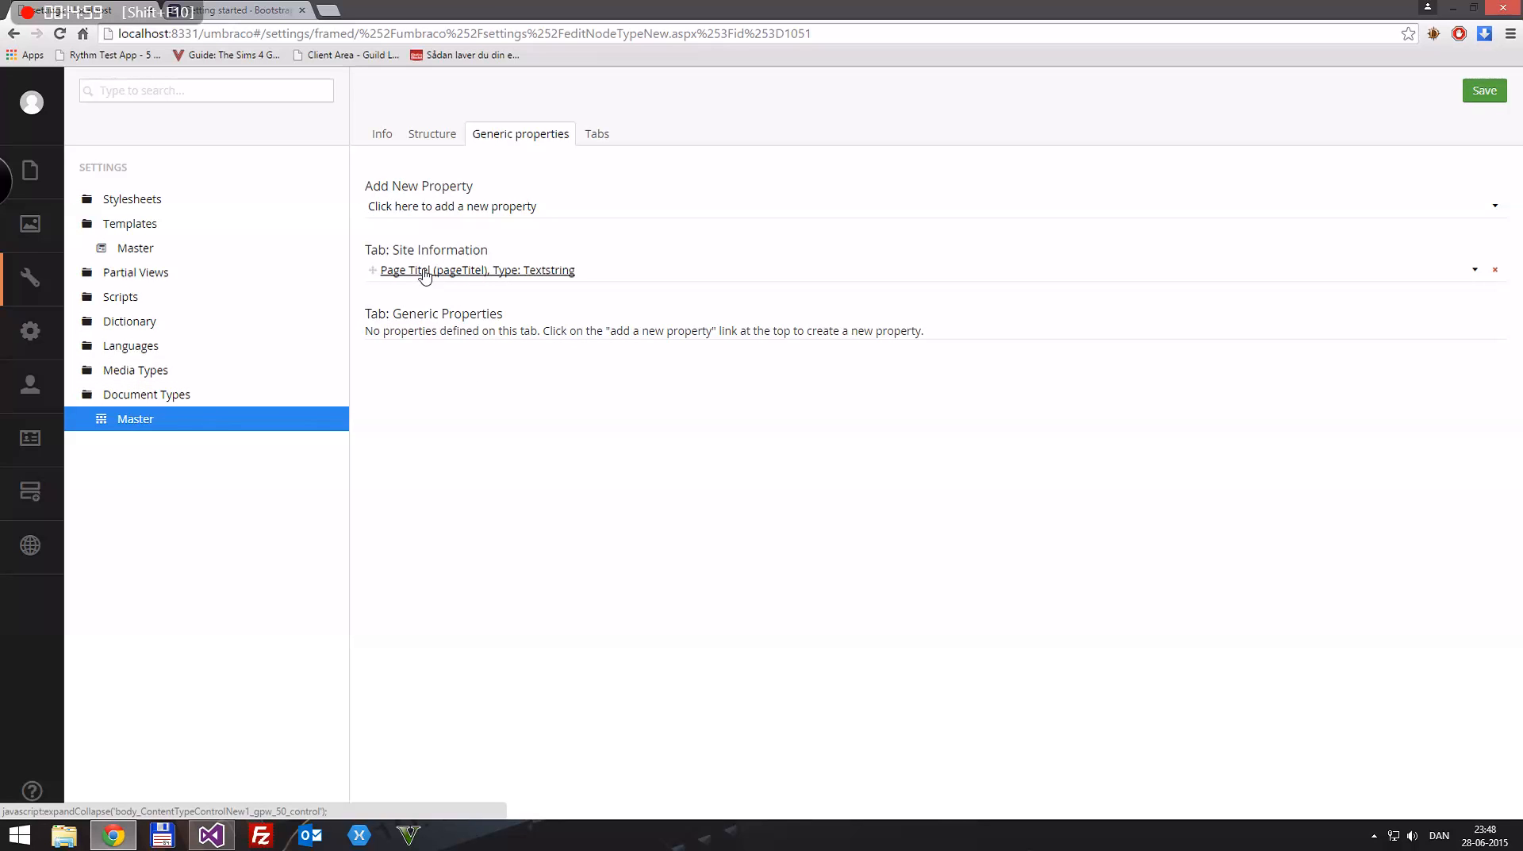
Step: Add a Textstring property named "Site Name" with alias siteName on the Site Information tab and save the Master document type
left_click(416, 214)
left_click(568, 241)
type("Site Information")
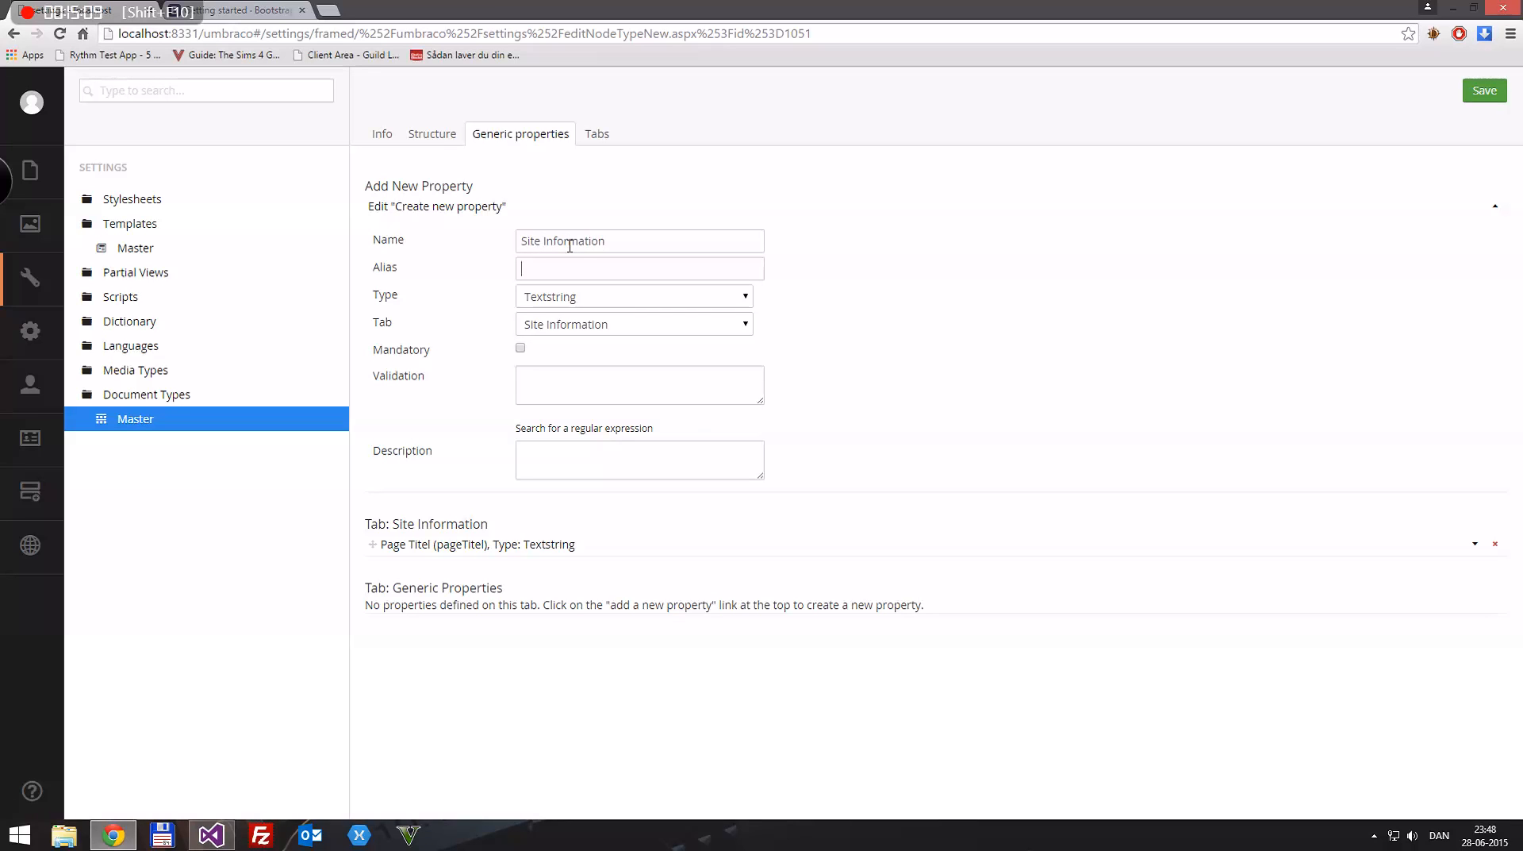
left_click(545, 241)
triple_click(668, 236)
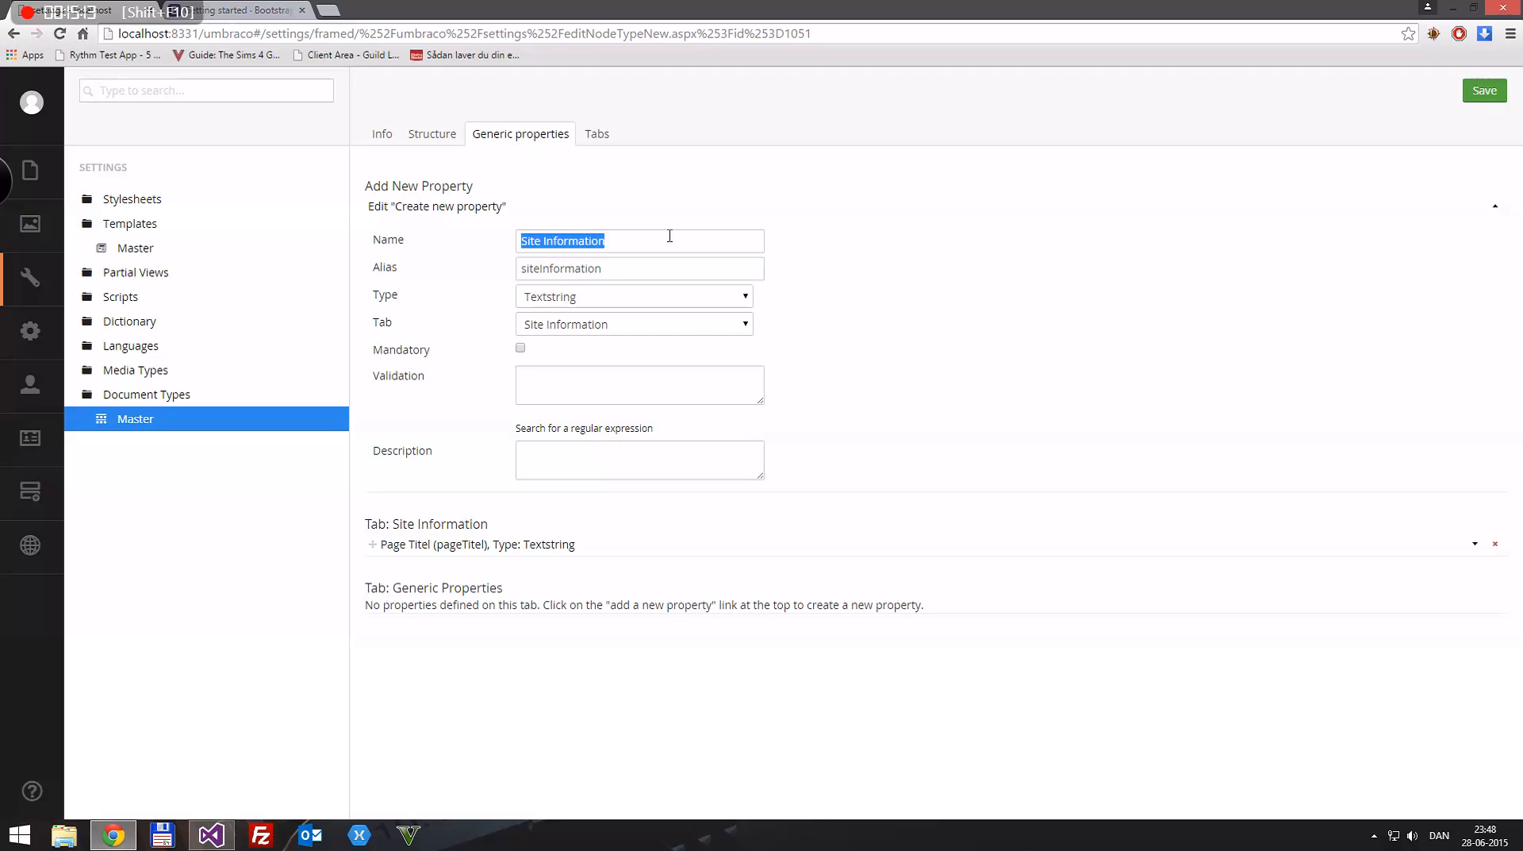
type("Site I")
type("nf")
key("BackSpace")
key("BackSpace")
key("BackSpace")
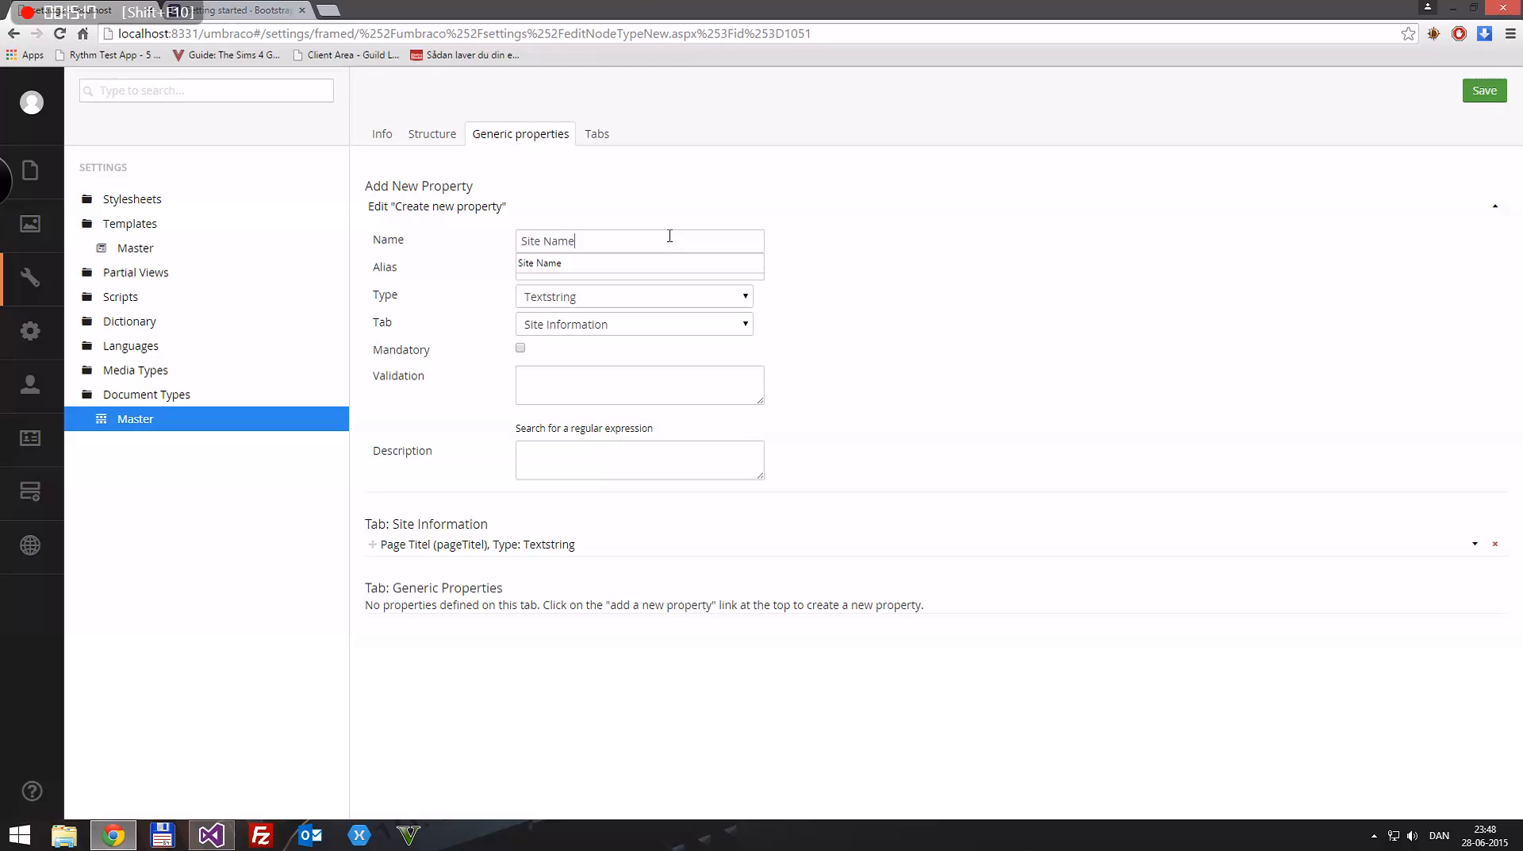
key("Tab")
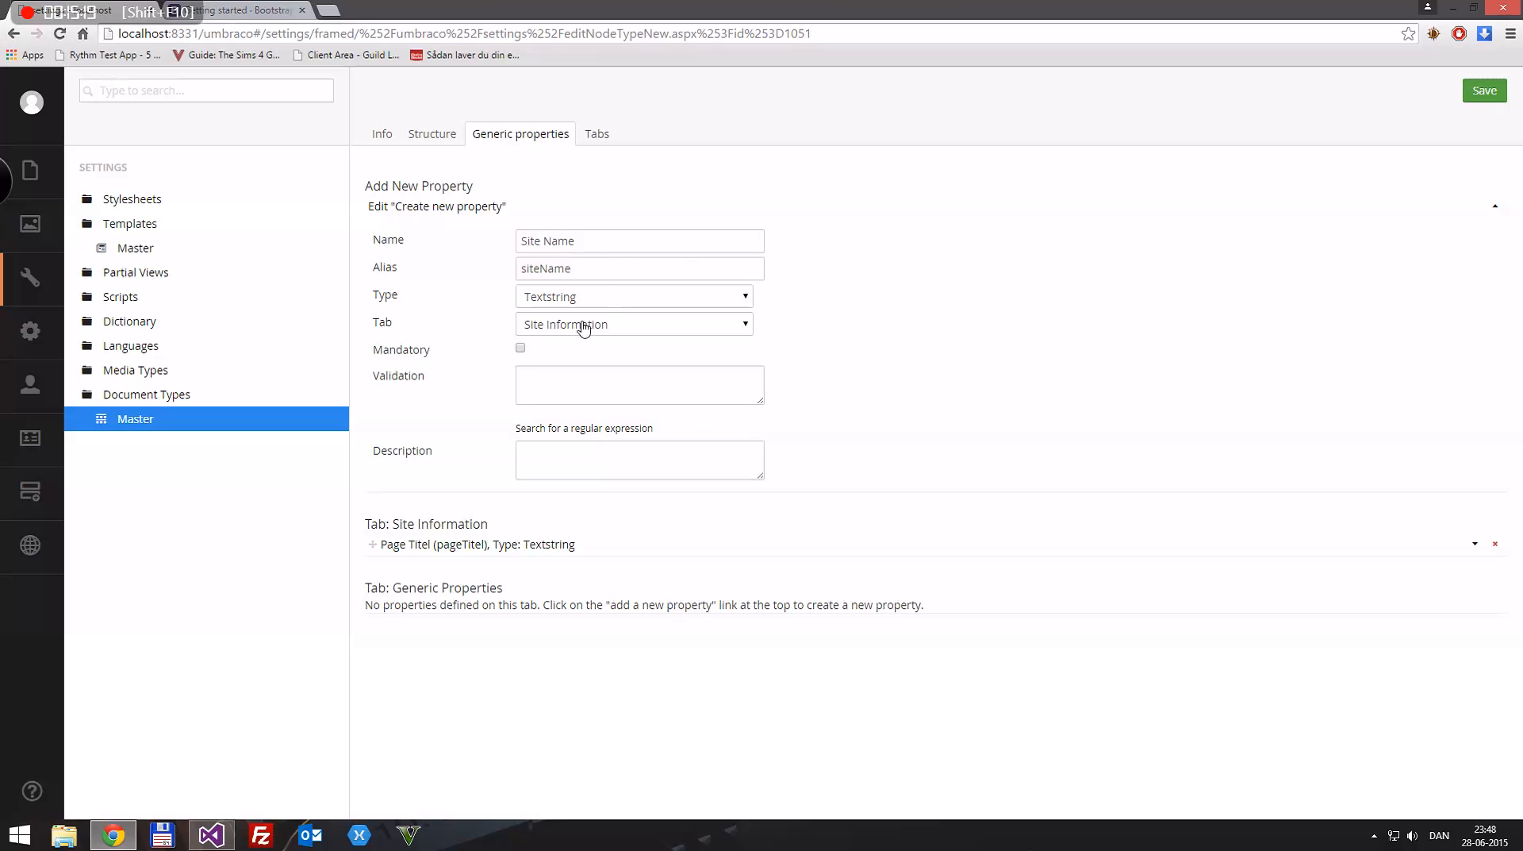
key("ctrl+s")
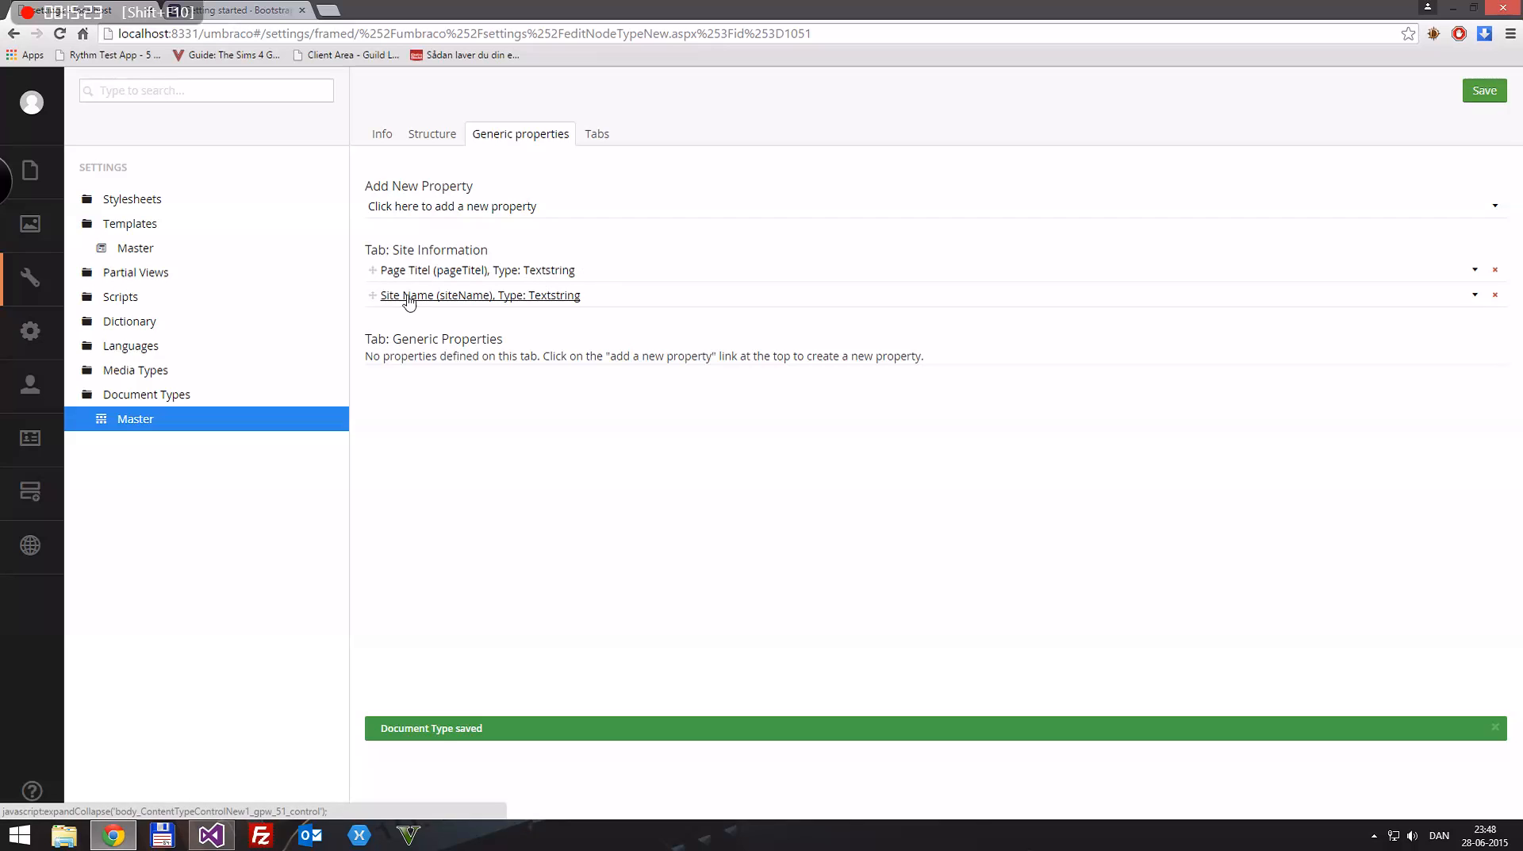
Step: Create a document type named "Home" under the Master document type, with a matching template
right_click(131, 426)
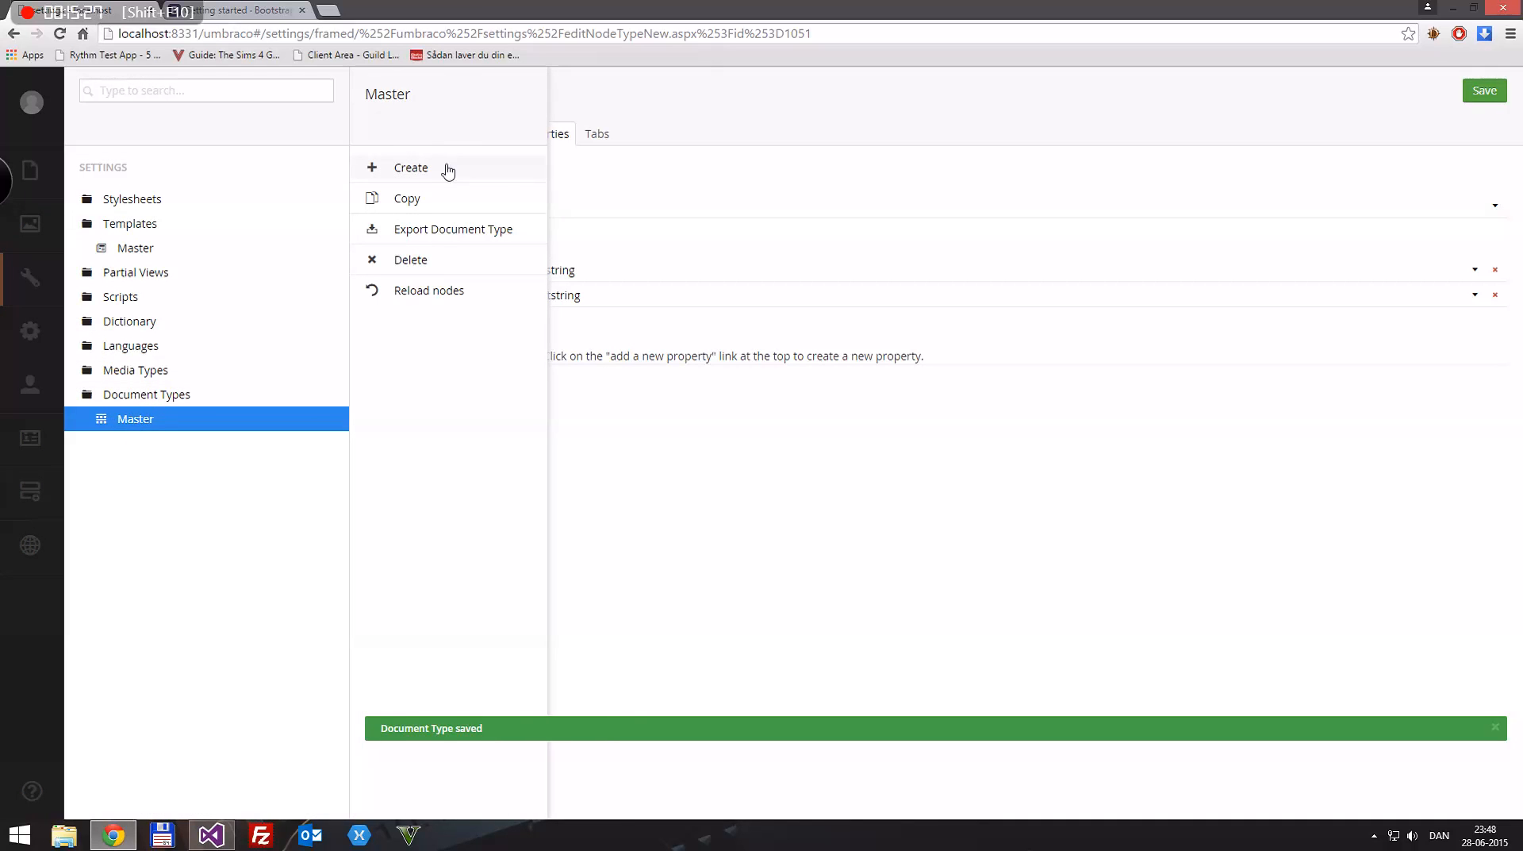
left_click(419, 166)
left_click(418, 204)
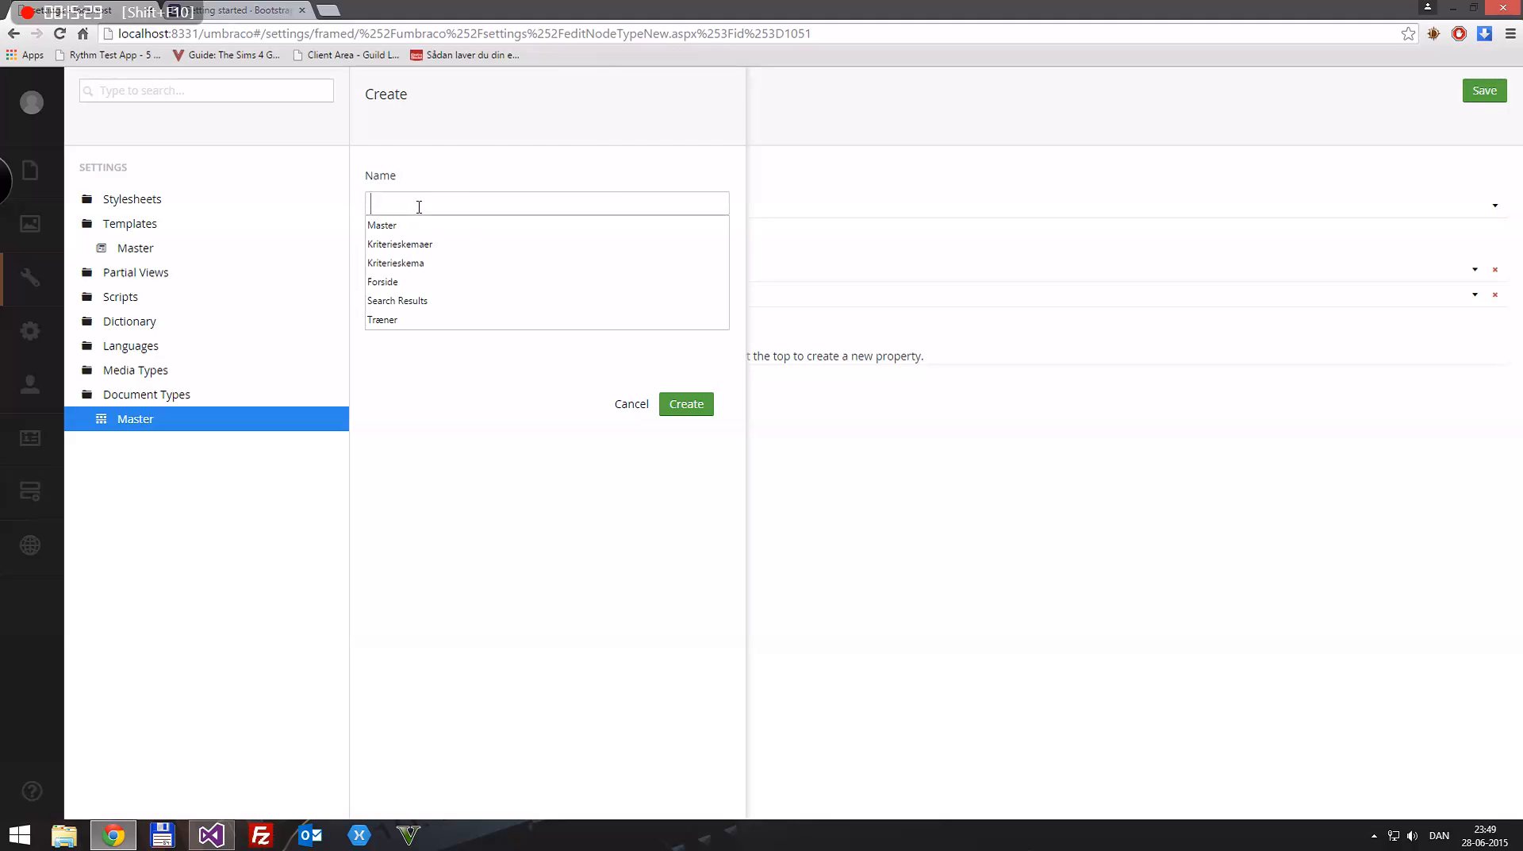
type("Home")
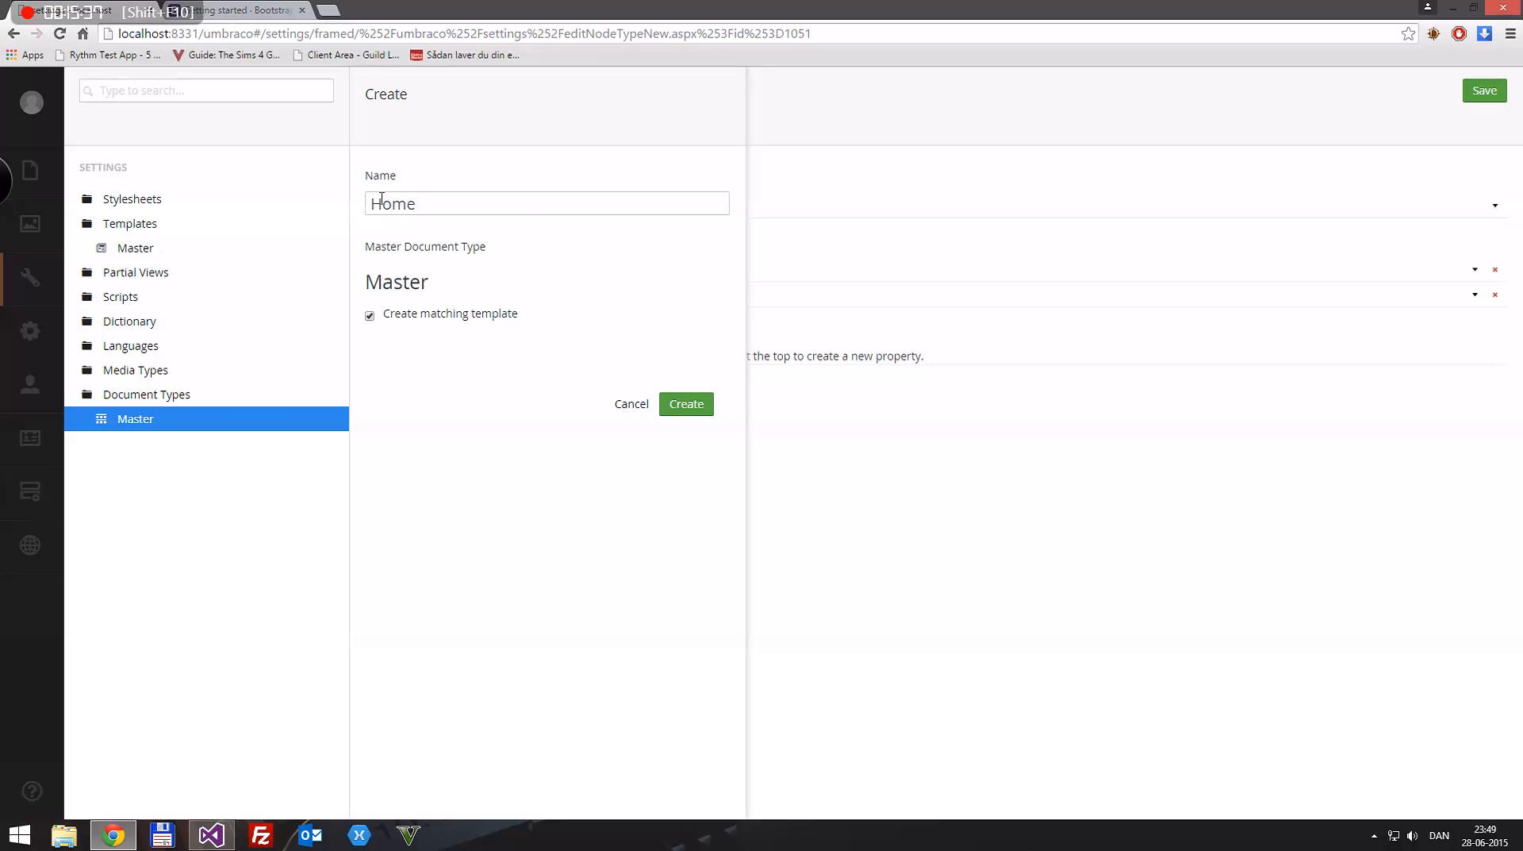
left_click(687, 404)
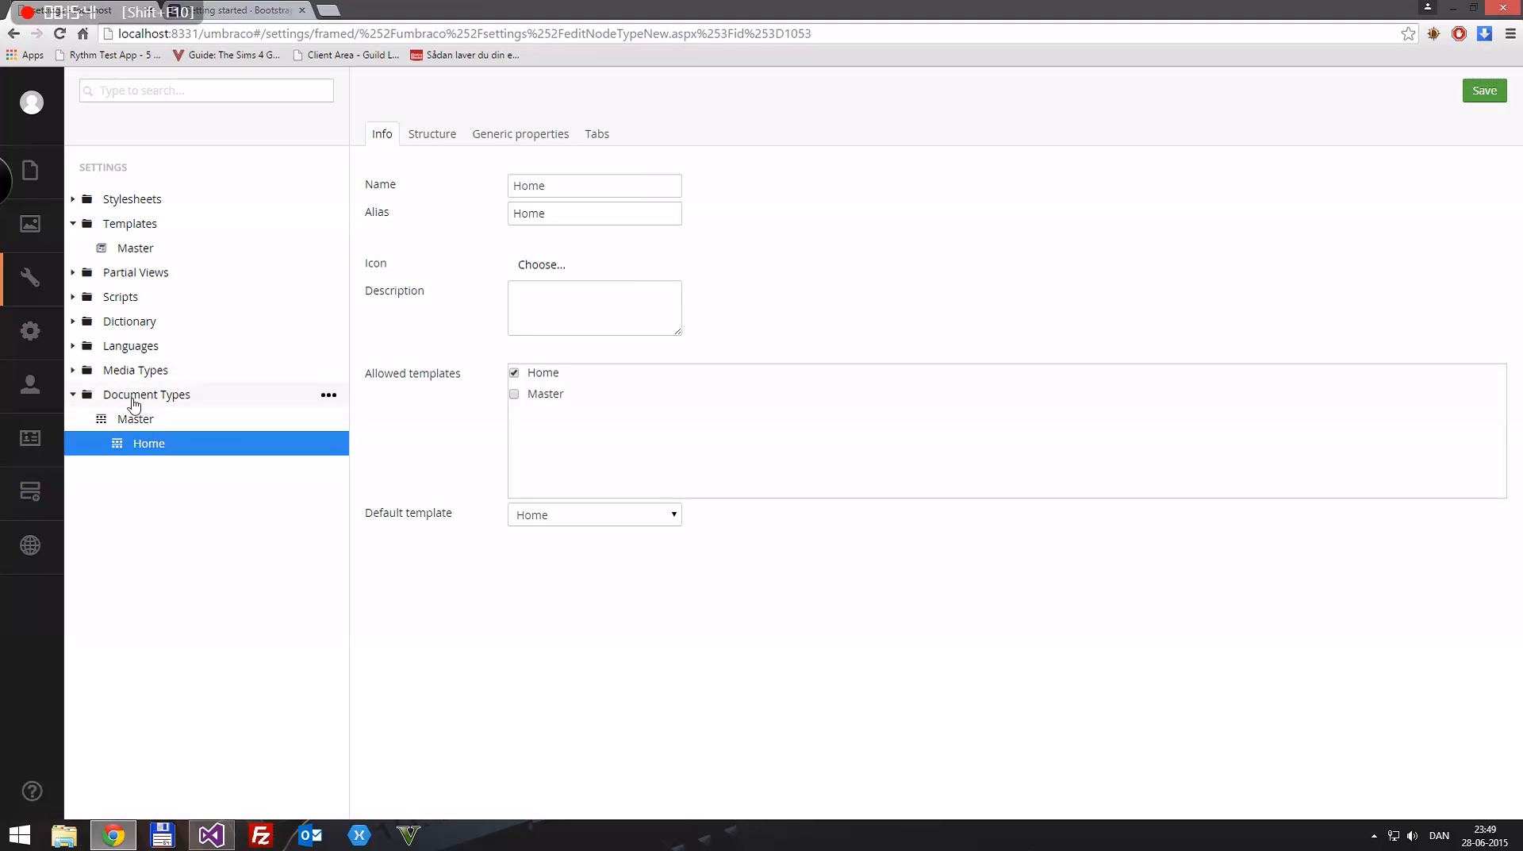
Step: Compare the generic properties and basic info of the Home and Master document types to examine the inheritance
left_click(538, 131)
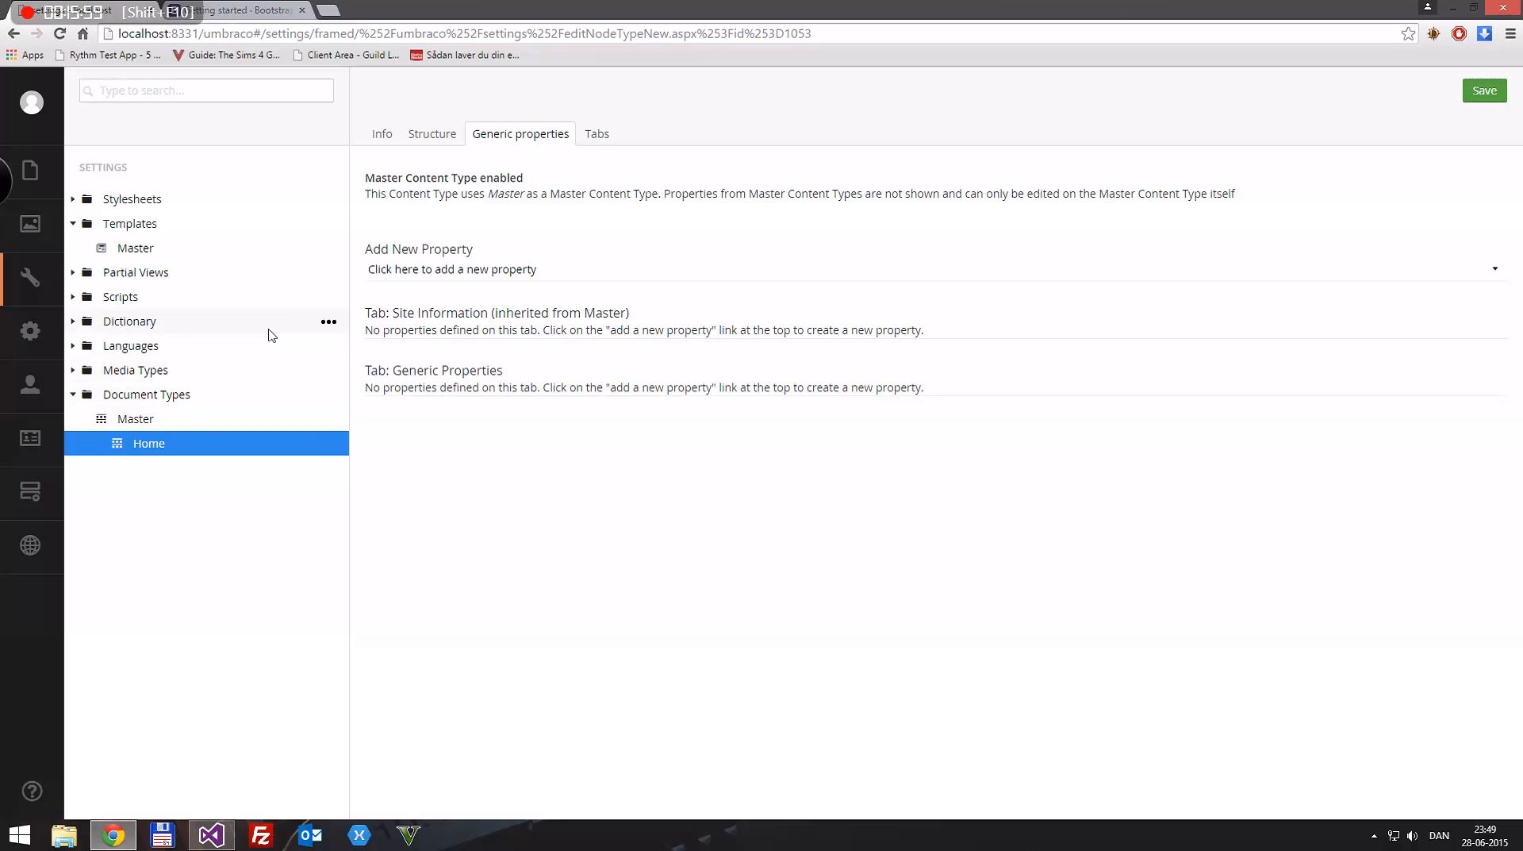
left_click(123, 419)
left_click(515, 136)
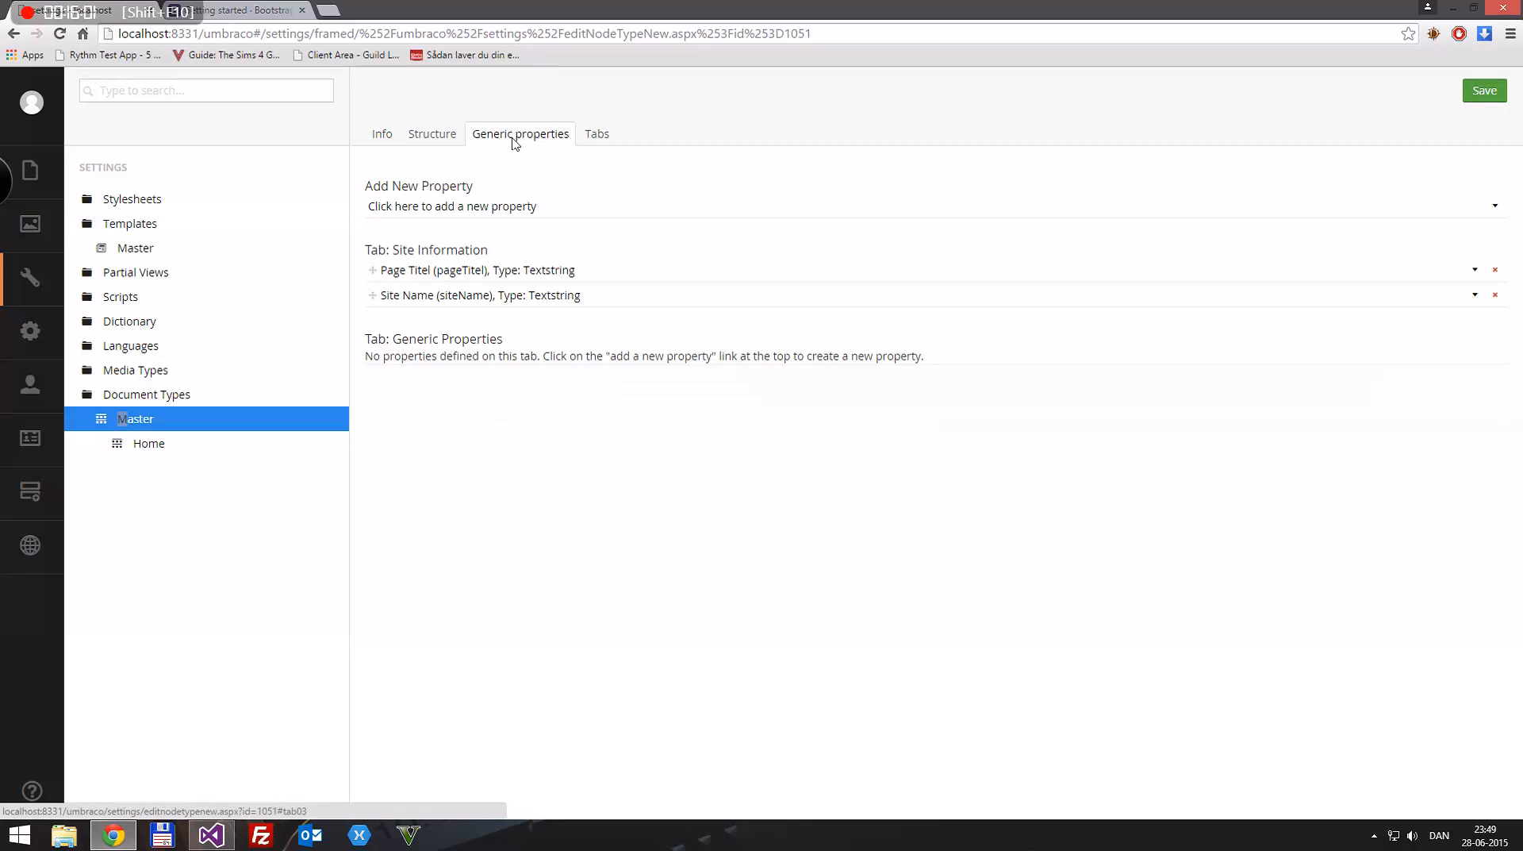
left_click(137, 444)
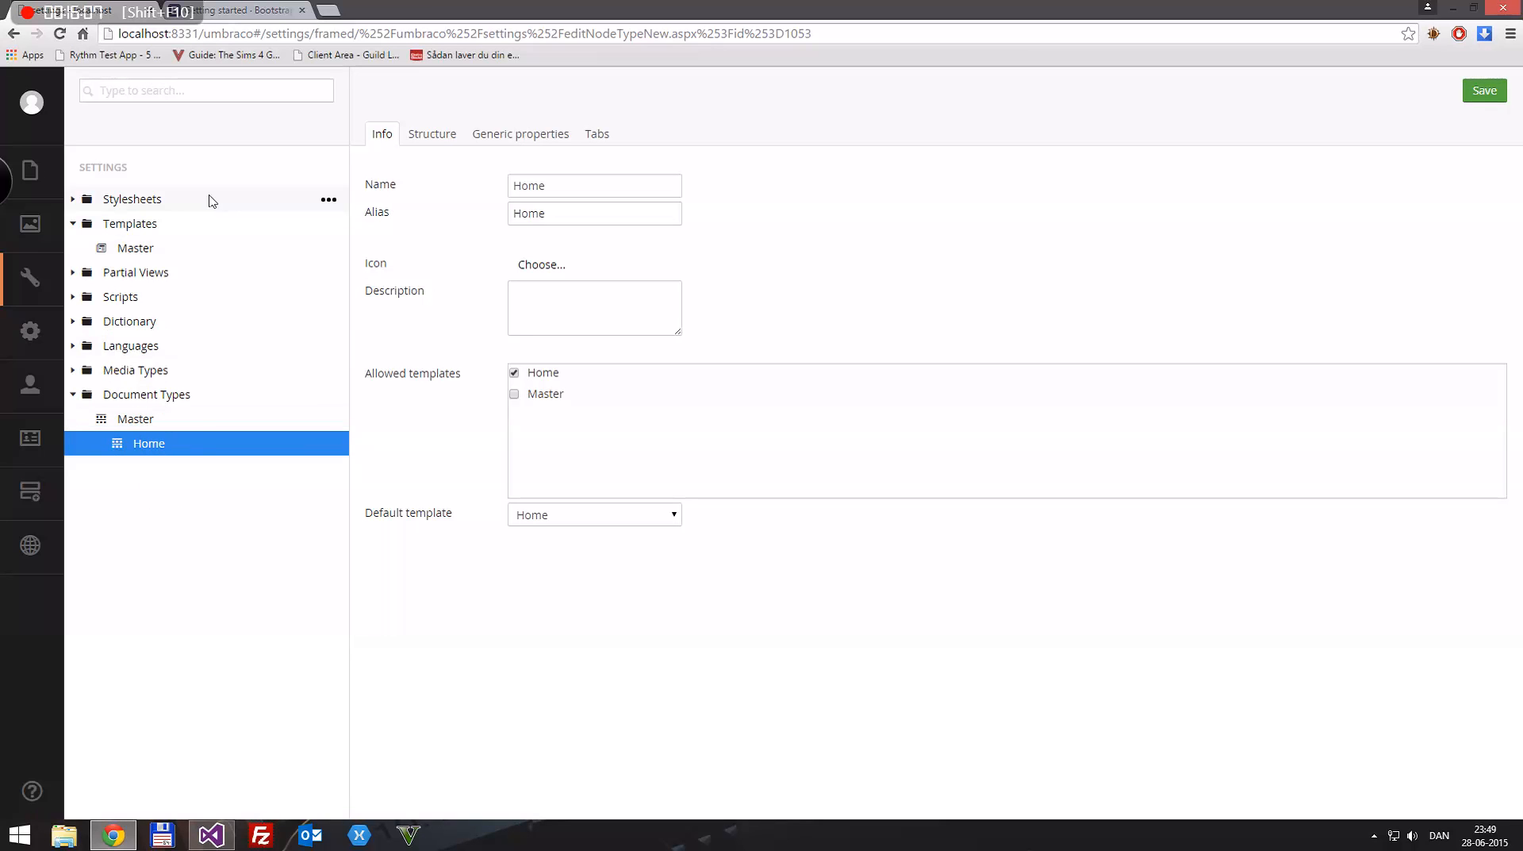
left_click(133, 420)
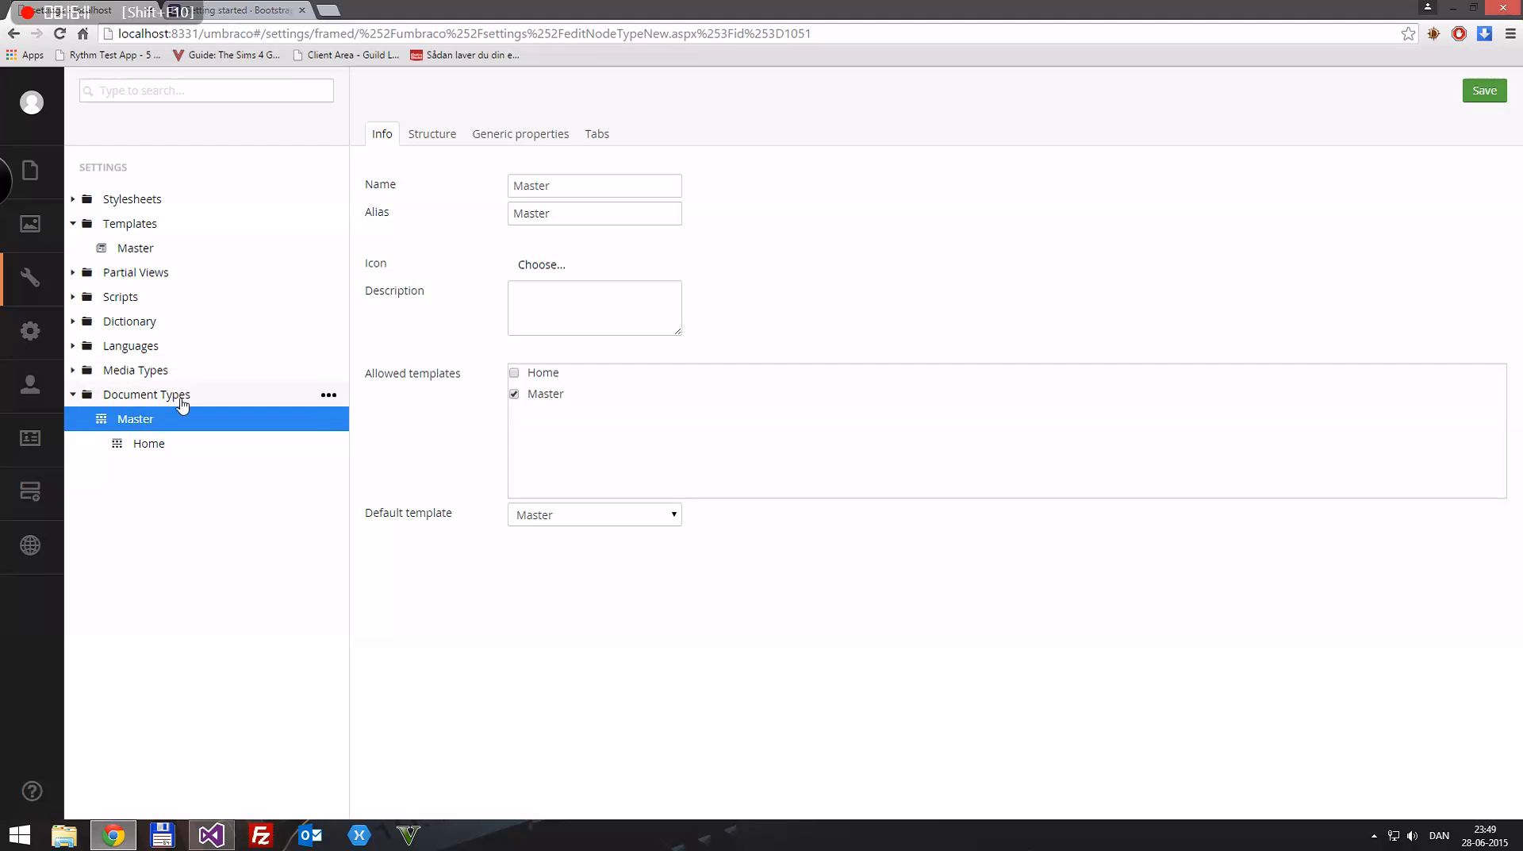
left_click(152, 444)
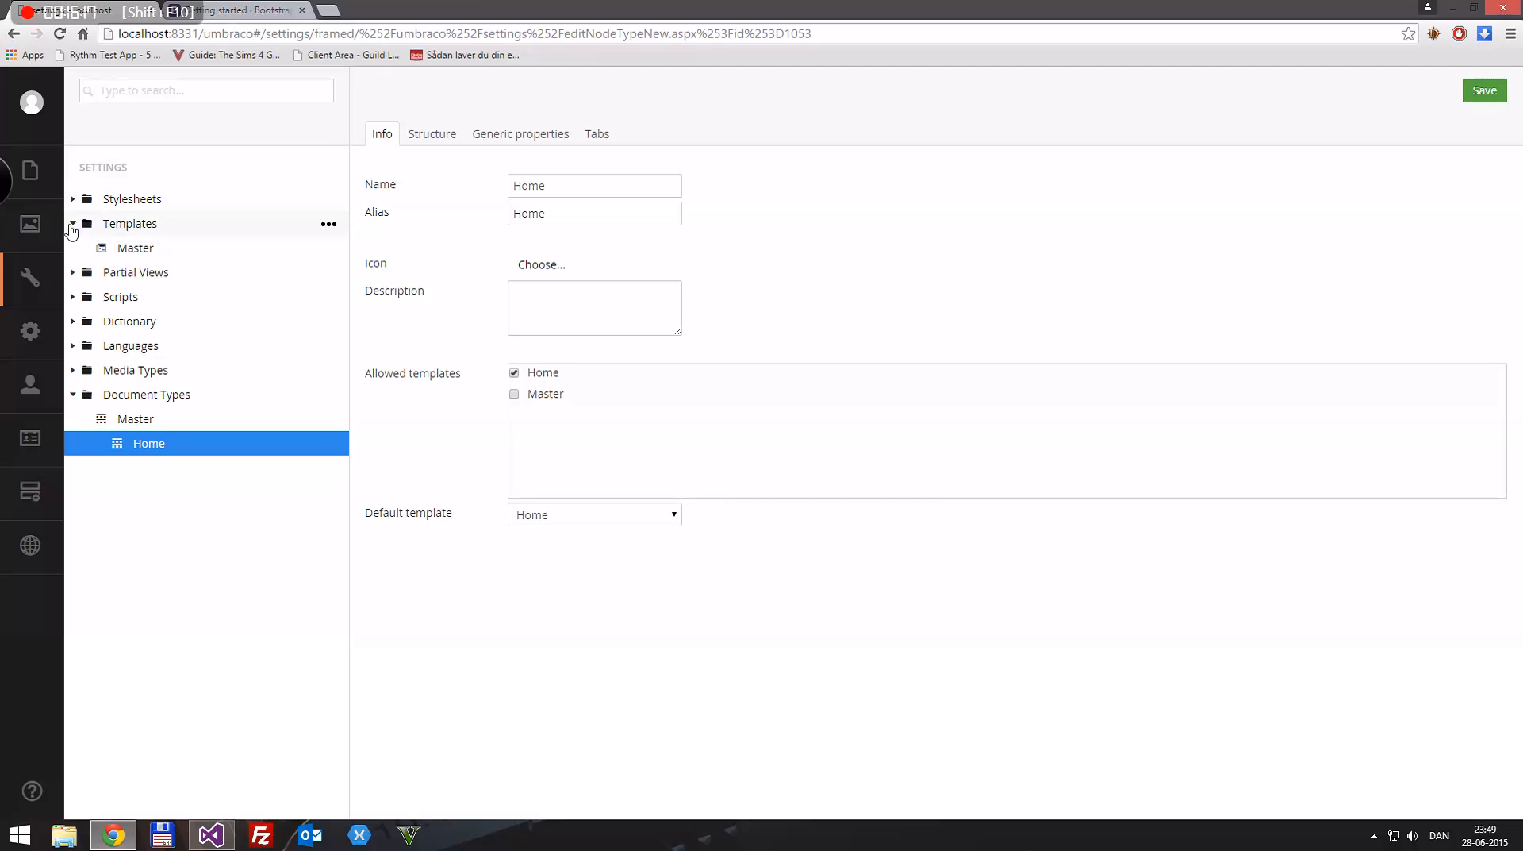
Step: Reload the Templates nodes and open the Home template after comparing its code with the Master template
right_click(133, 230)
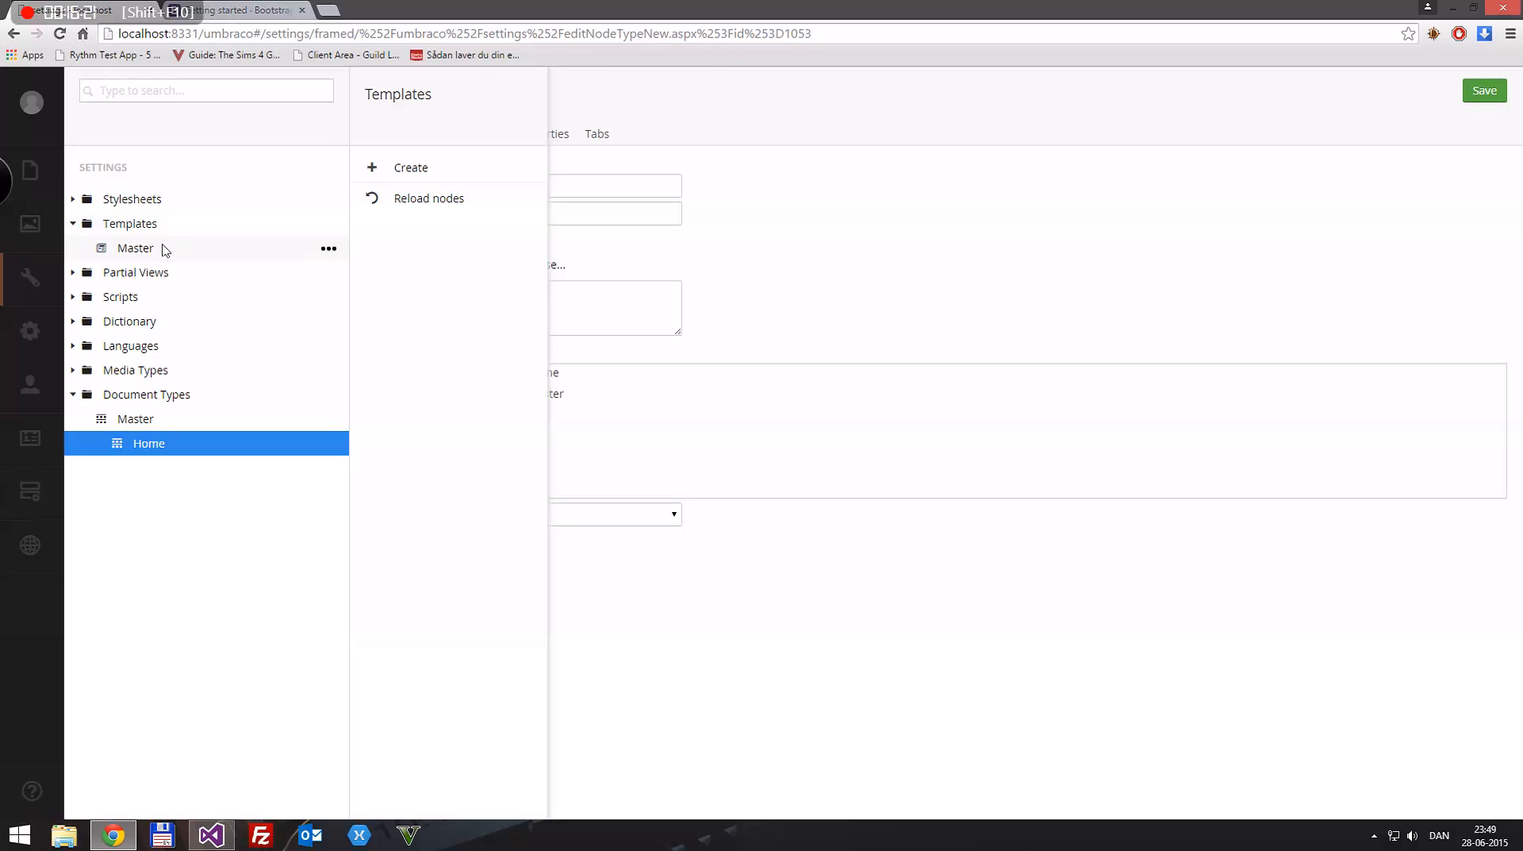
left_click(434, 208)
left_click(131, 248)
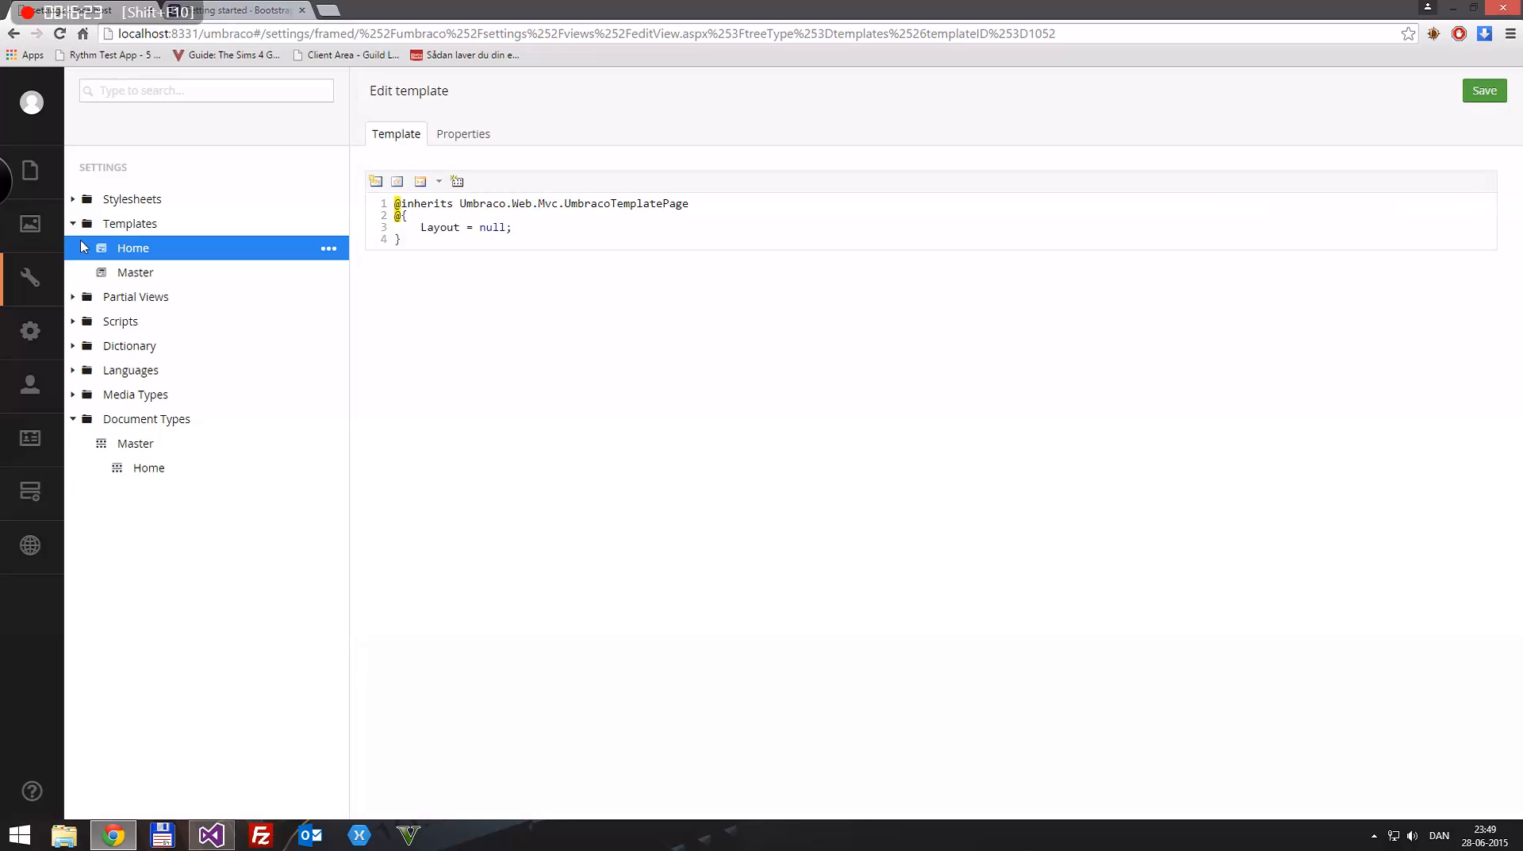
left_click(135, 272)
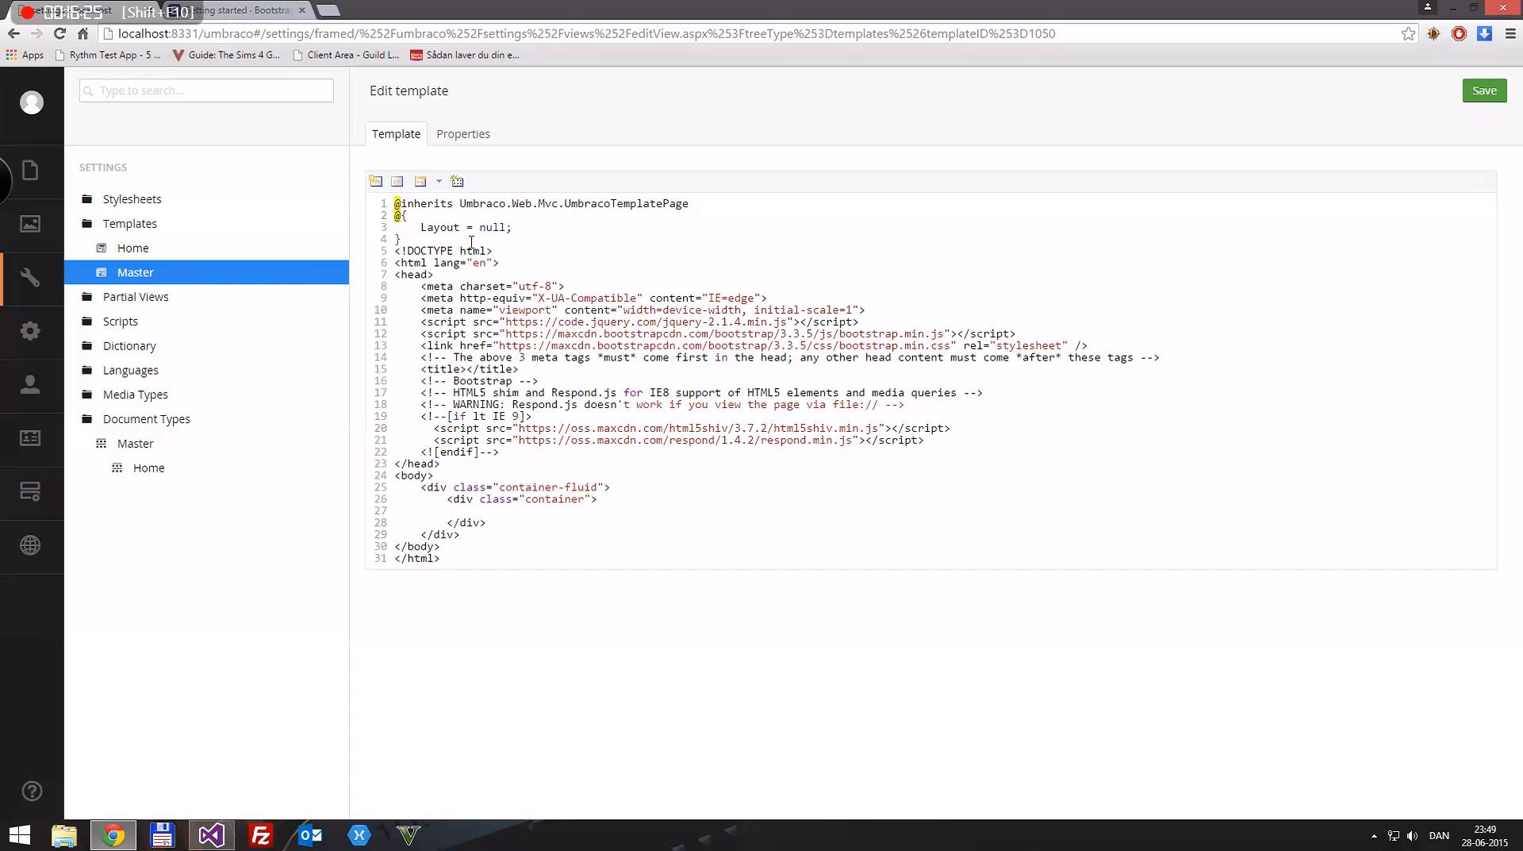
left_click(131, 250)
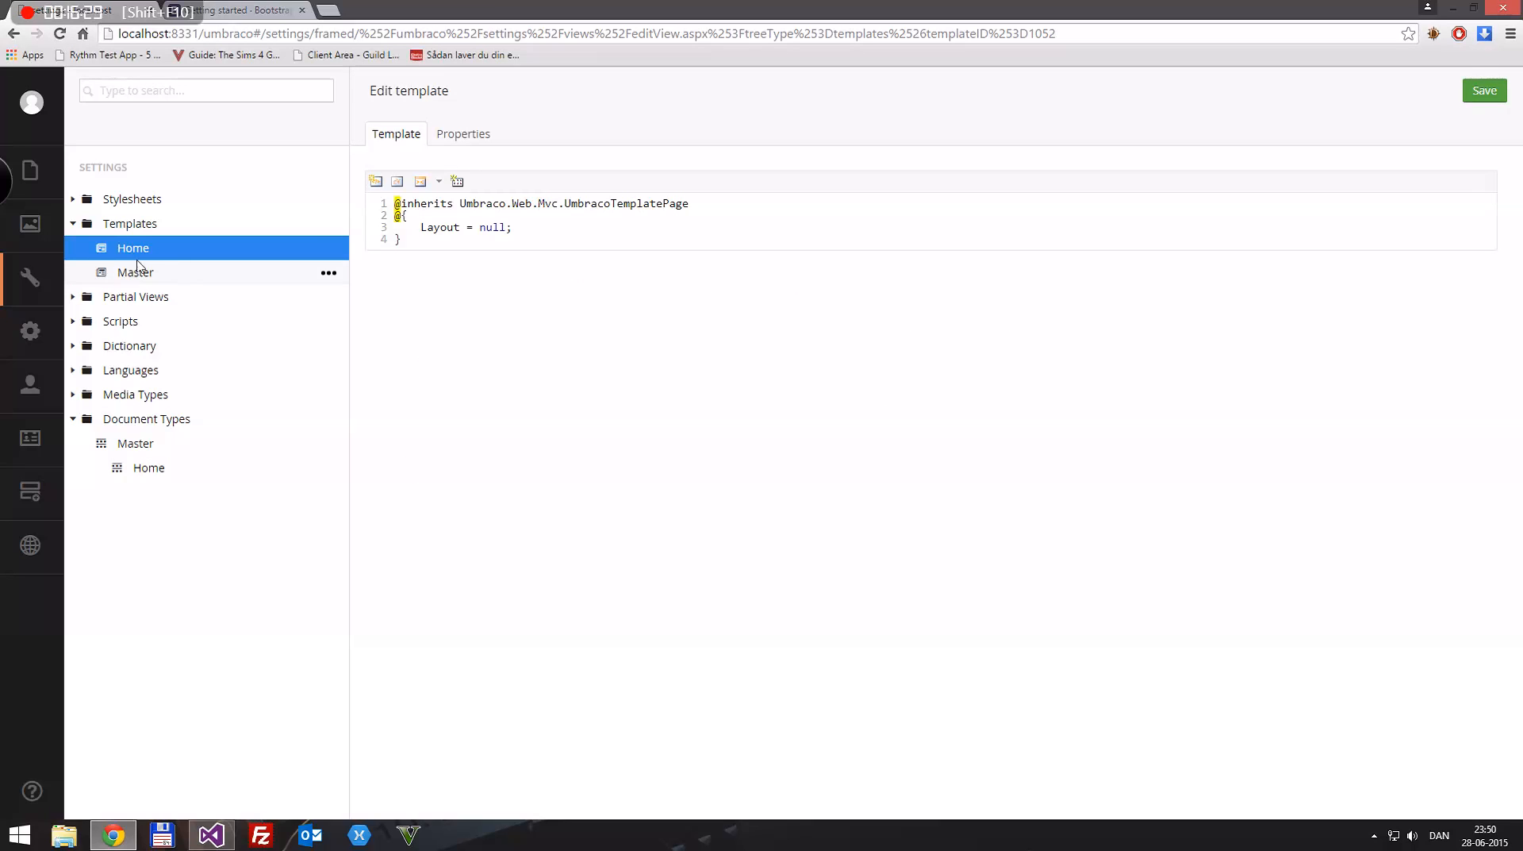
Step: Set the Home template's master template to Master and save the template
left_click(471, 136)
left_click(548, 243)
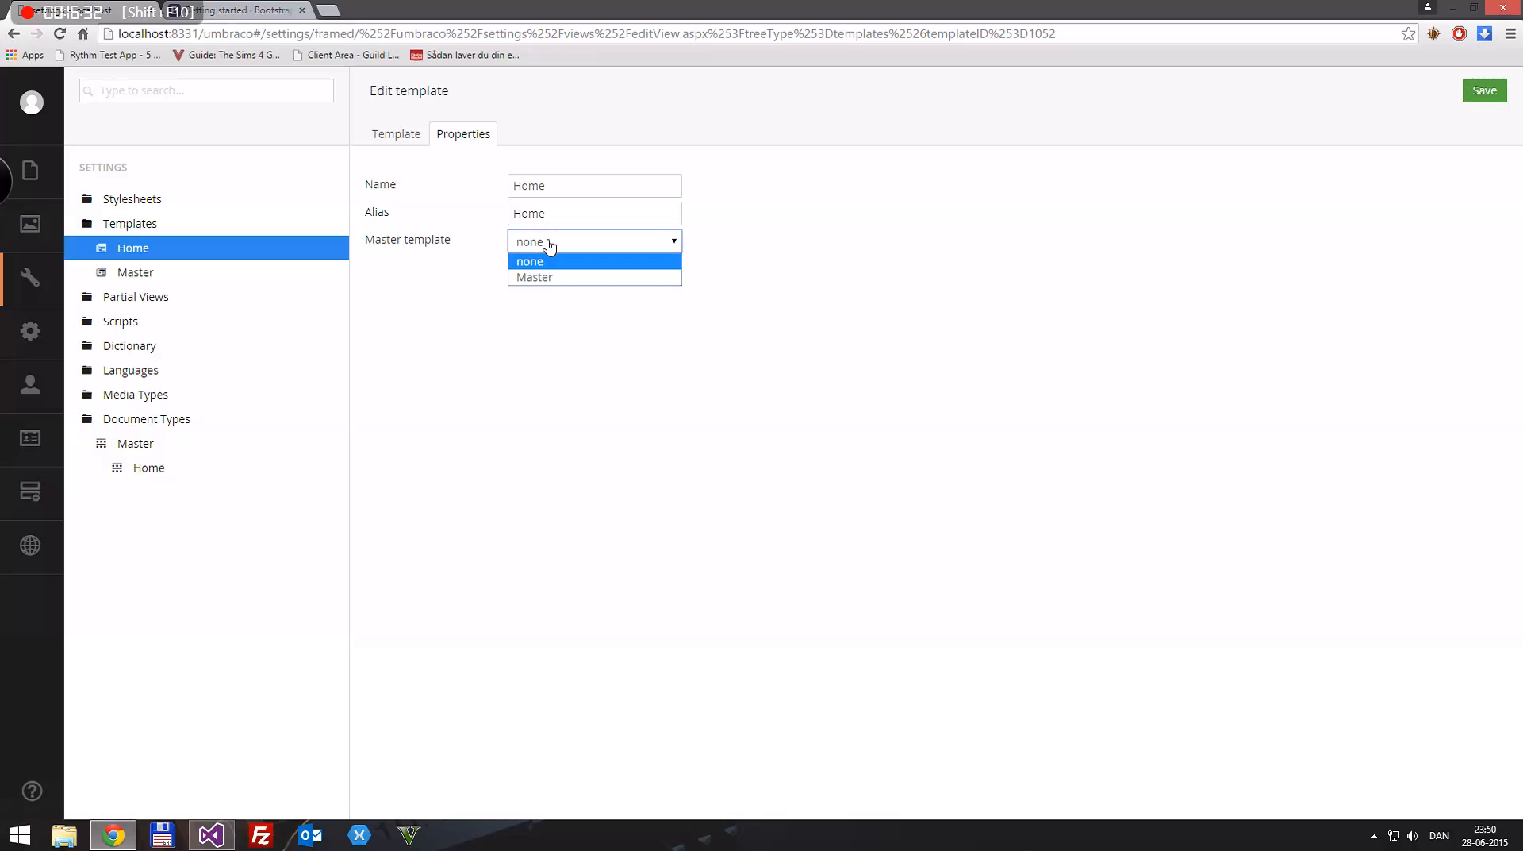
left_click(536, 278)
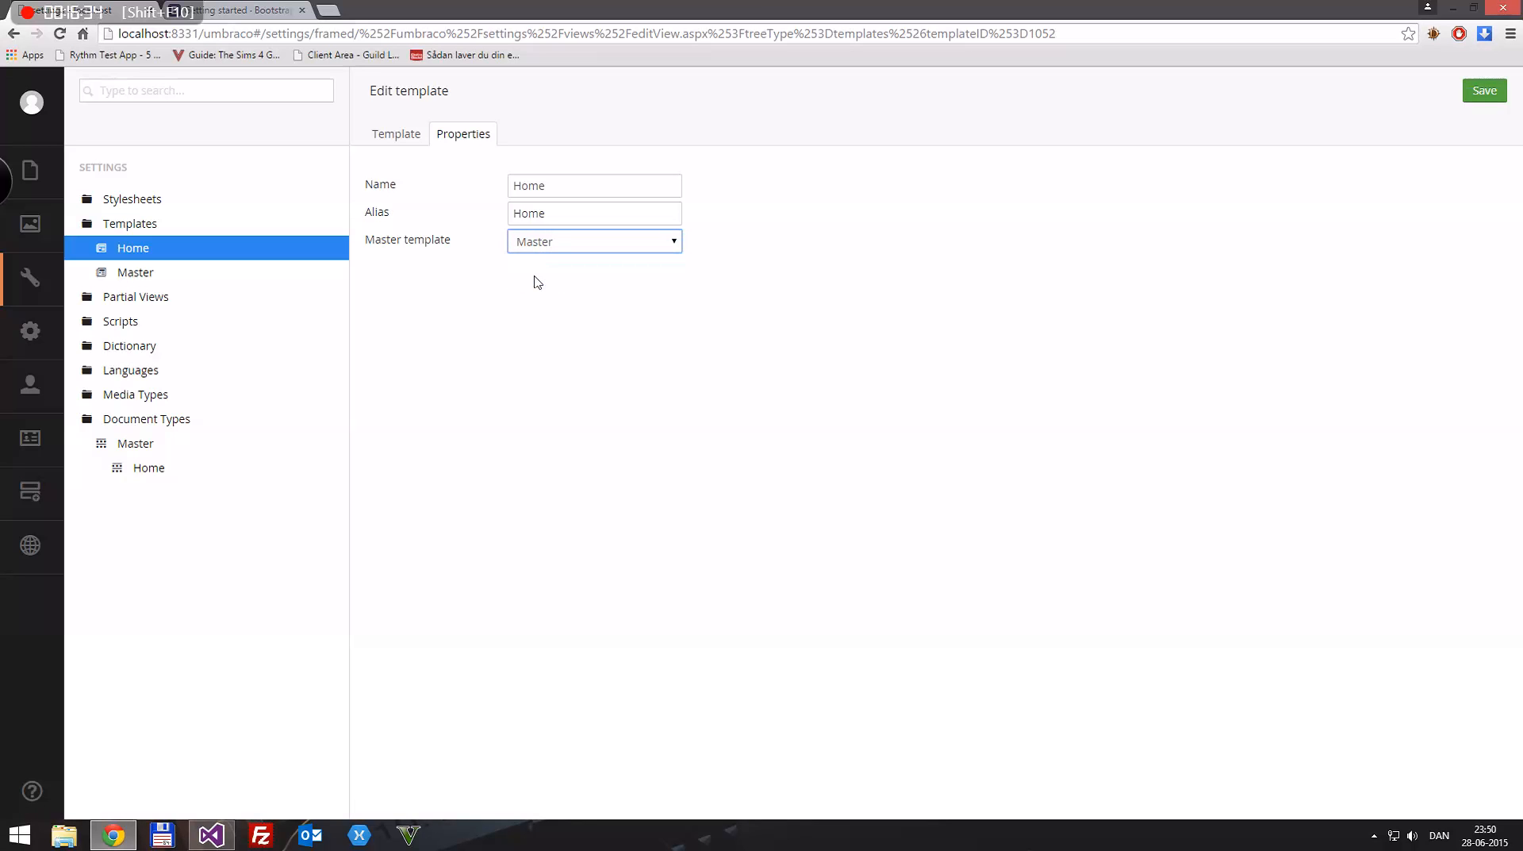
left_click(1484, 90)
Step: Check the Layout line in the Home template's code and its master template setting
left_click(136, 251)
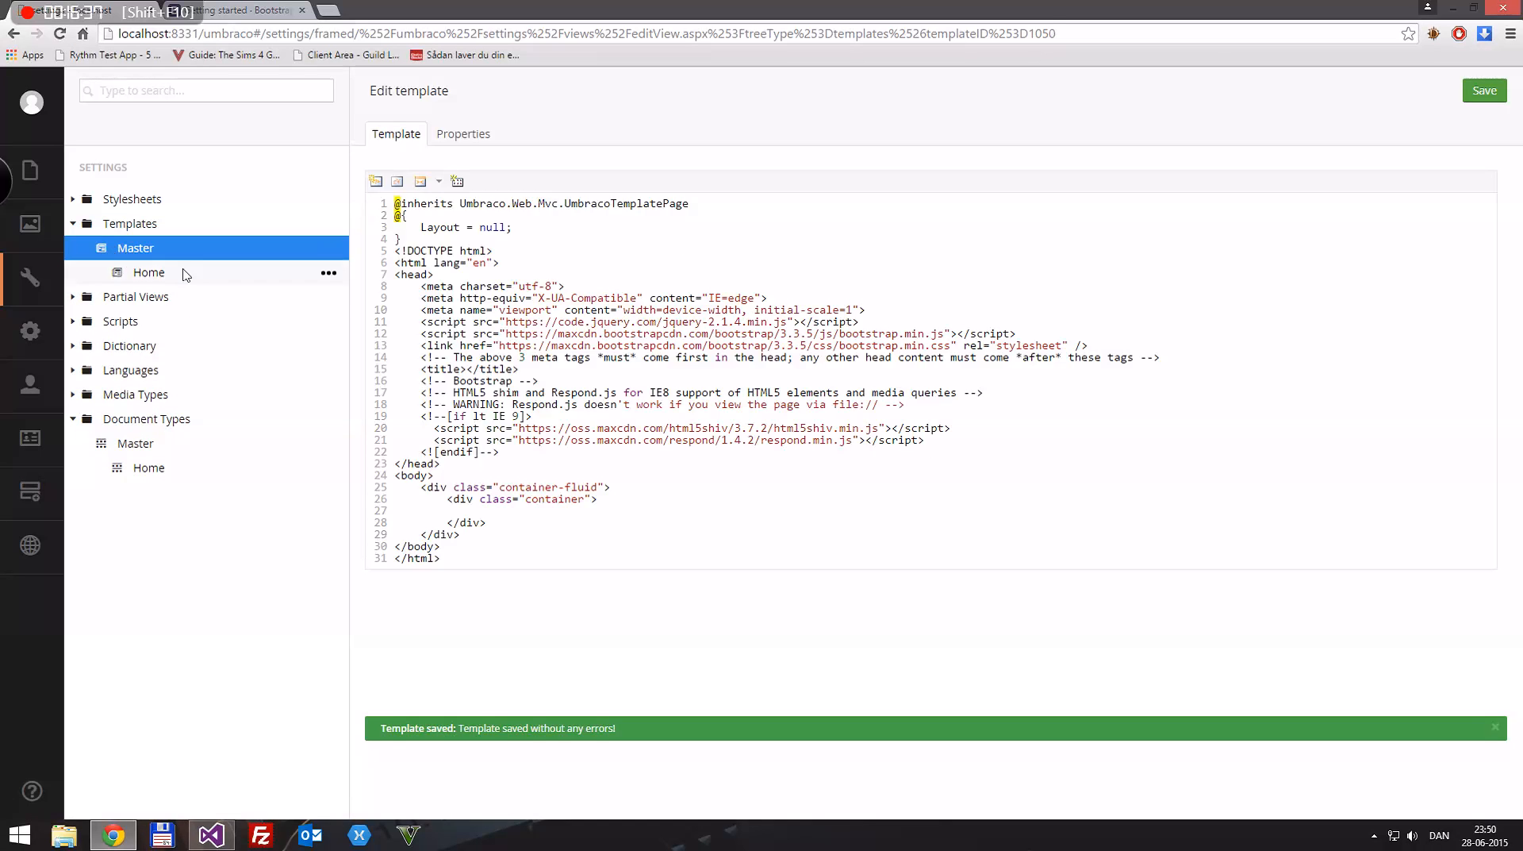
left_click(140, 276)
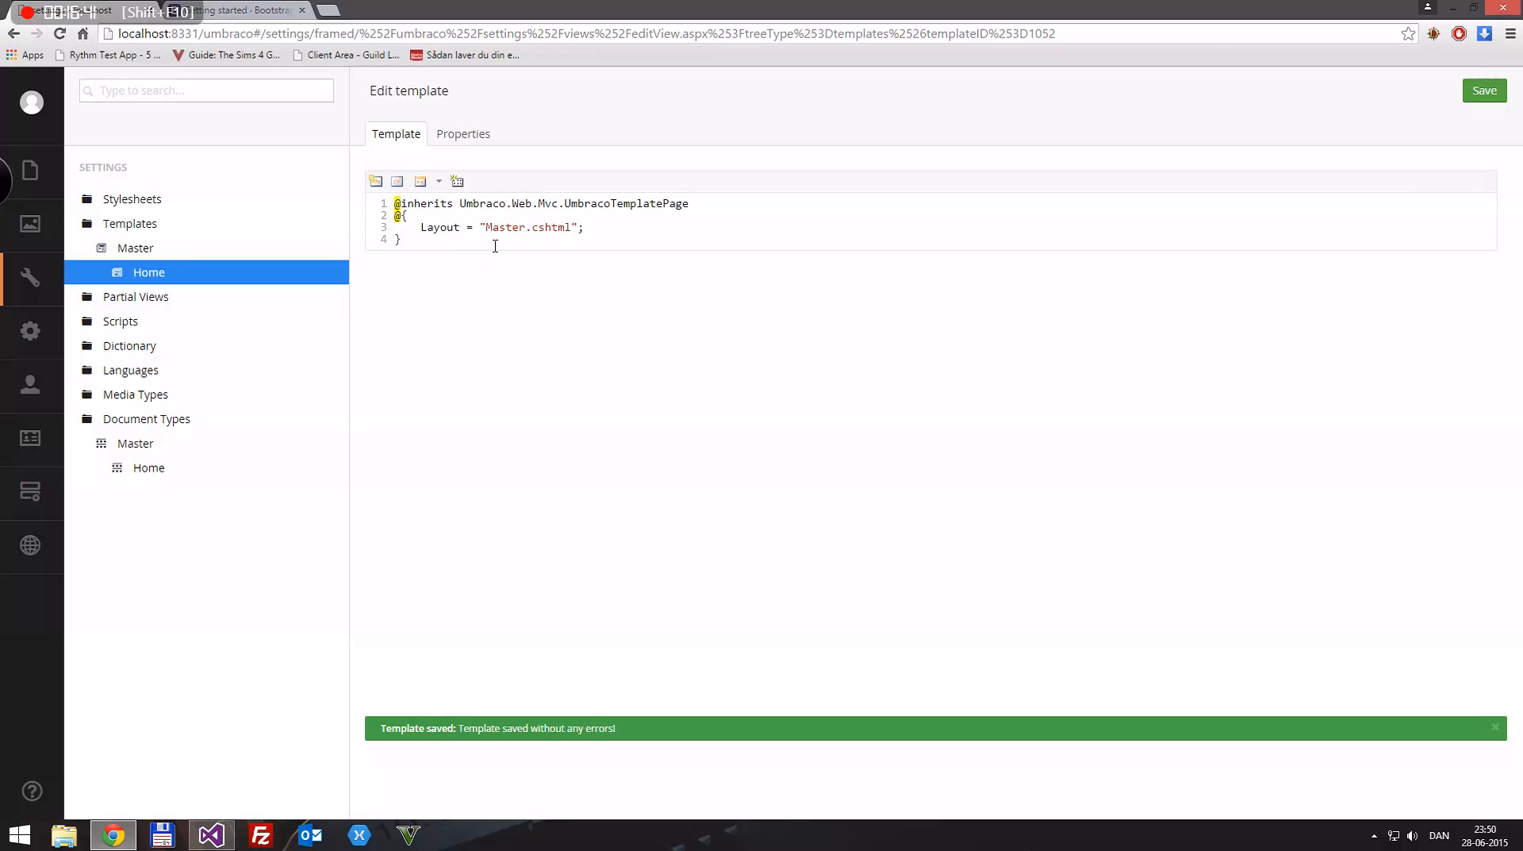
left_click(573, 227)
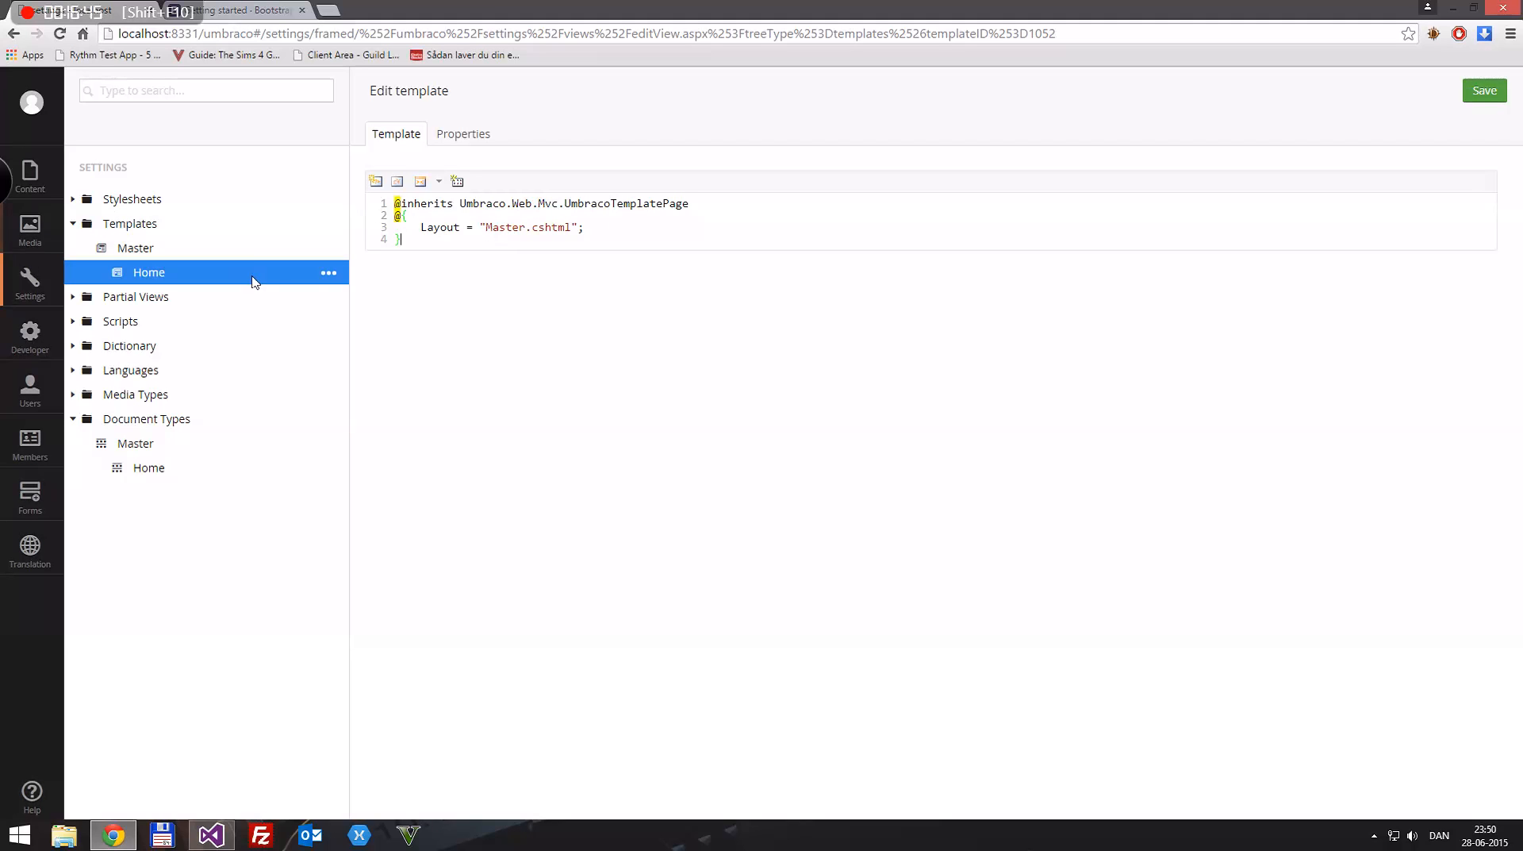
left_click(470, 141)
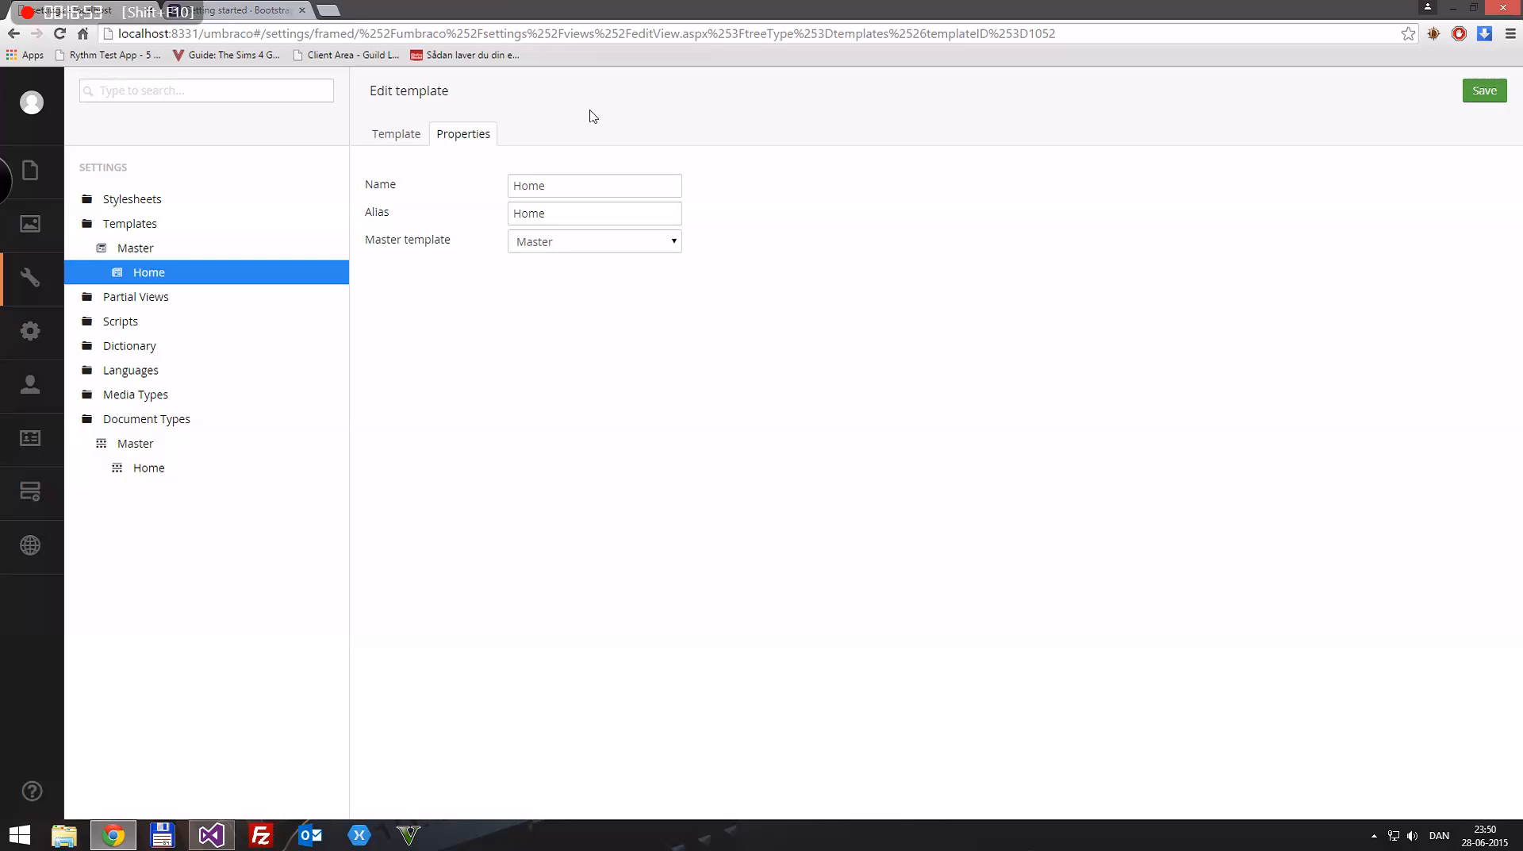
left_click(405, 136)
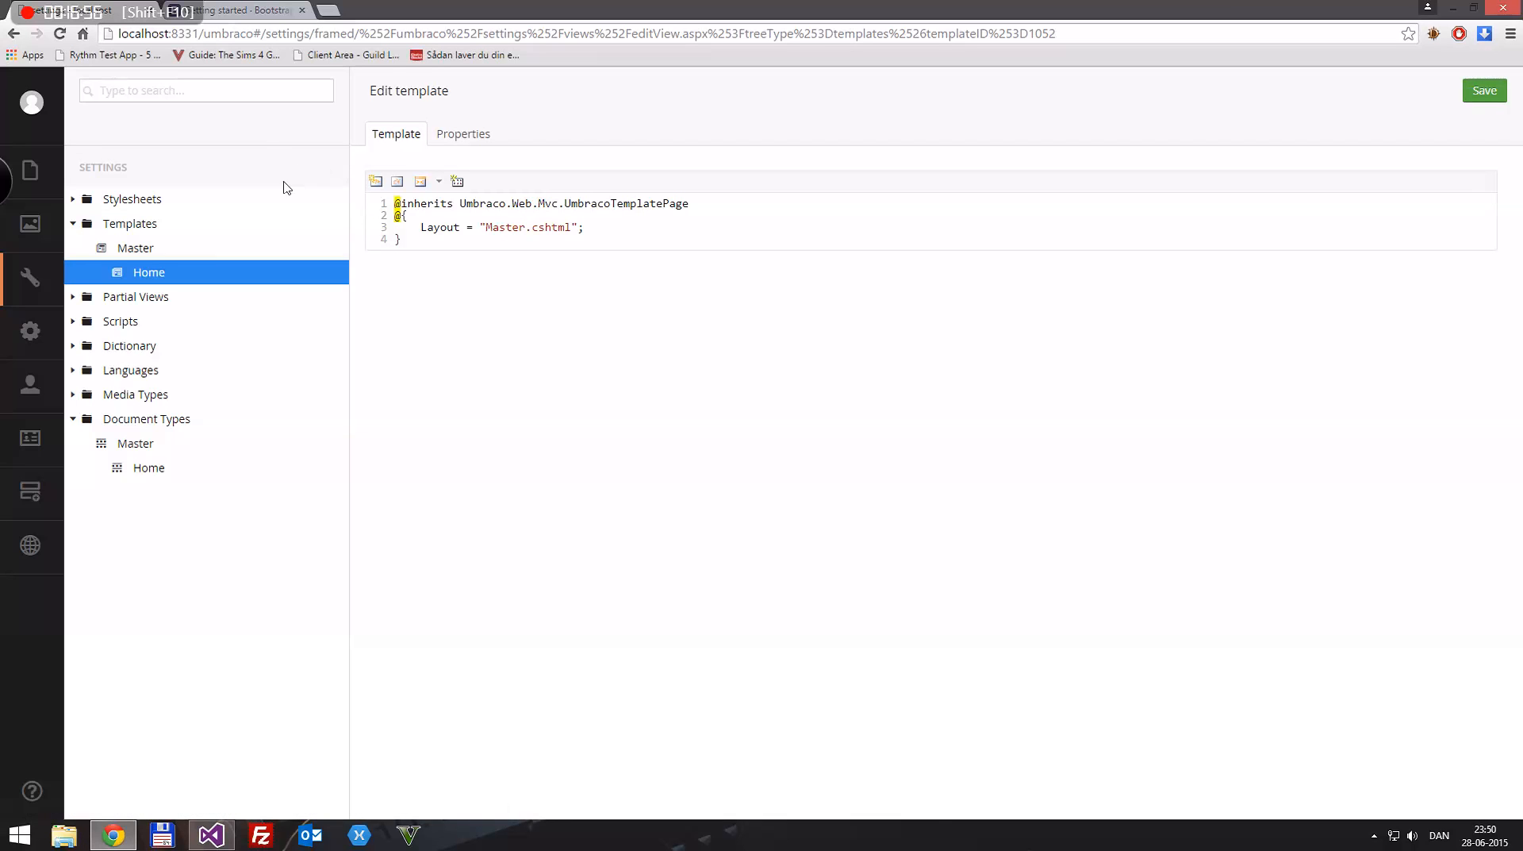
Step: Allow the Home document type at root and save the document type
left_click(143, 472)
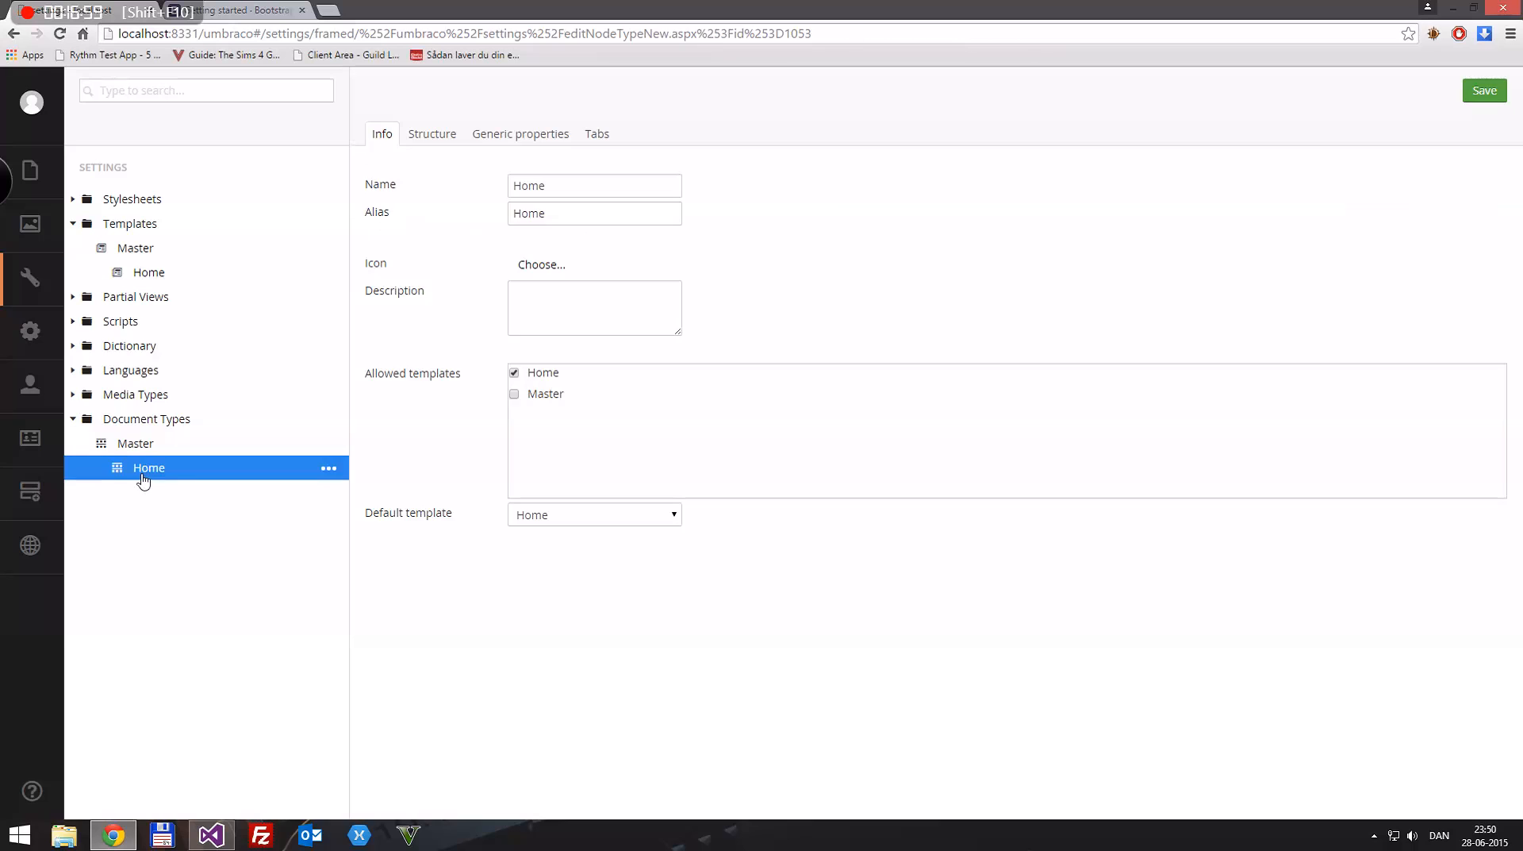
left_click(439, 136)
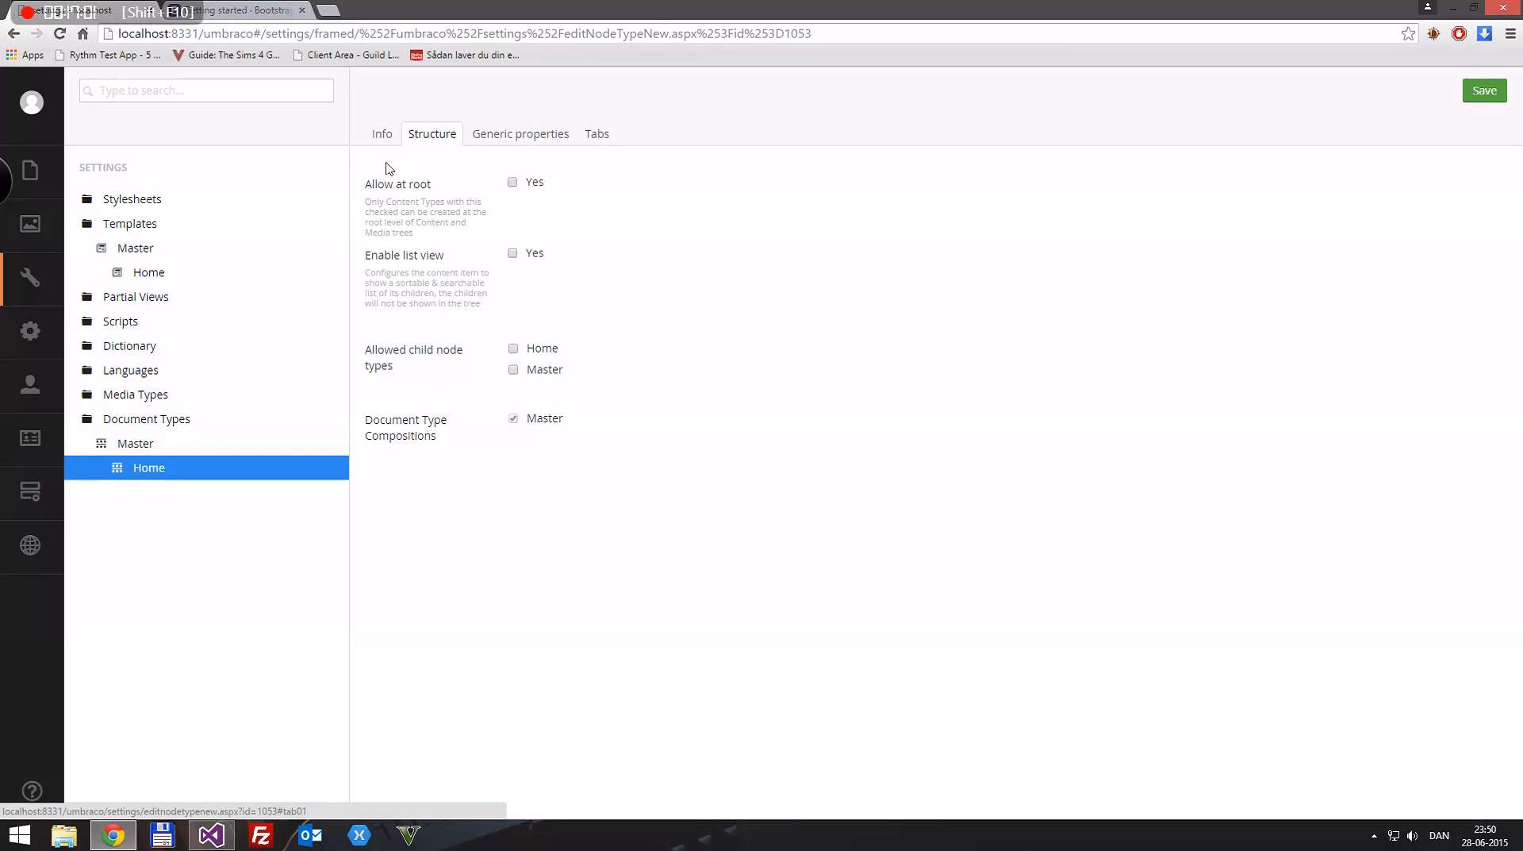
left_click(513, 183)
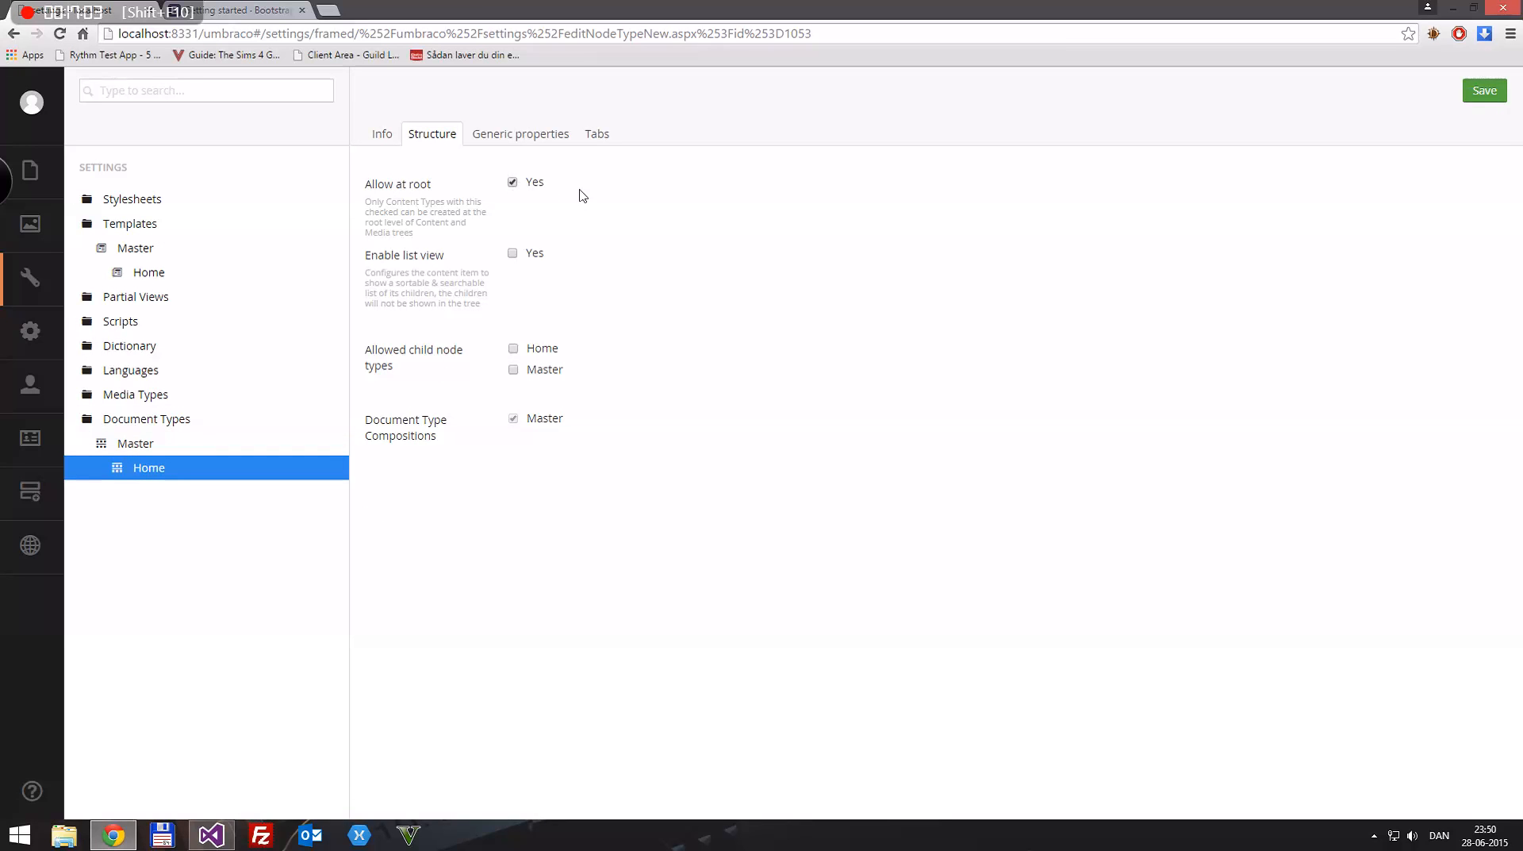
key("ctrl+s")
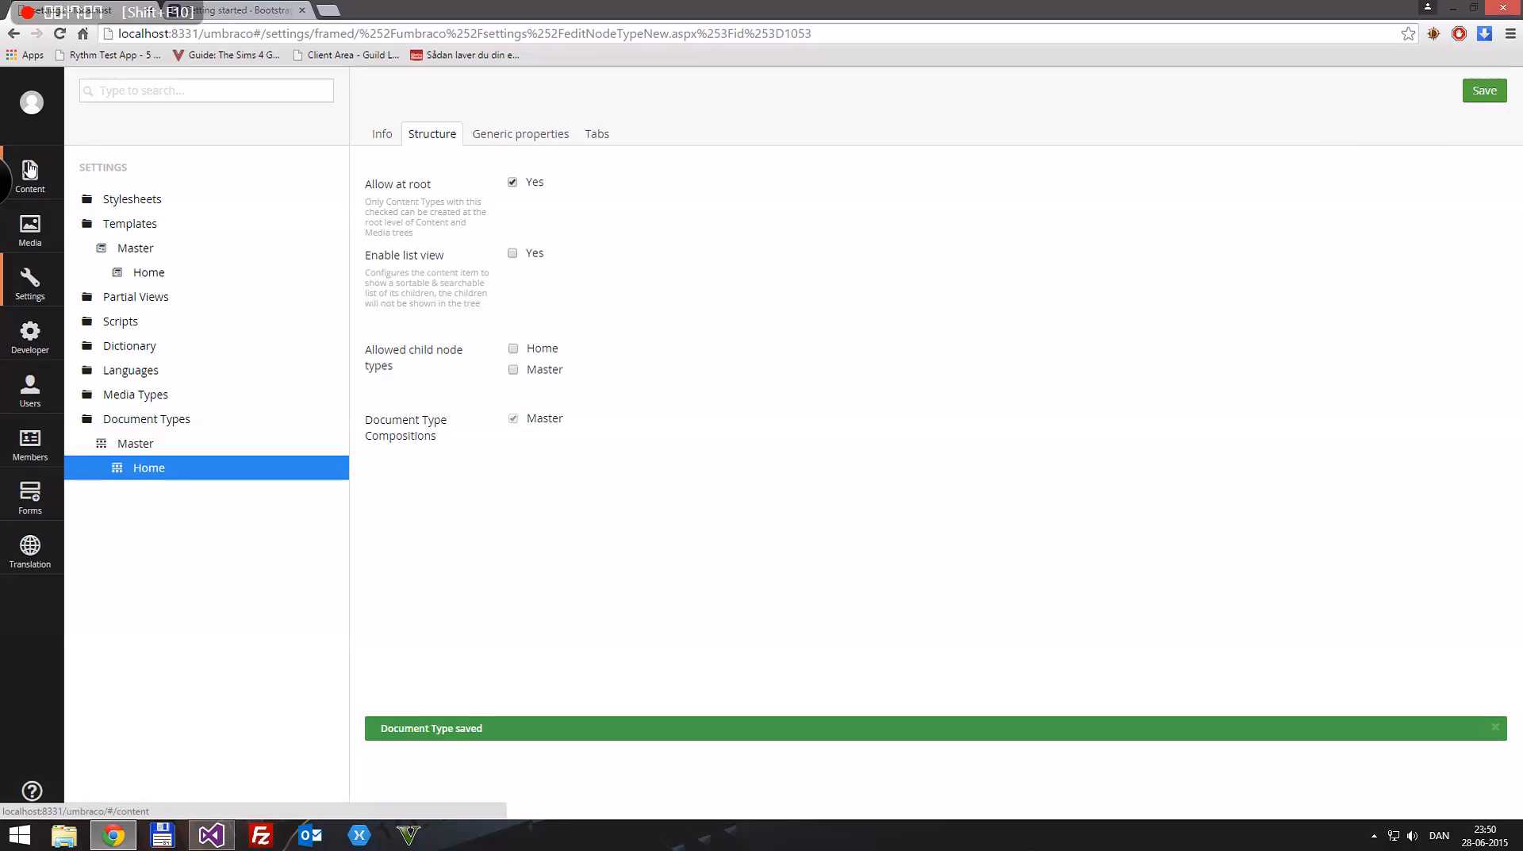
Step: Create a content item of type Home at the content root and name it "Home Page"
left_click(31, 191)
right_click(114, 168)
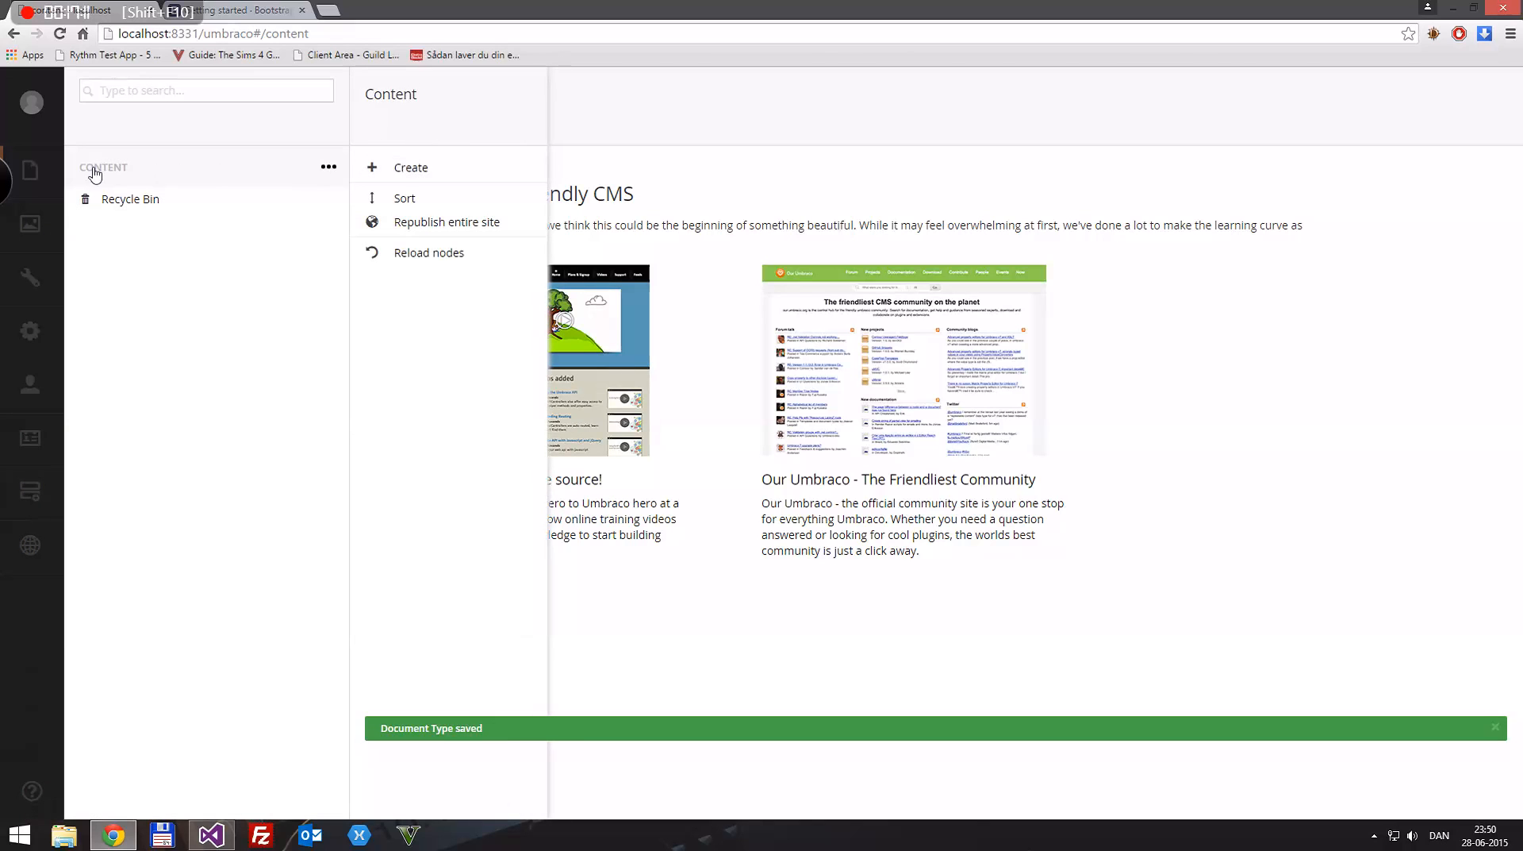
left_click(427, 168)
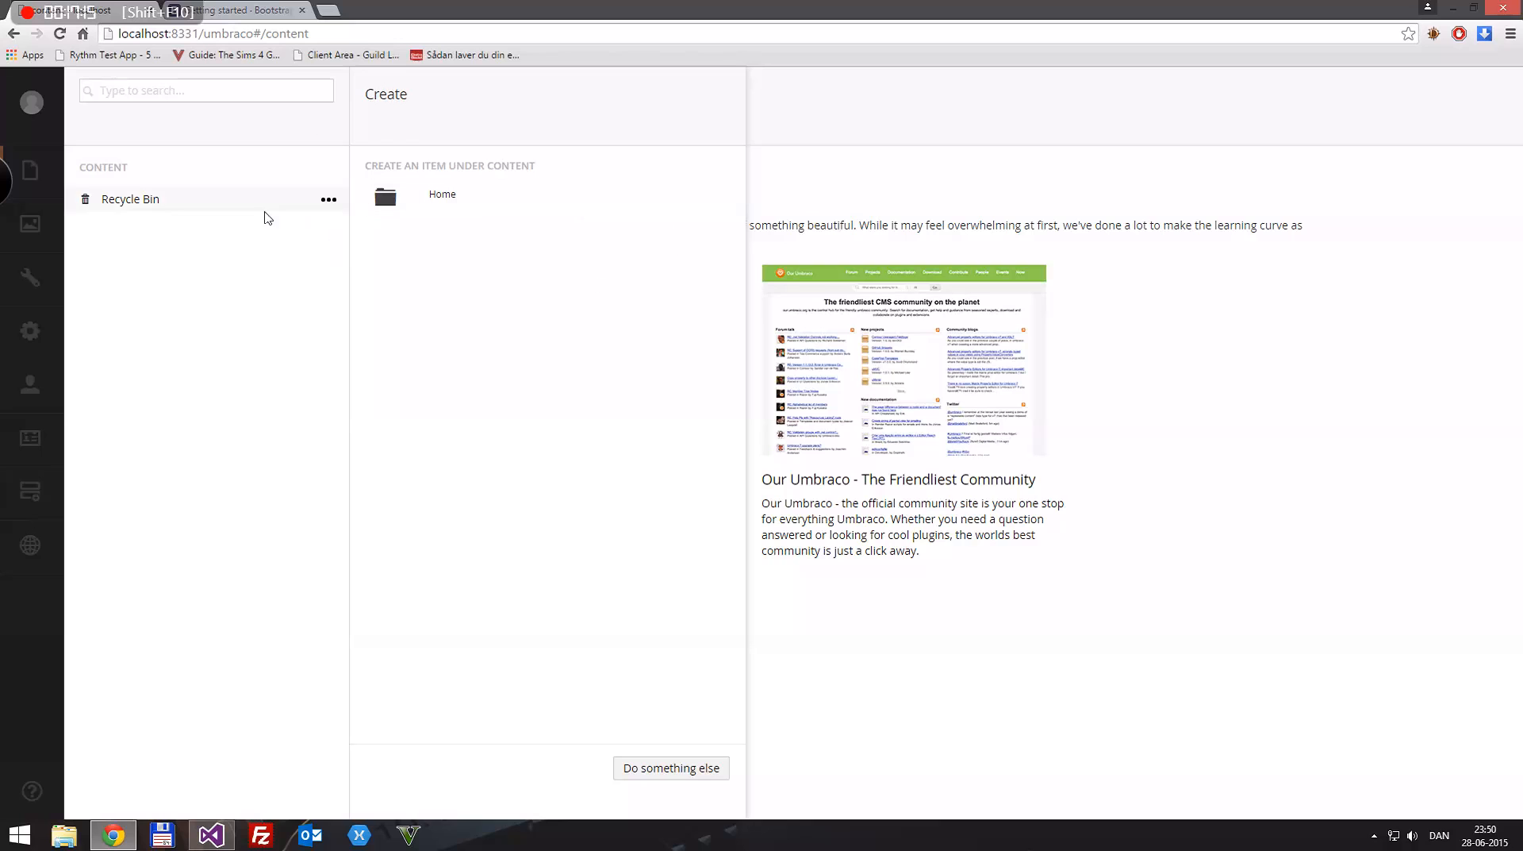
left_click(438, 196)
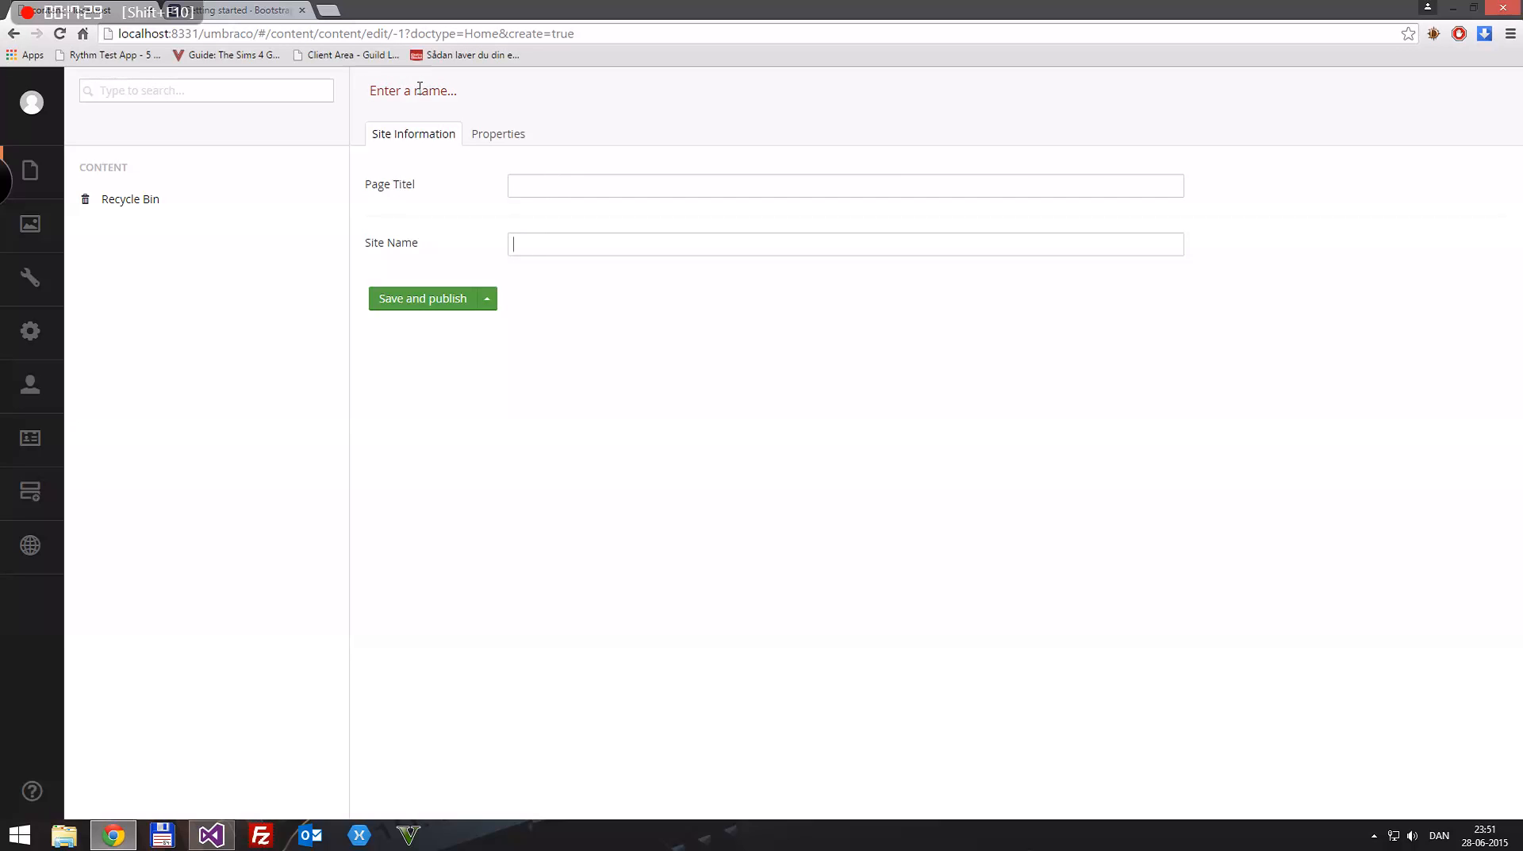
type("Home Page")
Step: Review the Home Page item's properties, including its template, and enter "Home" as its Page Titel
left_click(498, 134)
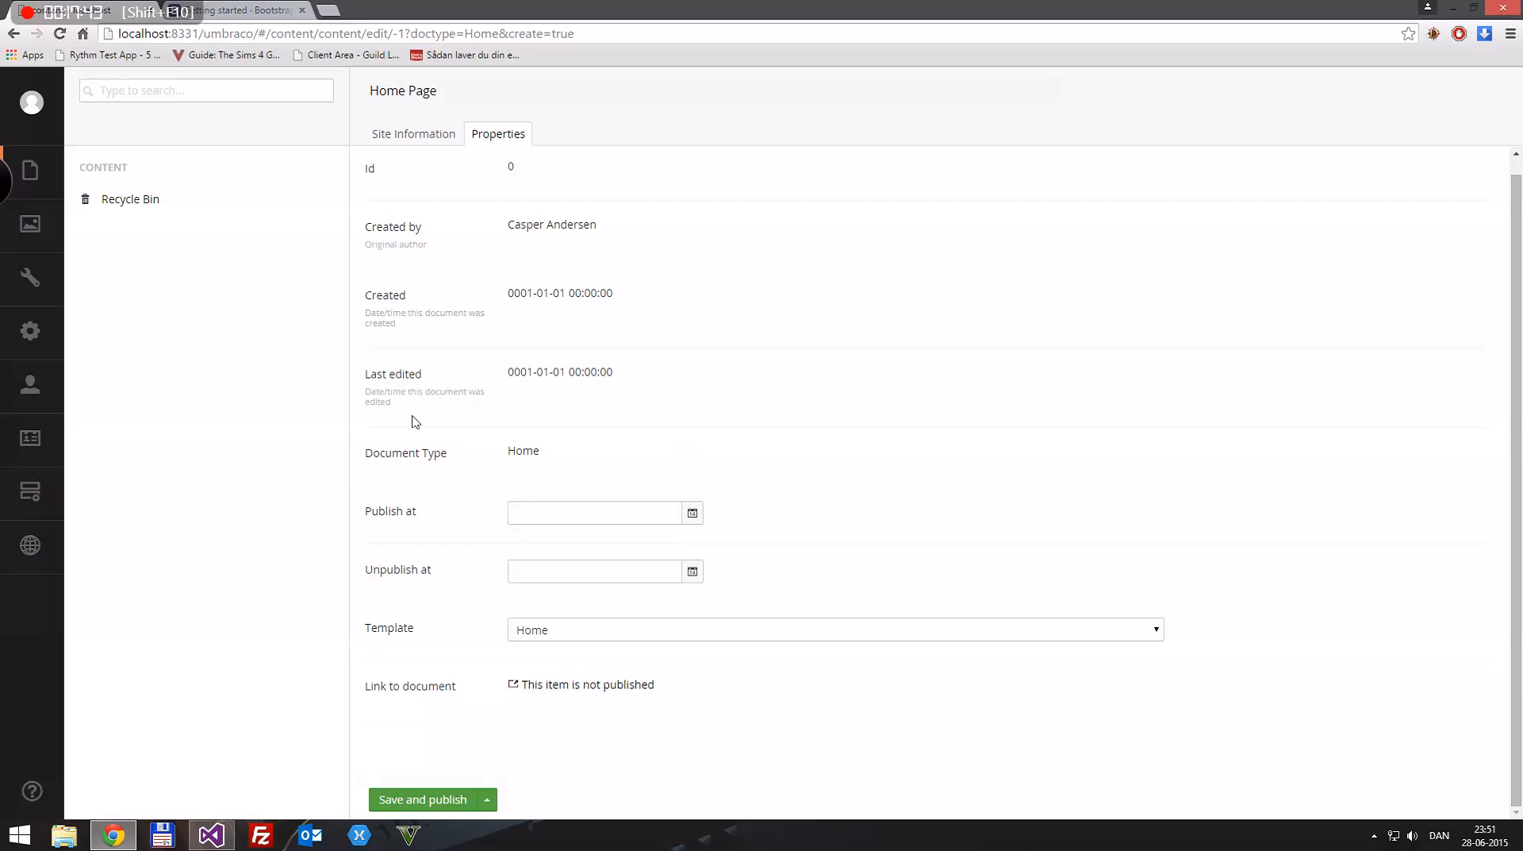
scroll(565, 408, "up", 1)
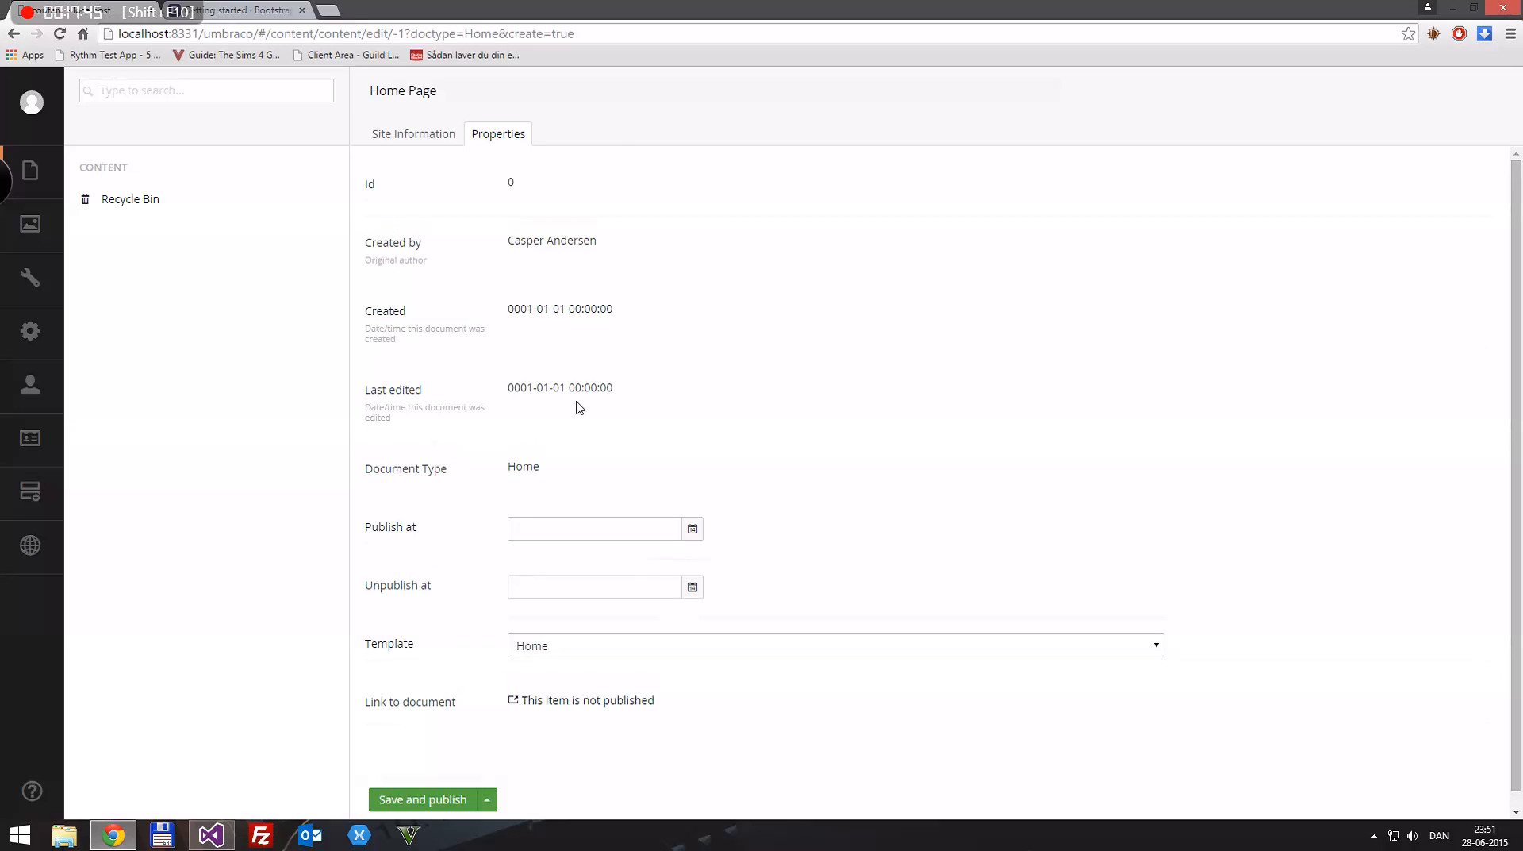
left_click(413, 134)
left_click(545, 193)
type("Home")
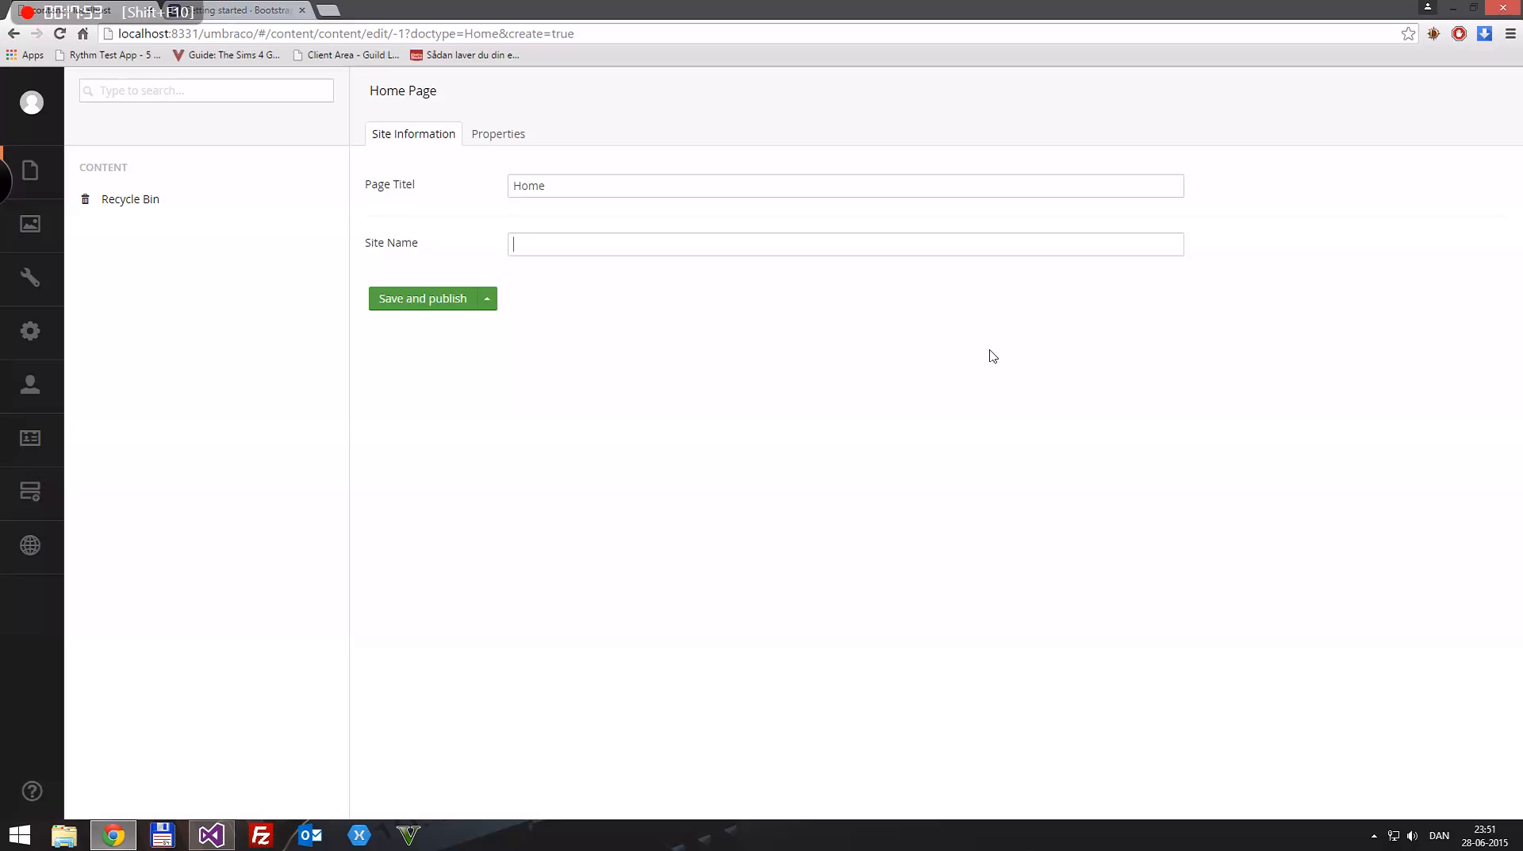
type("Umbraco Tes")
Step: Set the Home Page item's Site Name to "Umbraco Test Site", then save and publish the item
key("ctrl+s")
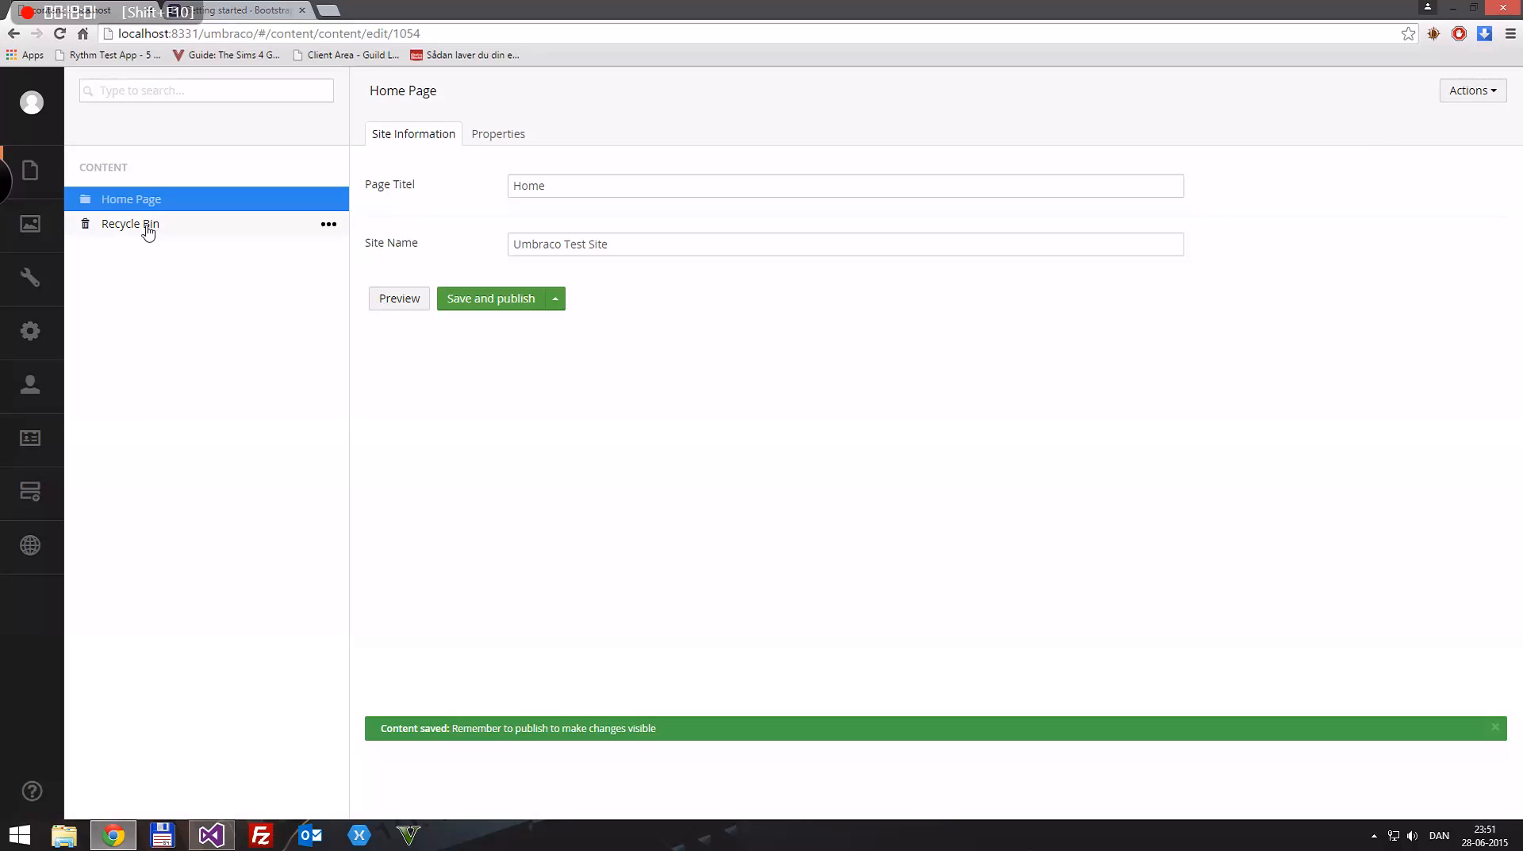
left_click(135, 224)
triple_click(104, 225)
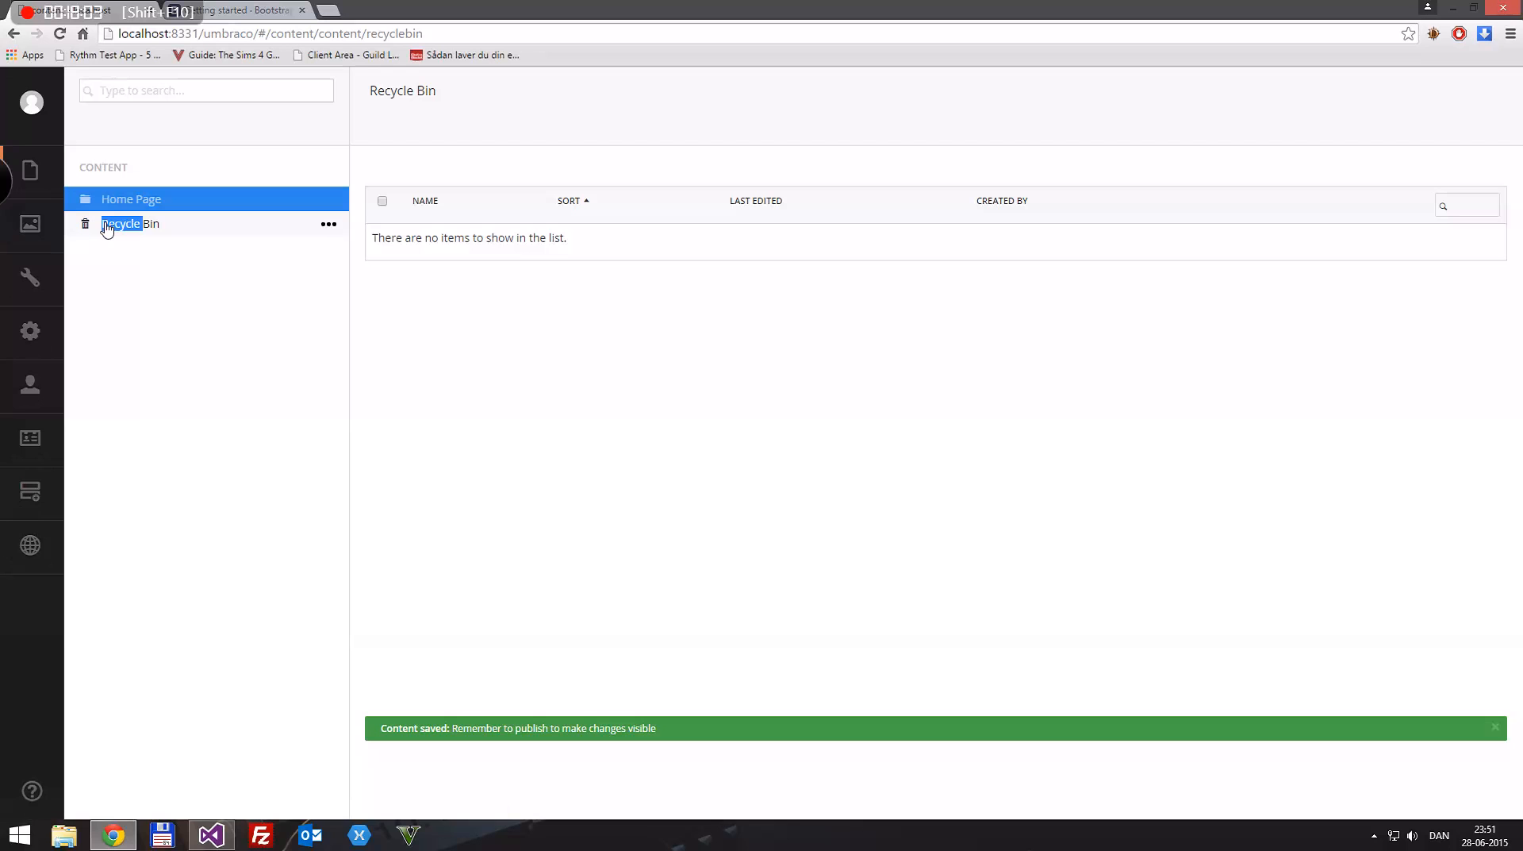
left_click(104, 169)
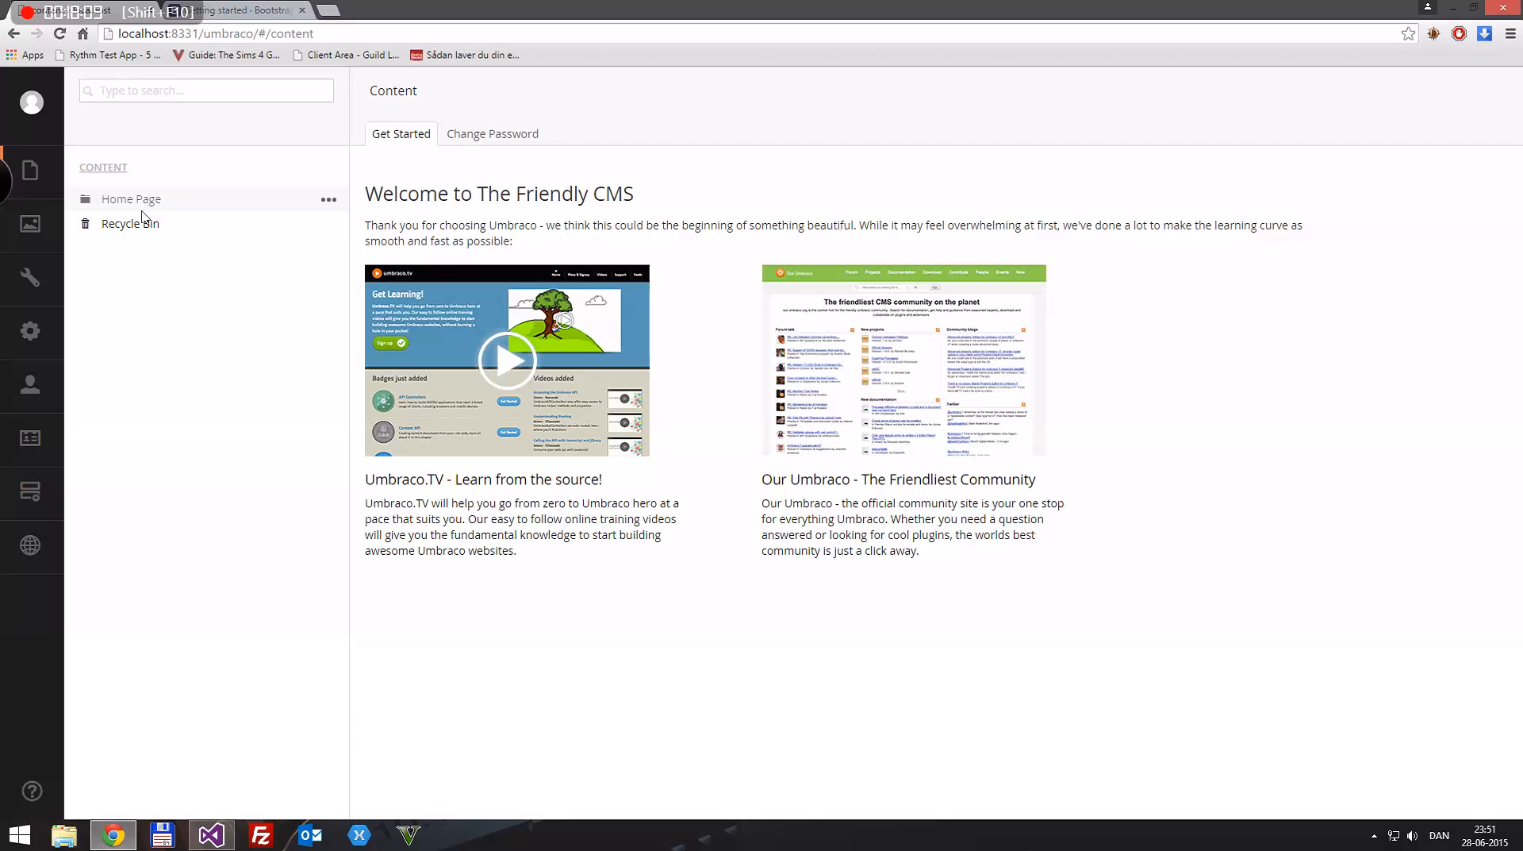
left_click(145, 202)
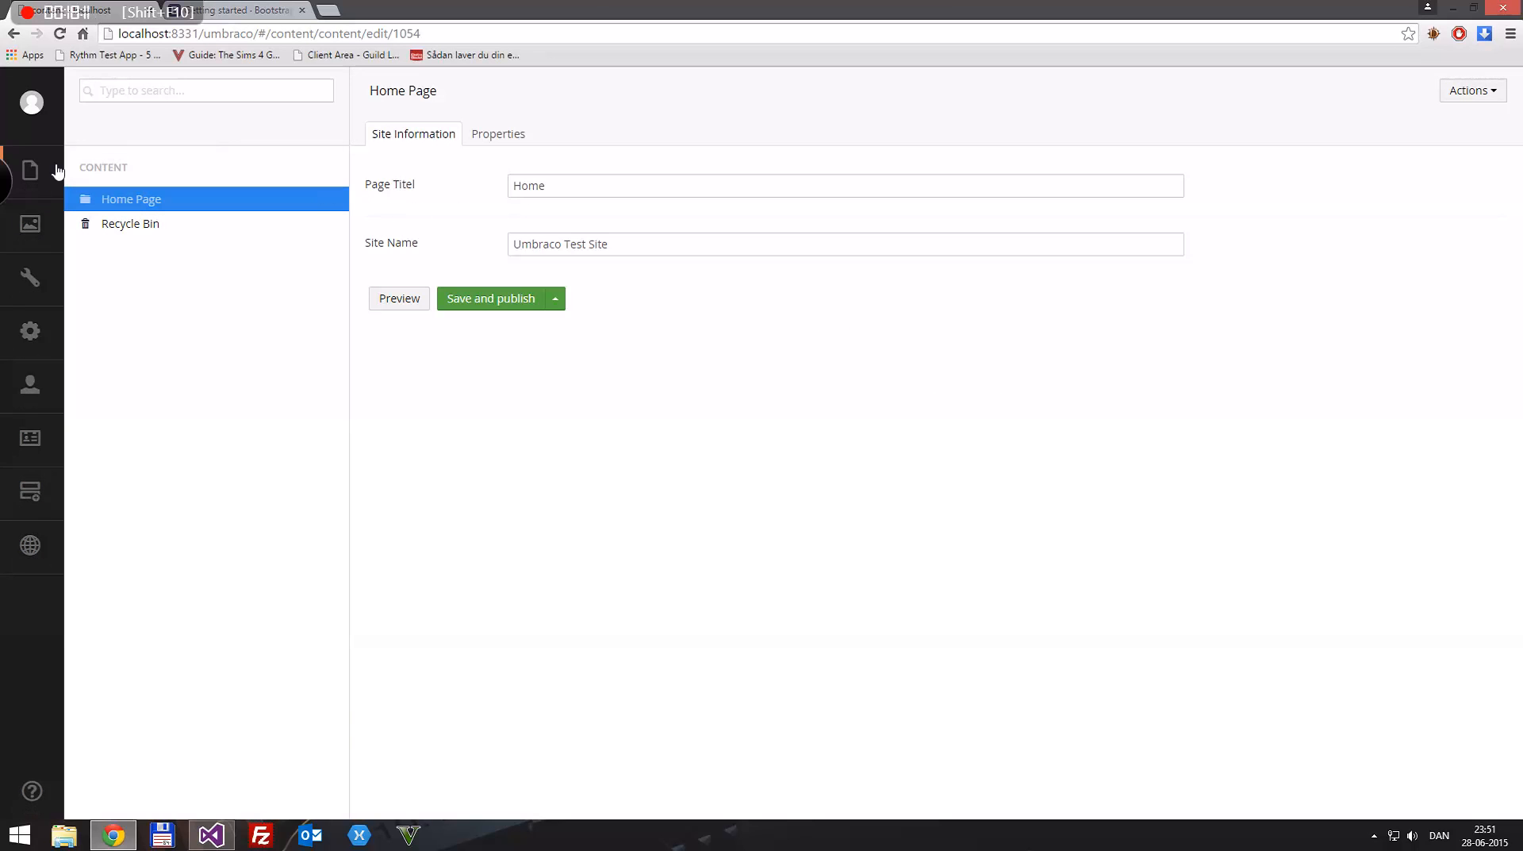
left_click(502, 306)
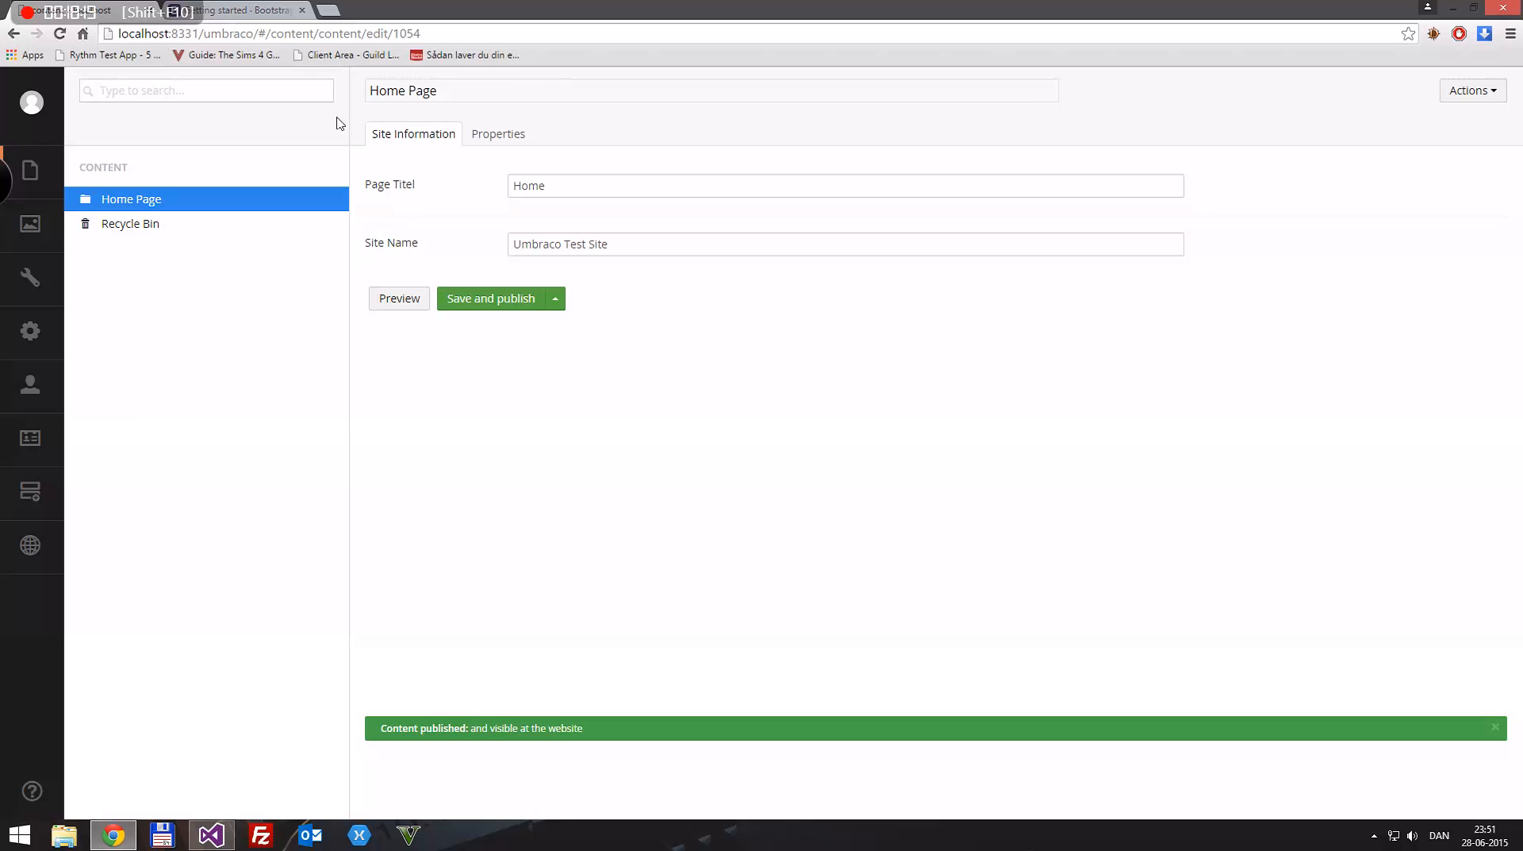
Step: Open the site's front page at localhost:8331 in a new browser tab
left_click(255, 9)
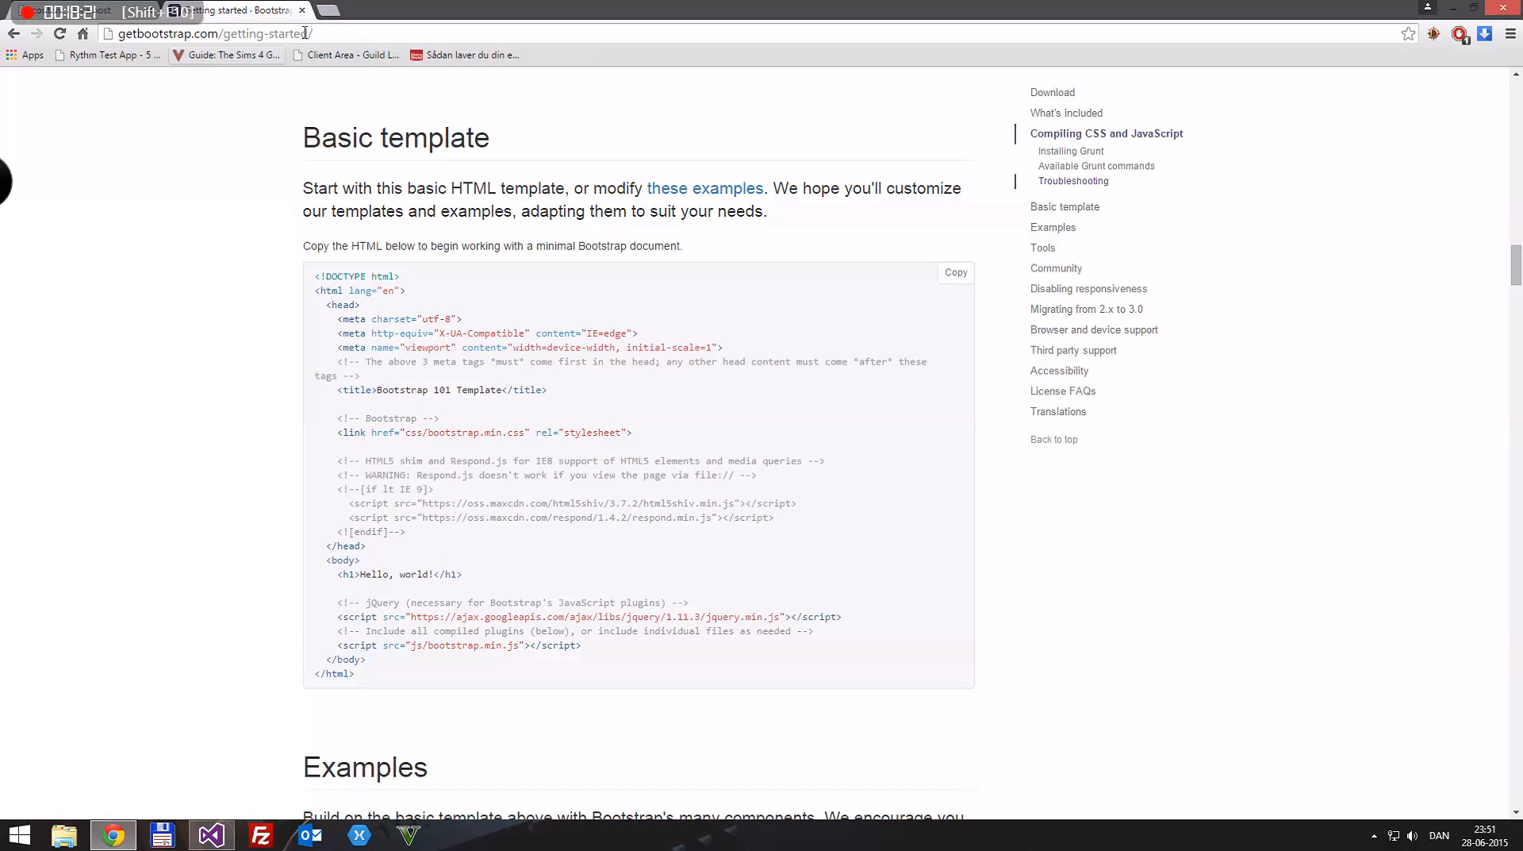
left_click(87, 10)
left_click_drag(199, 34, 89, 37)
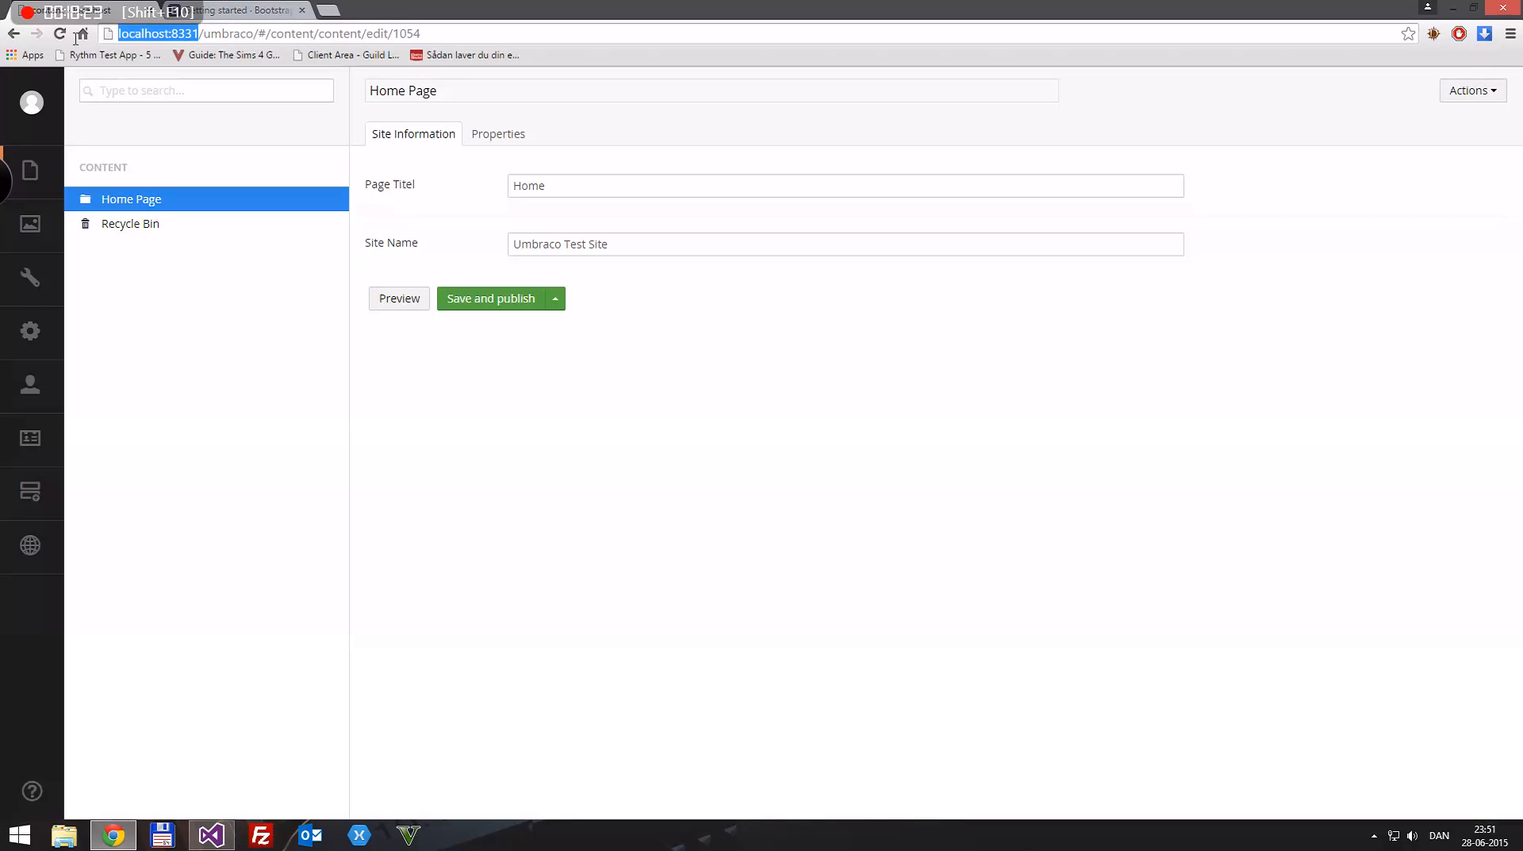
key("ctrl+c")
key("ctrl+t")
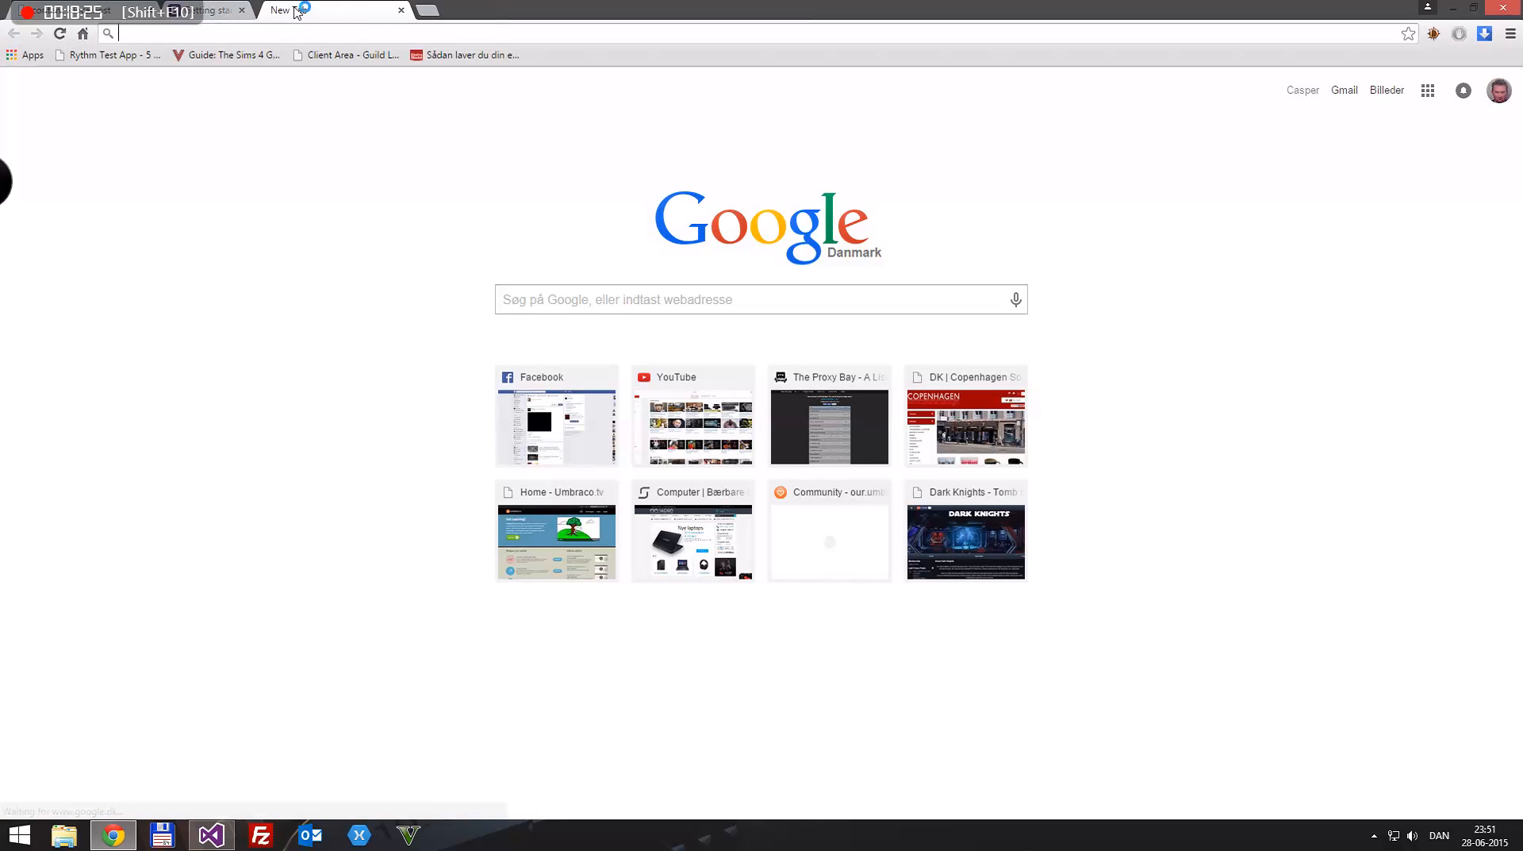
left_click(302, 11)
key("ctrl+v")
key("Return")
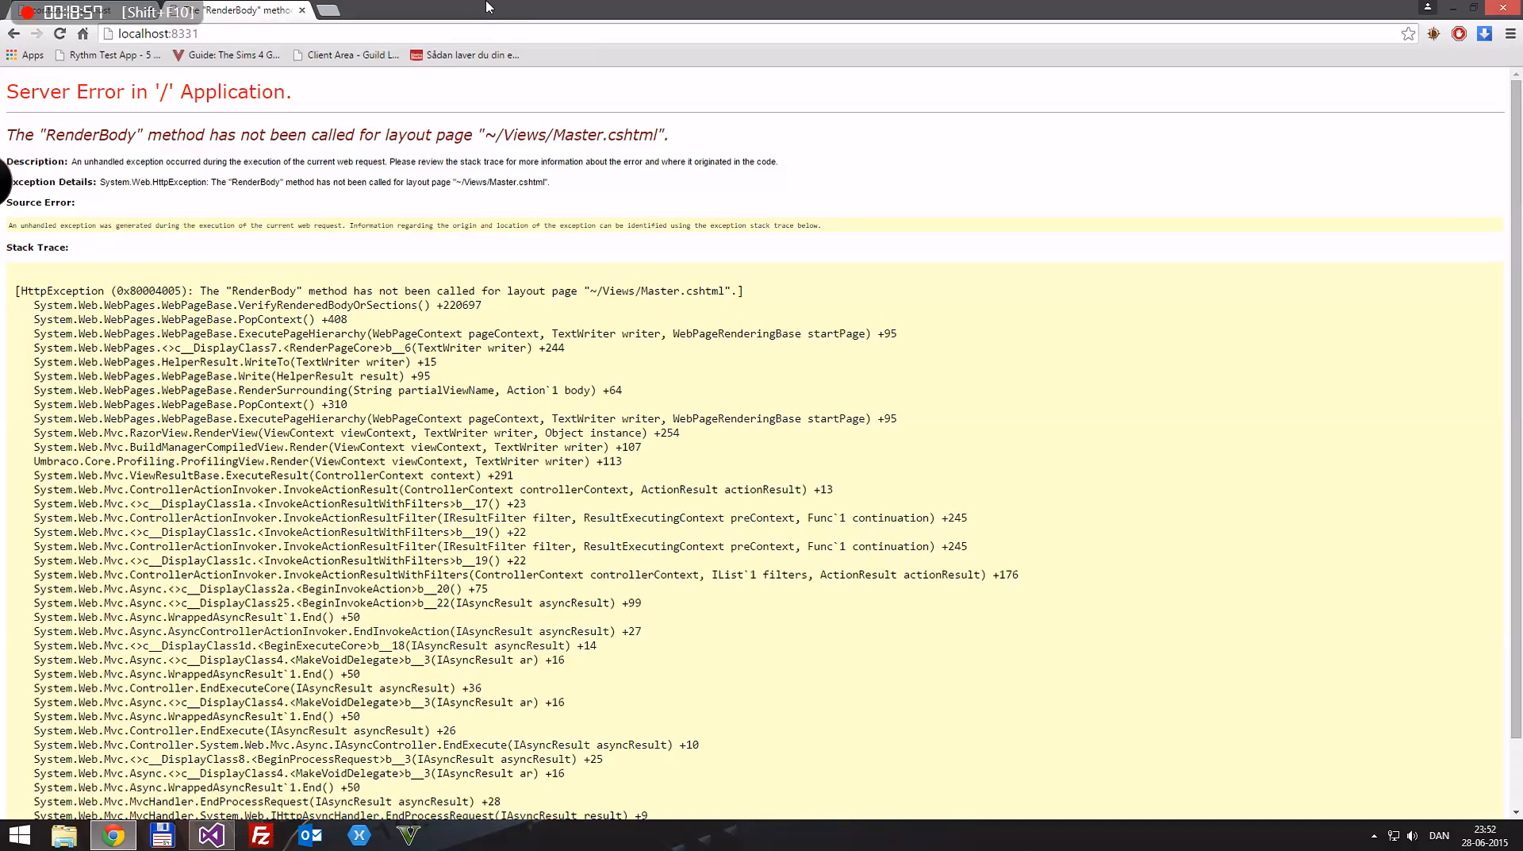
key("ctrl+Tab")
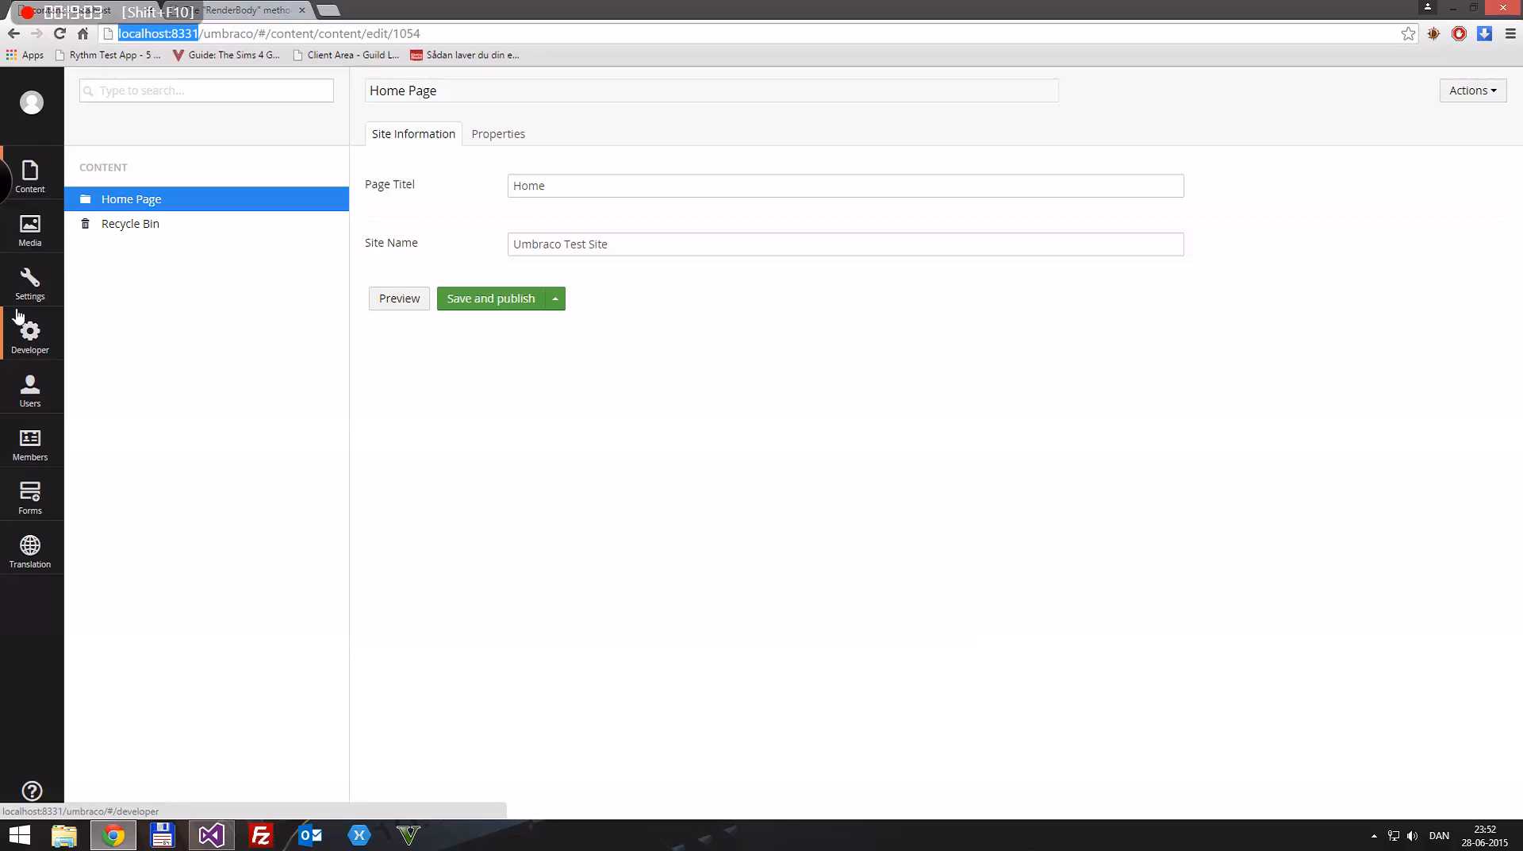
left_click(29, 282)
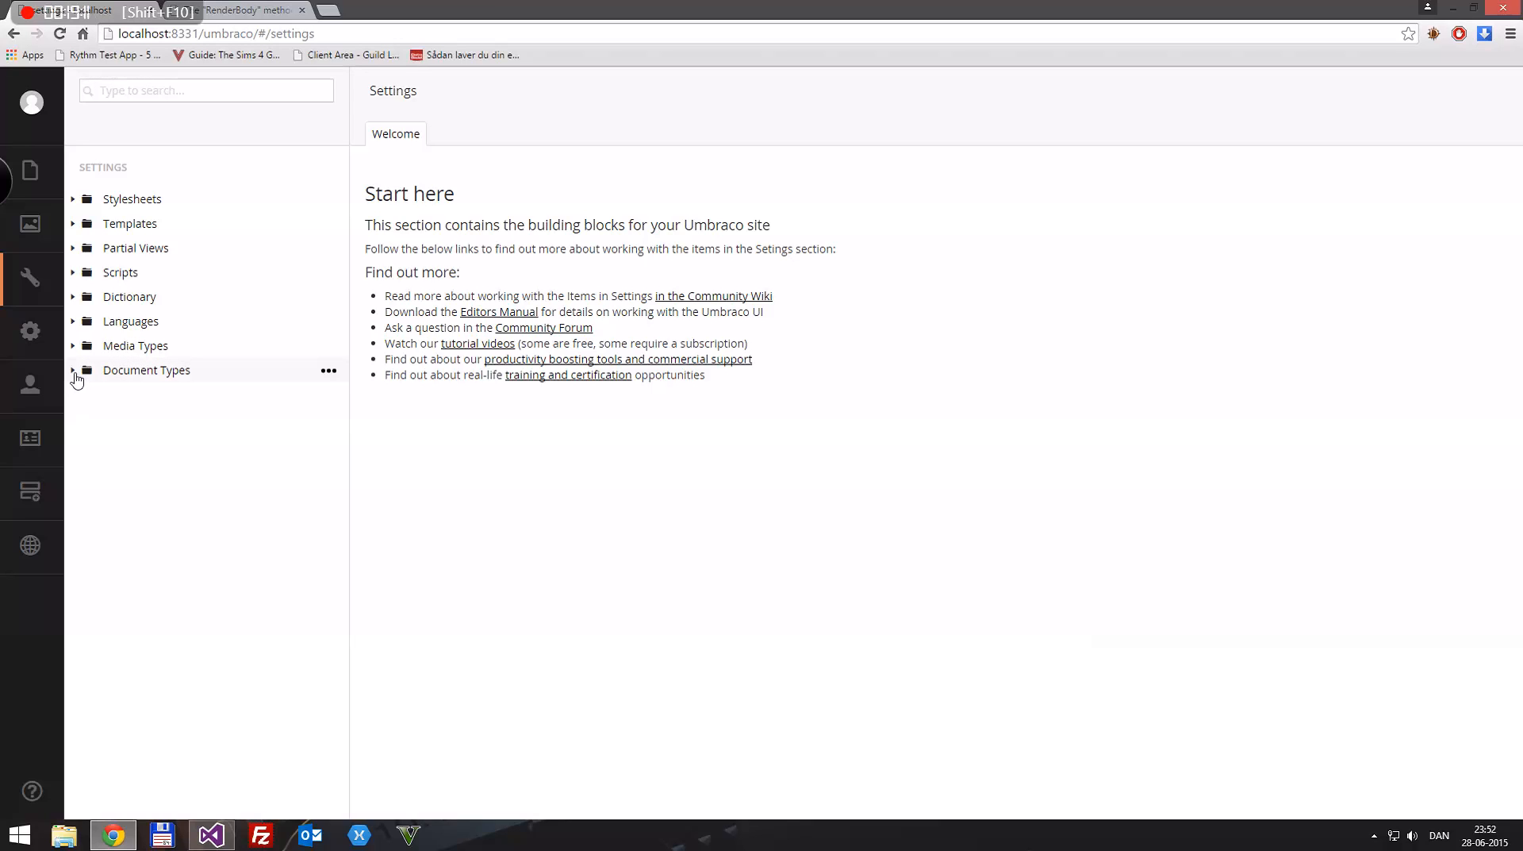
left_click(73, 224)
left_click(136, 248)
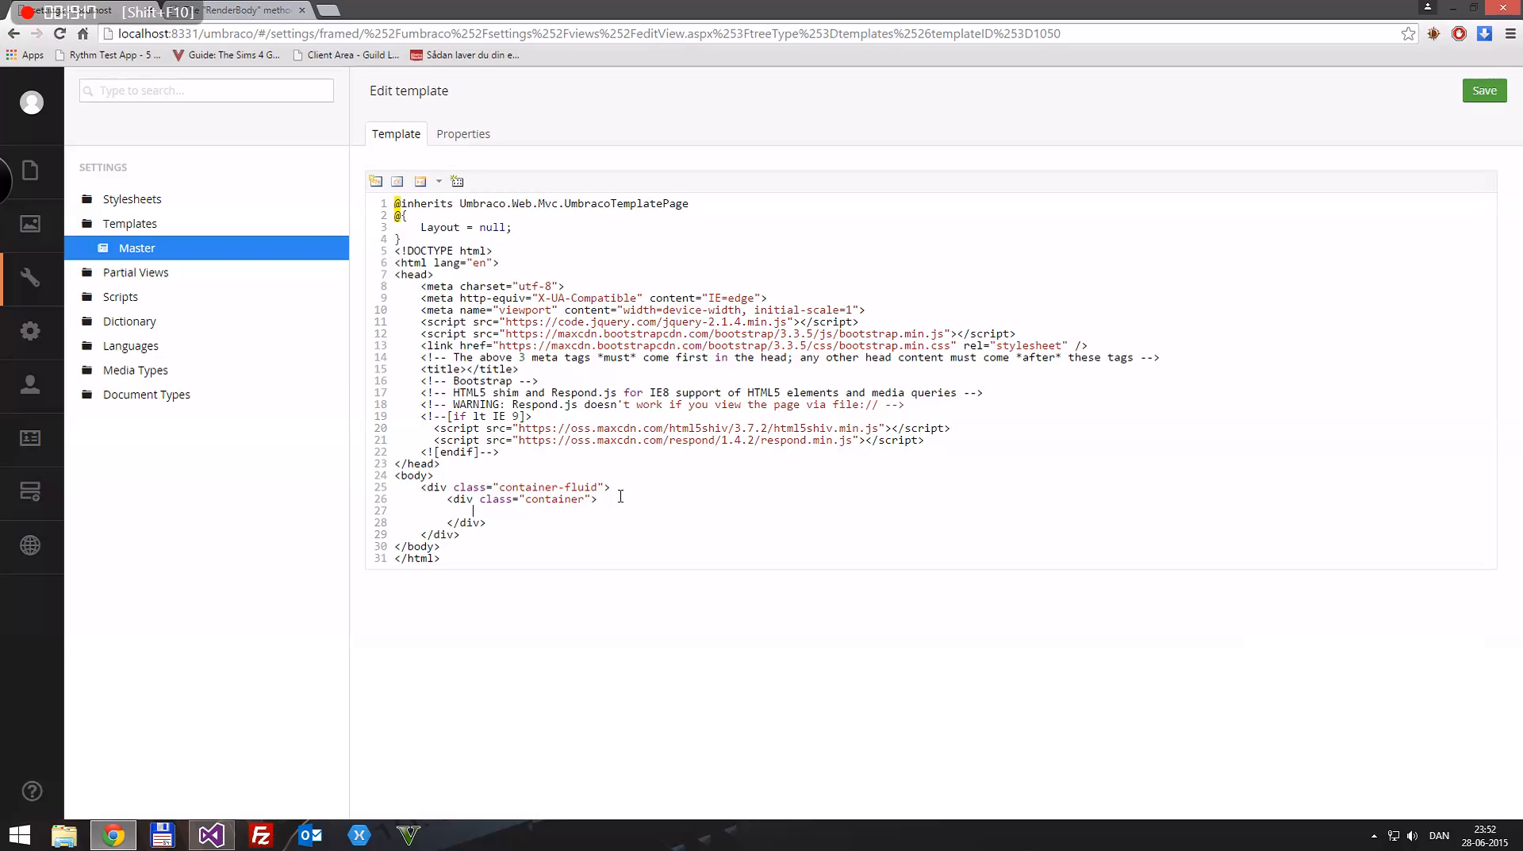
type("RenderBody(")
key("ctrl+s")
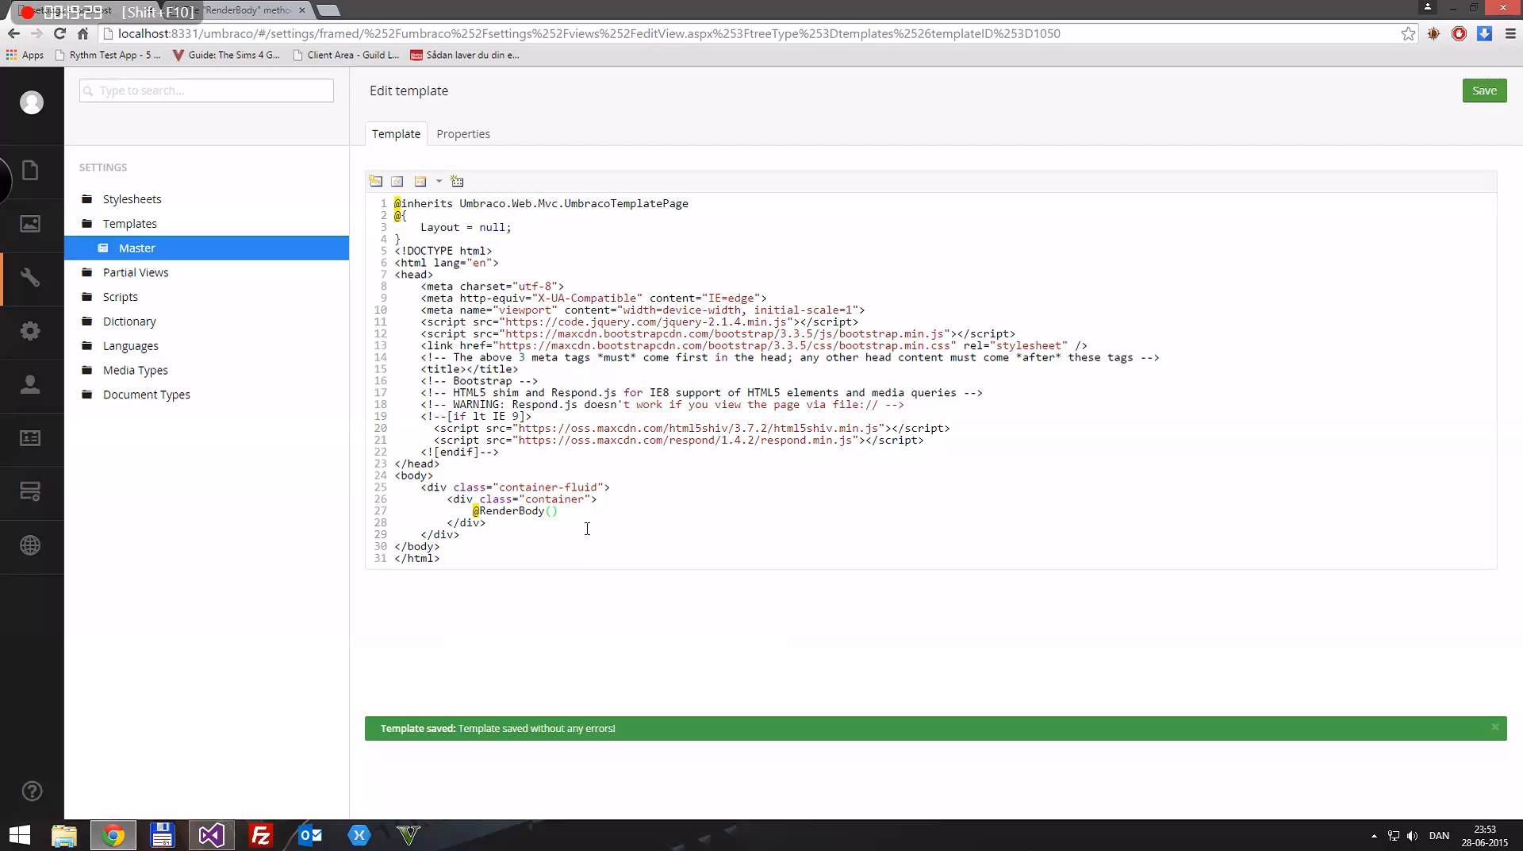
left_click_drag(475, 510, 566, 510)
left_click(559, 511)
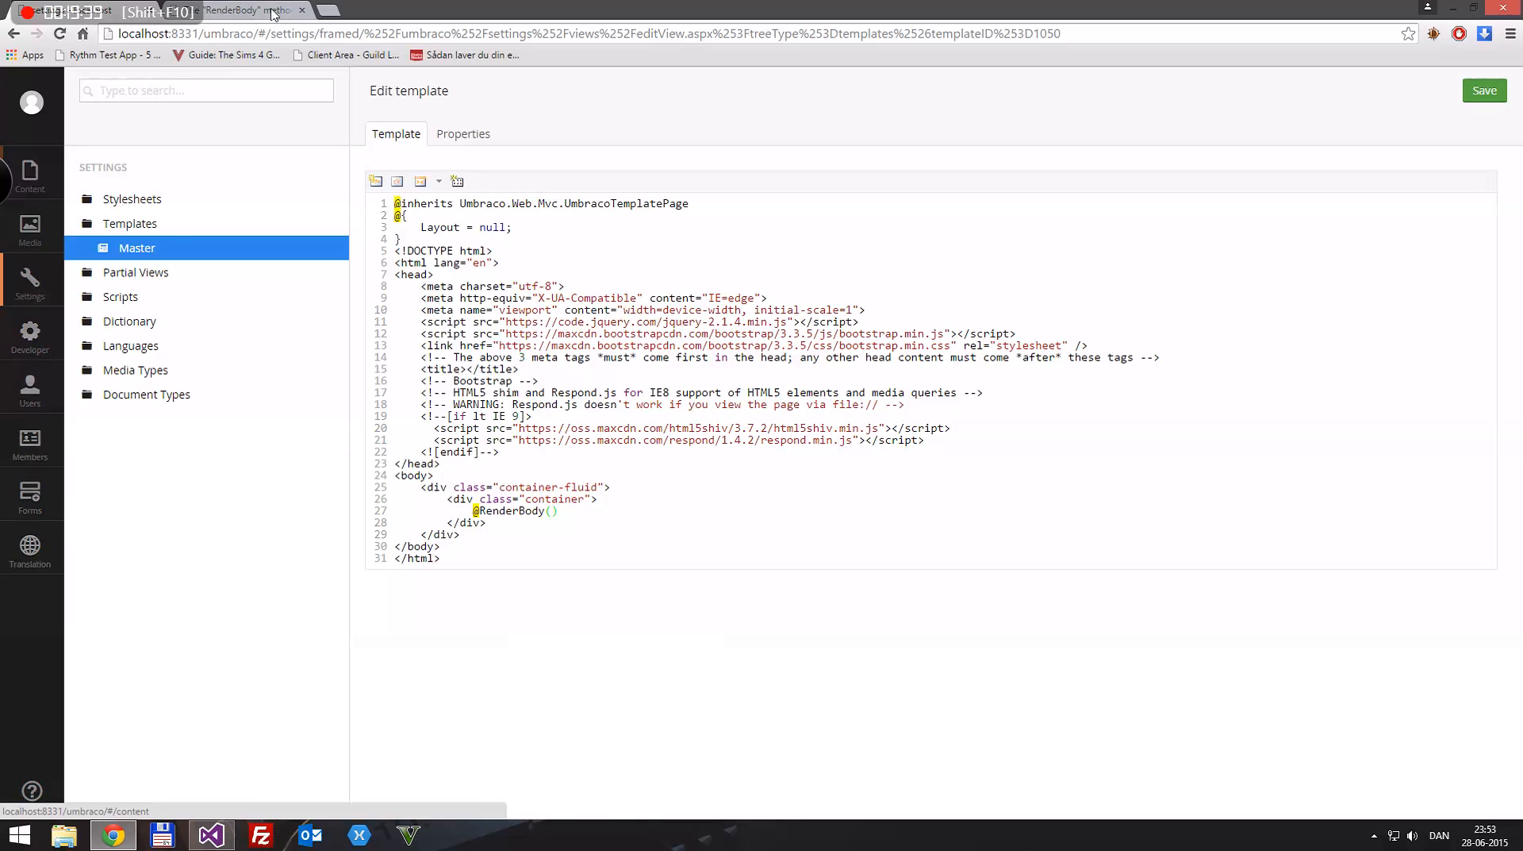
left_click(237, 12)
key("F5")
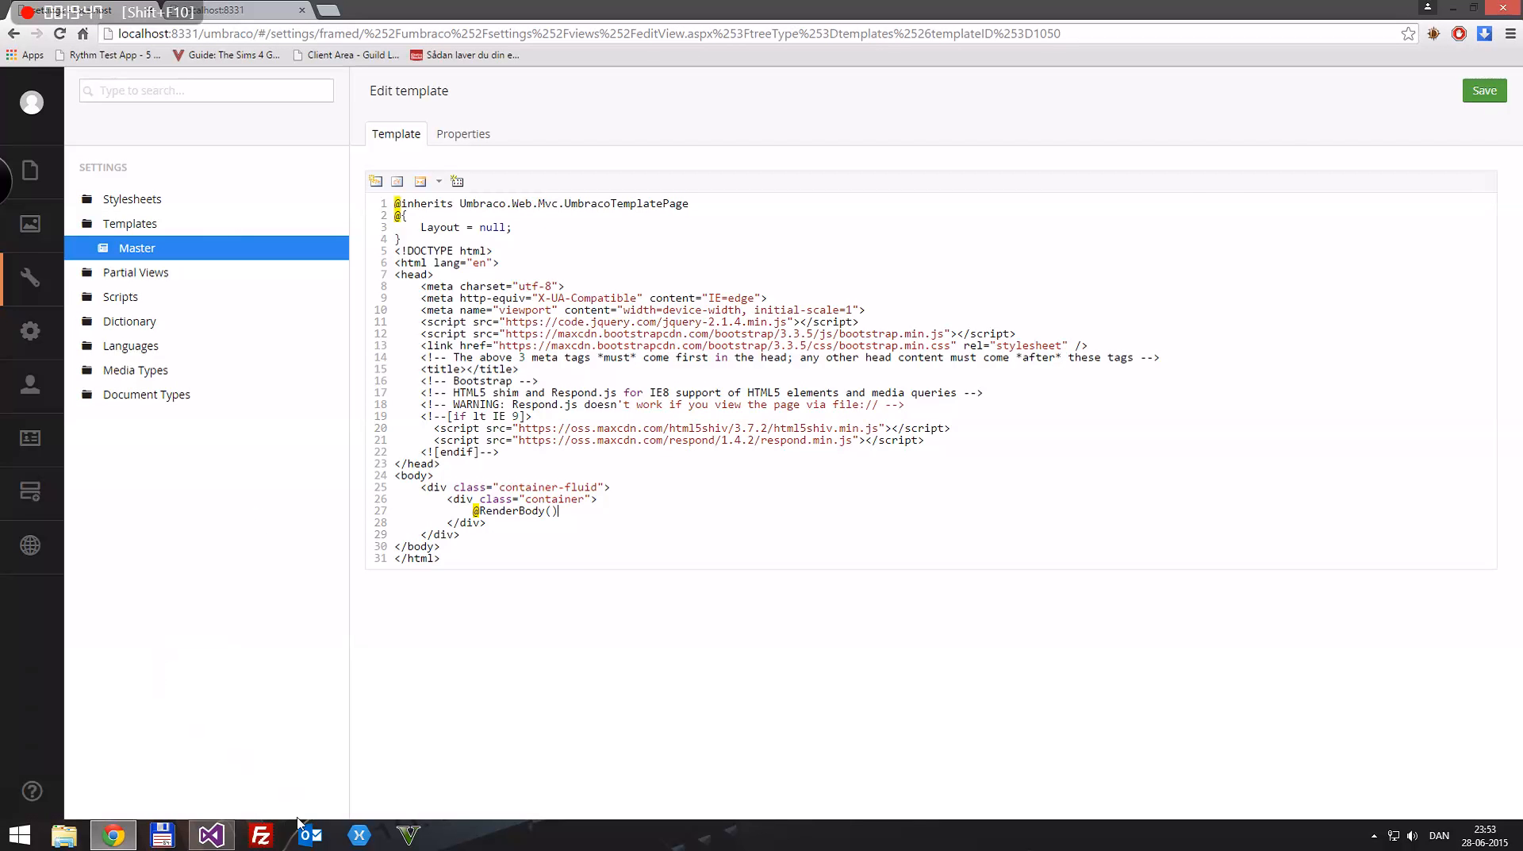
Step: Switch to Visual Studio, accept reloading the externally modified Master.cshtml and maximize the window
left_click(204, 839)
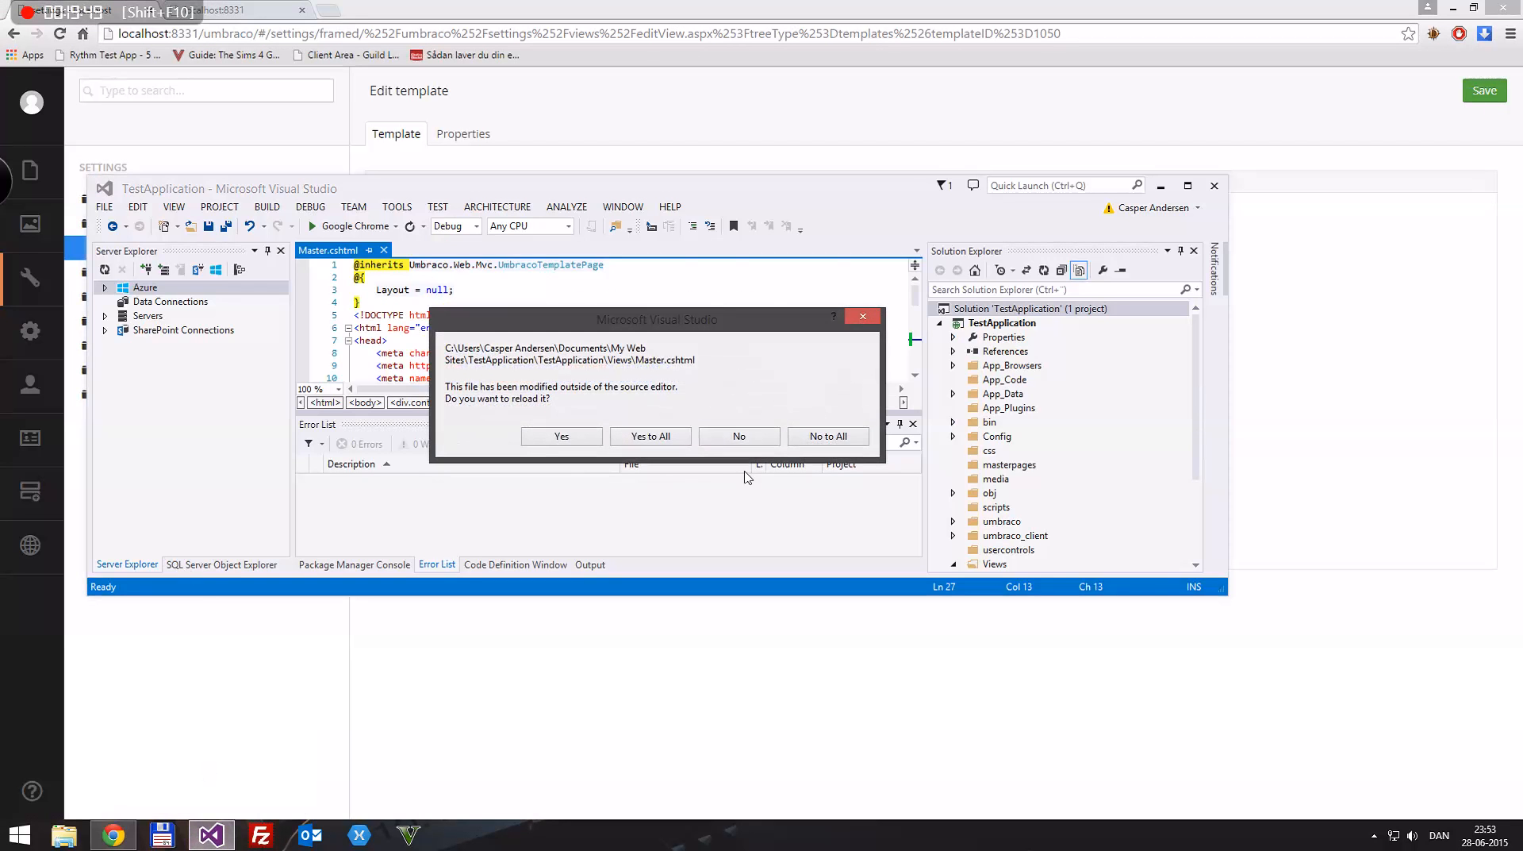
left_click(665, 437)
double_click(766, 191)
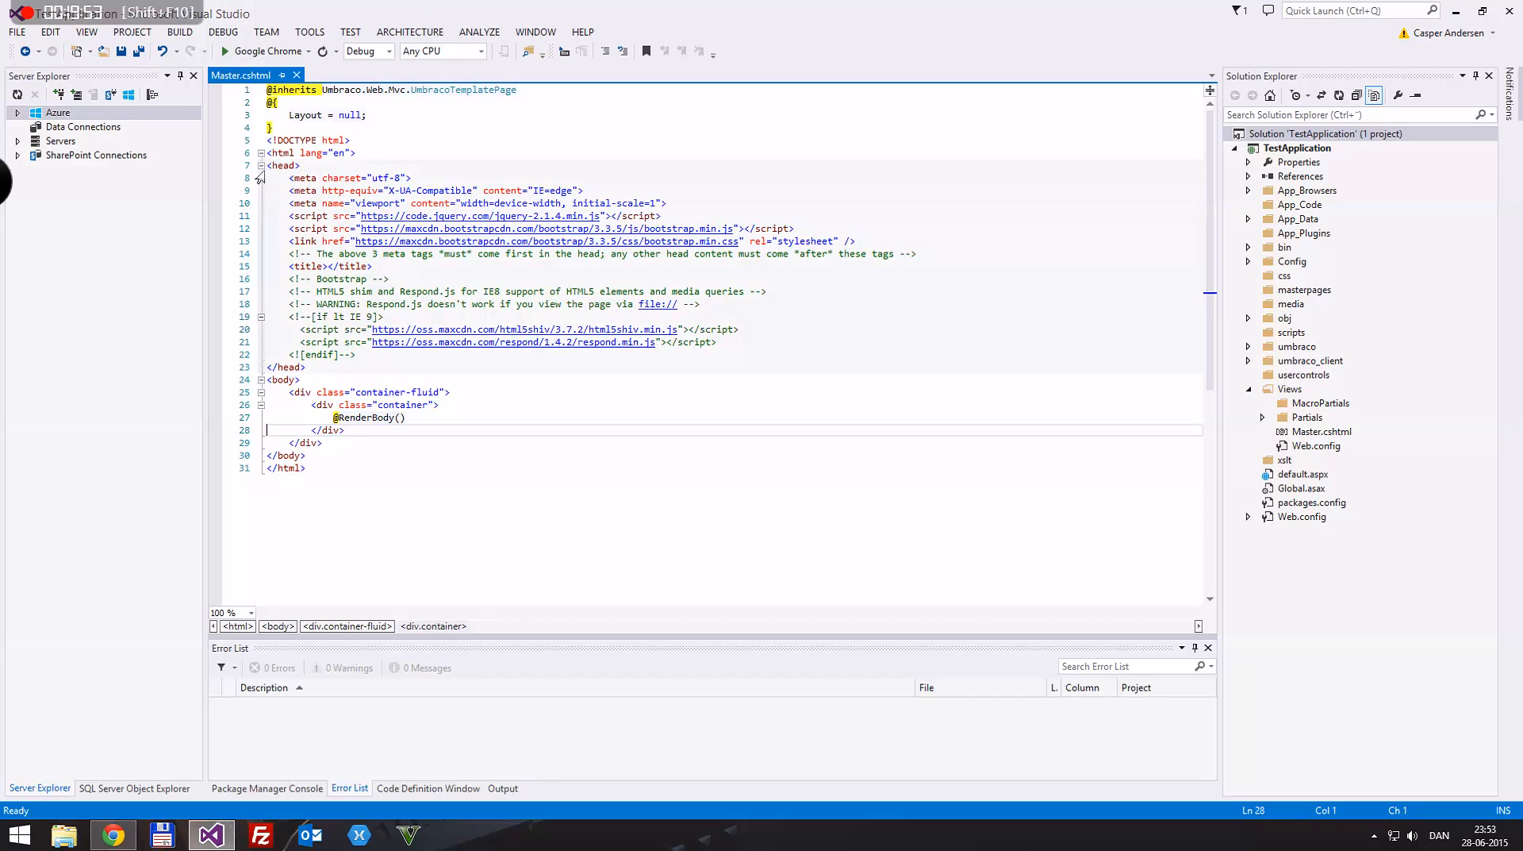
left_click(330, 267)
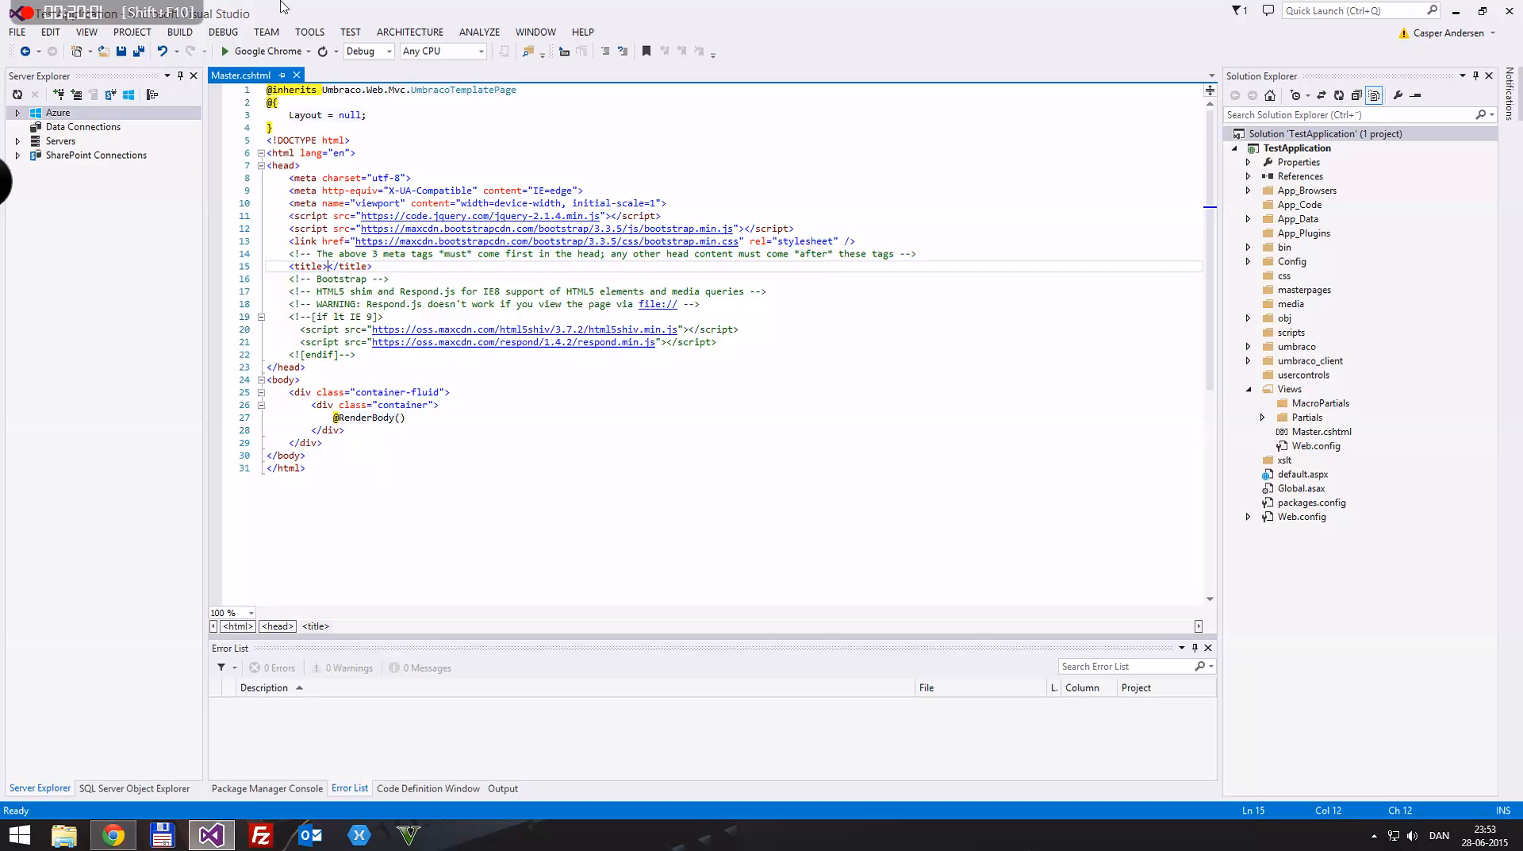
left_click_drag(283, 7, 597, 316)
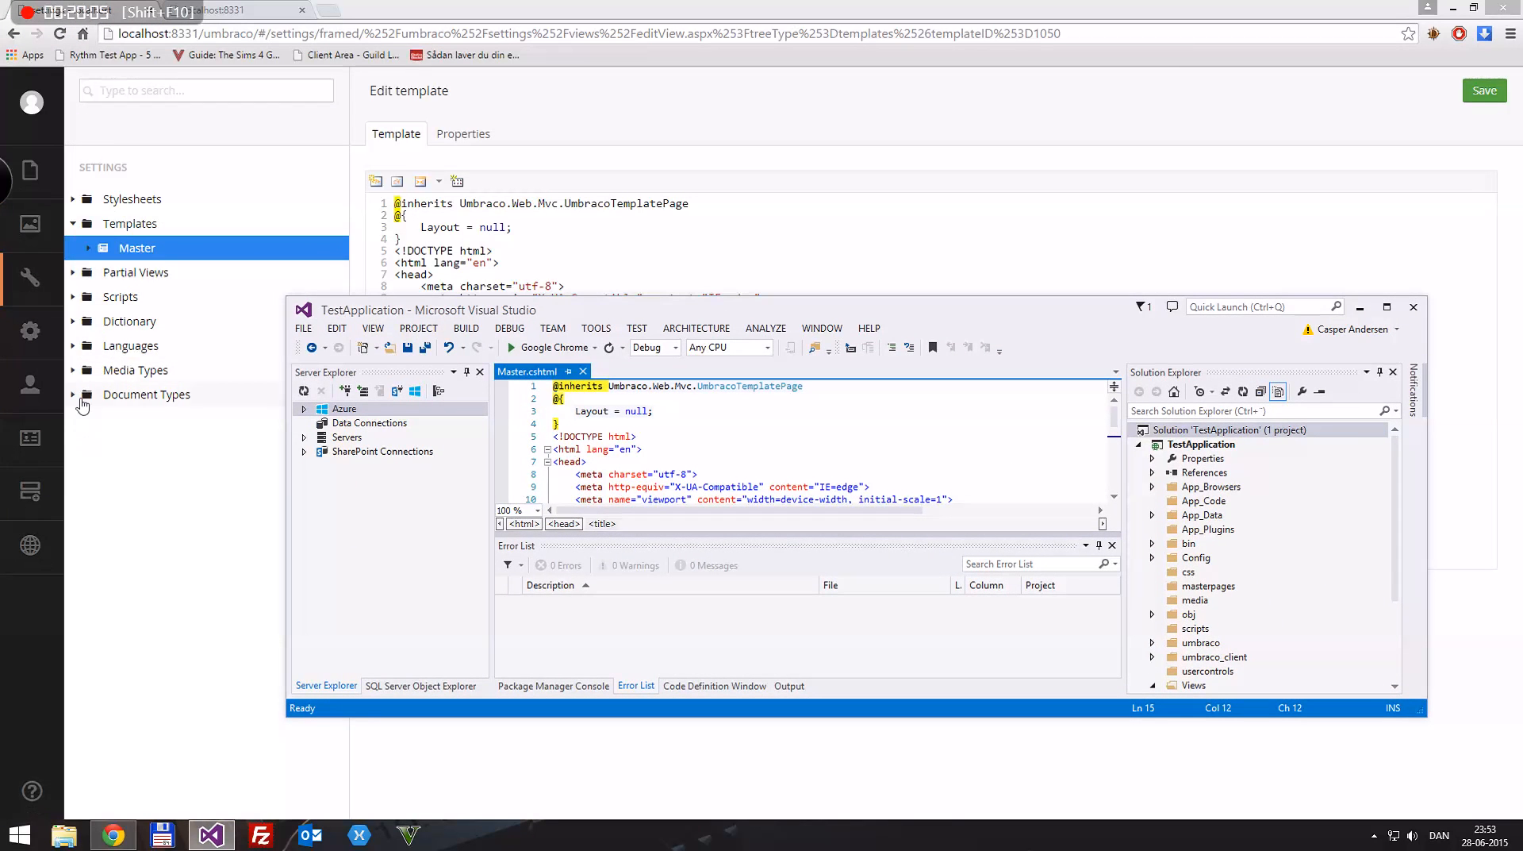
left_click(690, 7)
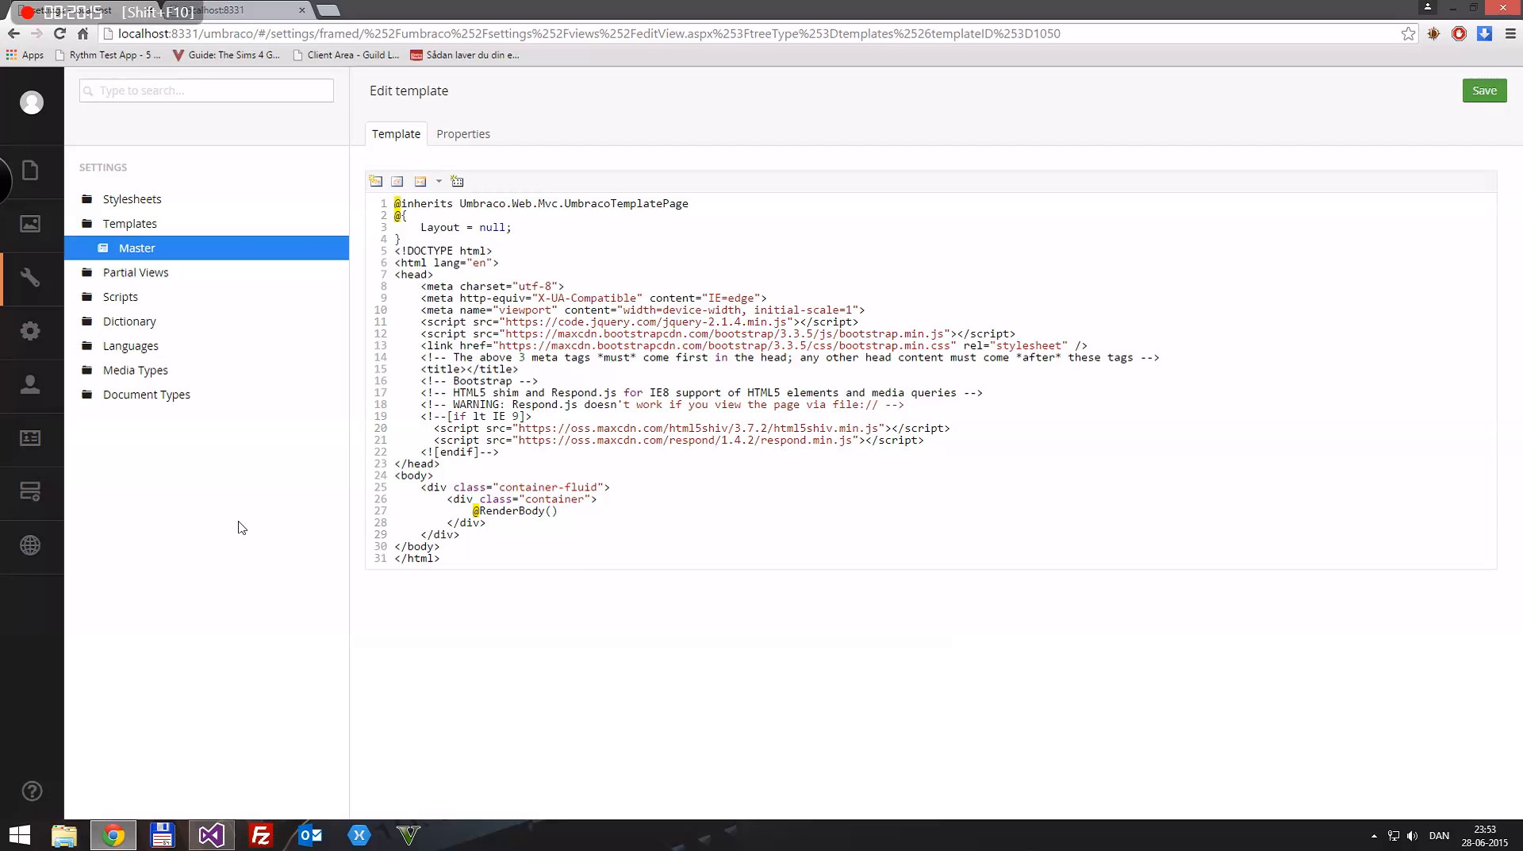
left_click(229, 837)
left_click_drag(725, 317, 674, 2)
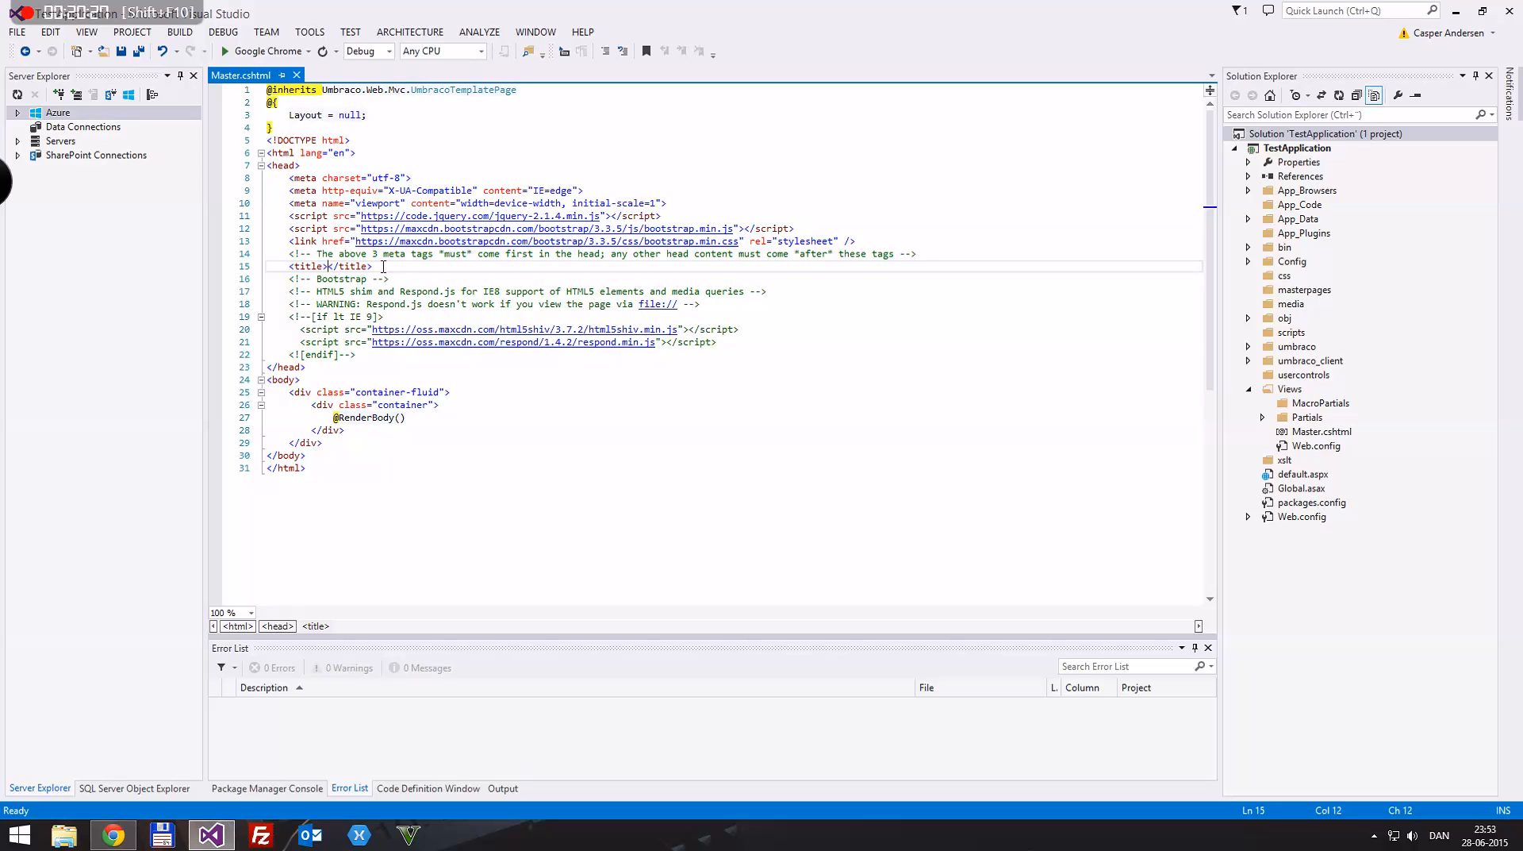
type("@")
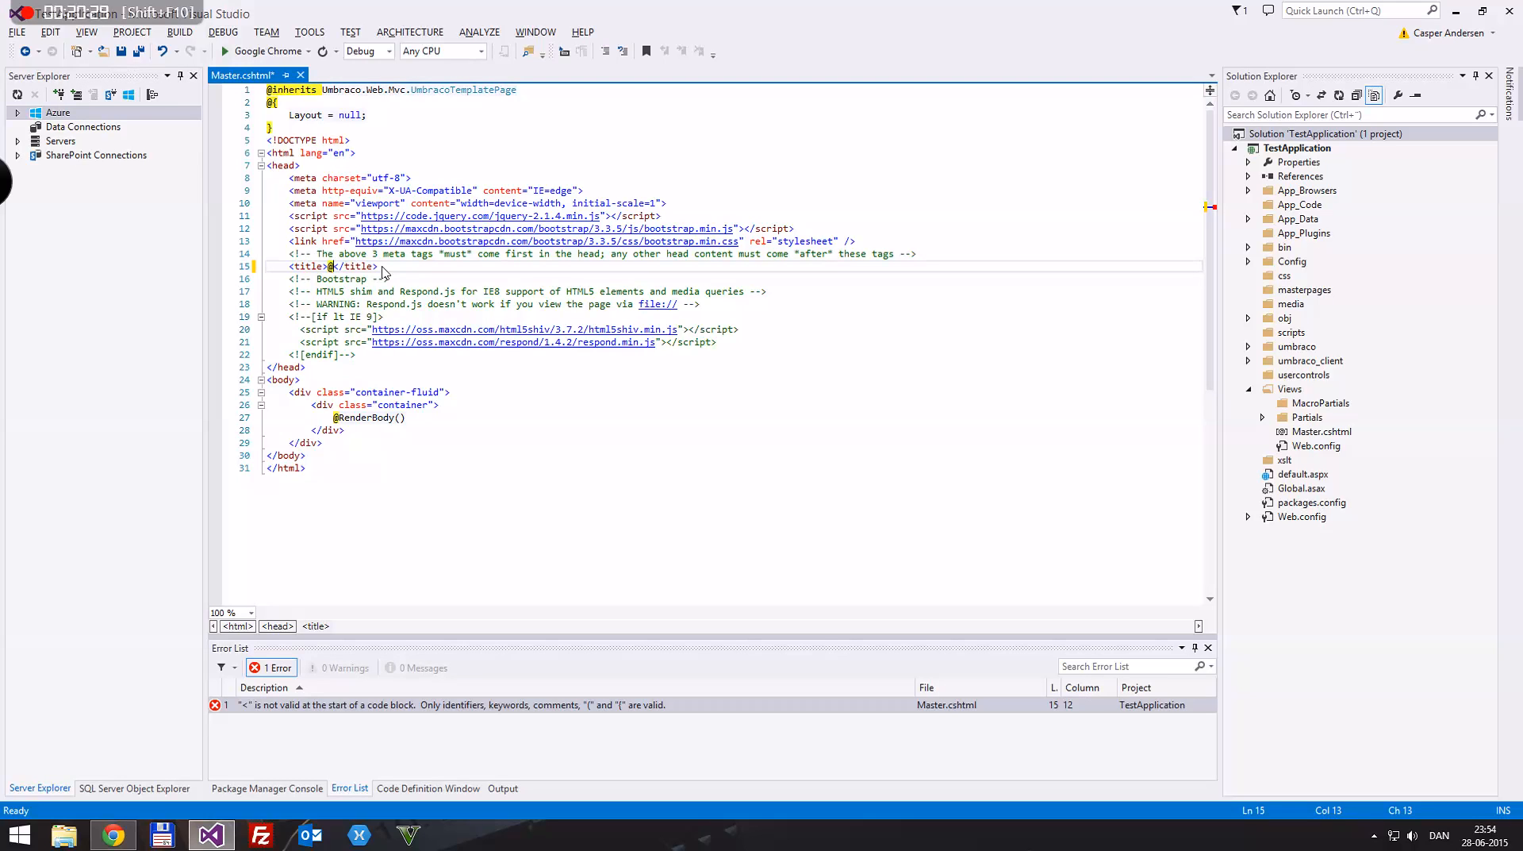
type("Curre")
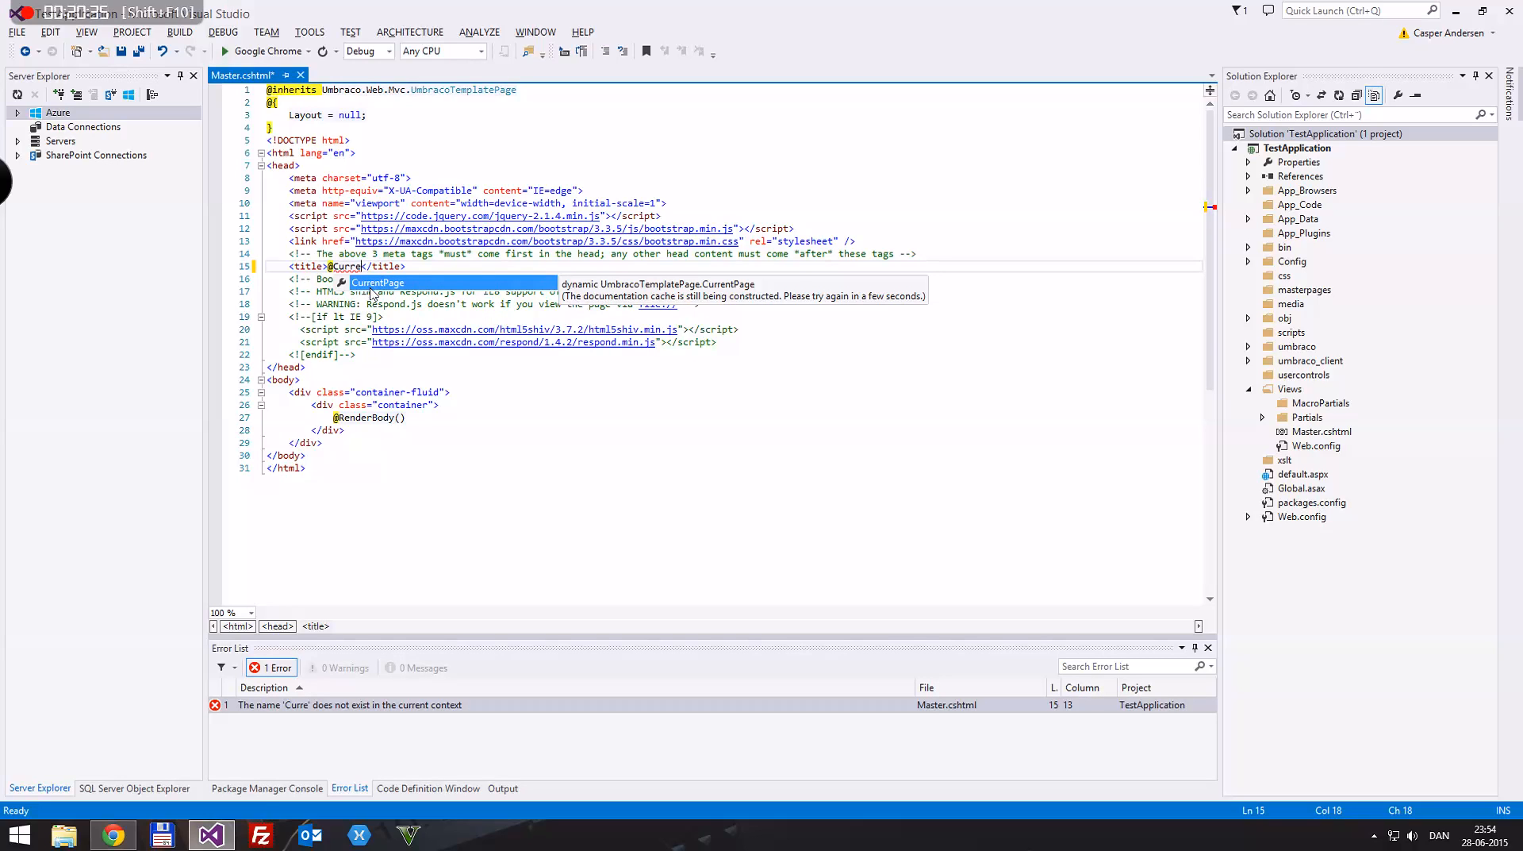
left_click(505, 89)
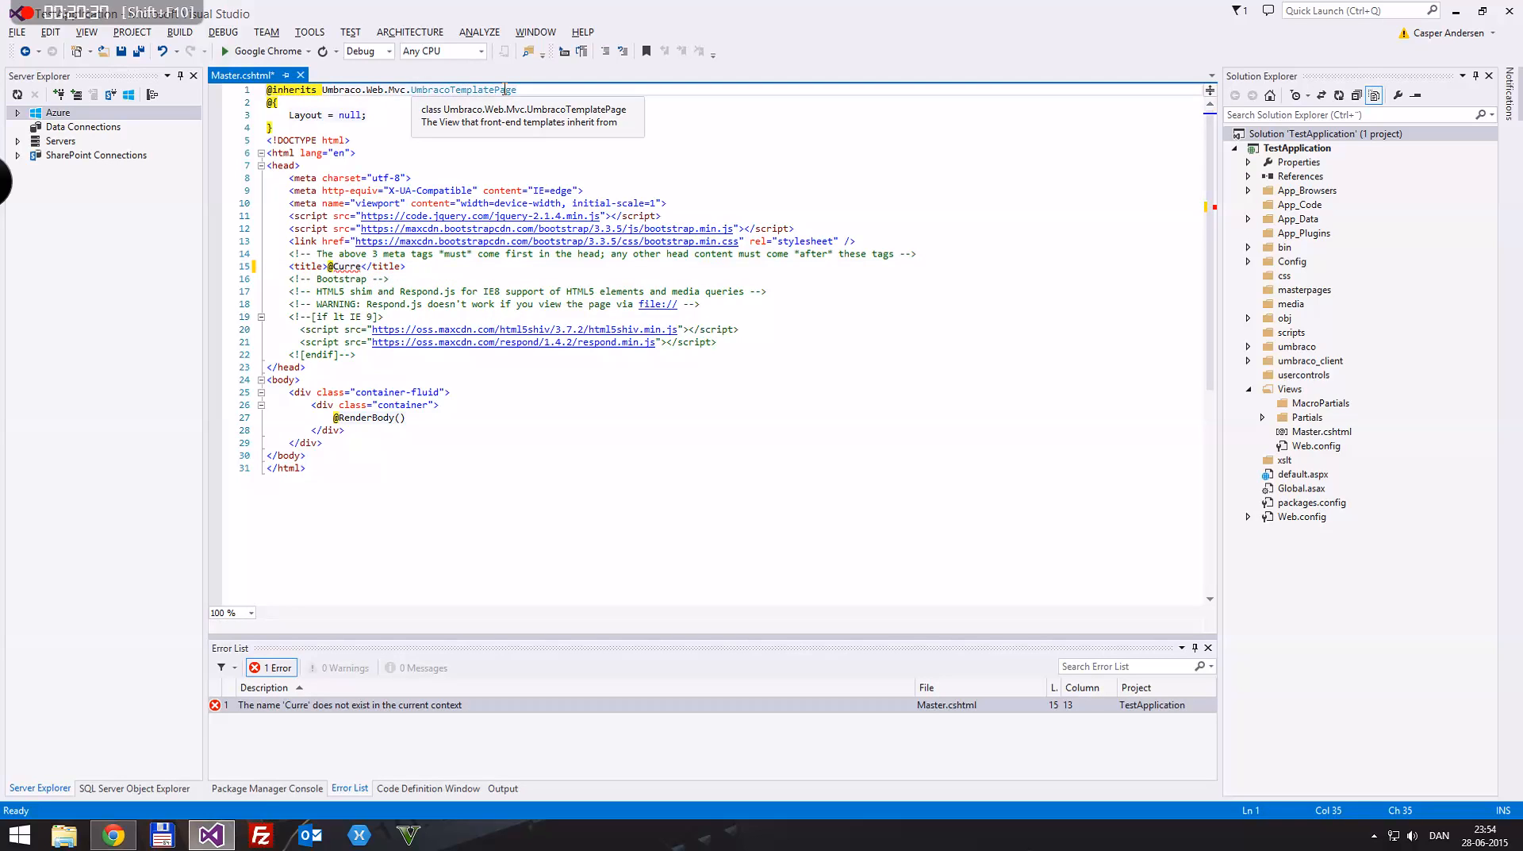
left_click_drag(321, 90, 408, 85)
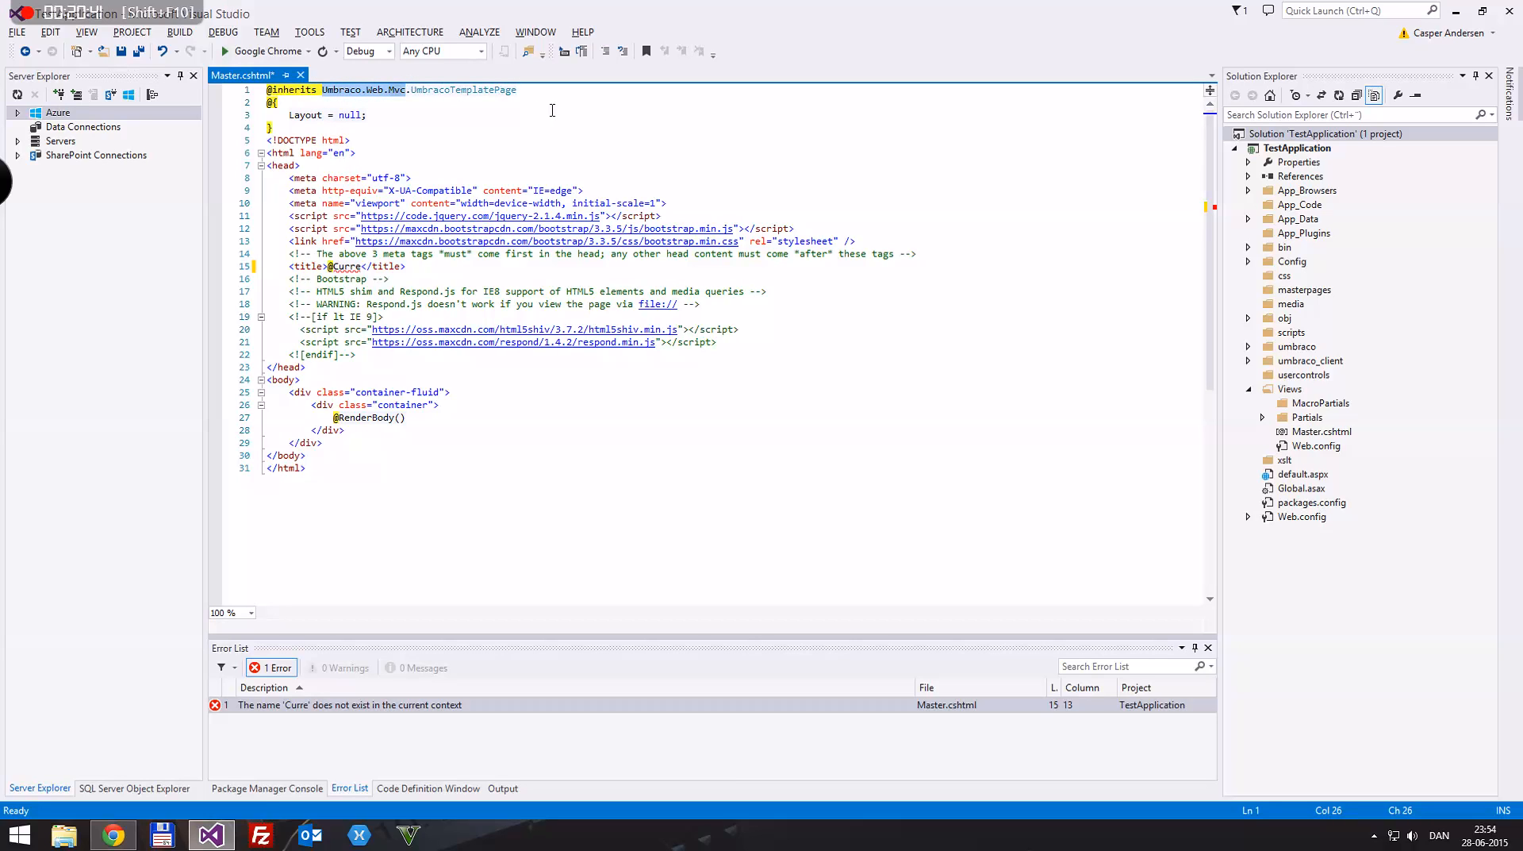
key("BackSpace")
key("ctrl+Return")
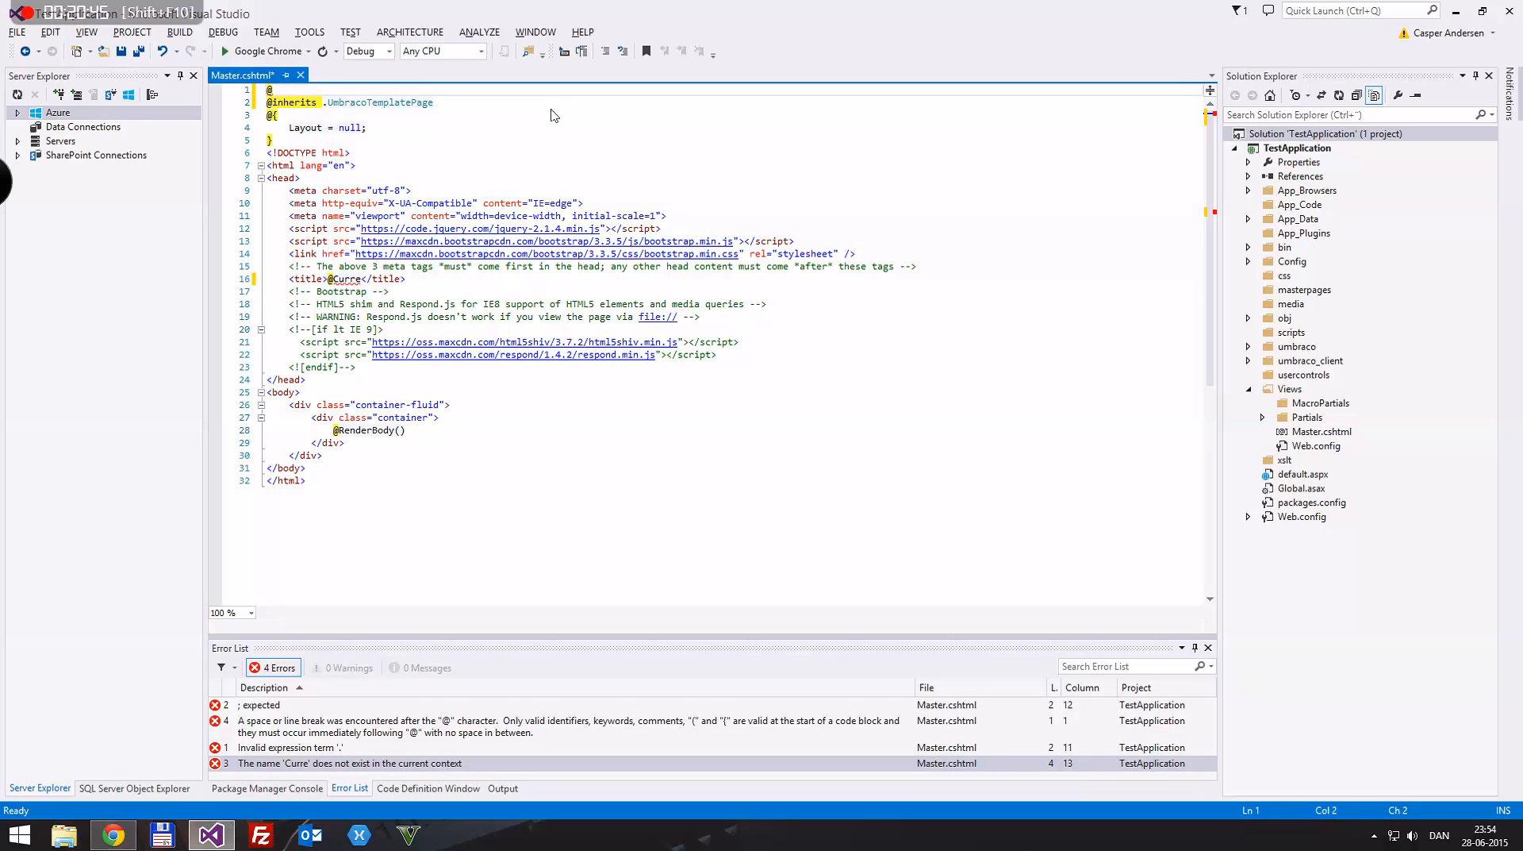
type("@using Um")
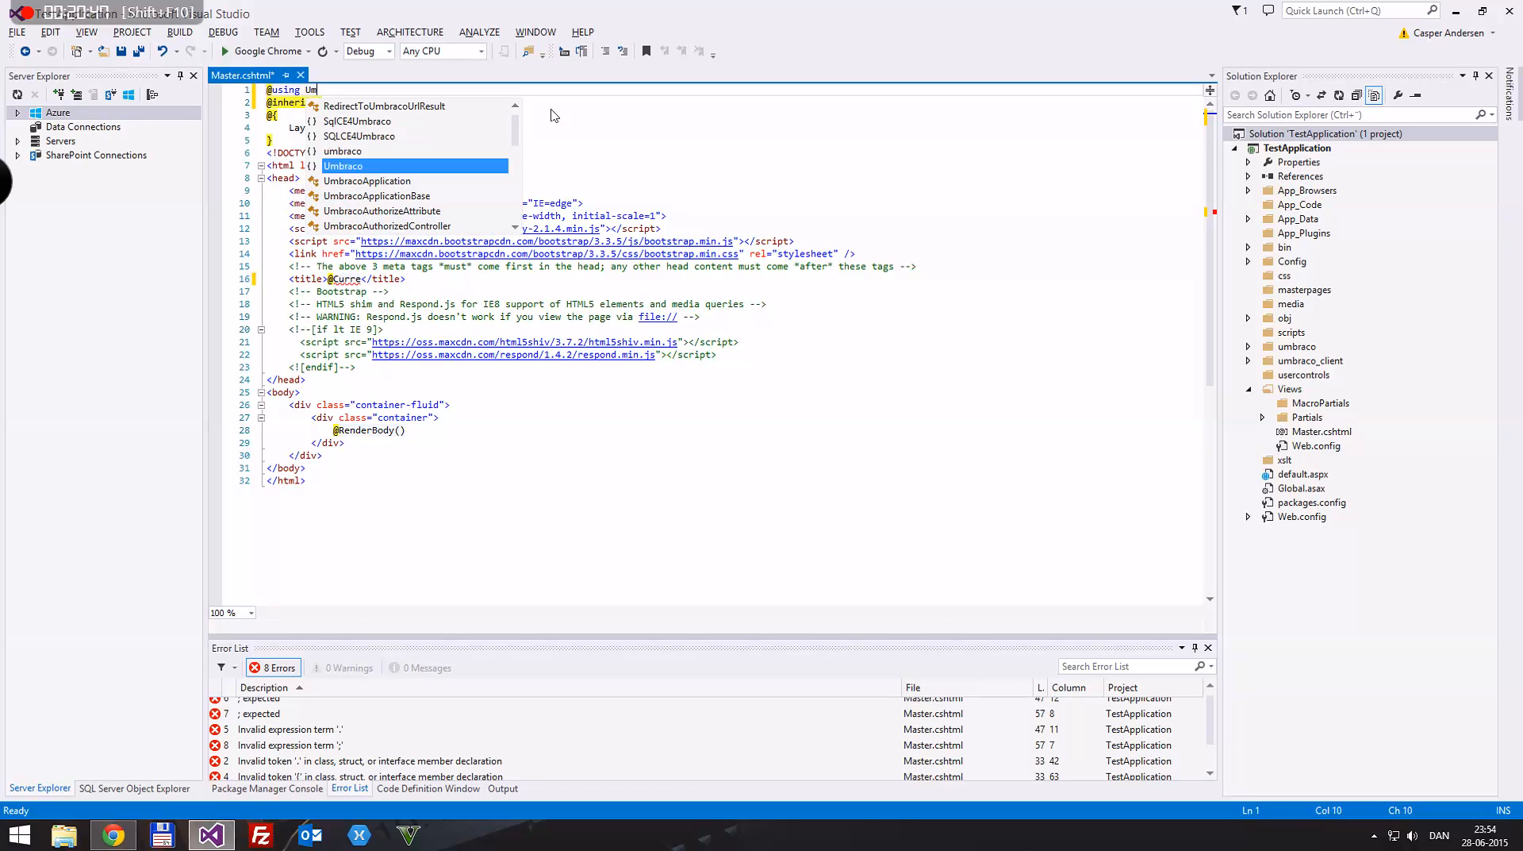
type("braco.Web")
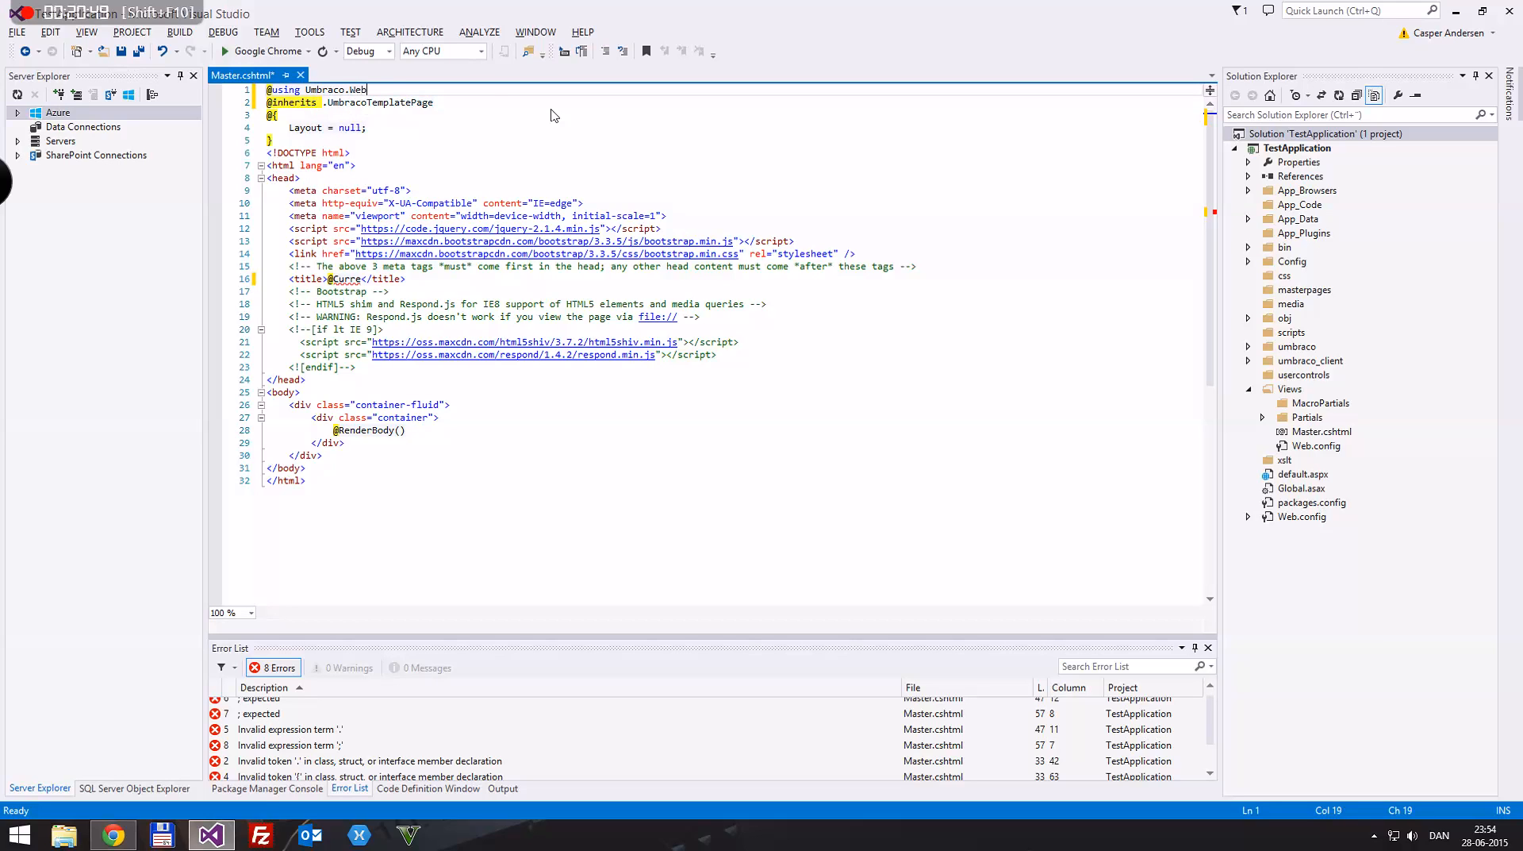
type(".Mvc;")
key("ctrl+s")
key("Down")
key("ctrl+Left")
key("BackSpace")
key("ctrl+s")
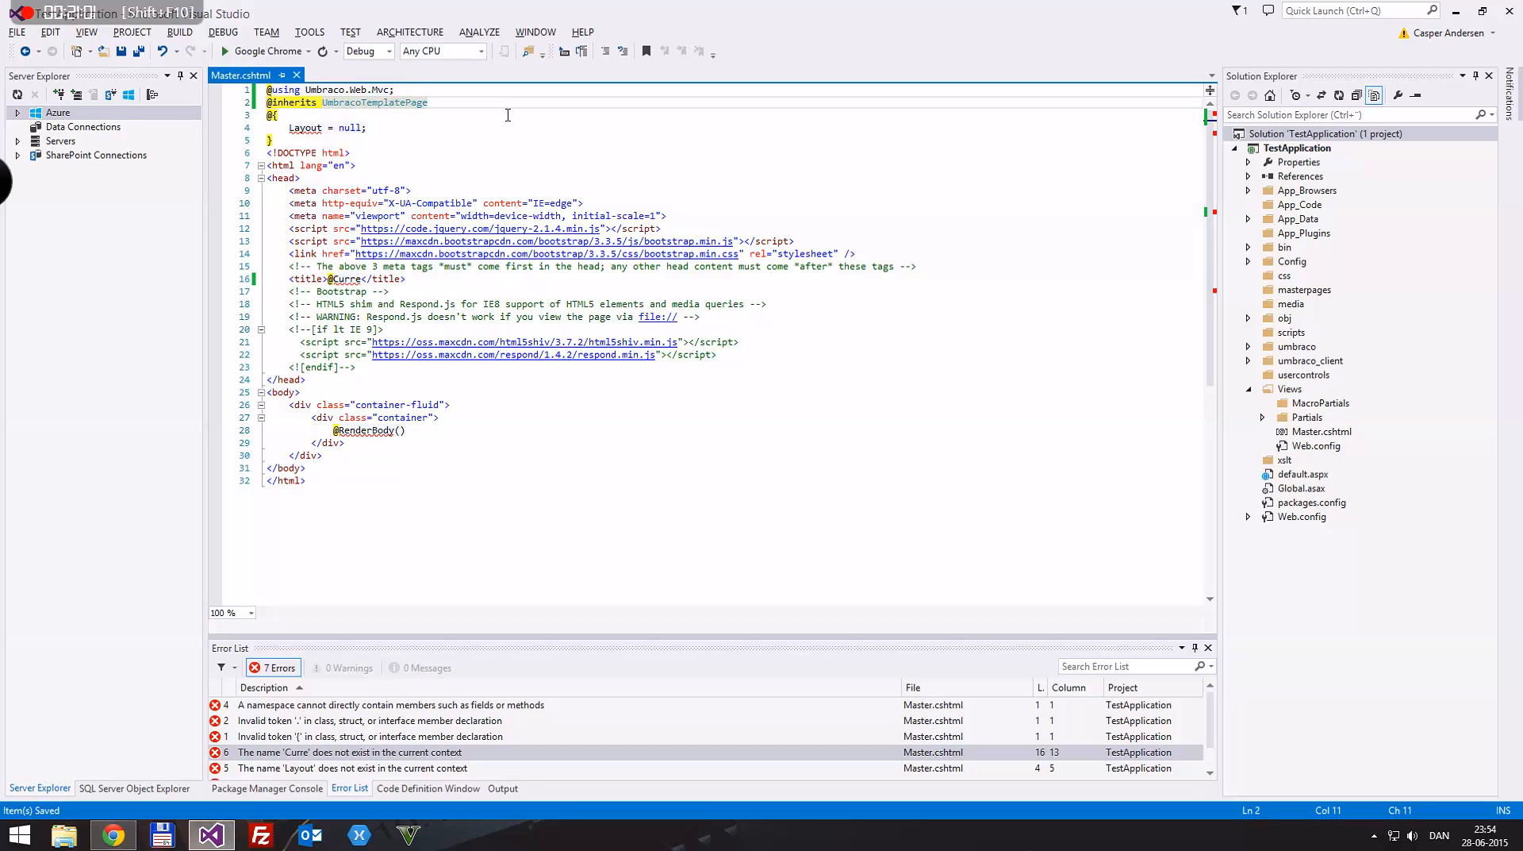
key("End")
key("Home")
key("ctrl+shift+b")
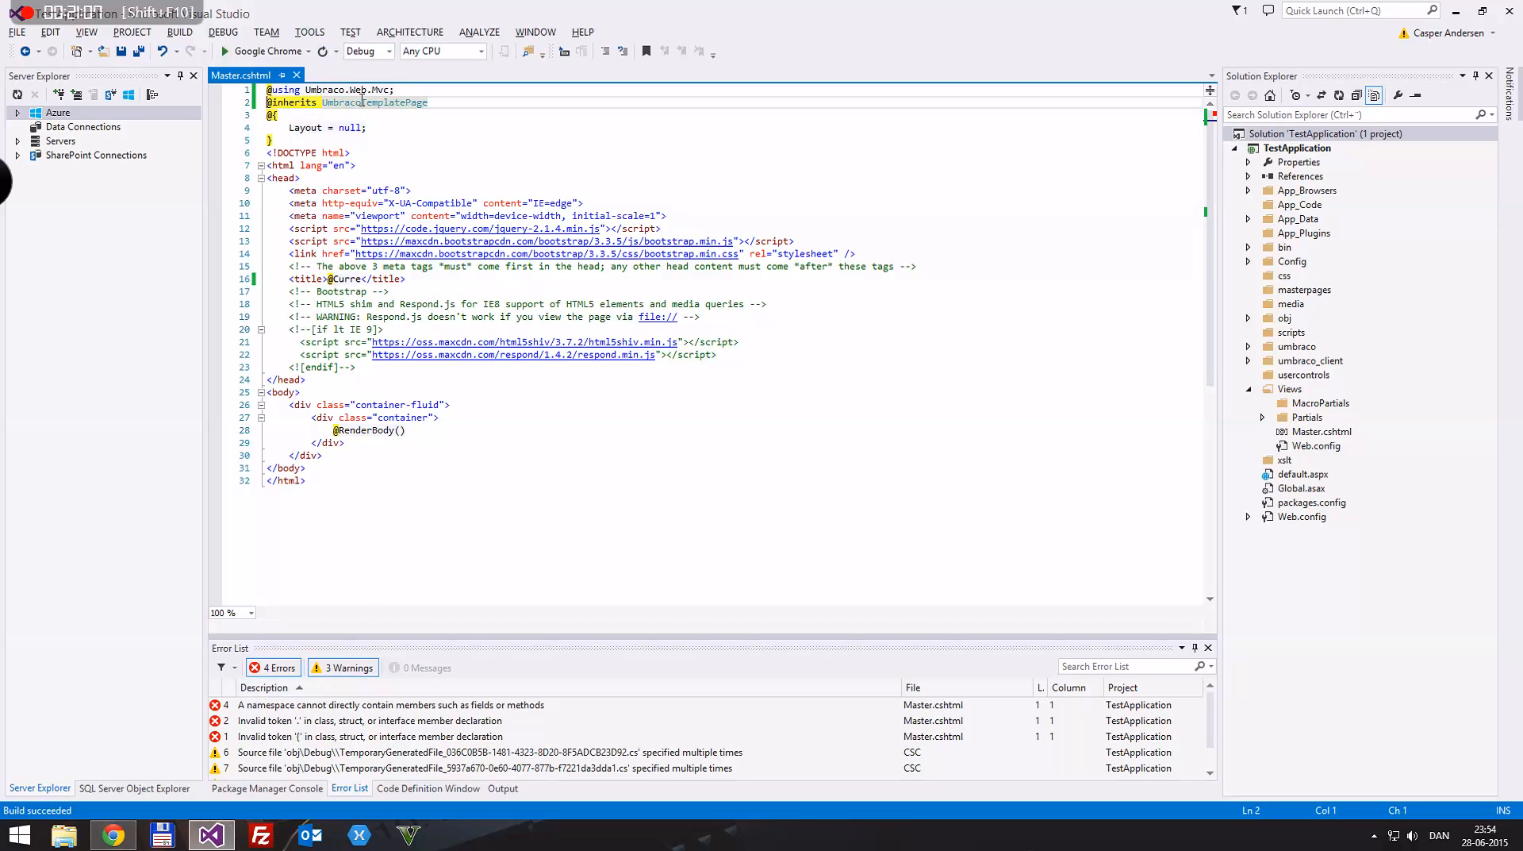
key("shift+Up")
key("Delete")
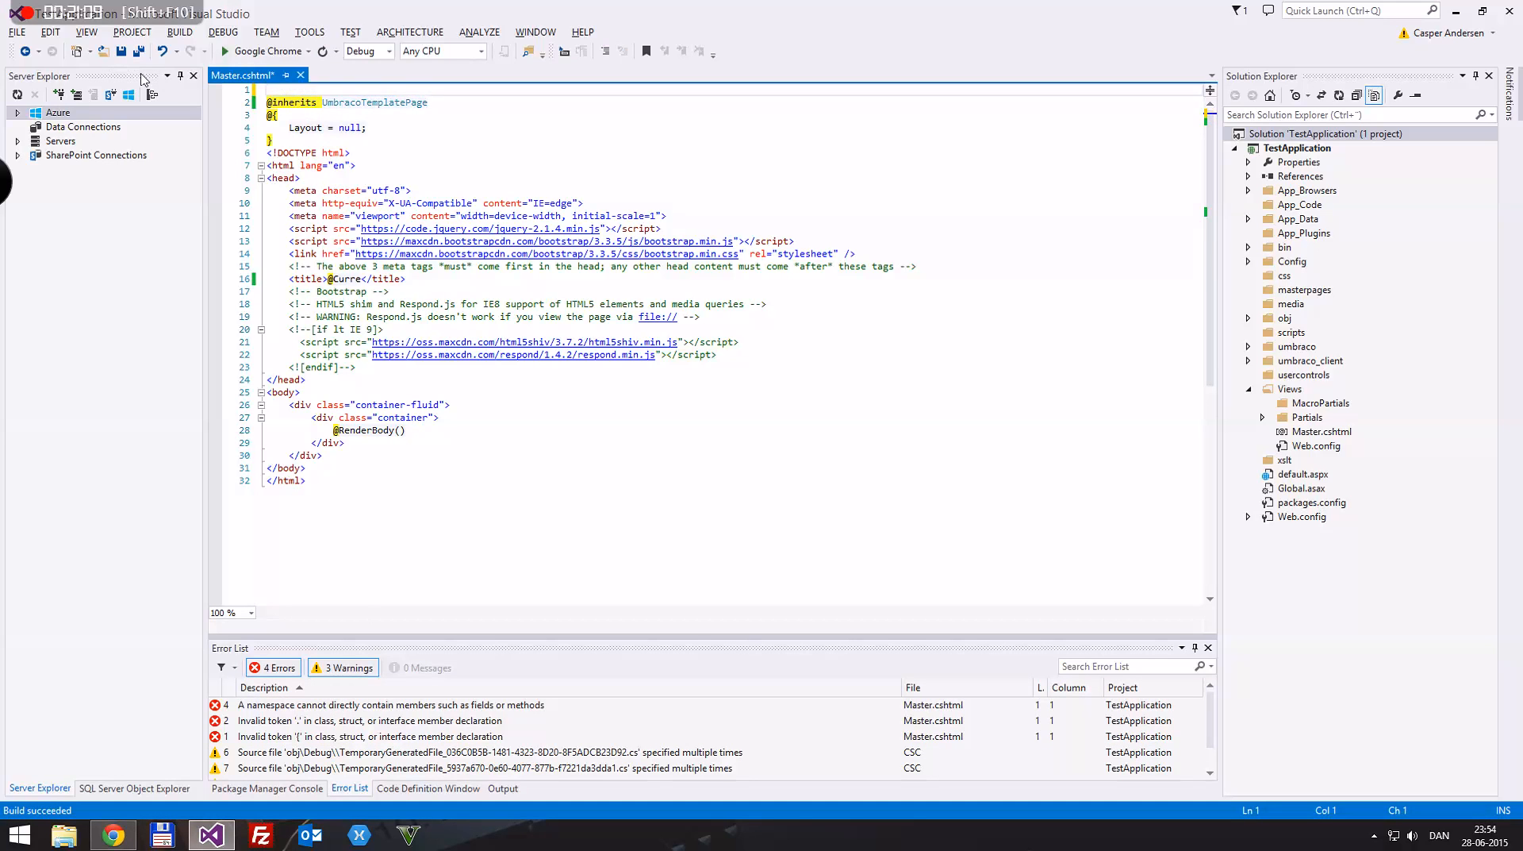
left_click(325, 89)
type("Umbraco.Web.Mvc.")
key("ctrl+s")
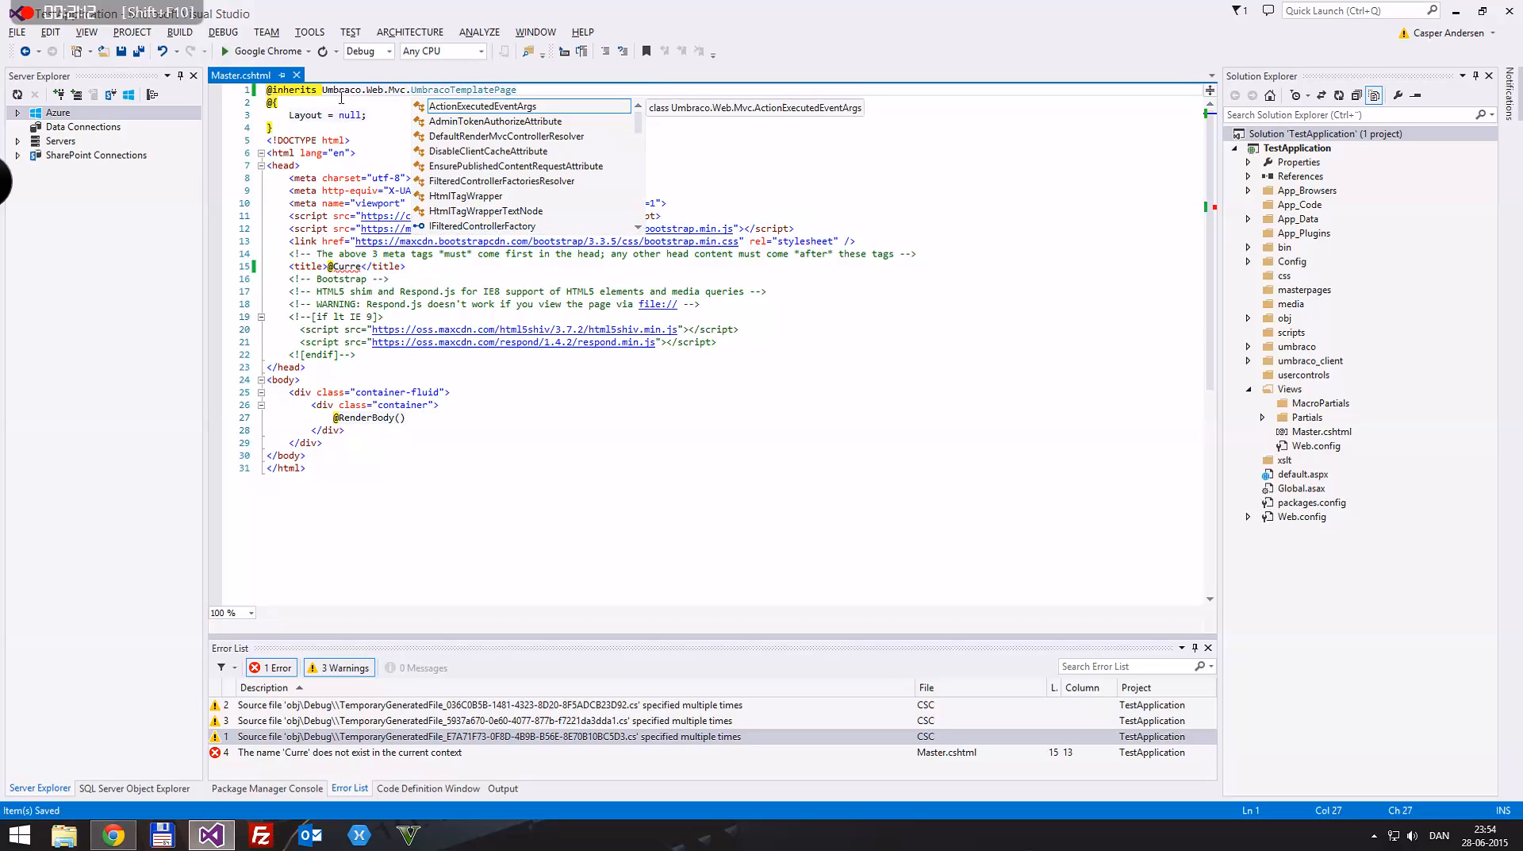
left_click(318, 92)
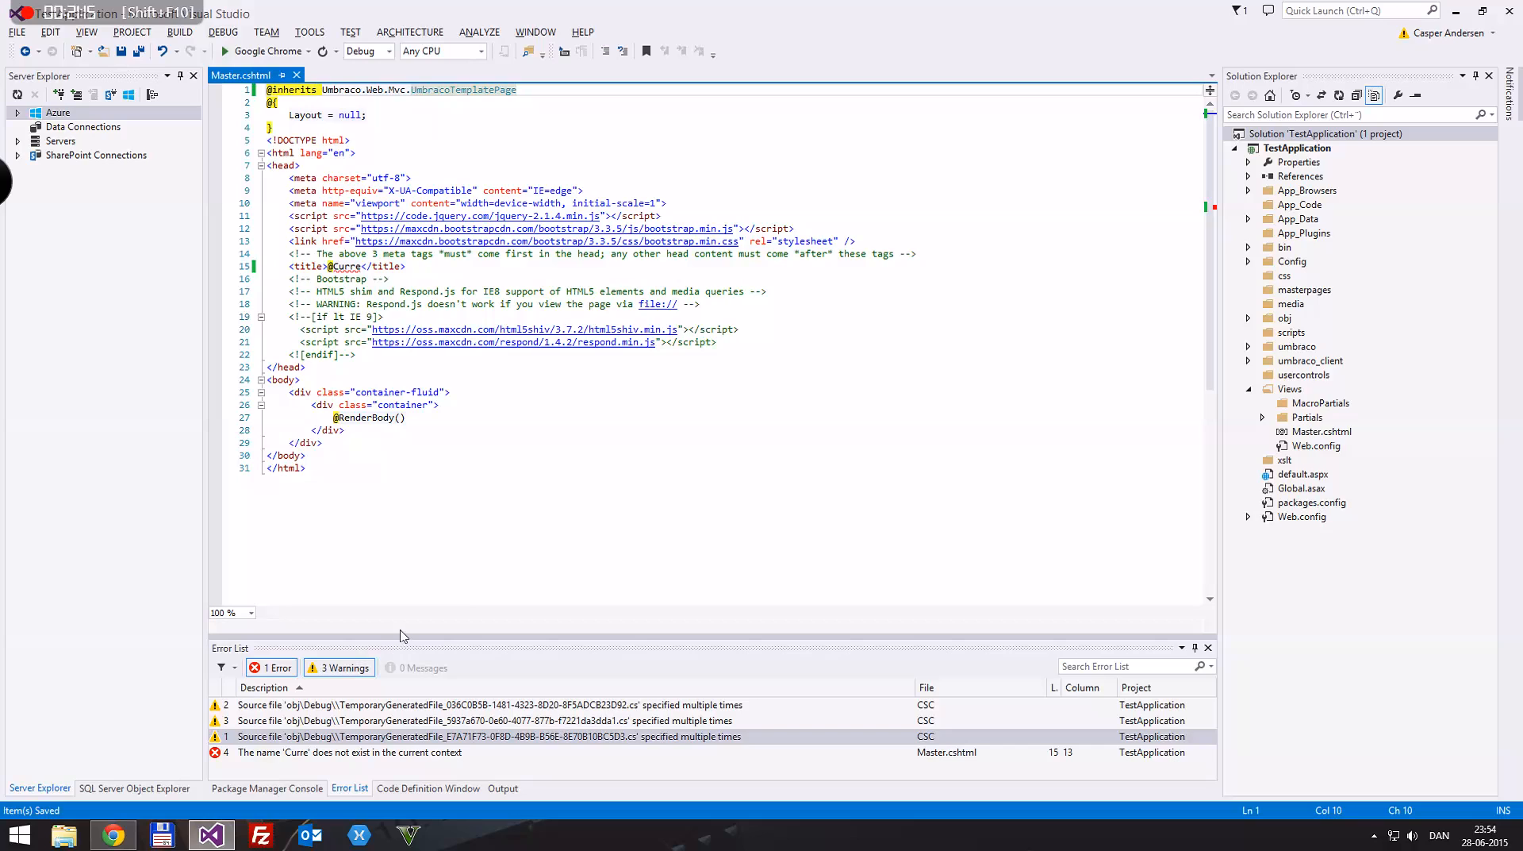
left_click(363, 266)
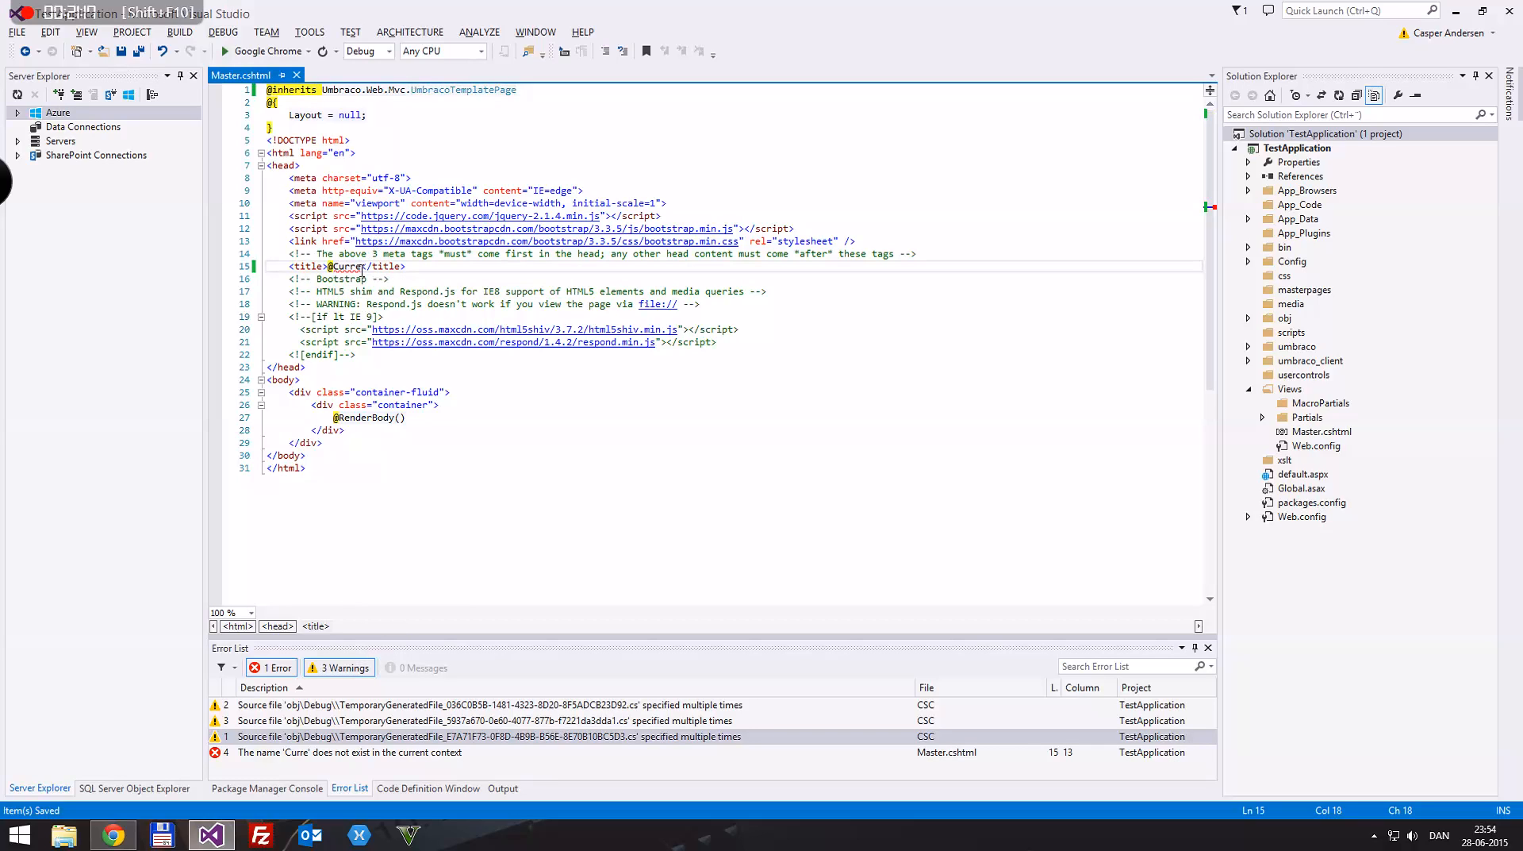
type("ntPage")
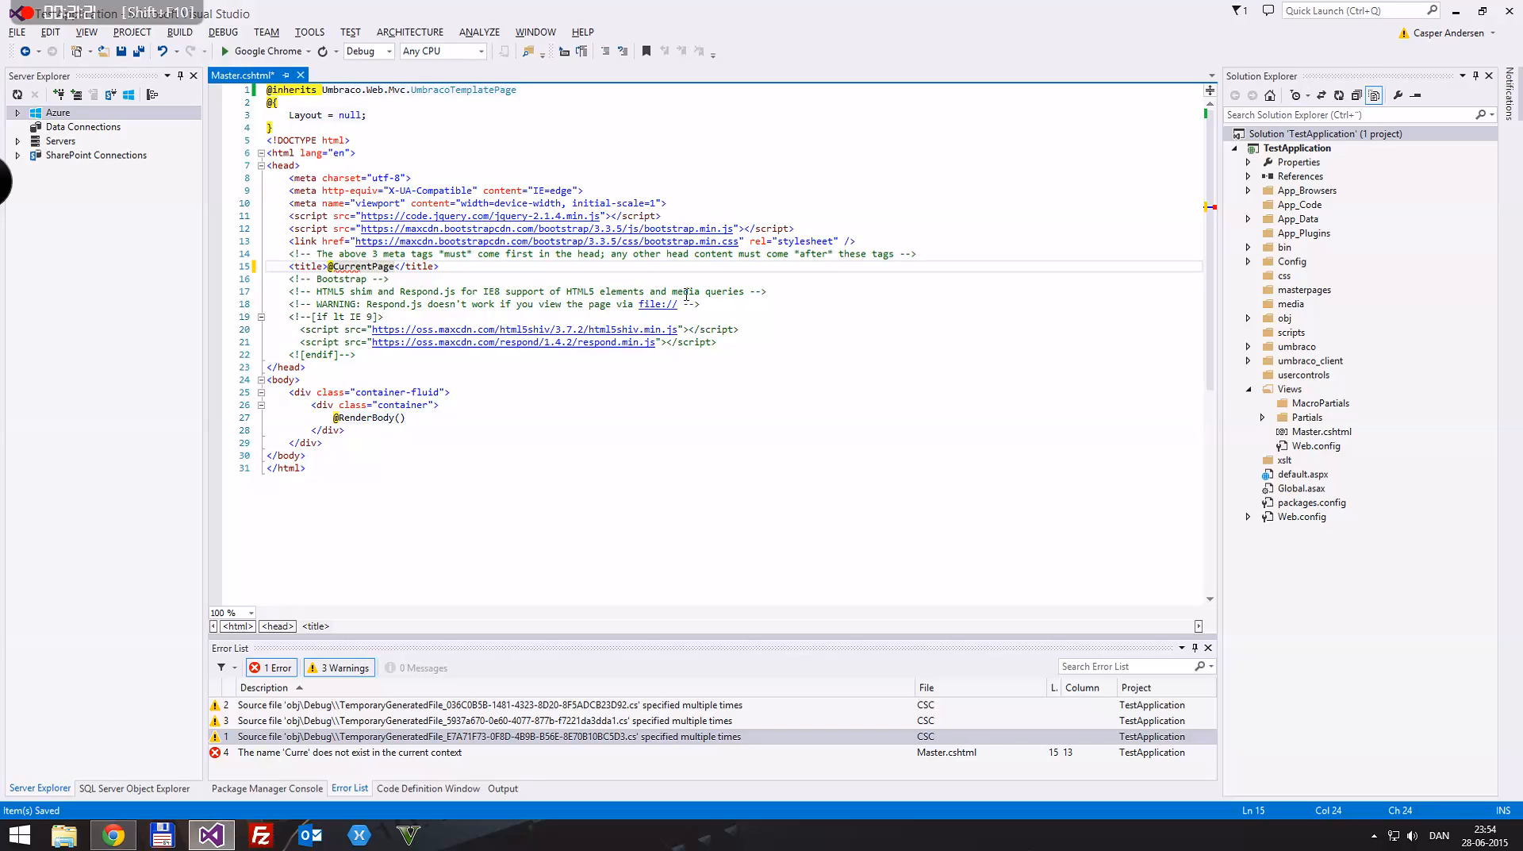
type(".")
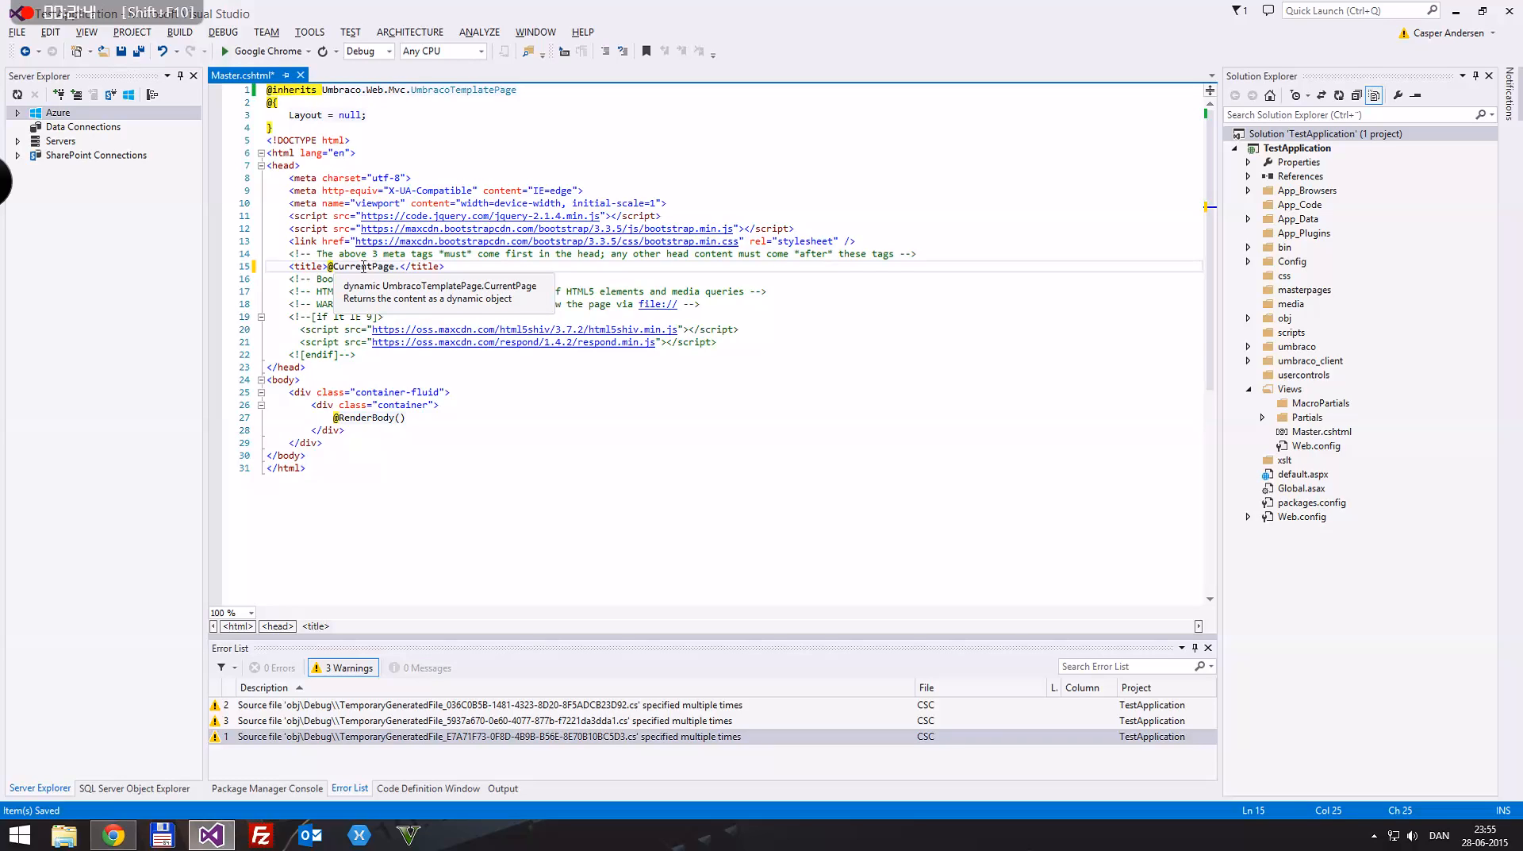
Step: Switch to the Umbraco back office in Chrome and open the Home Page content to review its Site Information properties
left_click_drag(397, 10, 735, 252)
double_click(427, 7)
left_click(34, 192)
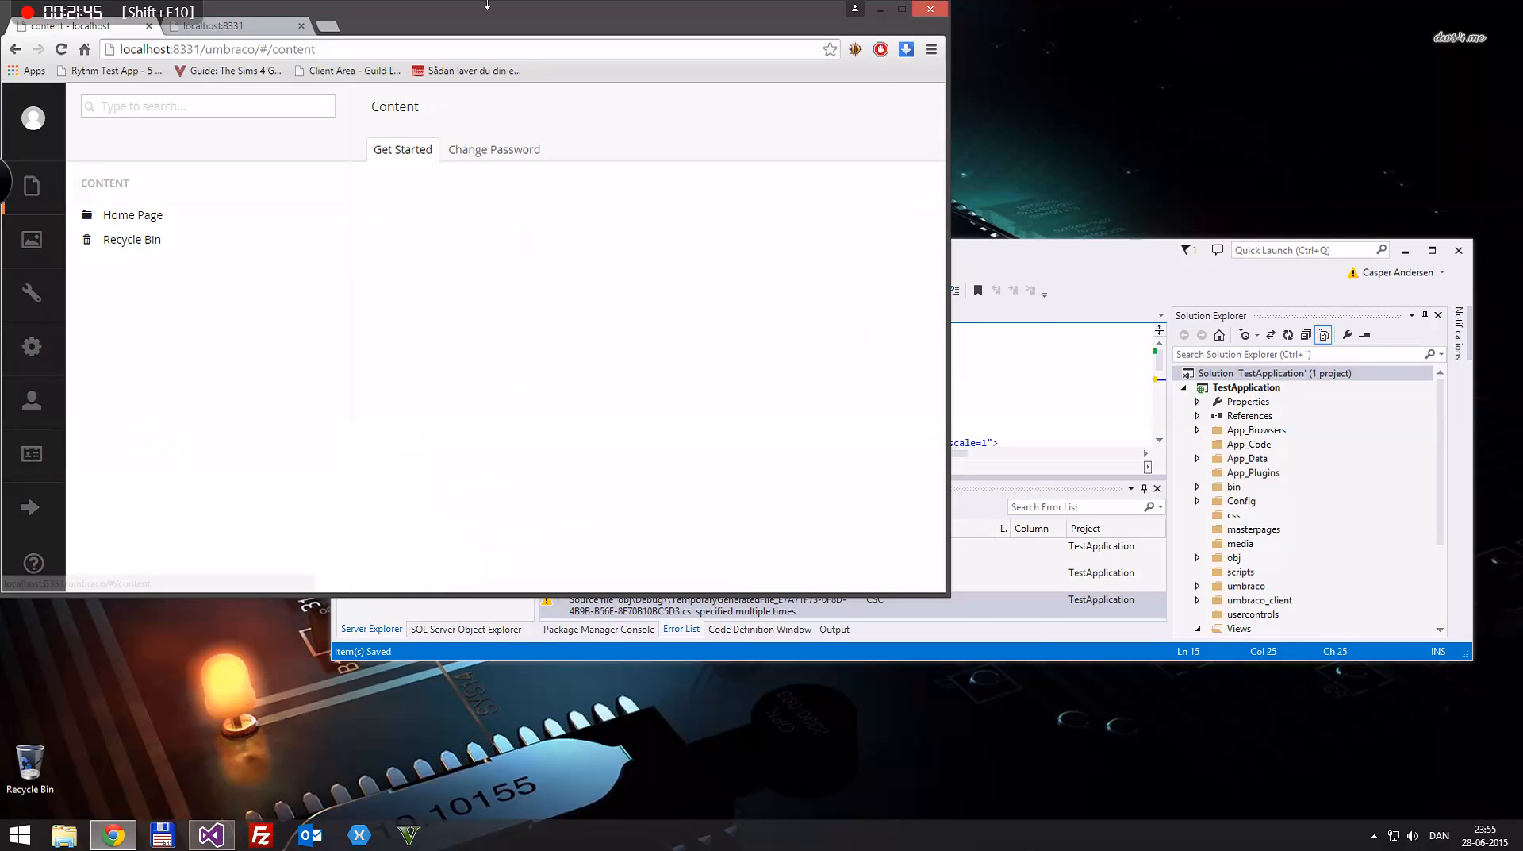
double_click(487, 5)
left_click(127, 204)
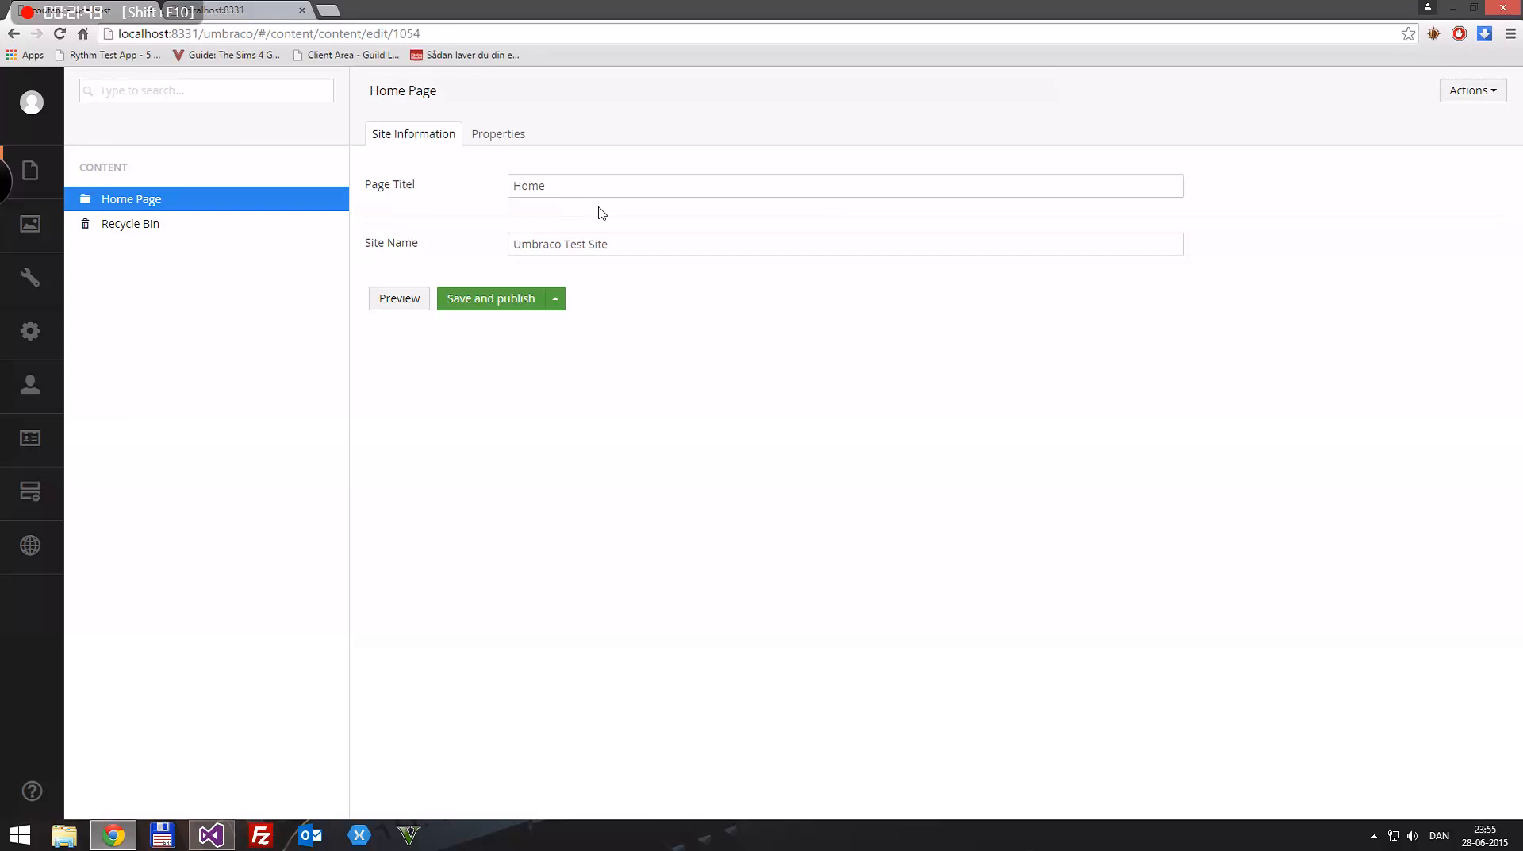
left_click(211, 835)
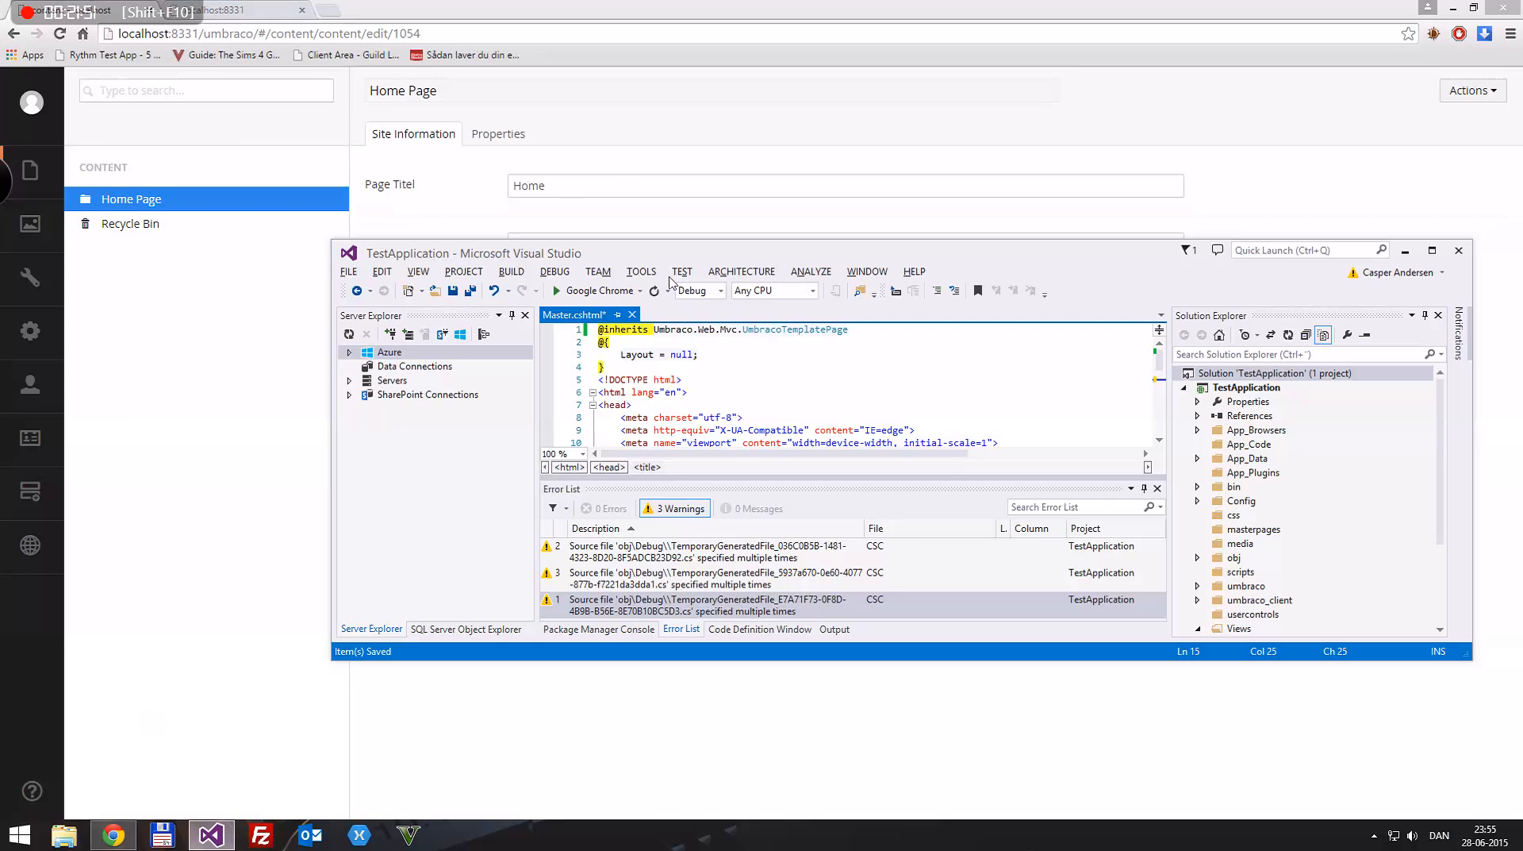
double_click(809, 254)
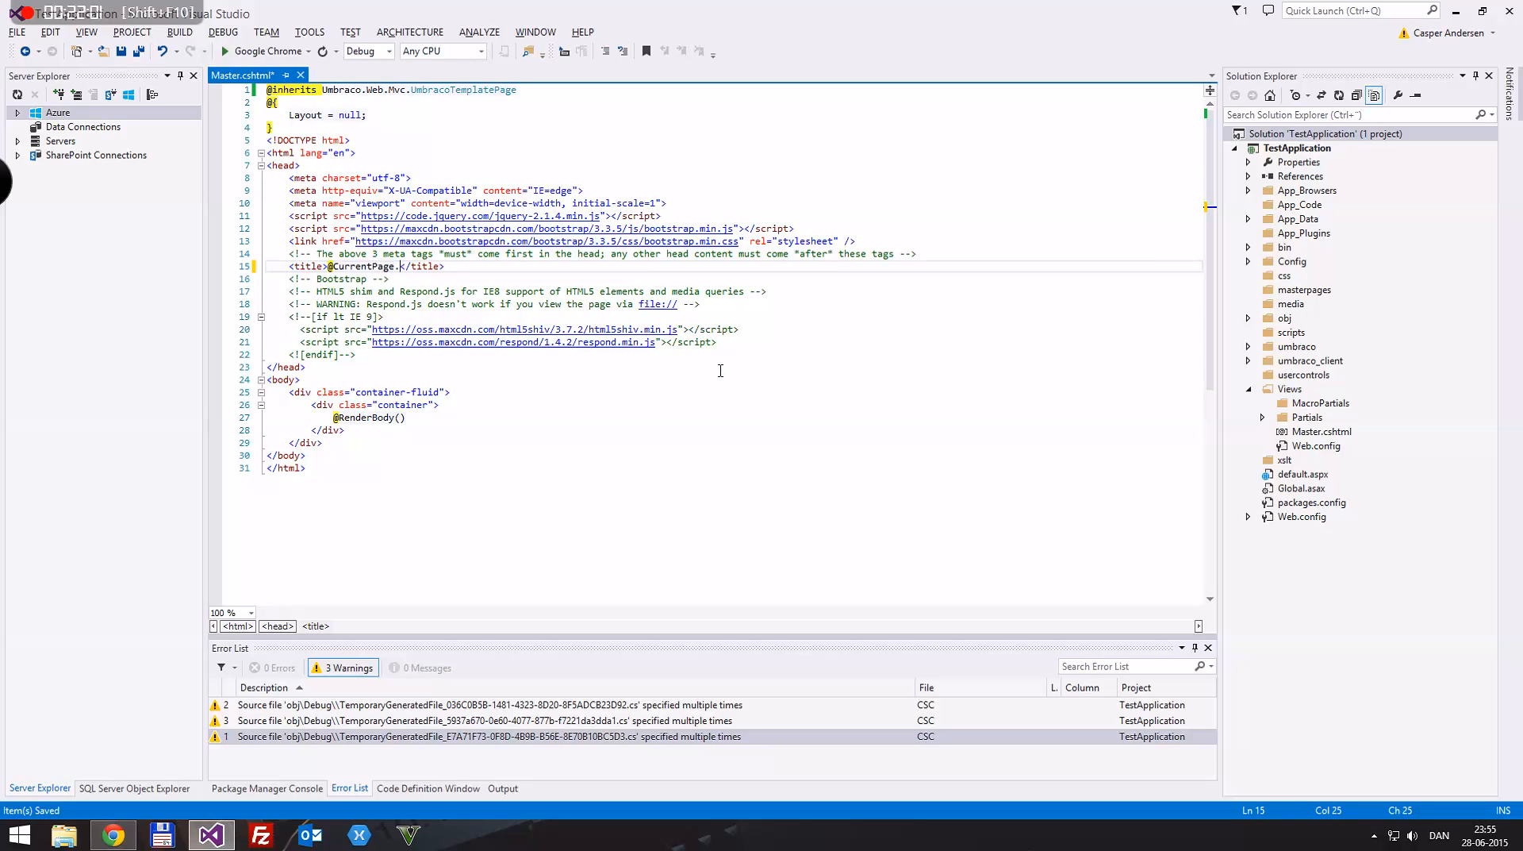
type("pageTitle")
key("ctrl+s")
Step: Switch to Chrome, save and publish Home Page again, and view the site at localhost:8331
double_click(300, 8)
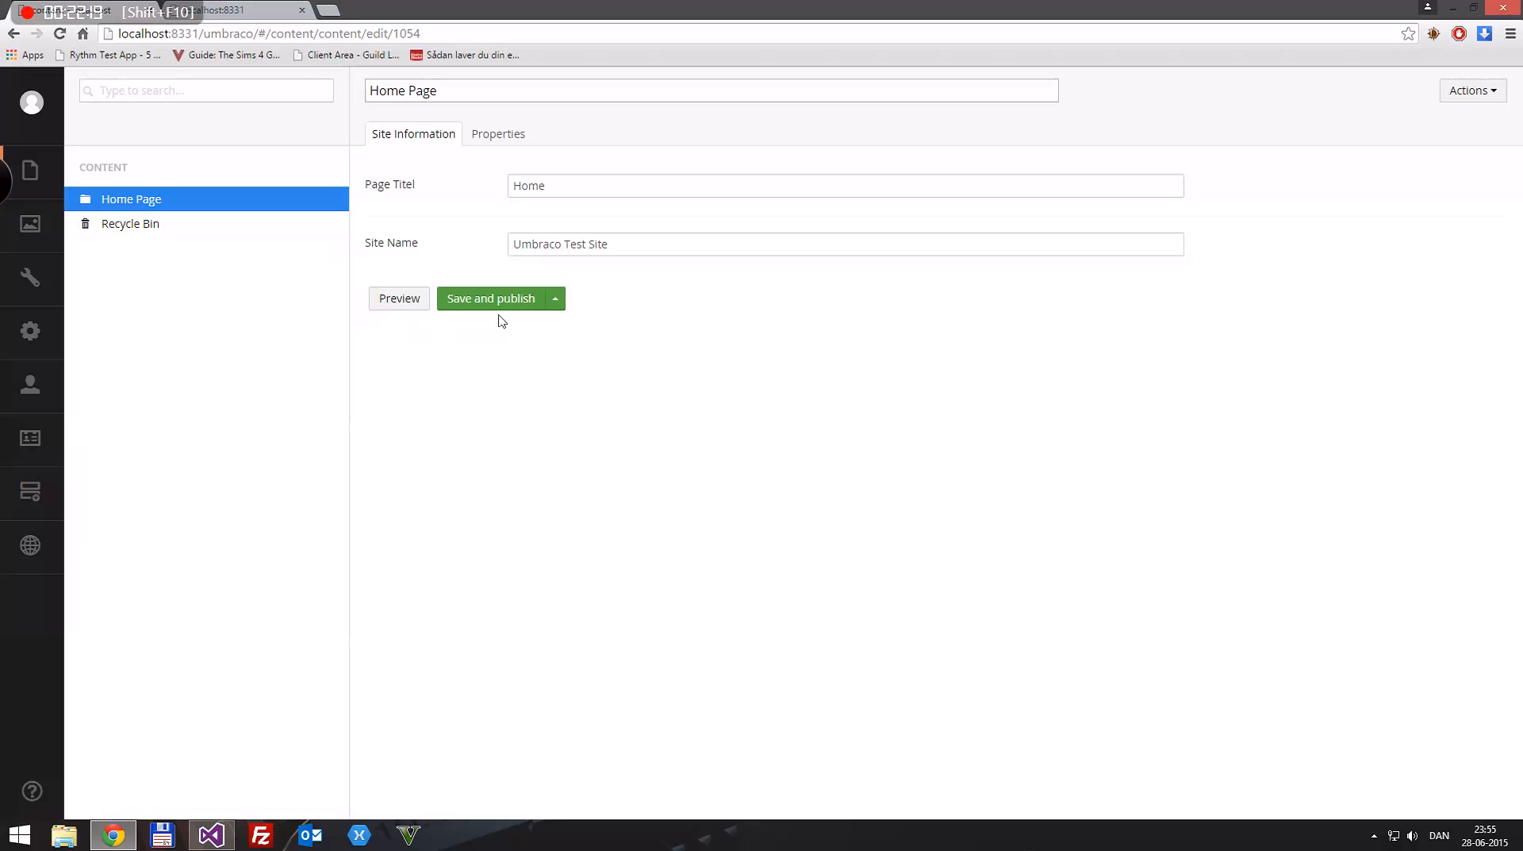
left_click(493, 300)
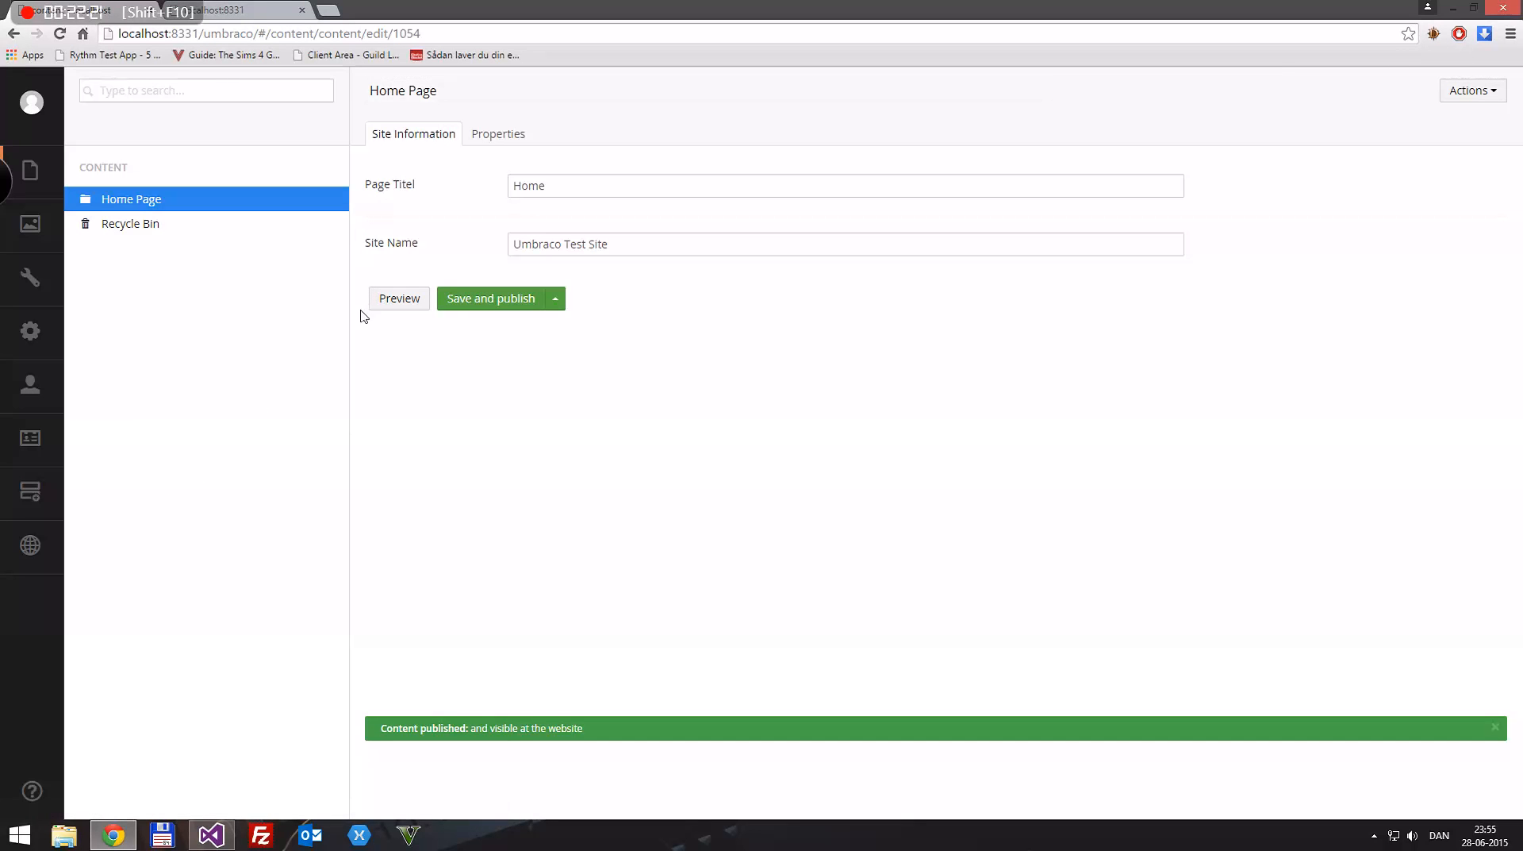
key("ctrl+Tab")
Step: Return to Visual Studio, correct the title's property alias to pageTitel, save Master.cshtml and reload the site in Chrome
left_click(212, 837)
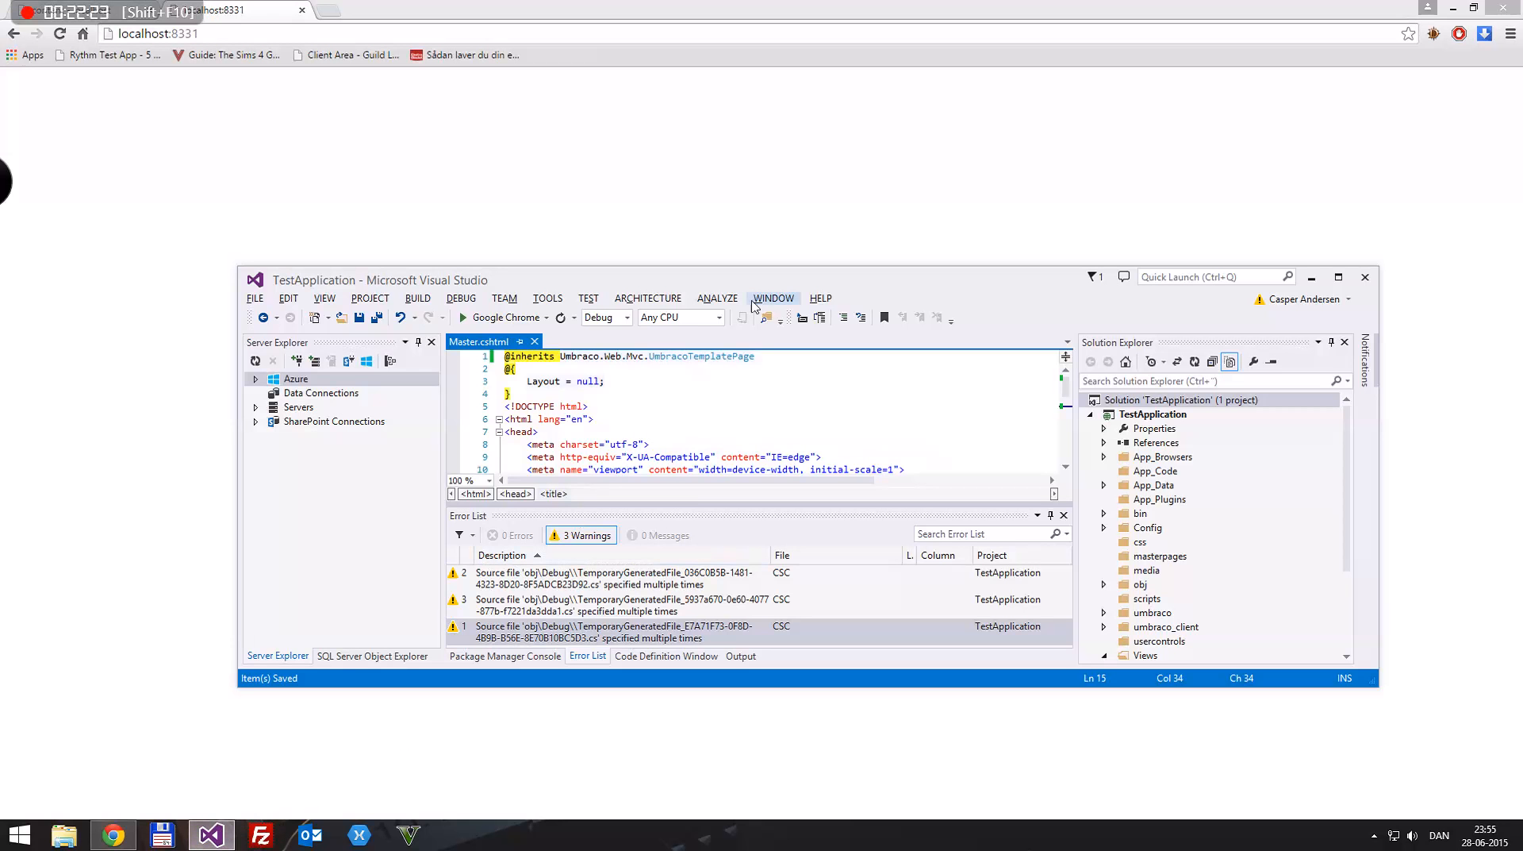
double_click(746, 274)
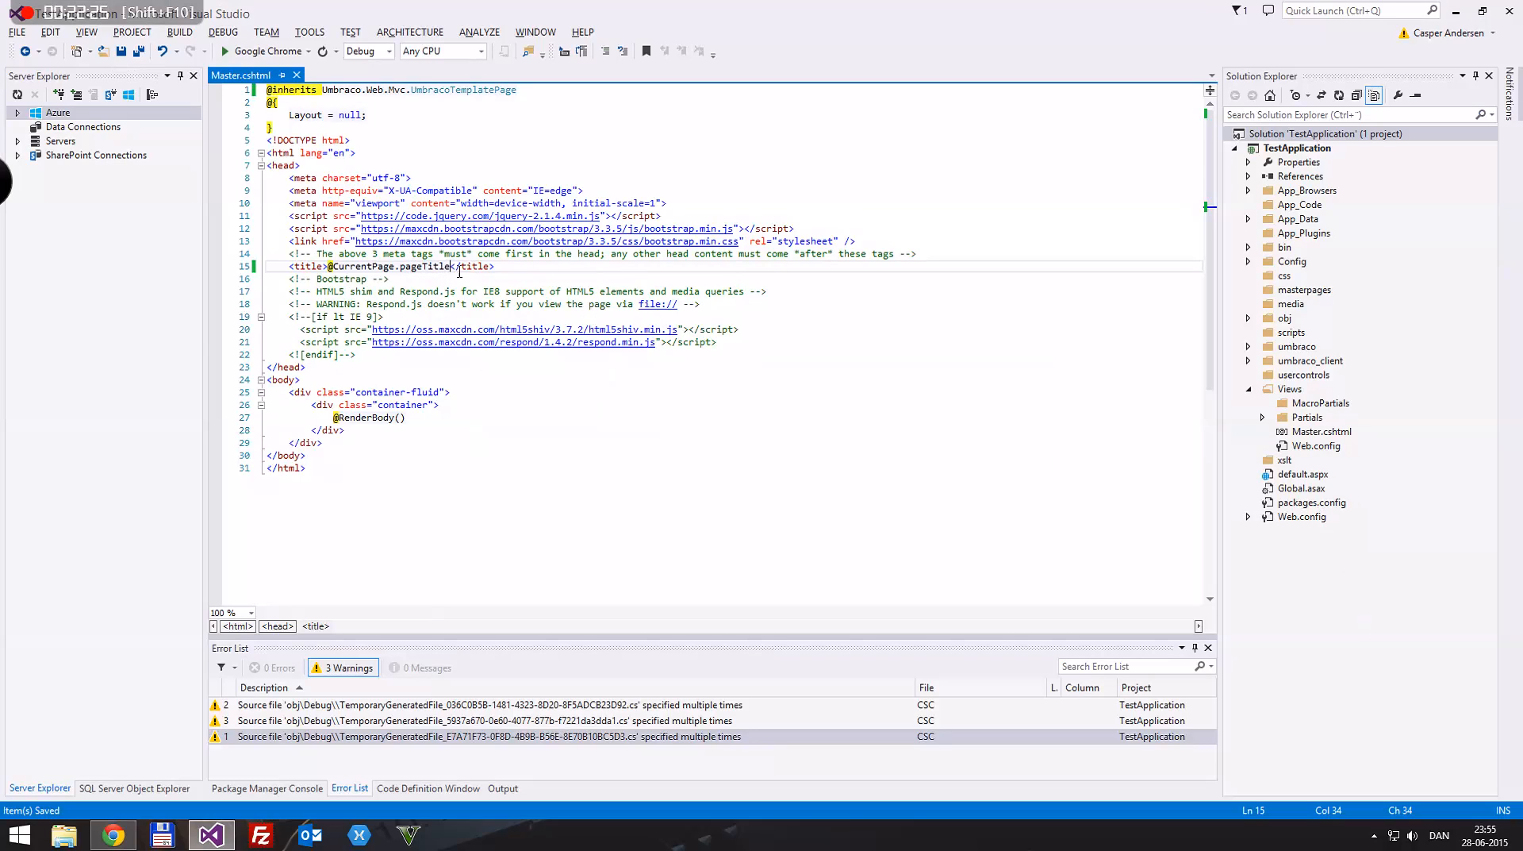
left_click(440, 270)
key("Delete")
type("localhost:8331")
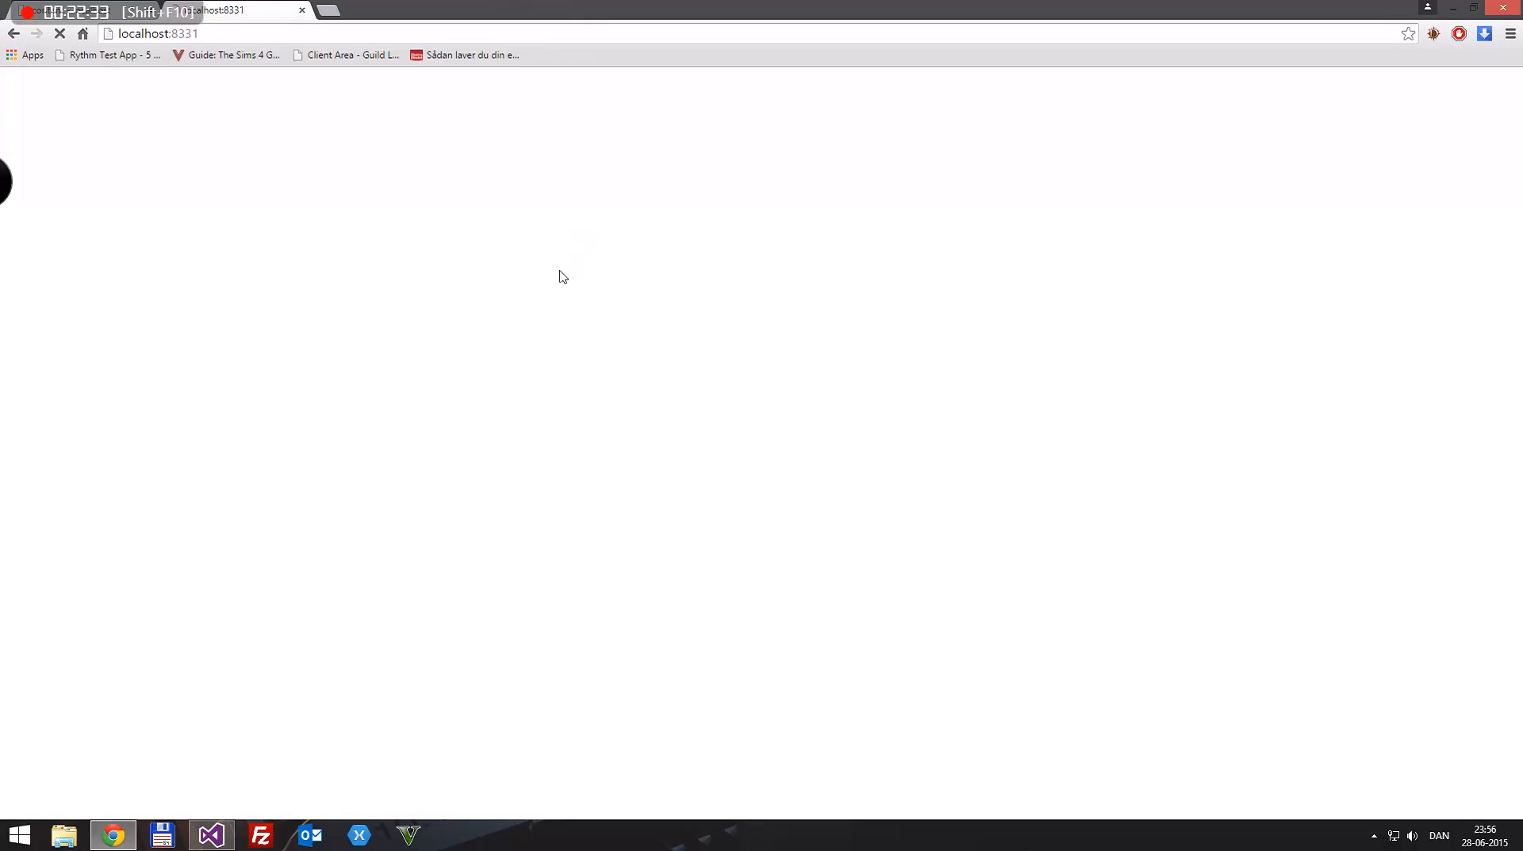
Step: Check the reloaded site's tab title in the browser, and bring Visual Studio back maximized
double_click(452, 8)
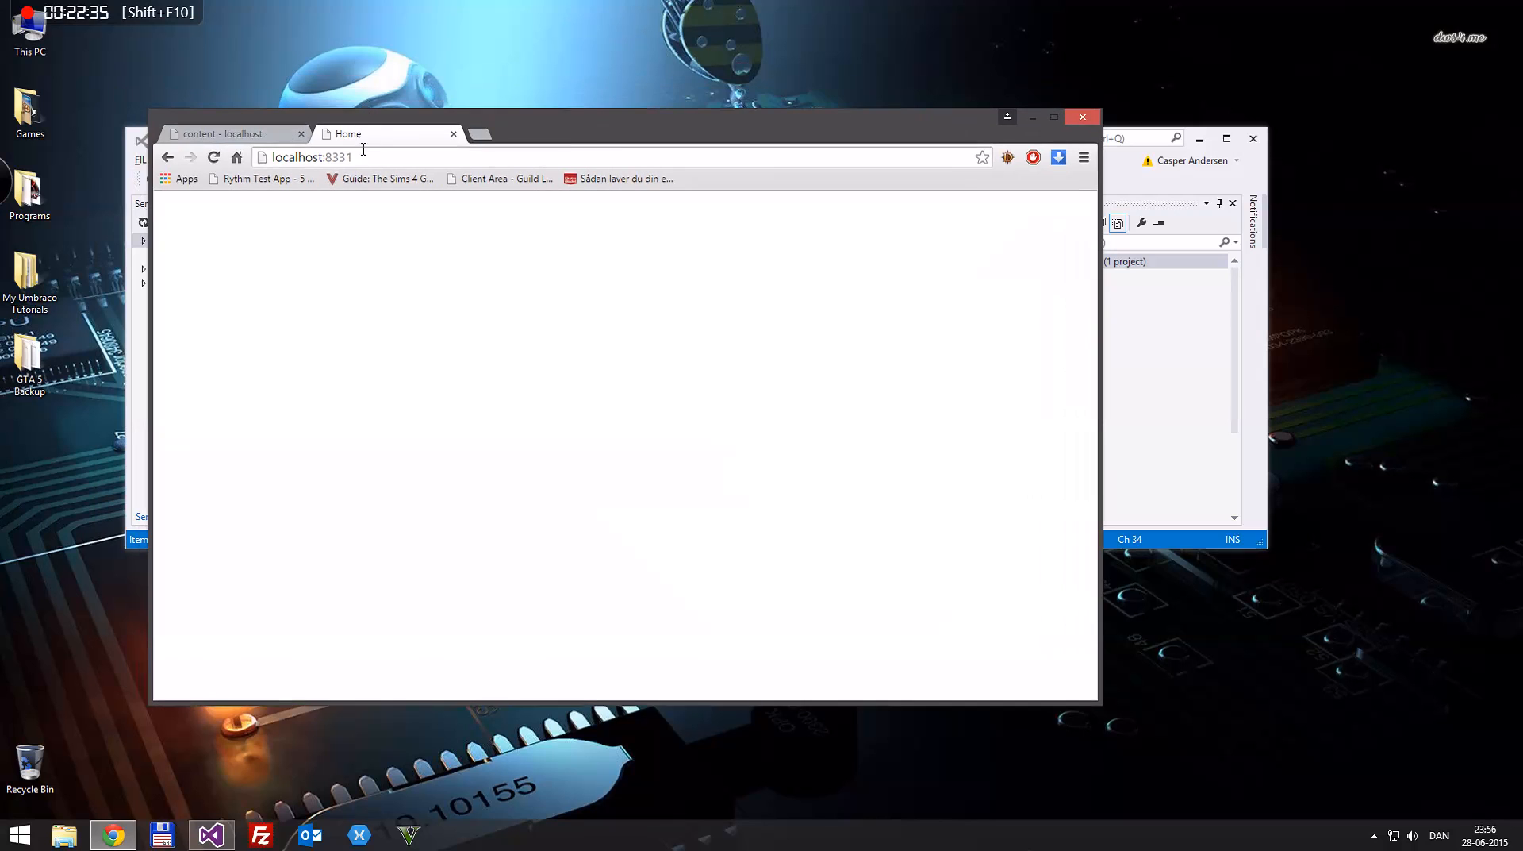
left_click(521, 157)
left_click(557, 300)
left_click(1183, 336)
left_click_drag(706, 142, 754, 0)
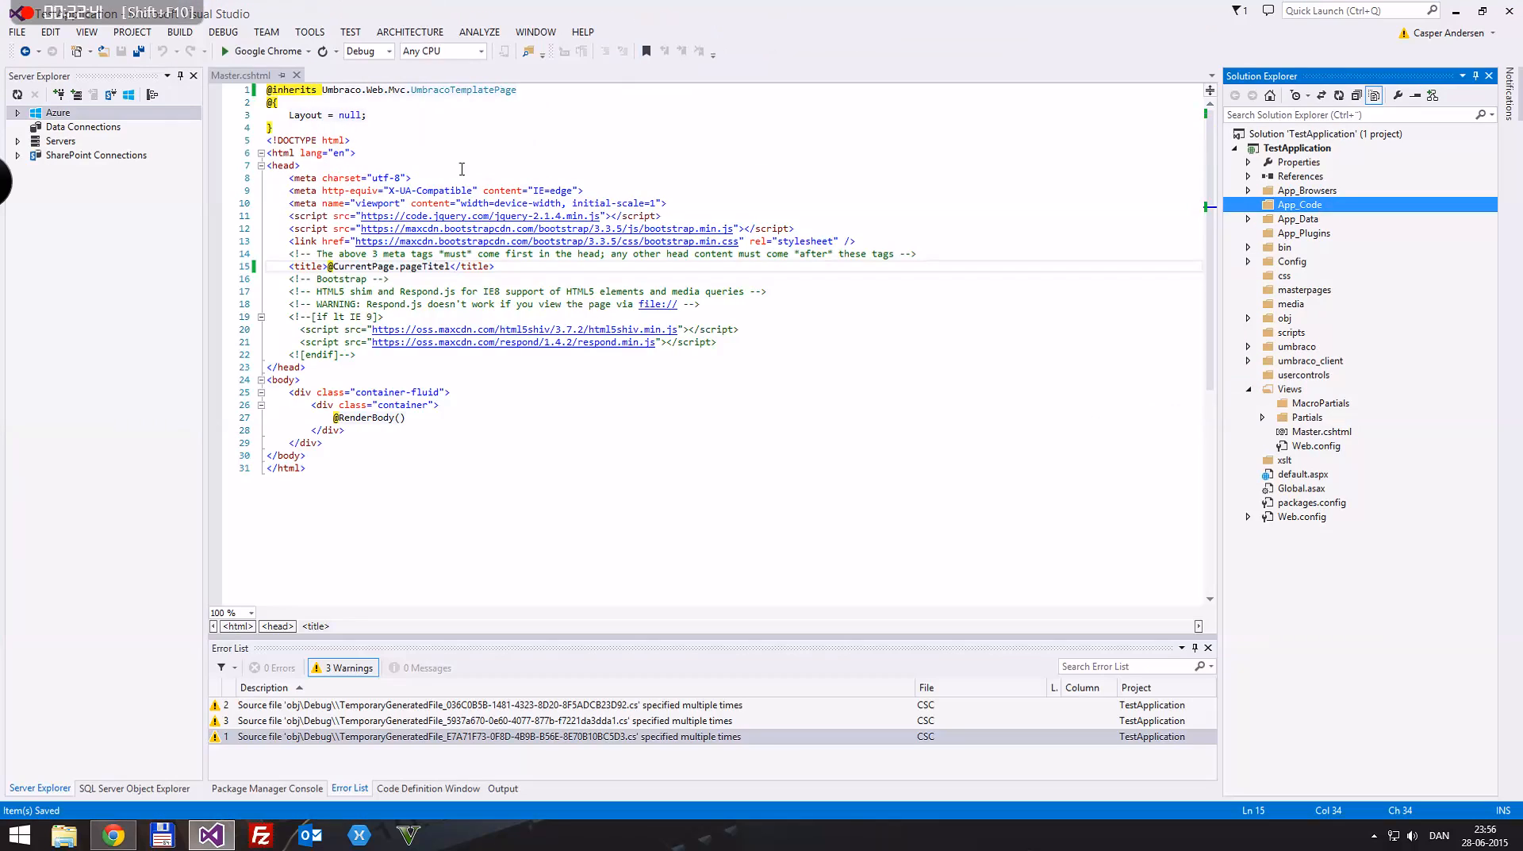
left_click(444, 268)
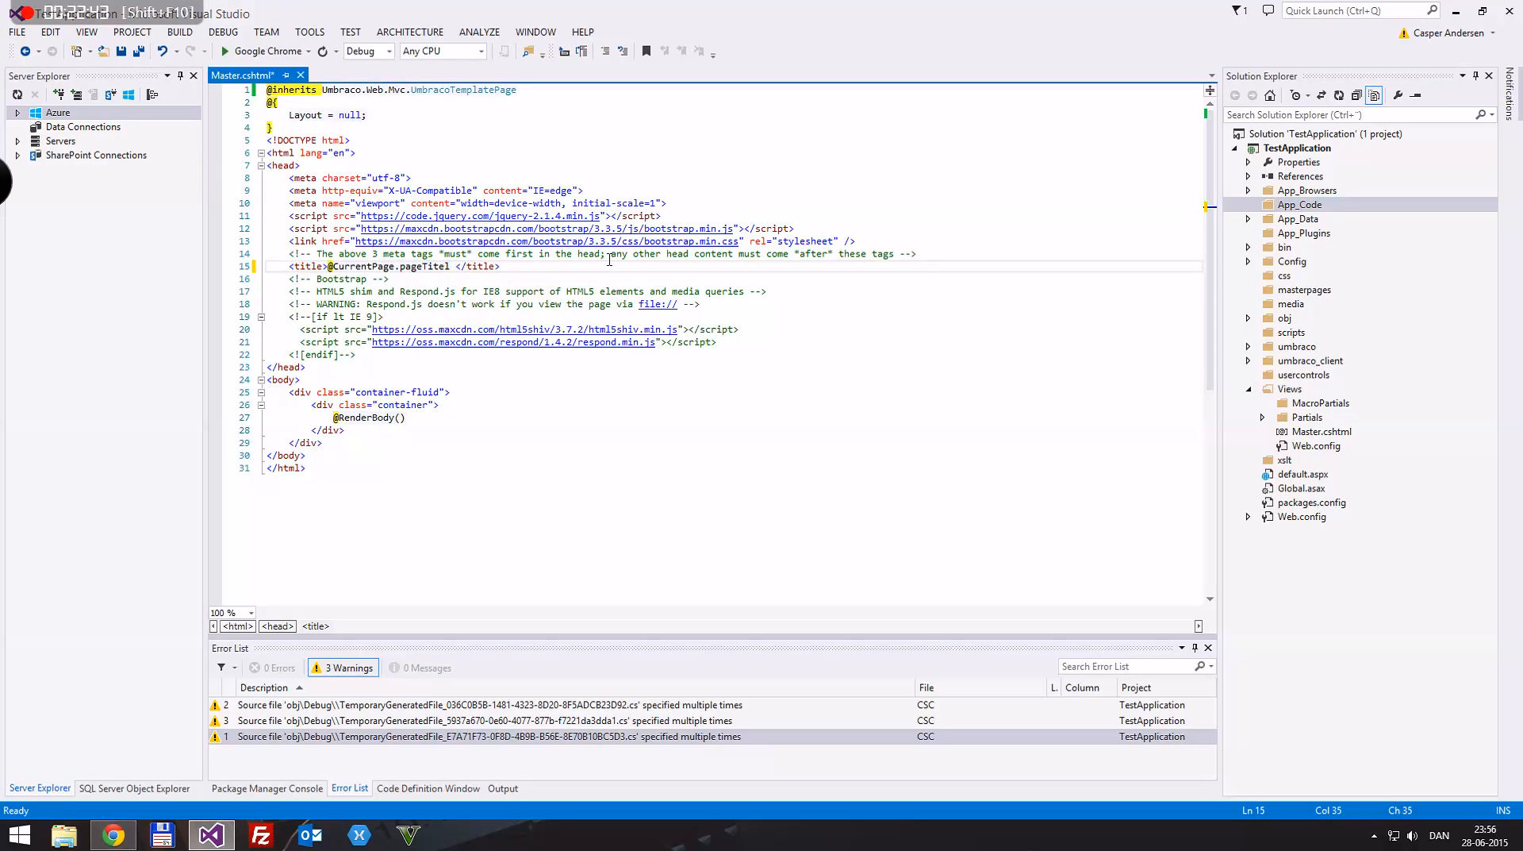
type("| @CurrentPage.siteName")
key("ctrl+s")
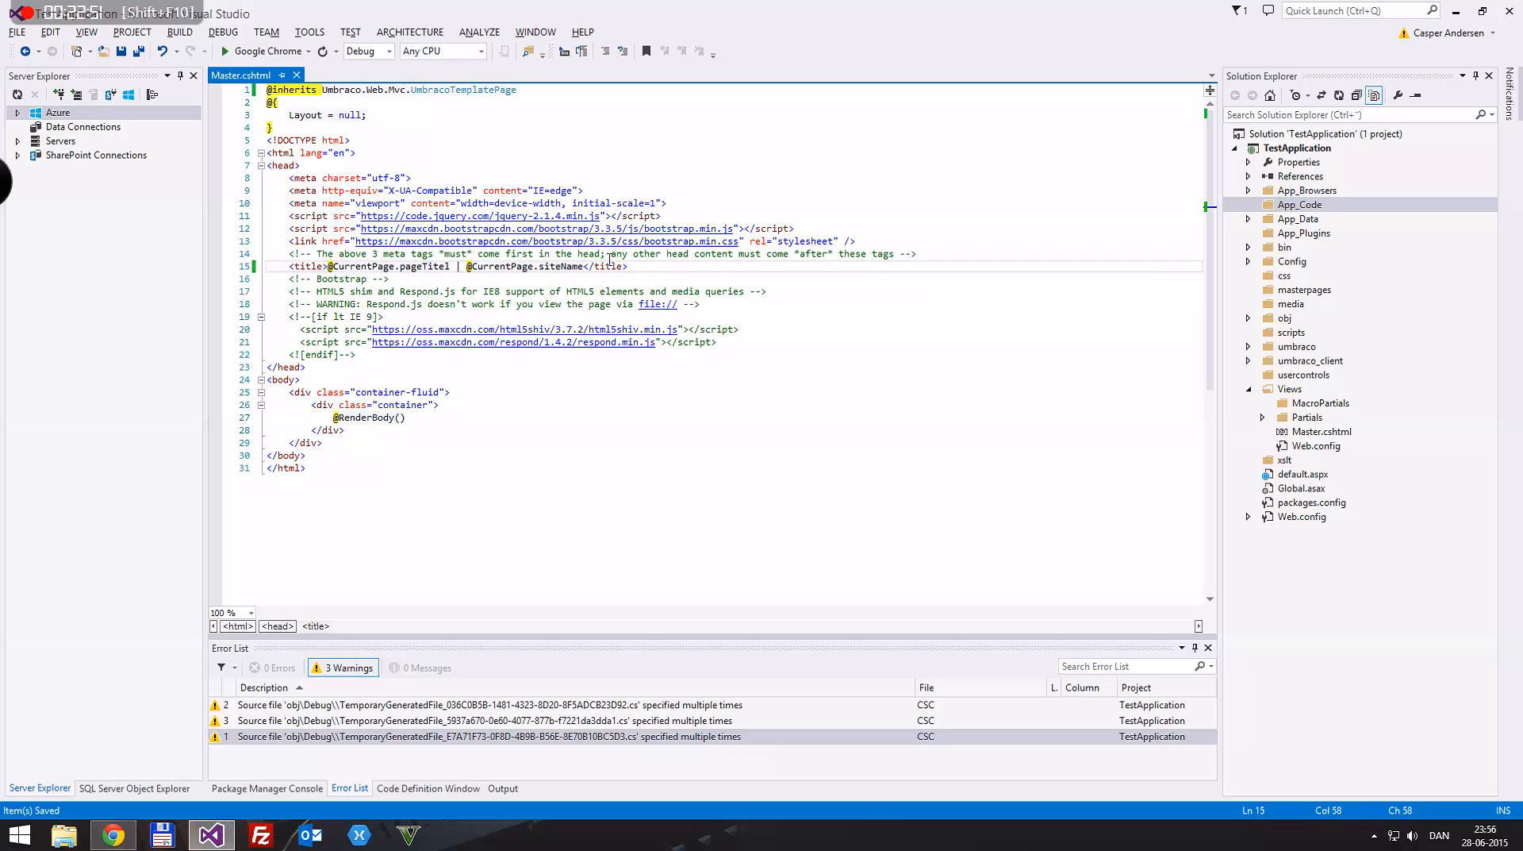
Step: Reload localhost:8331 in Chrome to check the combined page title, and return to the maximized Visual Studio window
left_click_drag(330, 5, 479, 289)
left_click(539, 128)
key("F5")
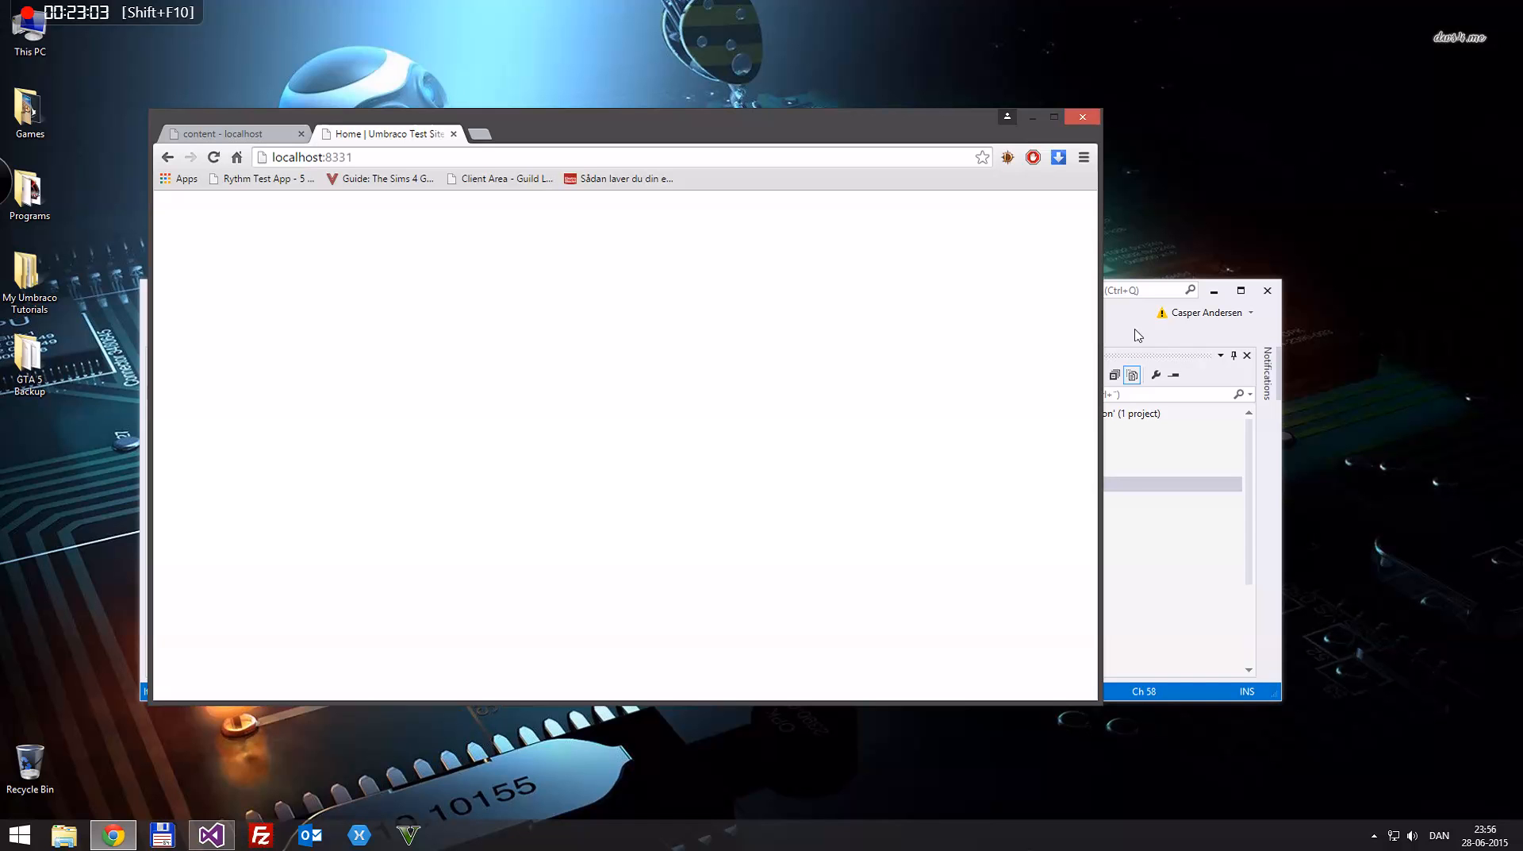
left_click(1139, 334)
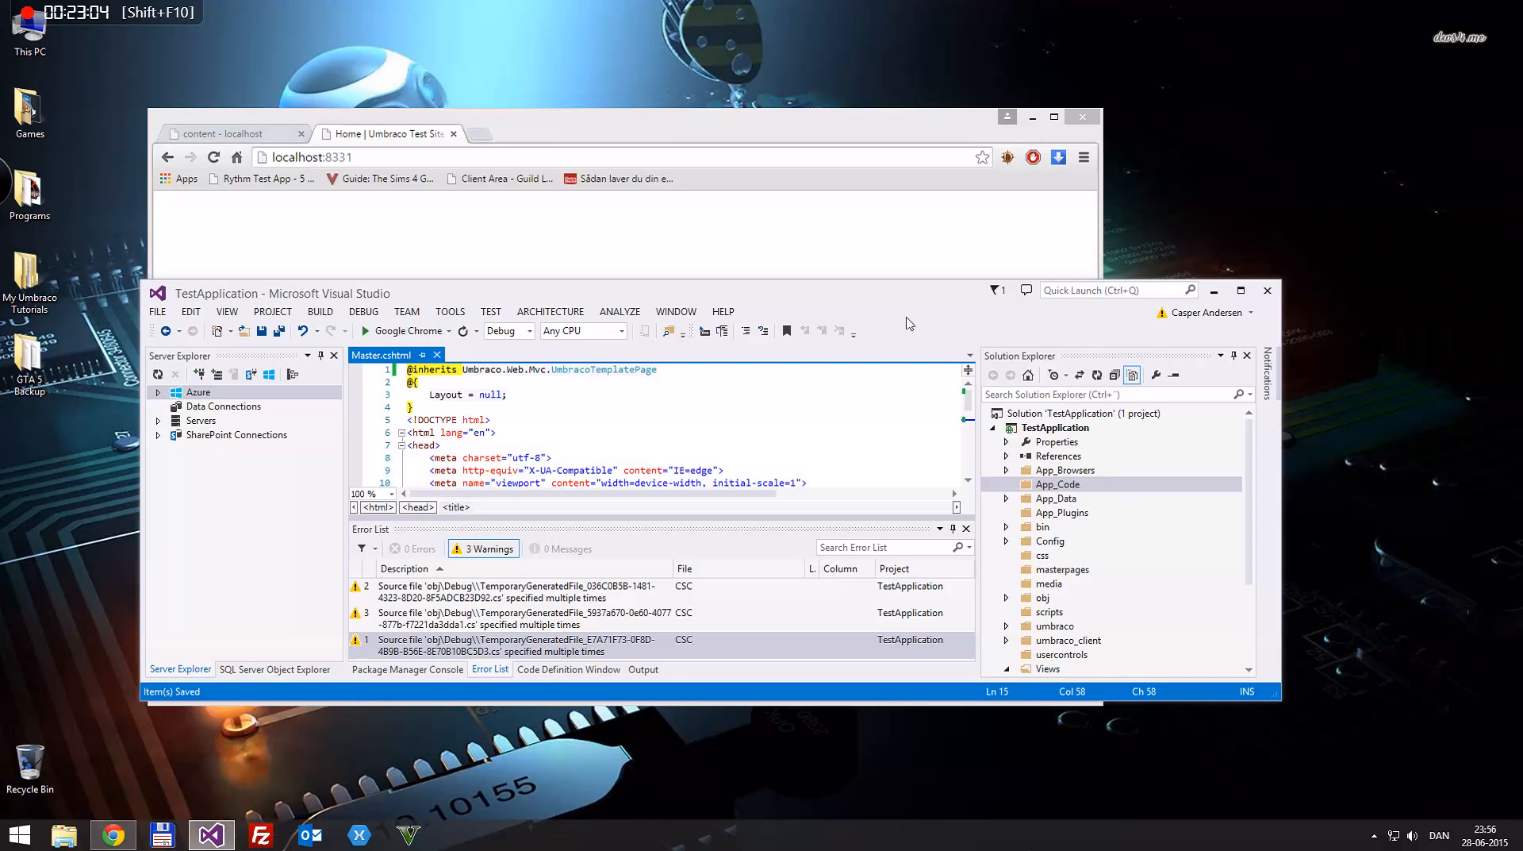
double_click(825, 299)
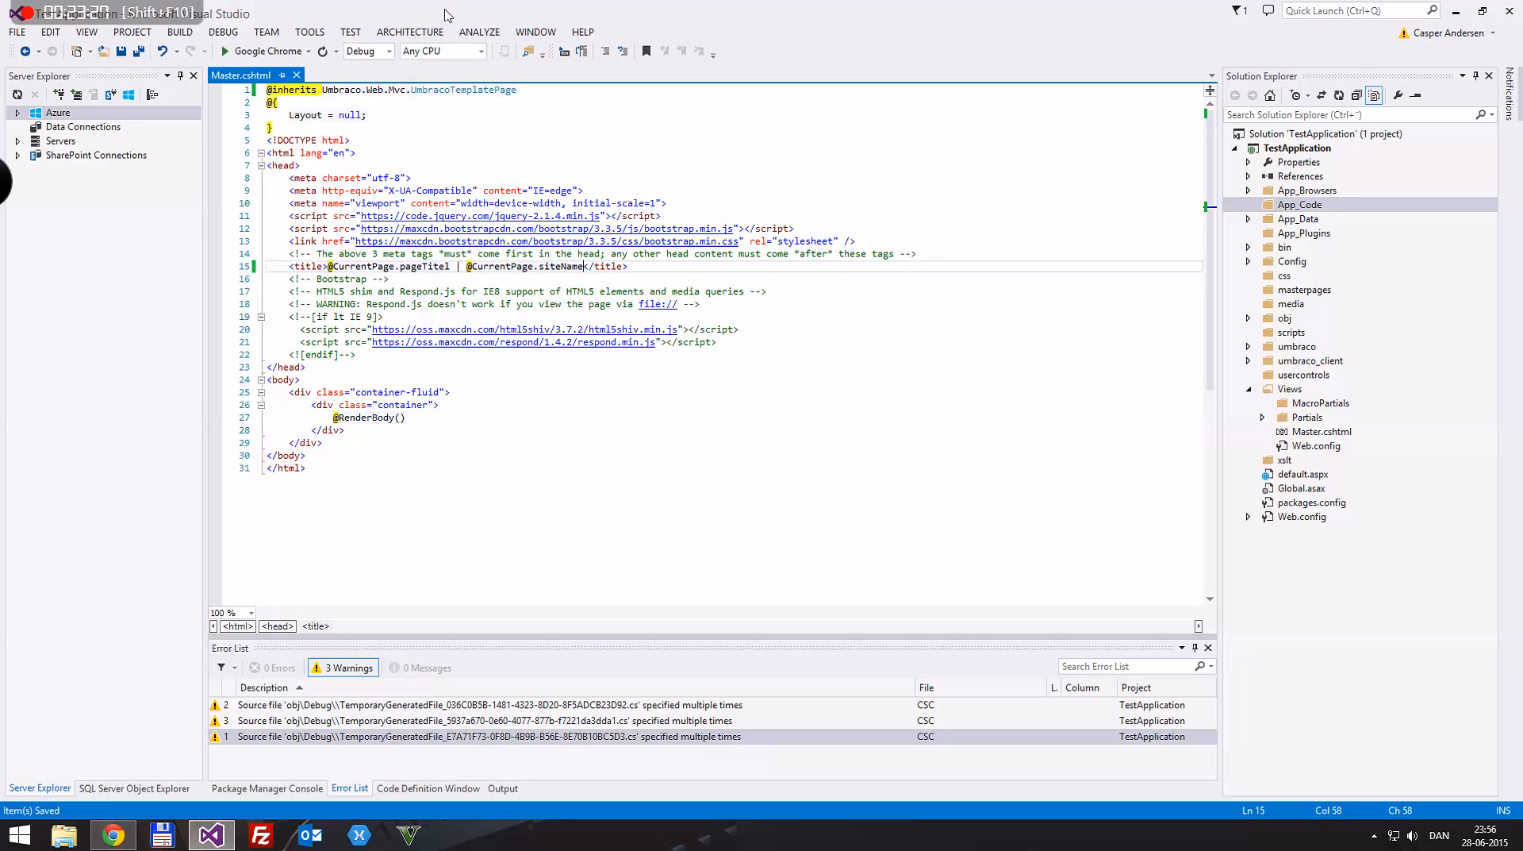
Step: Switch to Umbraco in Chrome, open the generic properties of the Home document type under Master, and maximize the browser window
left_click_drag(448, 10, 794, 285)
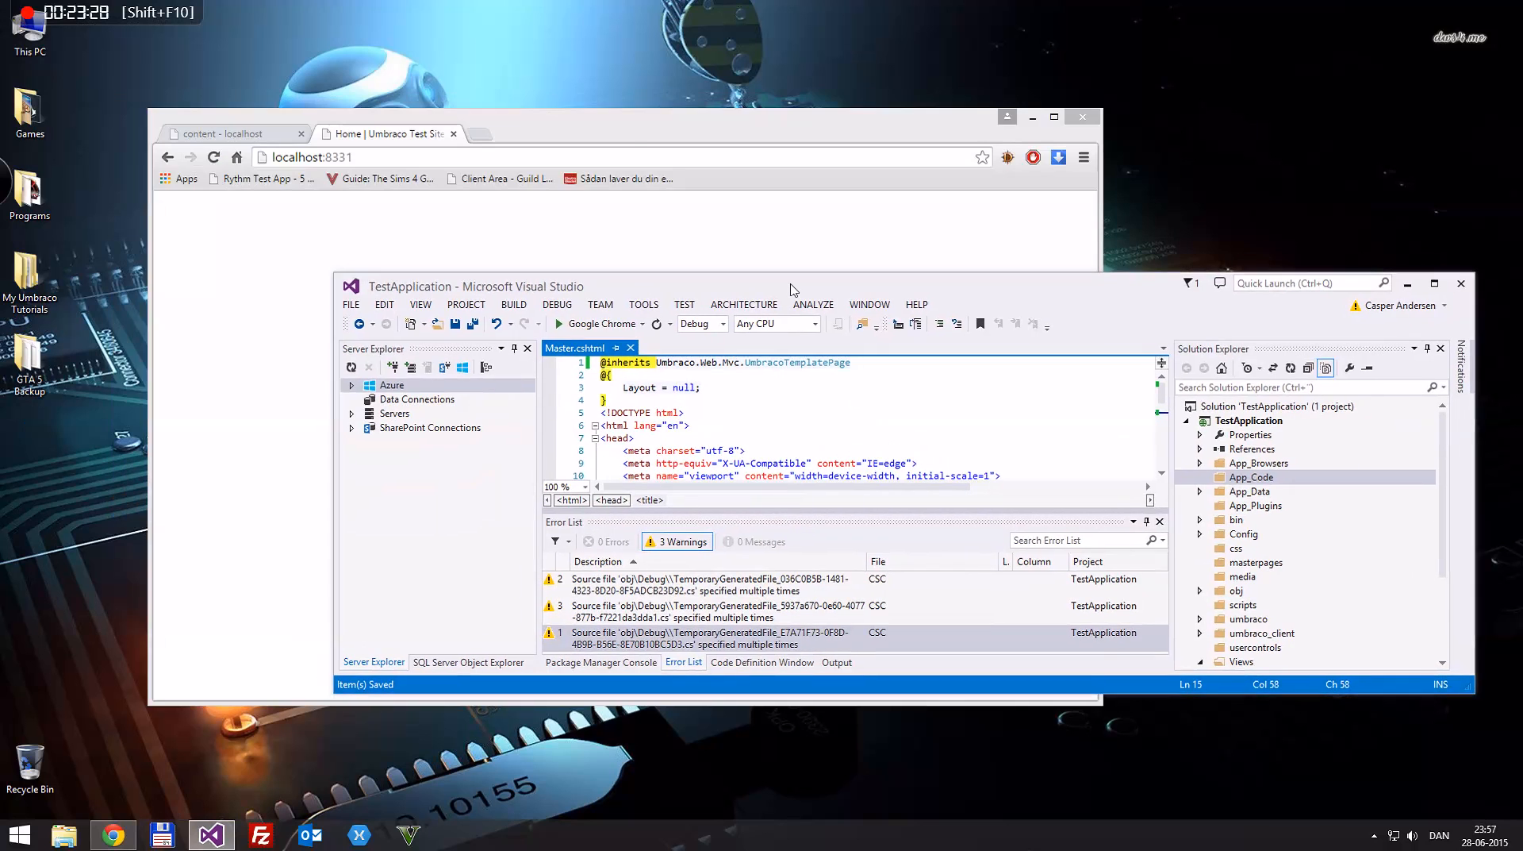
left_click(615, 127)
double_click(615, 127)
left_click_drag(461, 8, 572, 64)
left_click(226, 80)
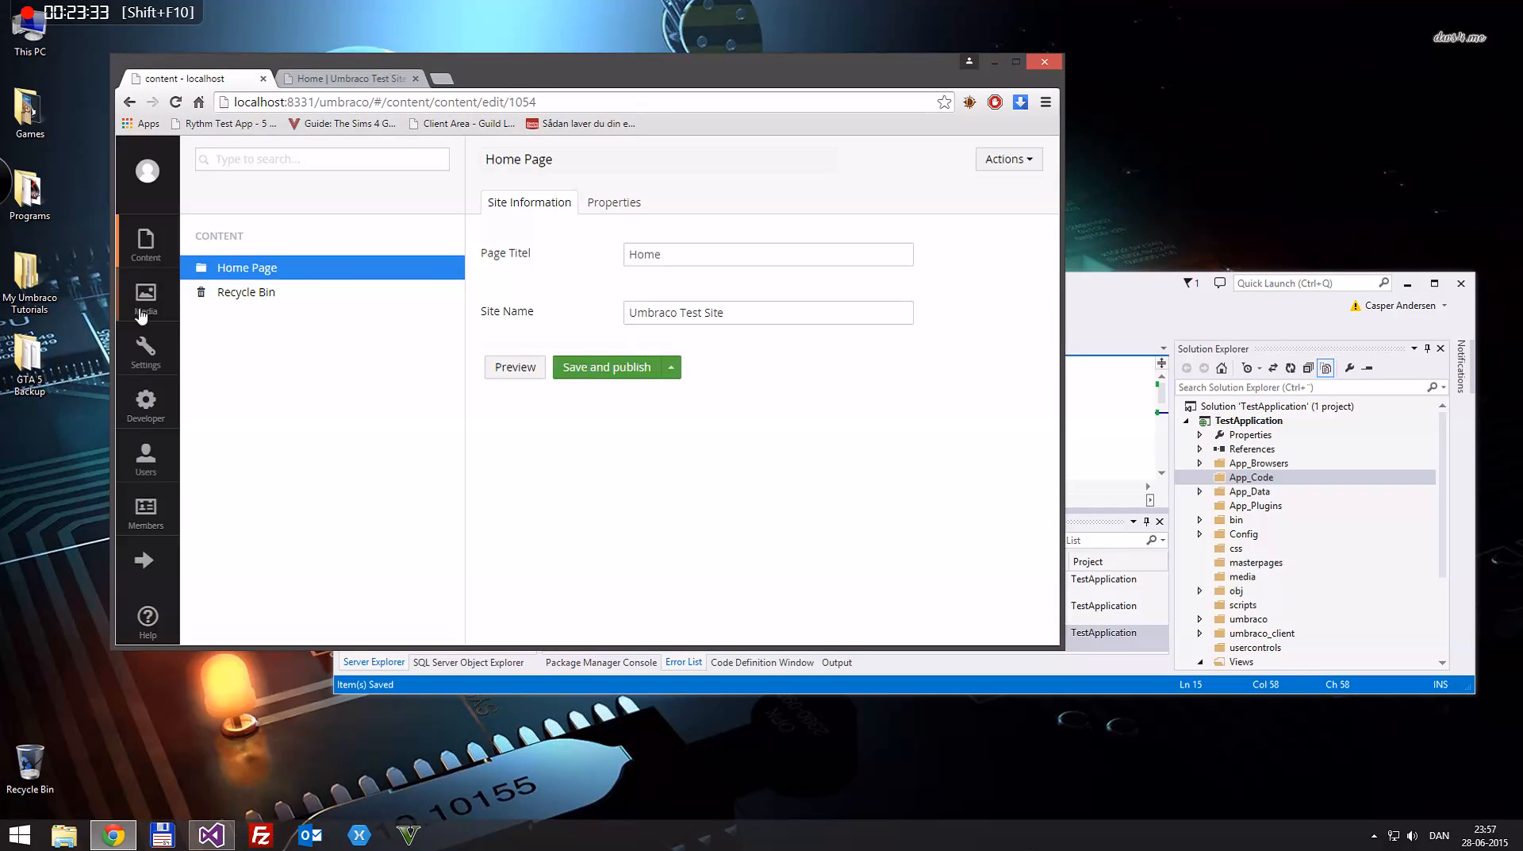
left_click(146, 347)
left_click(189, 462)
left_click(204, 488)
left_click(264, 513)
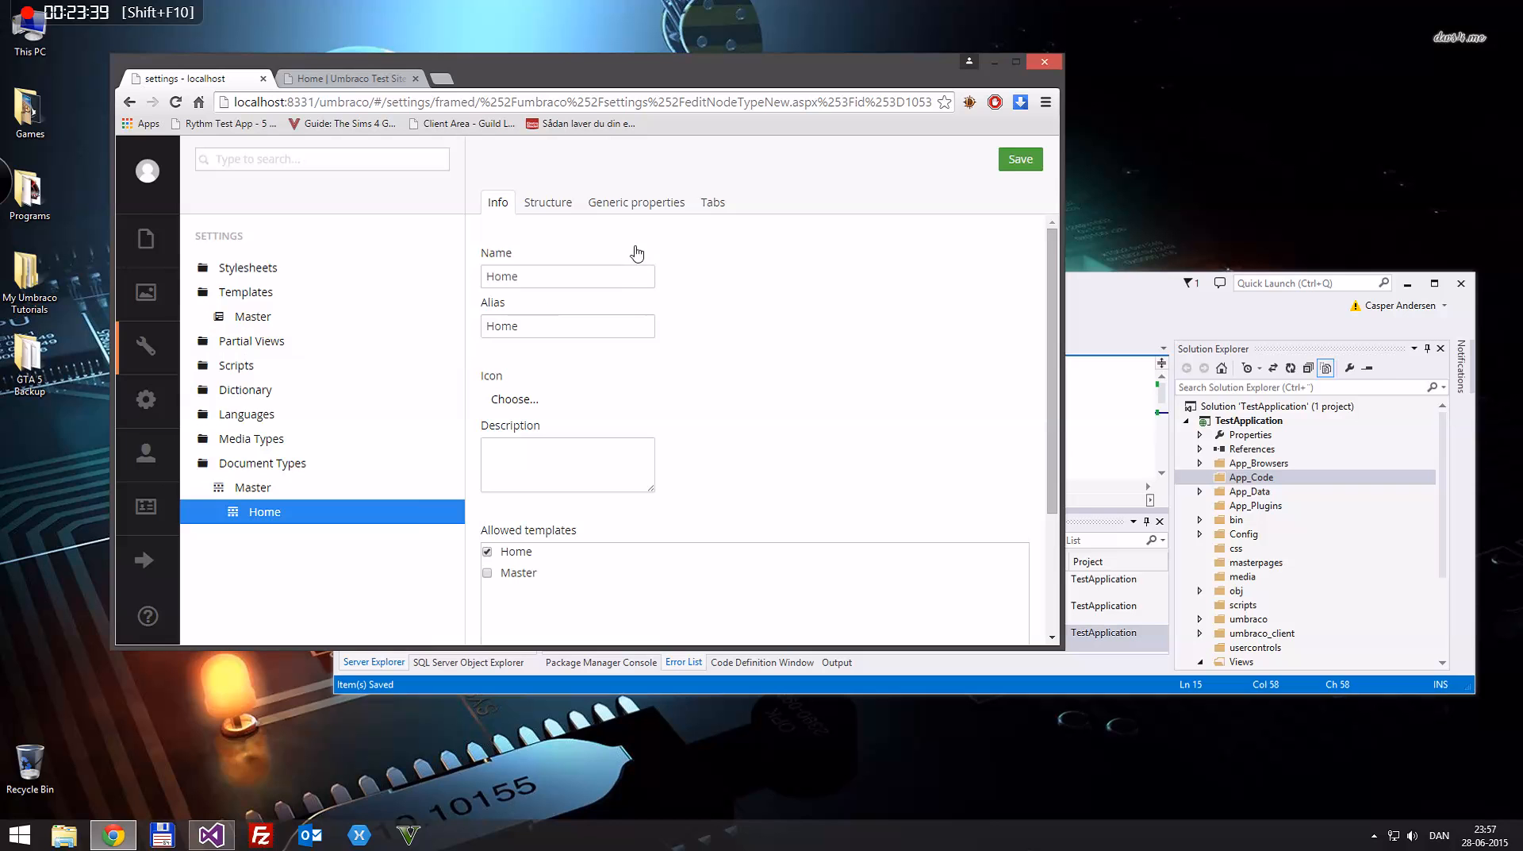
left_click(639, 208)
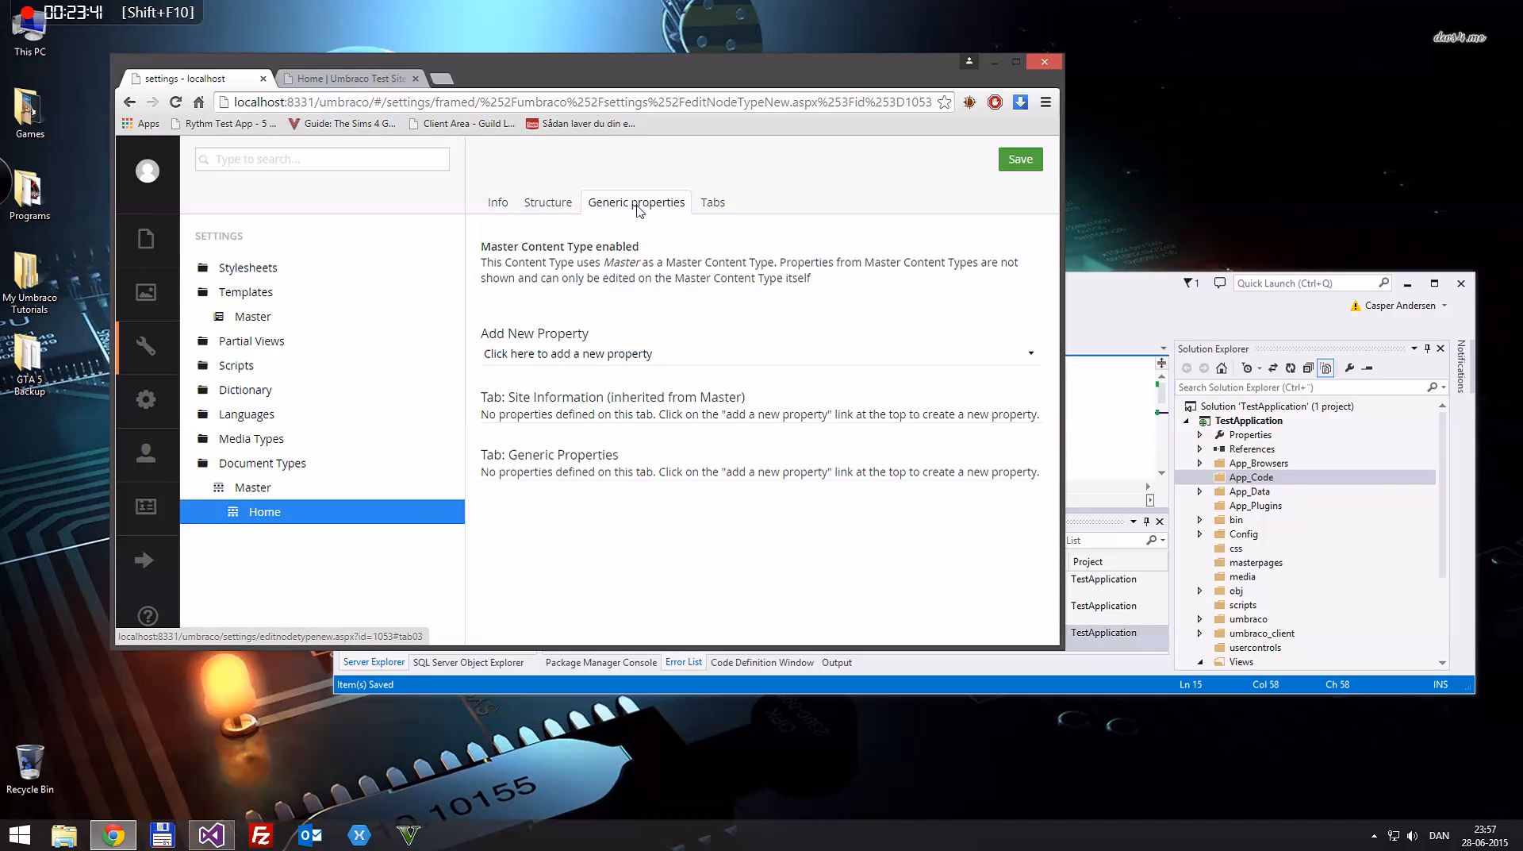
double_click(635, 78)
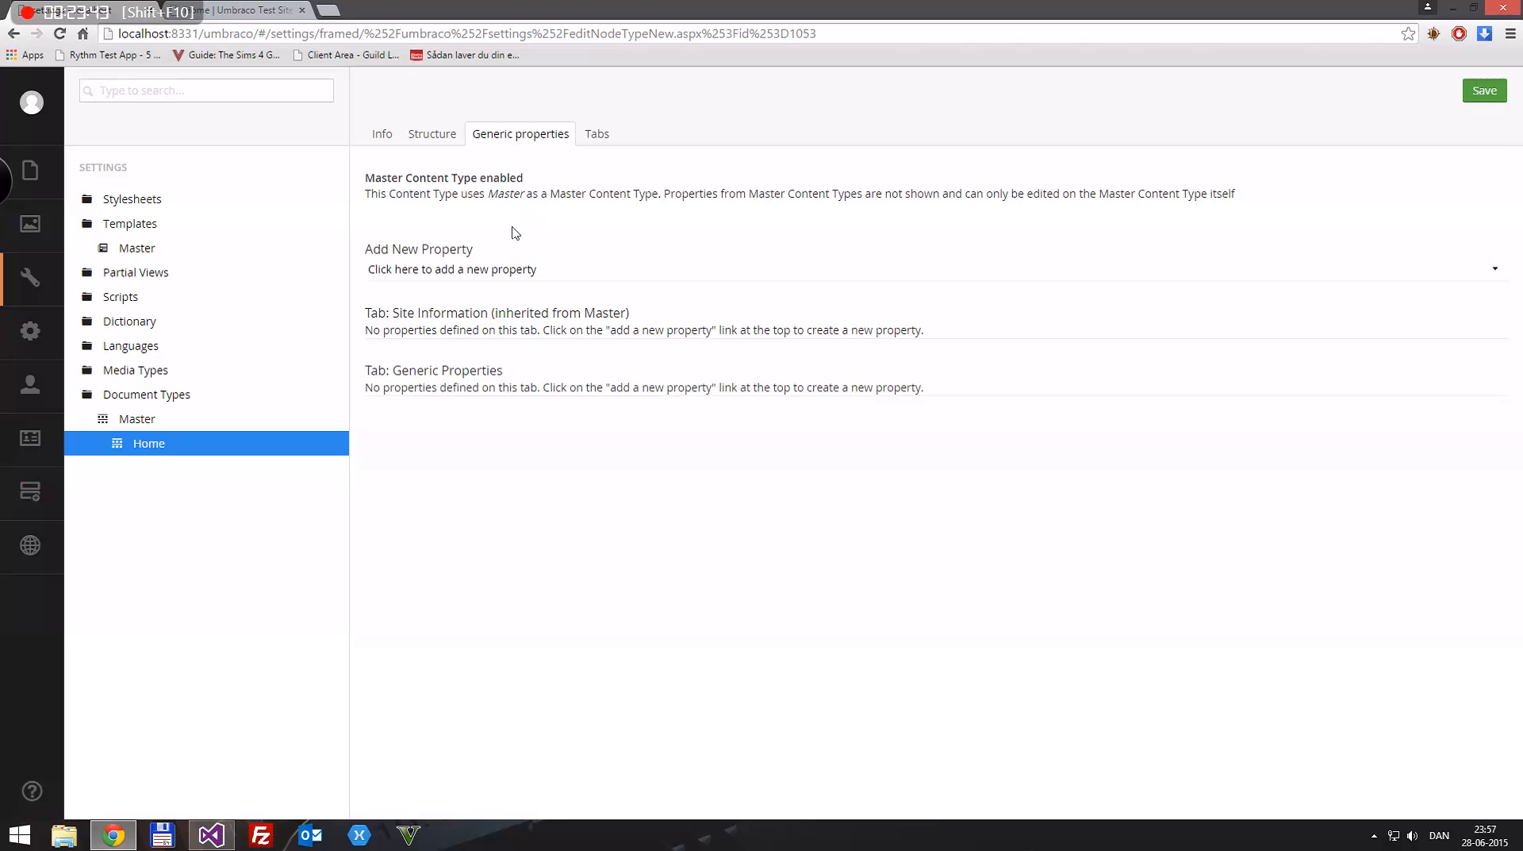
left_click(477, 271)
left_click(574, 309)
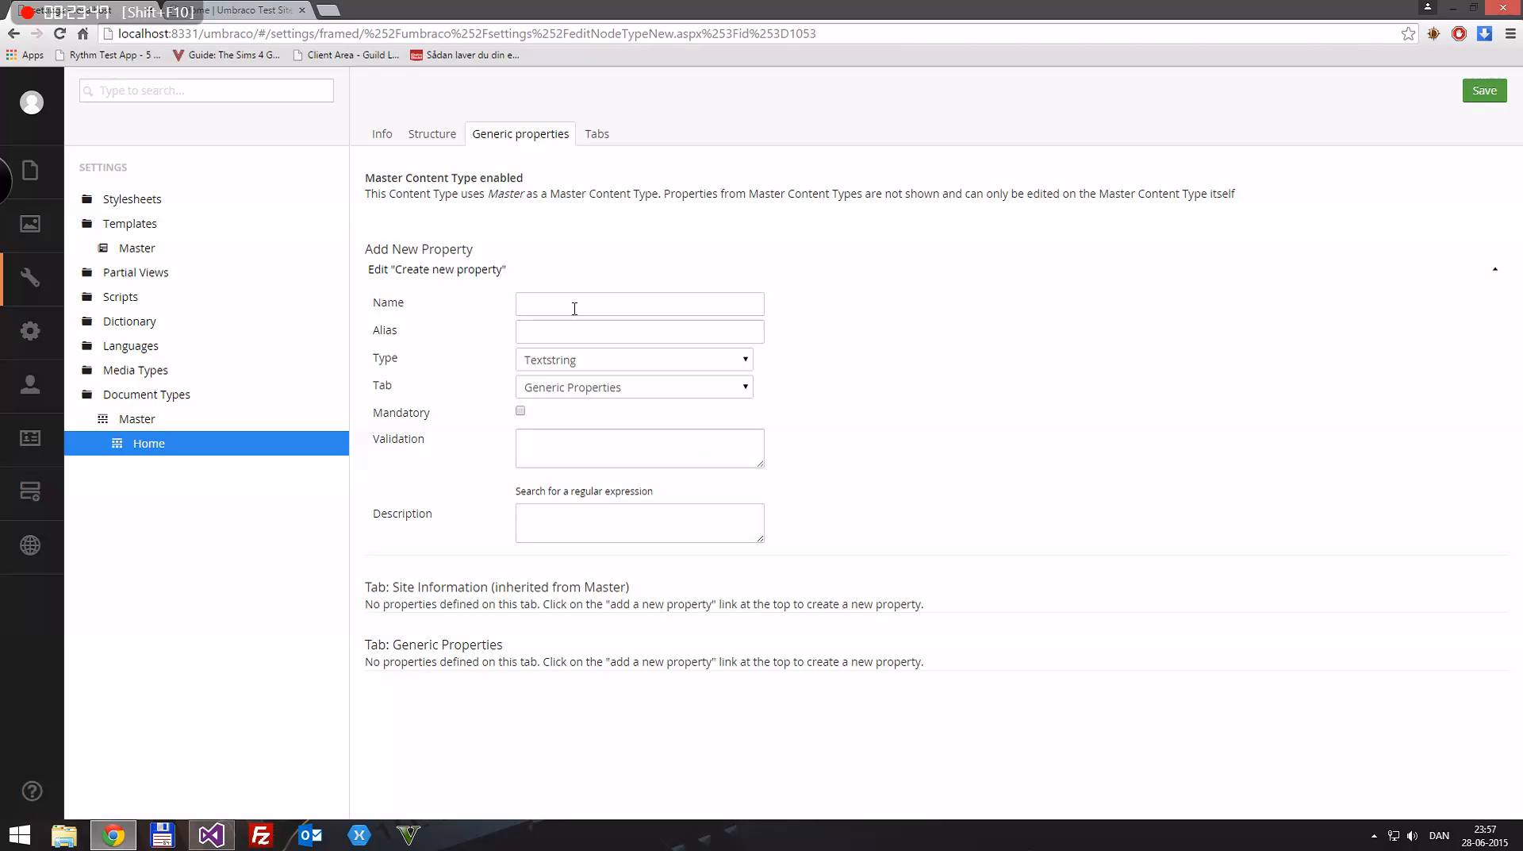
type("Page Titel")
left_click(566, 359)
left_click(566, 361)
left_click(564, 361)
left_click(564, 361)
key("ctrl+s")
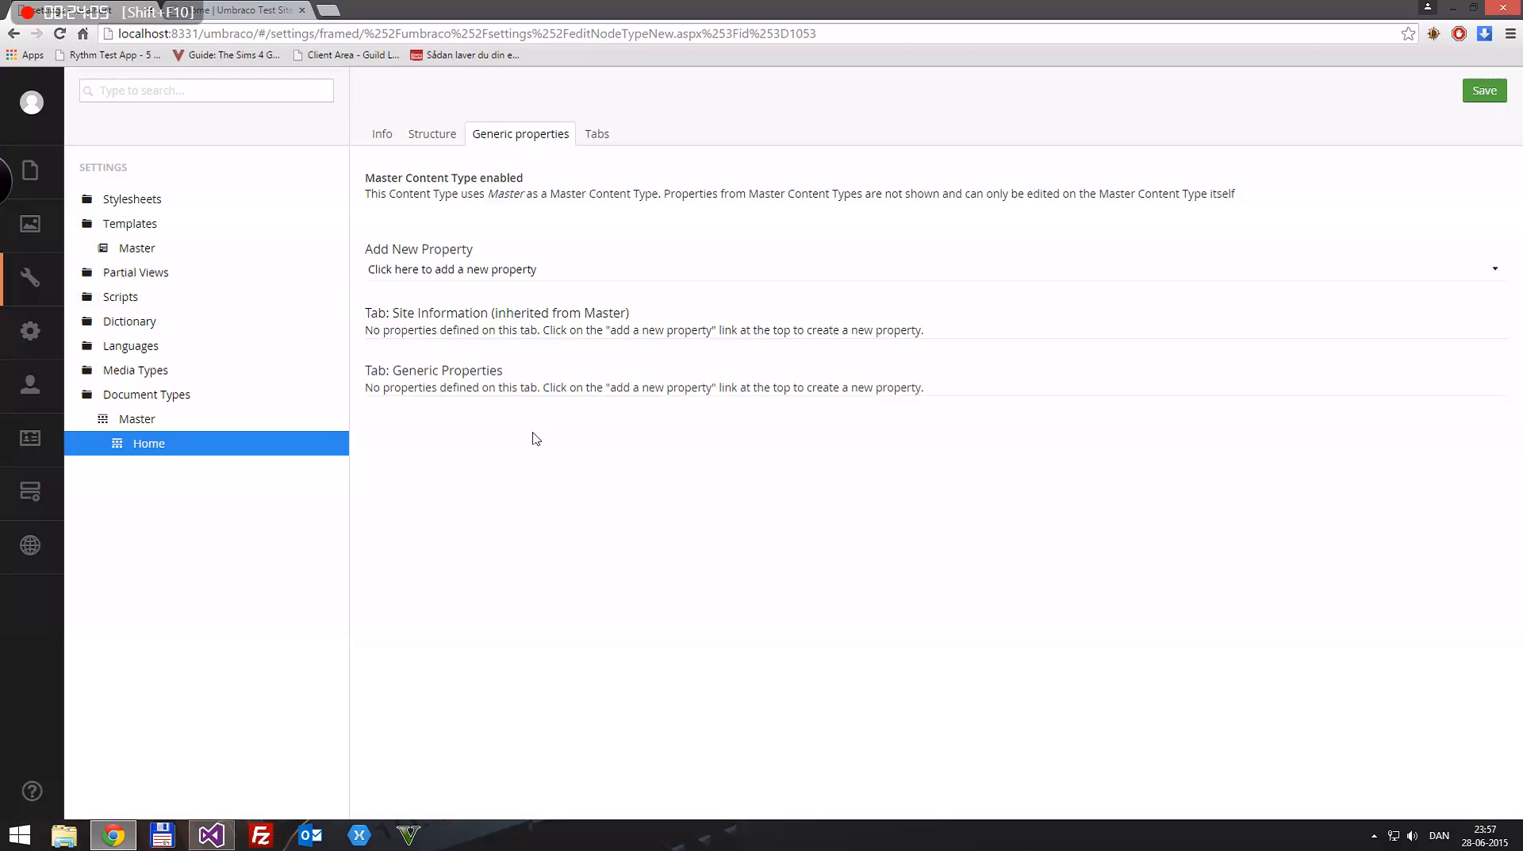
Step: Add a property named Page Image of type Upload on the Site Information tab and save the Home document type
left_click(461, 270)
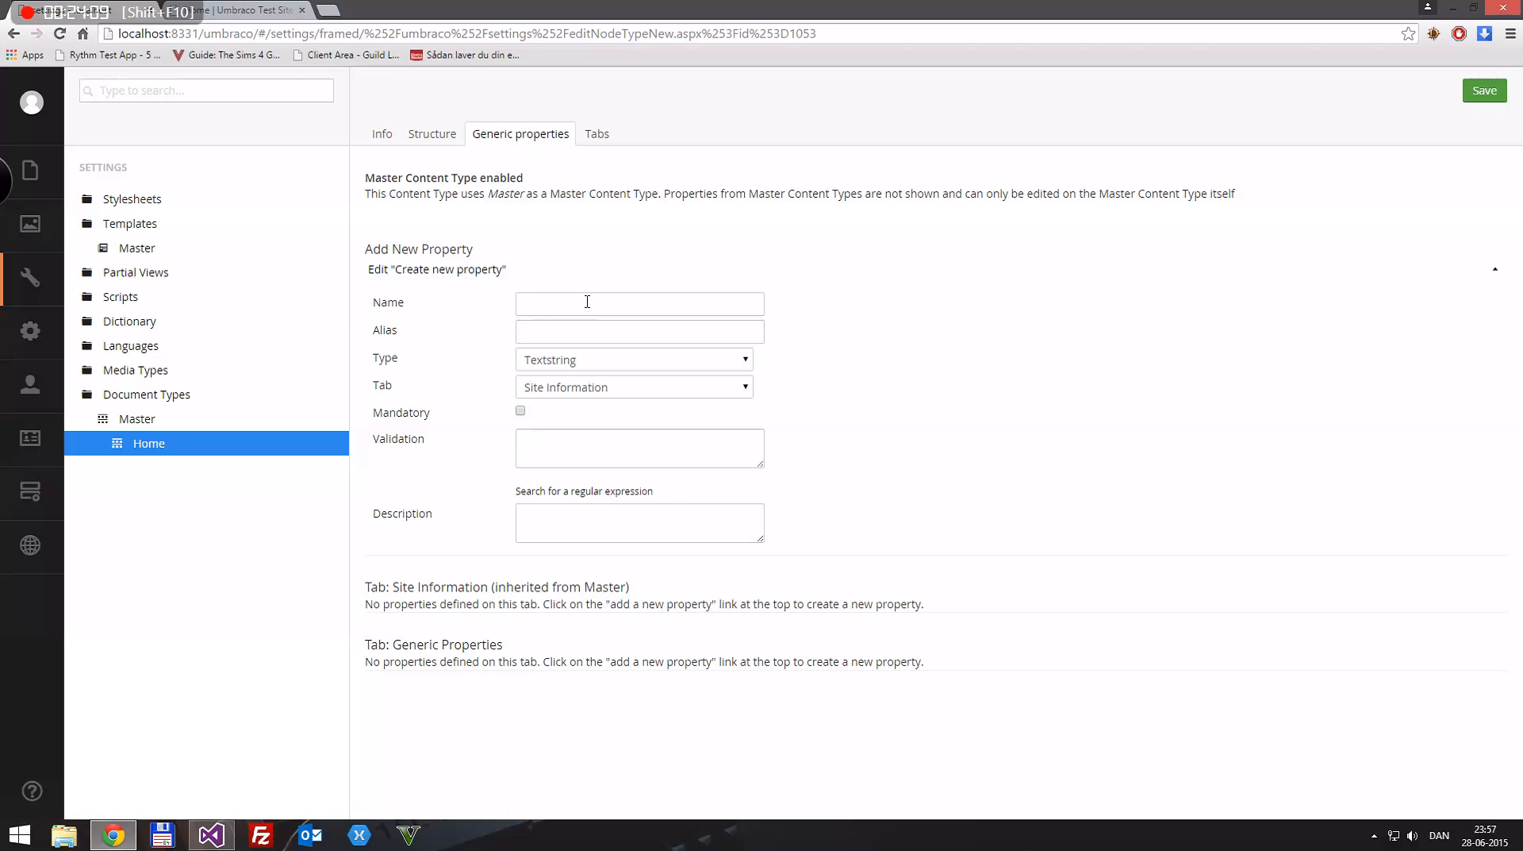
type("Page Image")
left_click(602, 361)
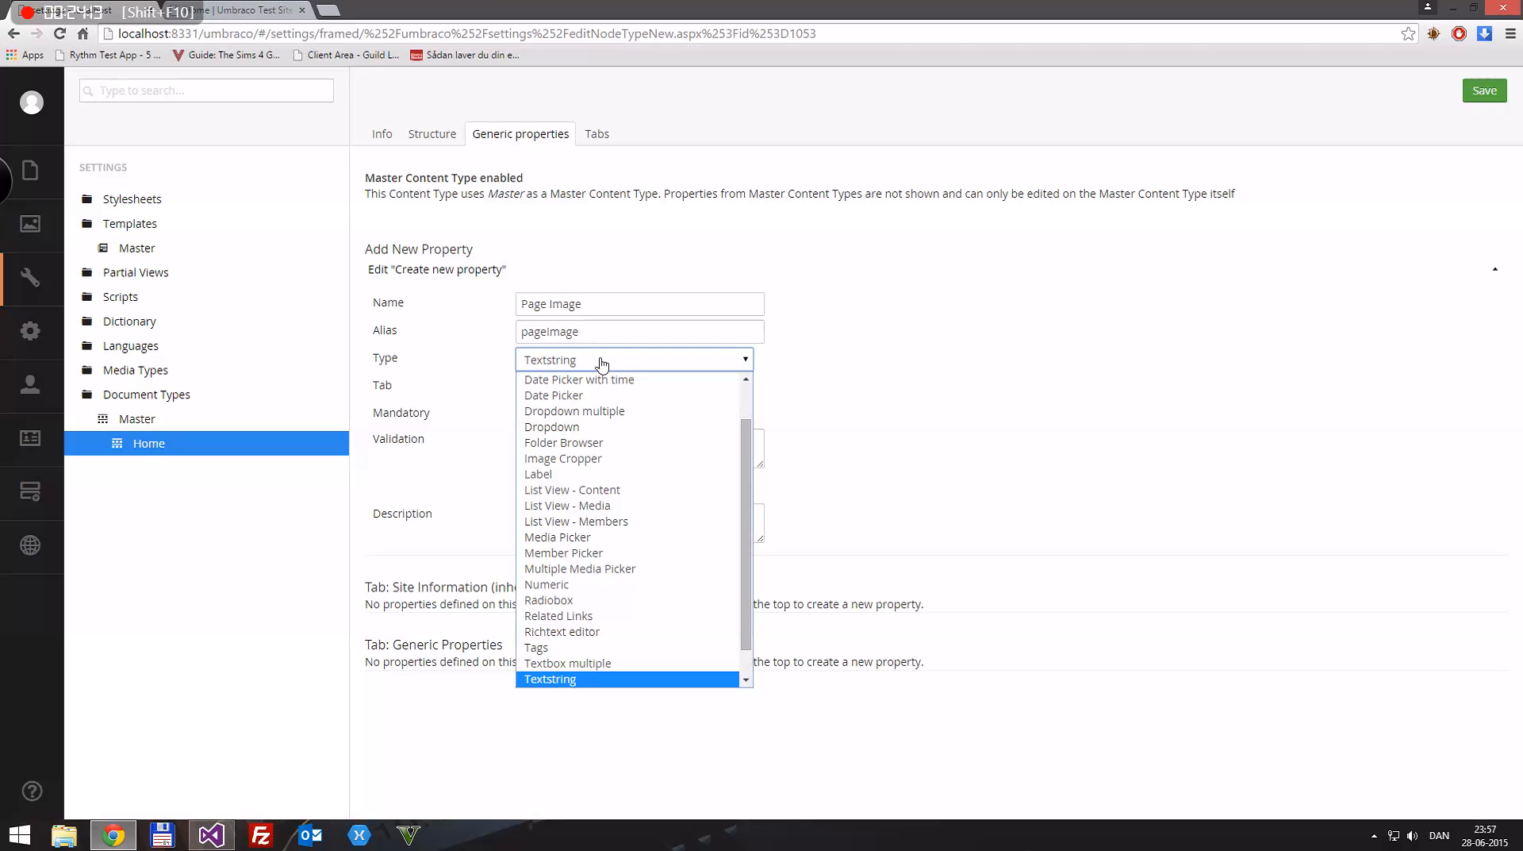
key("u")
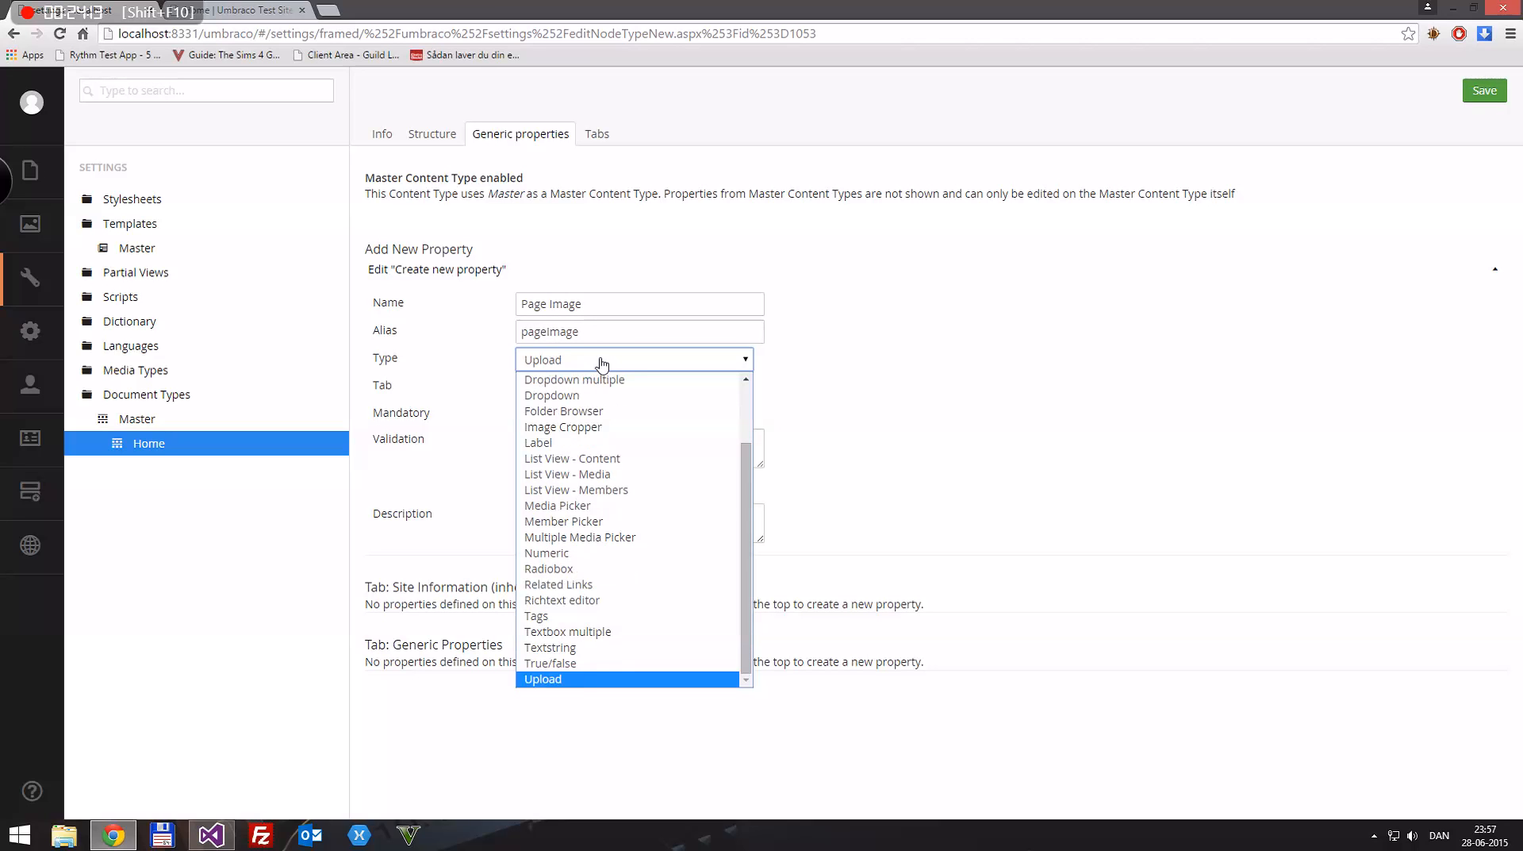
left_click(569, 680)
left_click(1072, 443)
key("ctrl+s")
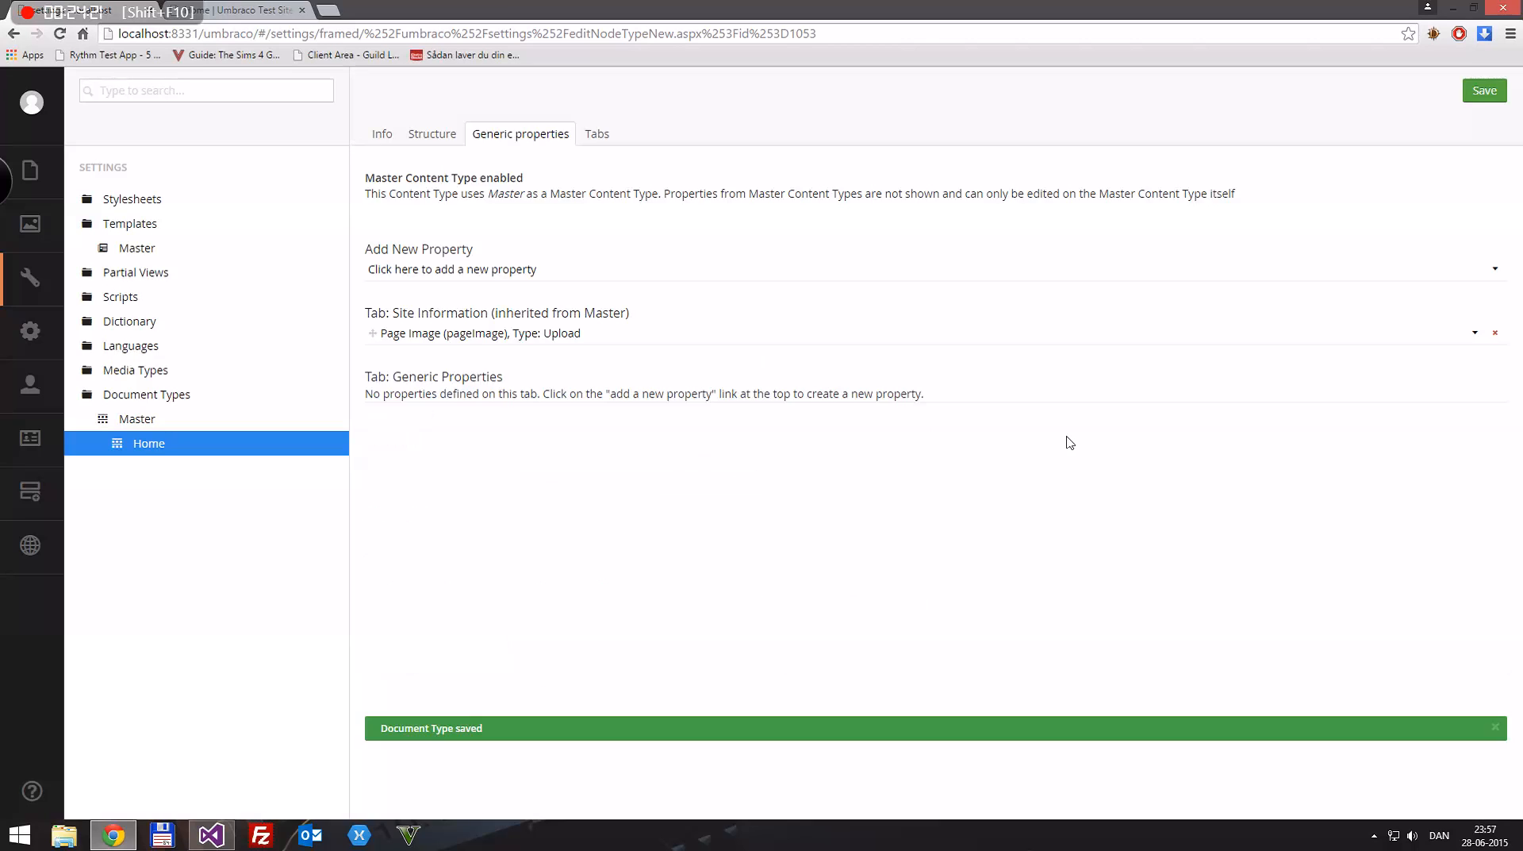
Step: Add a property named Body Text of type Richtext editor on the Site Information tab and save the Home document type
left_click(468, 277)
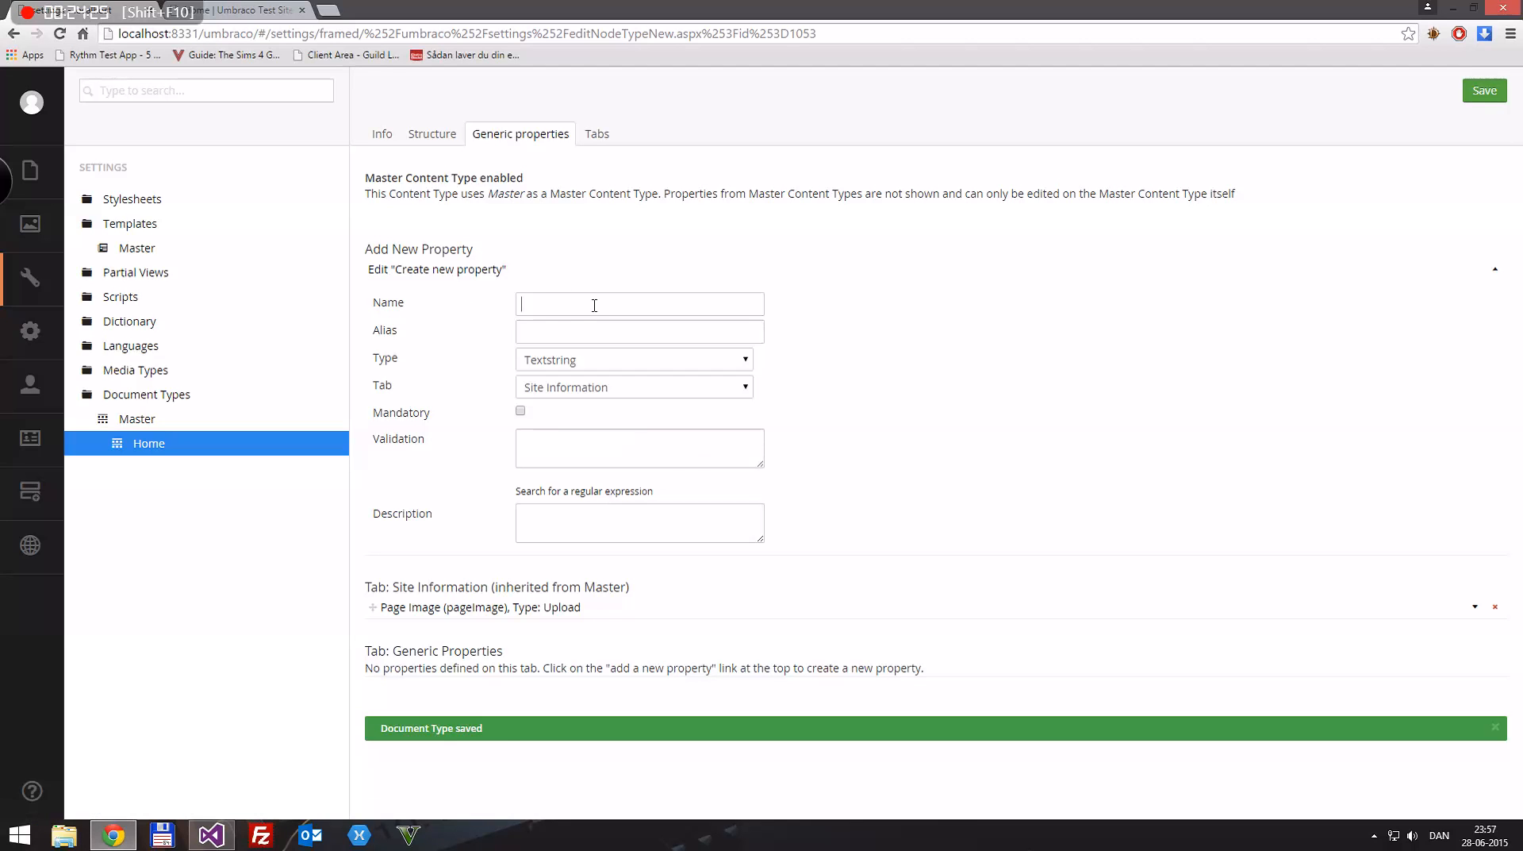
type("bodyTe")
double_click(594, 305)
type("Body")
type(" tex")
type("xt")
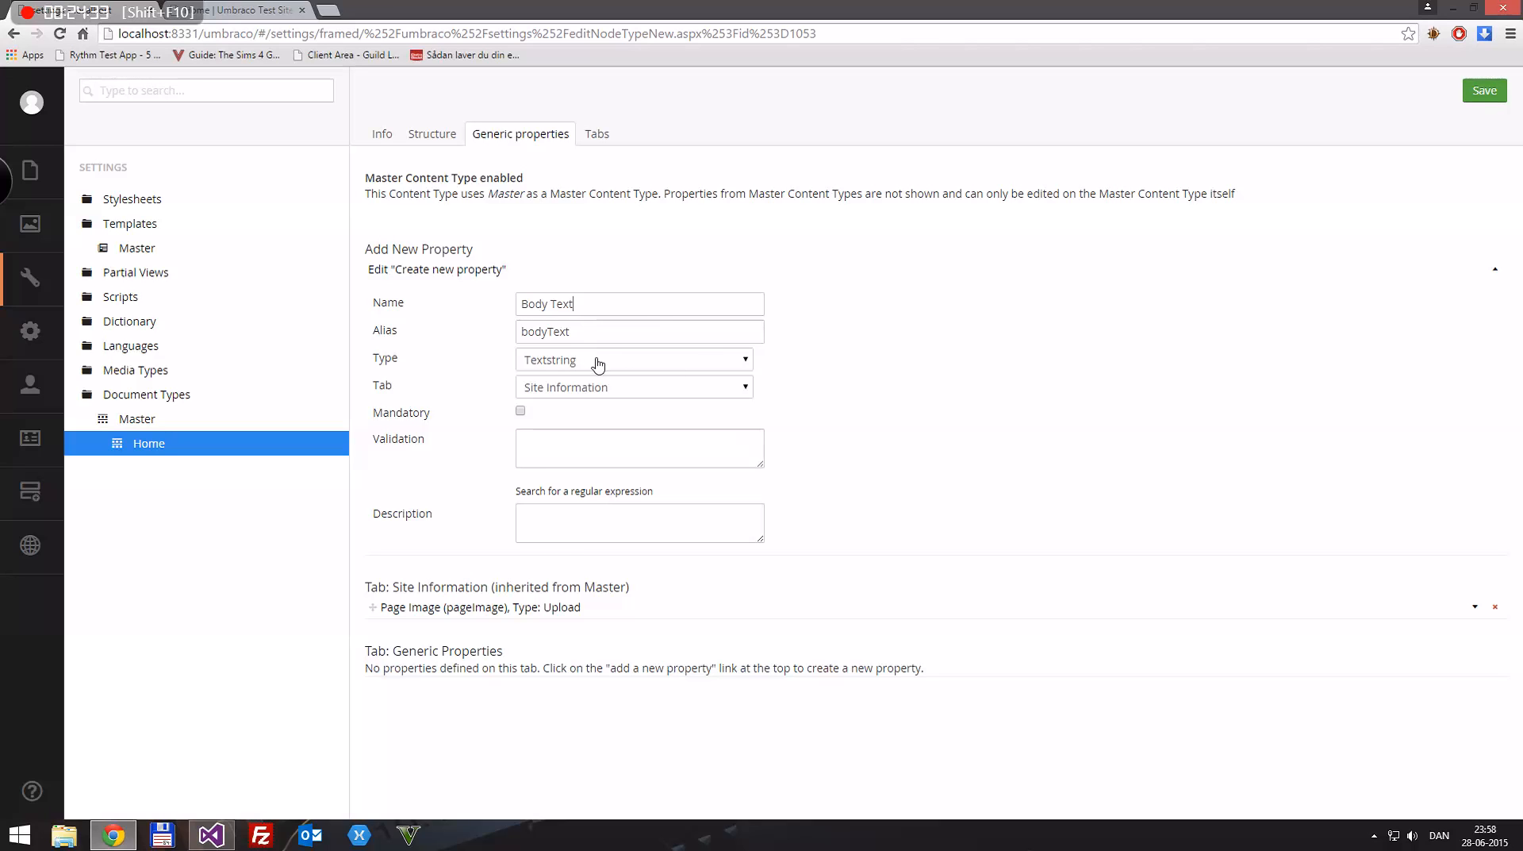
left_click(597, 362)
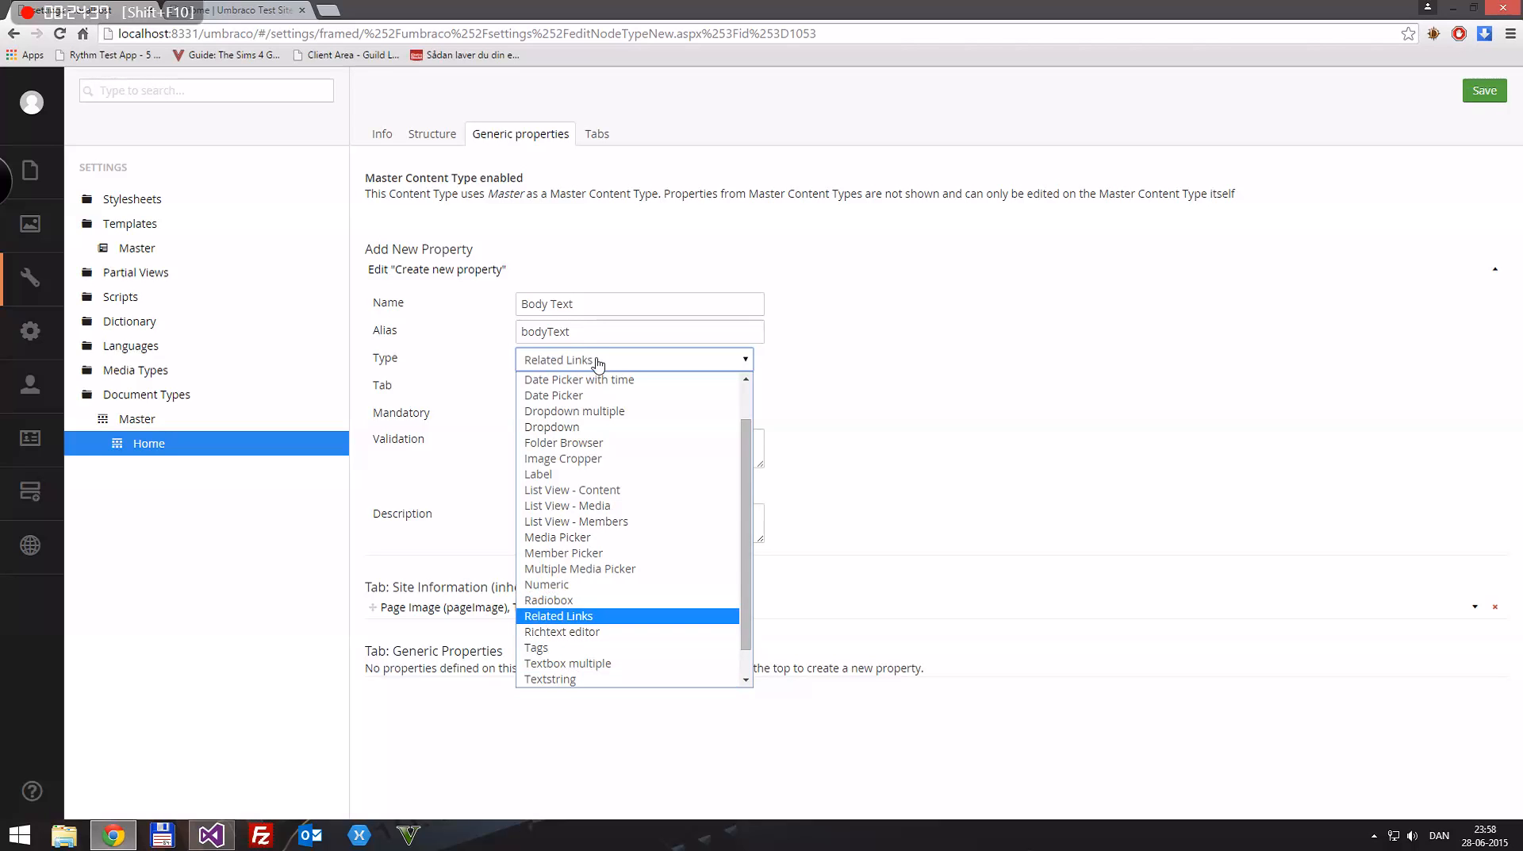
left_click(573, 635)
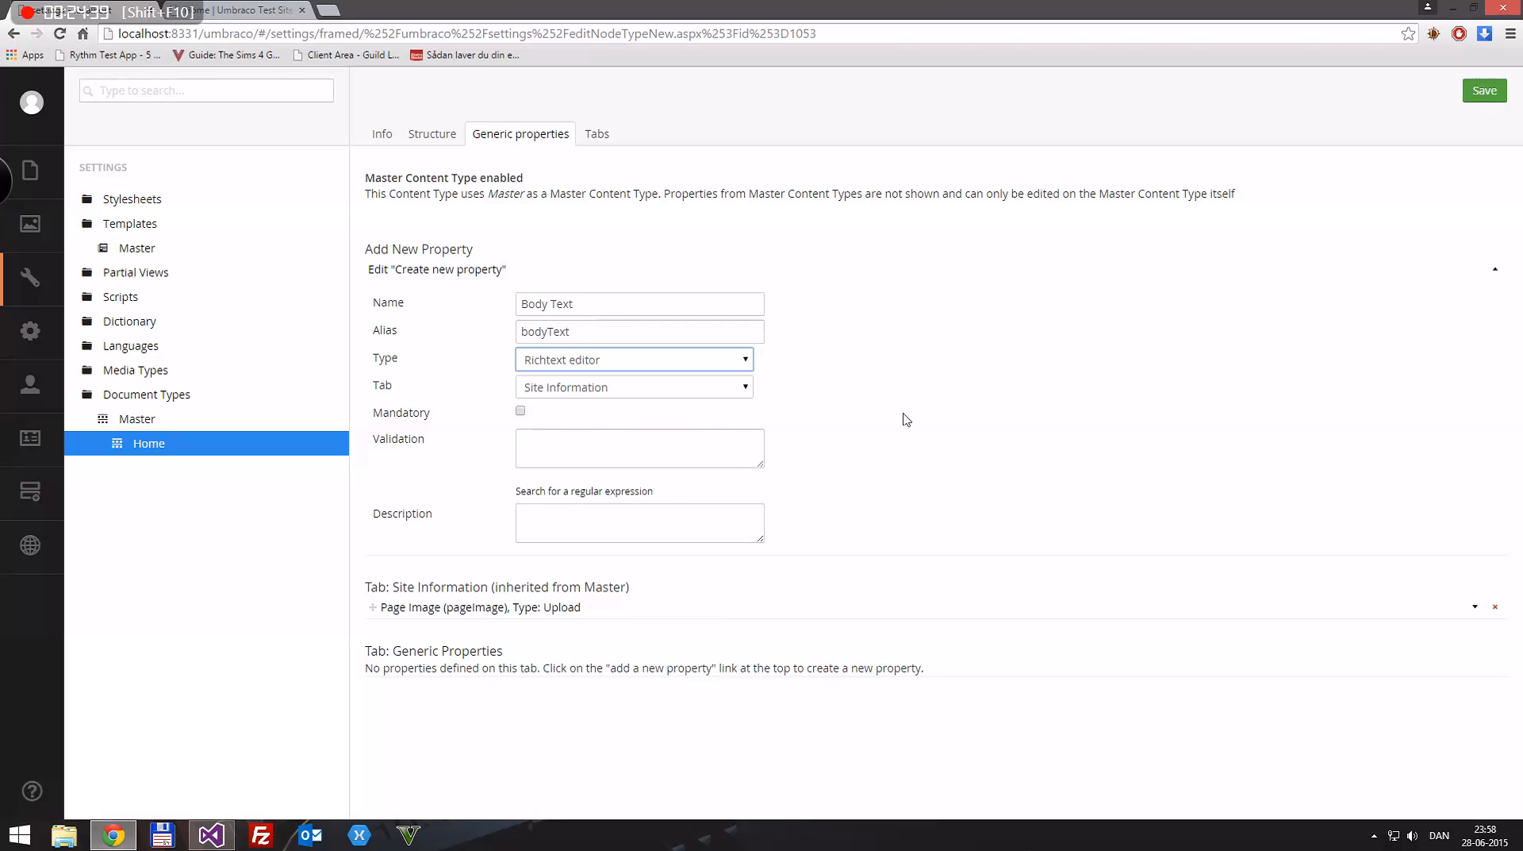
key("ctrl+s")
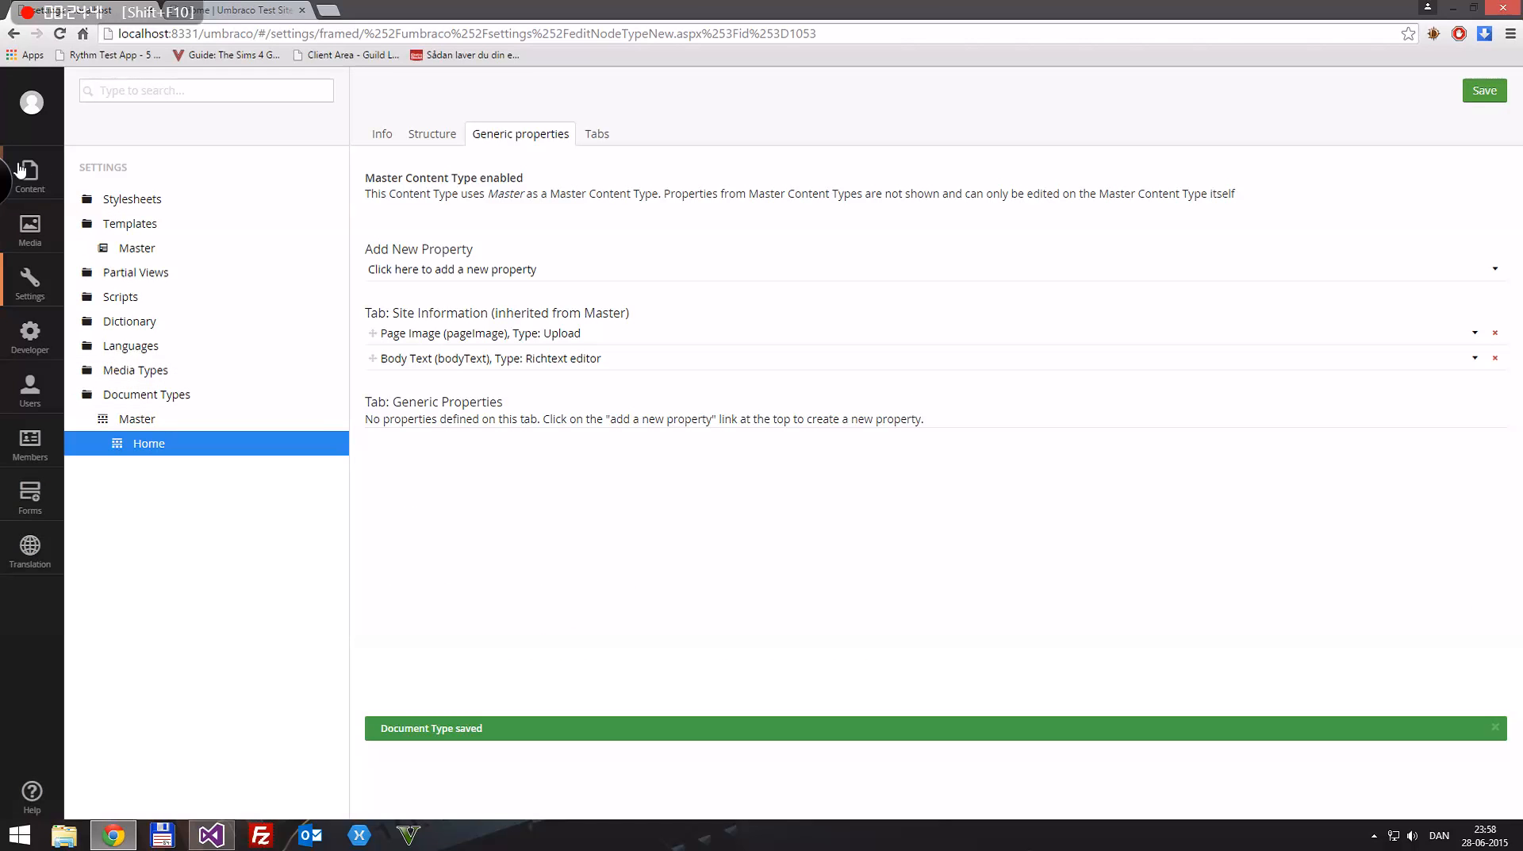
Step: Switch to Visual Studio, maximize its window, and refresh the TestApplication files in Solution Explorer
left_click(211, 835)
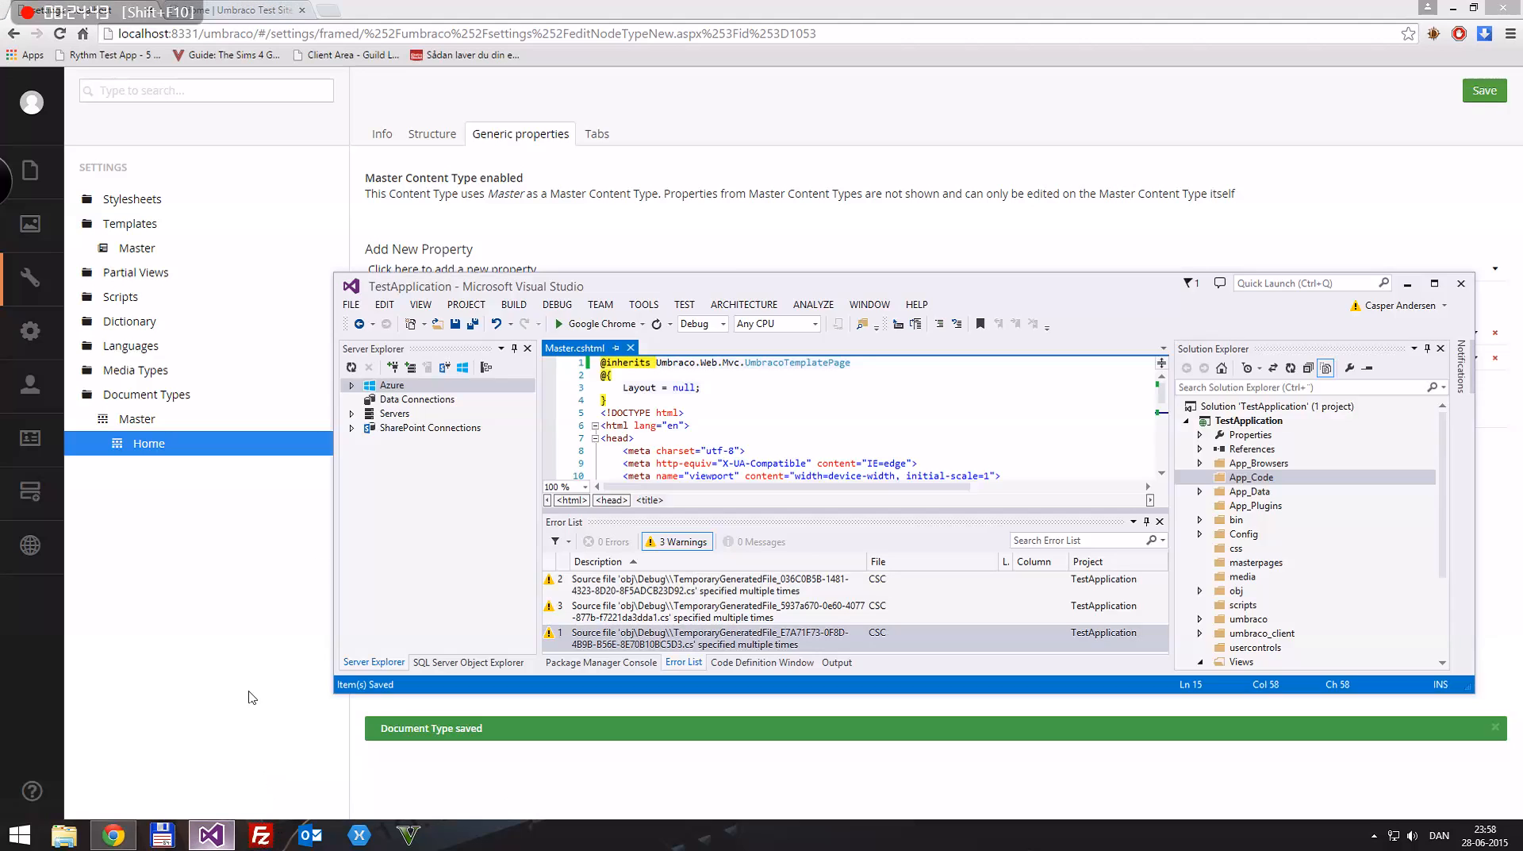
left_click_drag(866, 286, 891, 292)
double_click(892, 292)
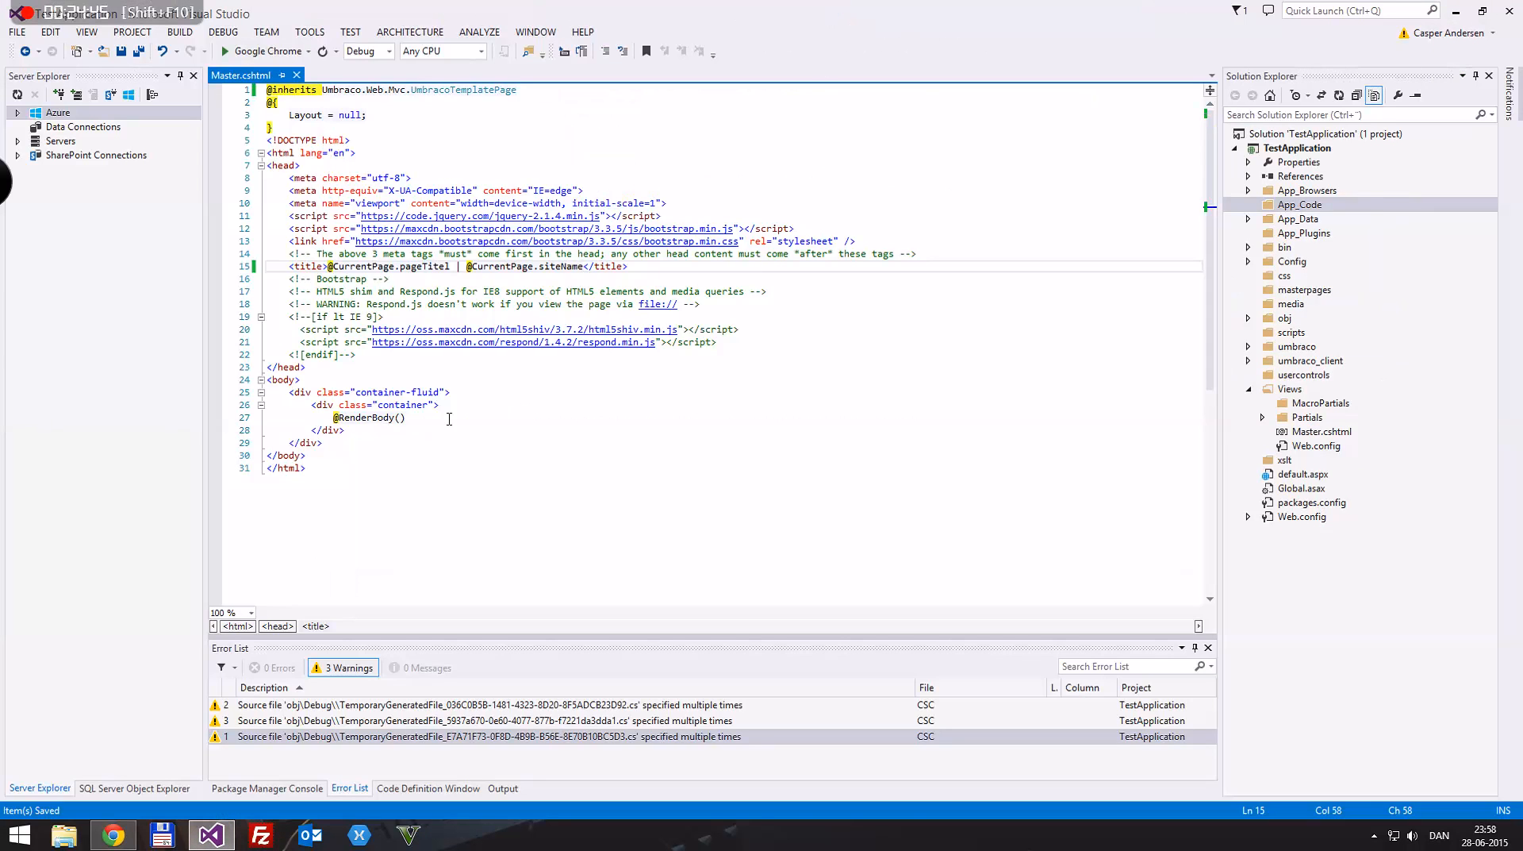
left_click(423, 413)
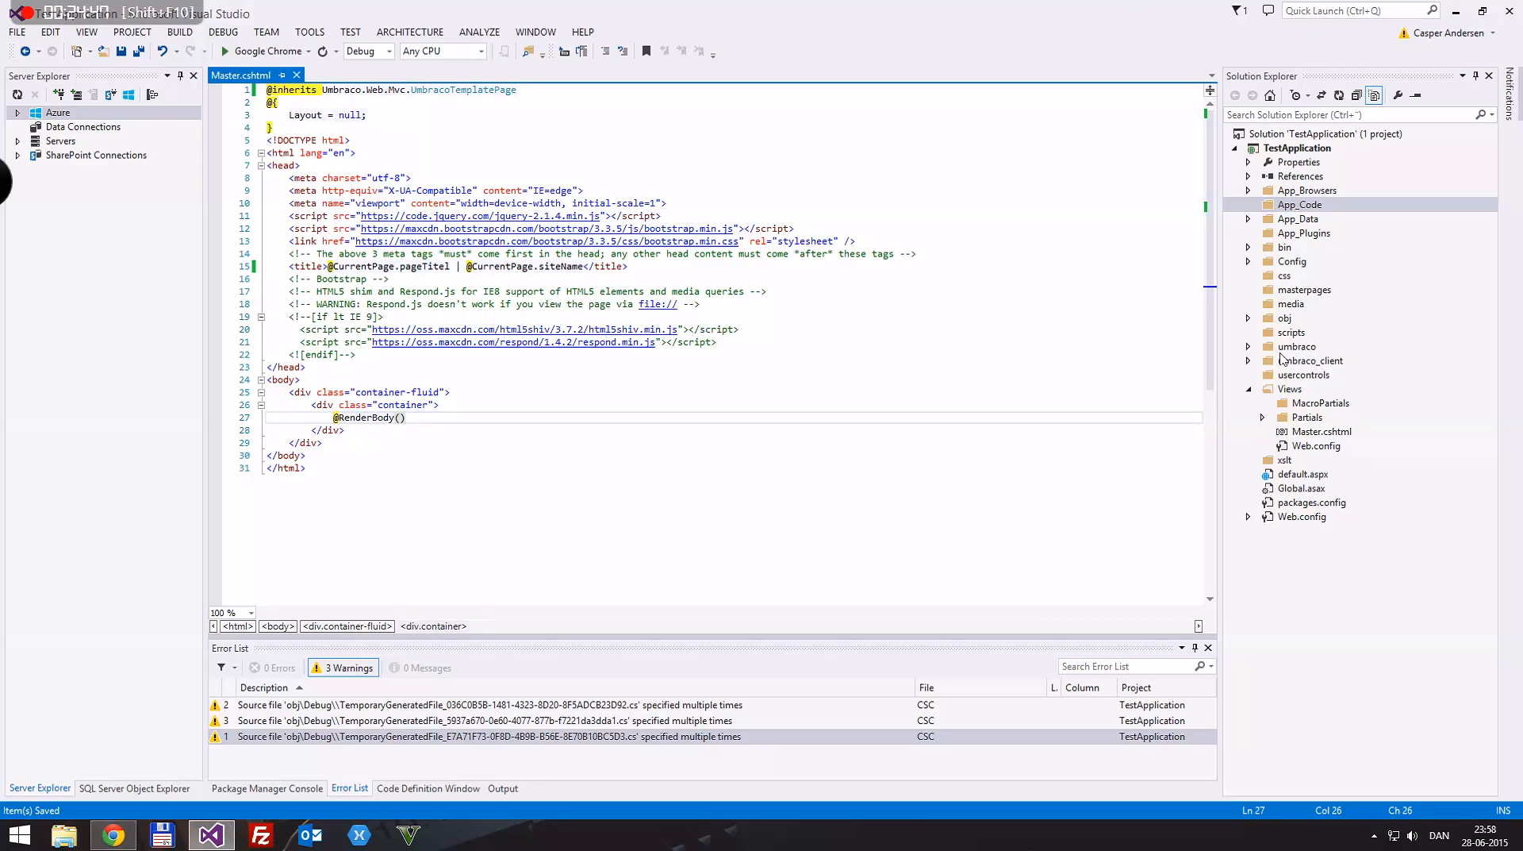
left_click(1340, 95)
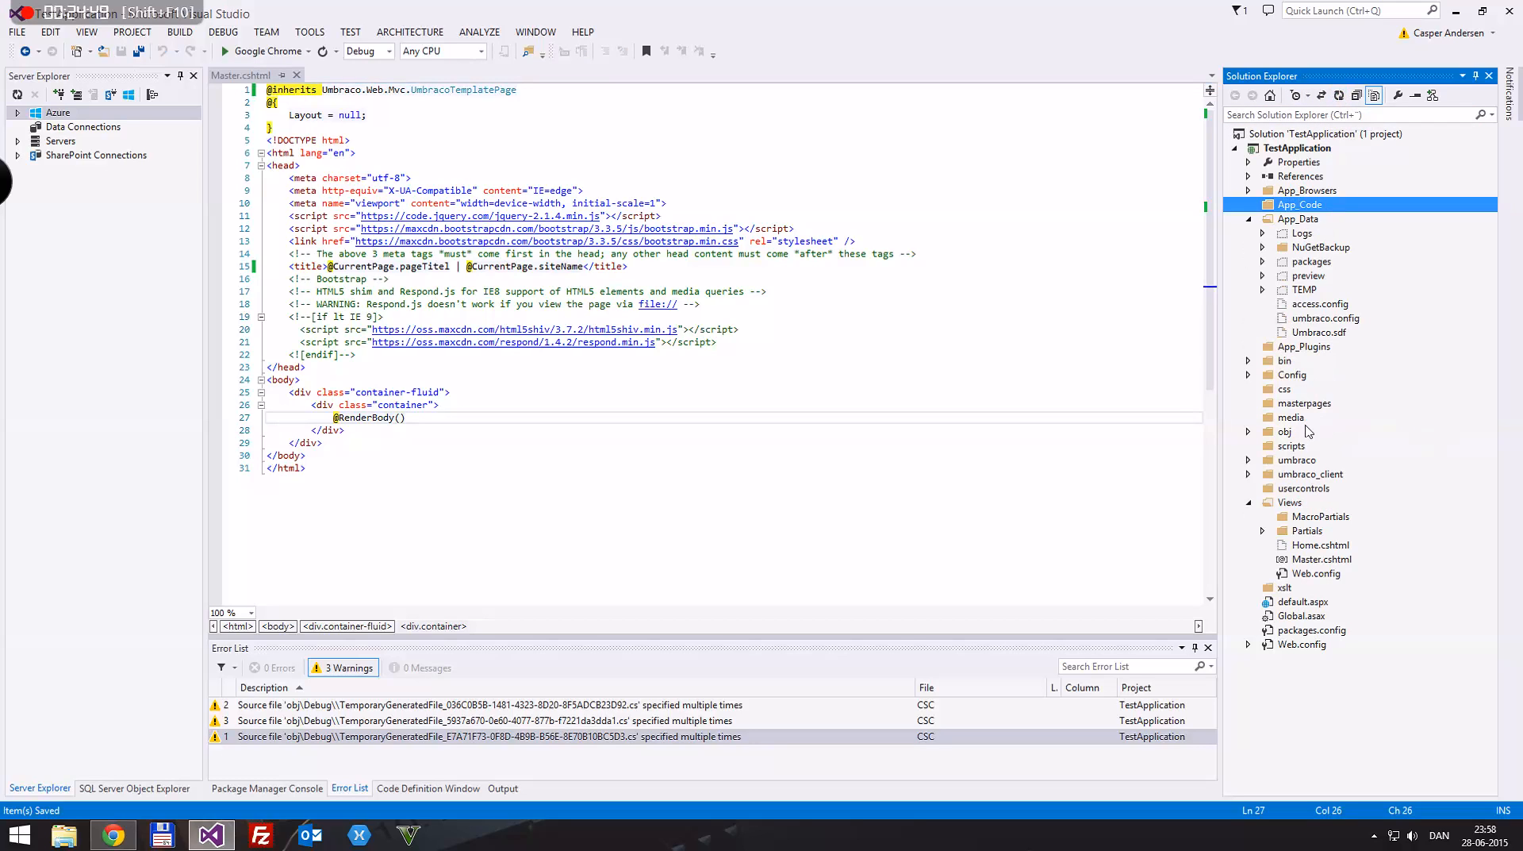
Step: Include Home.cshtml and the App_Data items Logs, packages, preview, TEMP, access.config, umbraco.config and Umbraco.sdf in the project
left_click(1303, 233)
left_click(1309, 262, "ctrl")
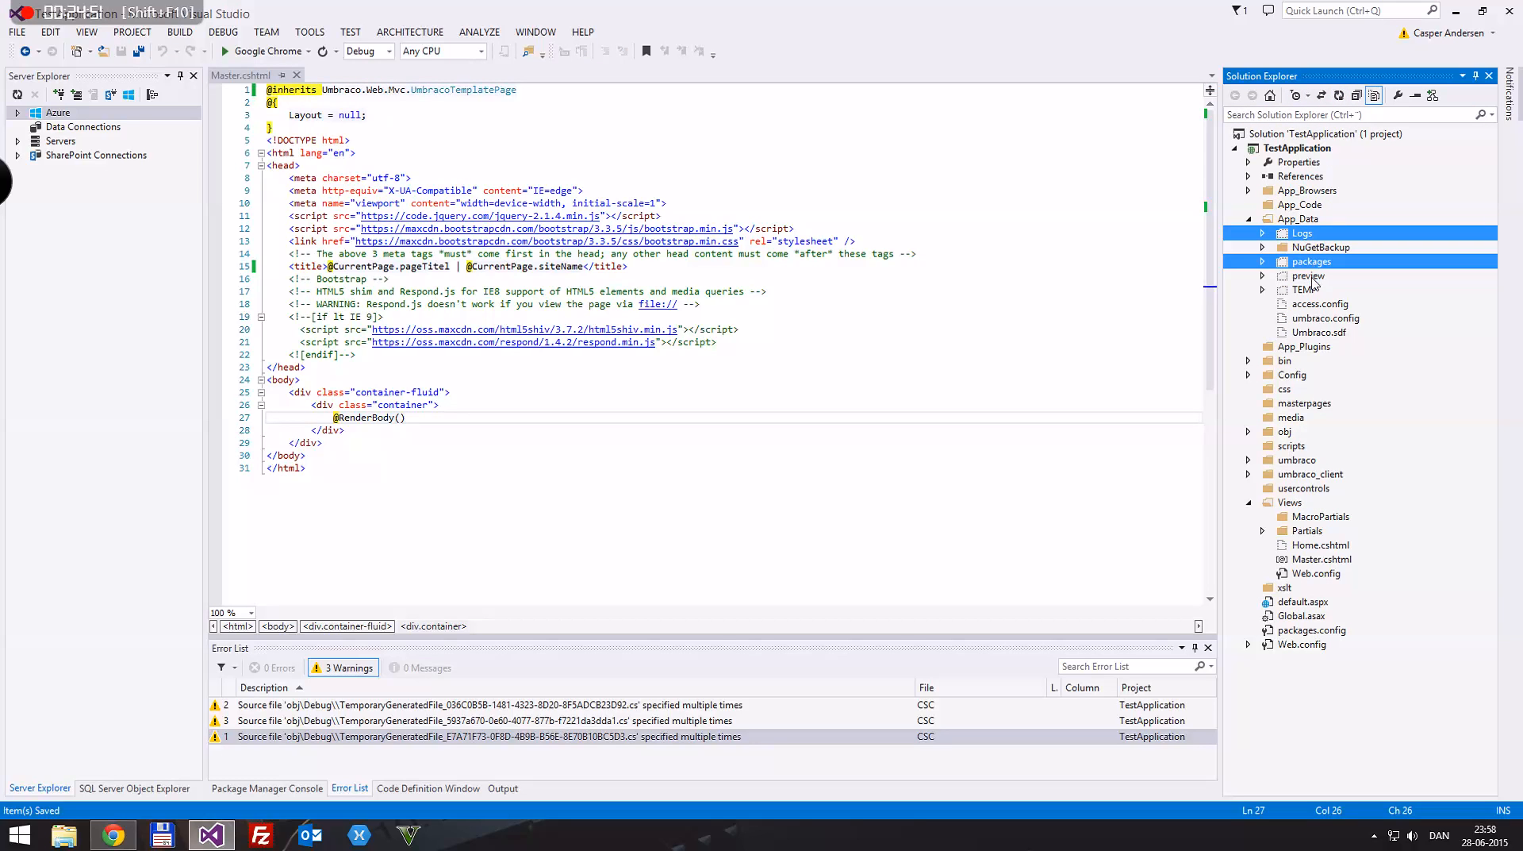
left_click(1309, 276, "ctrl")
left_click(1309, 290, "ctrl")
left_click(1309, 304, "ctrl")
left_click(1310, 318, "ctrl")
left_click(1311, 332, "ctrl")
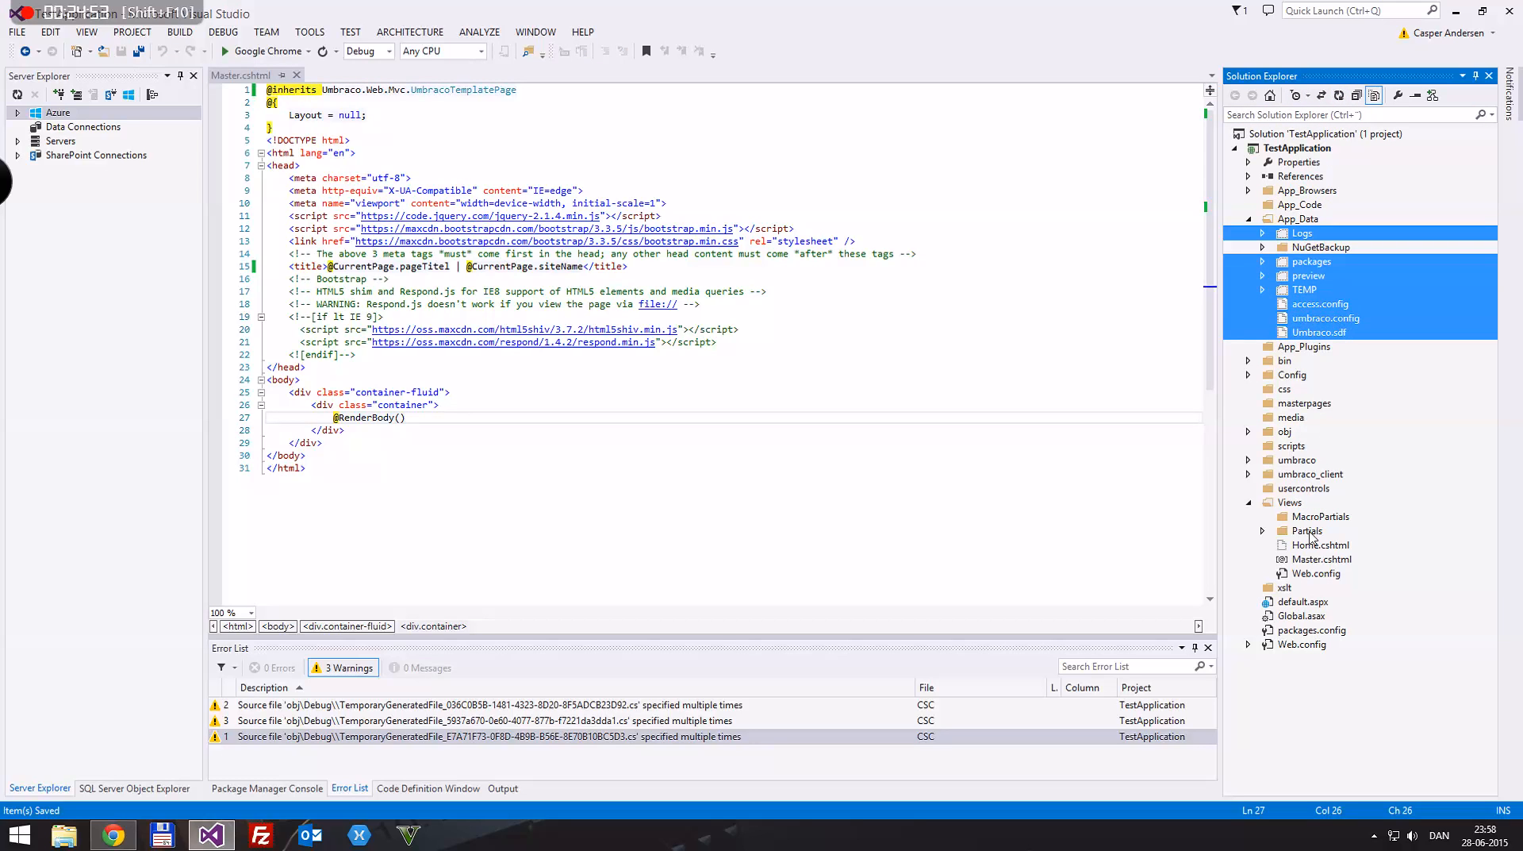
left_click(1309, 544, "ctrl")
right_click(1309, 545)
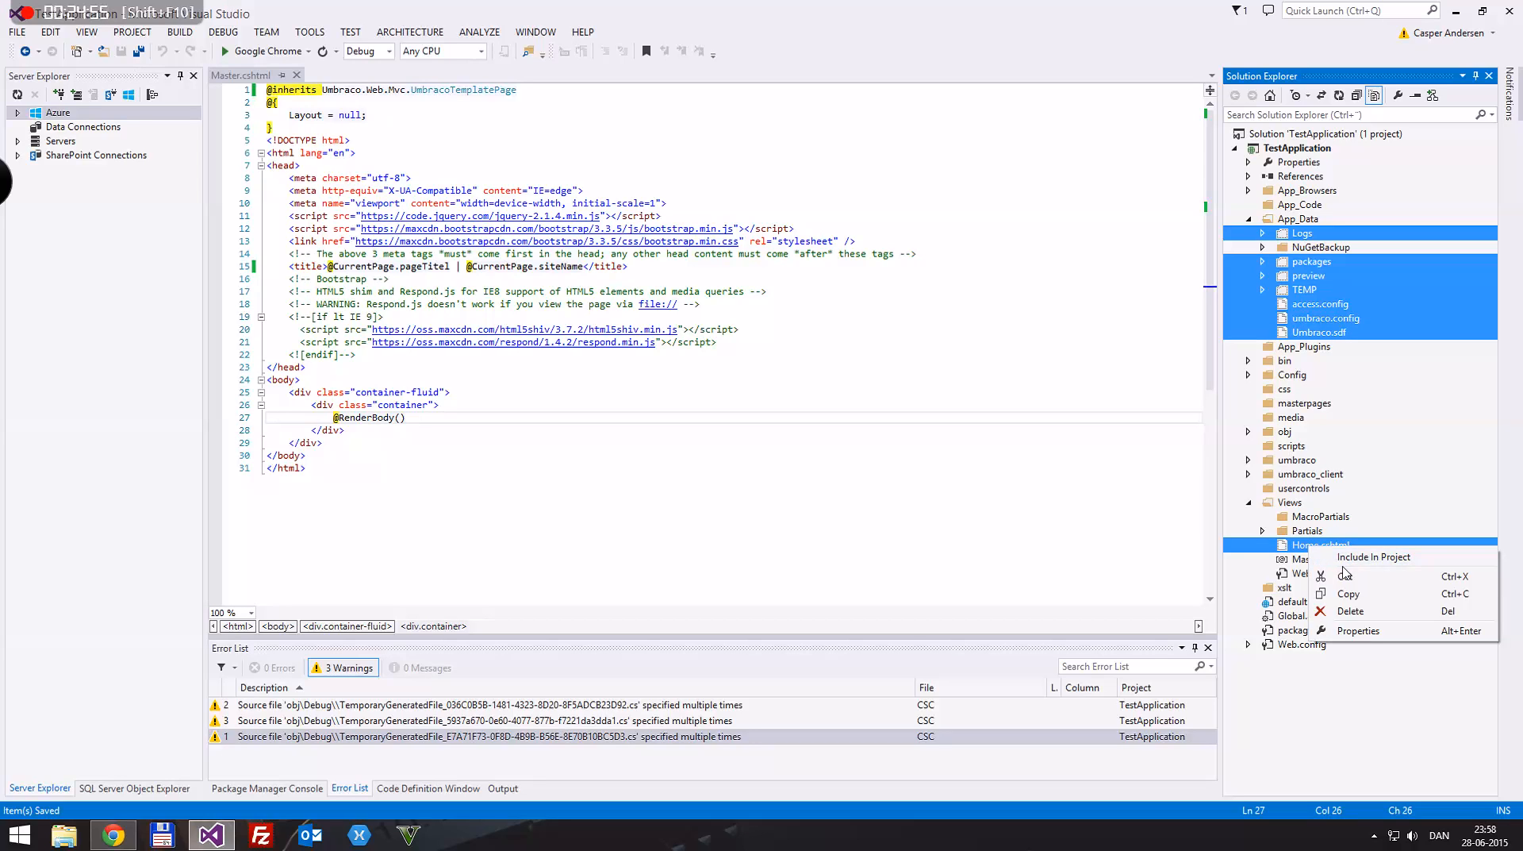
left_click(1349, 557)
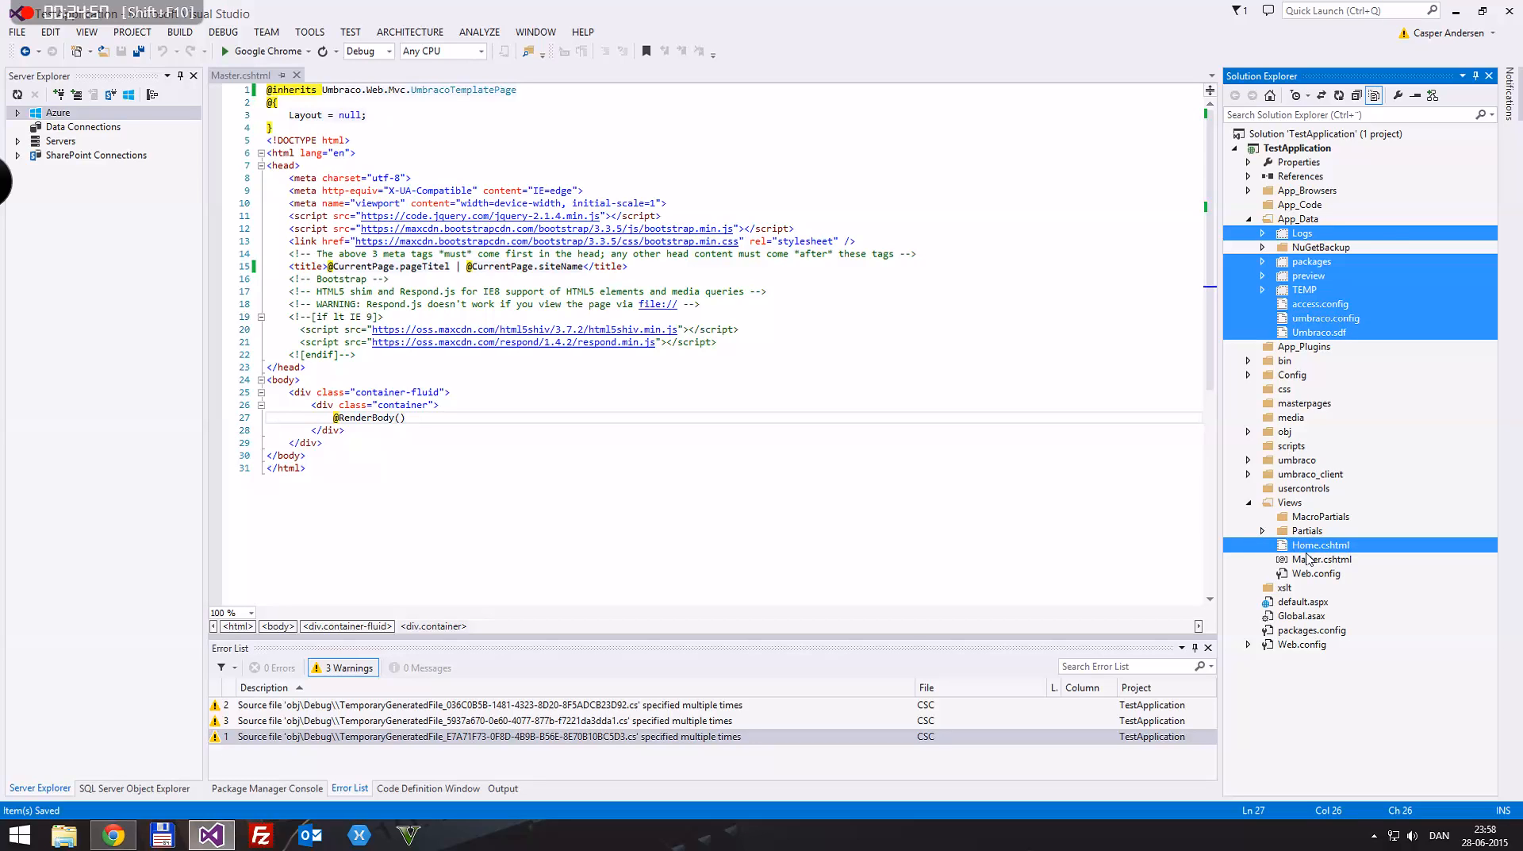
Step: Open Home.cshtml, add an empty line after its code block, save it, and compare it with Master.cshtml
double_click(1318, 573)
left_click(406, 164)
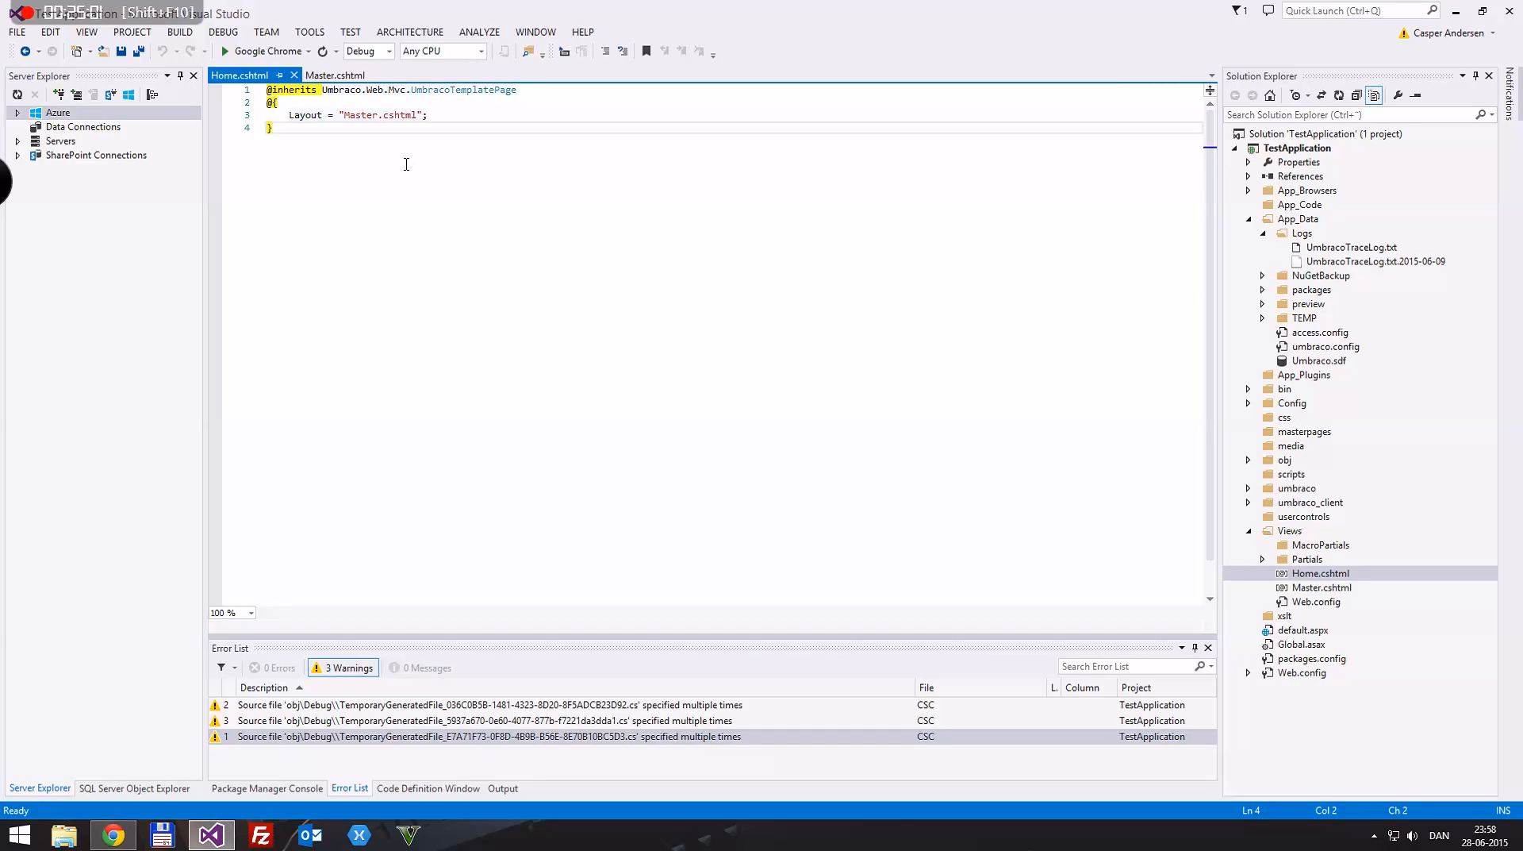
key("Return")
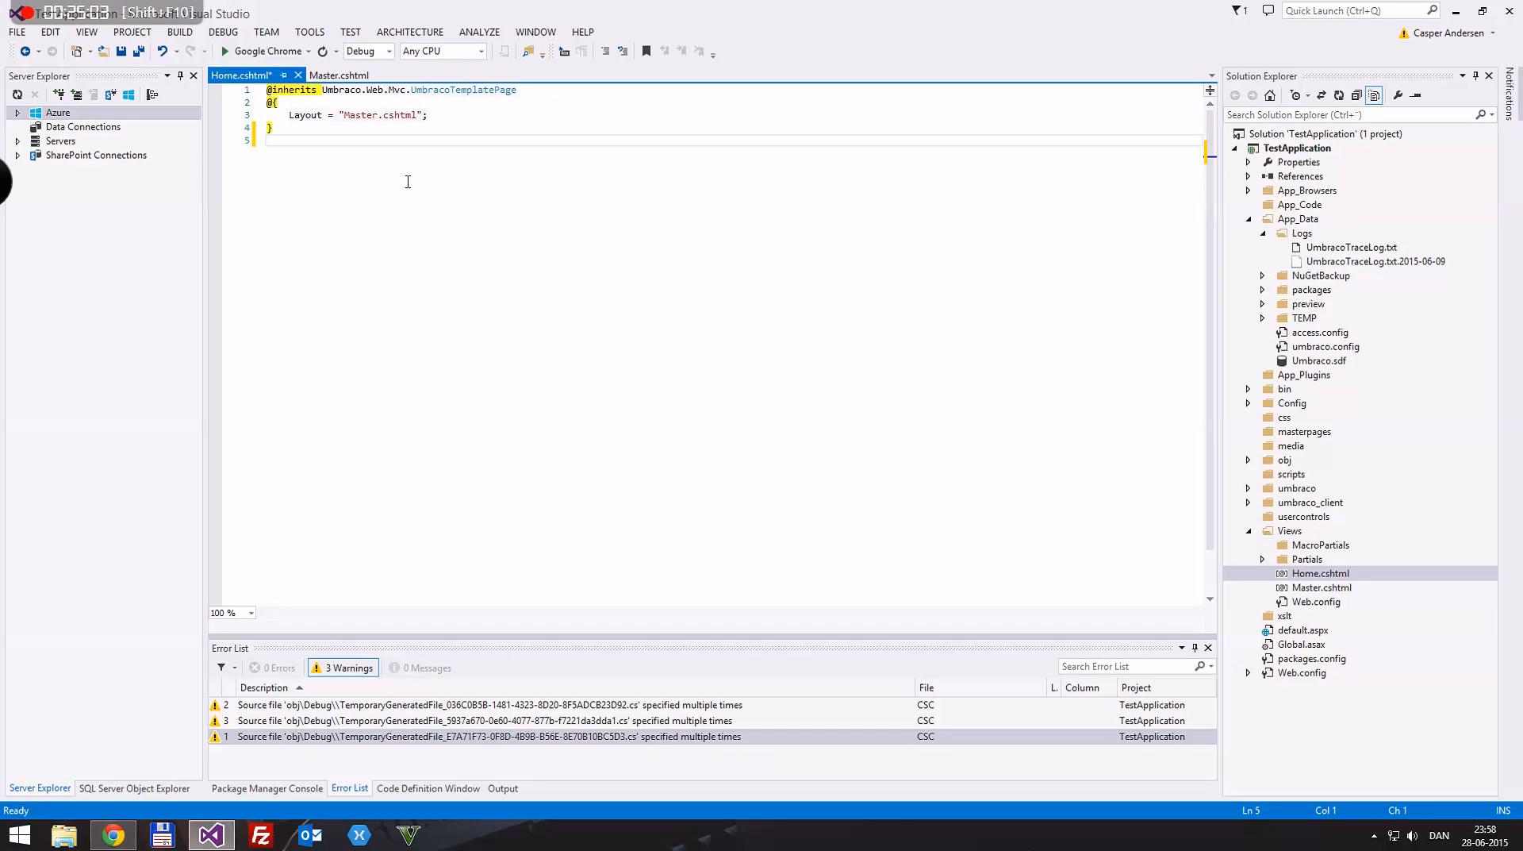
key("ctrl+s")
left_click(339, 75)
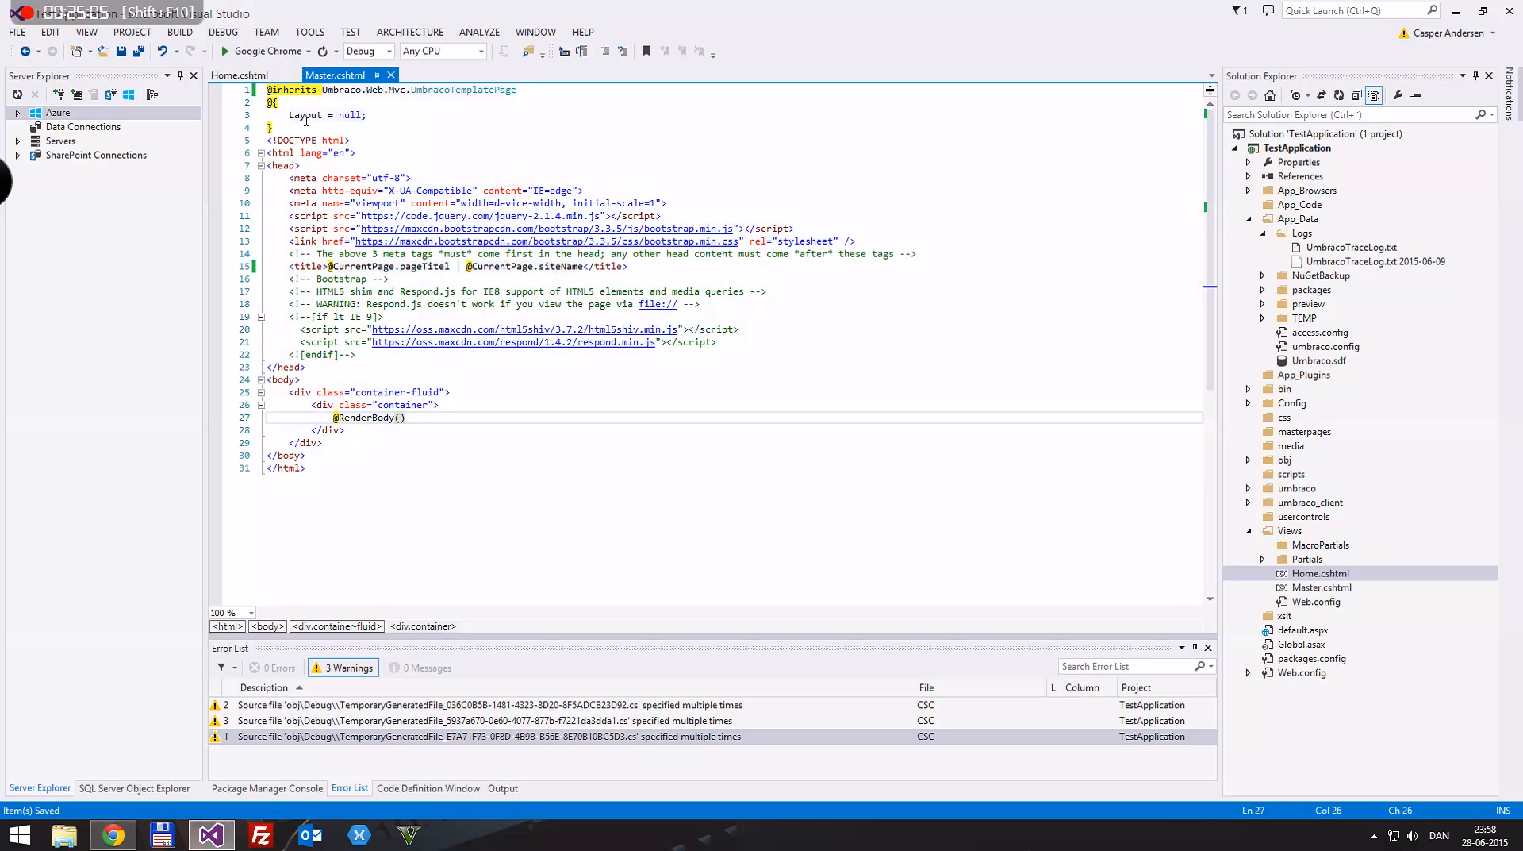
left_click(243, 74)
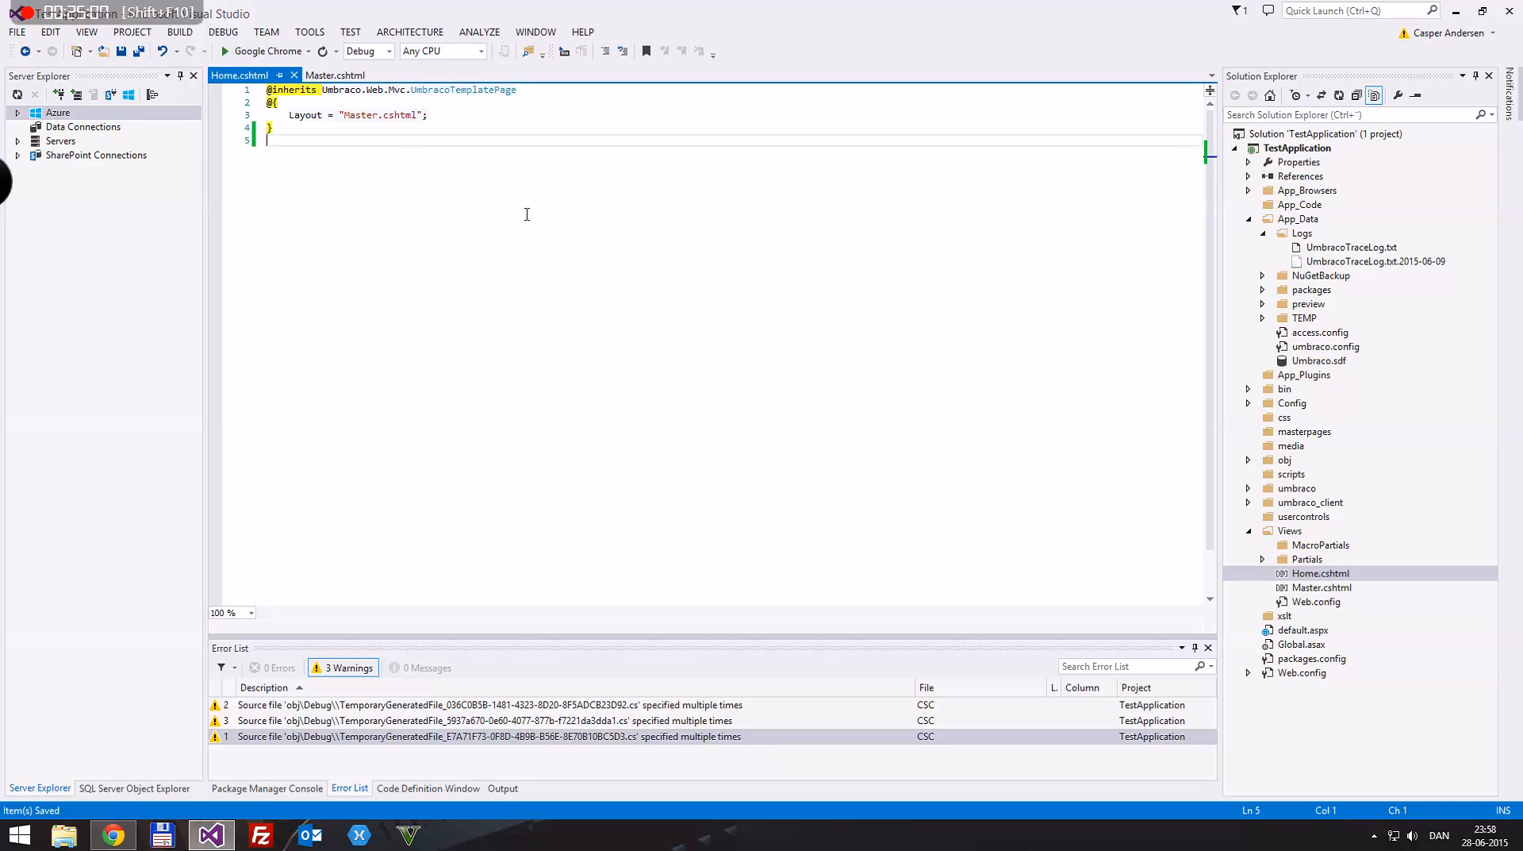
type("<h1></h1>")
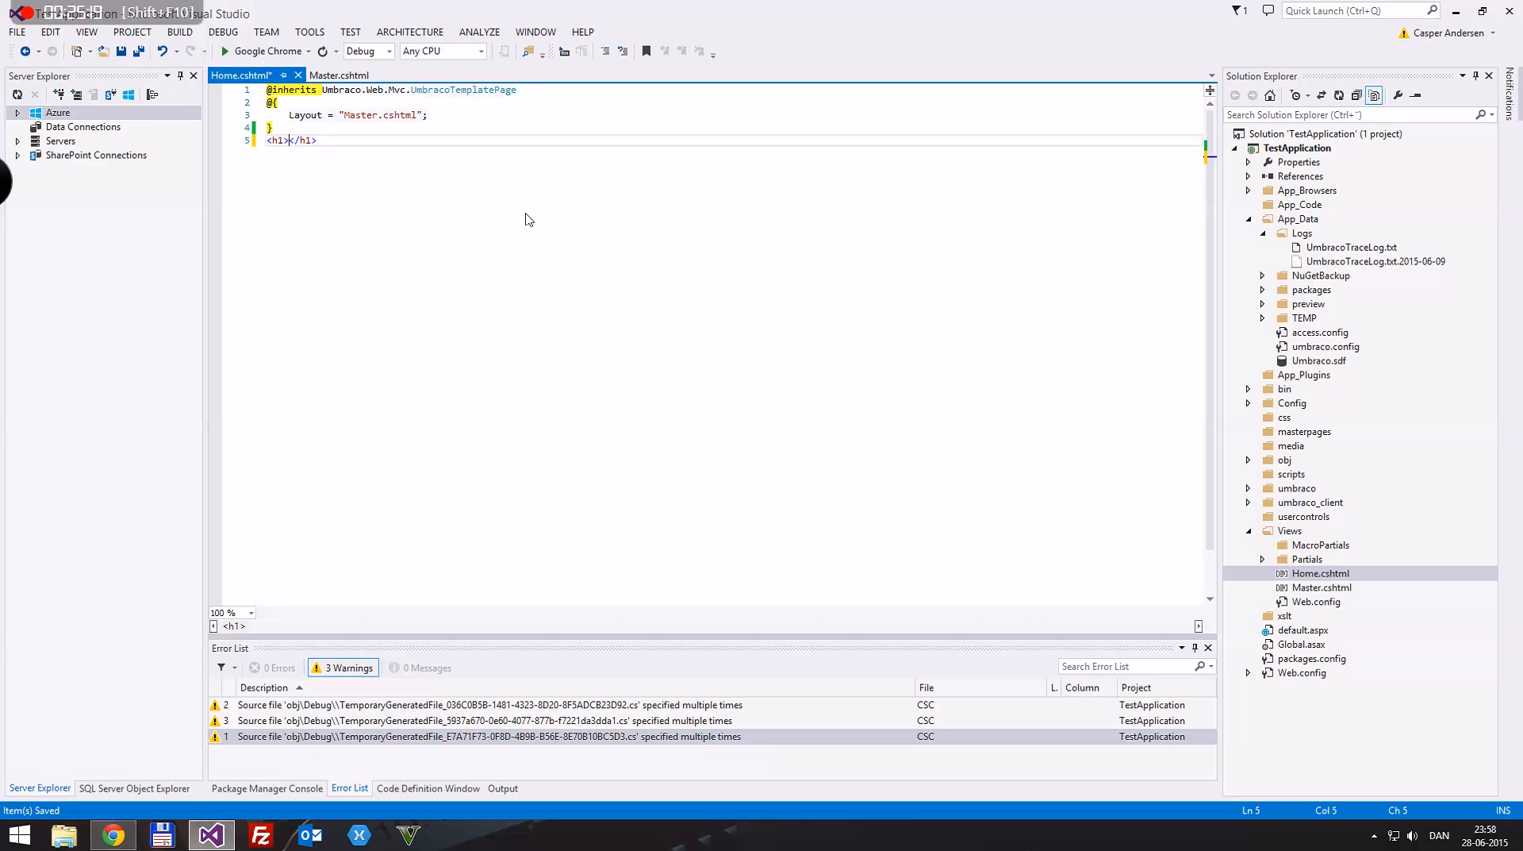
double_click(635, 8)
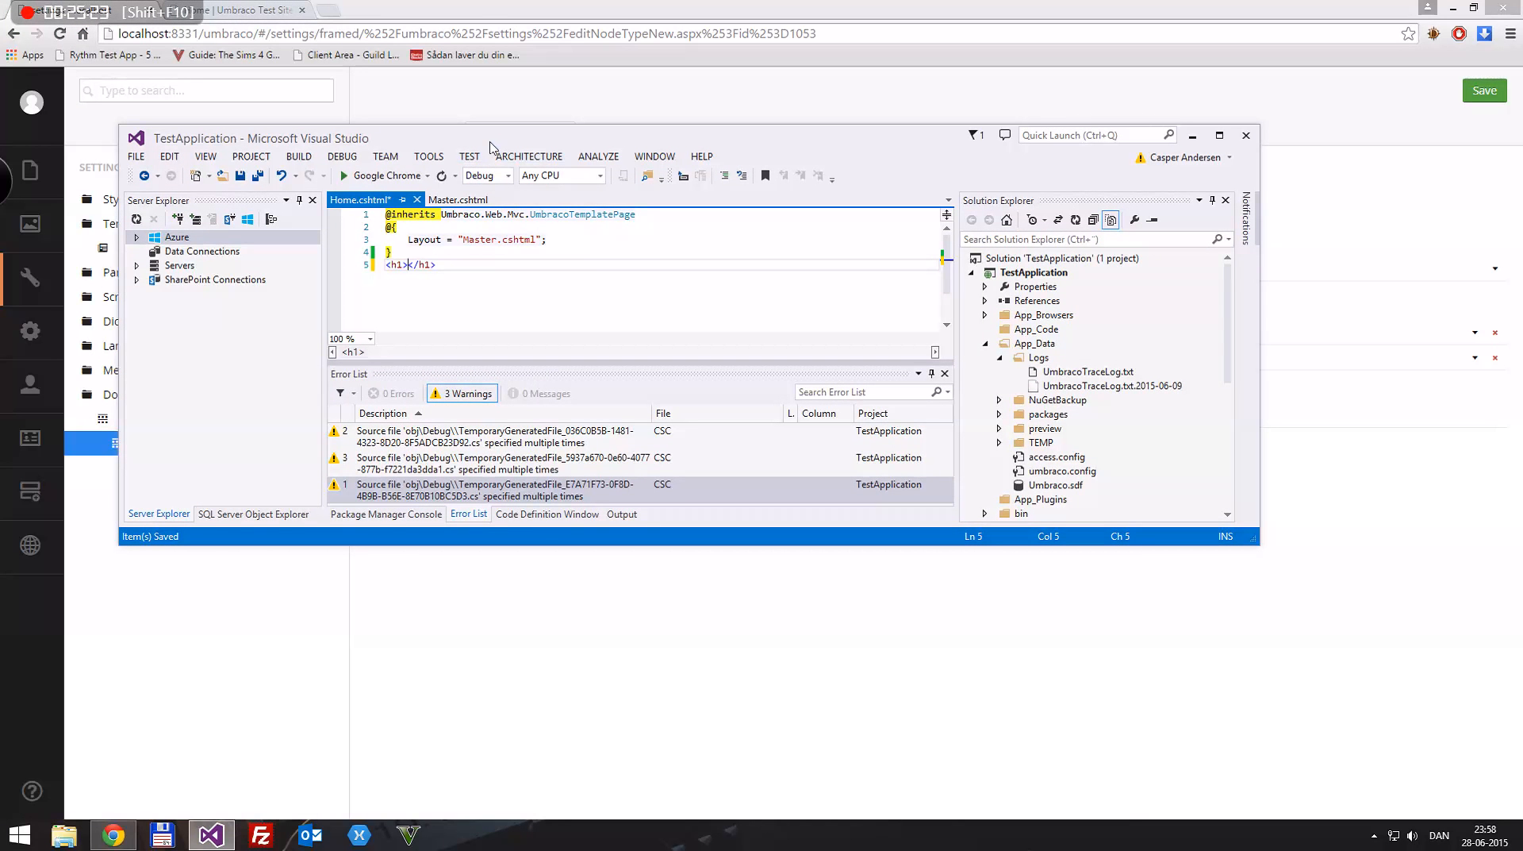
left_click_drag(451, 140, 712, 6)
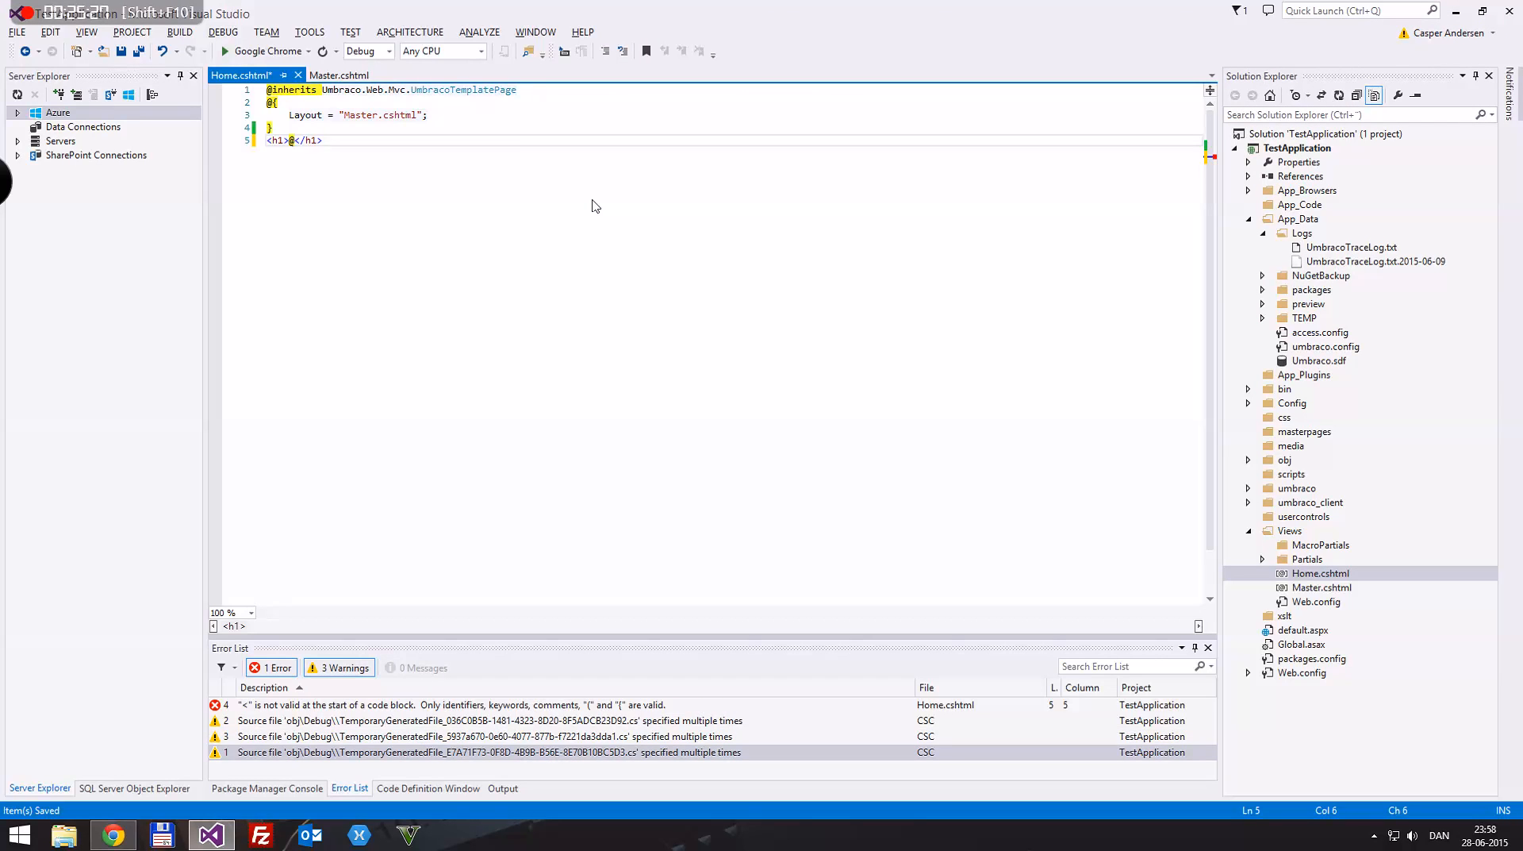
type("@Curre")
key("Tab")
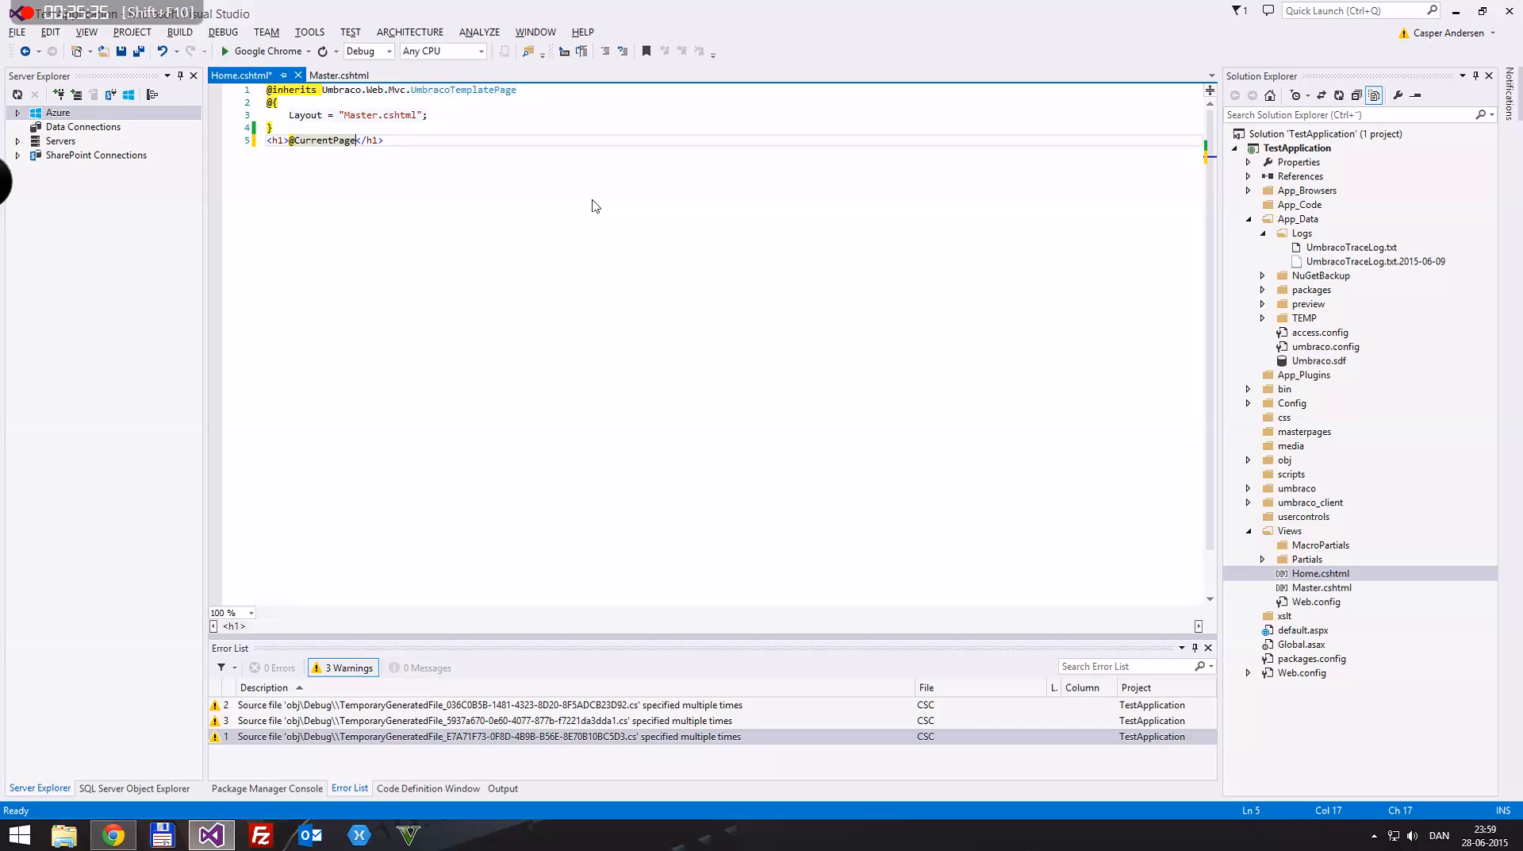
type(".")
type("Name")
key("ctrl+s")
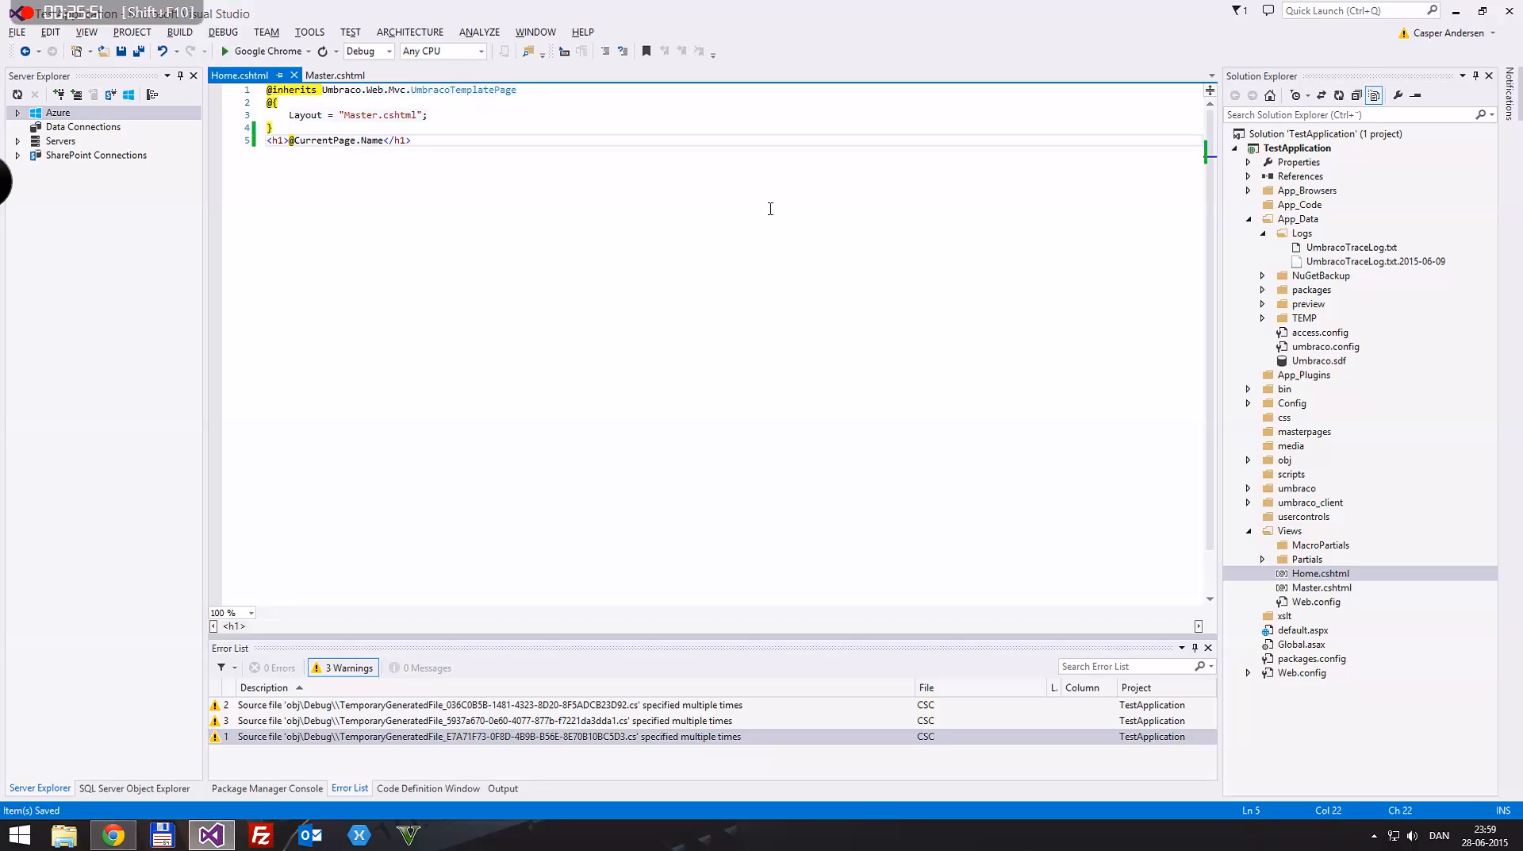
Step: Insert a <br /> tag on its own line below the h1 heading, followed by an empty line
key("End")
key("Return")
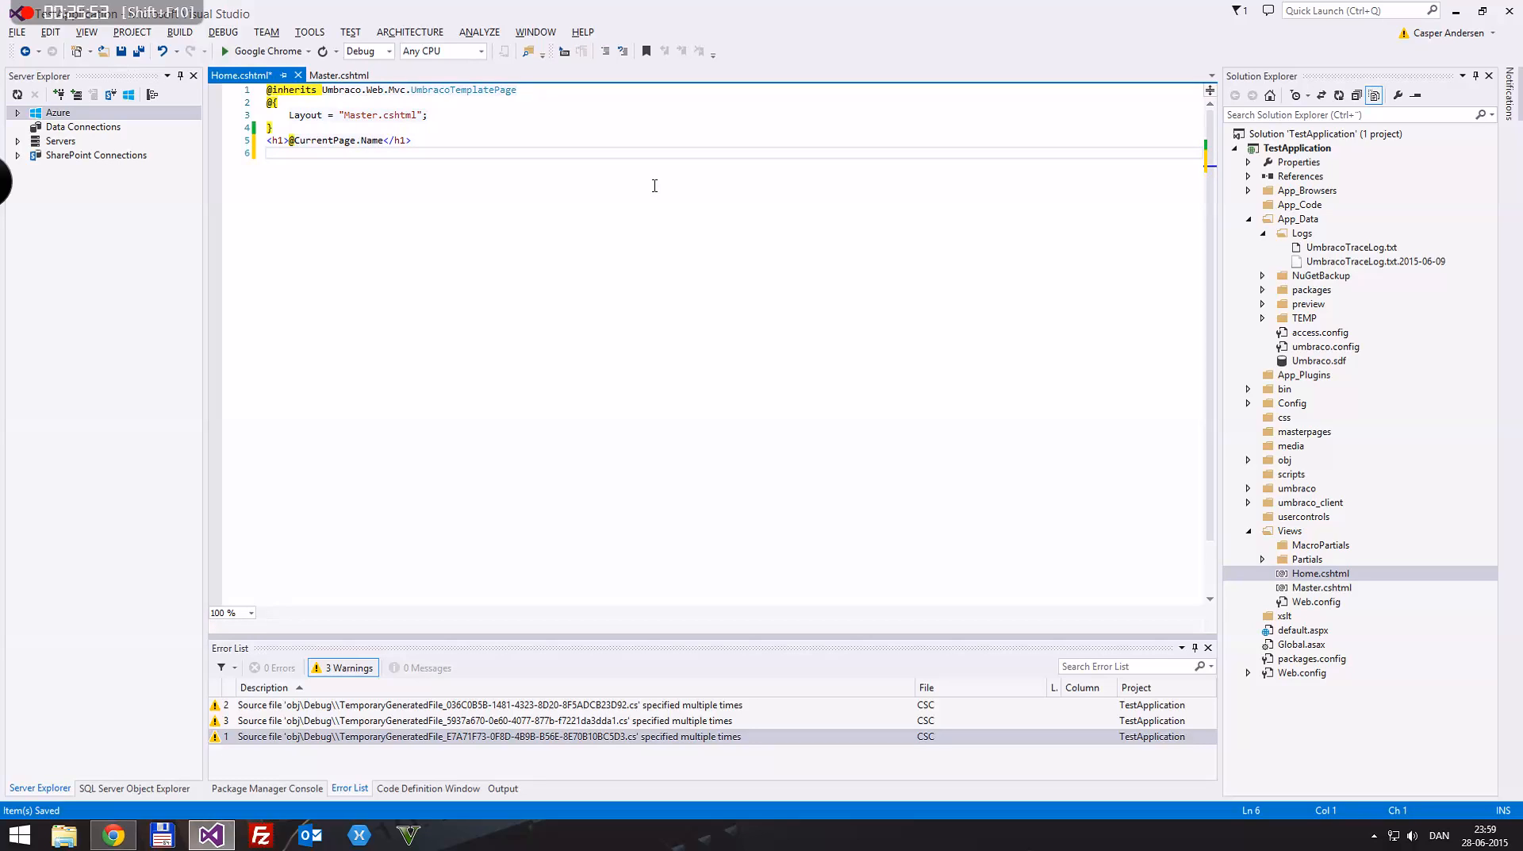
type("<br />")
key("Return")
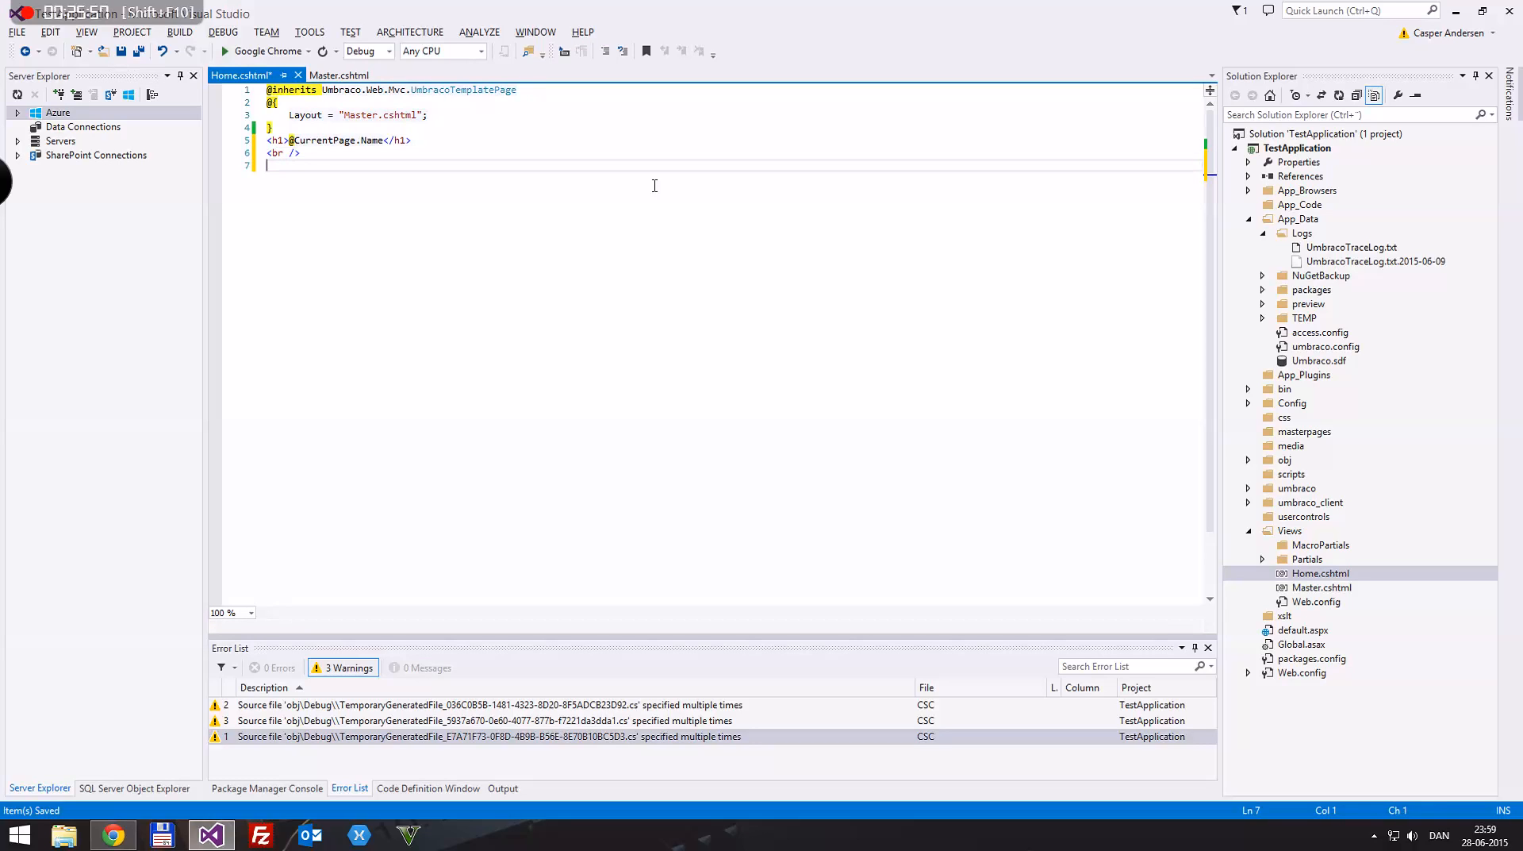
type("@CurrentPage.bodyText")
key("Return")
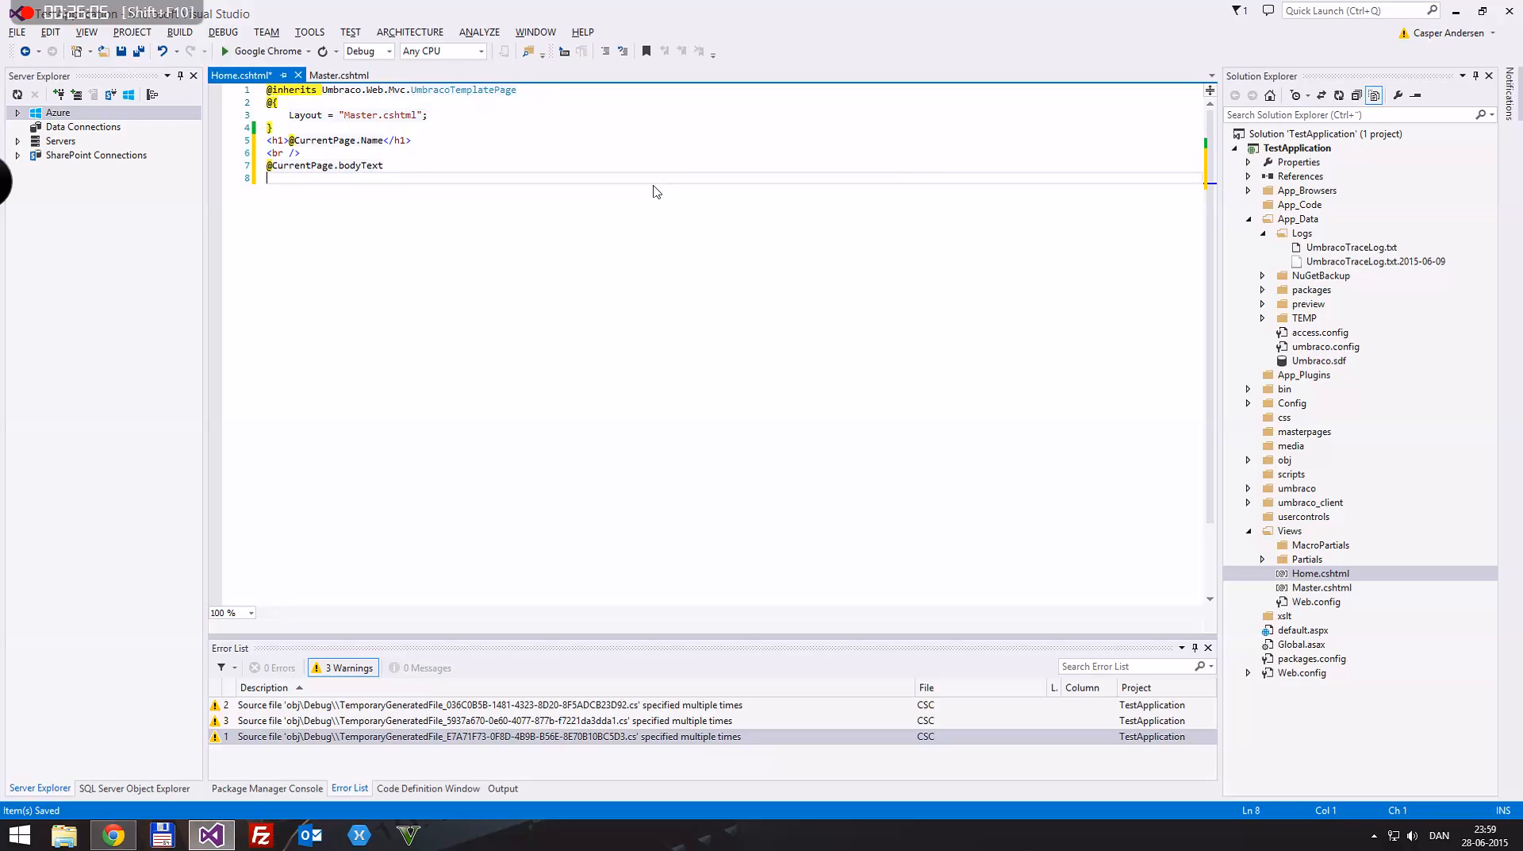
type("@Current")
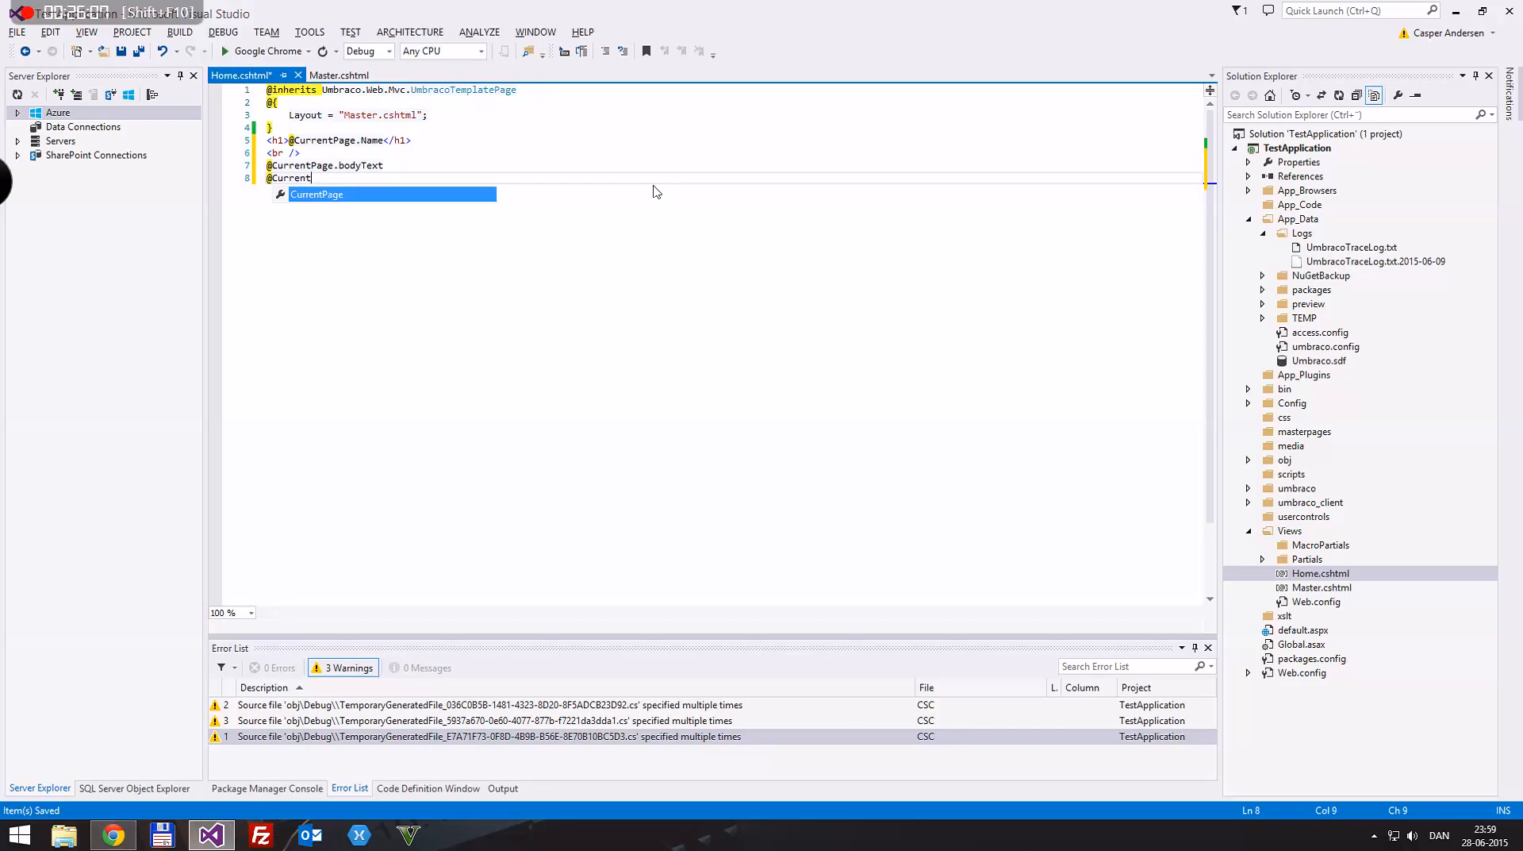
type("Page.")
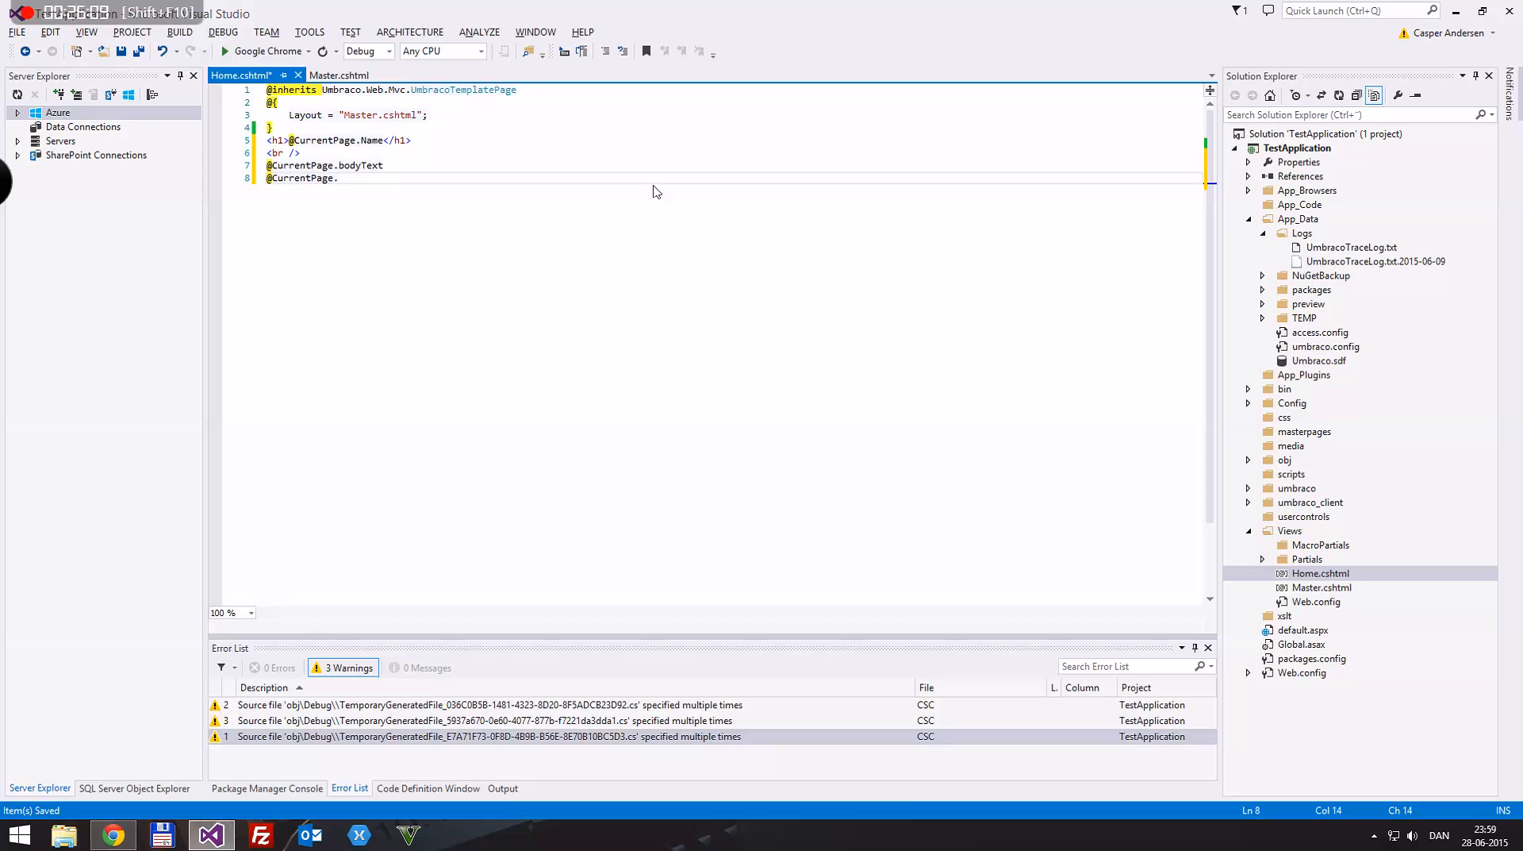
type("pageImage")
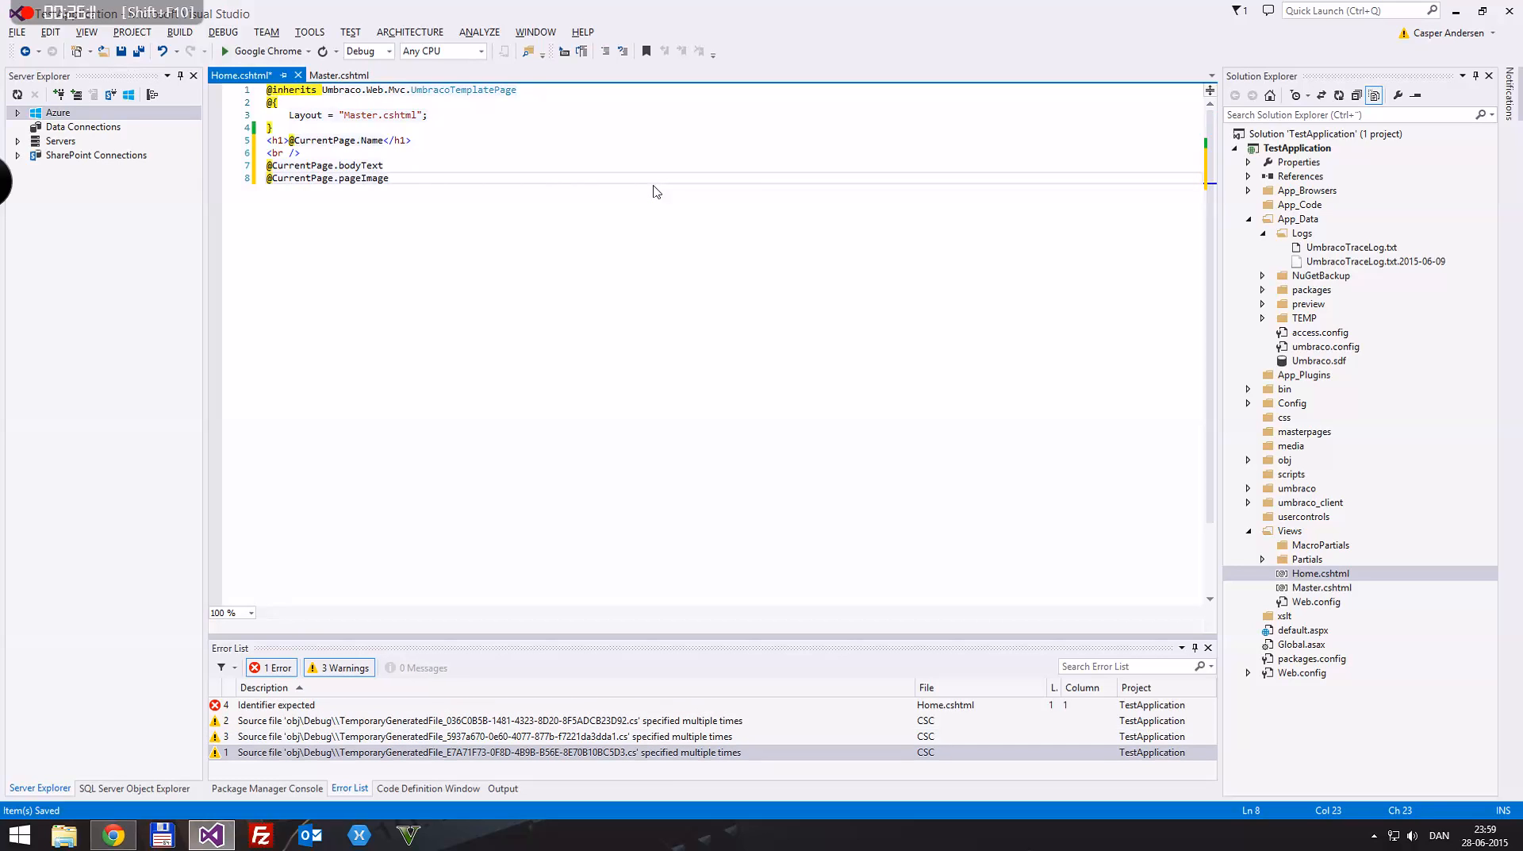
key("ctrl+s")
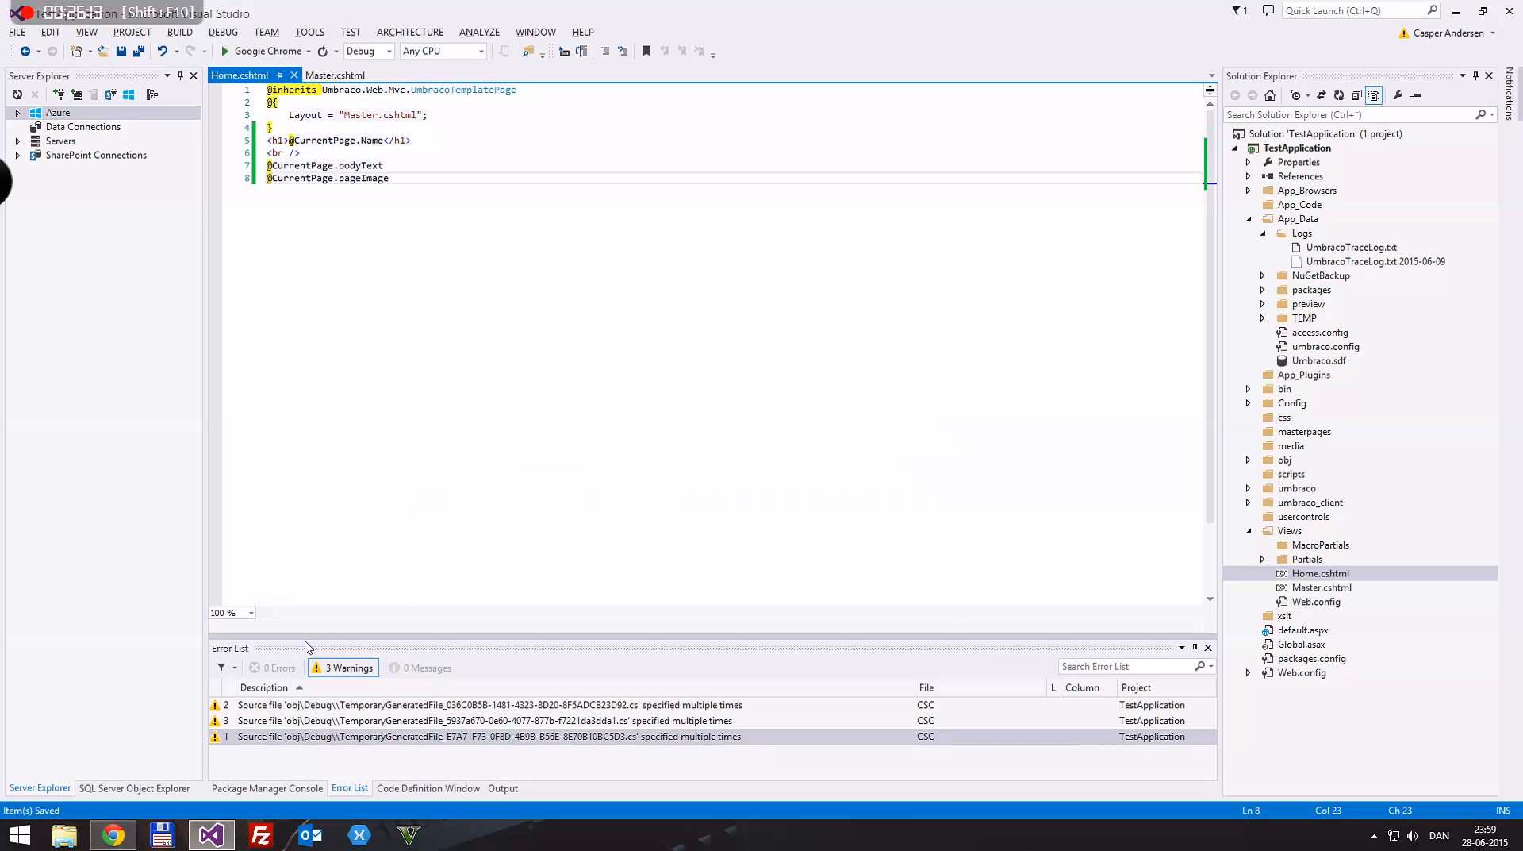
Step: Switch to Chrome and open the Home Page node in the Umbraco content section
left_click(112, 835)
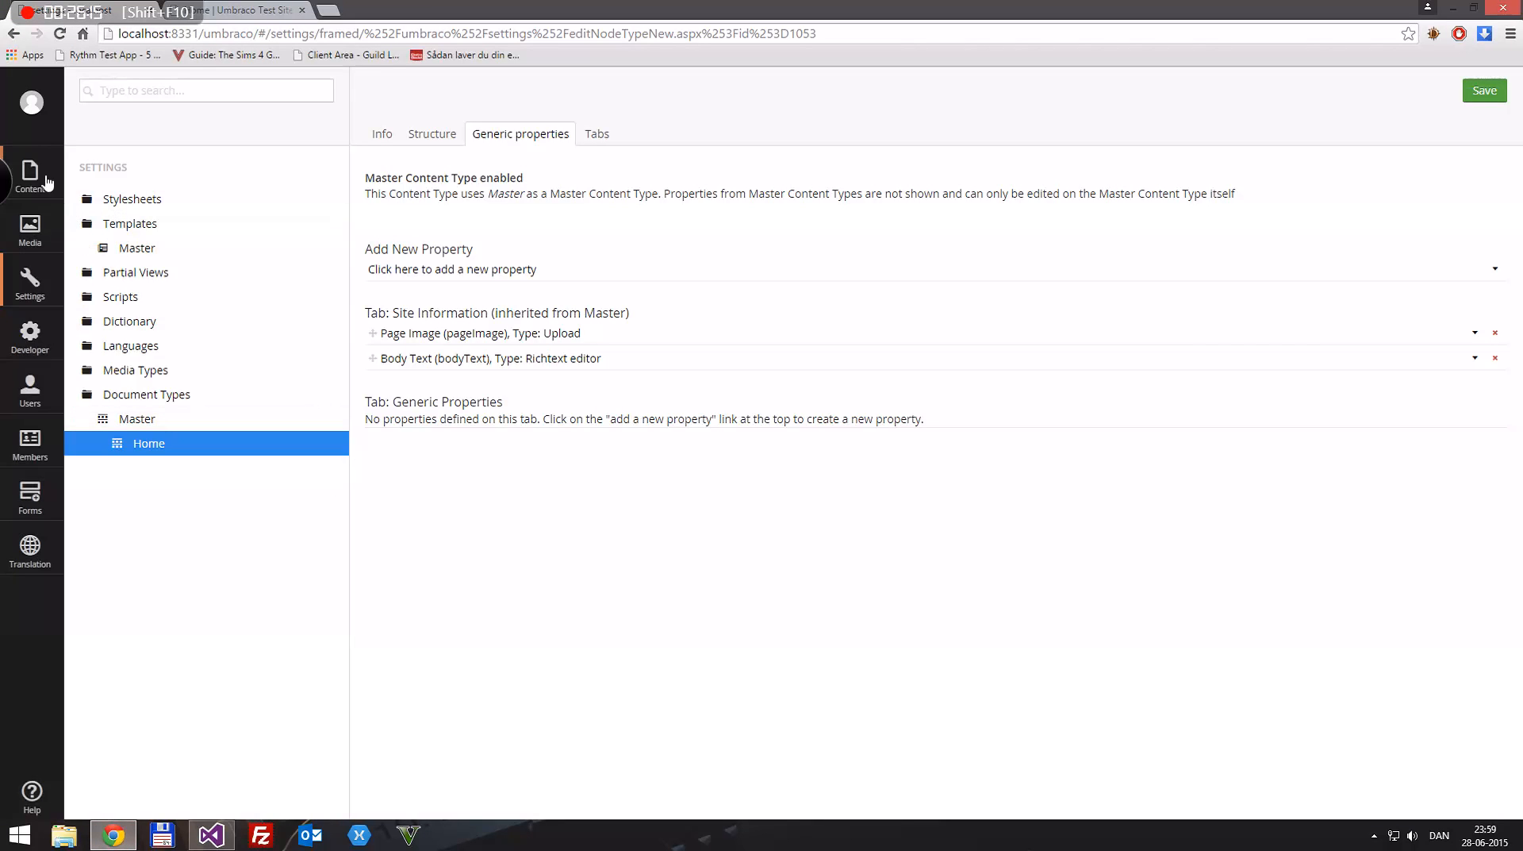
left_click(30, 174)
left_click(128, 200)
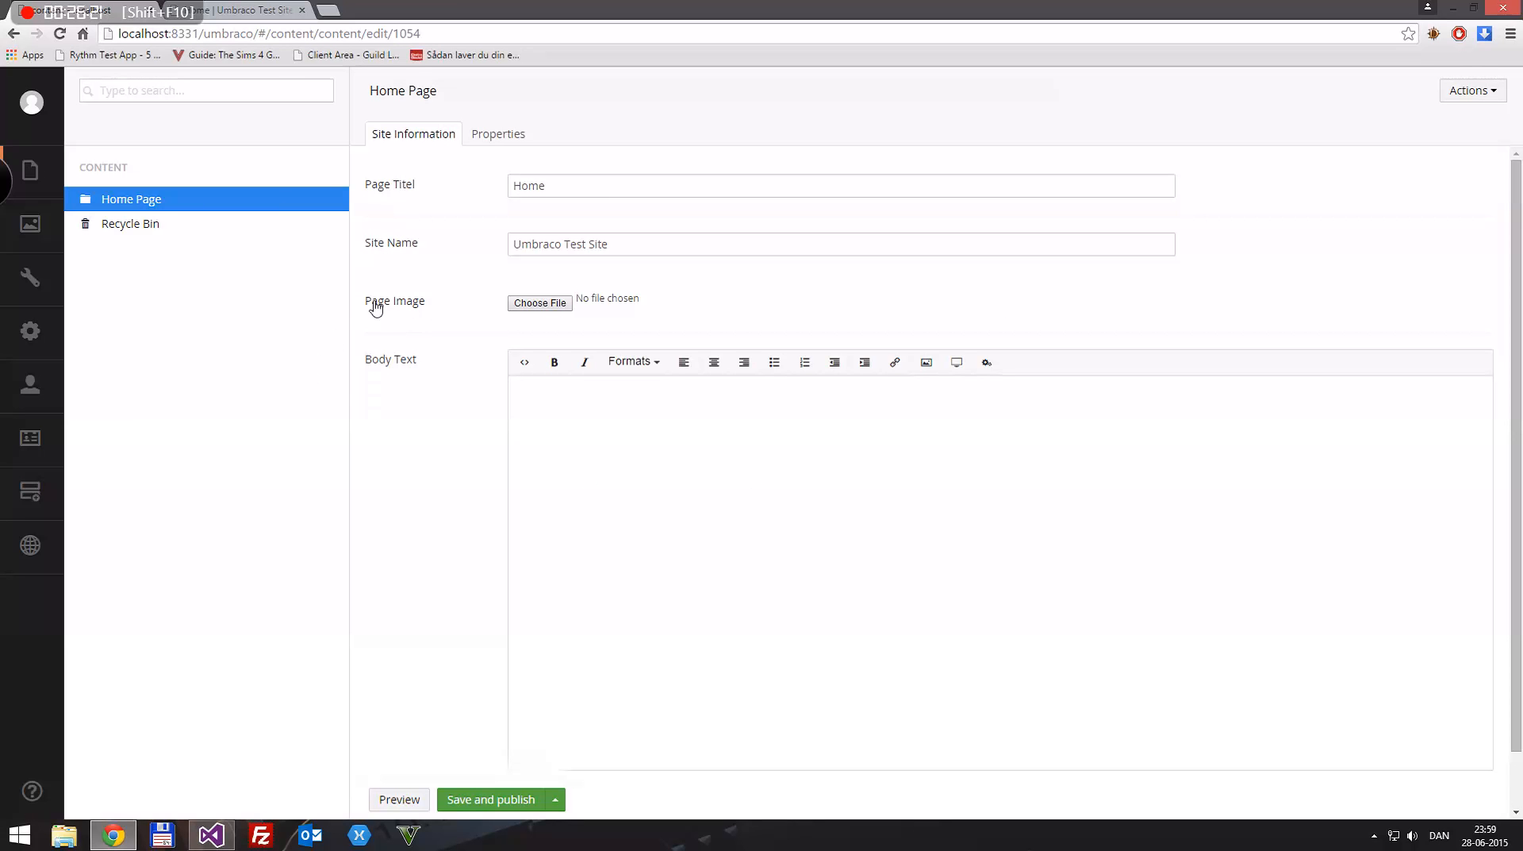
left_click(533, 303)
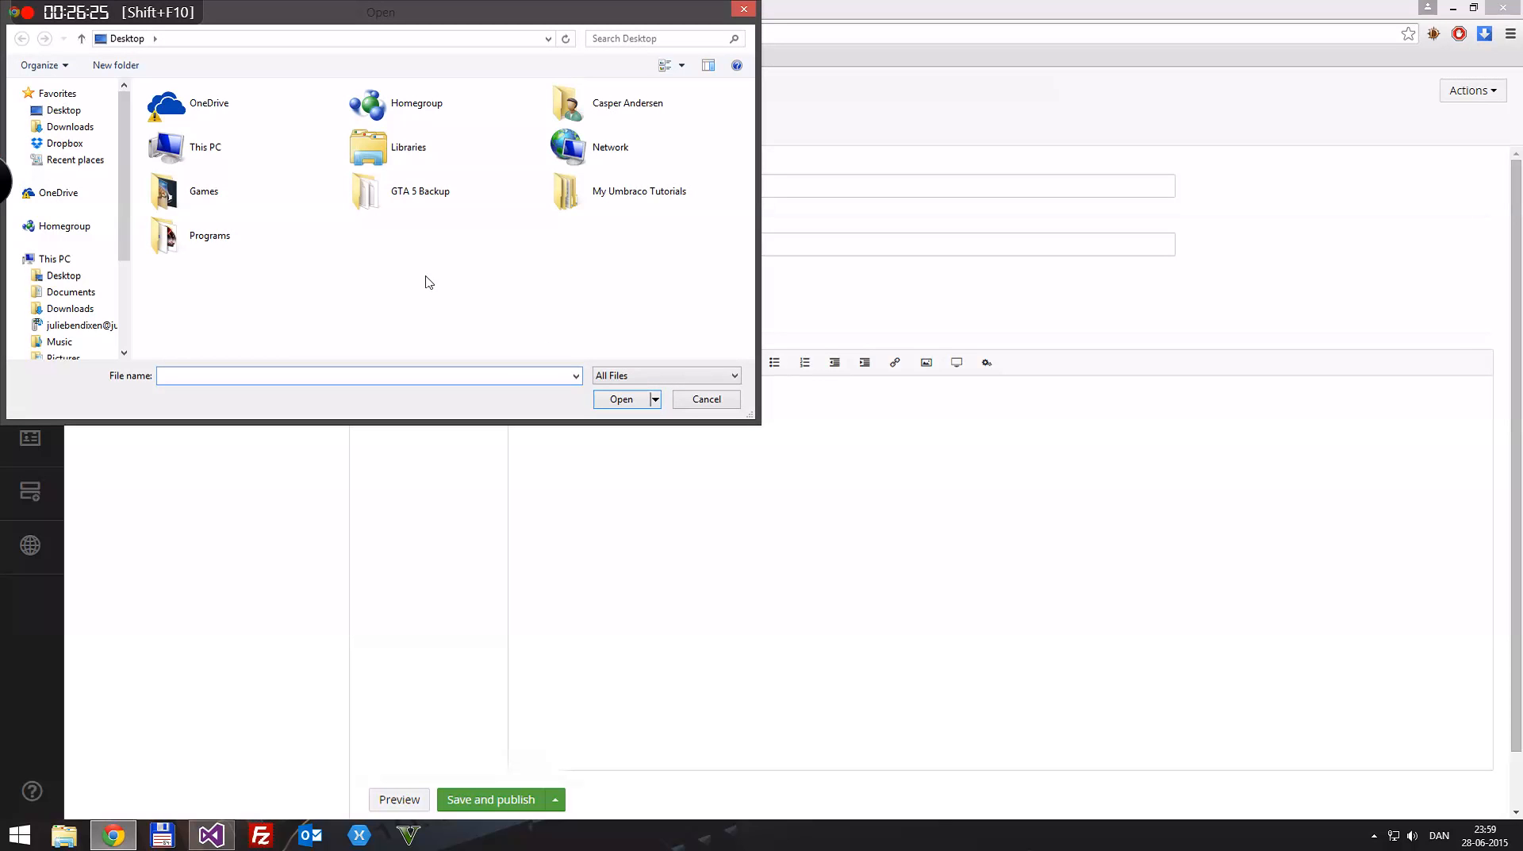
left_click_drag(427, 16, 634, 123)
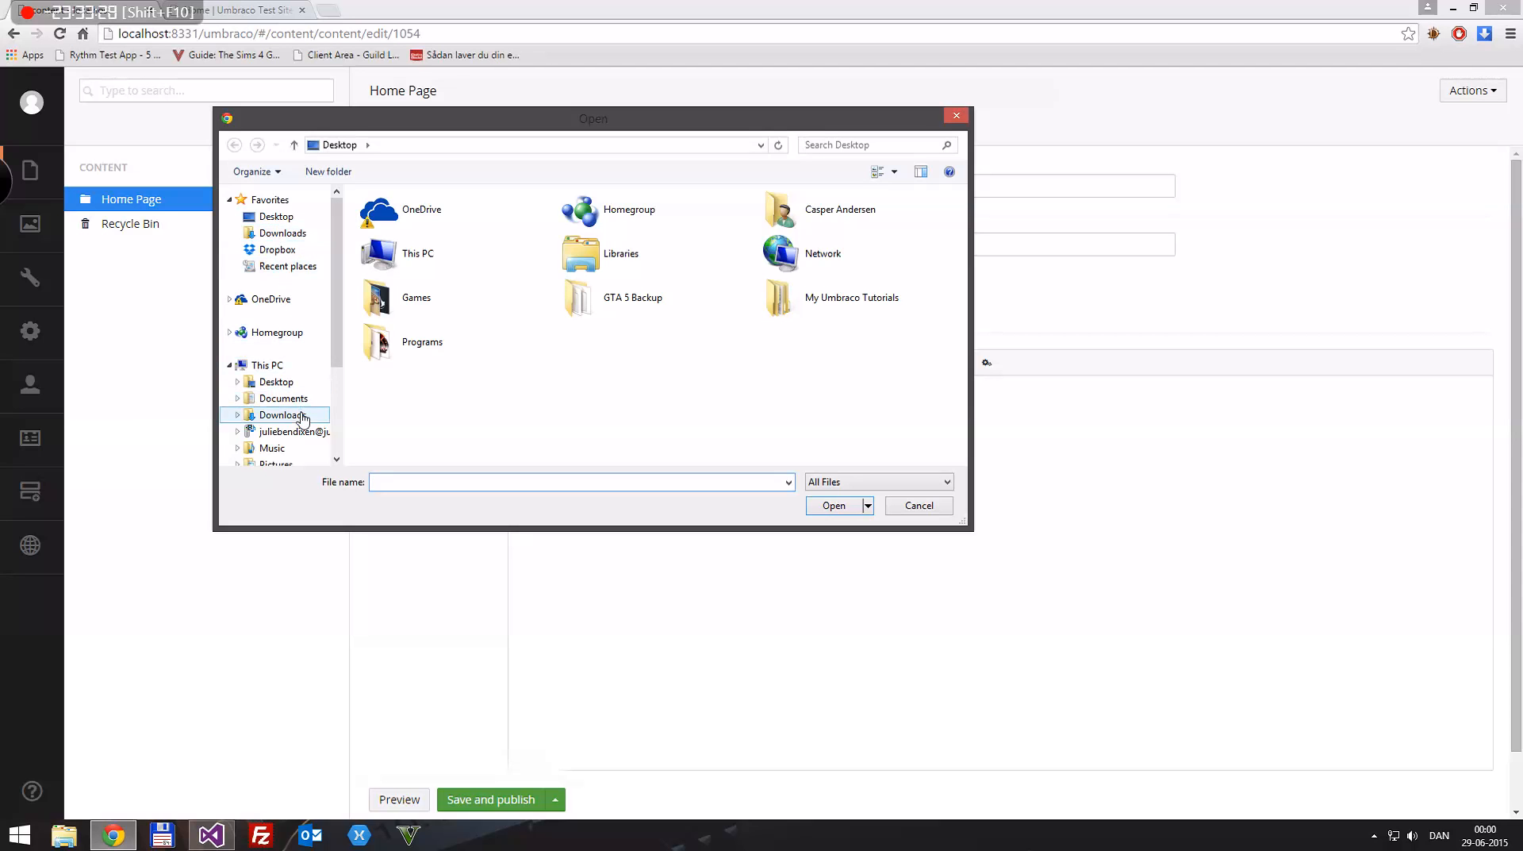
scroll(299, 418, "down", 3)
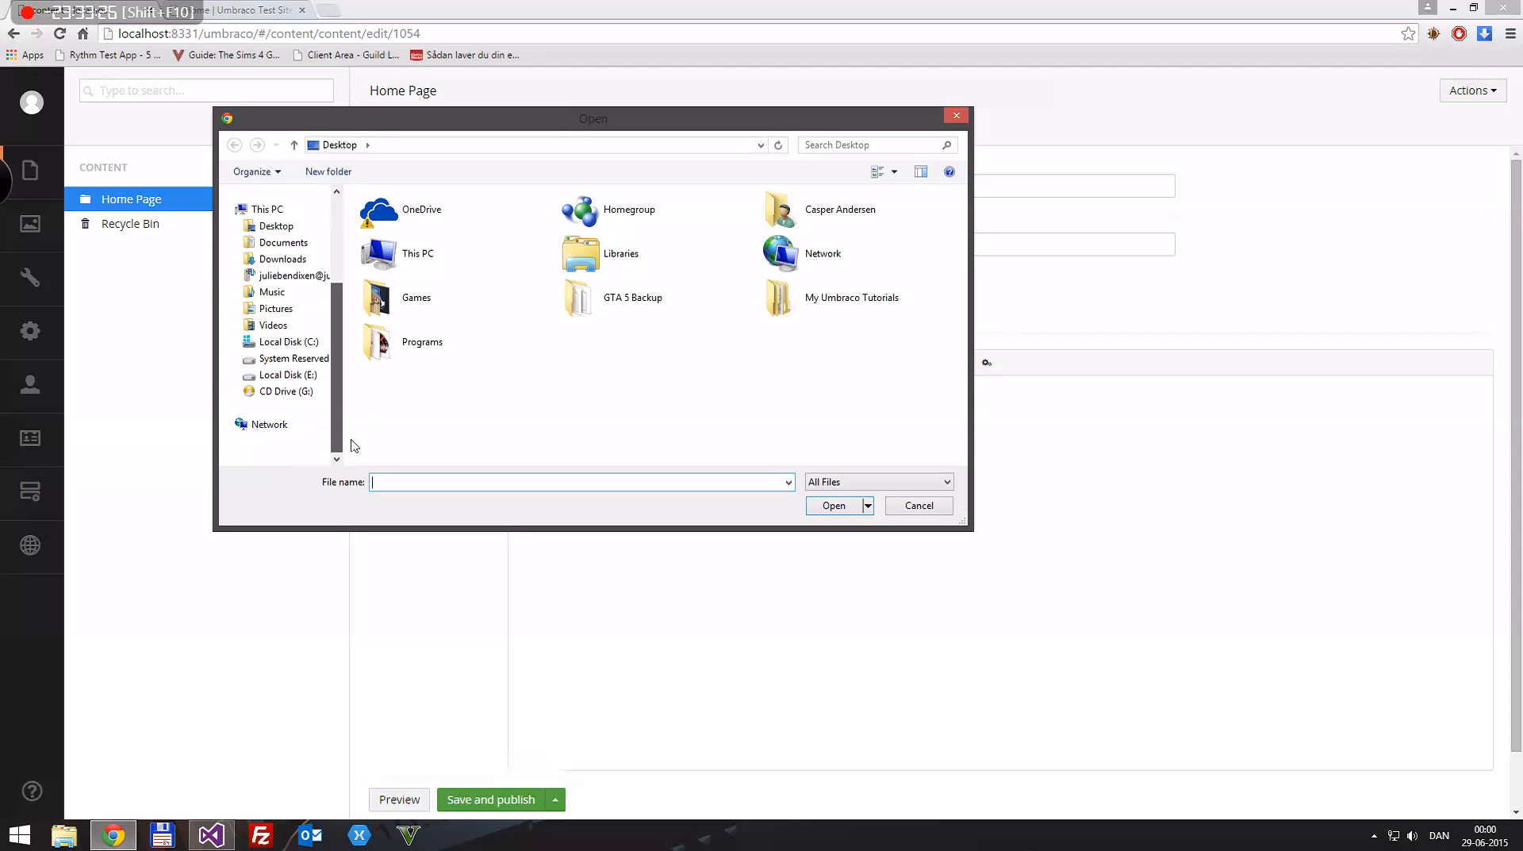
scroll(301, 359, "up", 1)
left_click(277, 341)
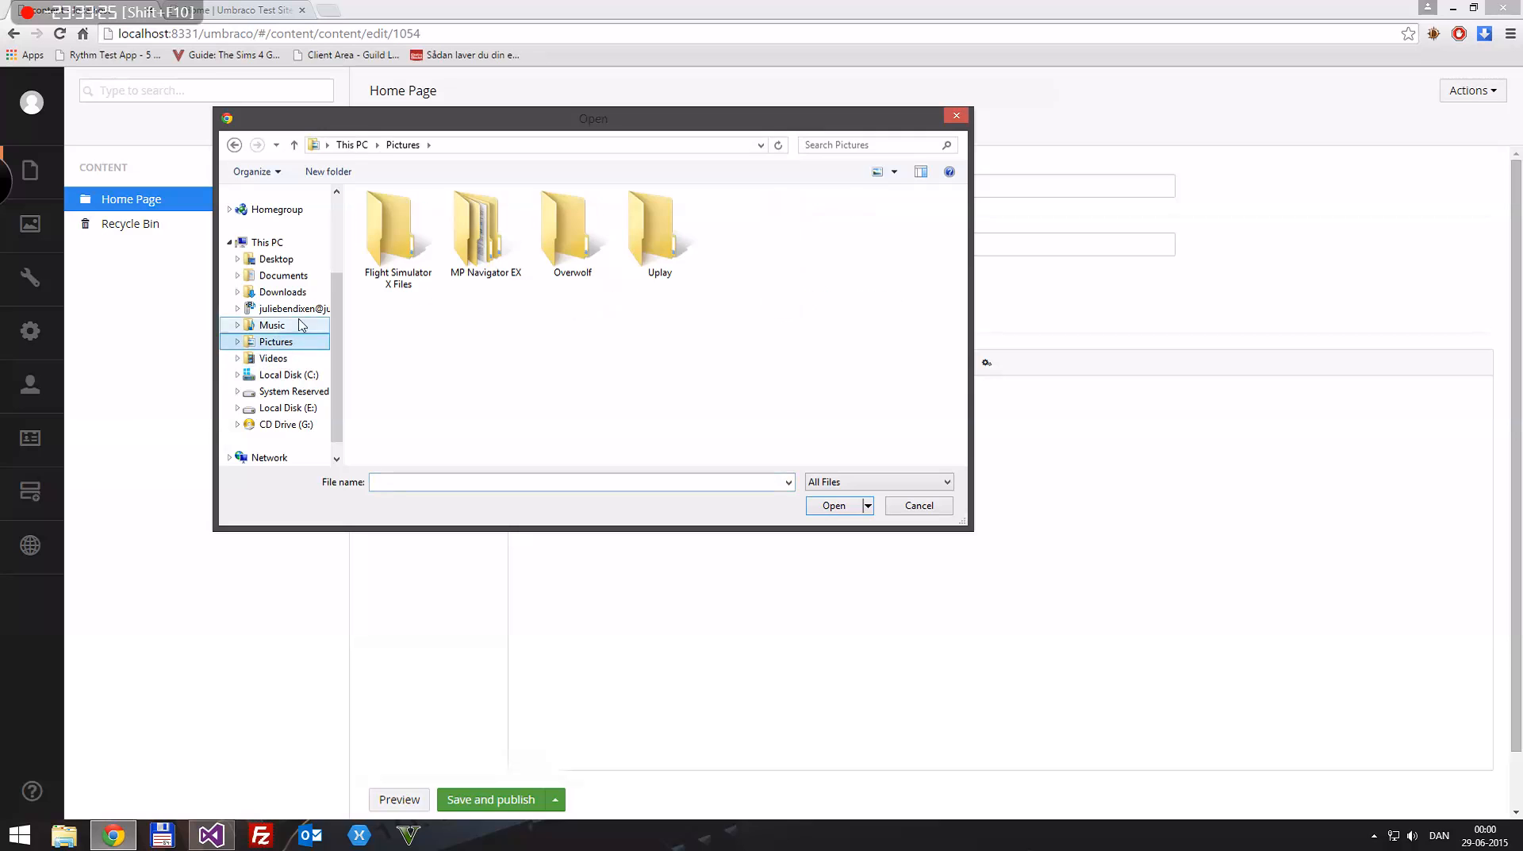
double_click(649, 226)
key("alt+Left")
double_click(563, 238)
key("alt+Left")
double_click(485, 281)
double_click(472, 266)
key("alt+Left")
double_click(471, 245)
left_click(376, 233)
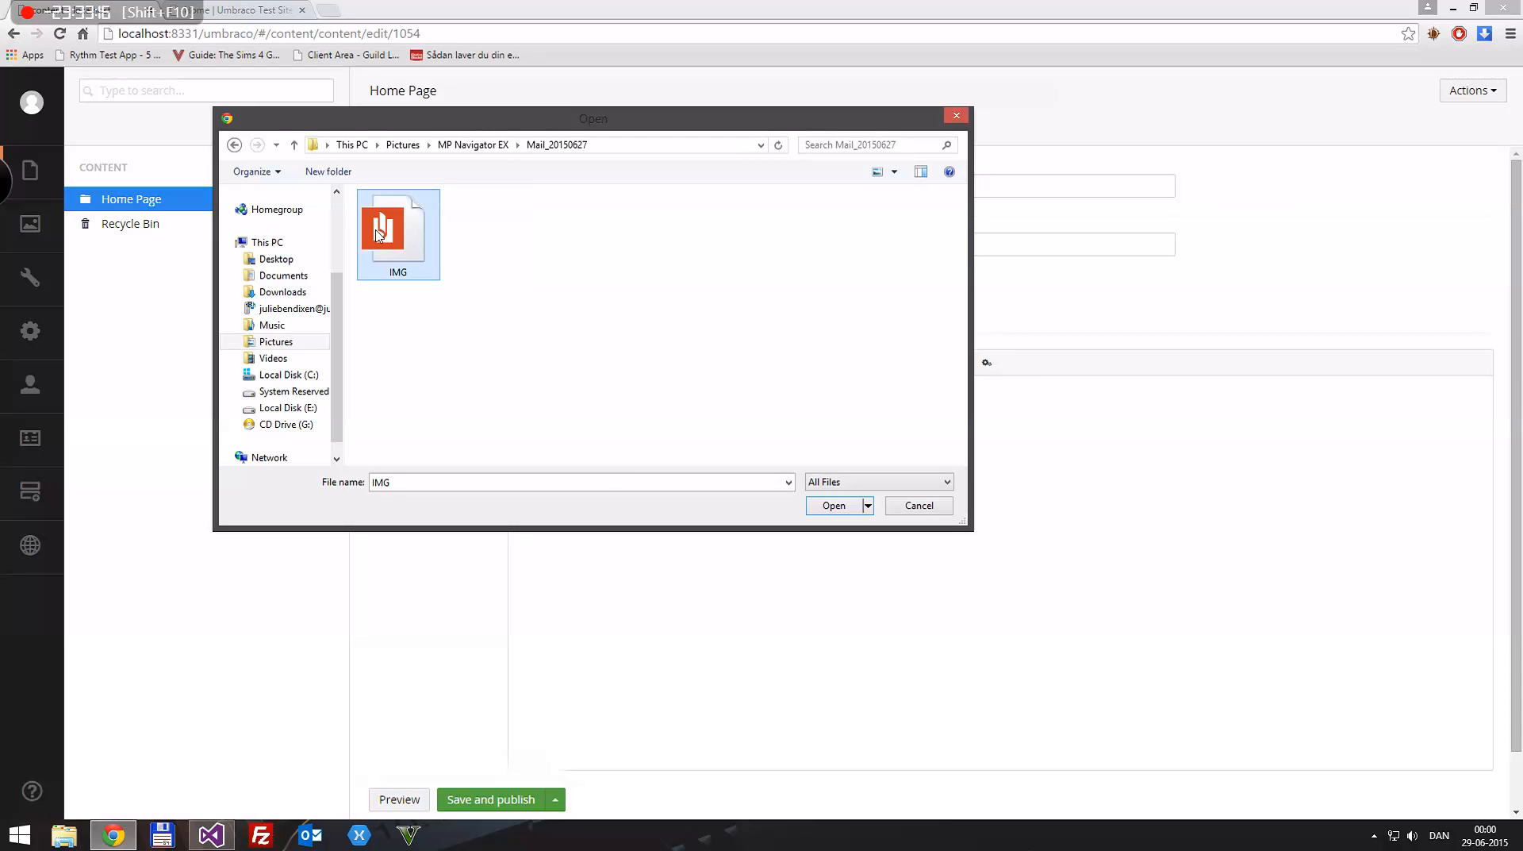
right_click(377, 232)
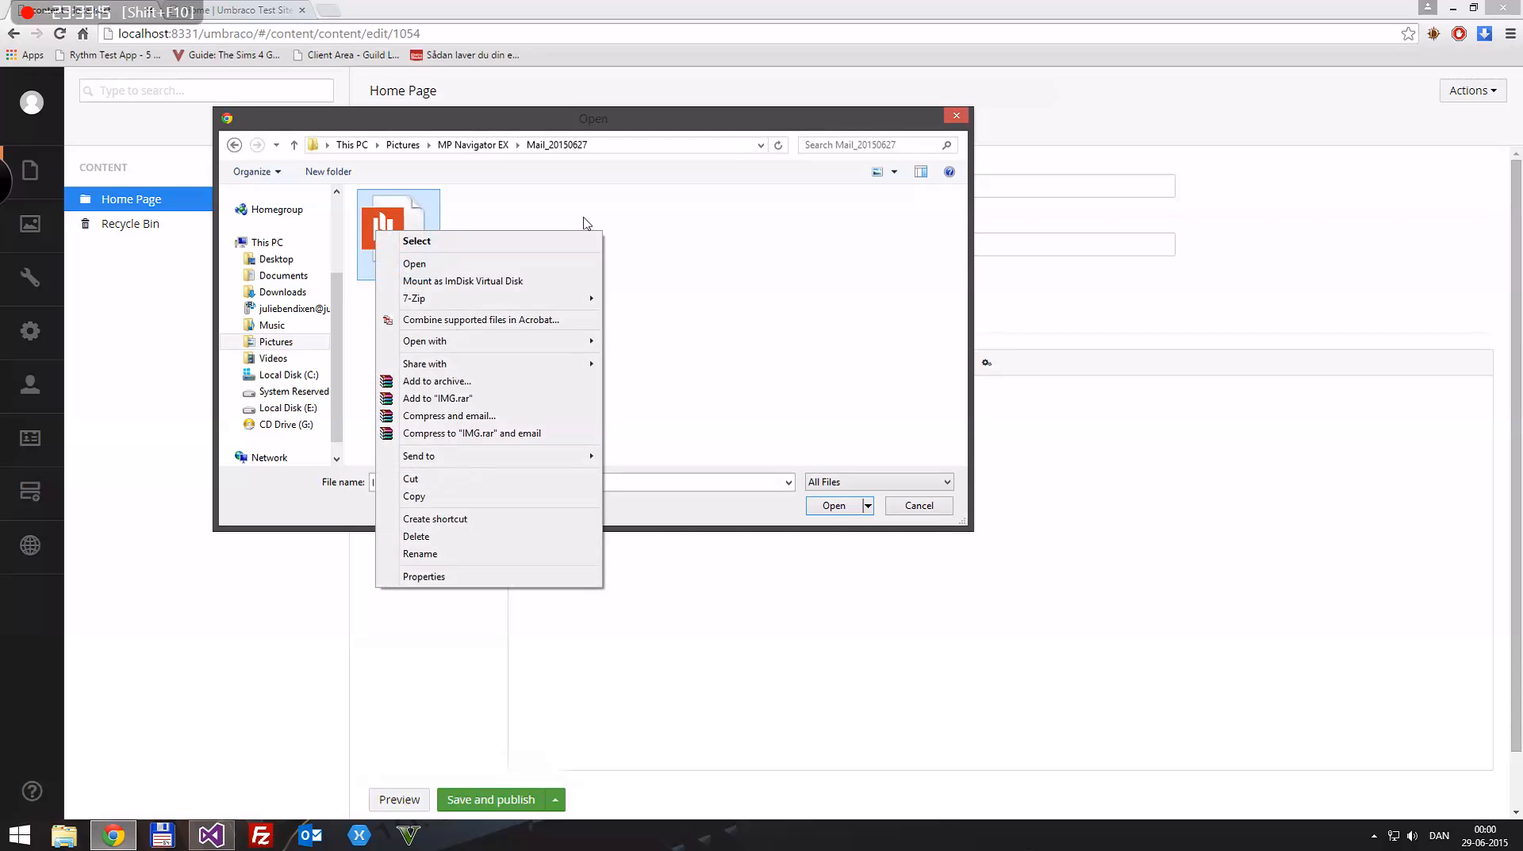
left_click(440, 576)
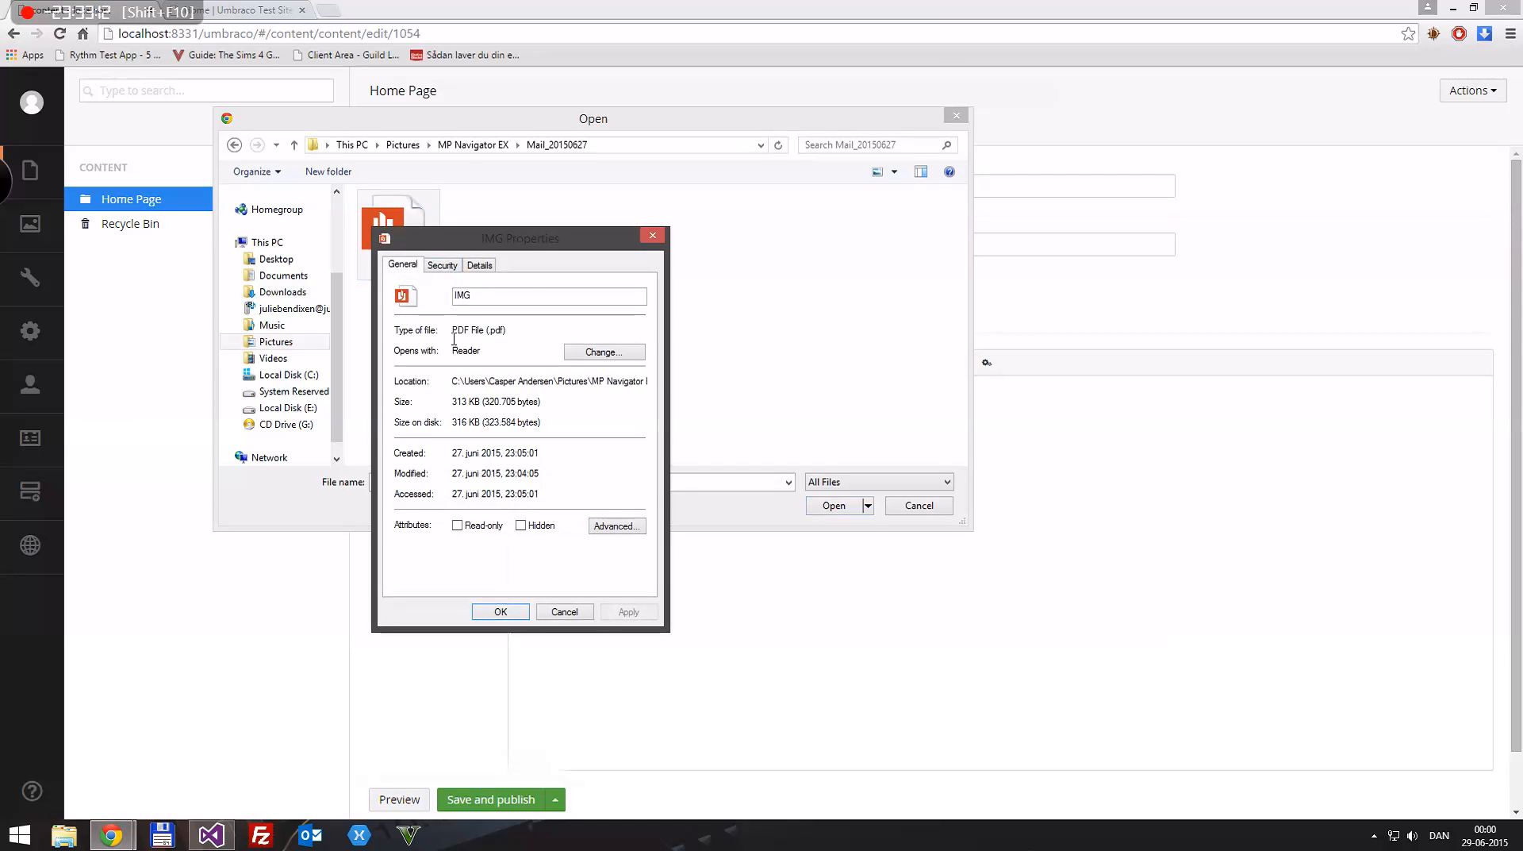
left_click(653, 237)
key("alt+Left")
key("alt+Left")
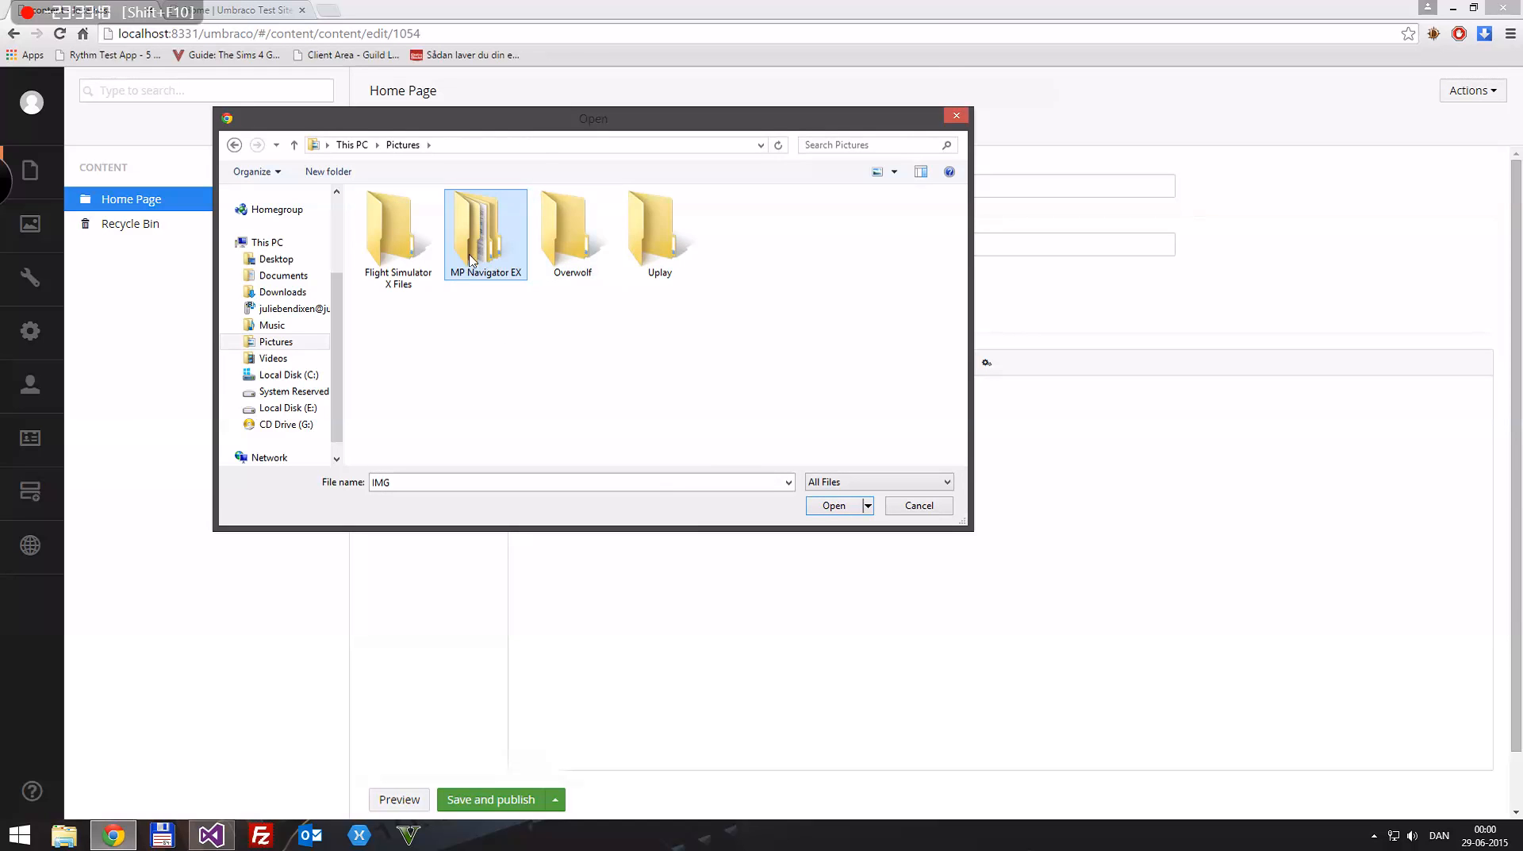
double_click(402, 251)
key("alt+Left")
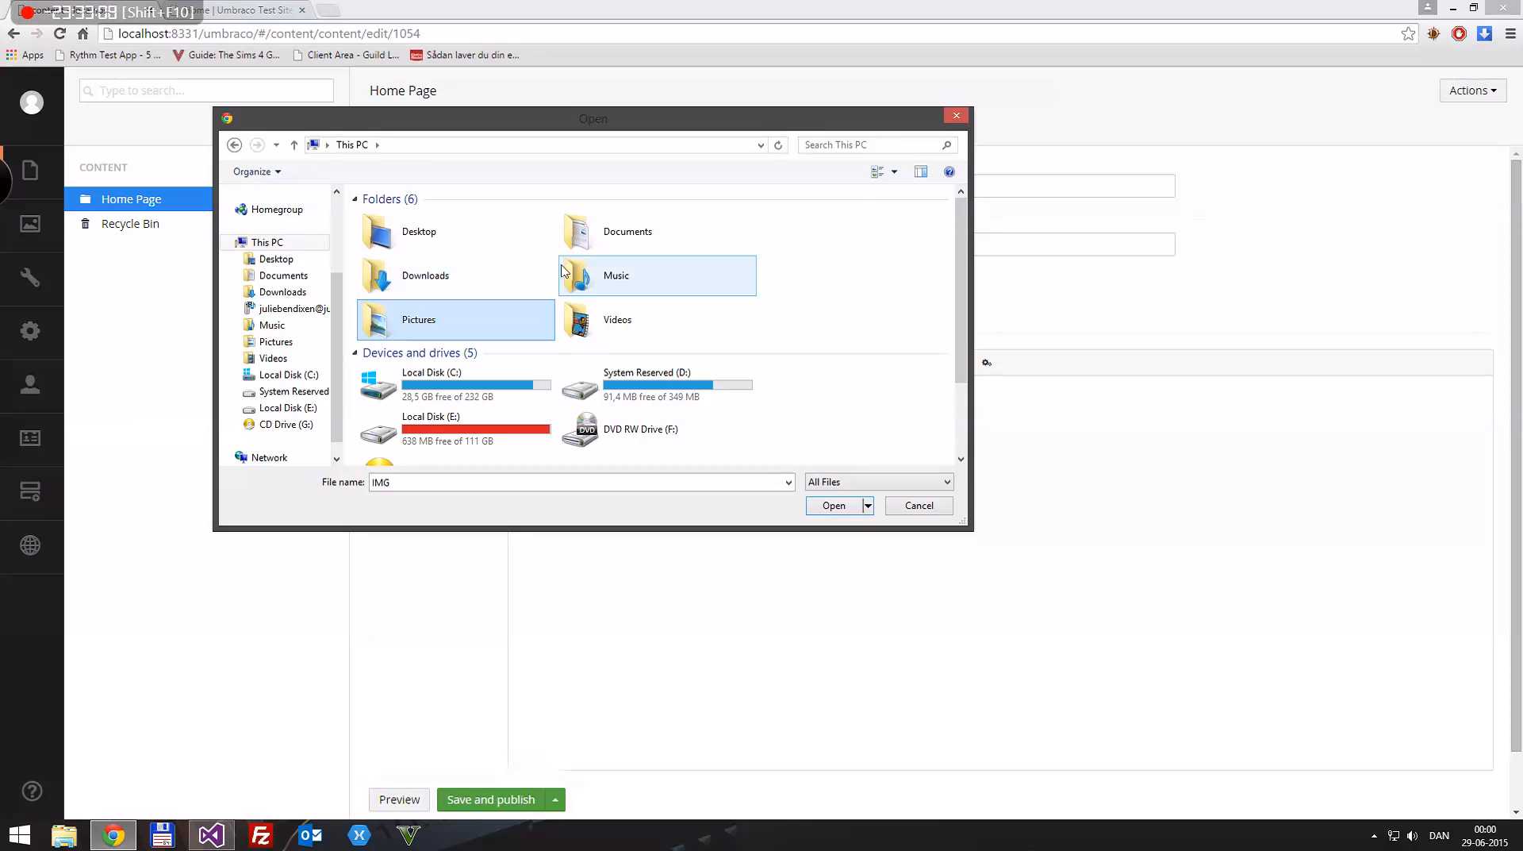
double_click(428, 282)
key("BackSpace")
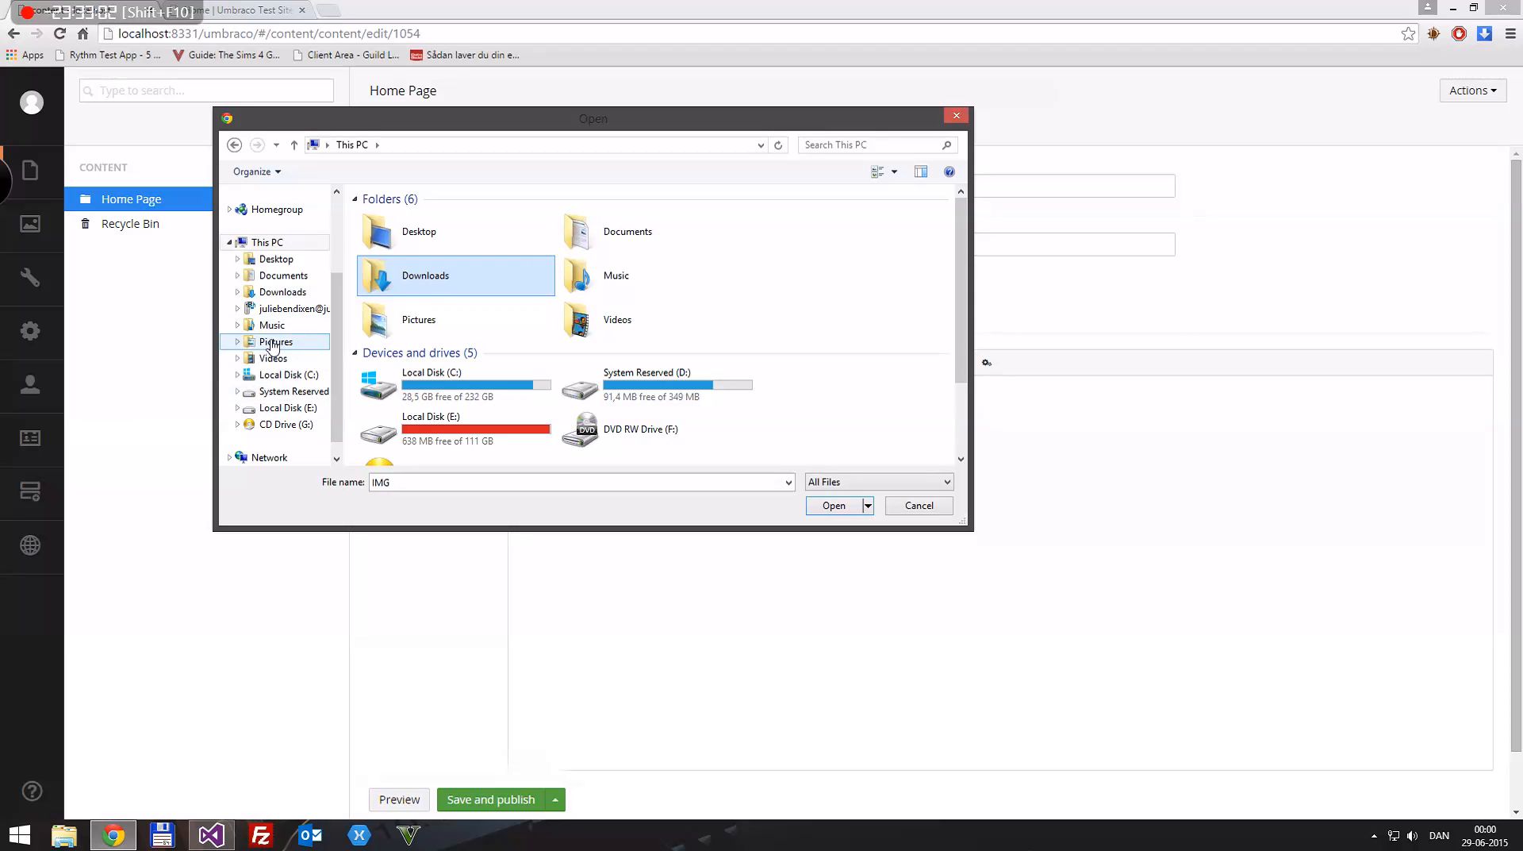
left_click(237, 341)
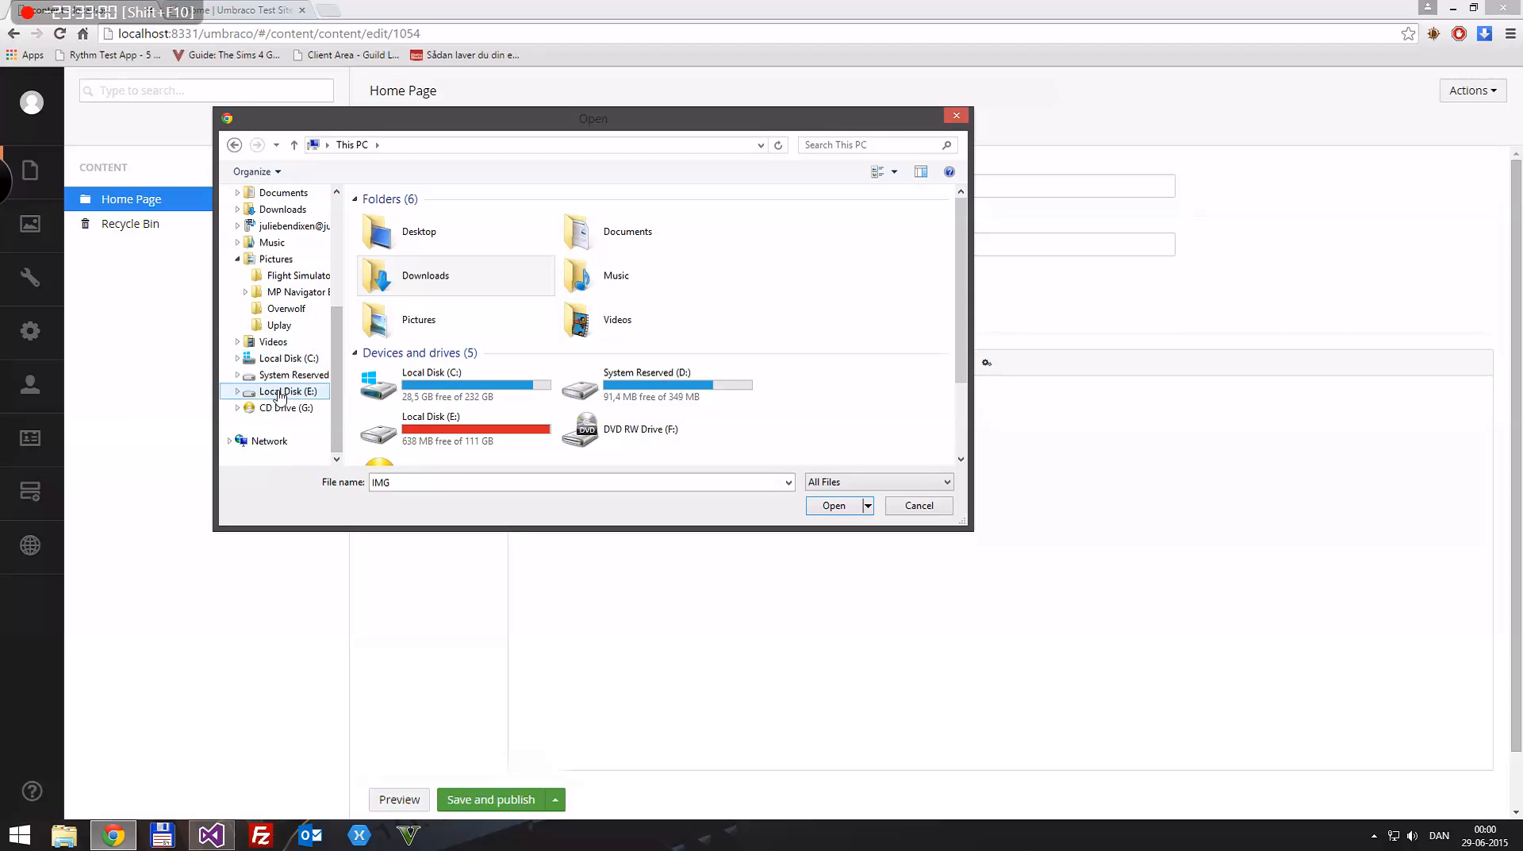
scroll(288, 365, "up", 4)
left_click(278, 250)
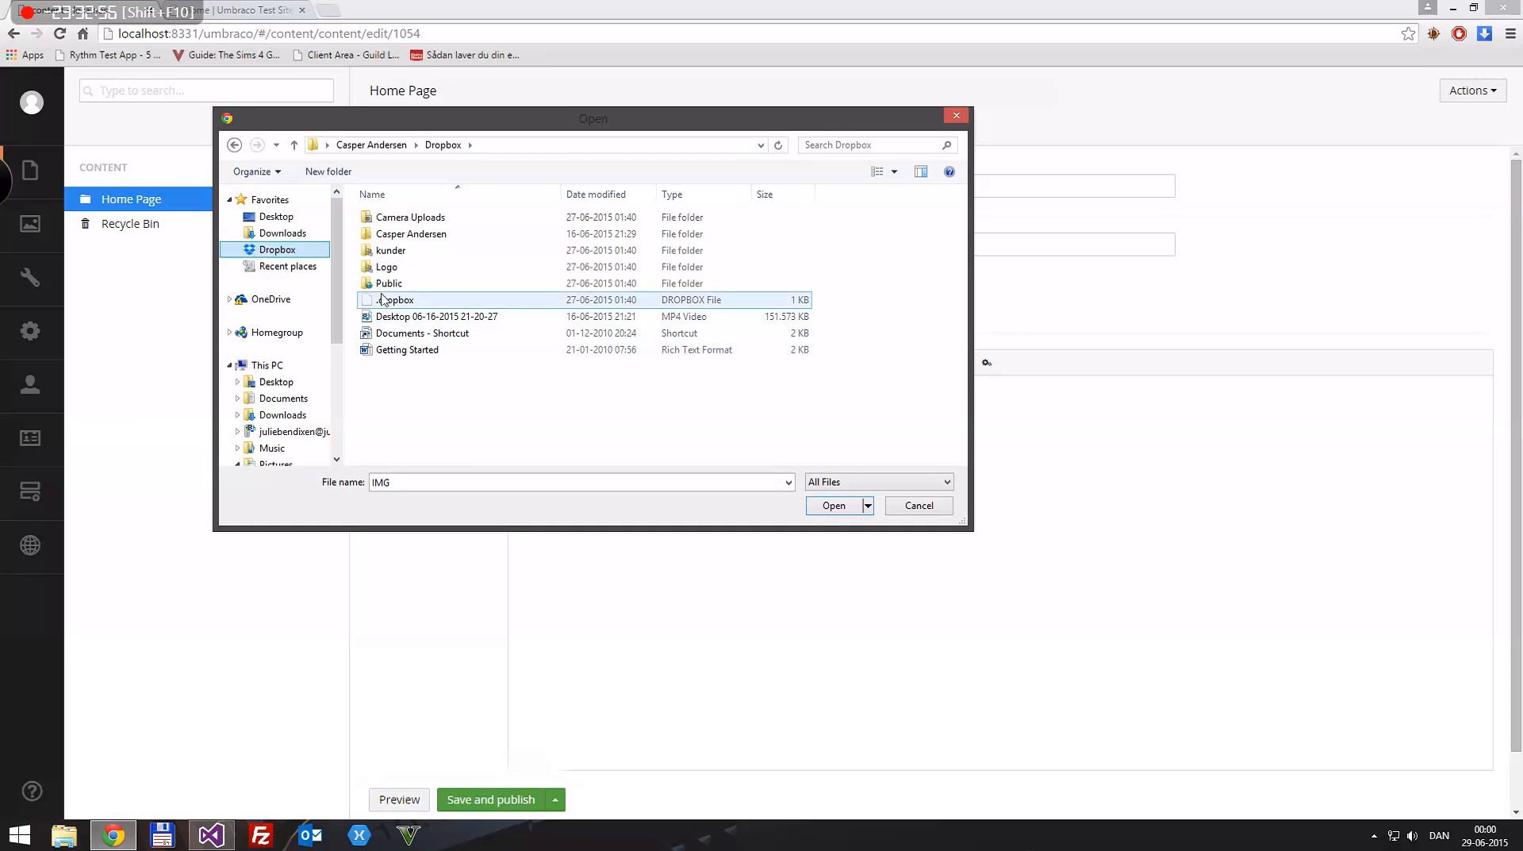
double_click(405, 234)
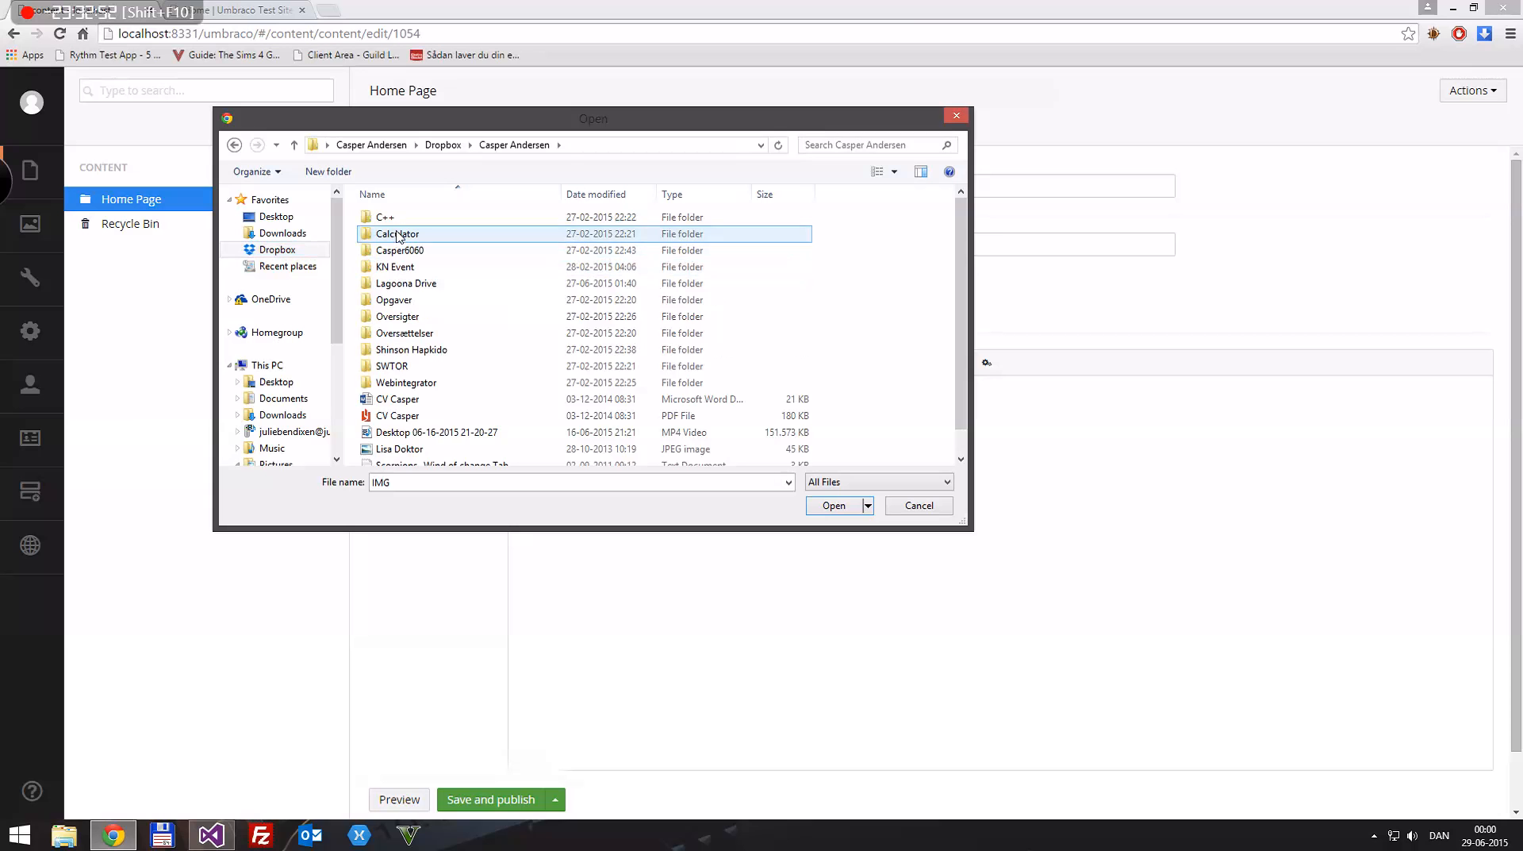
scroll(428, 337, "down", 1)
scroll(425, 340, "up", 1)
scroll(419, 343, "down", 1)
scroll(416, 341, "up", 1)
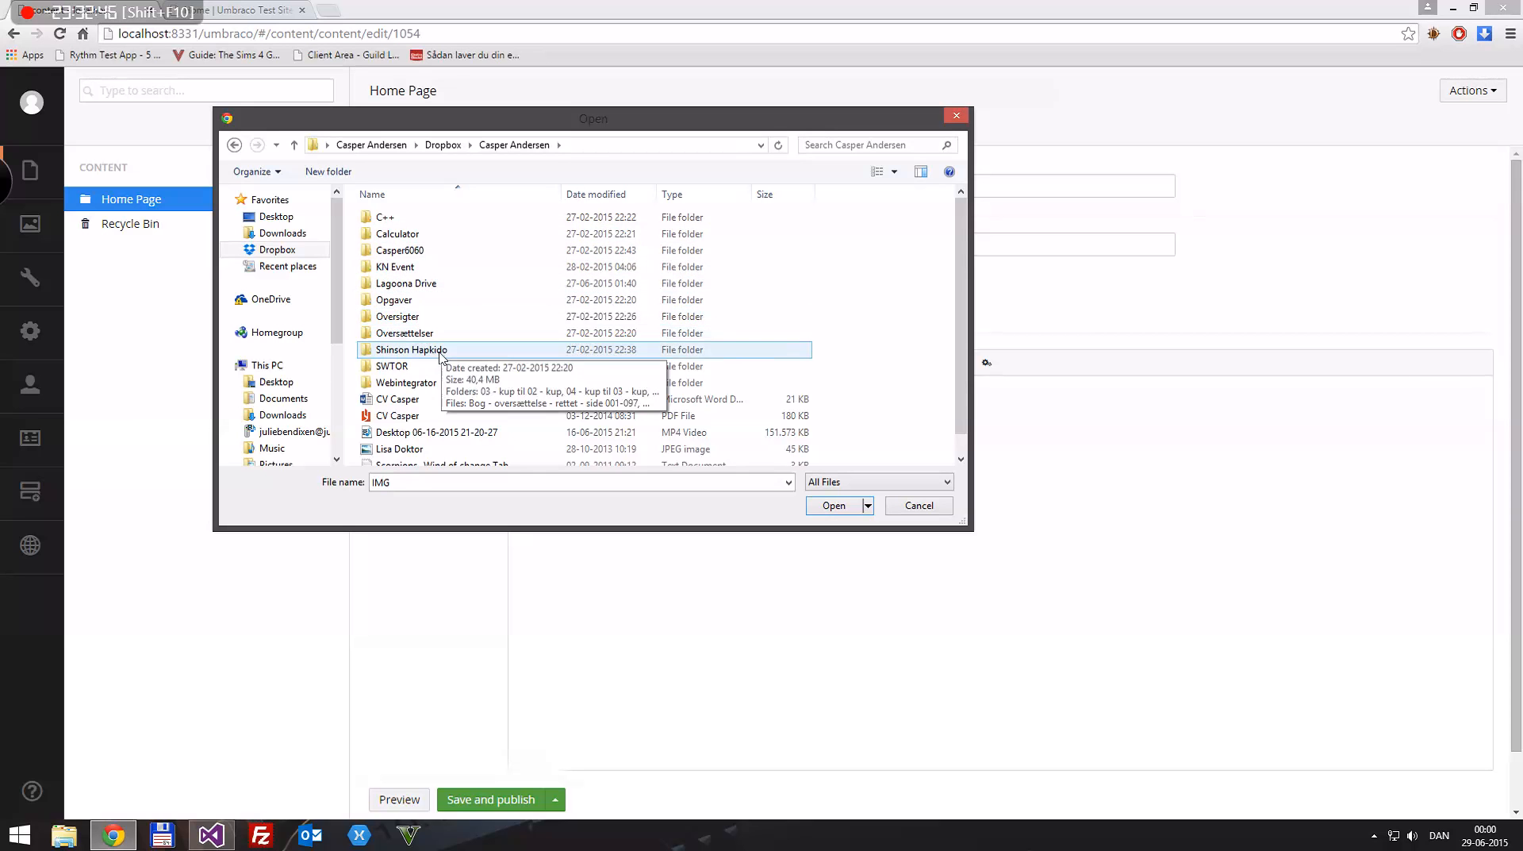
key("BackSpace")
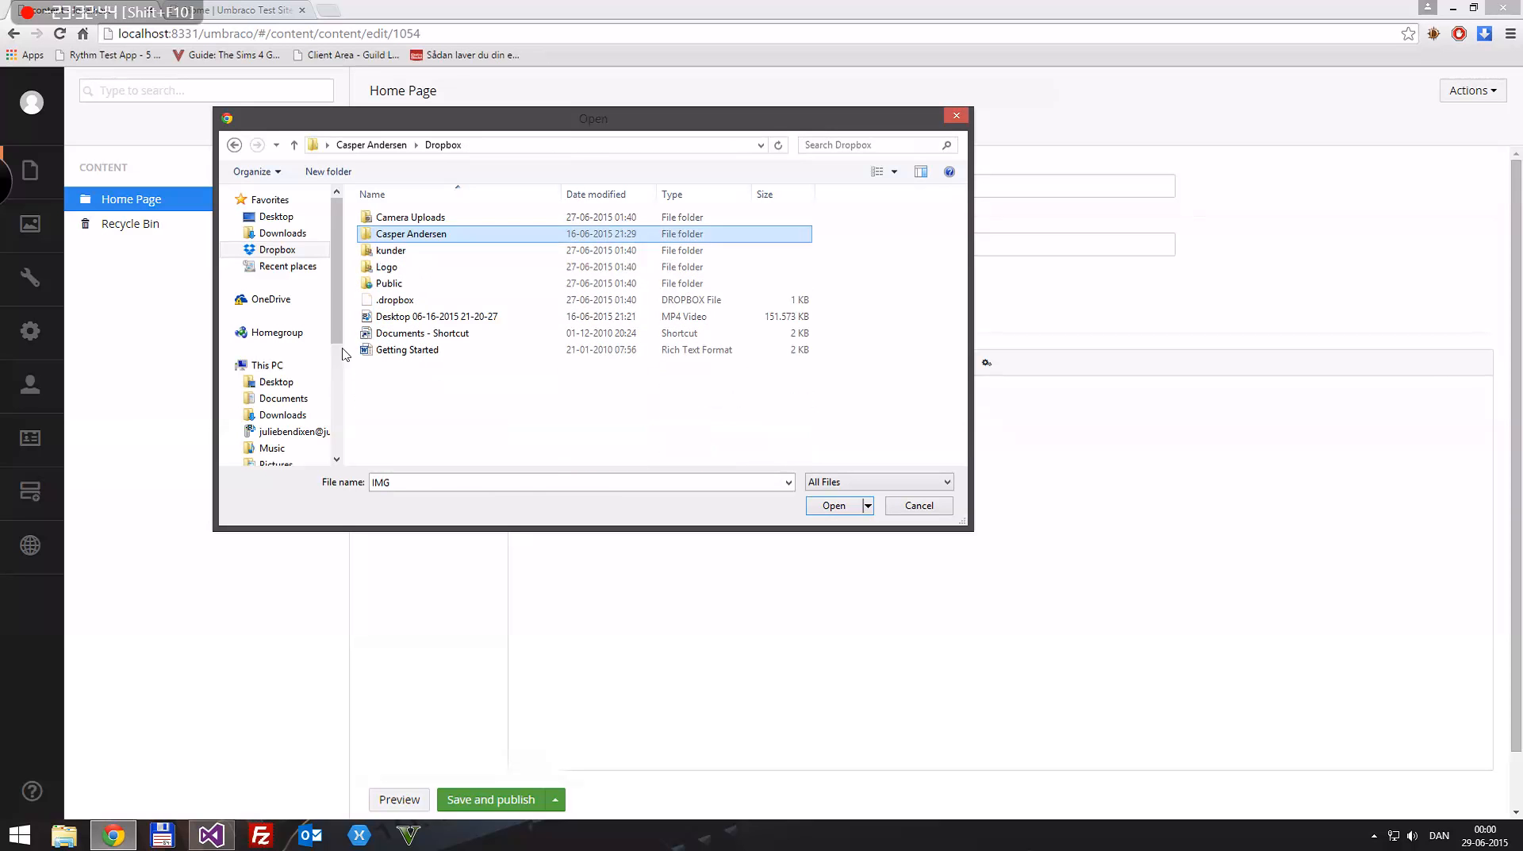
double_click(401, 221)
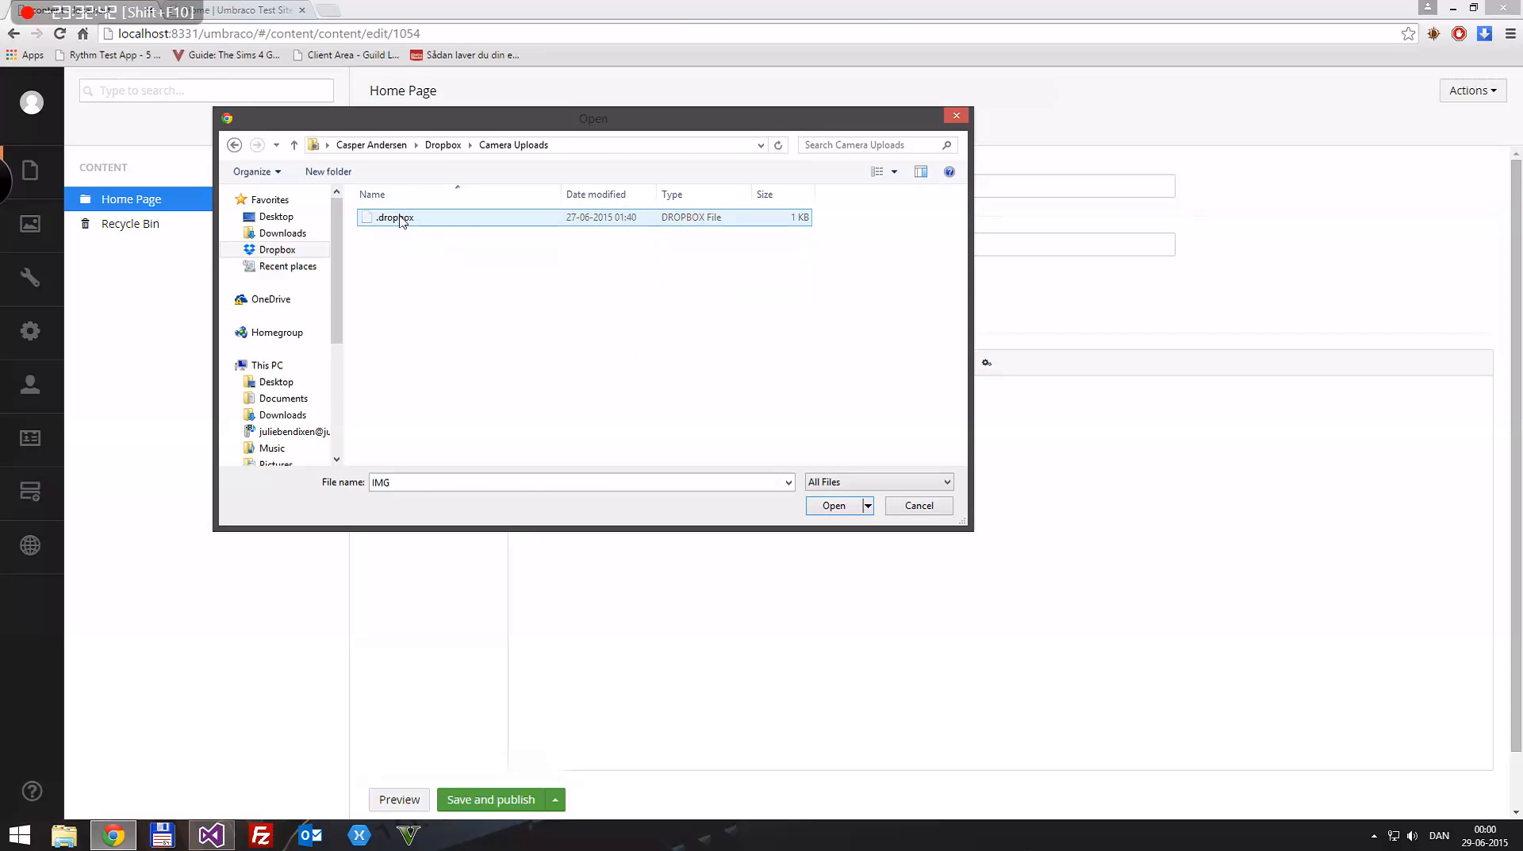
key("BackSpace")
left_click(955, 115)
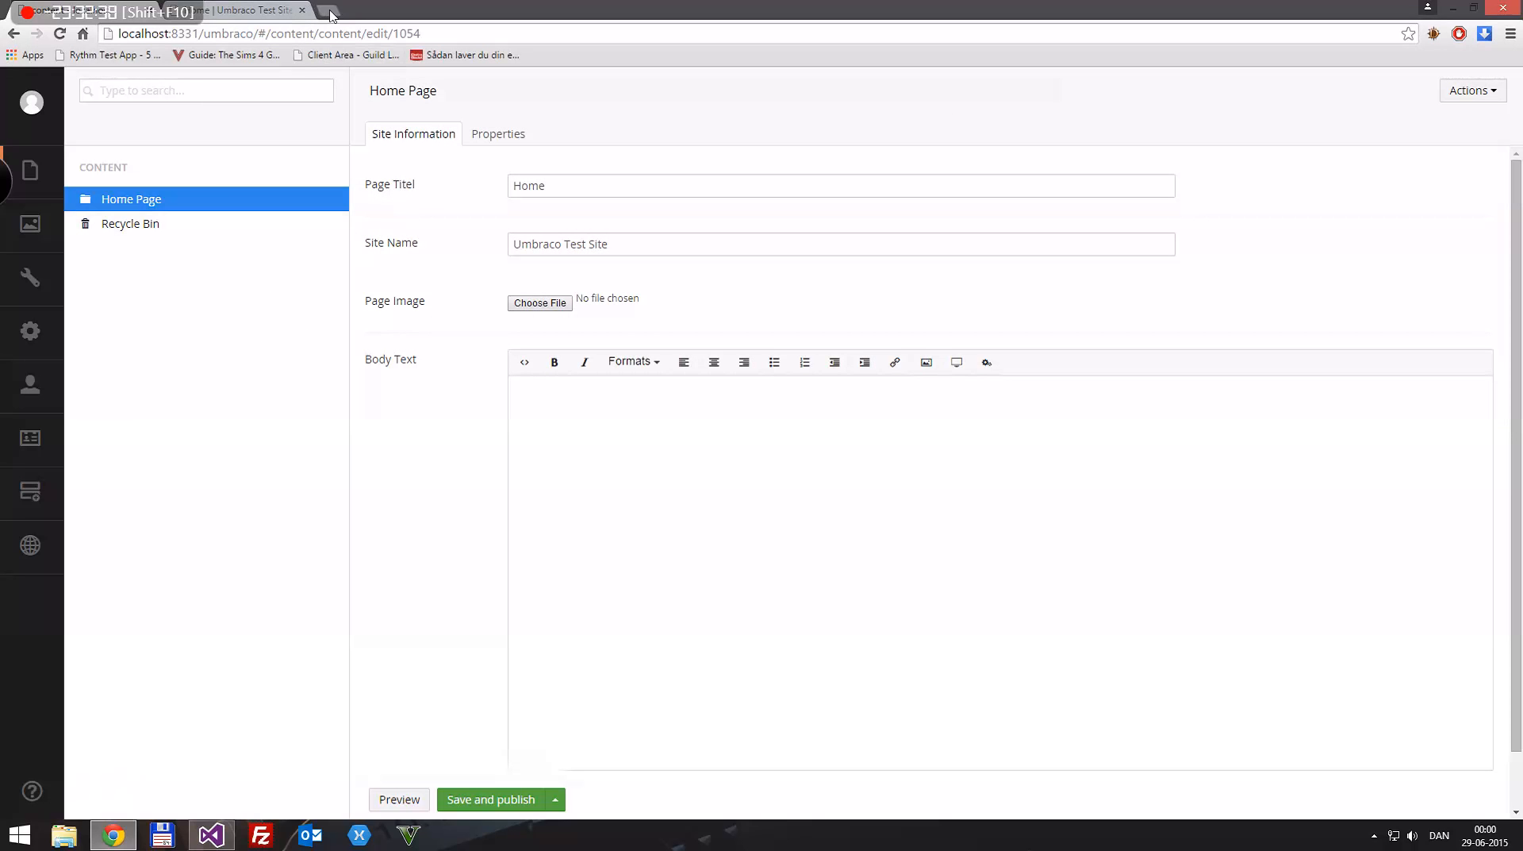
Step: Open Google in a new browser tab and search for "image"
left_click(329, 11)
type("goog")
key("Return")
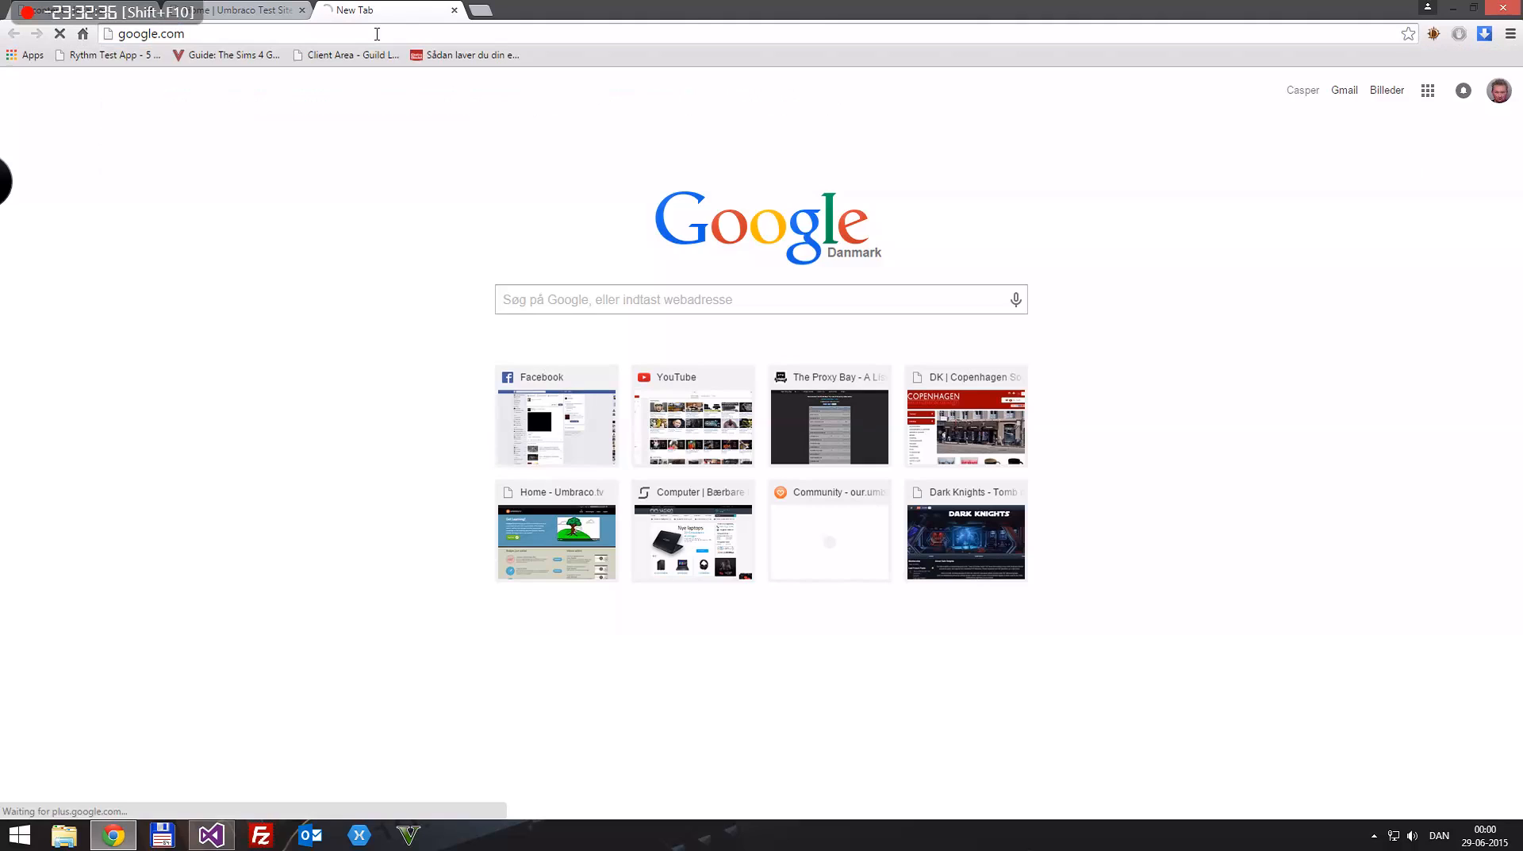
type("iamge")
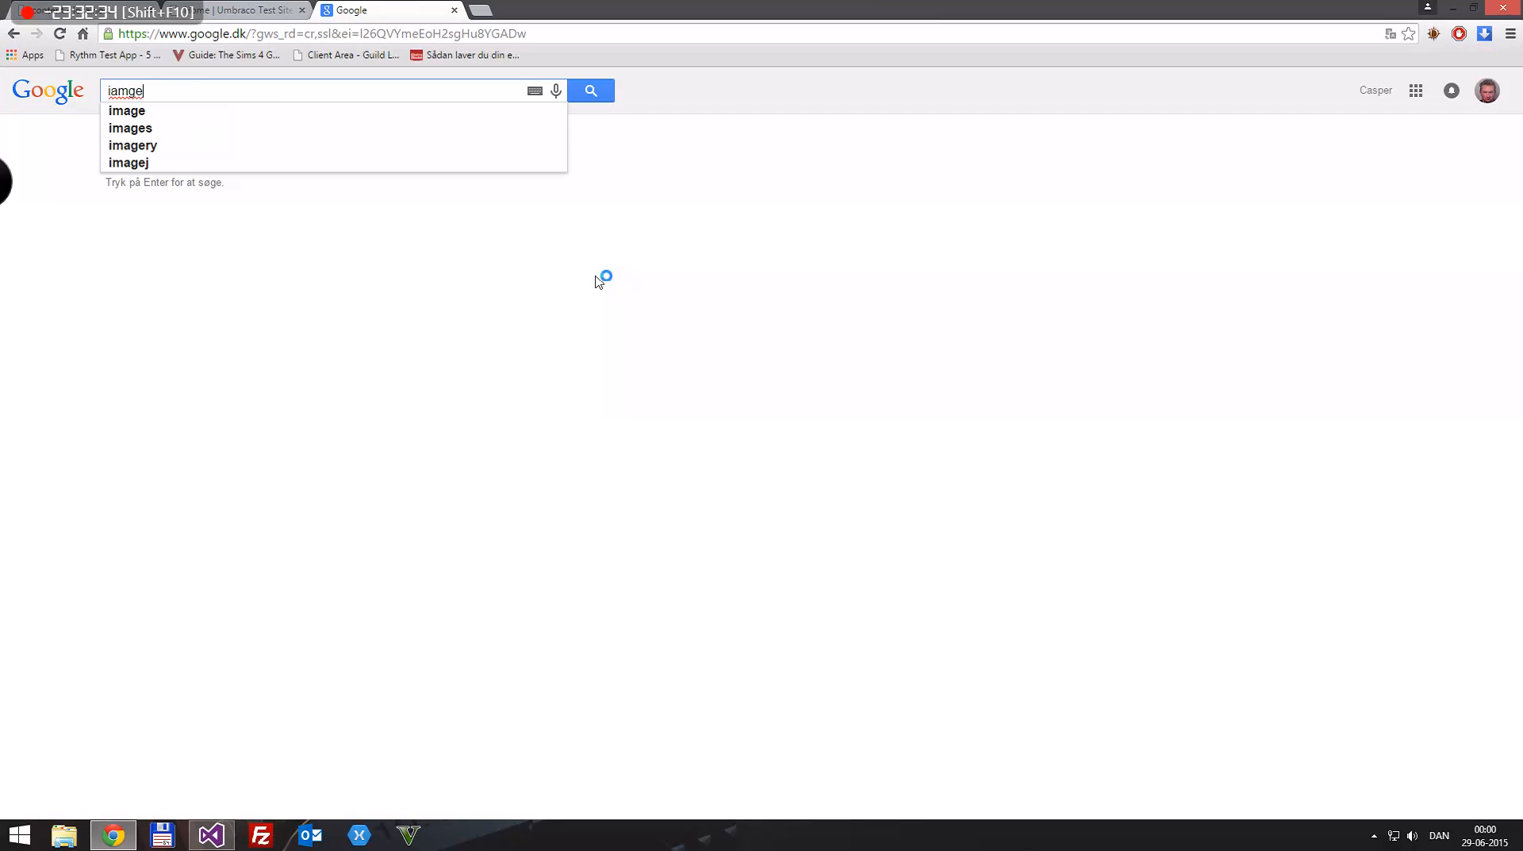
key("ctrl+a")
type("image")
key("Return")
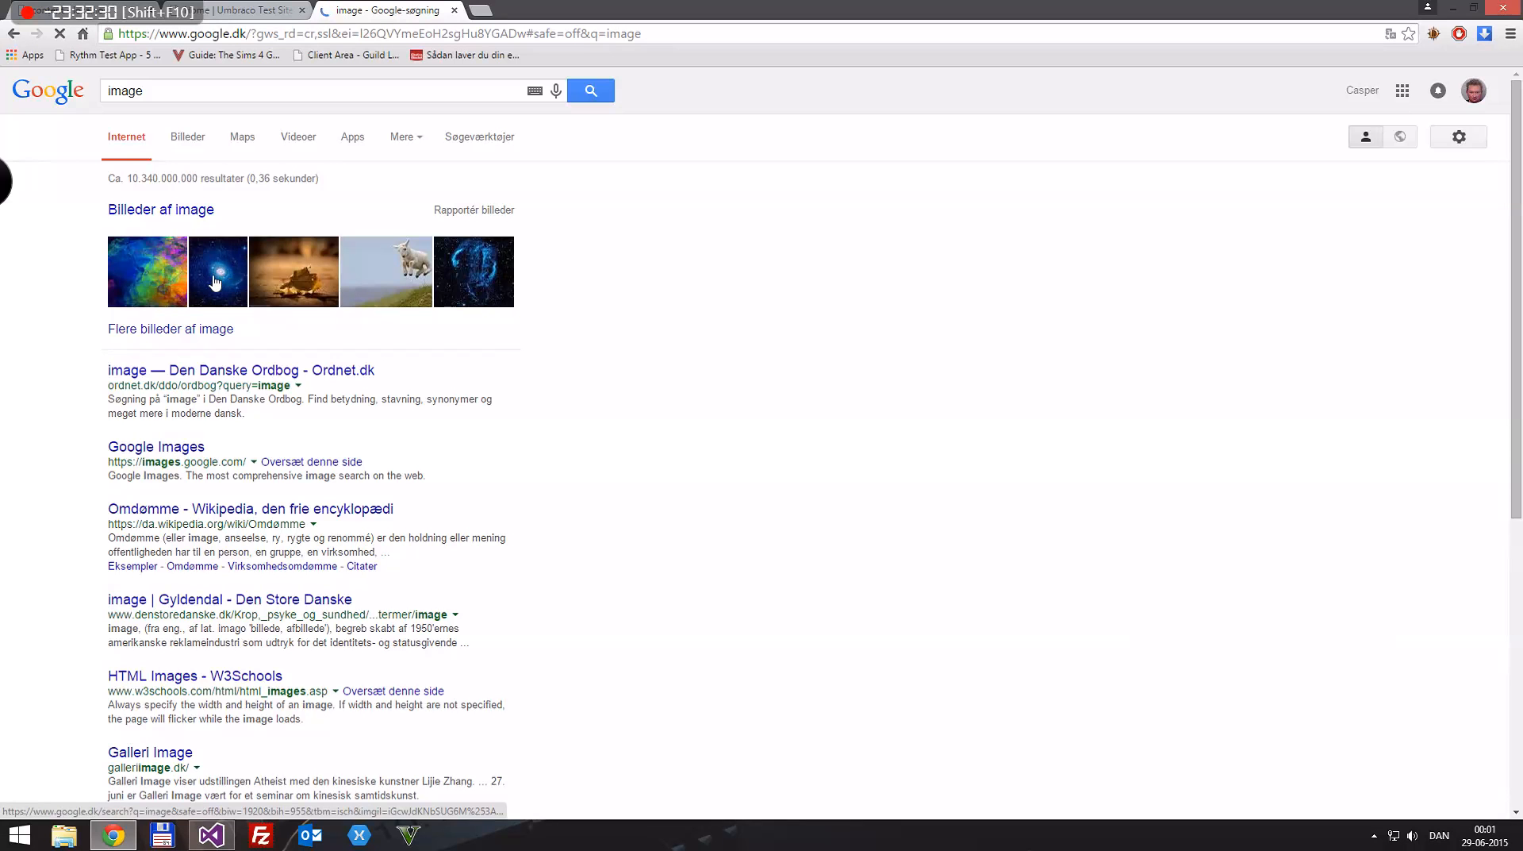
Step: Save the blue galaxy picture from the image results to the Desktop as a JPEG named images, and close the search tab
left_click(202, 295)
right_click(477, 338)
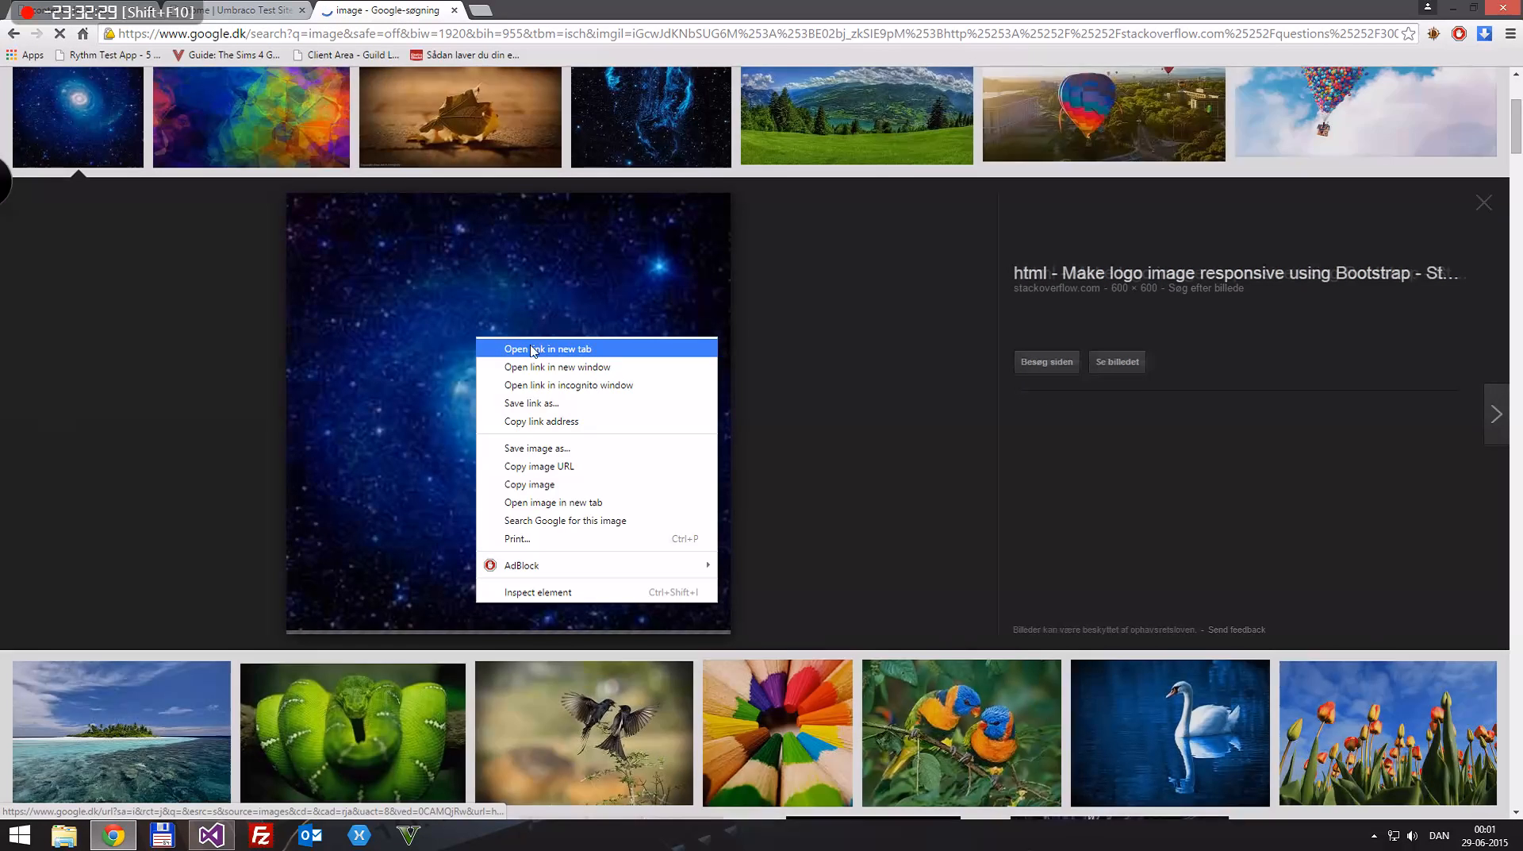
left_click(554, 446)
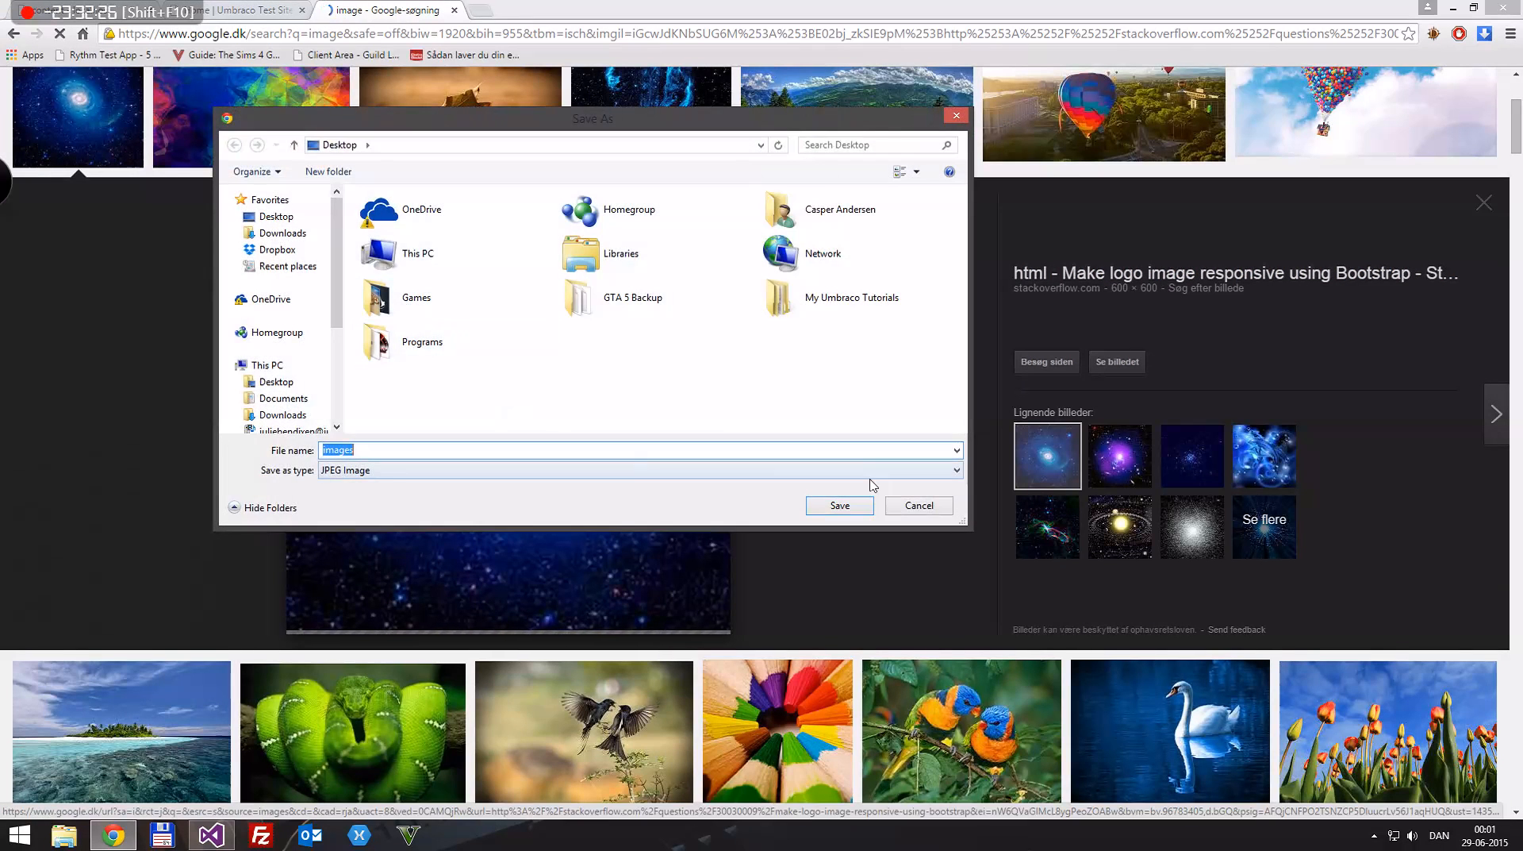
left_click(832, 512)
key("ctrl+w")
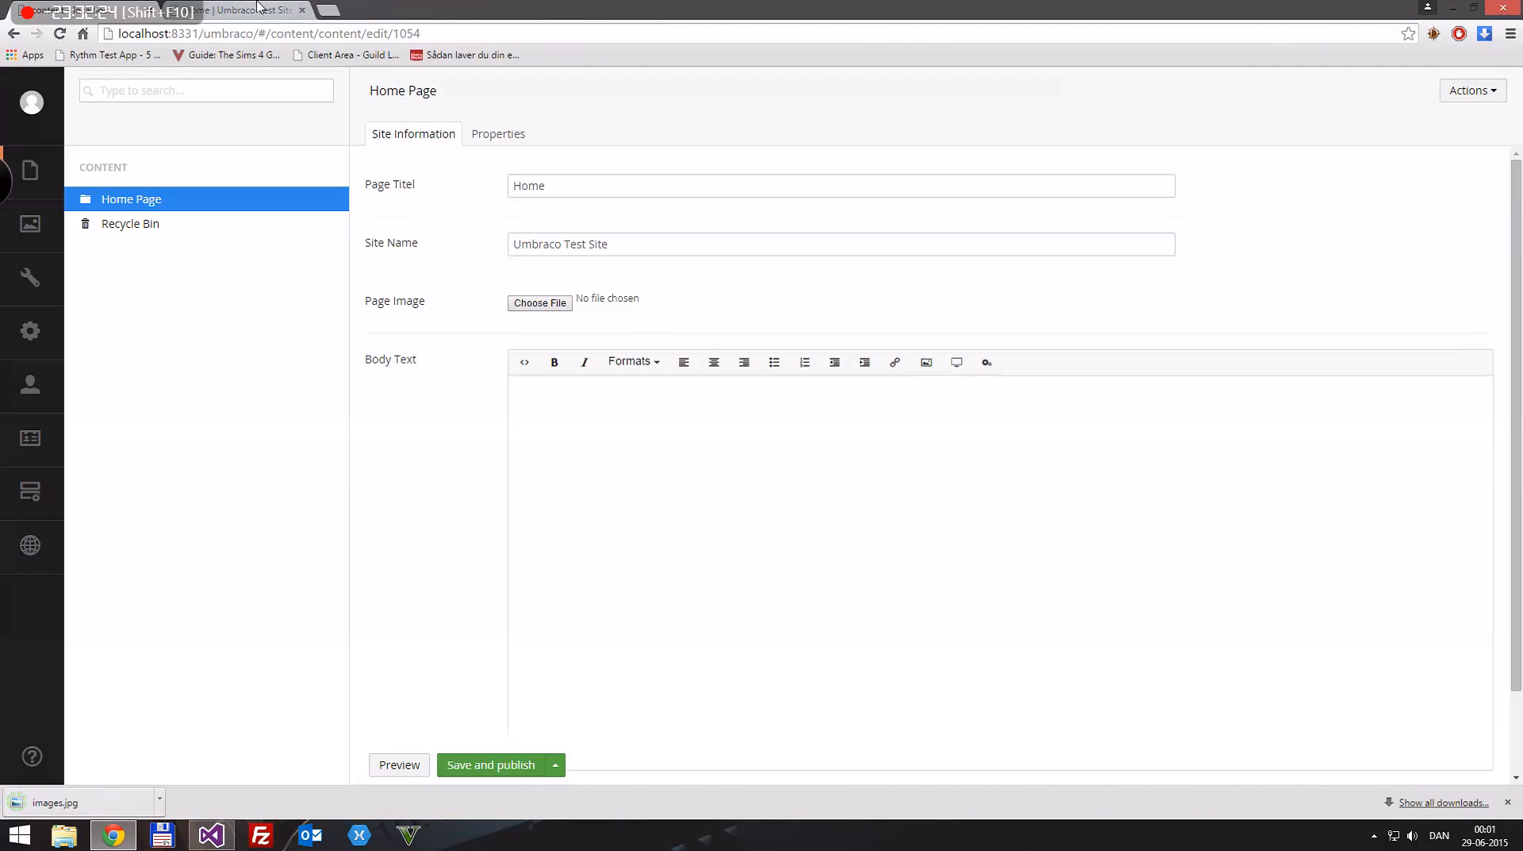
Step: Set images.jpg as the Page Image, enter "This is the body text" as the Body Text, and save and publish Home Page
left_click(551, 308)
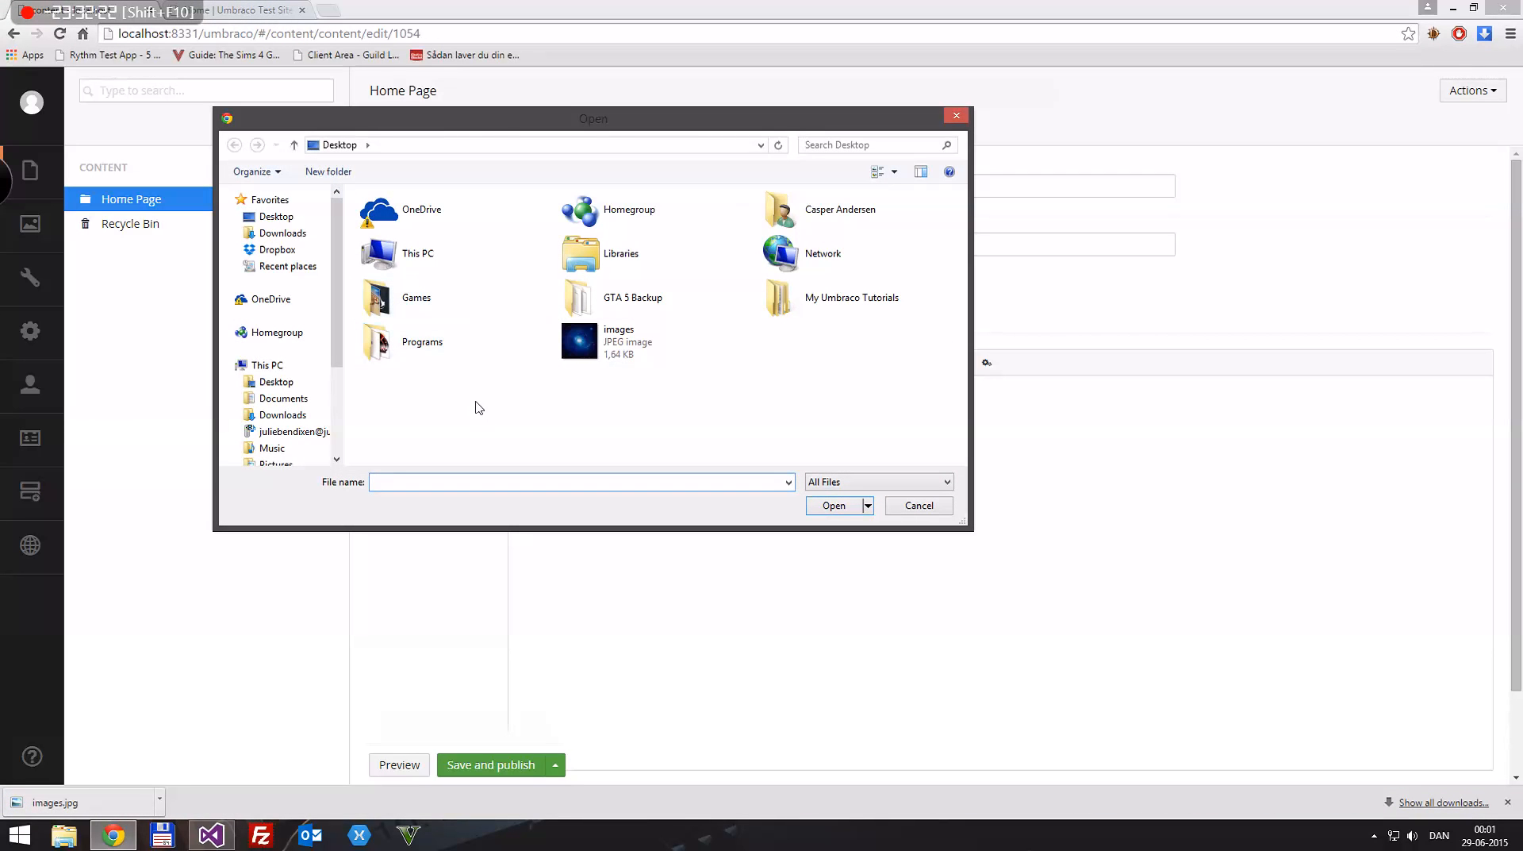
double_click(600, 355)
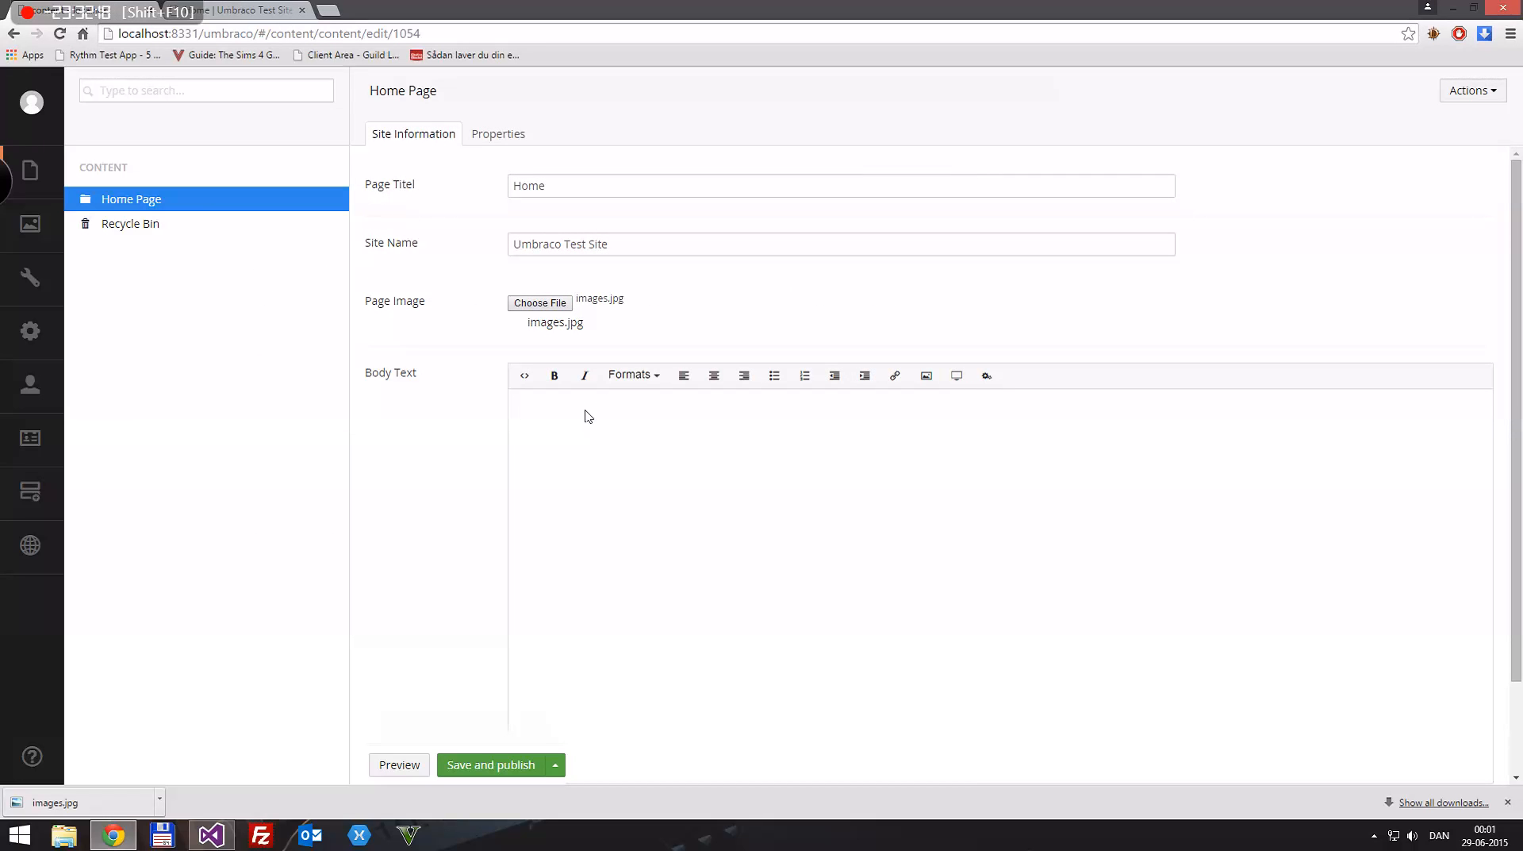
type("body text")
left_click(491, 764)
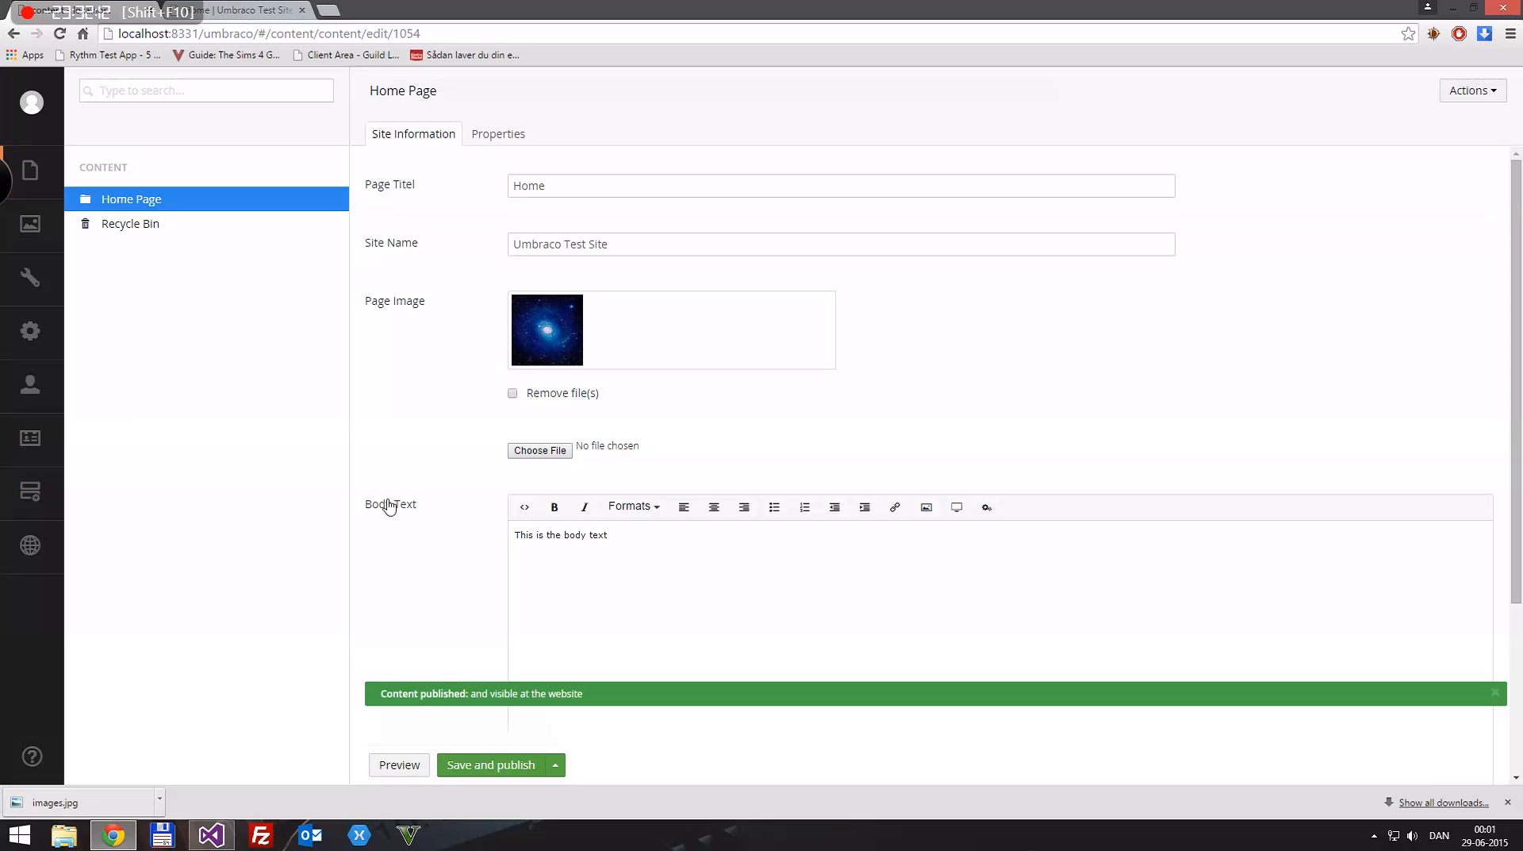
Step: Reload the site's home page at localhost:8331, examine the rendered heading, body text and image output, and return to the Umbraco back office
left_click(223, 7)
key("F5")
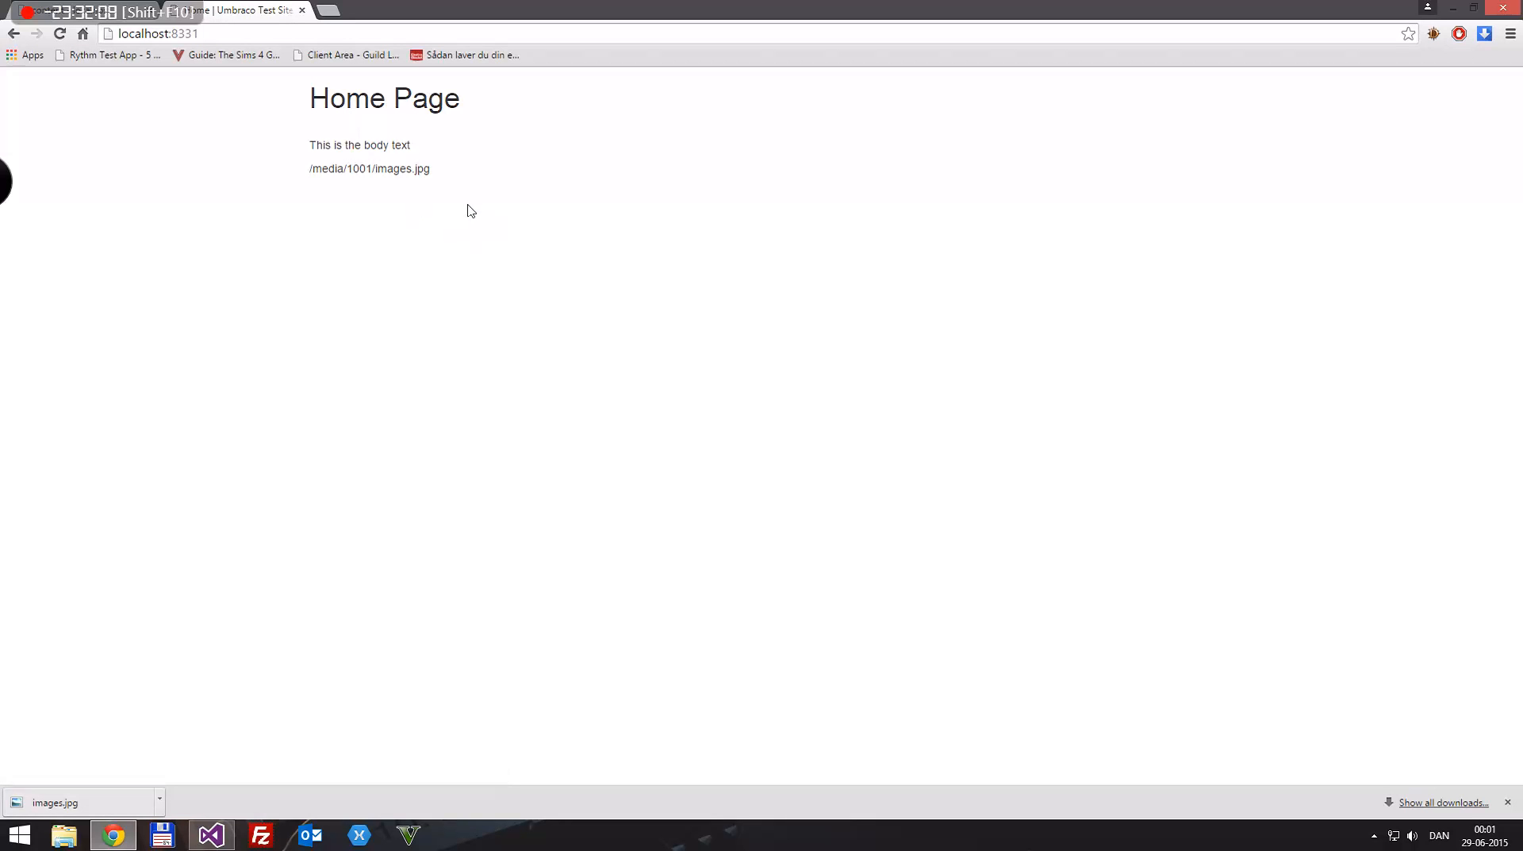
left_click_drag(266, 104, 504, 121)
left_click(516, 164)
left_click(99, 9)
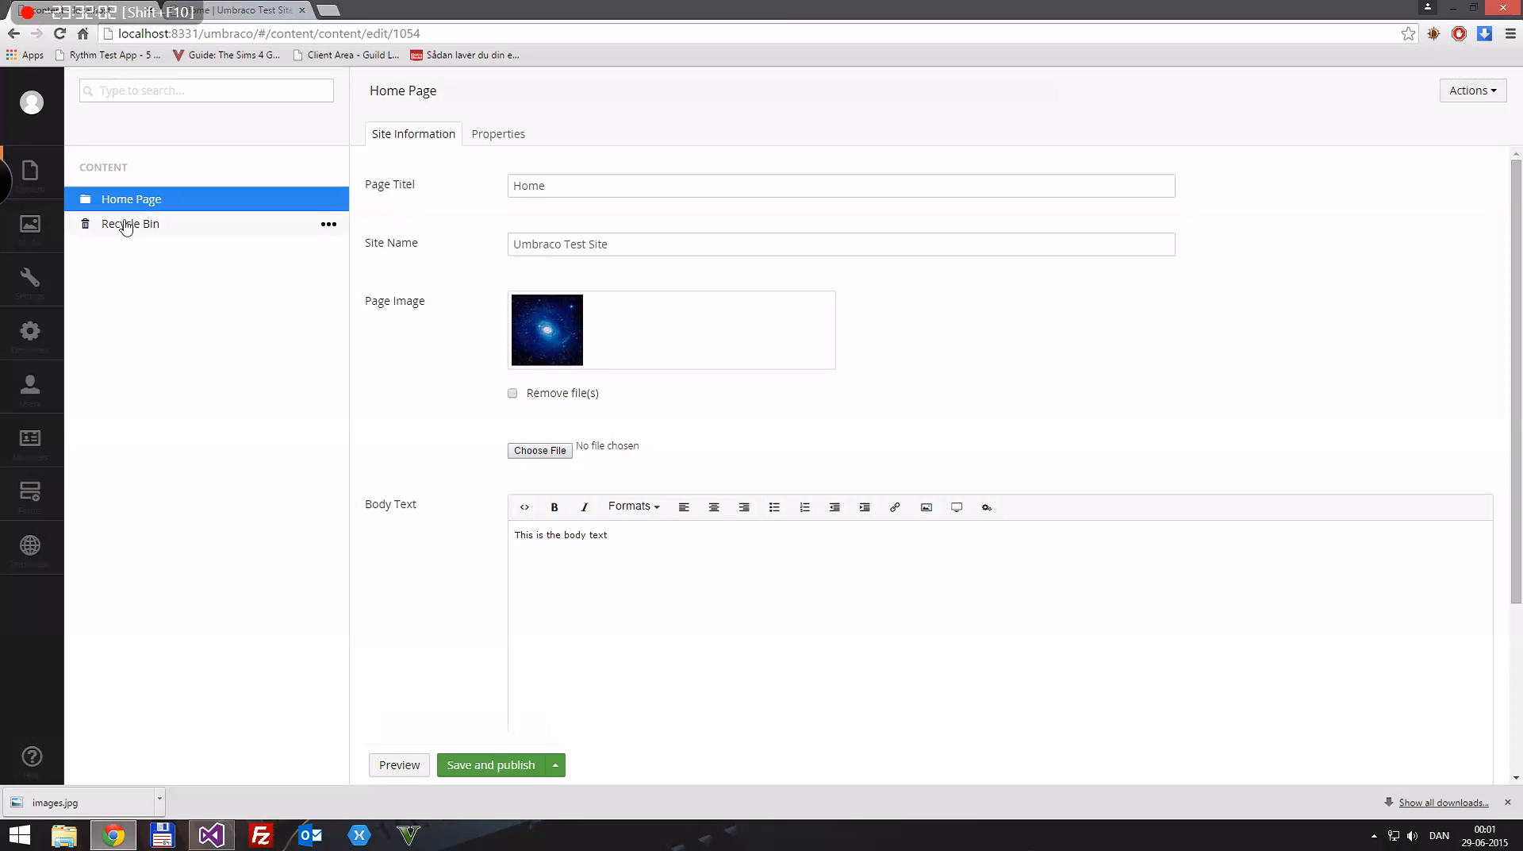
Step: Examine the heading, body text and image output rendered on the site's home page
left_click(266, 9)
left_click_drag(346, 101, 471, 93)
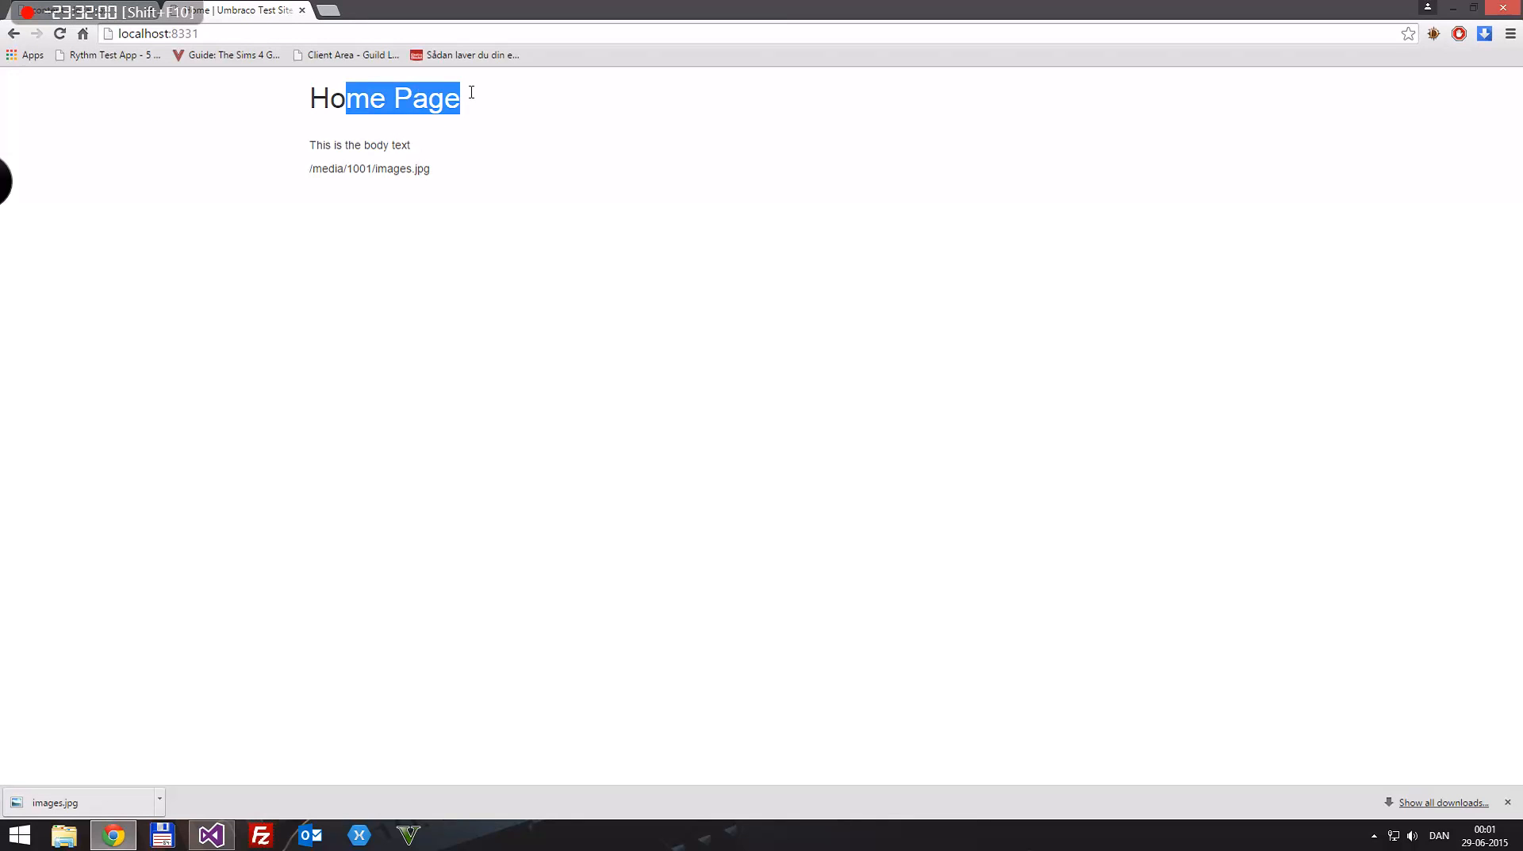
left_click(473, 218)
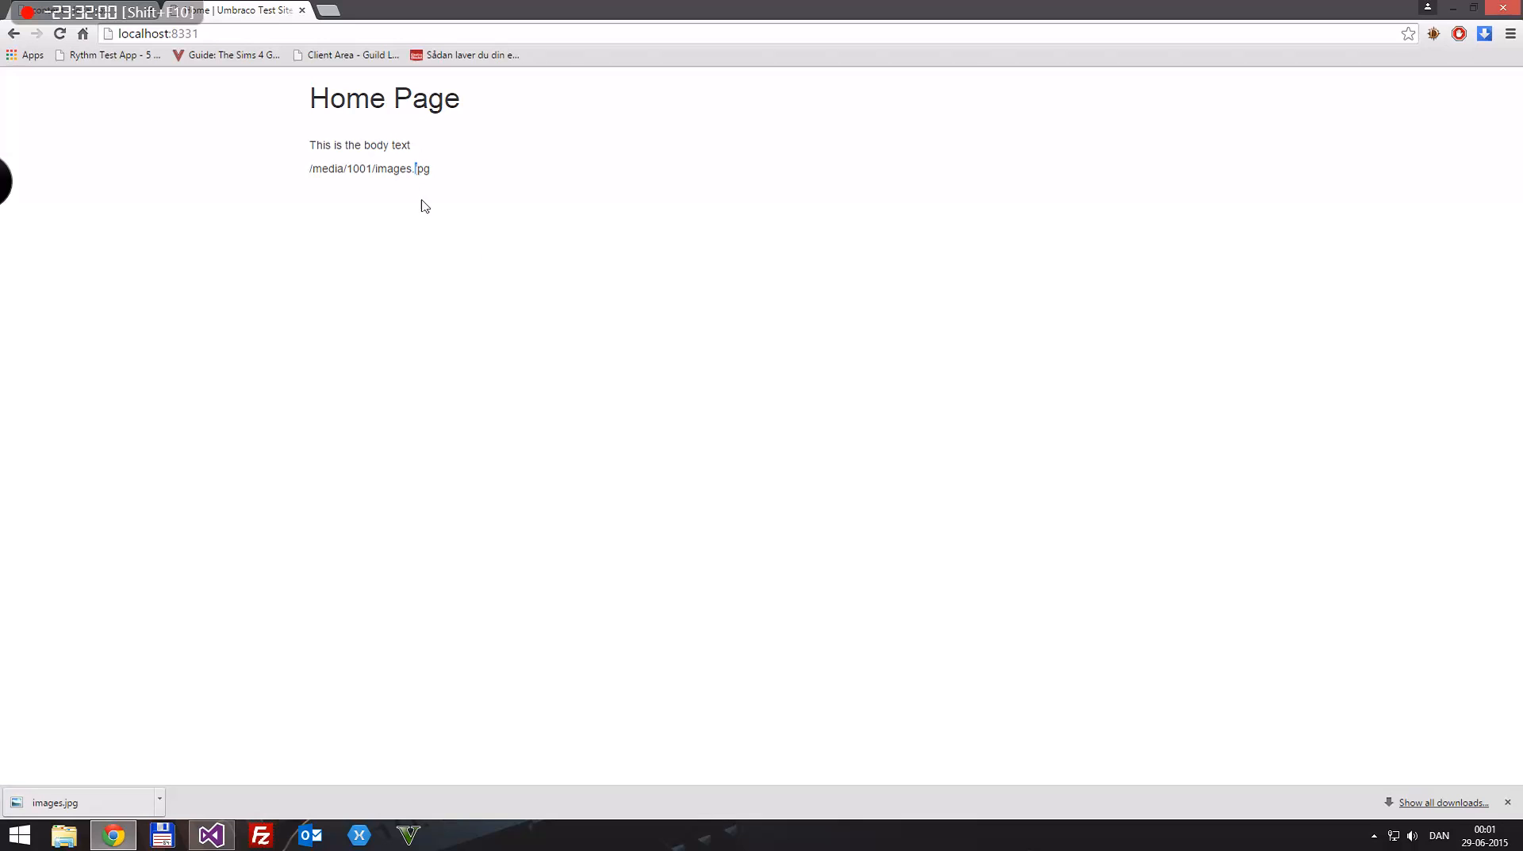
left_click_drag(308, 139, 343, 96)
left_click(348, 144)
left_click_drag(311, 166, 373, 133)
left_click(465, 149)
left_click_drag(303, 168, 449, 176)
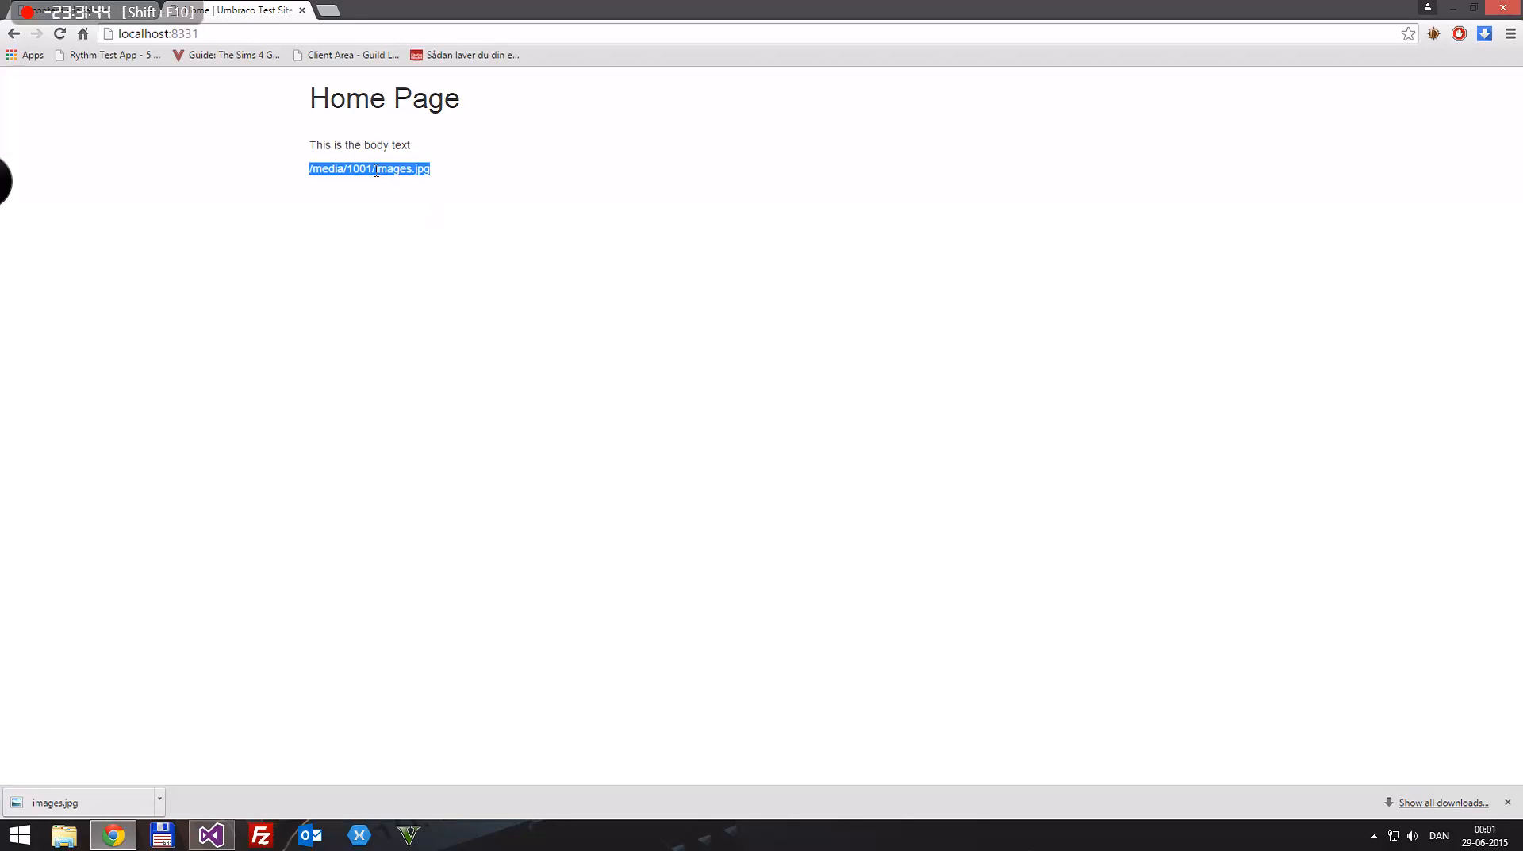
left_click(320, 165)
Step: Open the browser's full downloads list, clear all its entries and close the downloads page
left_click(1420, 802)
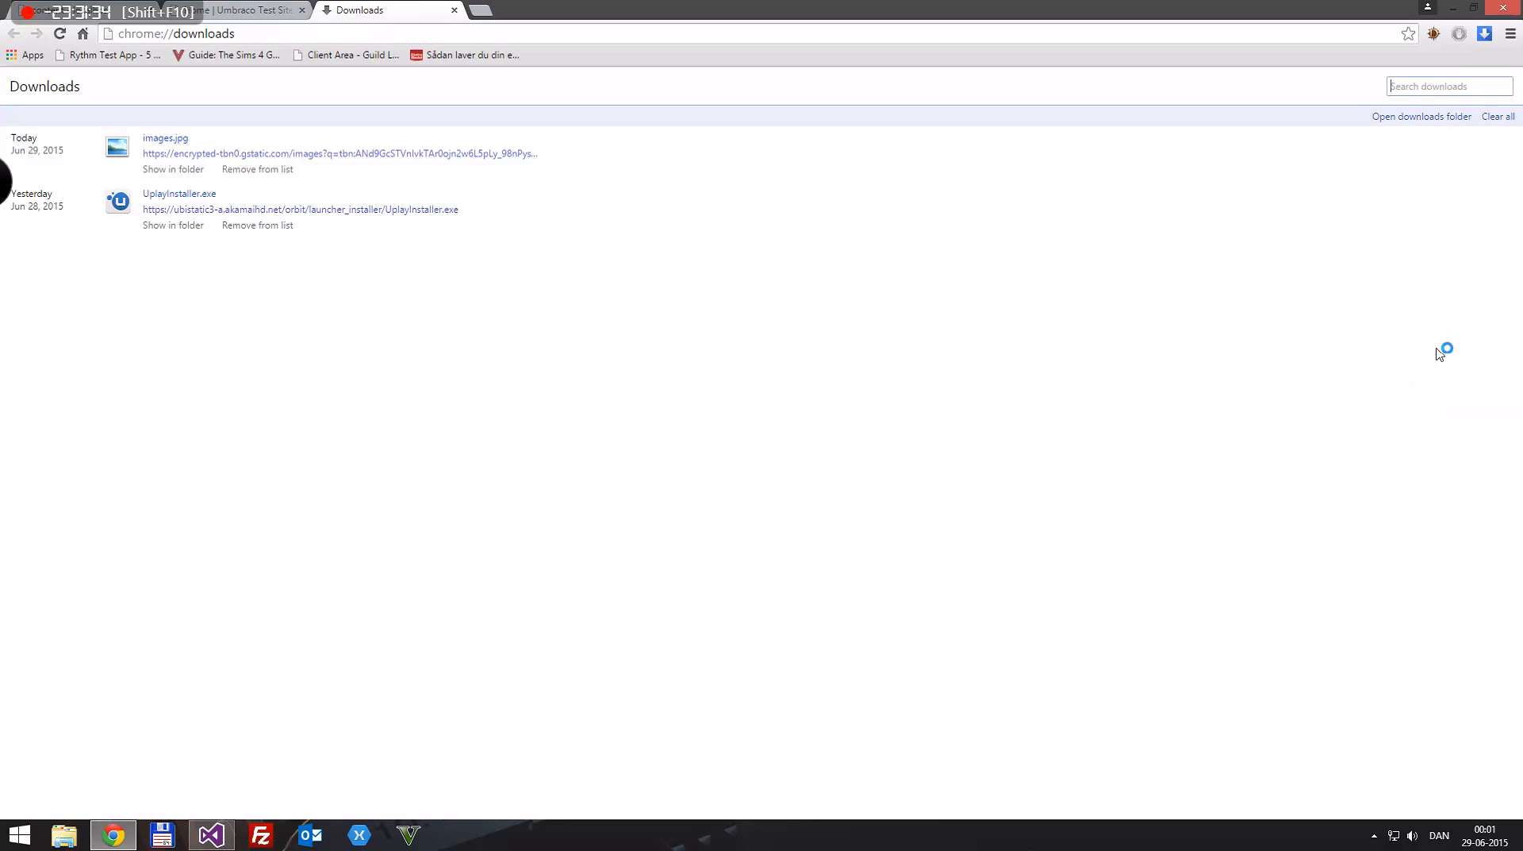
left_click(1500, 117)
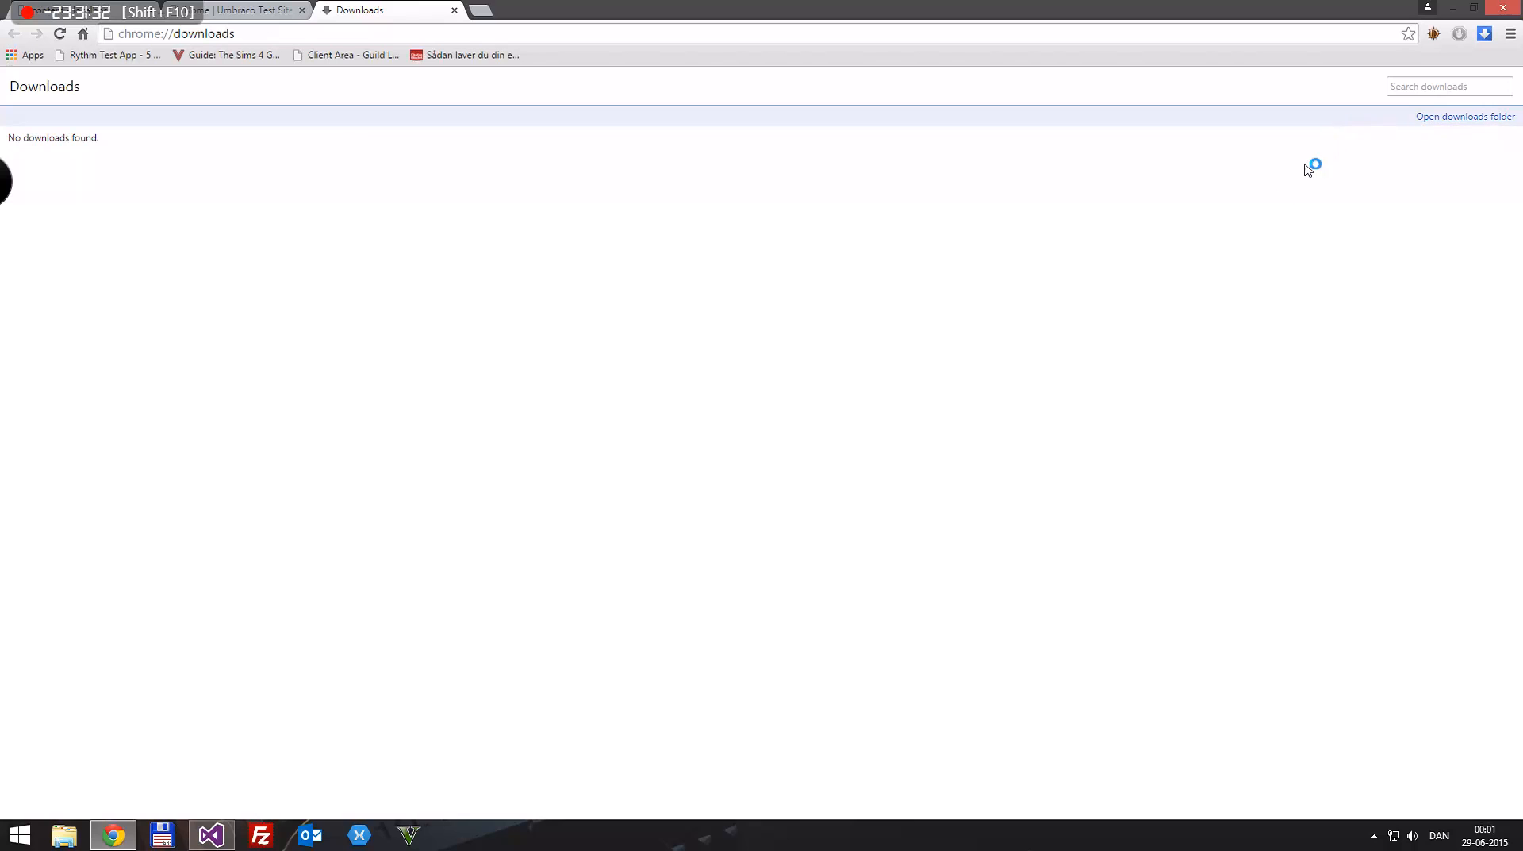
key("ctrl+w")
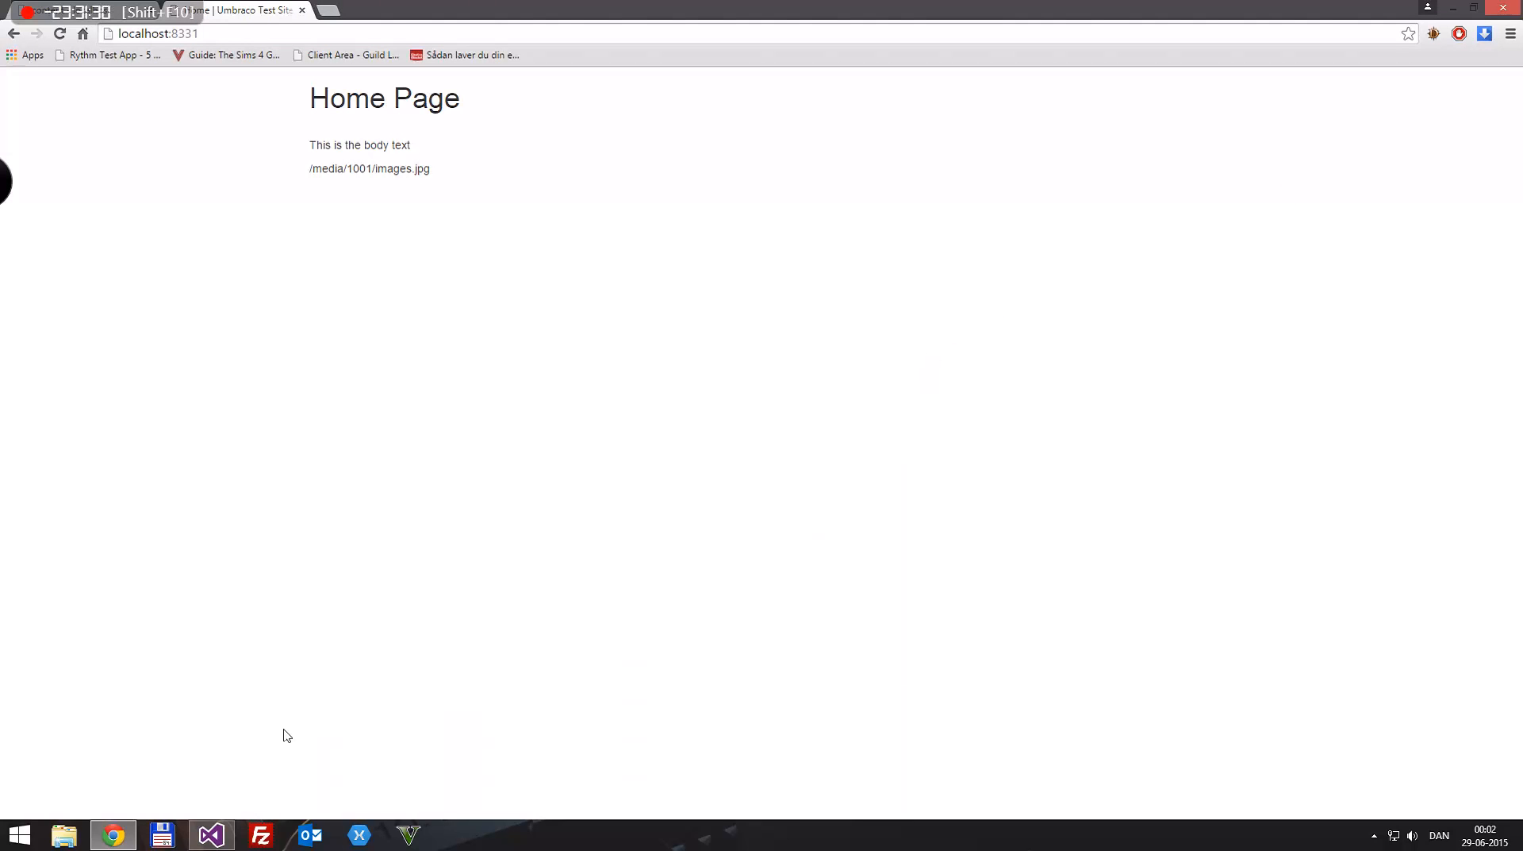
left_click(211, 836)
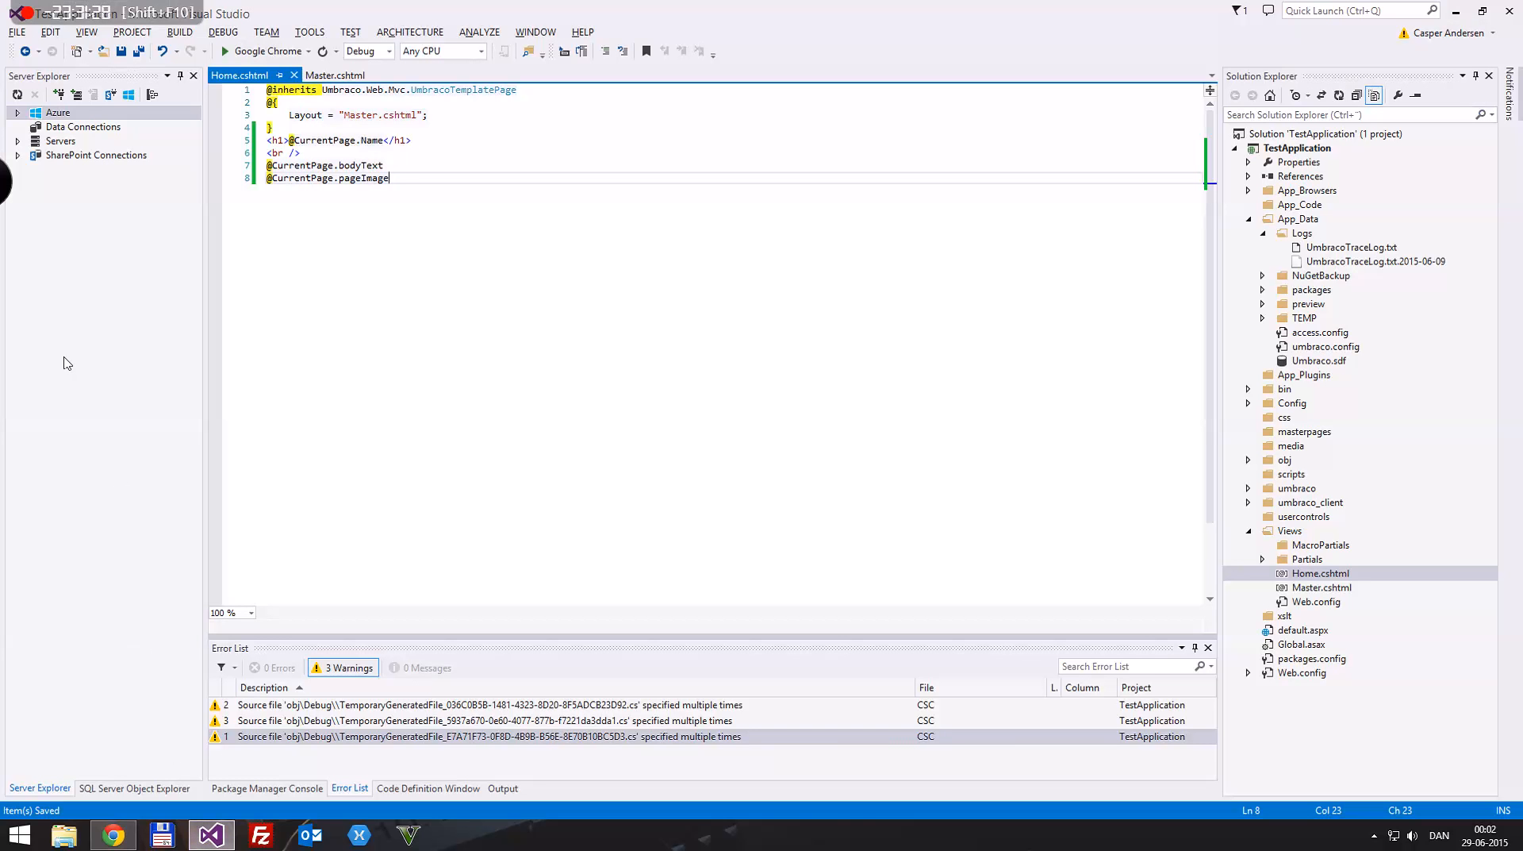
key("Home")
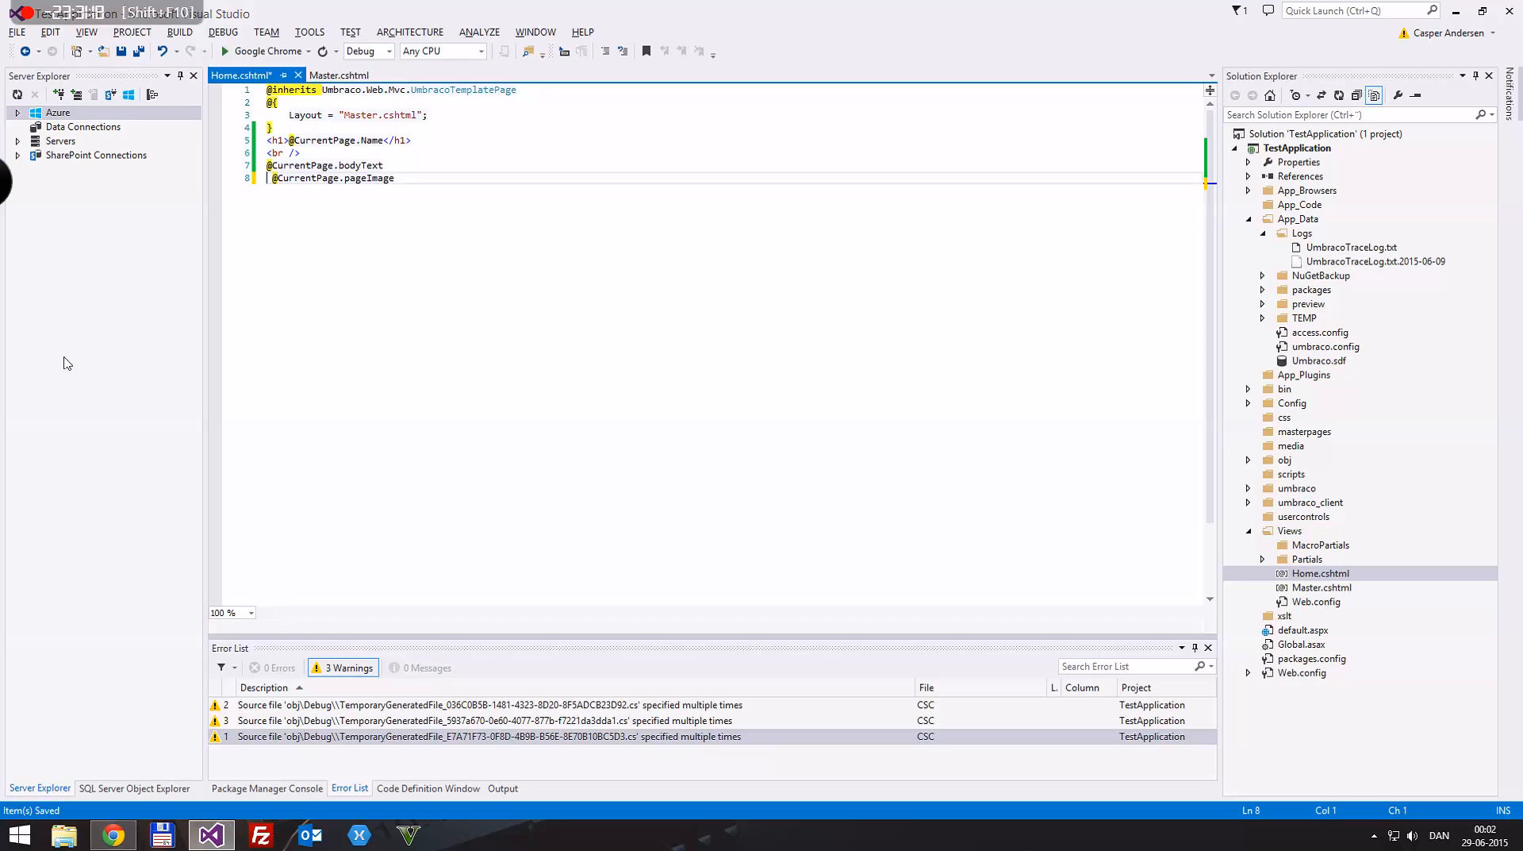
type("<img sr")
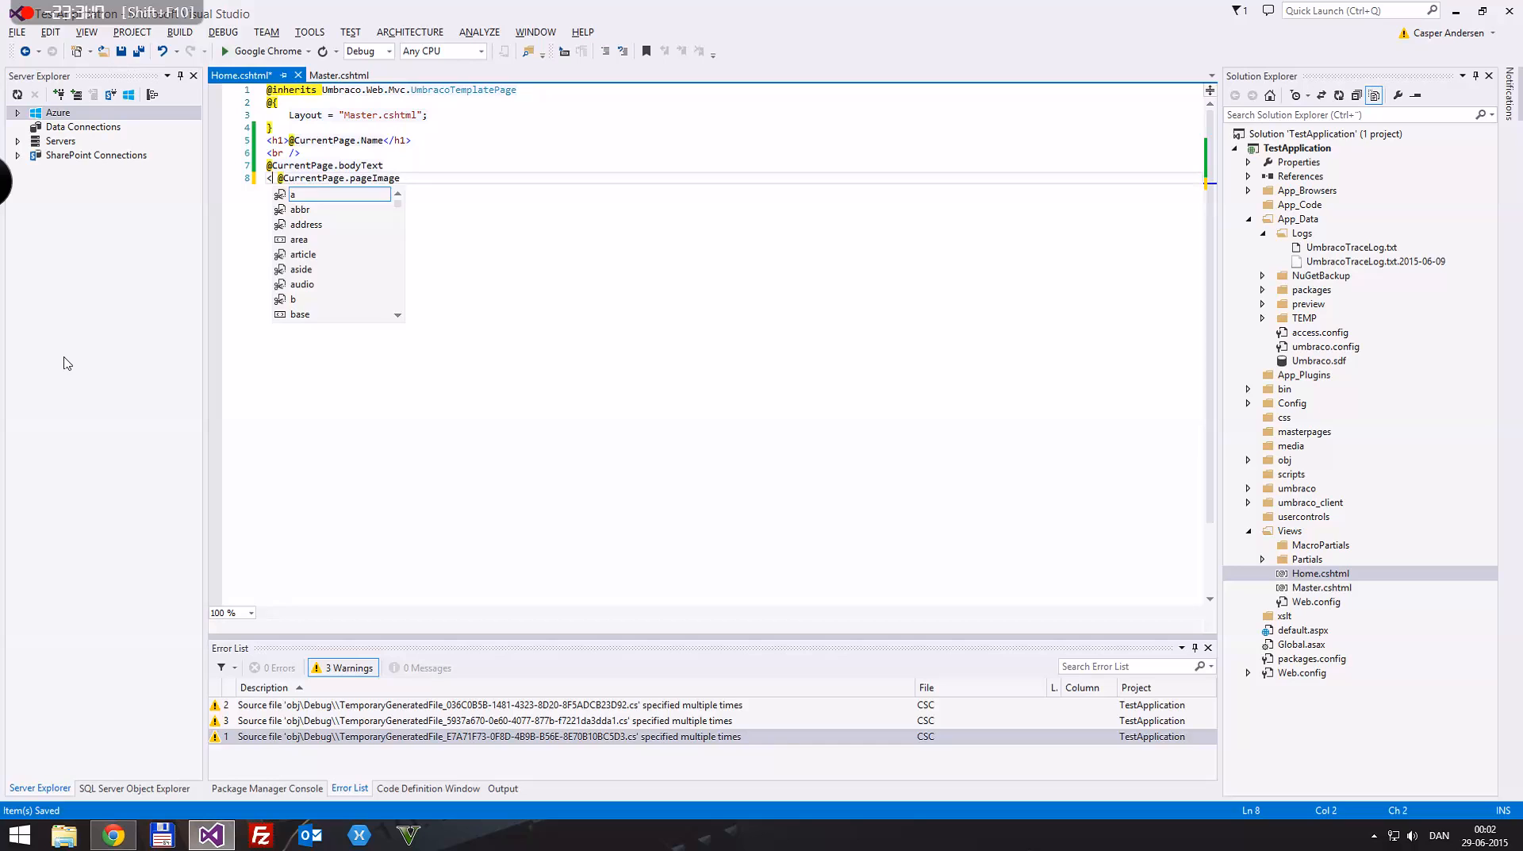
type("c=")
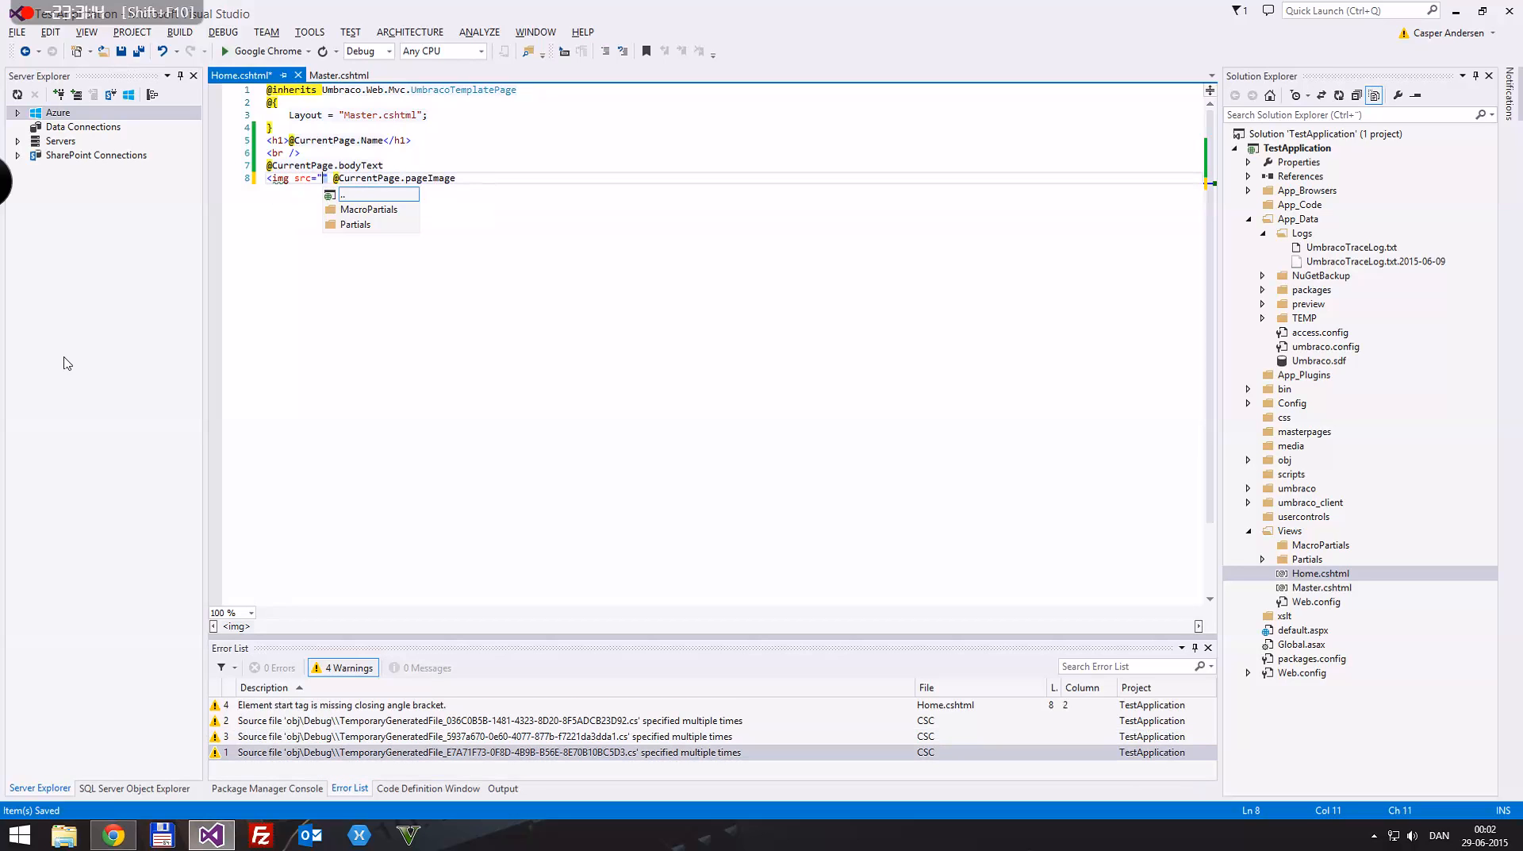
key("Delete")
key("Delete")
key("End")
type("\"")
key("ctrl+s")
type("alt=")
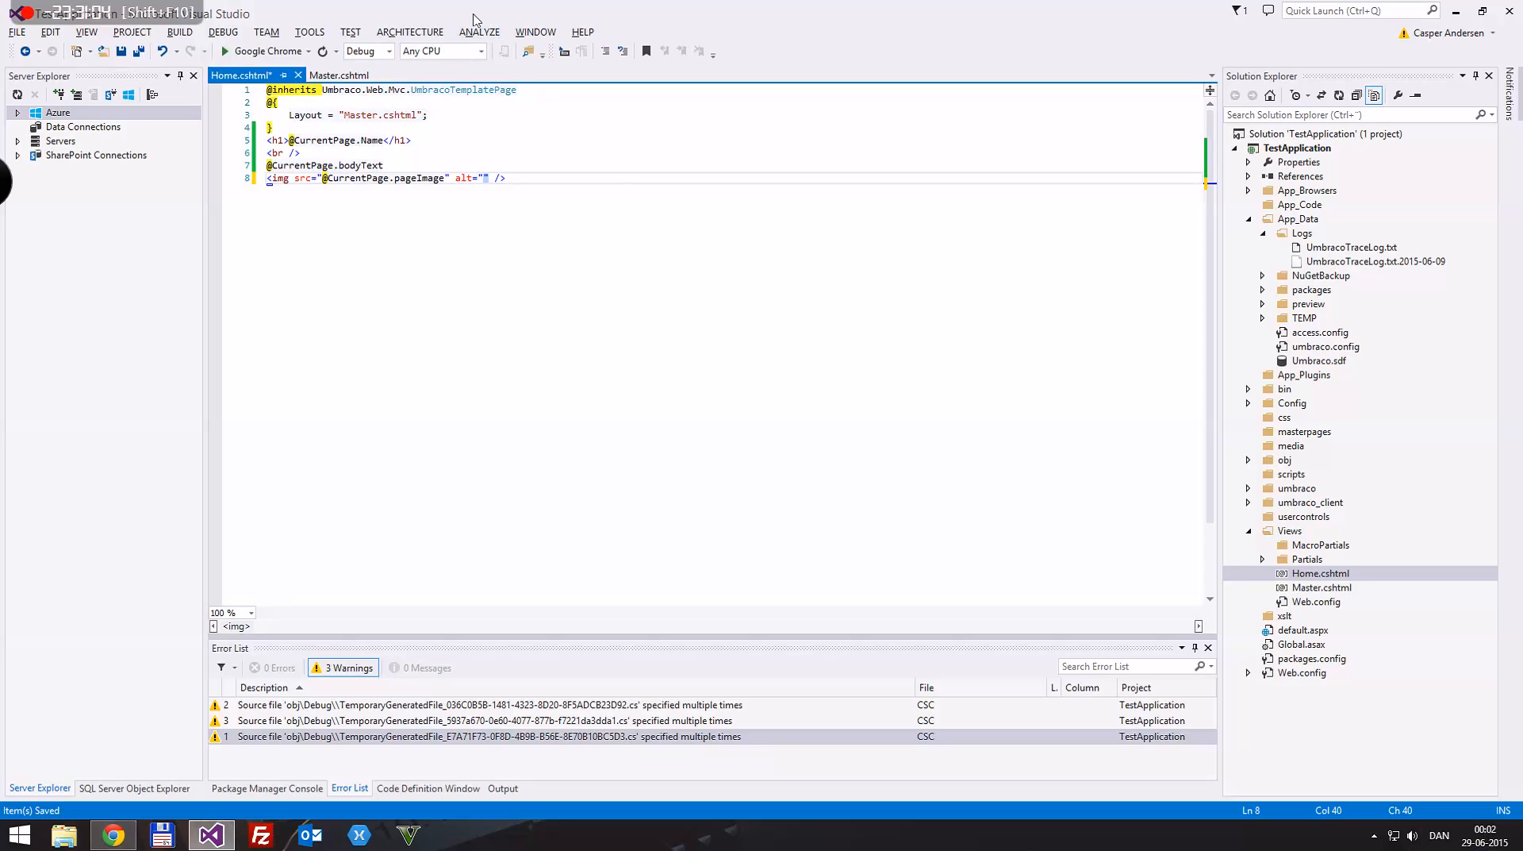
type("@CurrentPage\"")
type("Name")
key("ctrl+s")
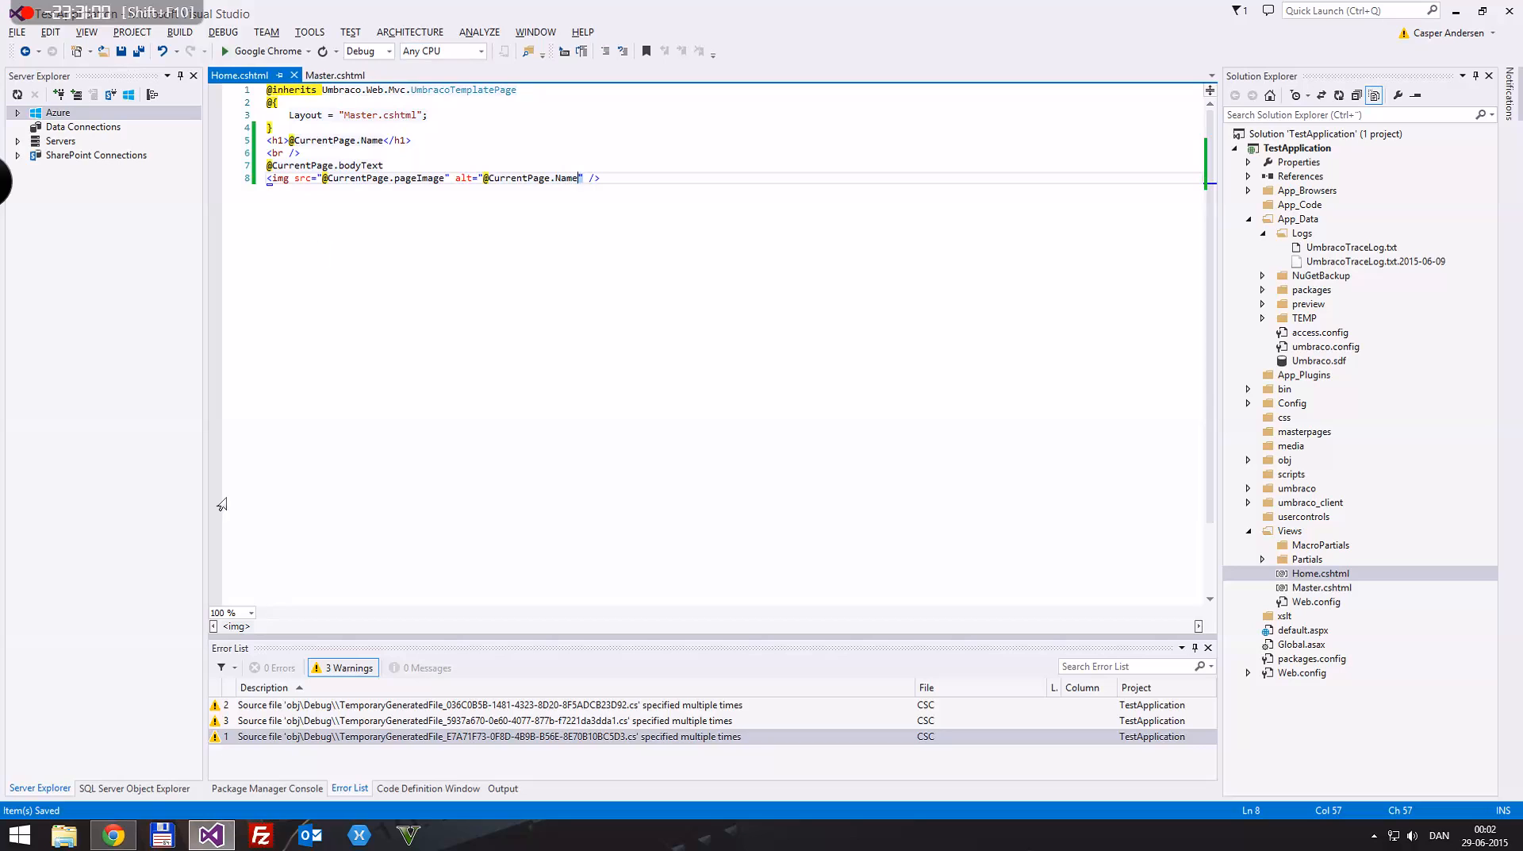
Step: Reload the site's home page in Chrome, inspect the page image, and go back to the Umbraco back office in a smaller window
left_click(113, 835)
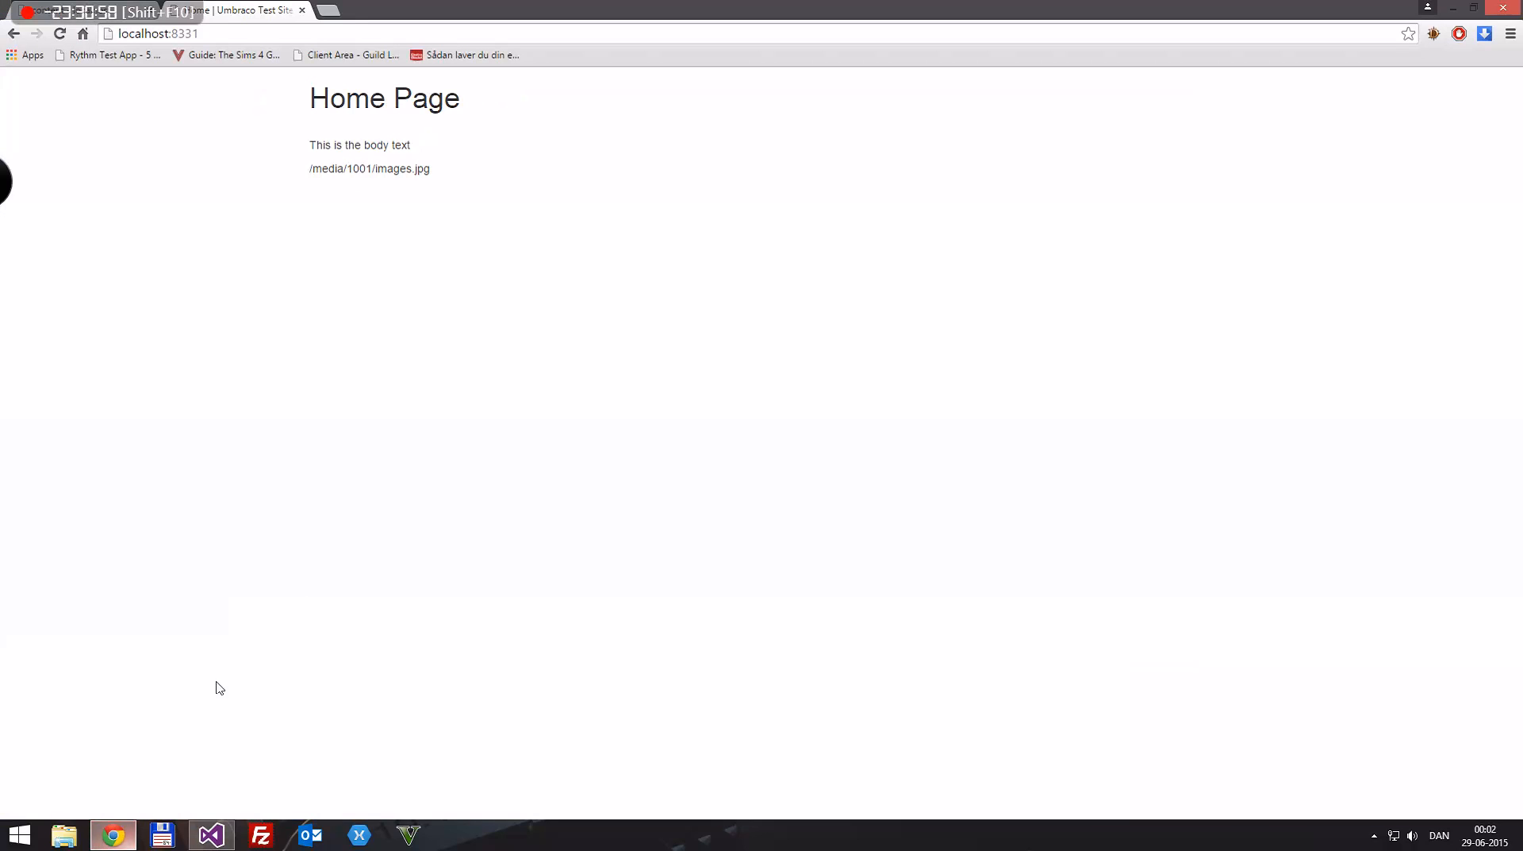
key("F5")
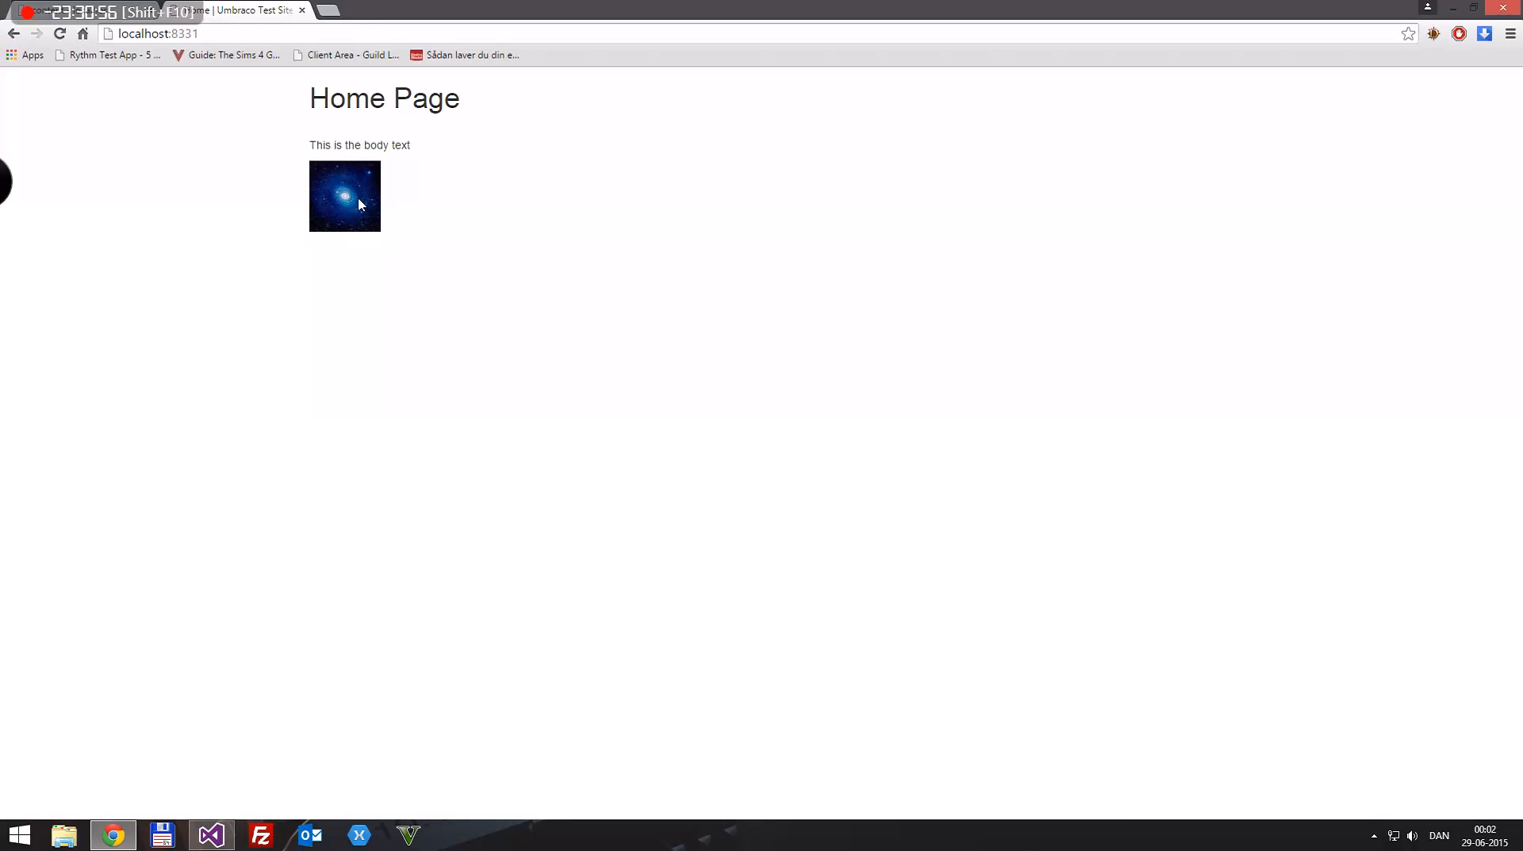
mouse_move(355, 190)
left_mouse_down()
mouse_move(452, 233)
mouse_move(325, 188)
left_mouse_up()
left_click_drag(584, 282, 387, 141)
left_click(273, 112)
left_click_drag(532, 7, 497, 168)
left_click(258, 189)
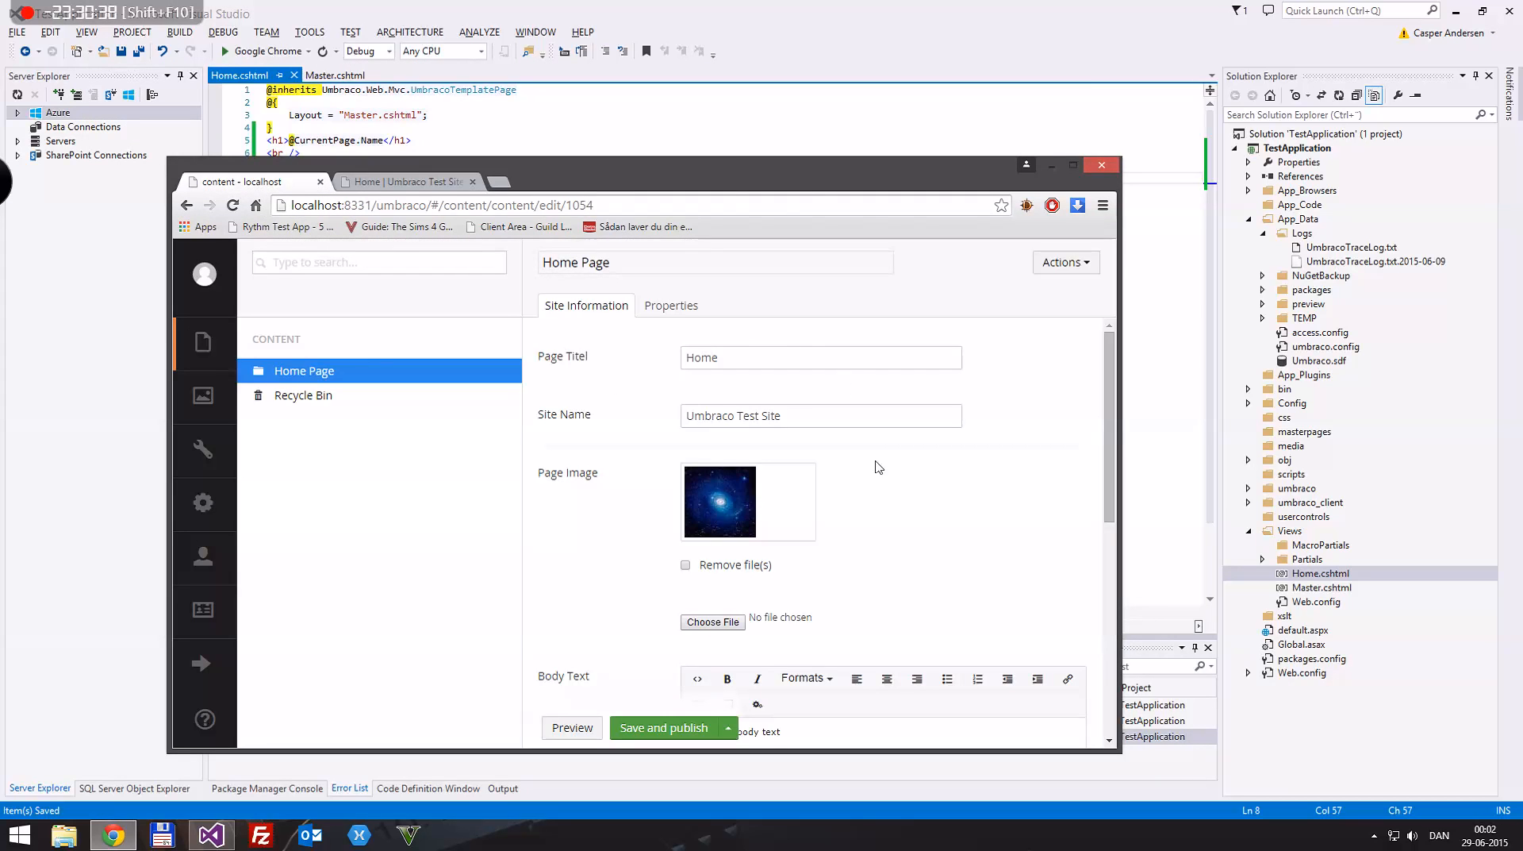
Step: Create a new stylesheet named Custom in Umbraco's Settings section
left_click(204, 450)
left_click(626, 650)
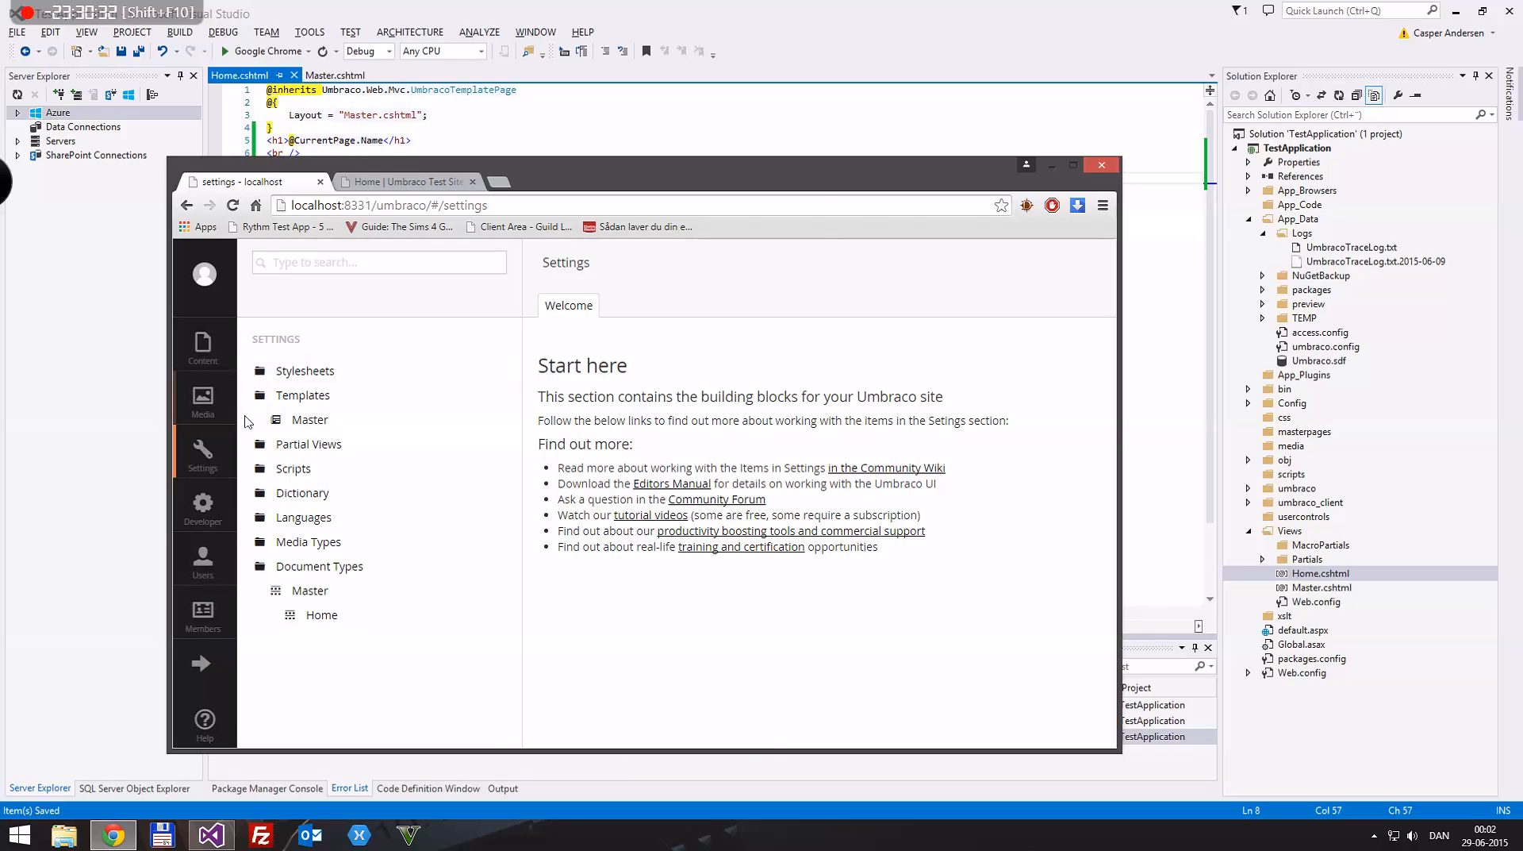
left_click(246, 371)
right_click(302, 370)
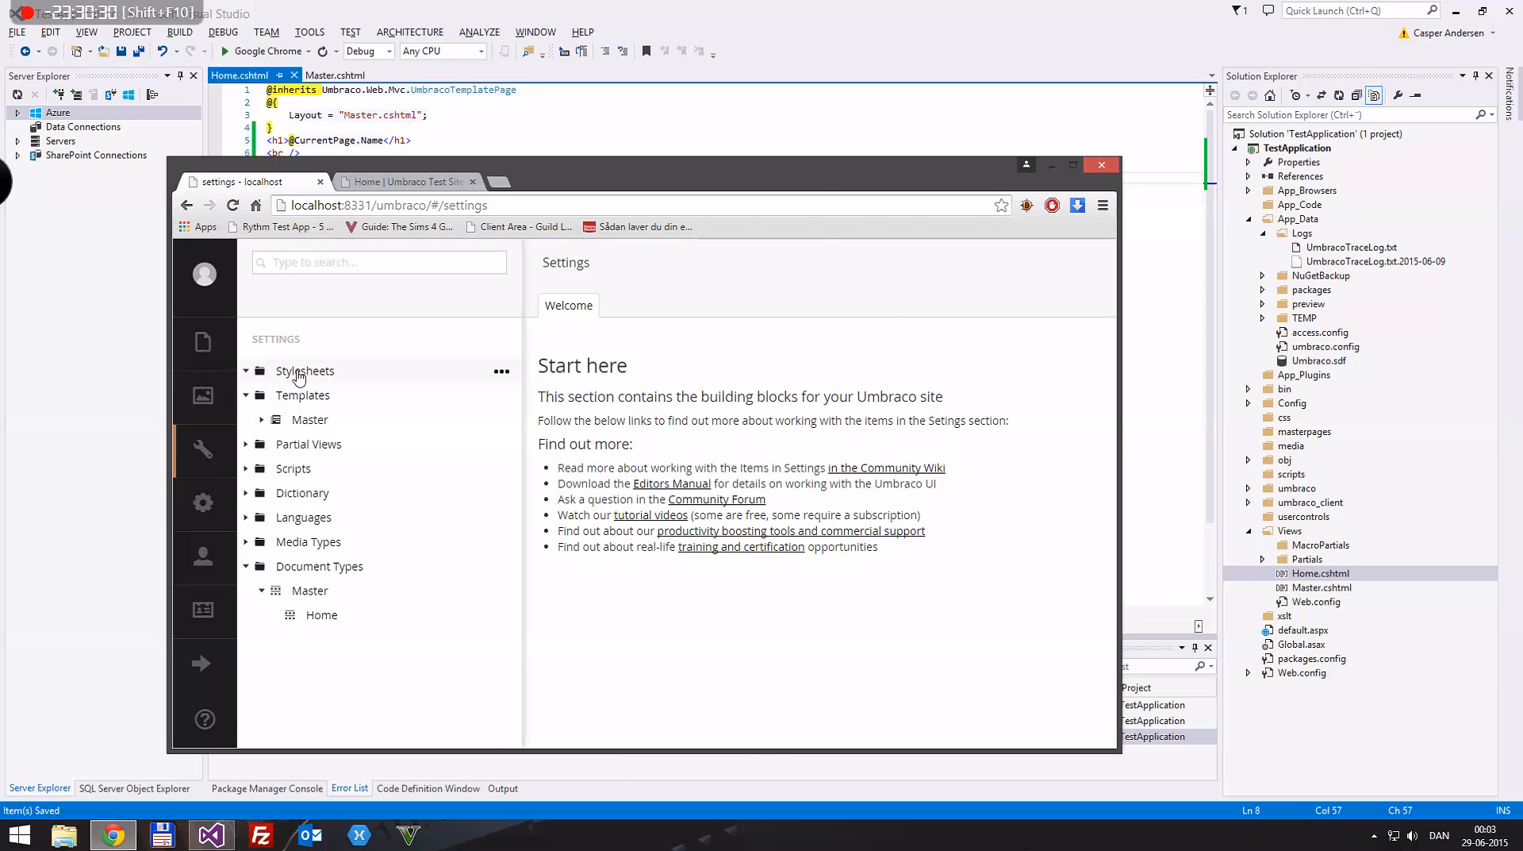
left_click(589, 339)
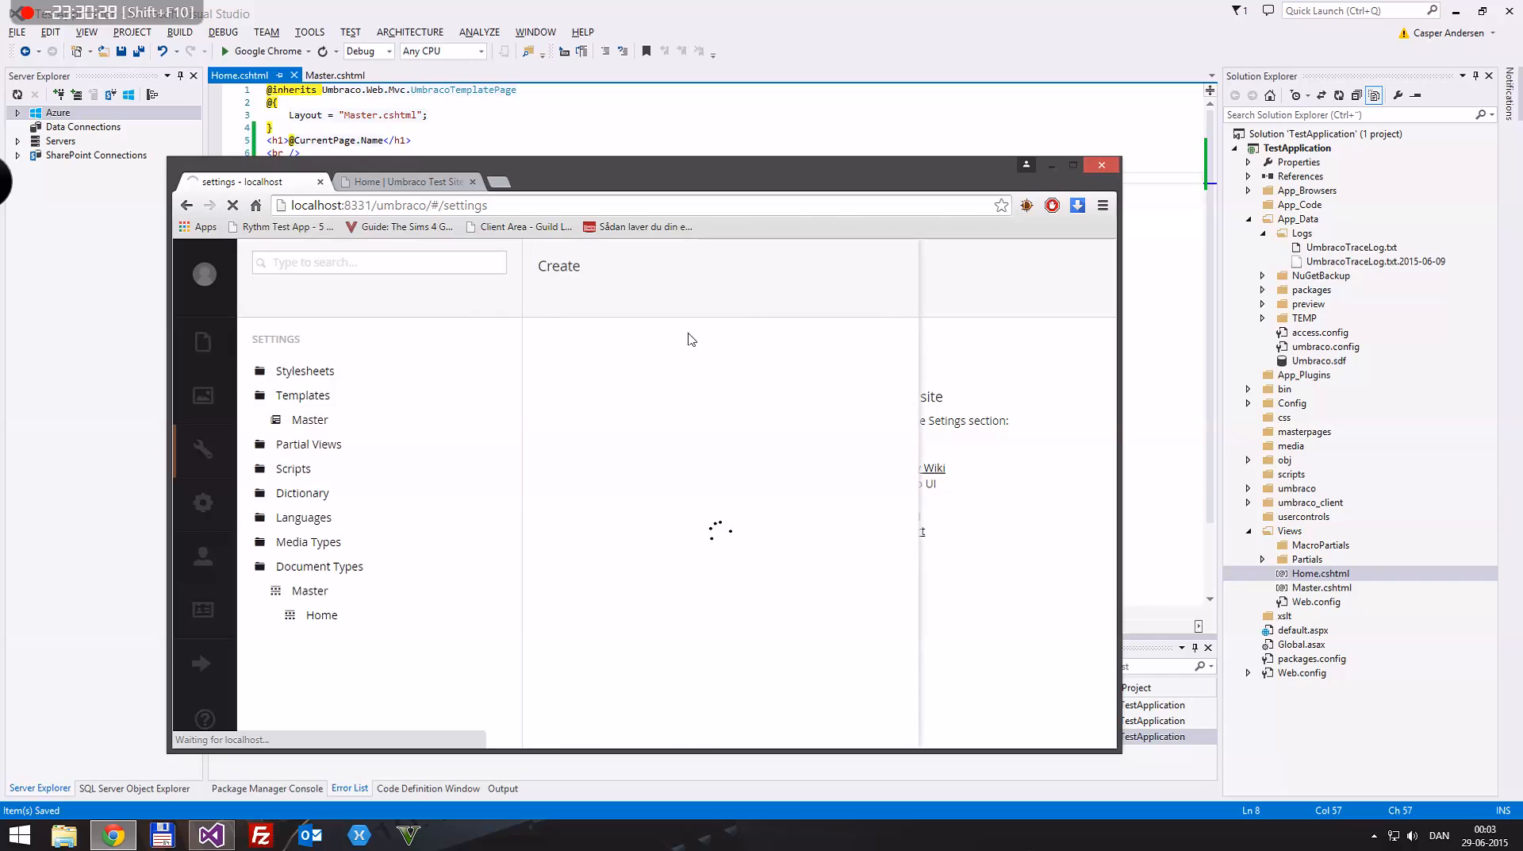
type("Custom")
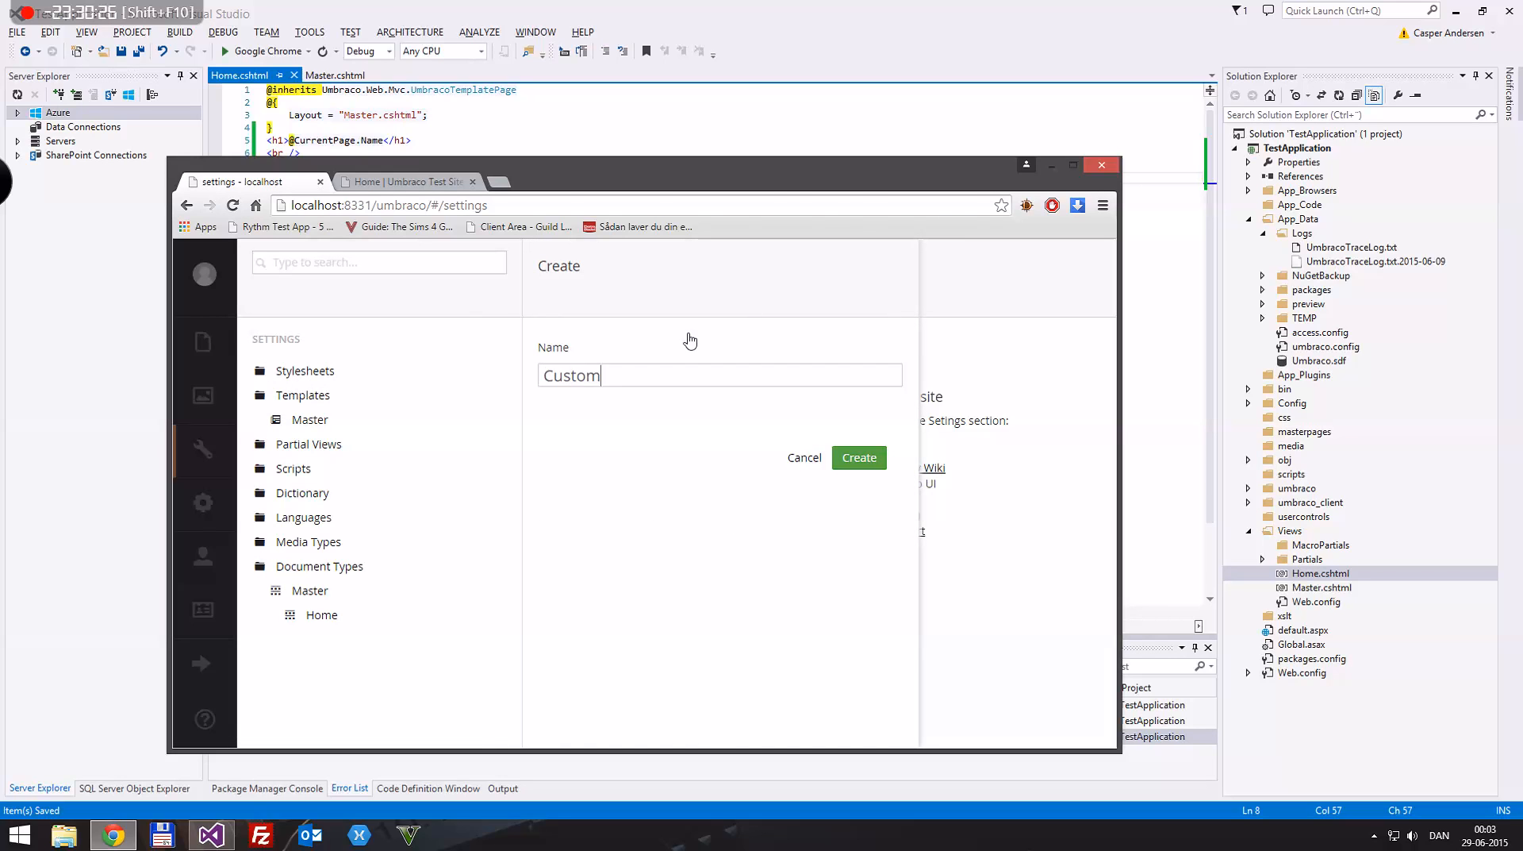
key("Return")
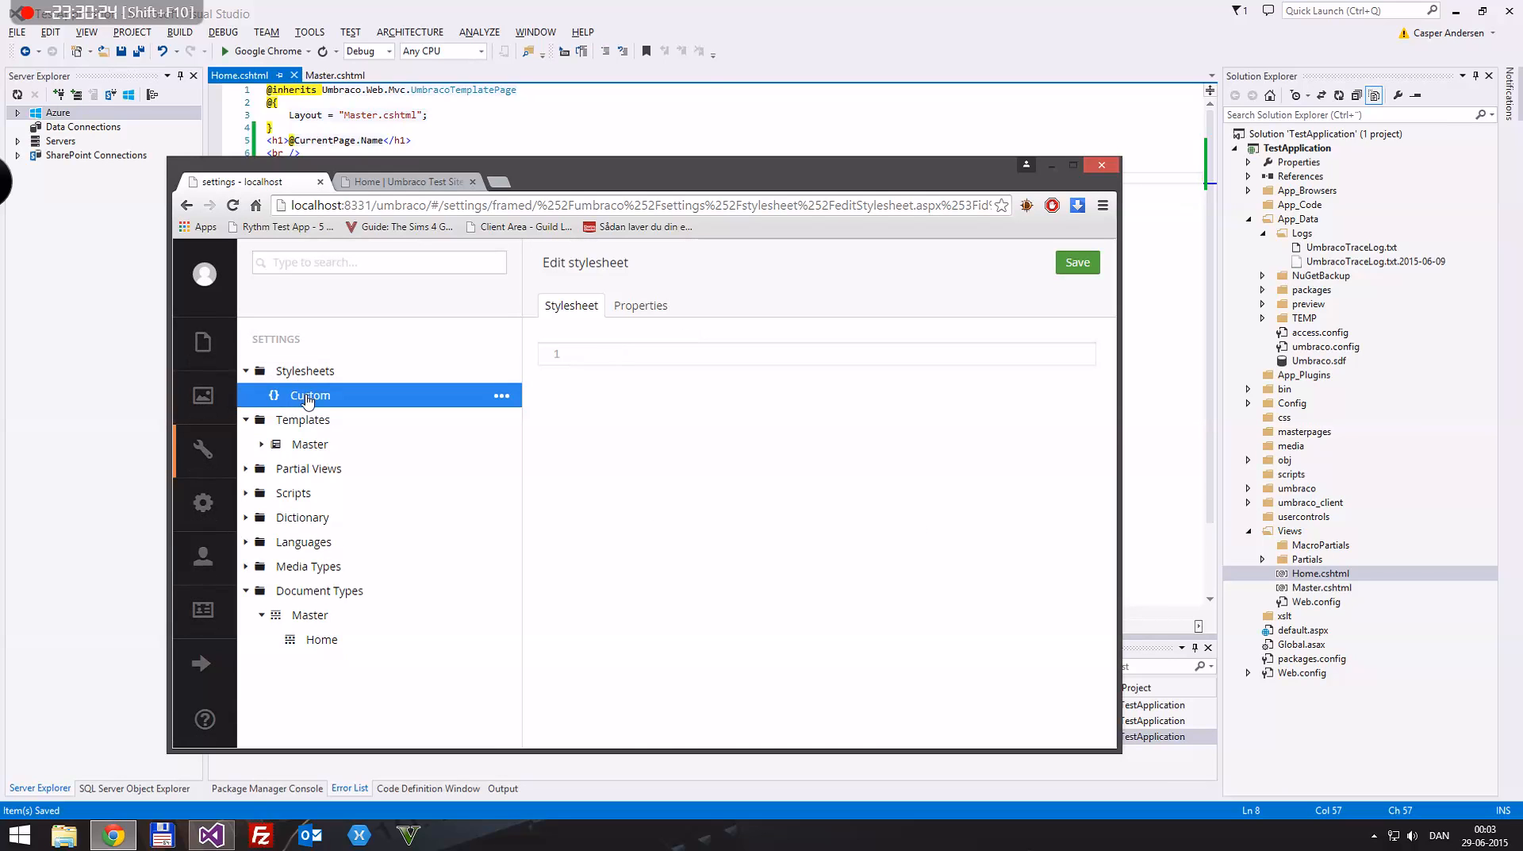
Step: Refresh Visual Studio's Solution Explorer and include the log file UmbracoTraceLog.txt.2015-06-28 in the project
left_click(786, 7)
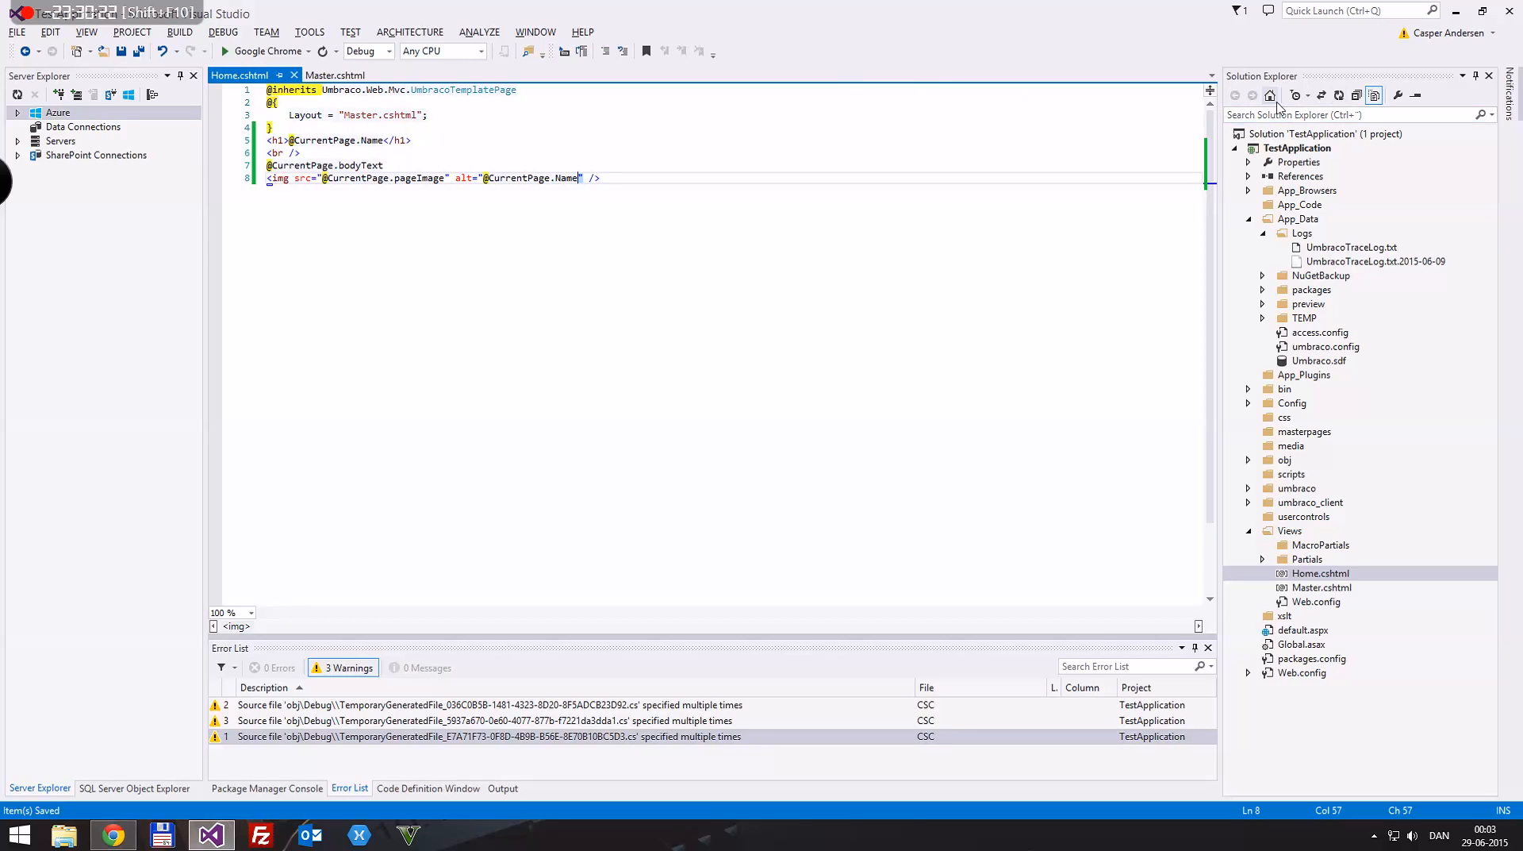
left_click(1340, 95)
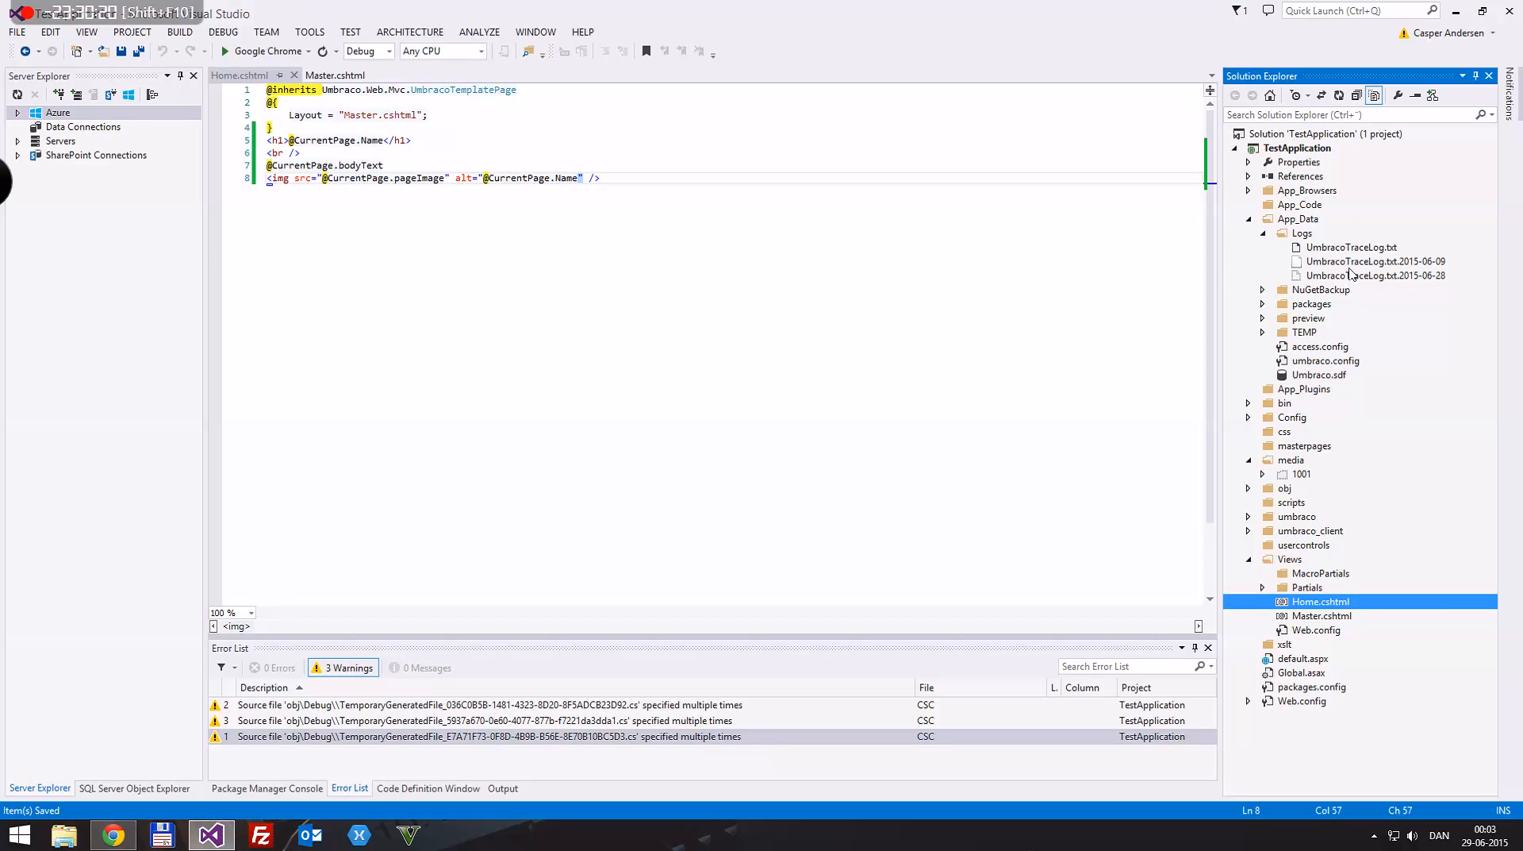
left_click(1349, 262)
left_click(1339, 275, "shift")
right_click(1335, 264)
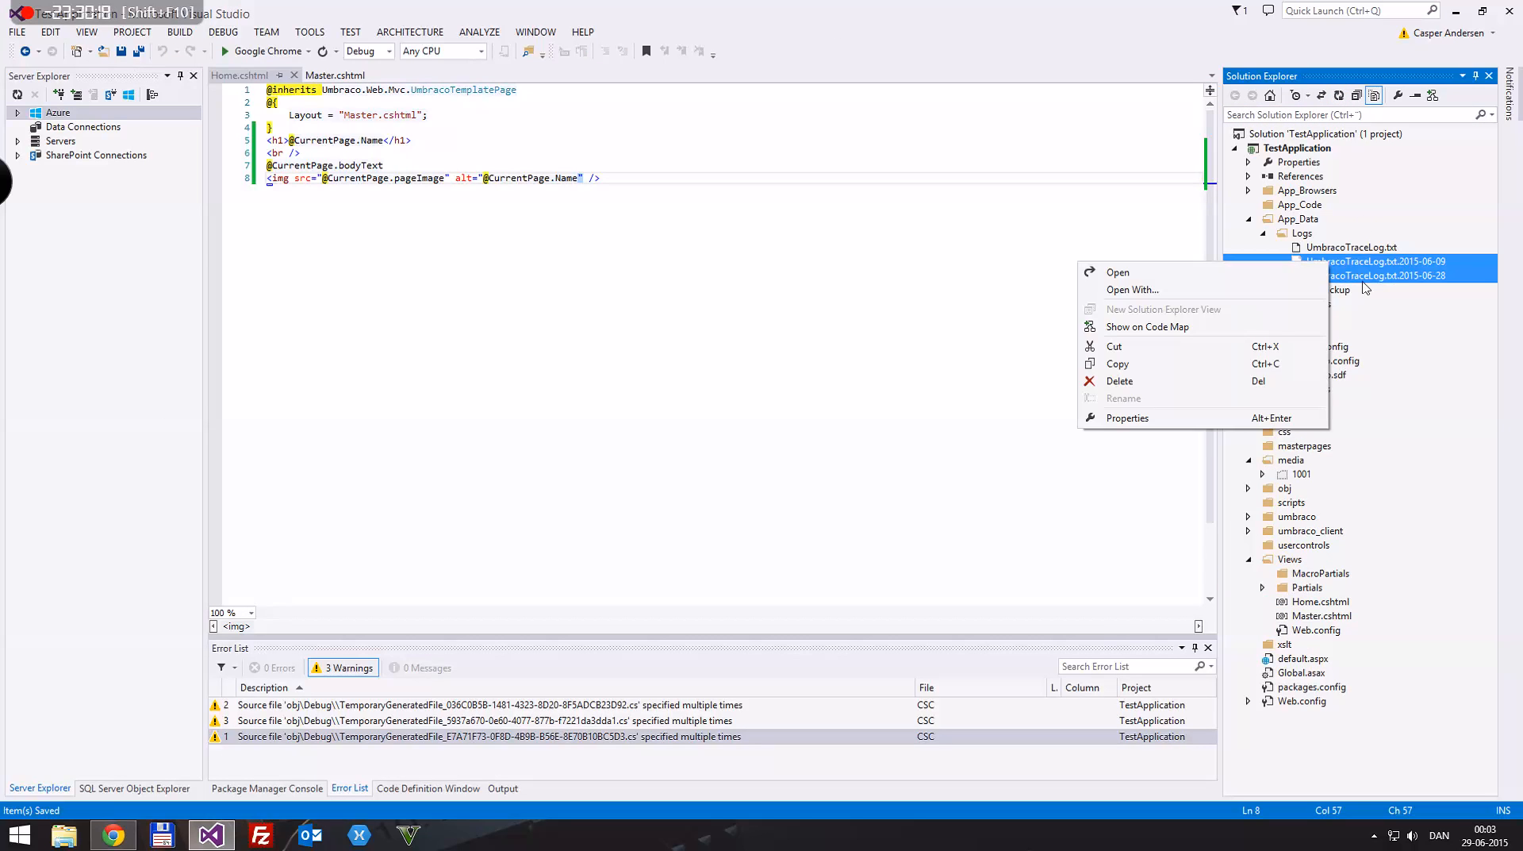
left_click(1352, 276)
right_click(1395, 277)
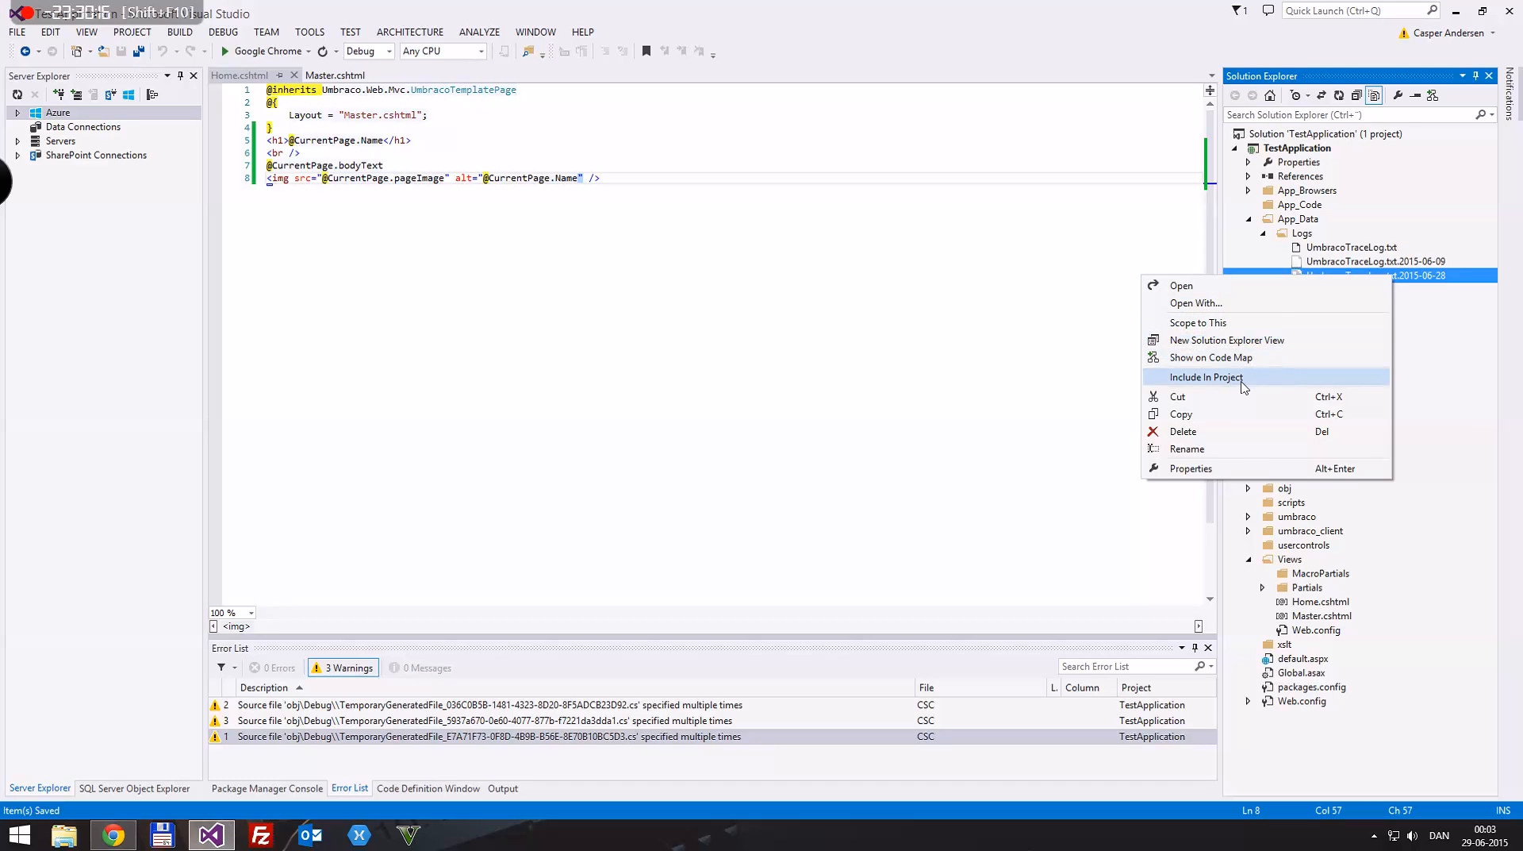
left_click(1242, 381)
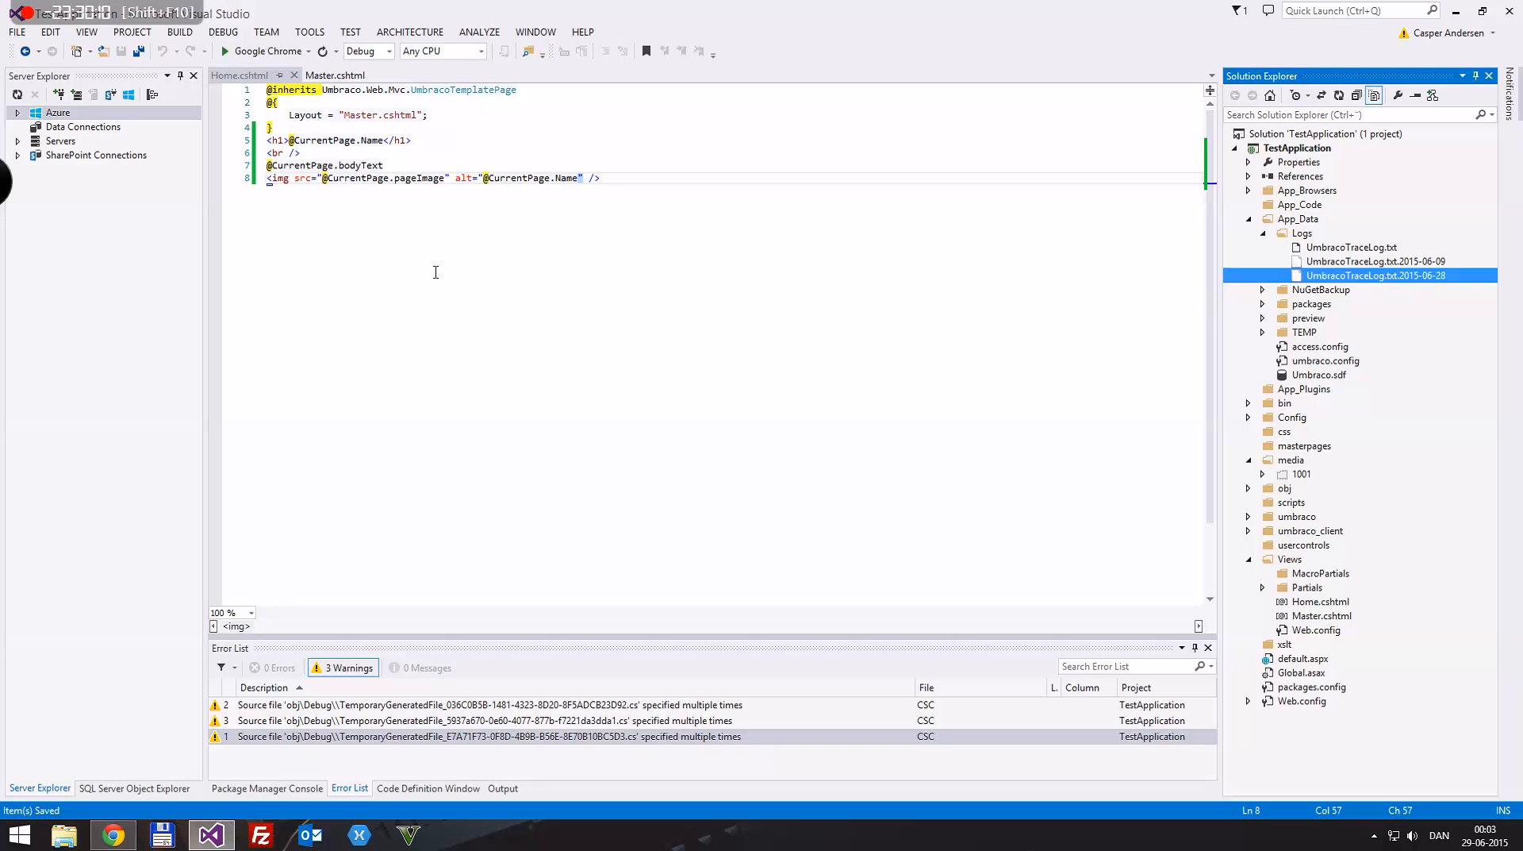
Step: Include the media subfolder 1001 with its images.jpg in the project, and collapse the media folder
left_click(435, 272)
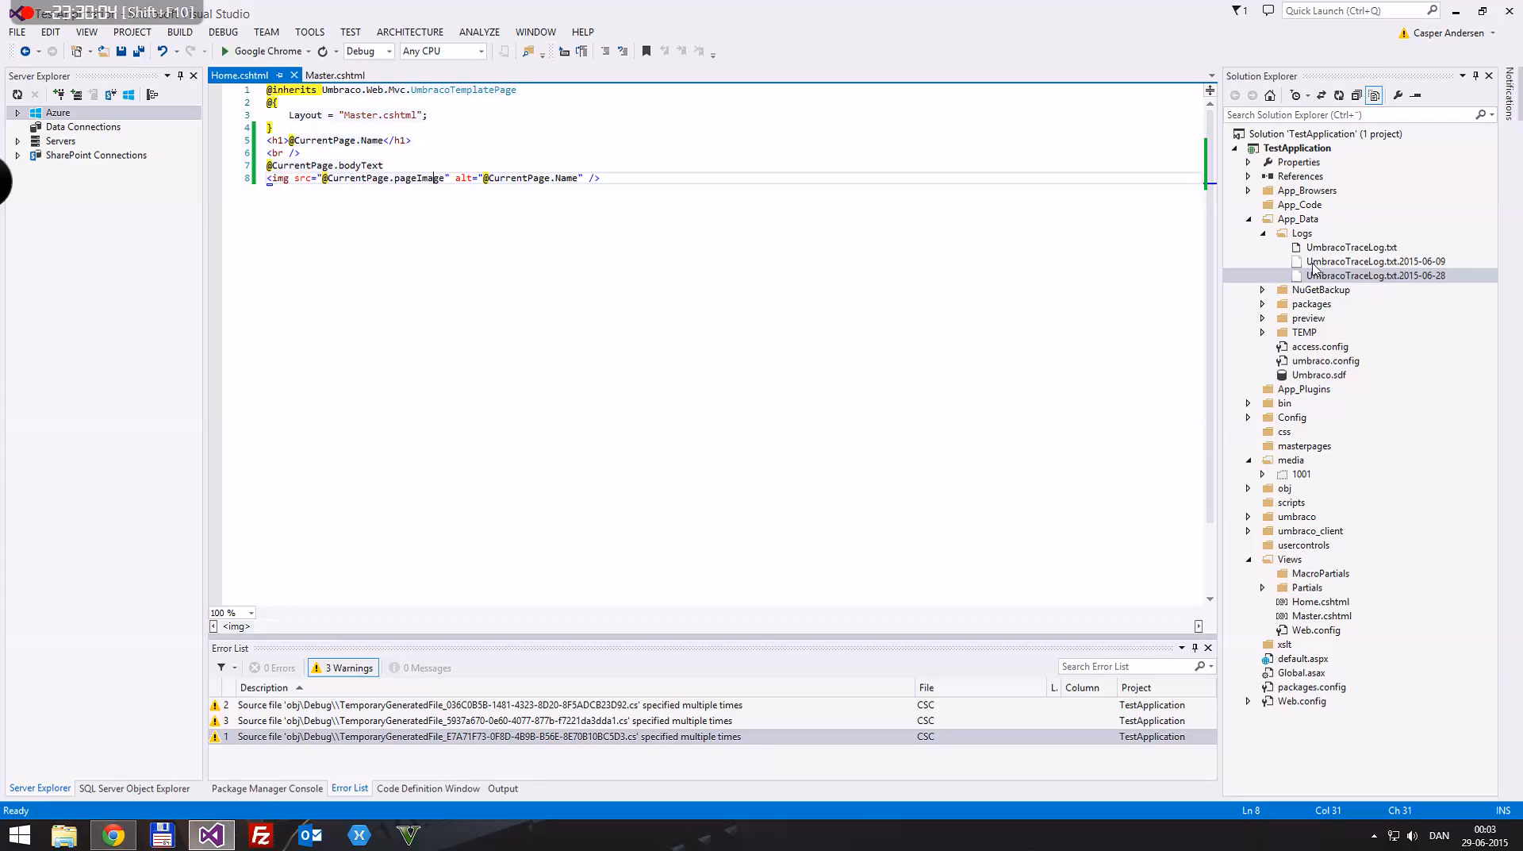
left_click(1301, 462)
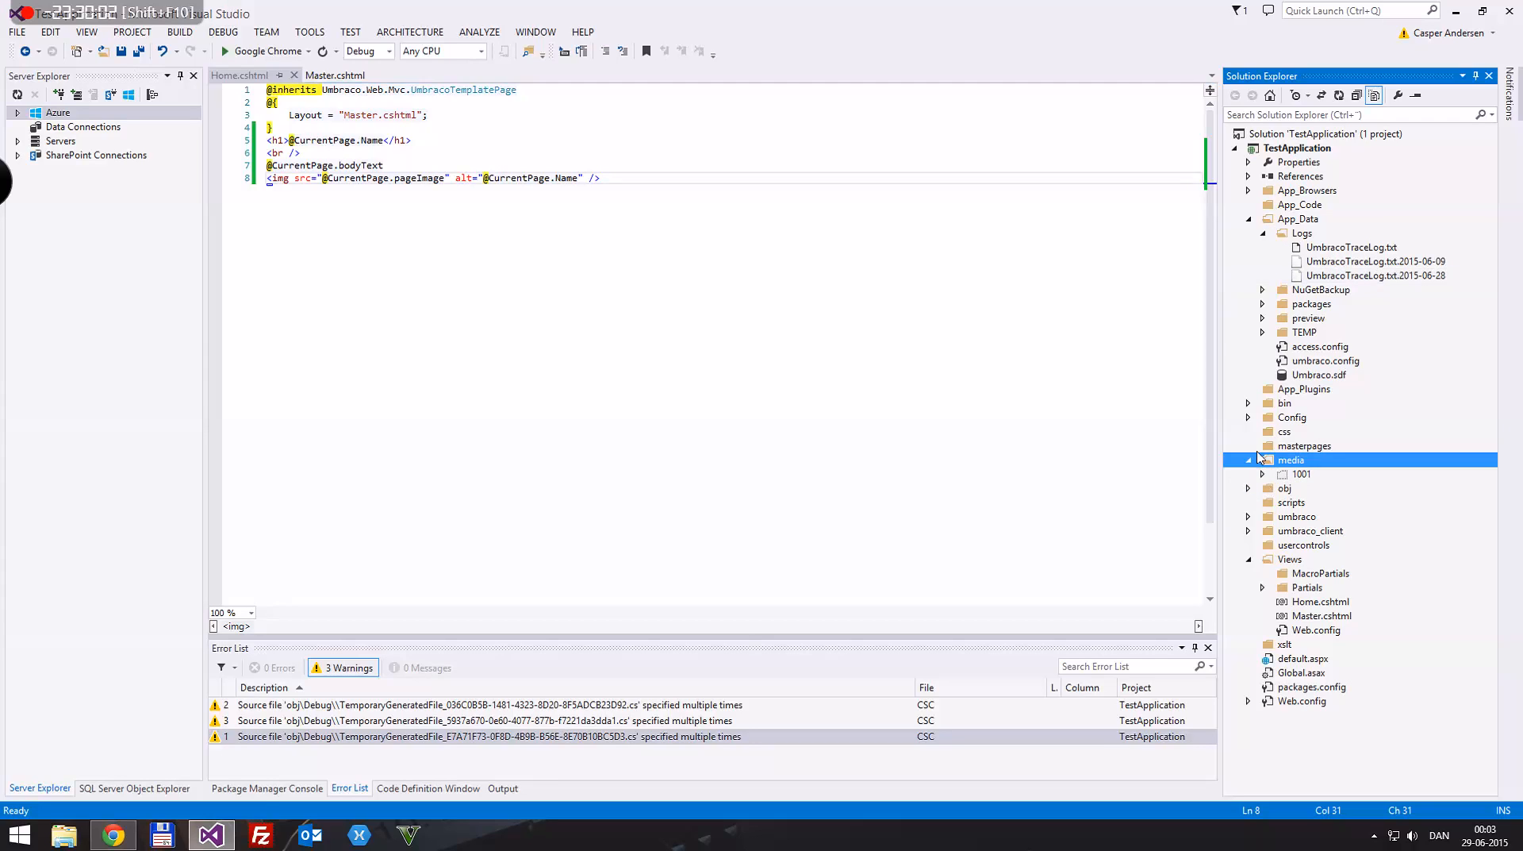
left_click(1303, 475)
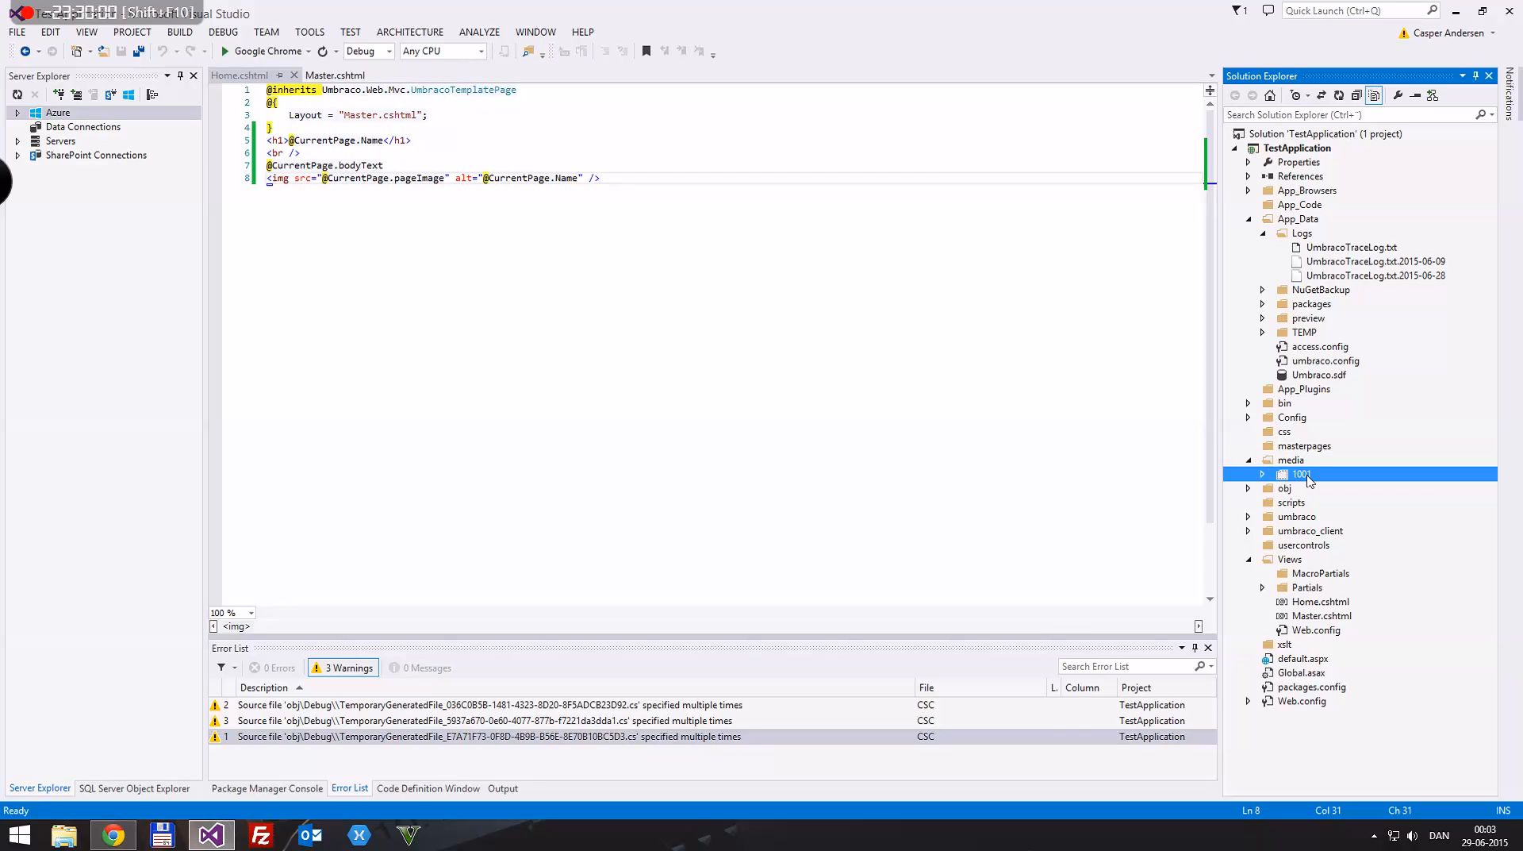
right_click(1308, 480)
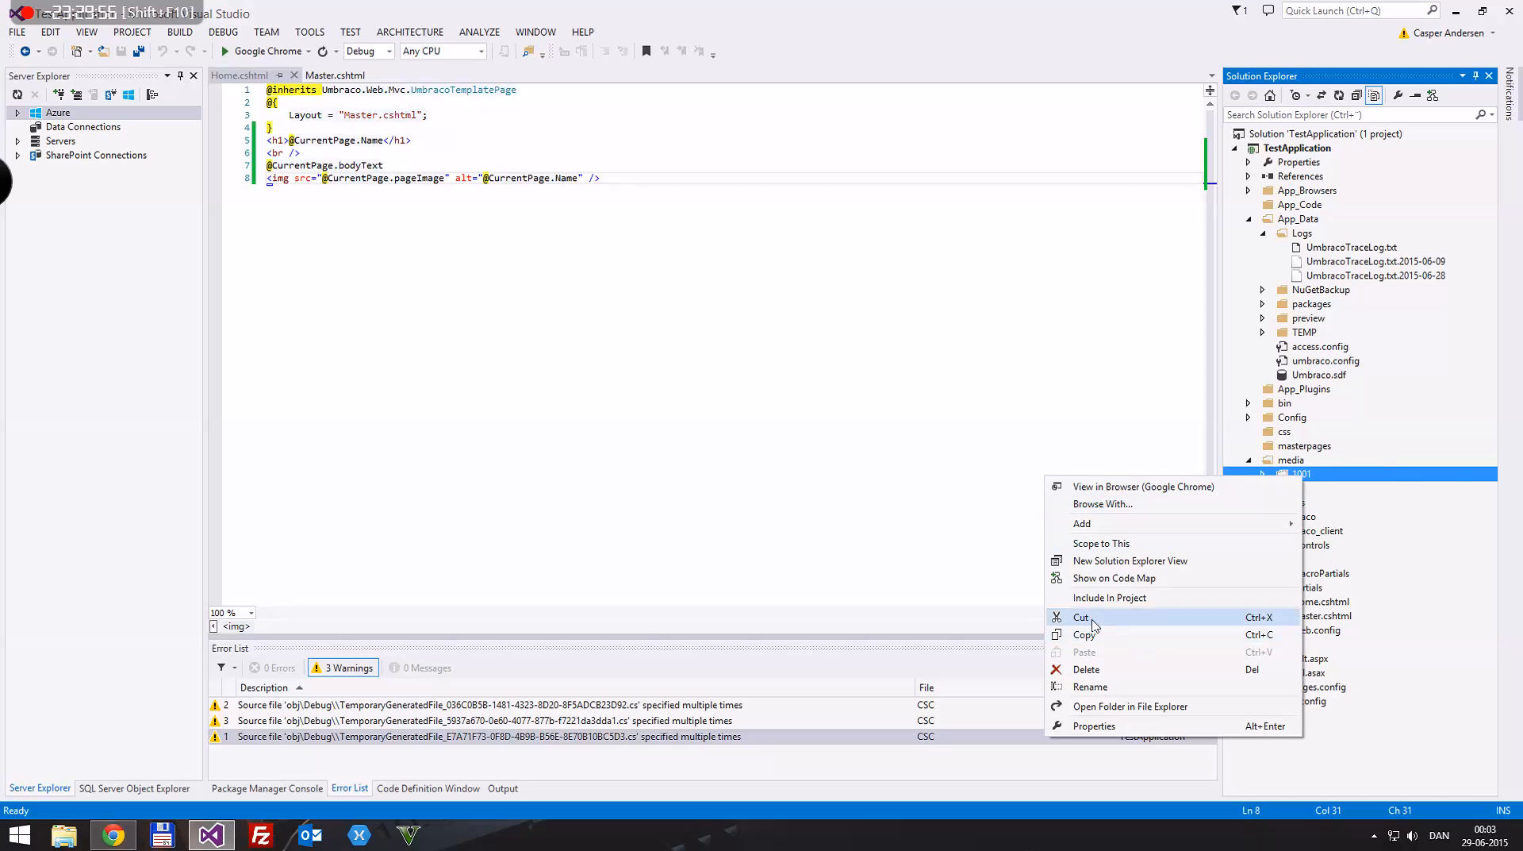
left_click(1110, 597)
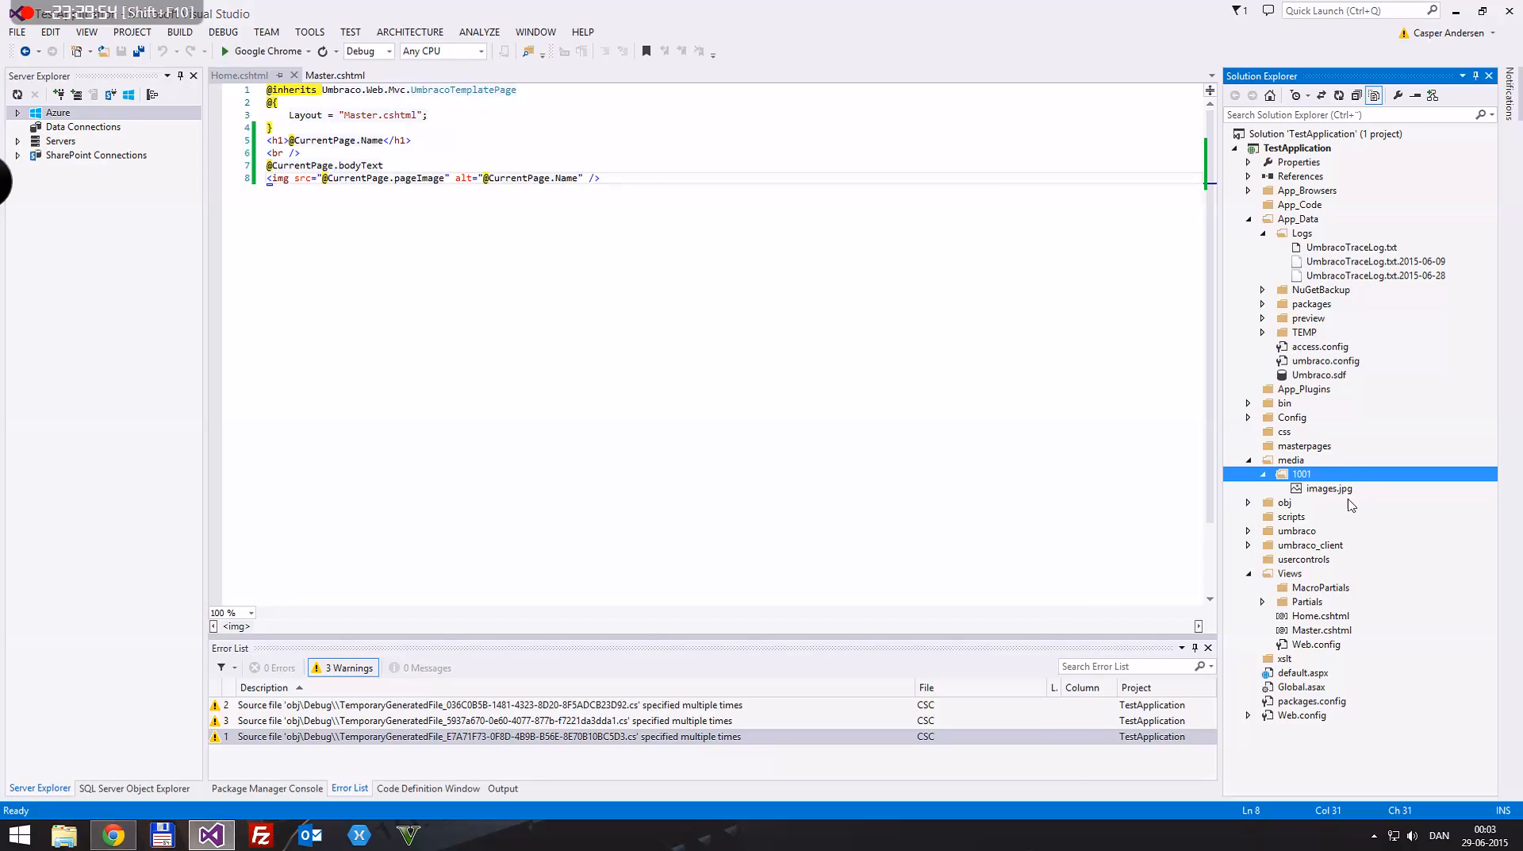
left_click(1333, 492)
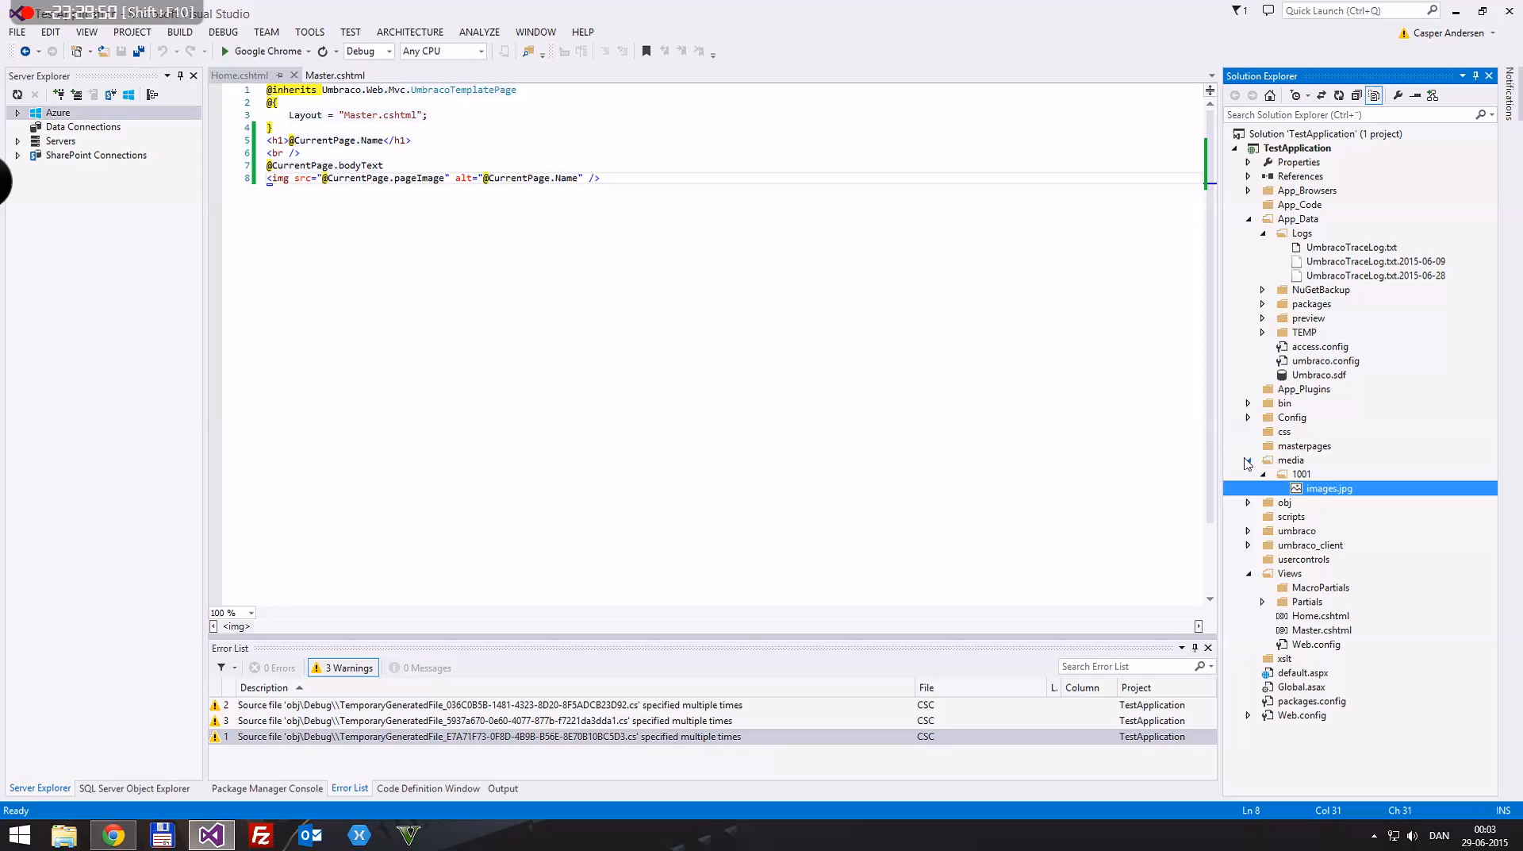
left_click(1249, 460)
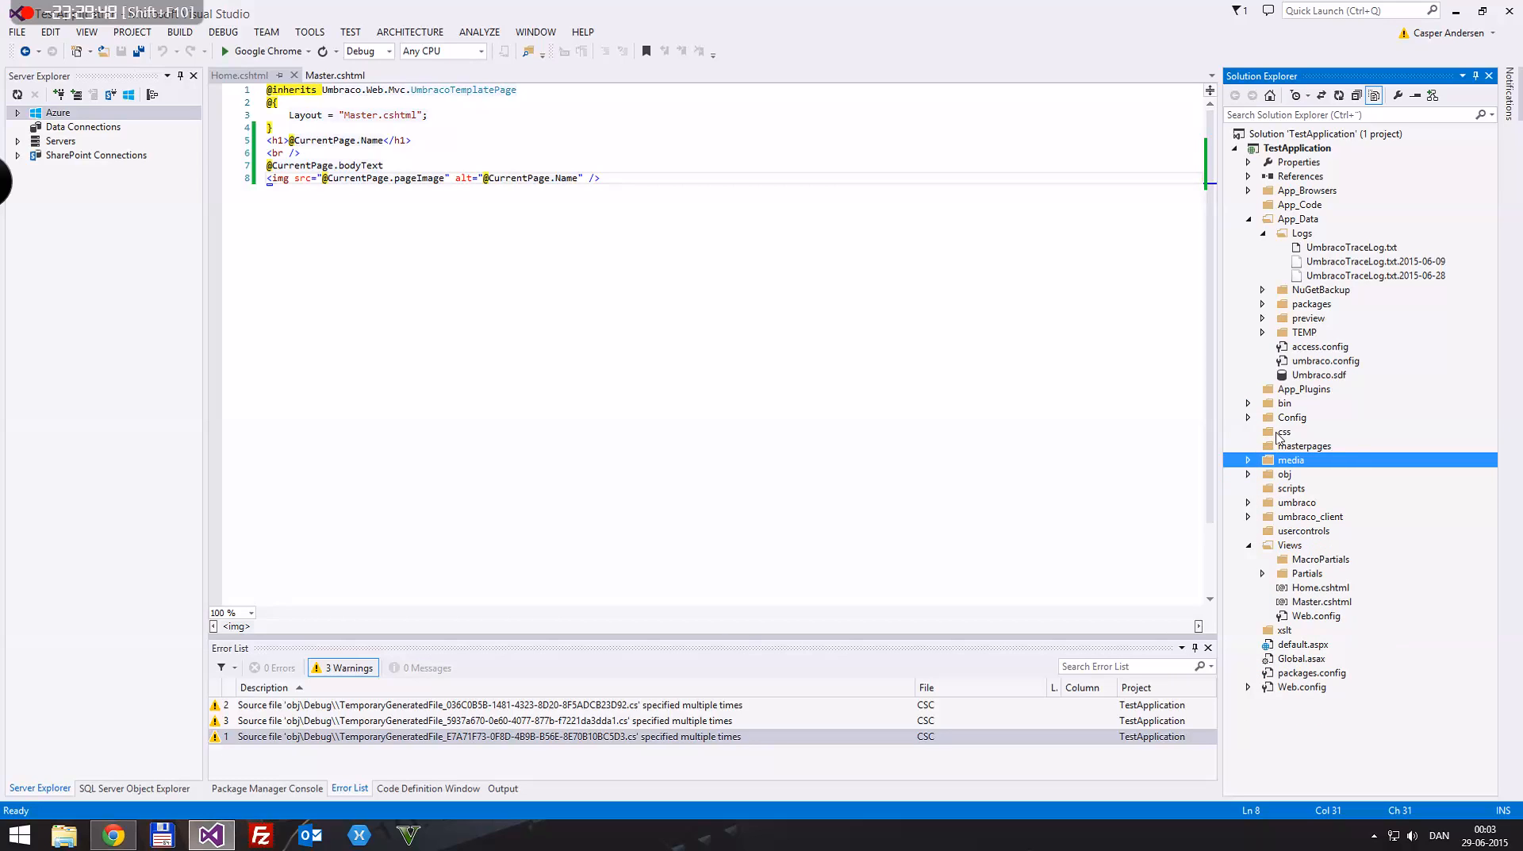
left_click(1270, 433)
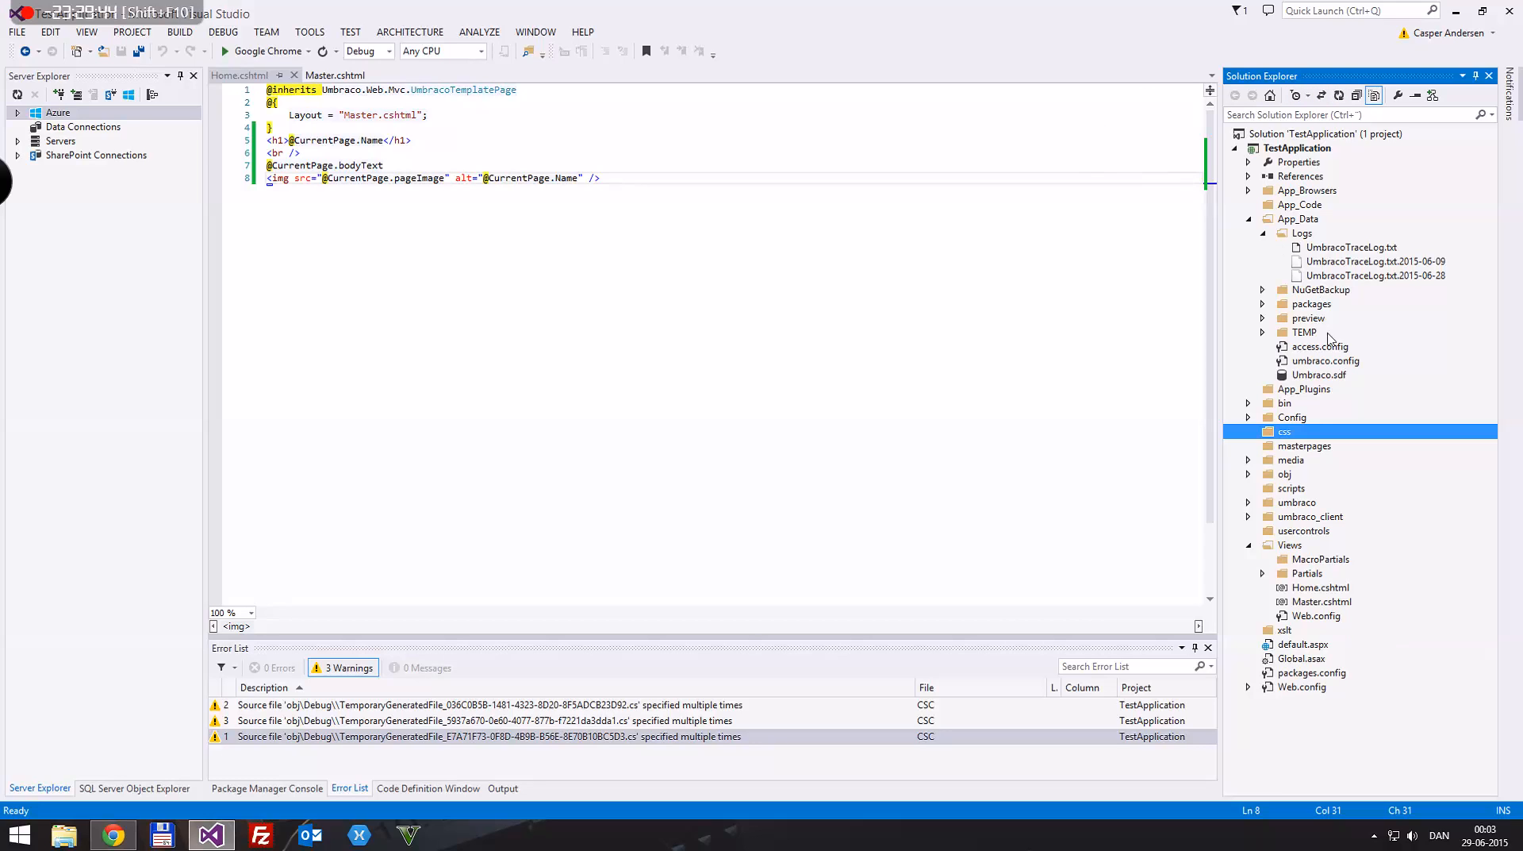
right_click(1287, 433)
key("Escape")
Step: Save the empty Custom stylesheet in Umbraco and return to the project's css folder in Visual Studio
left_click_drag(802, 8, 1030, 325)
left_click(353, 395)
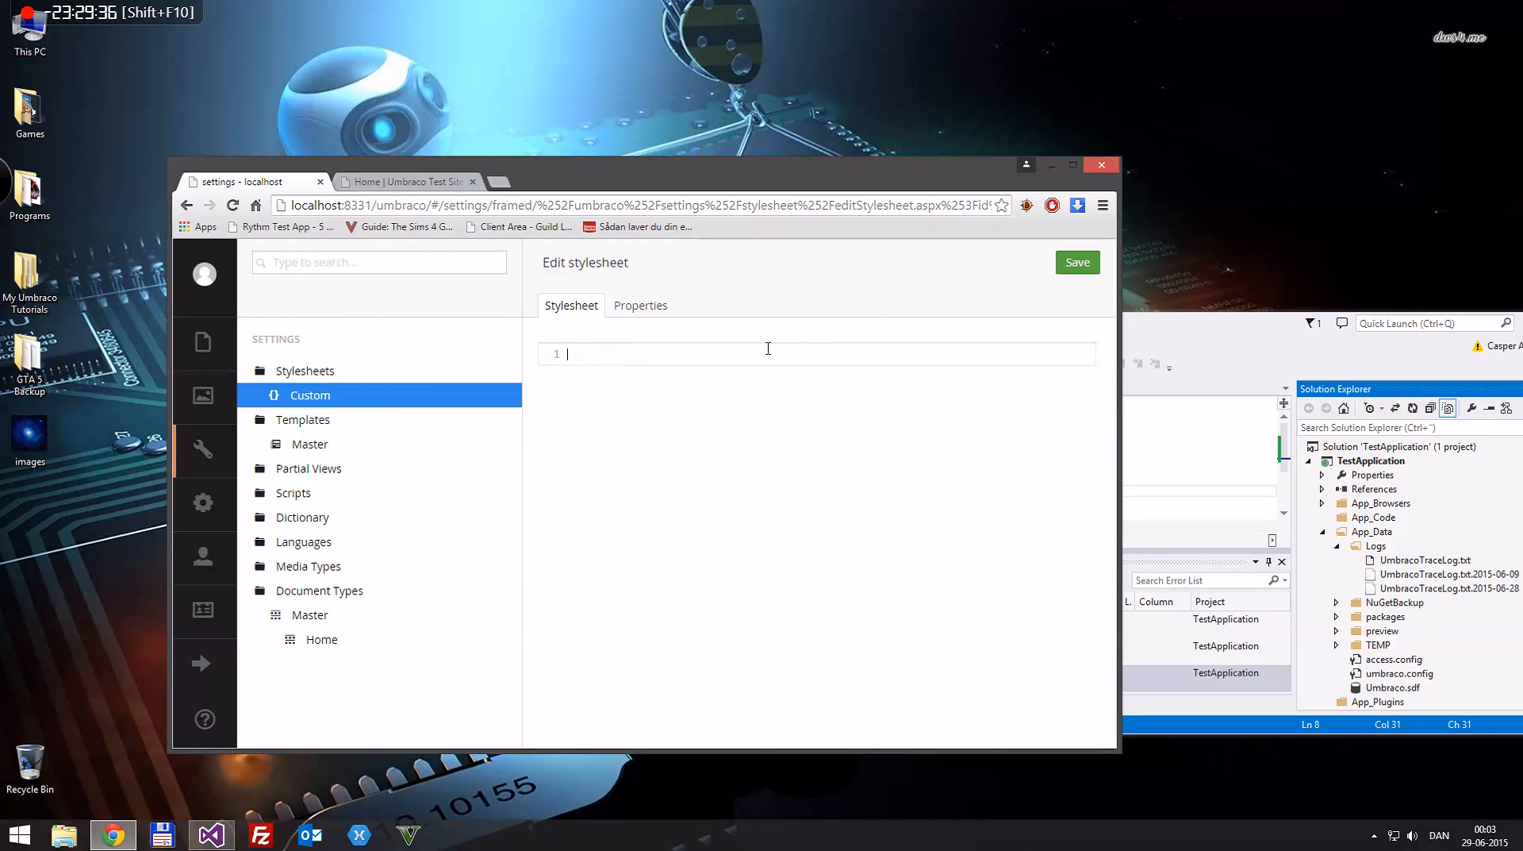
key("ctrl+s")
left_click_drag(1272, 346, 988, 211)
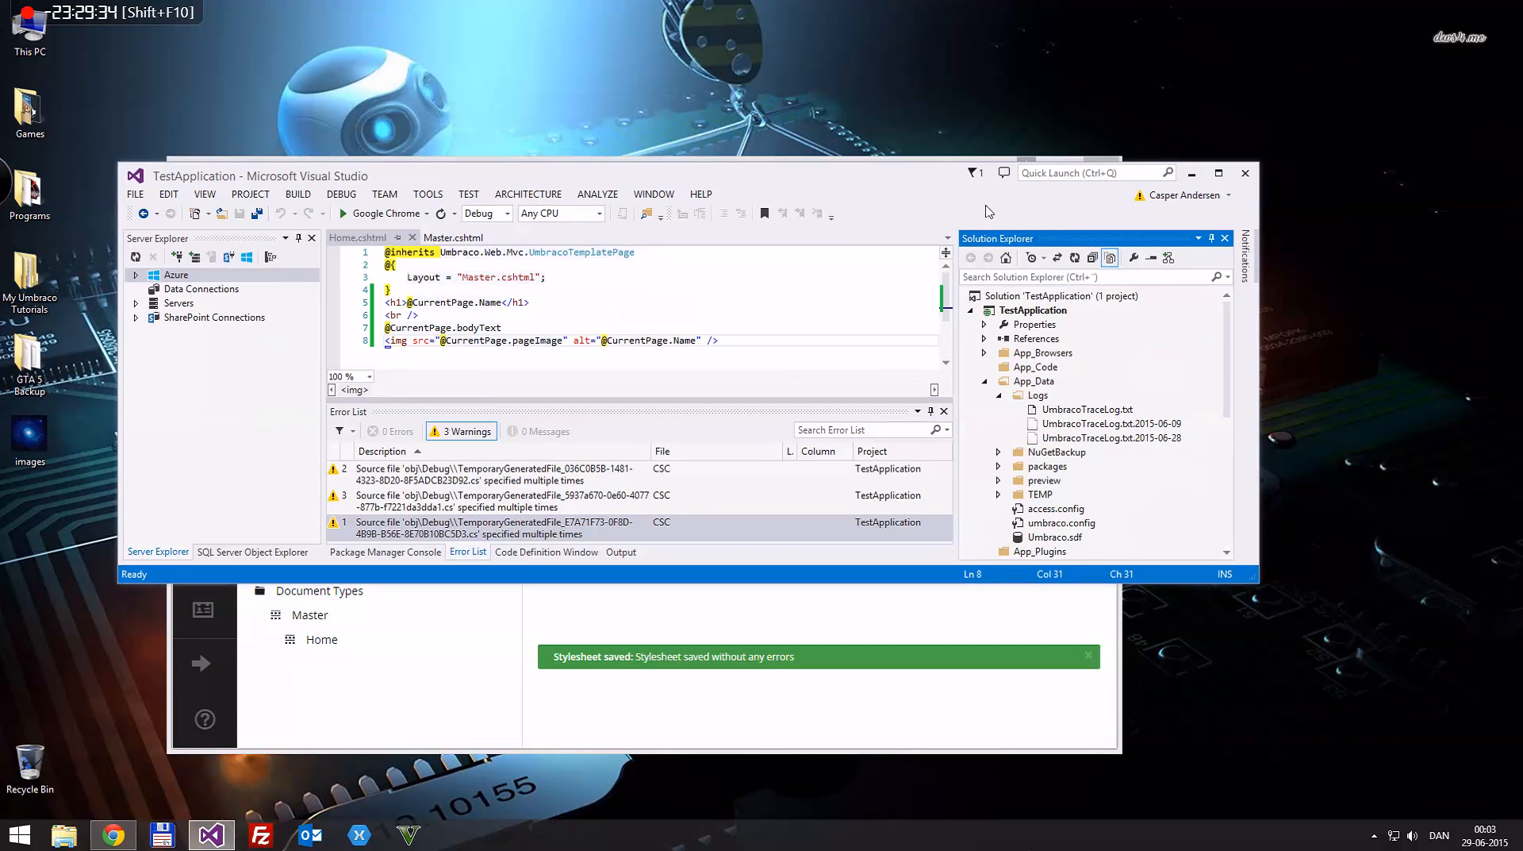
scroll(984, 496, "down", 3)
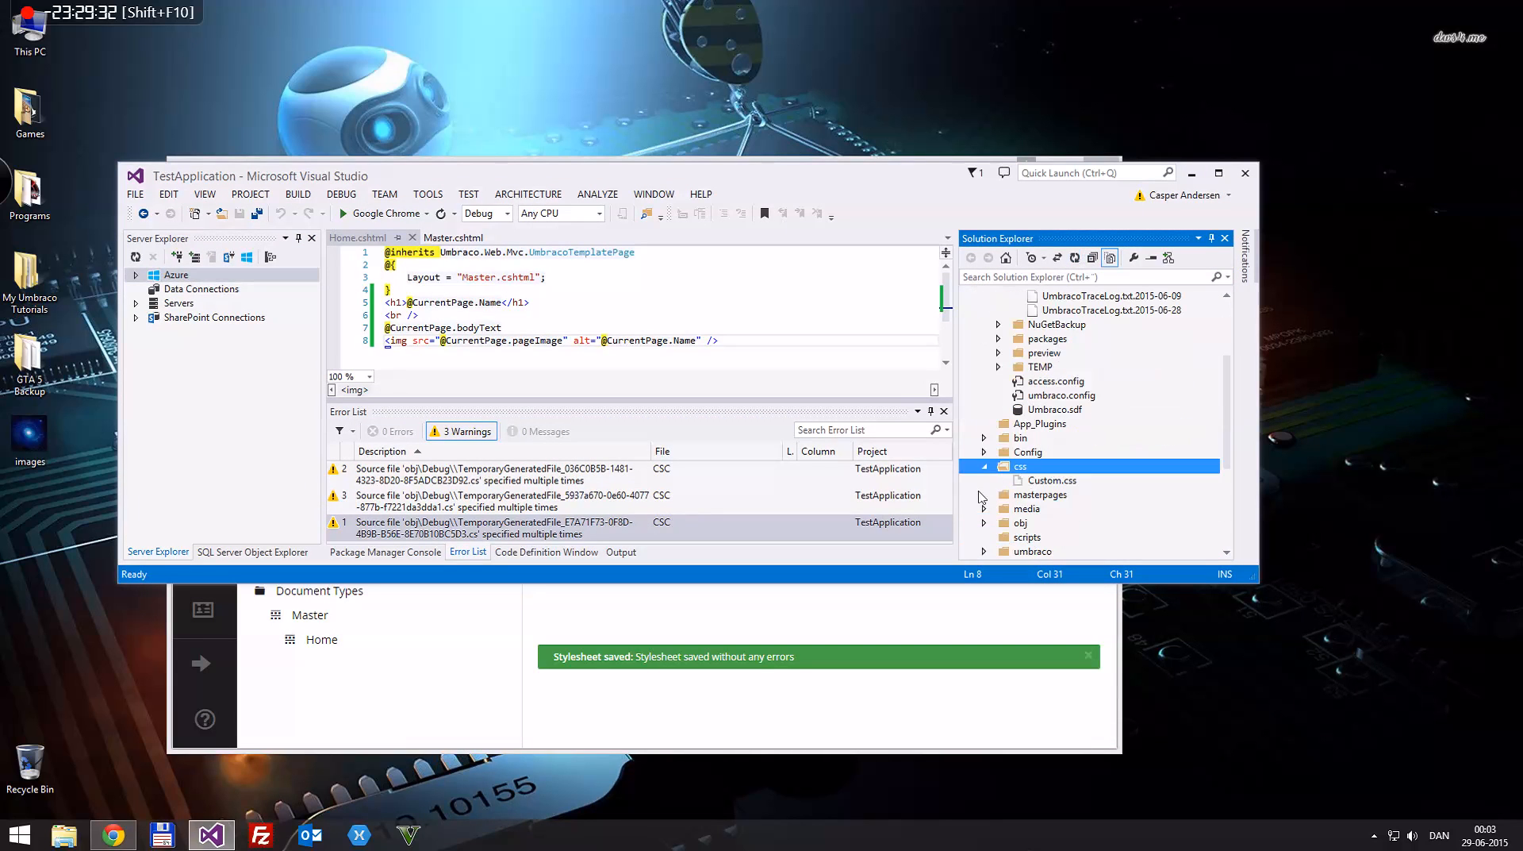
Step: Include Custom.css from the css folder in the project
left_click(1056, 481)
right_click(1047, 482)
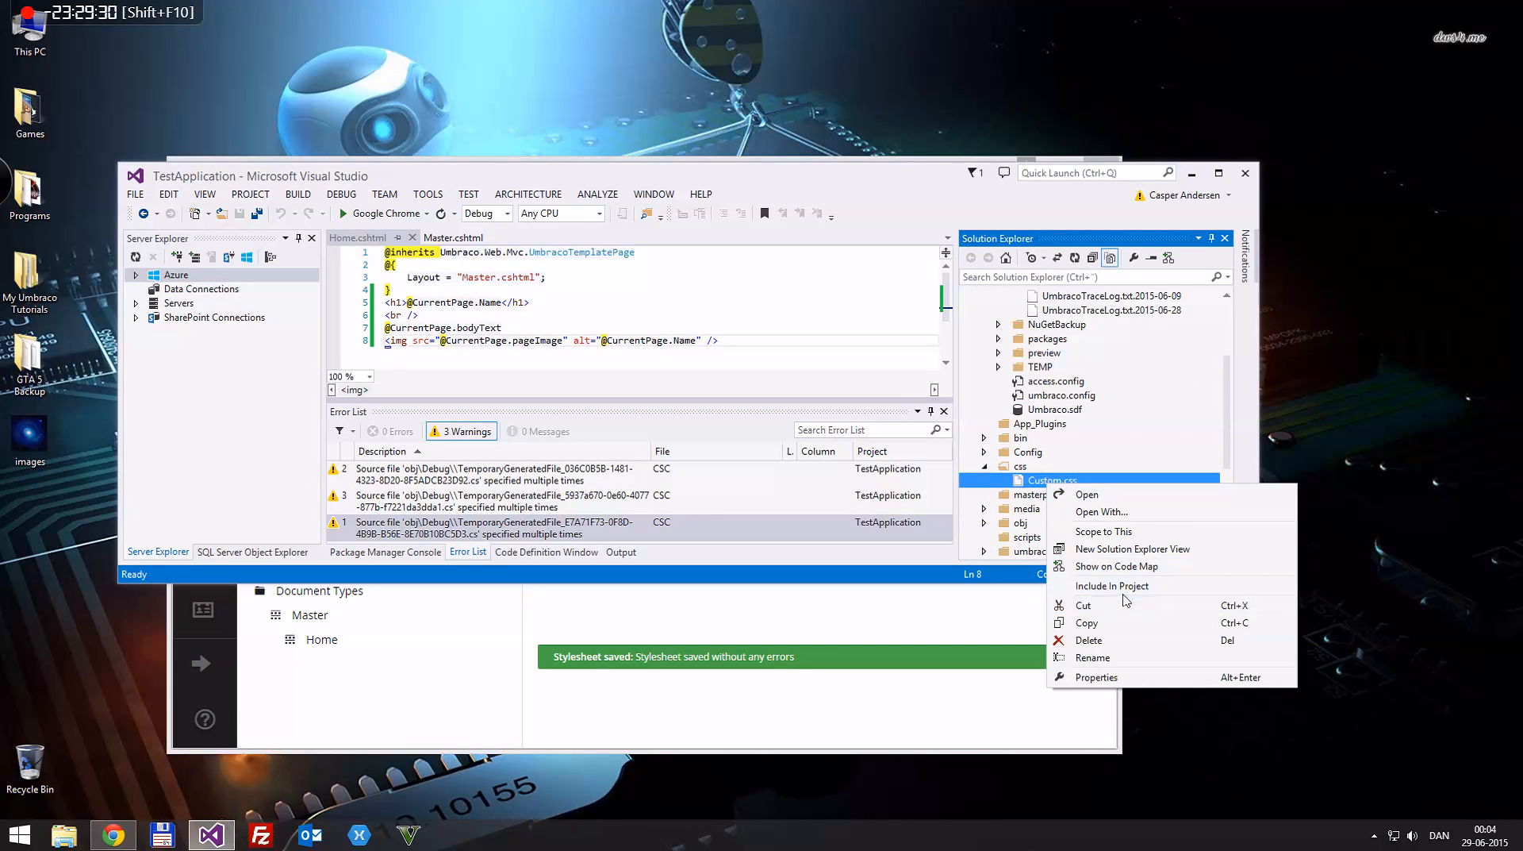
left_click(1124, 587)
Step: Add a stylesheet link to ~/css/Custom.css on its own line below the Bootstrap link in Master.cshtml, and save the file
double_click(812, 181)
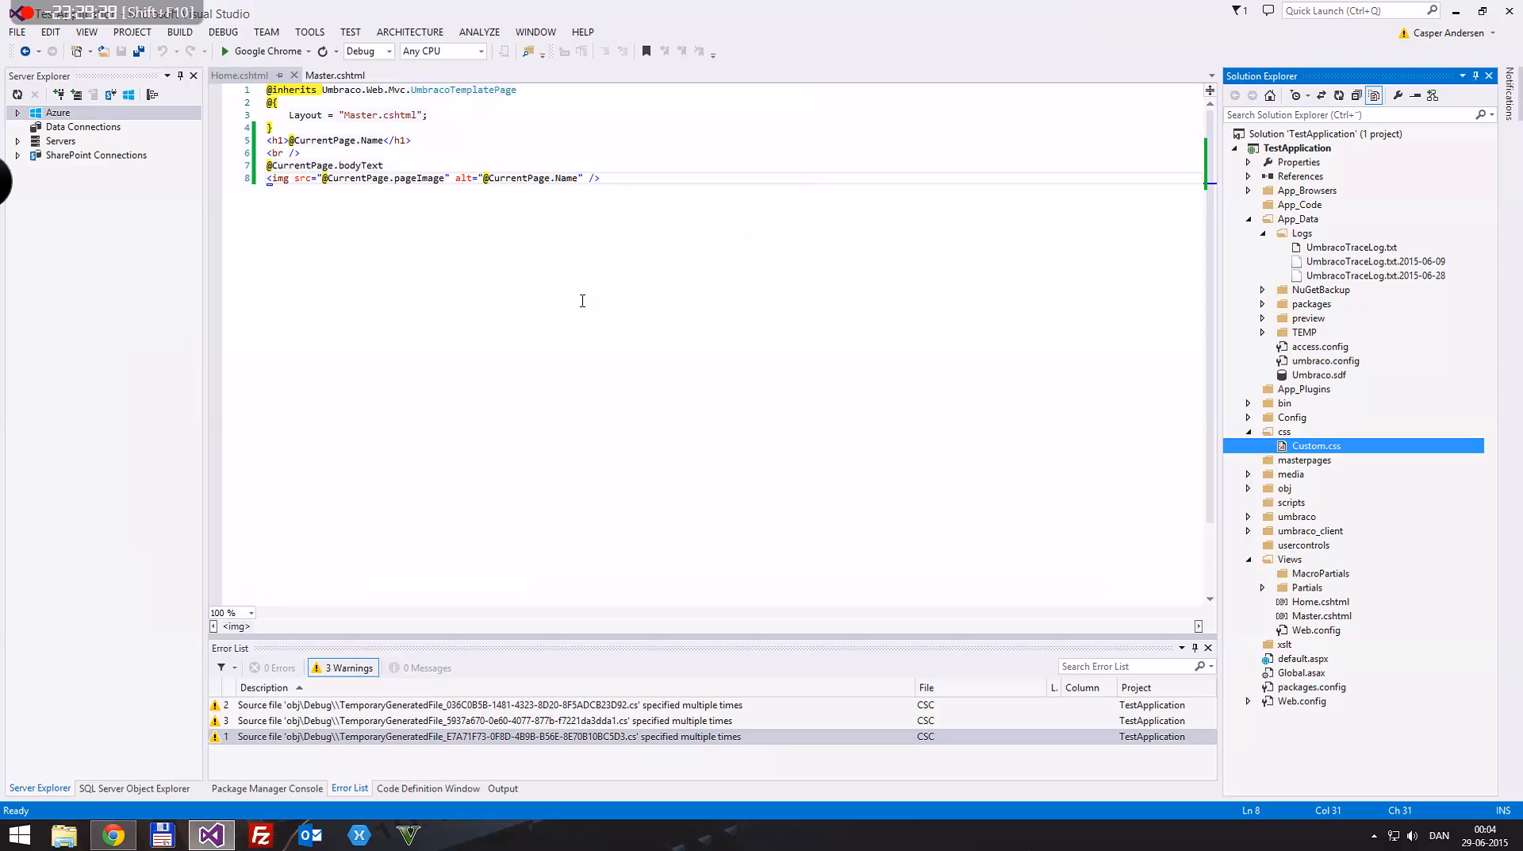
left_click(335, 74)
left_click(882, 240)
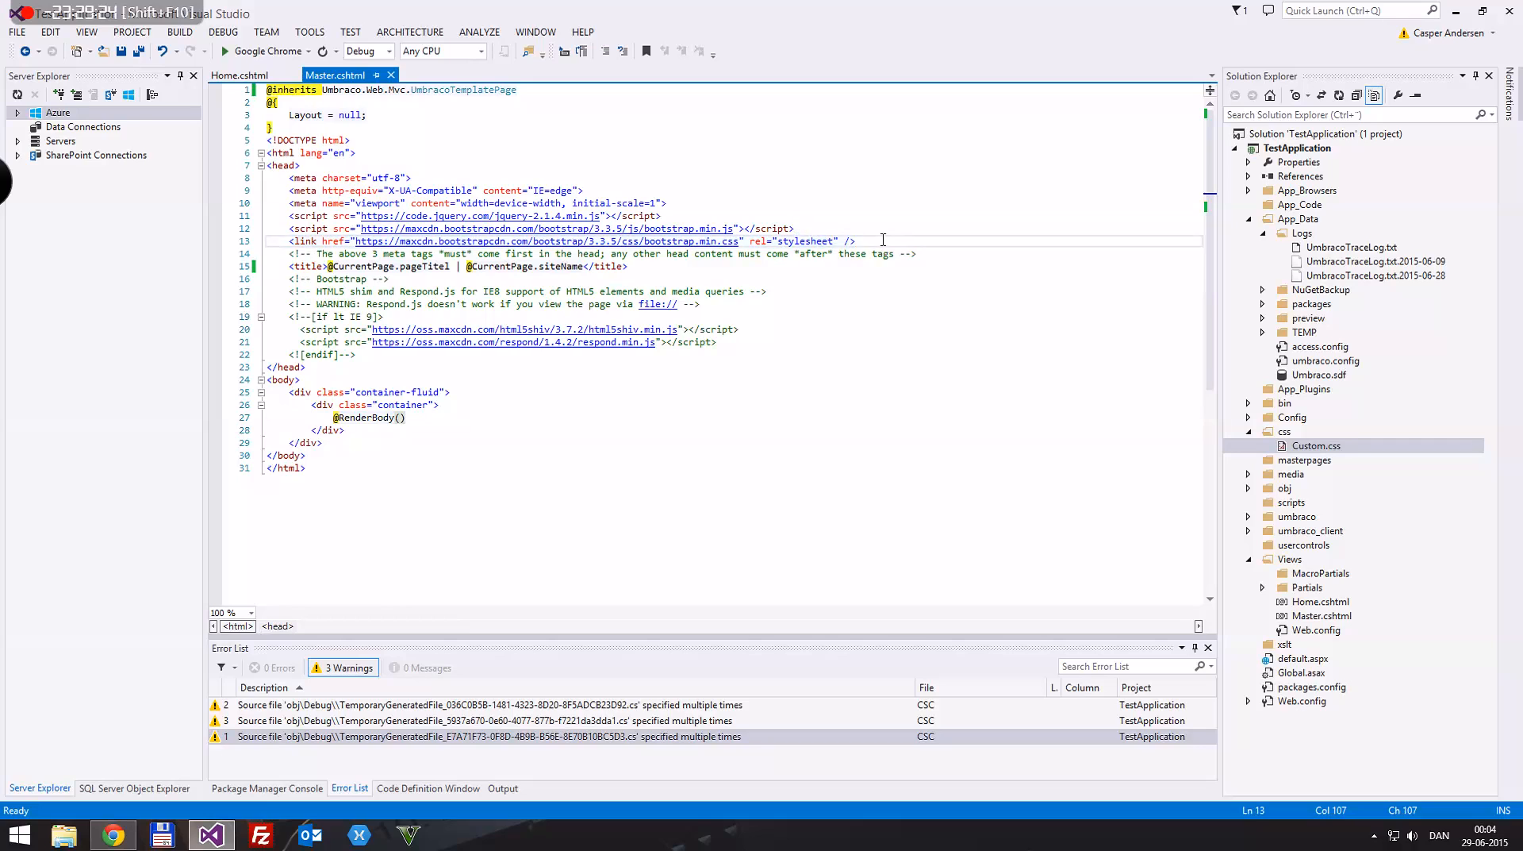
key("Return")
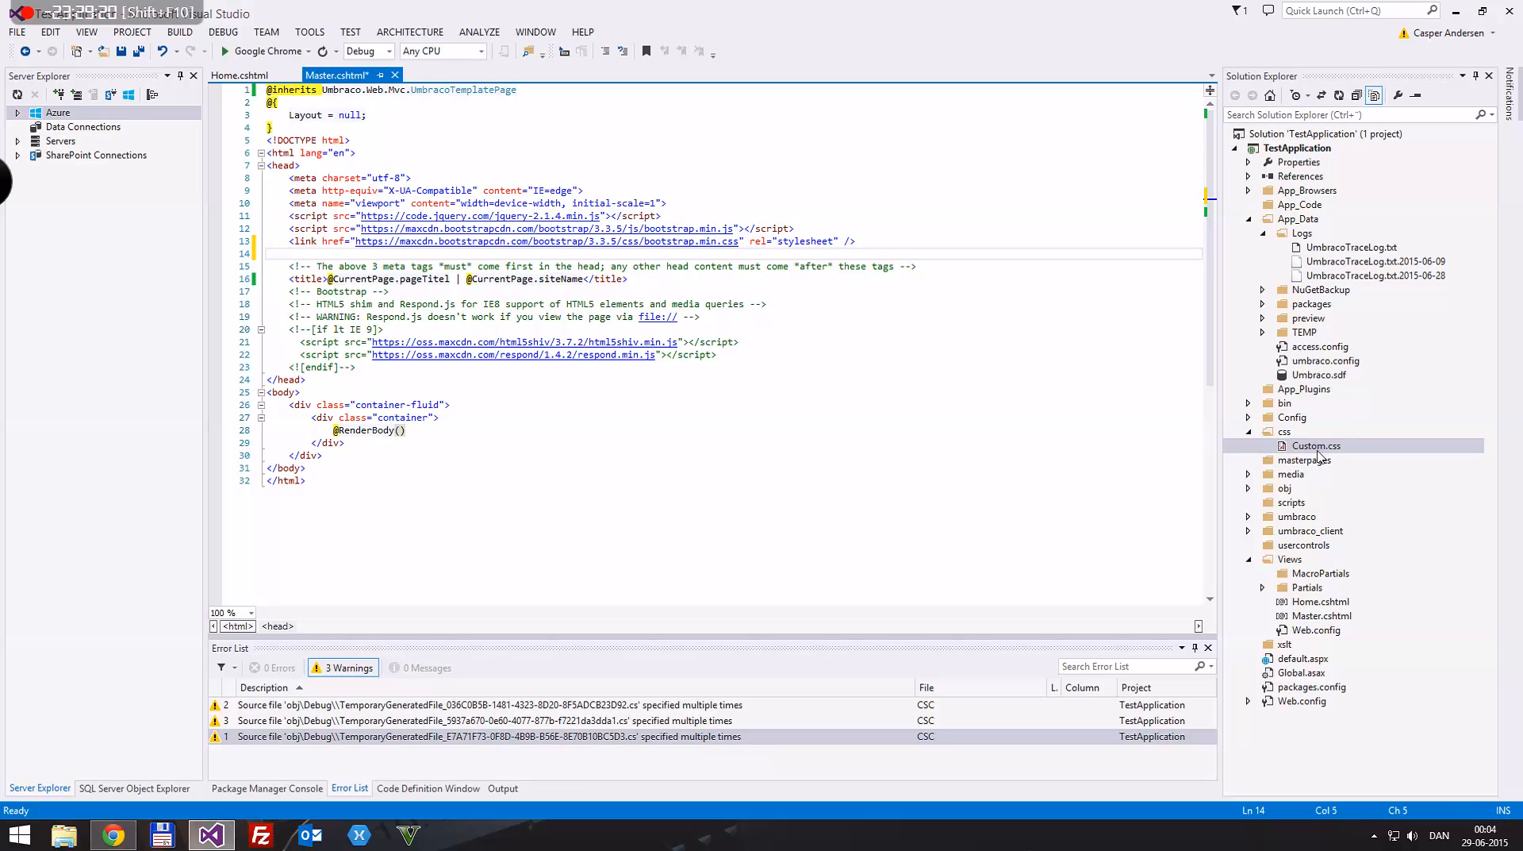
left_click_drag(1319, 449, 422, 242)
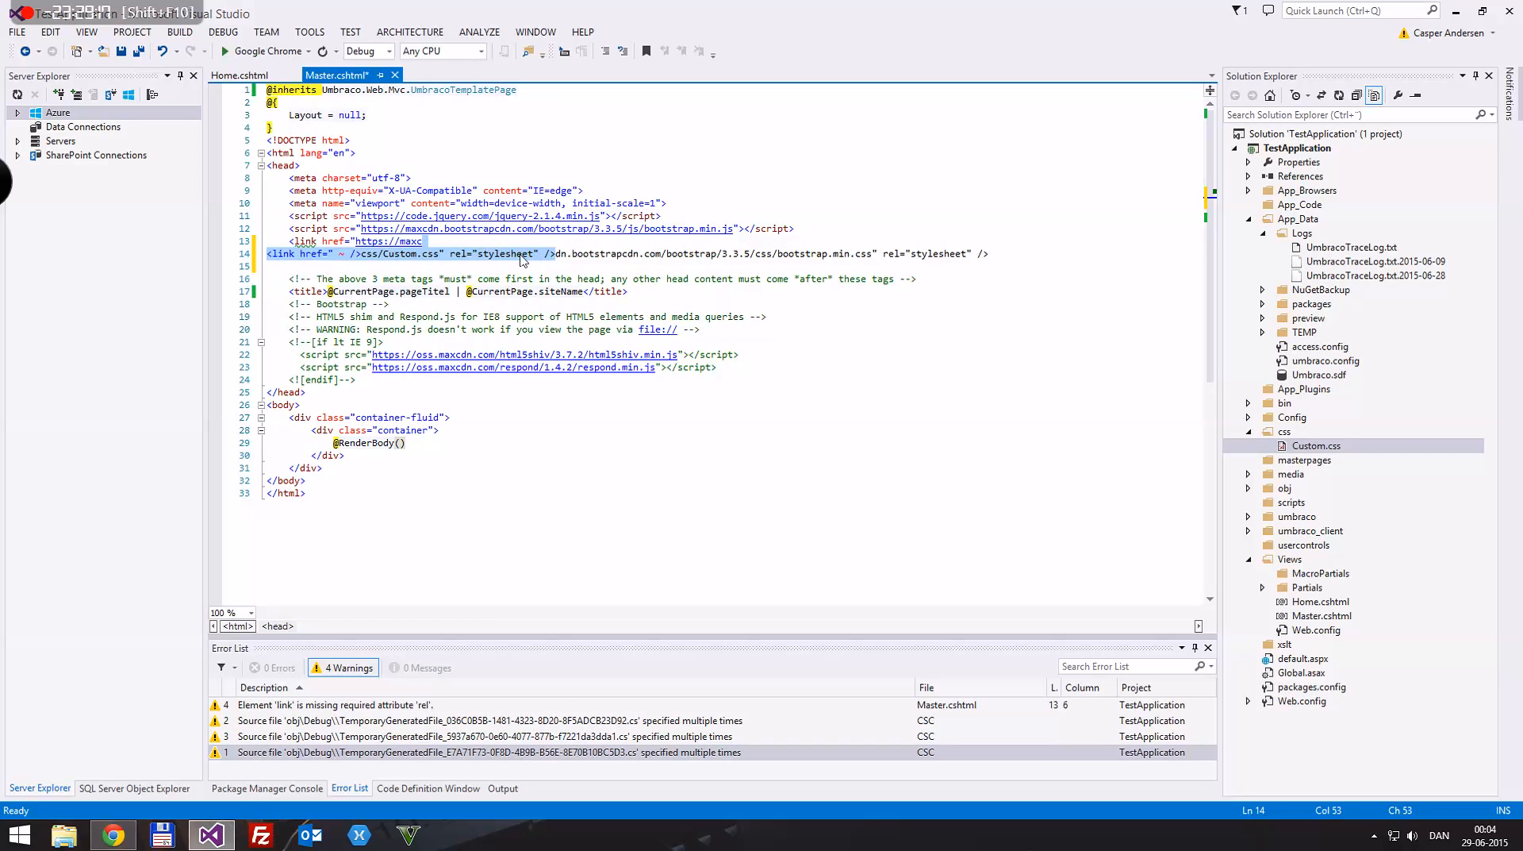
key("ctrl+z")
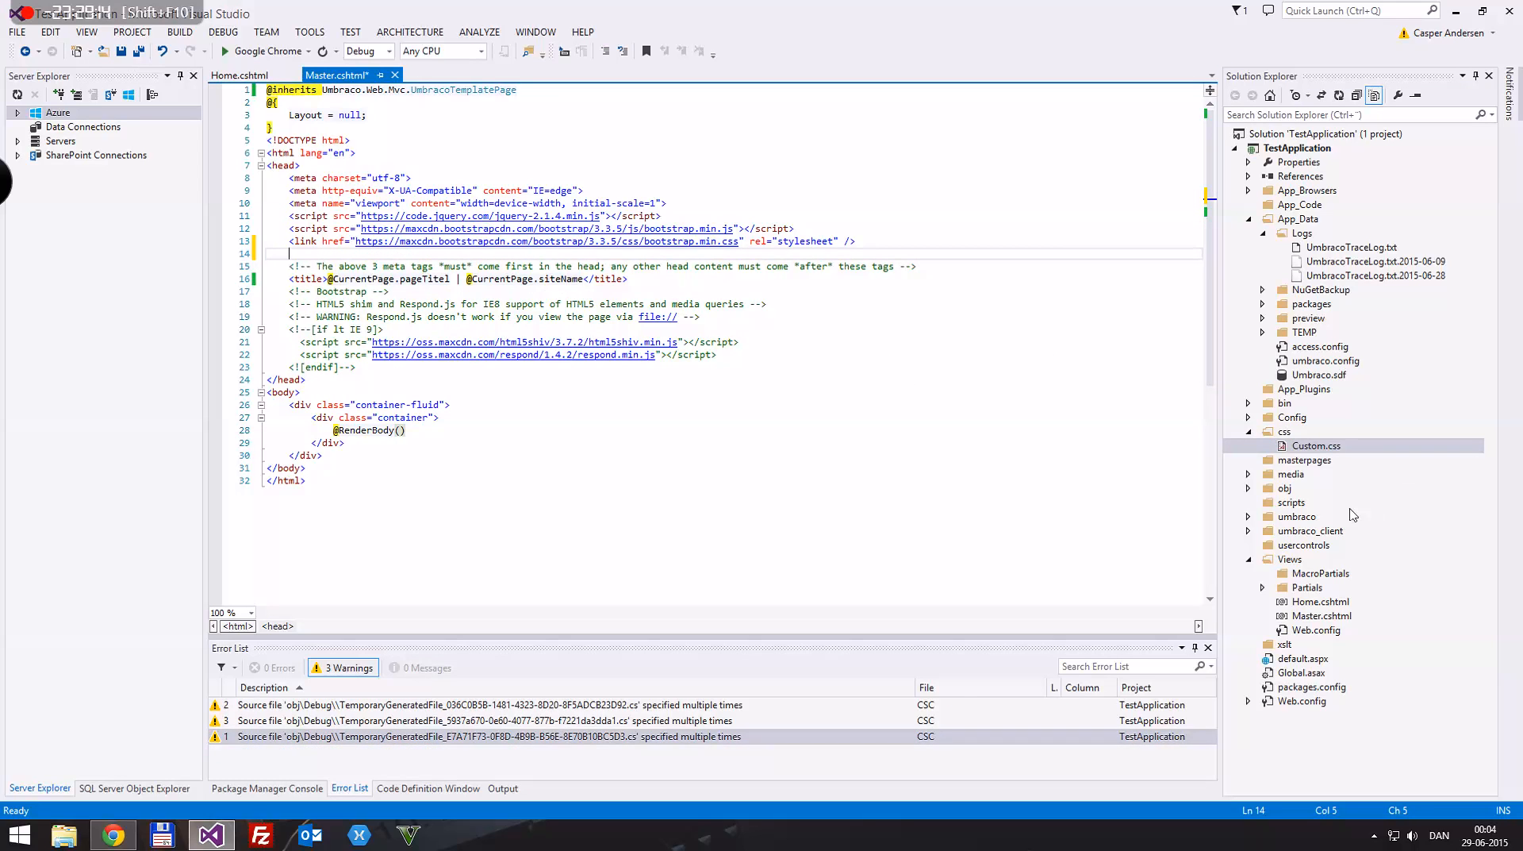
left_click_drag(1333, 448, 398, 262)
left_click(436, 292)
key("ctrl+s")
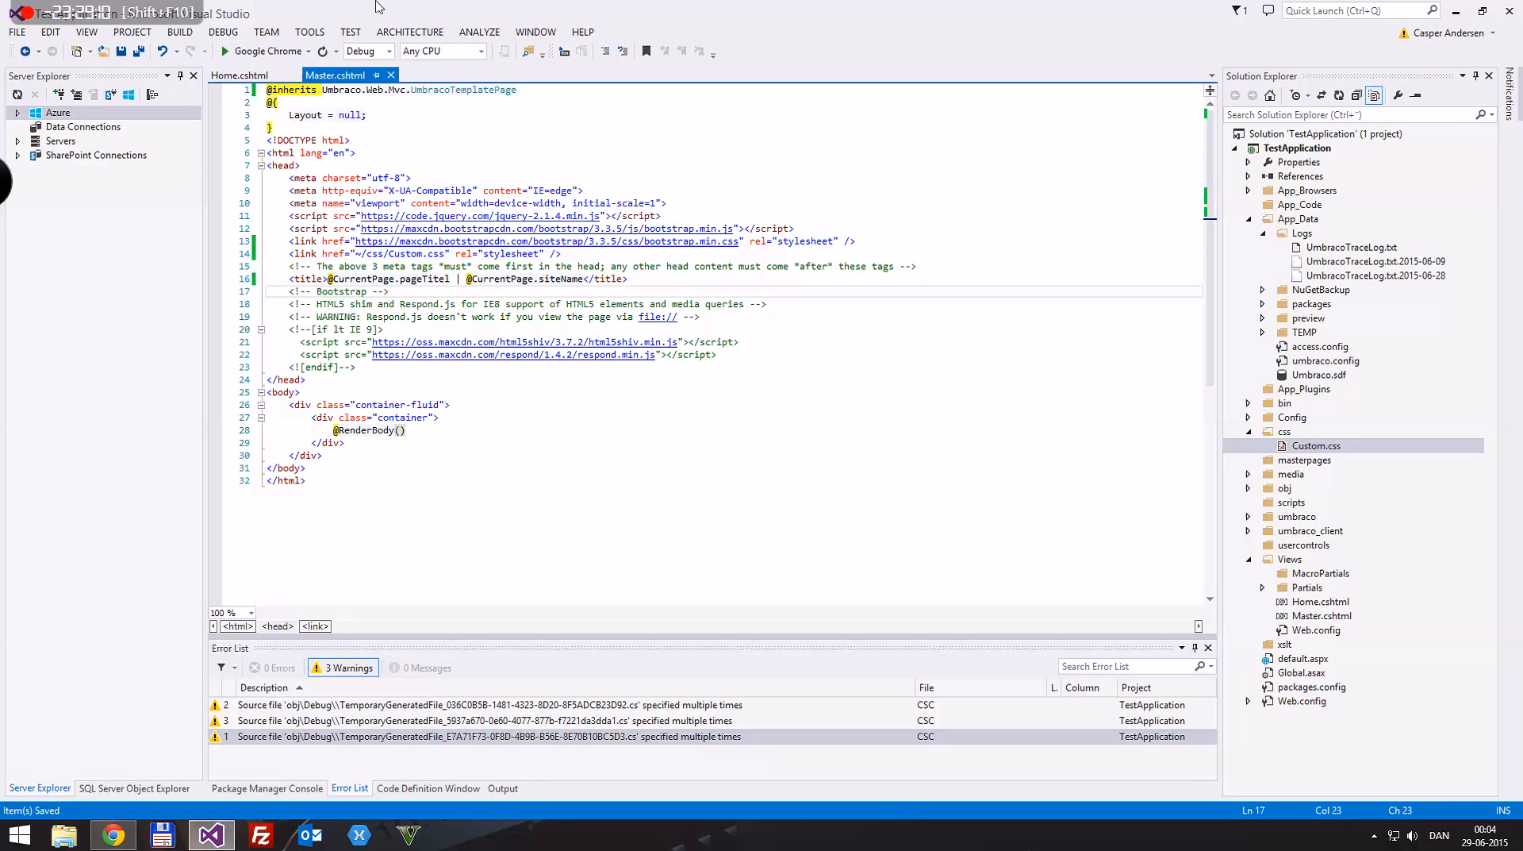
Step: Return to the Custom stylesheet in Umbraco's Settings and enter the selector "body .container-fluid .coontainer"
left_click(261, 74)
double_click(300, 12)
left_click_drag(325, 41, 597, 315)
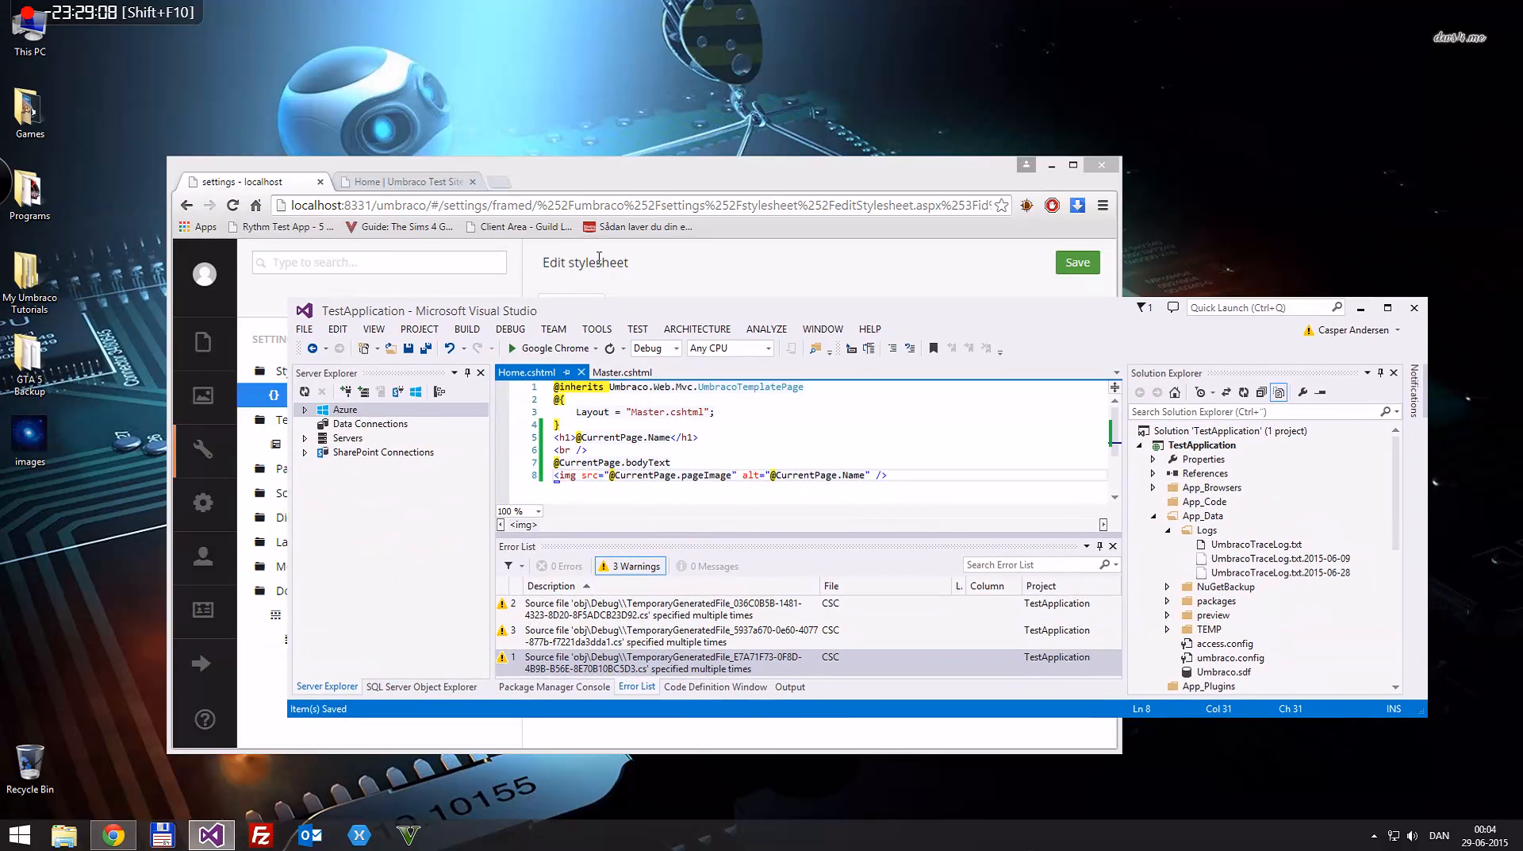
left_click(426, 178)
left_click(242, 182)
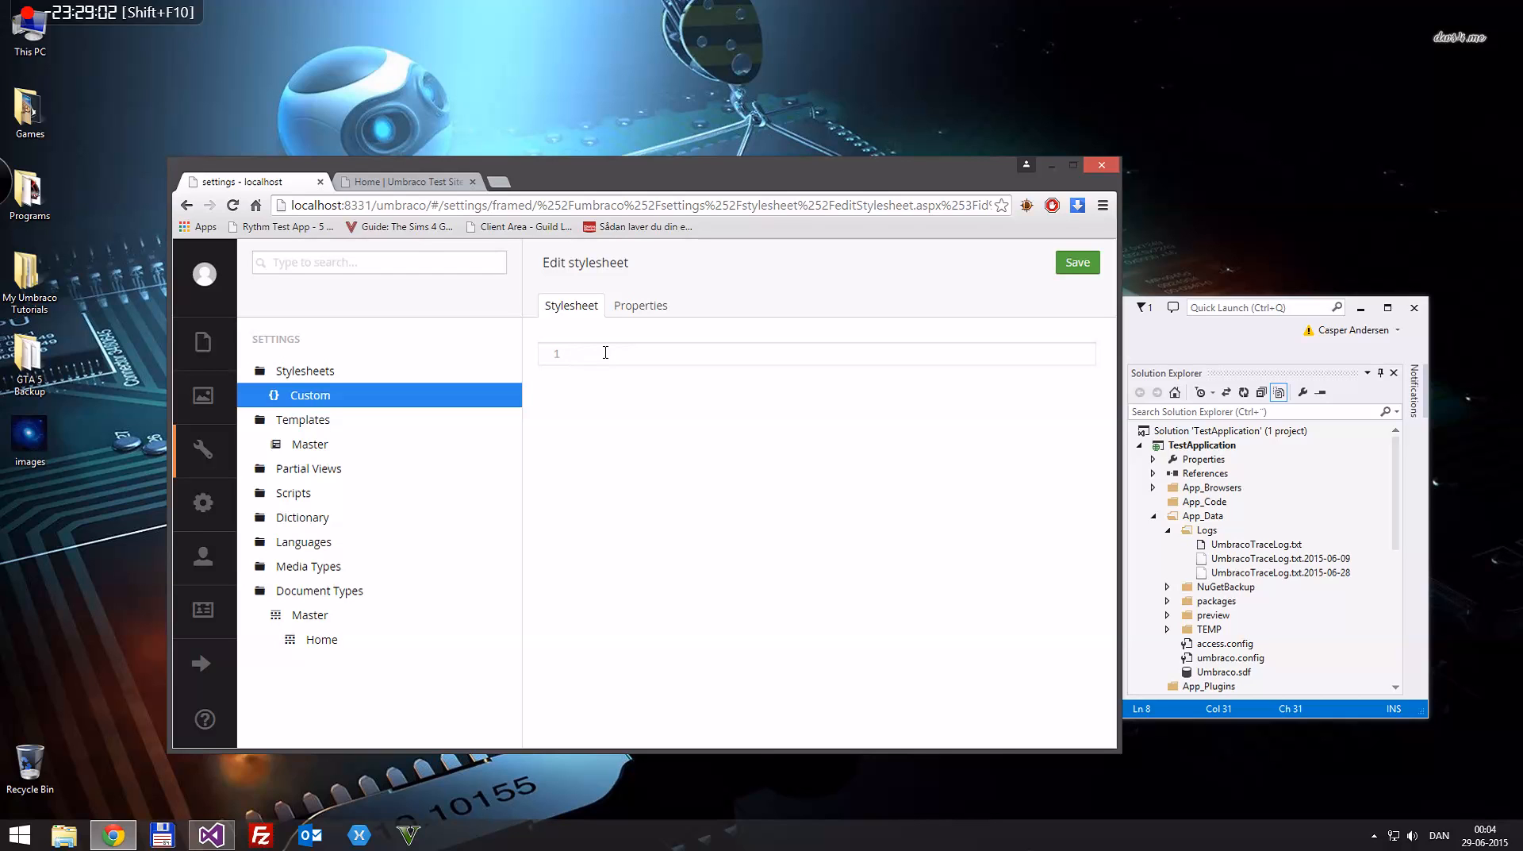
type("dy .container-fluid .coontainer")
Step: Give the selector a braced block containing "background-color: blue;" and save the Custom stylesheet
key("Return")
type("{ ")
type("}")
key("Return")
key("Return")
type("back")
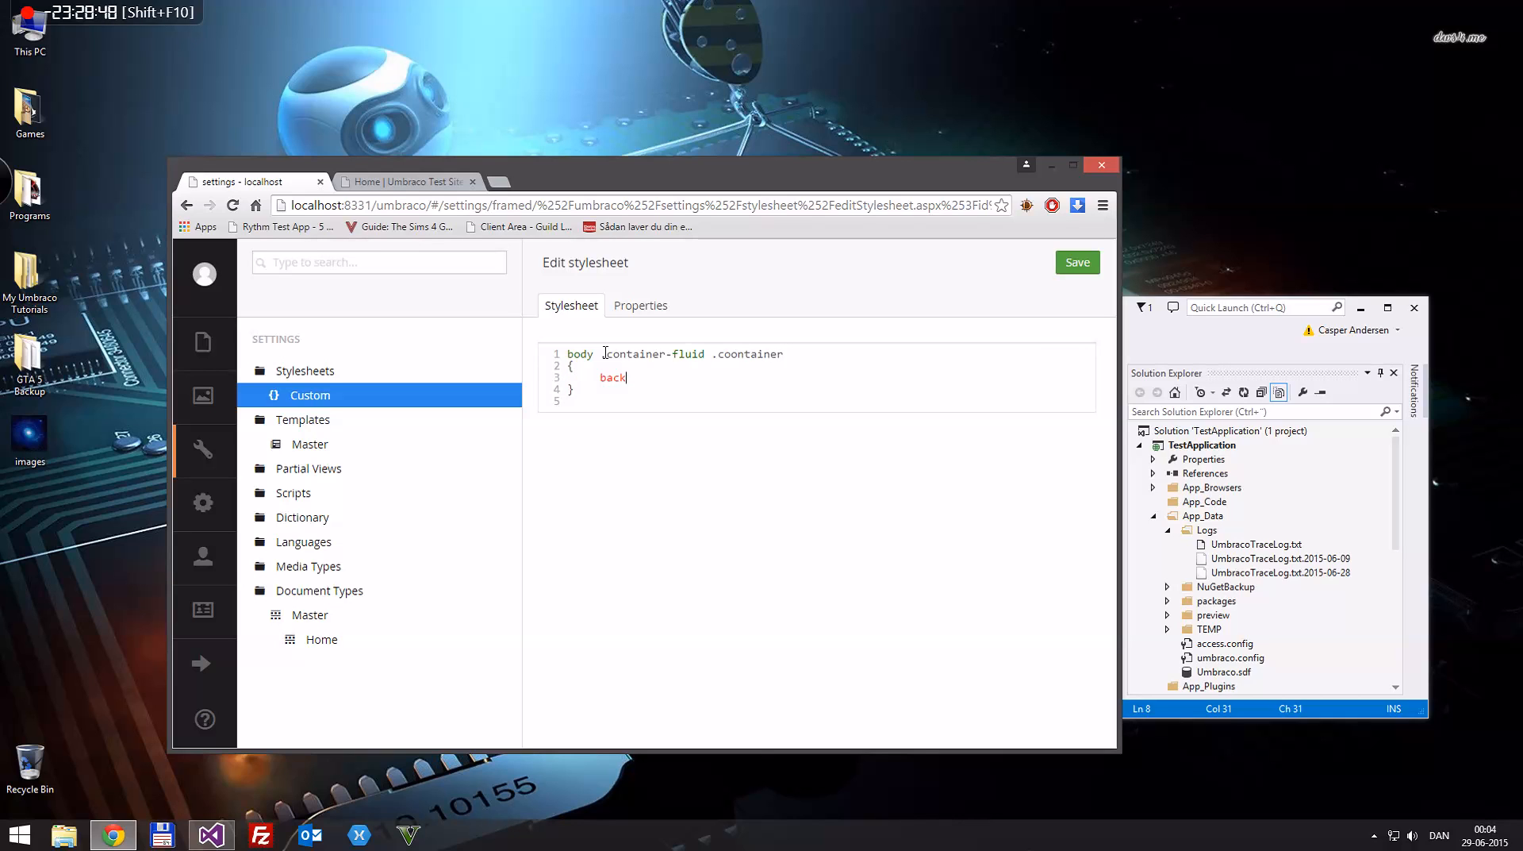
type("ground-colortr: bl")
key("ctrl+s")
Step: Reload the site's Home page to check the stylesheet's effect, and return to the Umbraco stylesheet editor
left_click(403, 185)
key("F5")
left_click_drag(626, 157, 742, 0)
left_click(345, 24)
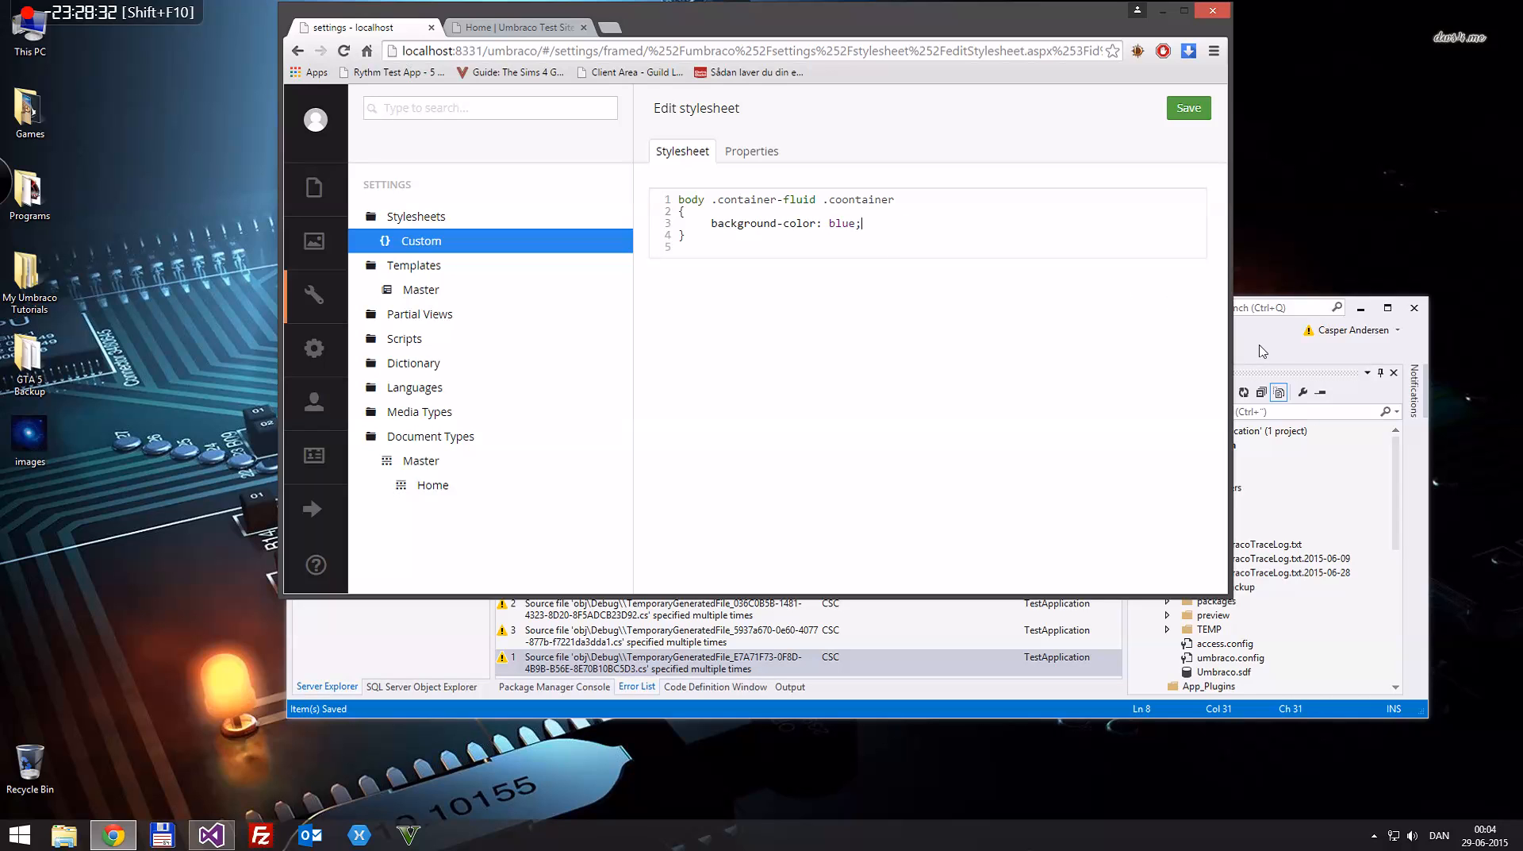
Step: Open Custom.css in Visual Studio, correct the selector to "body .container-fluid .container", and save the file
left_click(1279, 330)
left_click_drag(1021, 307, 986, 2)
double_click(1301, 447)
left_click(269, 89)
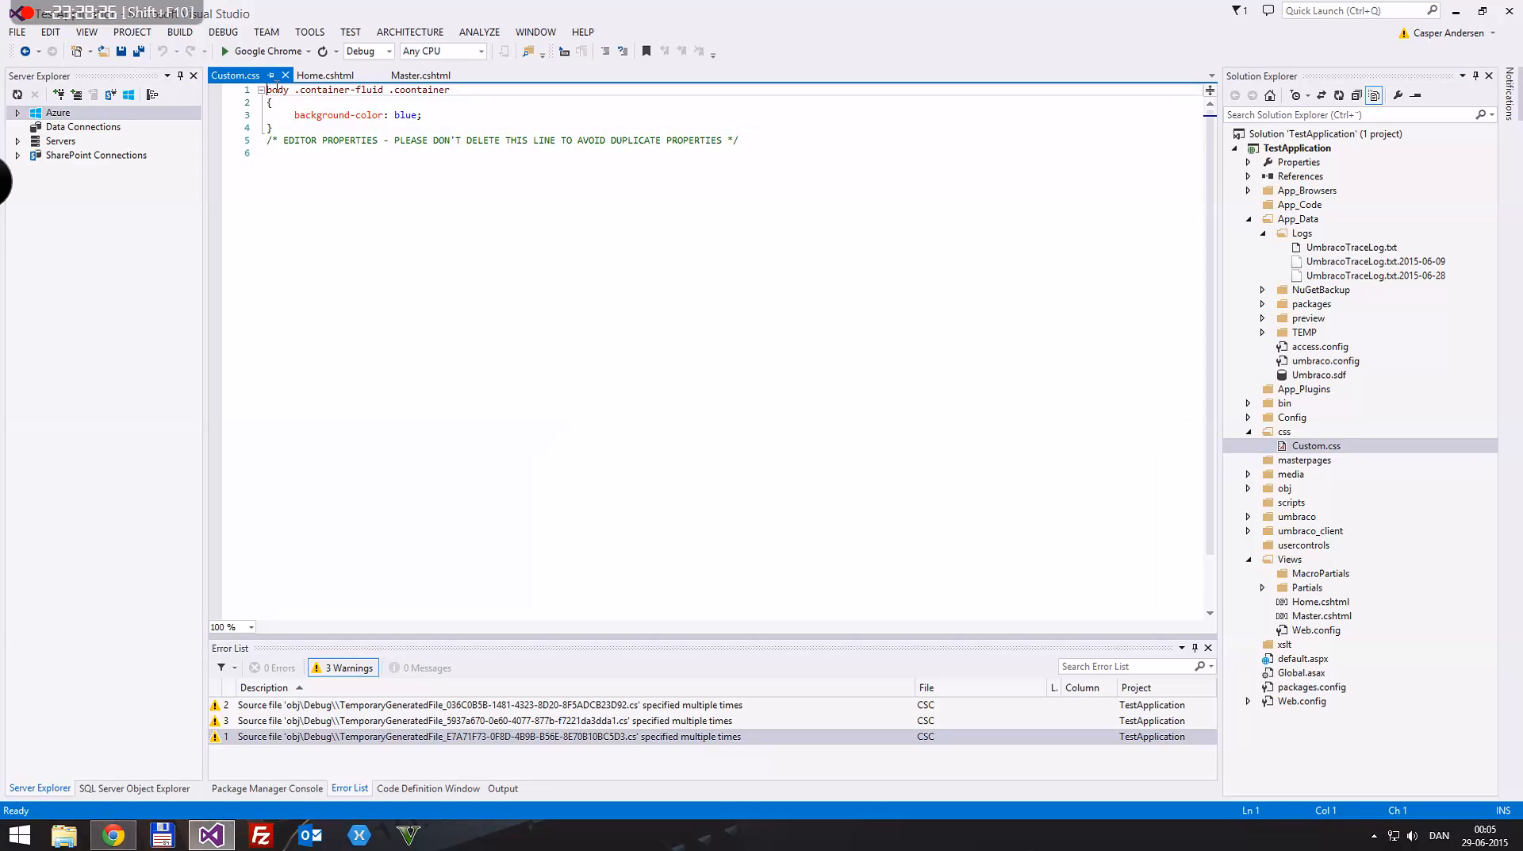
left_click(402, 92)
key("Delete")
key("ctrl+s")
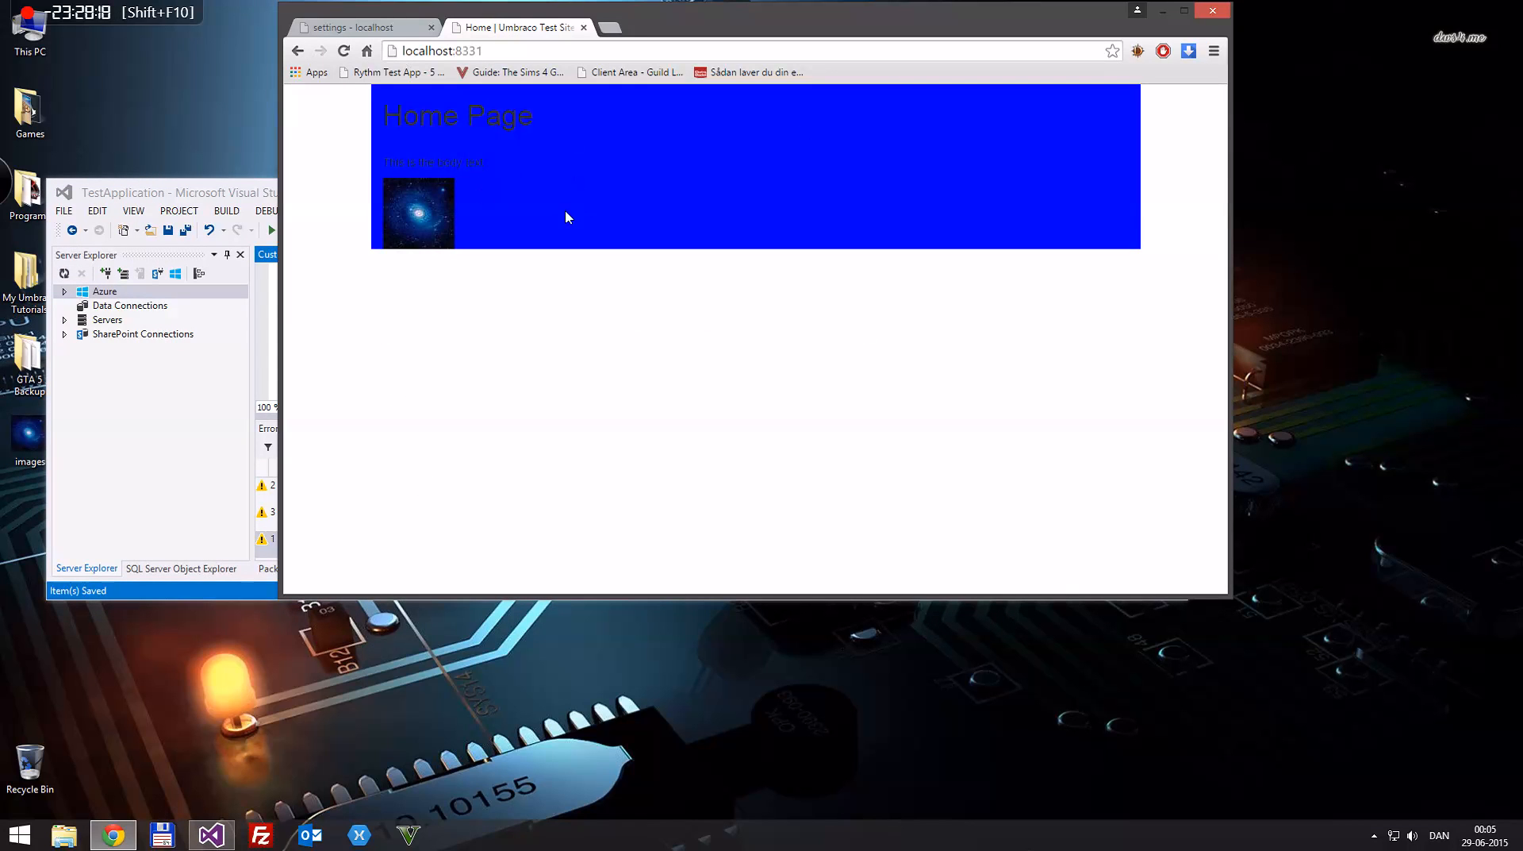
Step: Delete the whole container background rule from Custom.css, keeping the editor properties comment, save, and reload the Home page in the browser
left_click(179, 211)
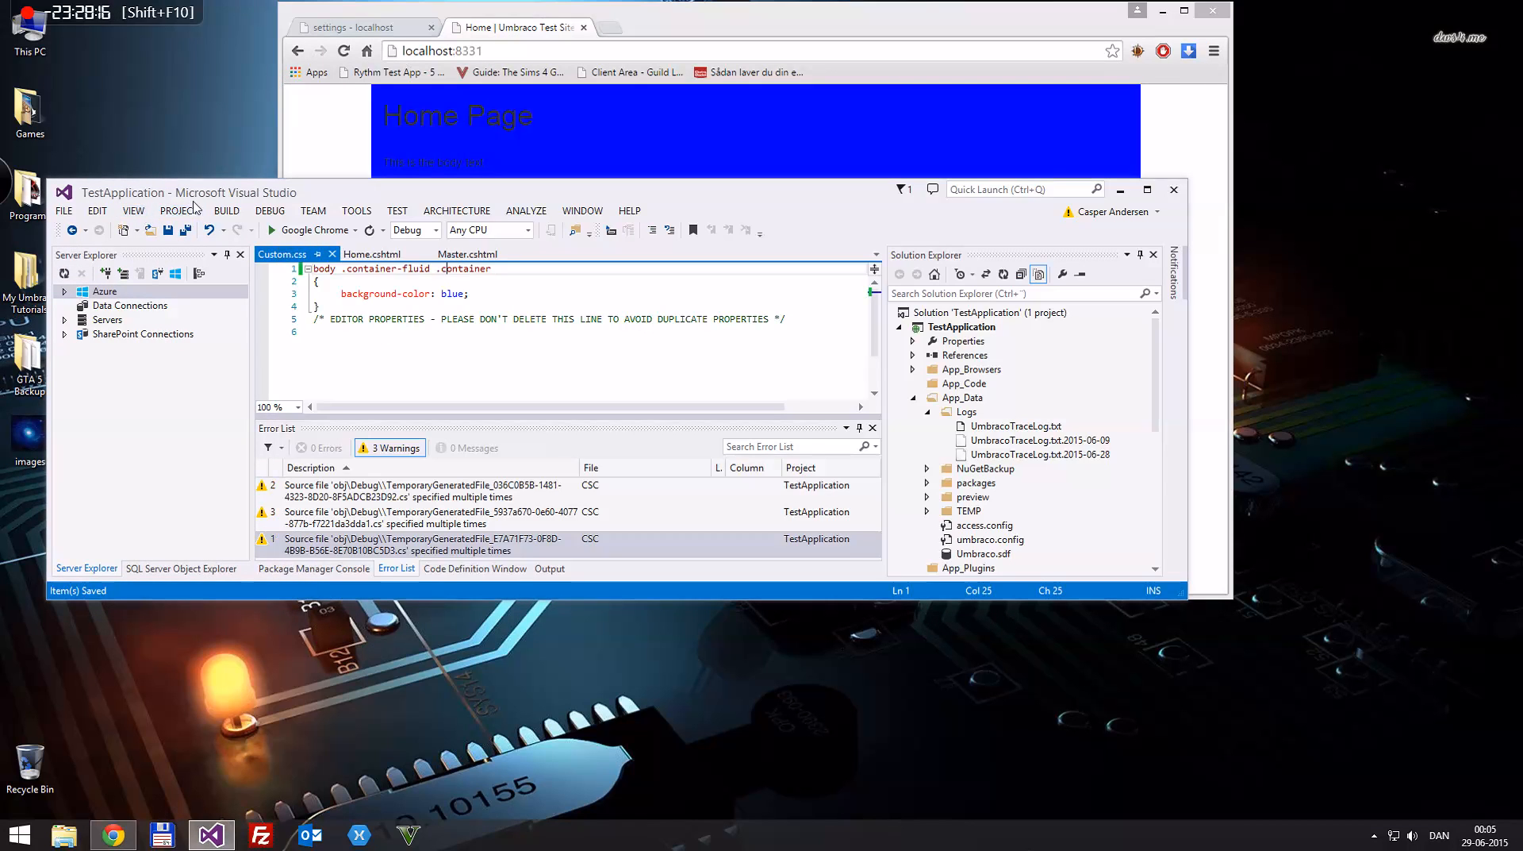
key("ctrl+z")
key("ctrl+z")
key("ctrl+z")
key("ctrl+z")
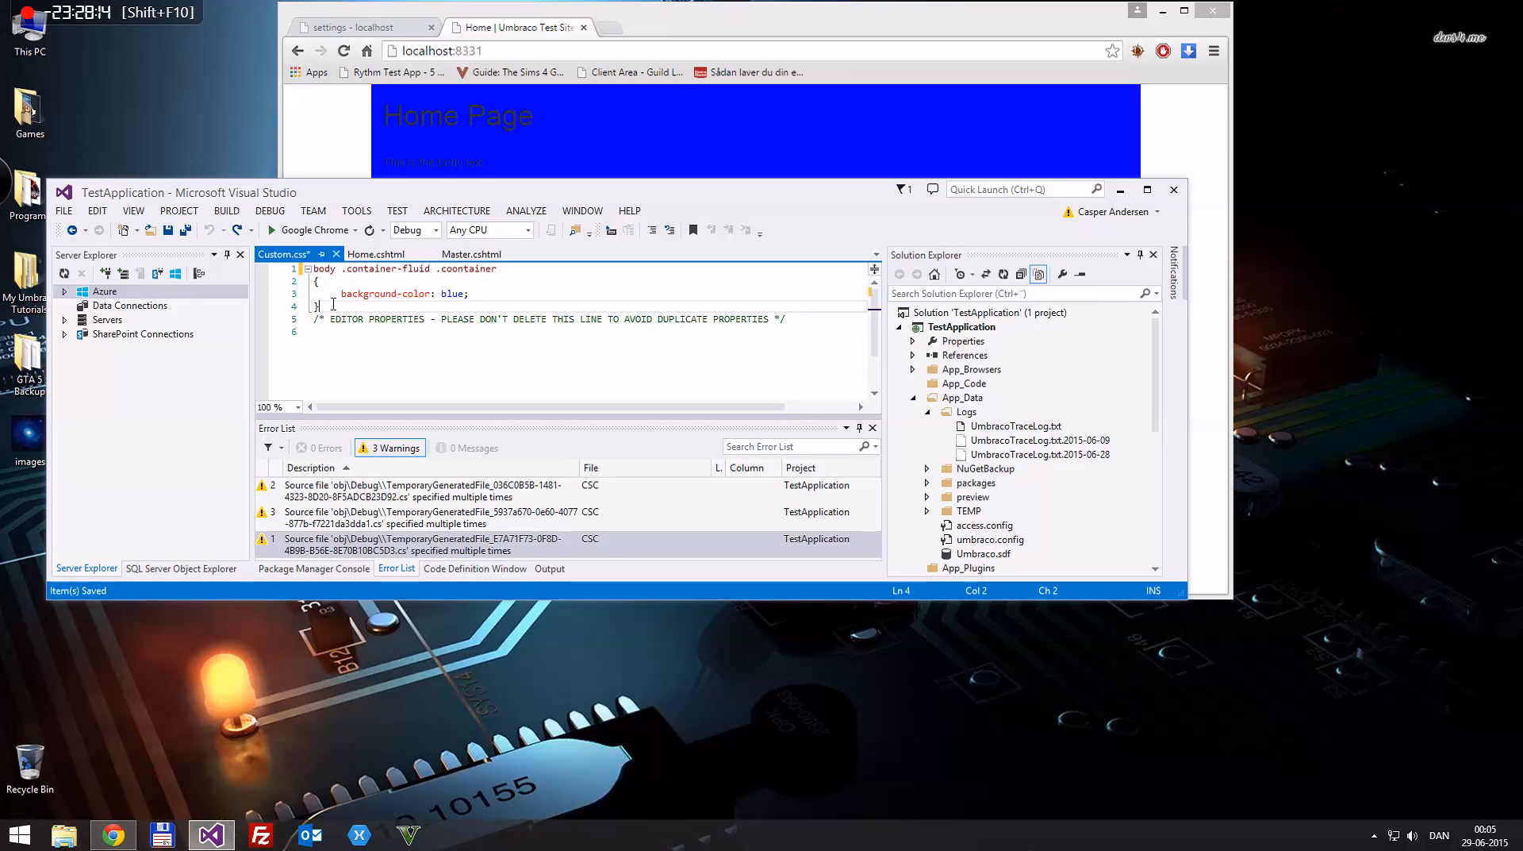
key("Delete")
key("ctrl+s")
left_click(758, 33)
key("F5")
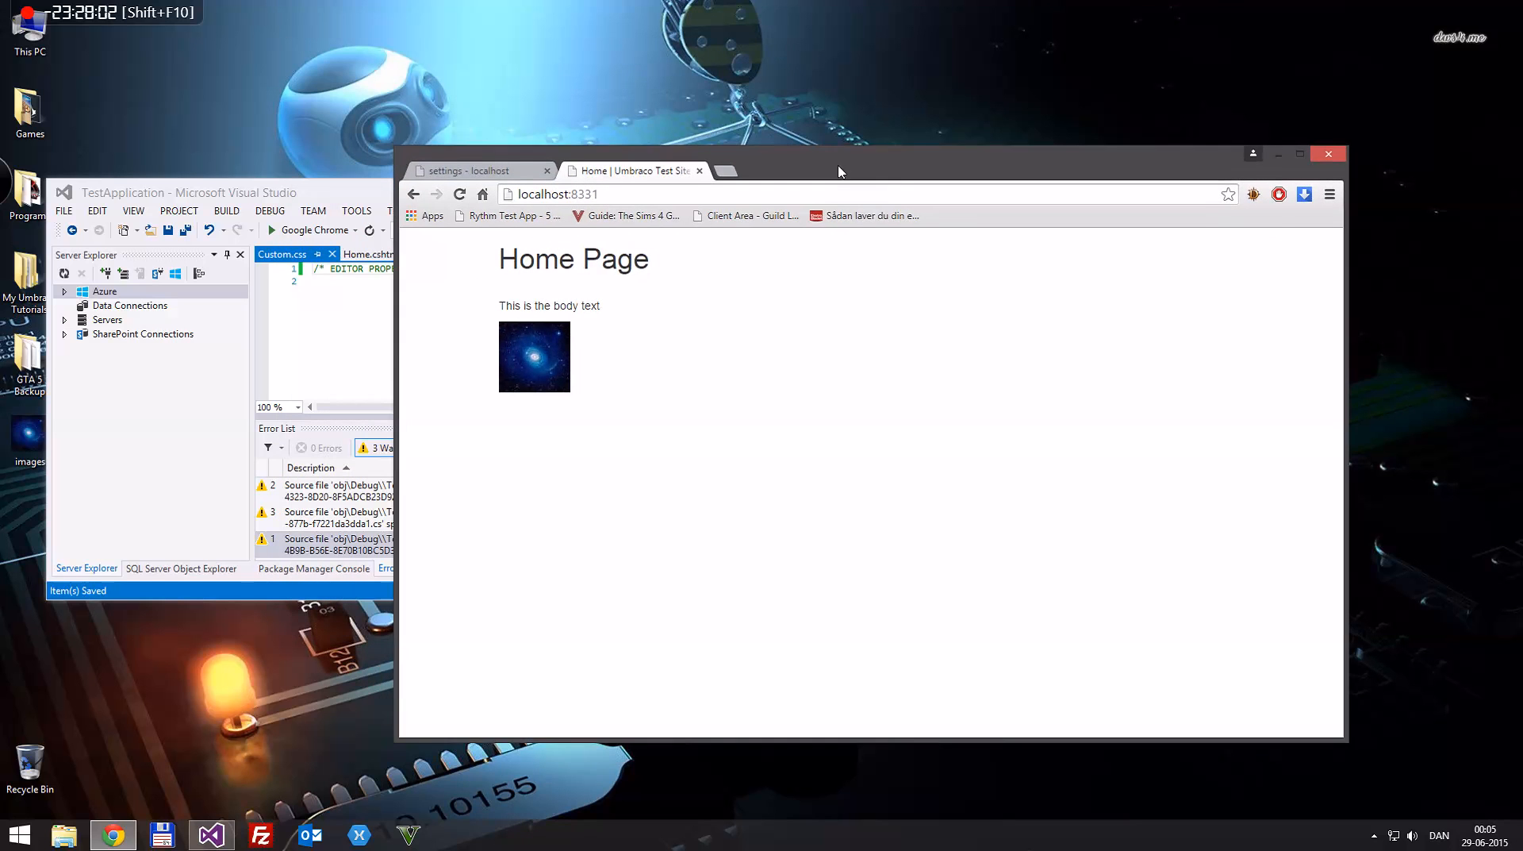
Step: Close the Home page and Umbraco settings in the browser, and exit Visual Studio, saving the changes to TestApplication
left_click_drag(596, 163, 572, 205)
left_click(361, 196)
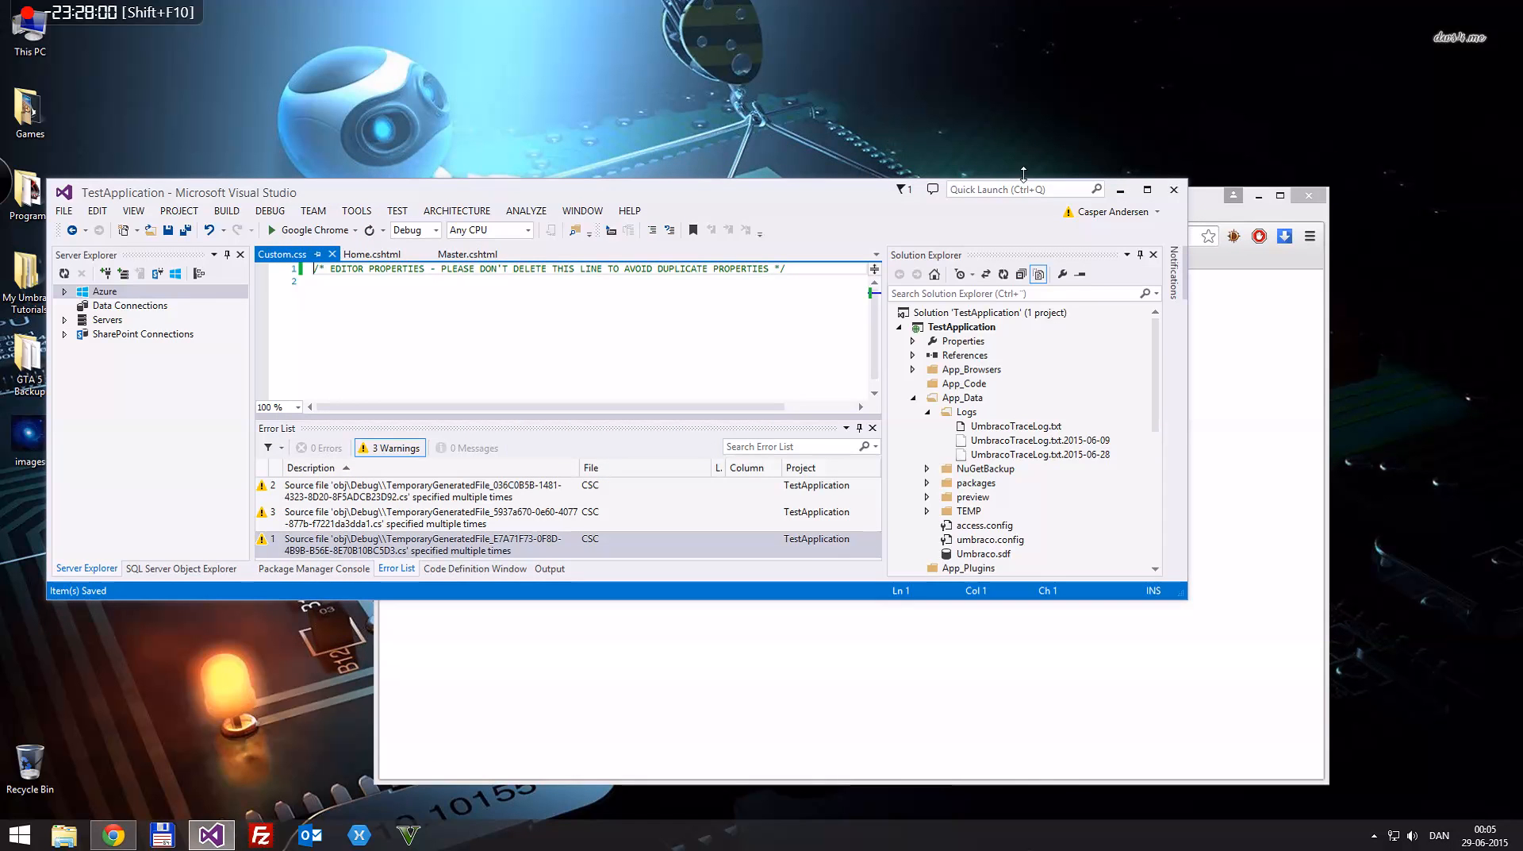
left_click(1210, 214)
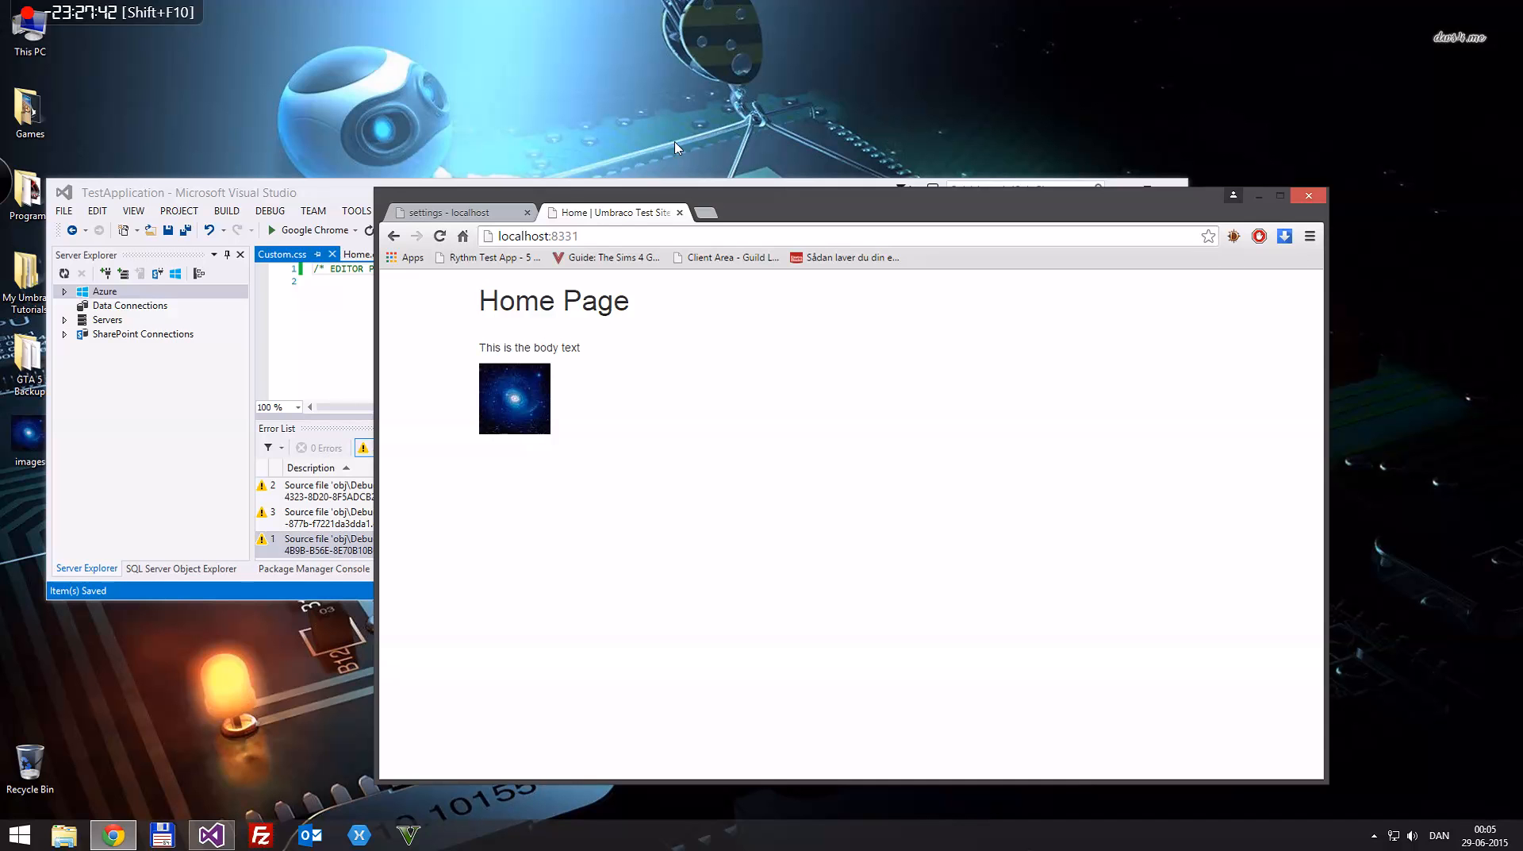
key("ctrl+w")
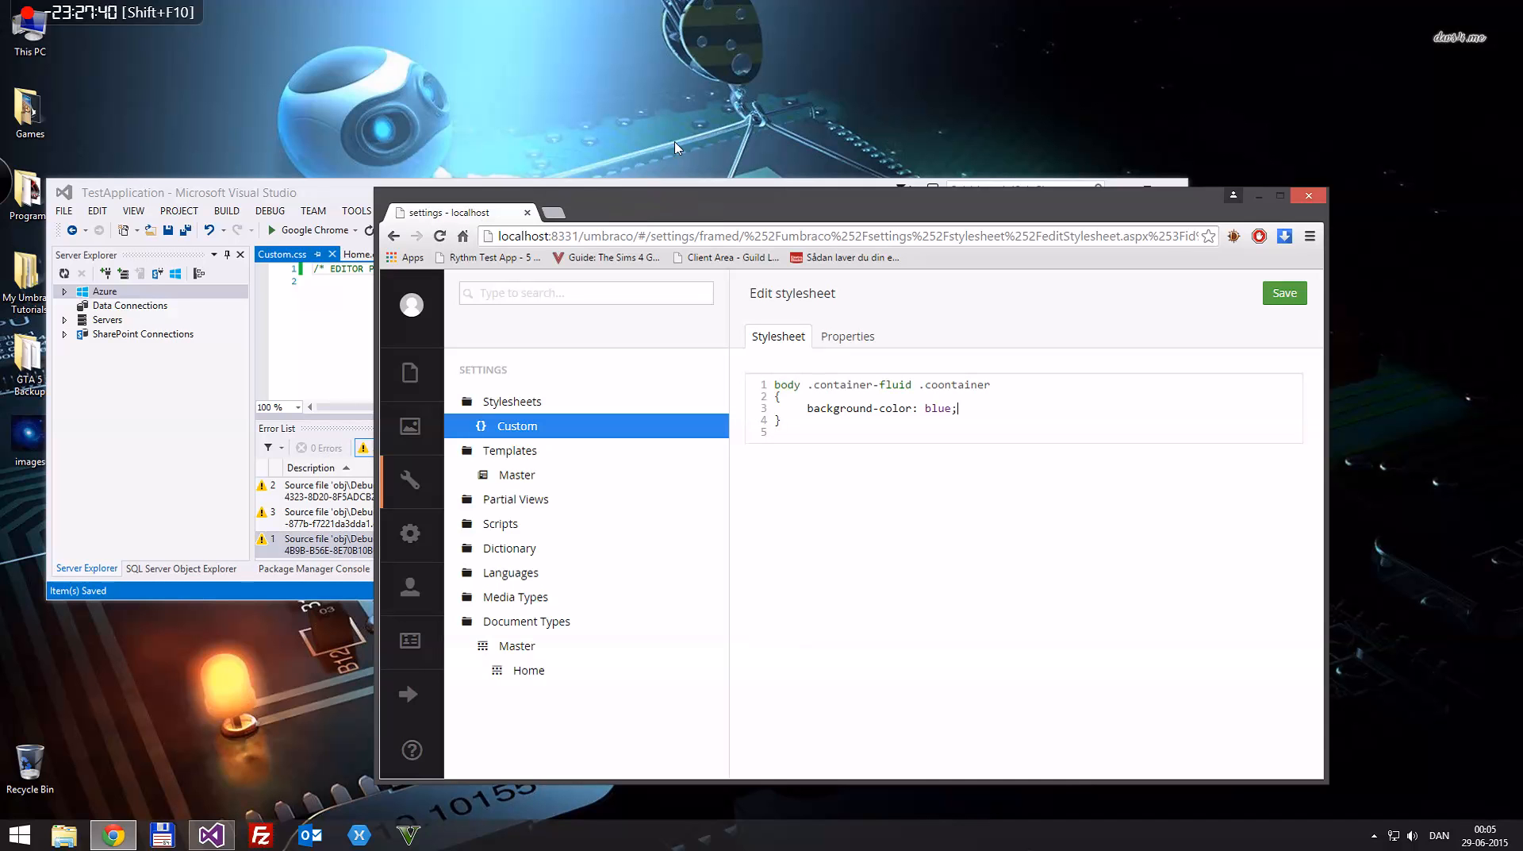
key("ctrl+w")
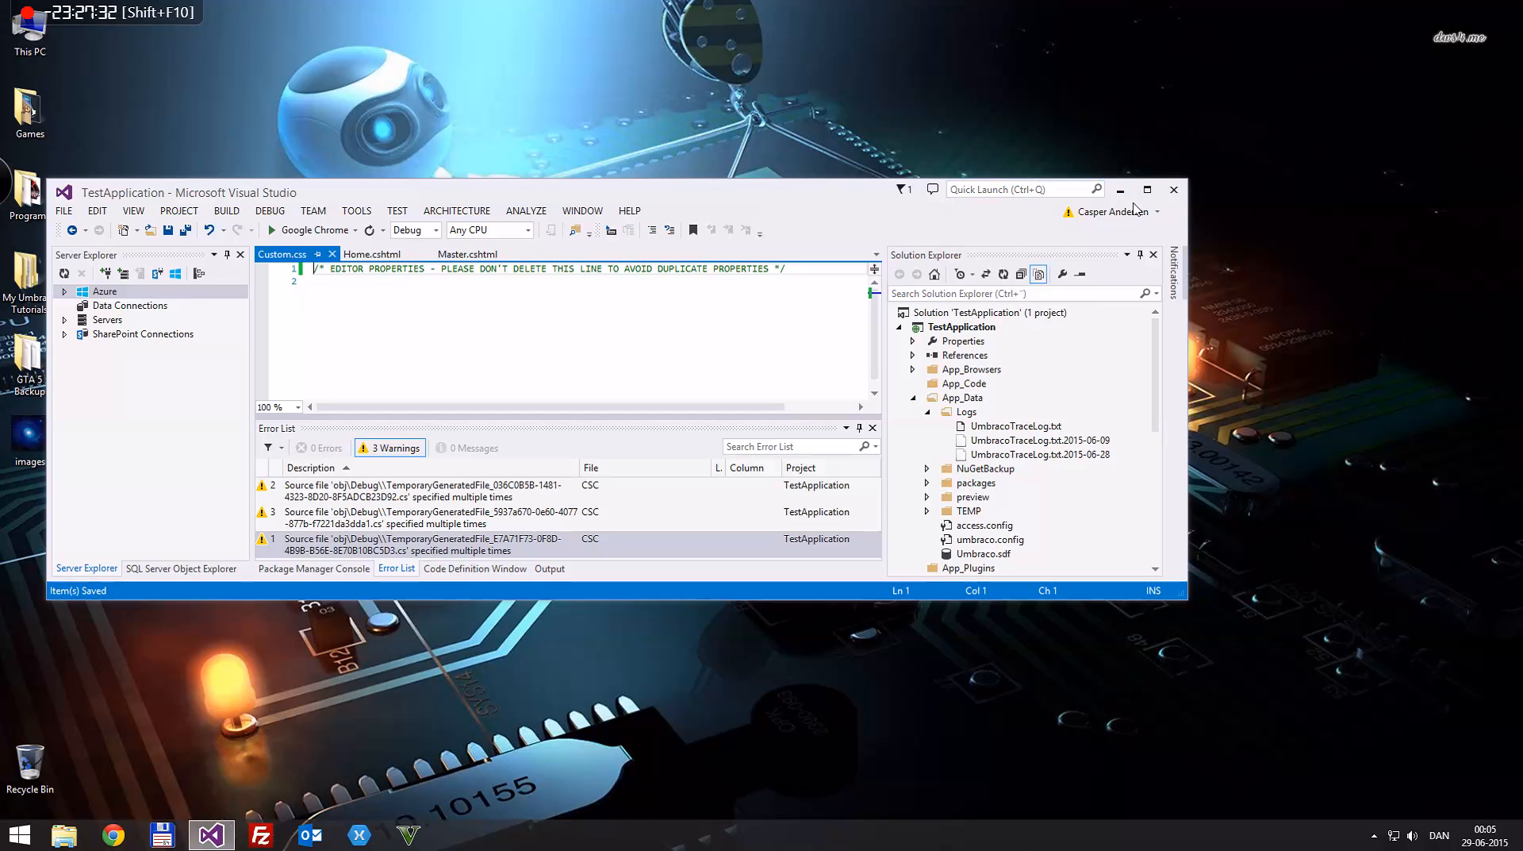
left_click(1174, 189)
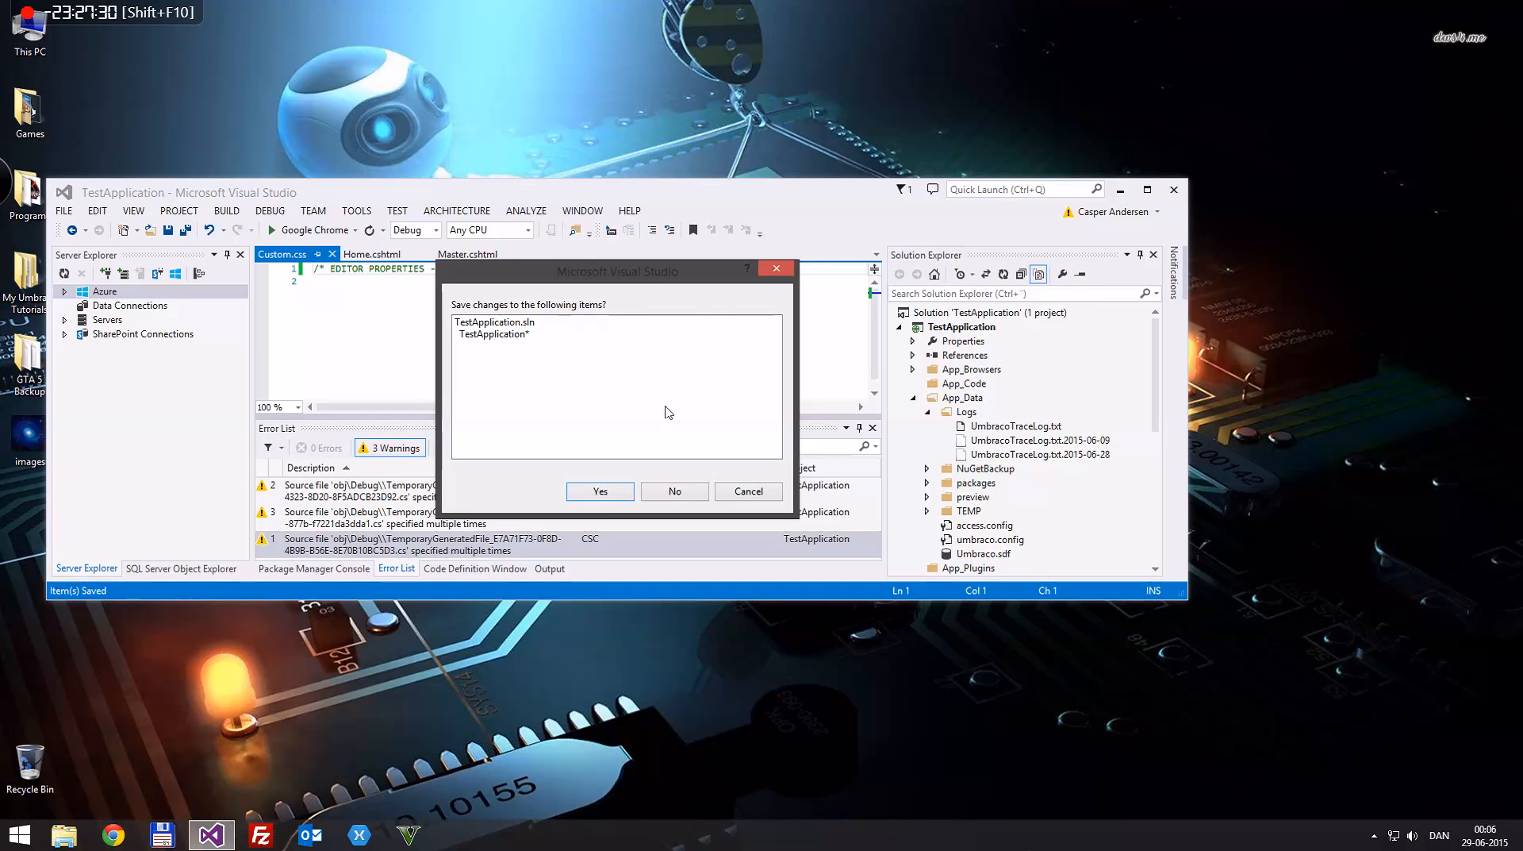
left_click(617, 491)
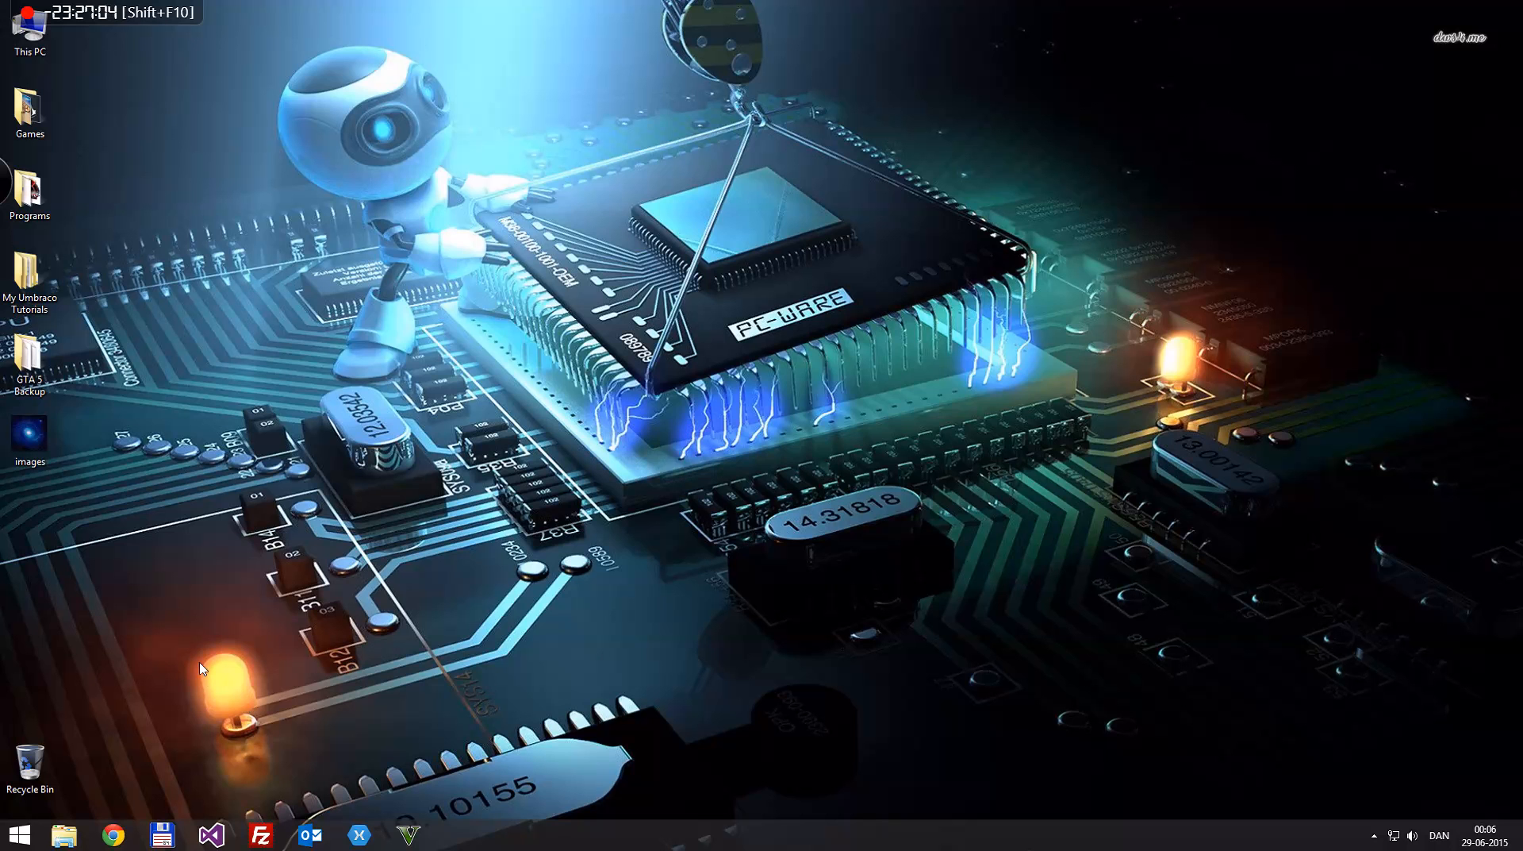
left_click(114, 833)
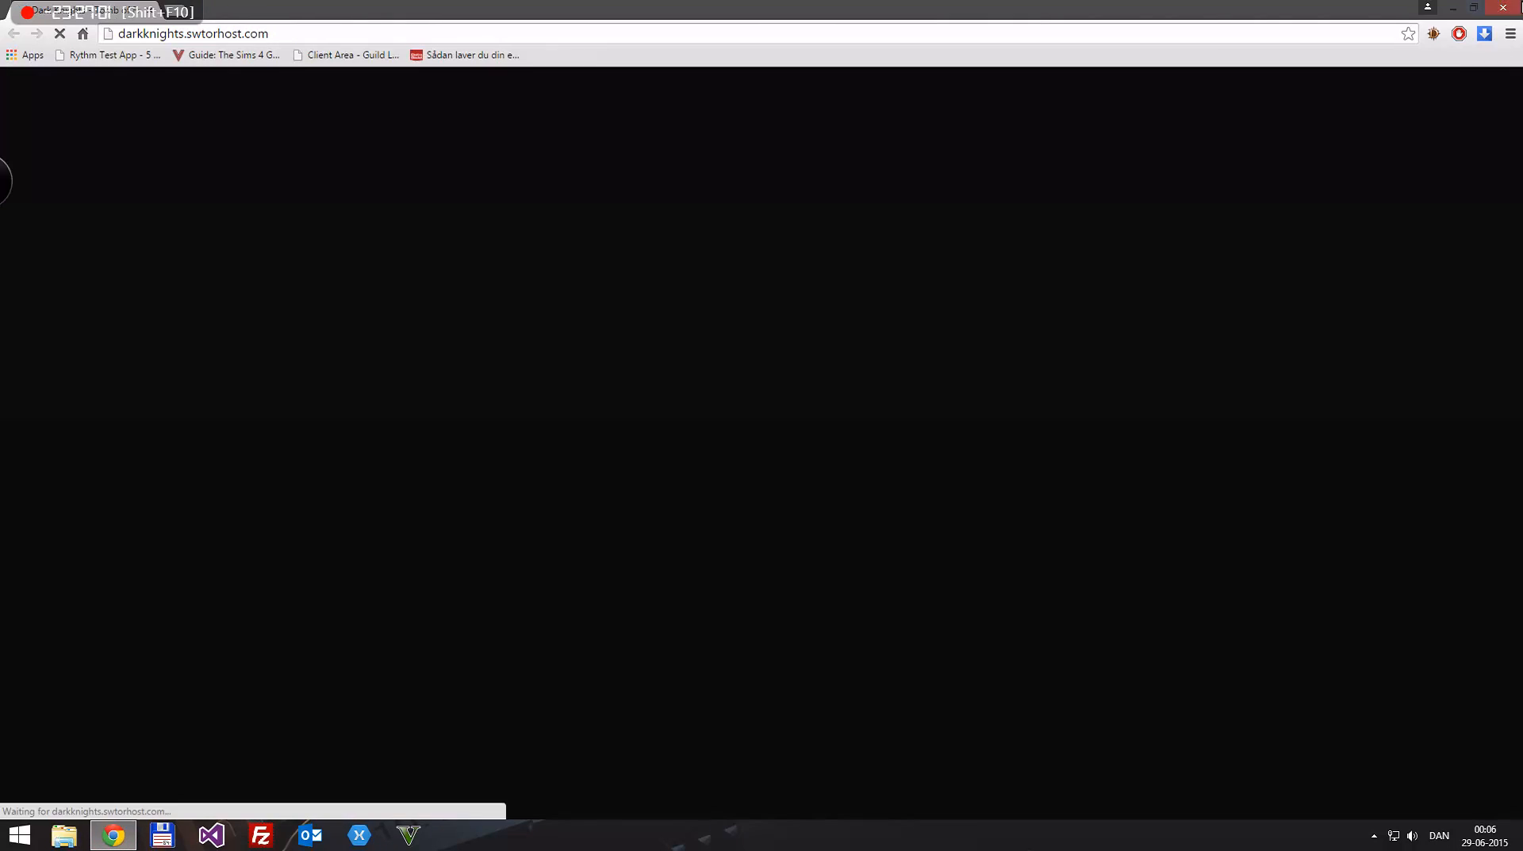
left_click(1506, 6)
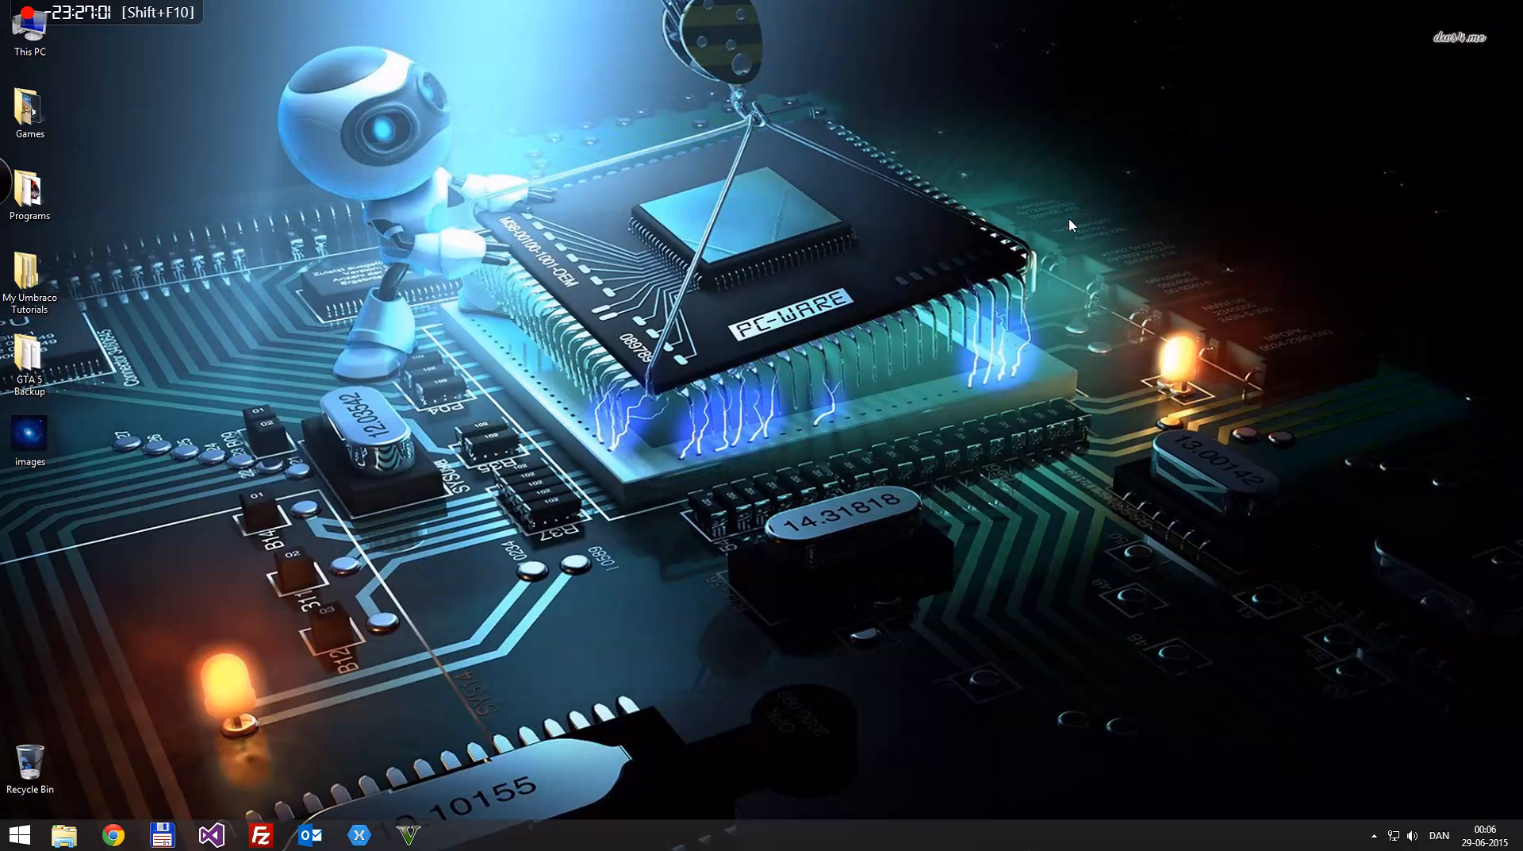
mouse_move(68, 6)
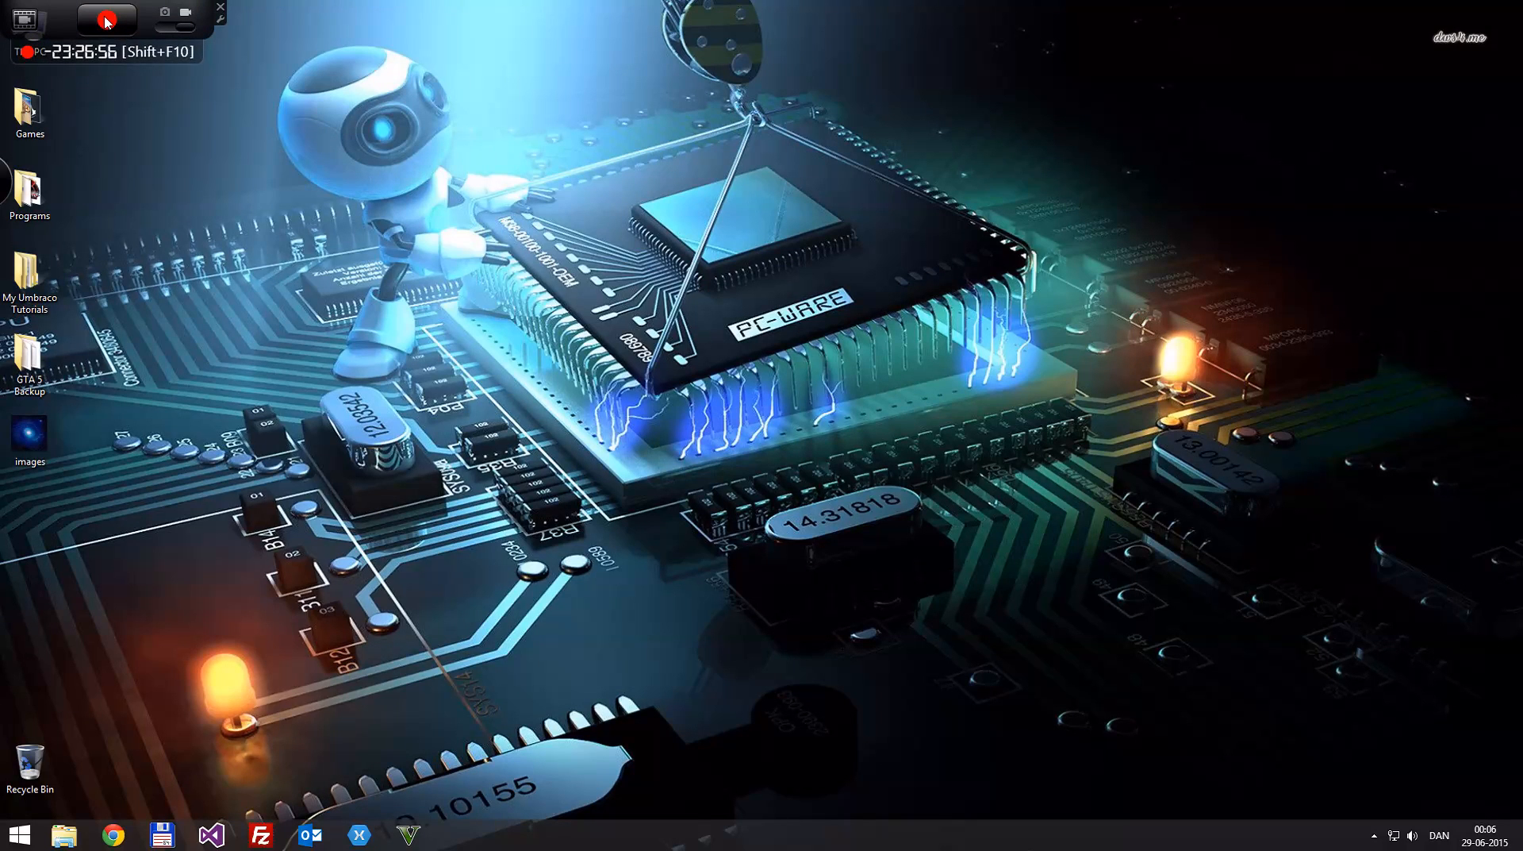